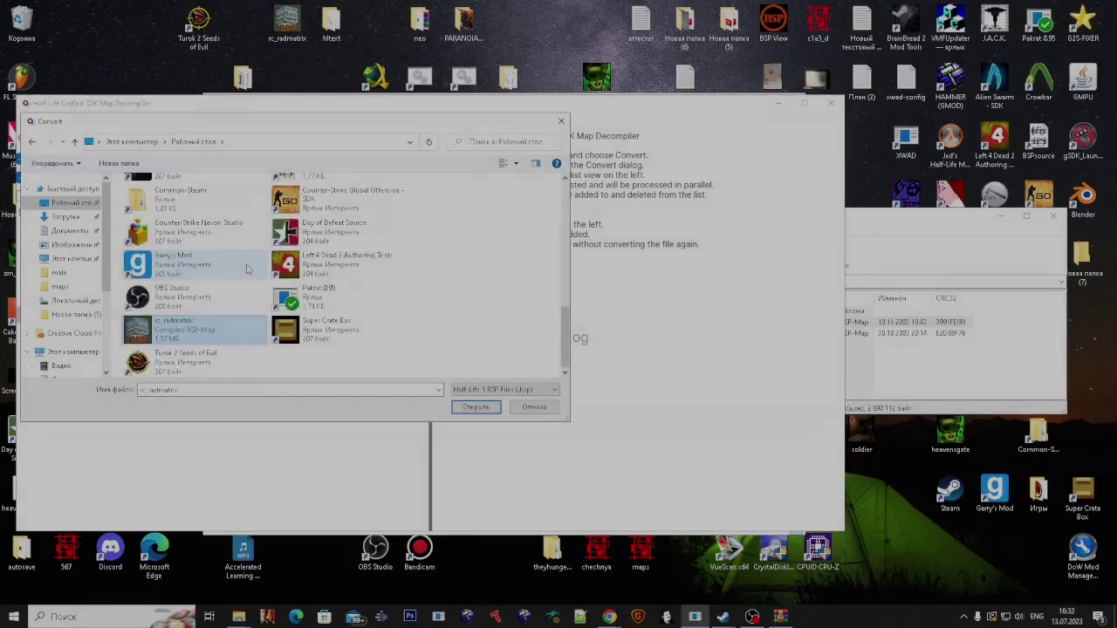
Step: Convert rc_radmatrix.bsp with the Face-To-Brush Decompiler and switch the decompiler to Tree-Based
{"action": "double_click", "coordinate": [221, 327]}
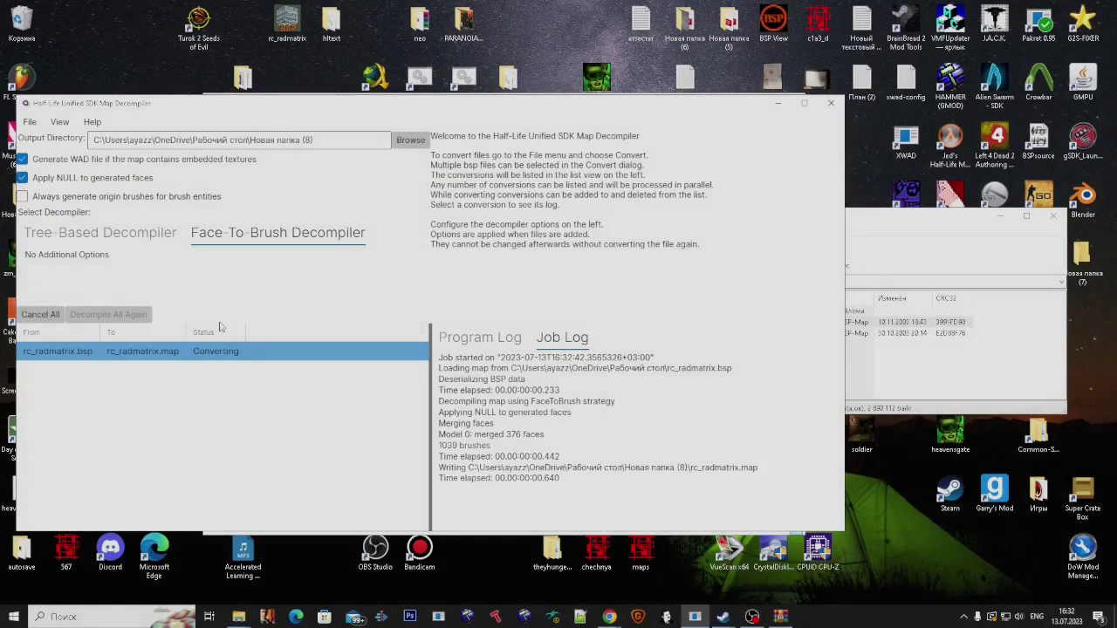
{"action": "left_click", "coordinate": [131, 233]}
{"action": "left_click_drag", "start_coordinate": [174, 105], "coordinate": [396, 176]}
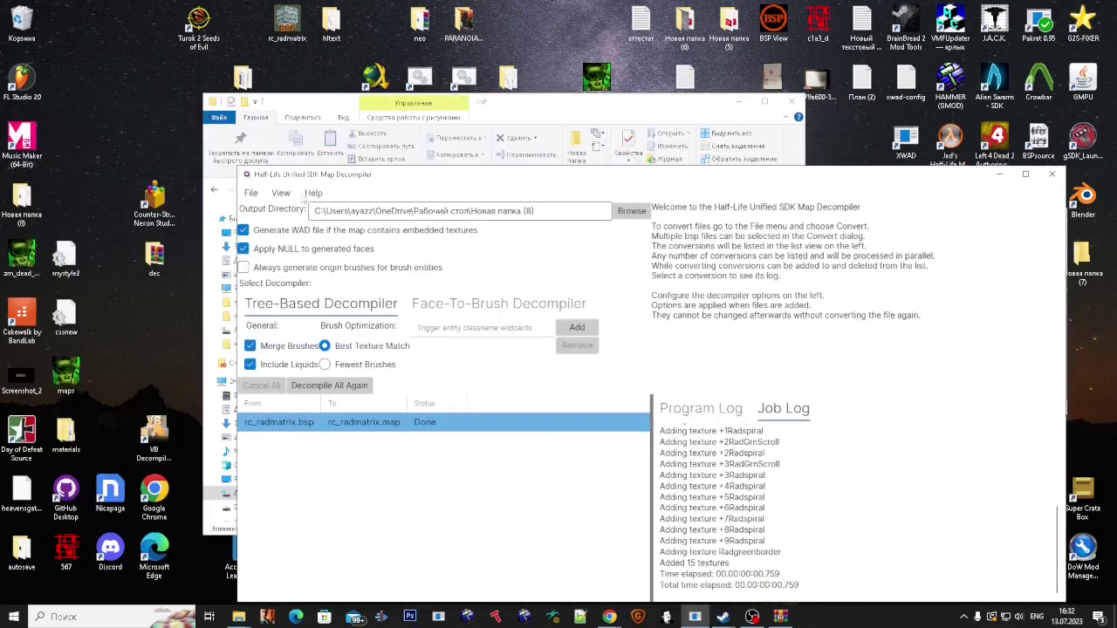
Step: Delete the three generated rc_radmatrix files from the output folder Новая папка (8)
{"action": "double_click", "coordinate": [21, 203]}
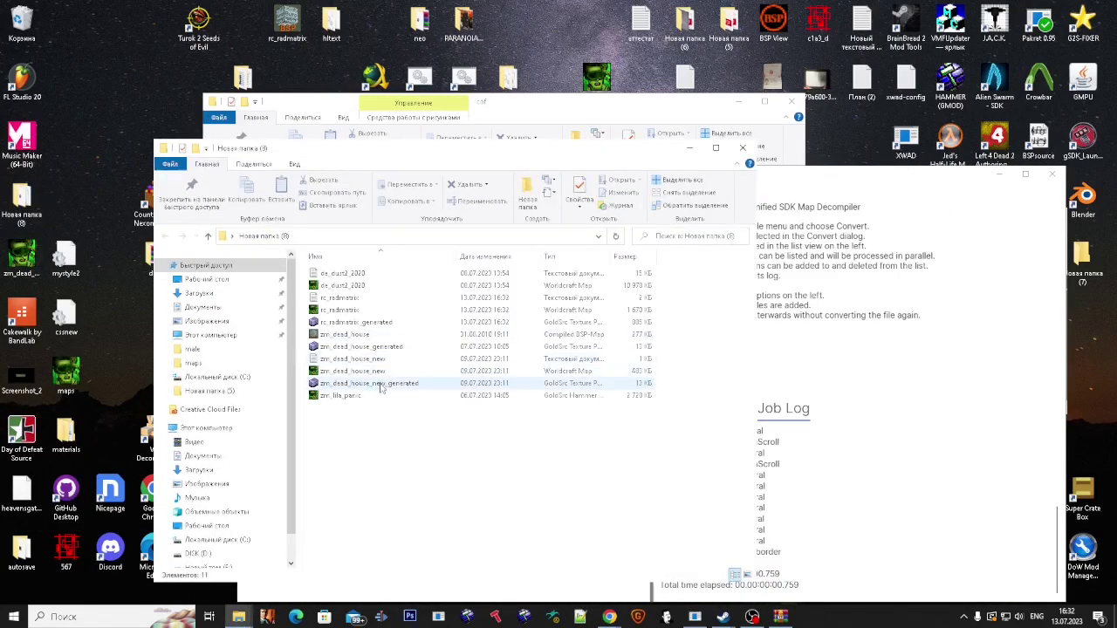
{"action": "left_click", "coordinate": [353, 322]}
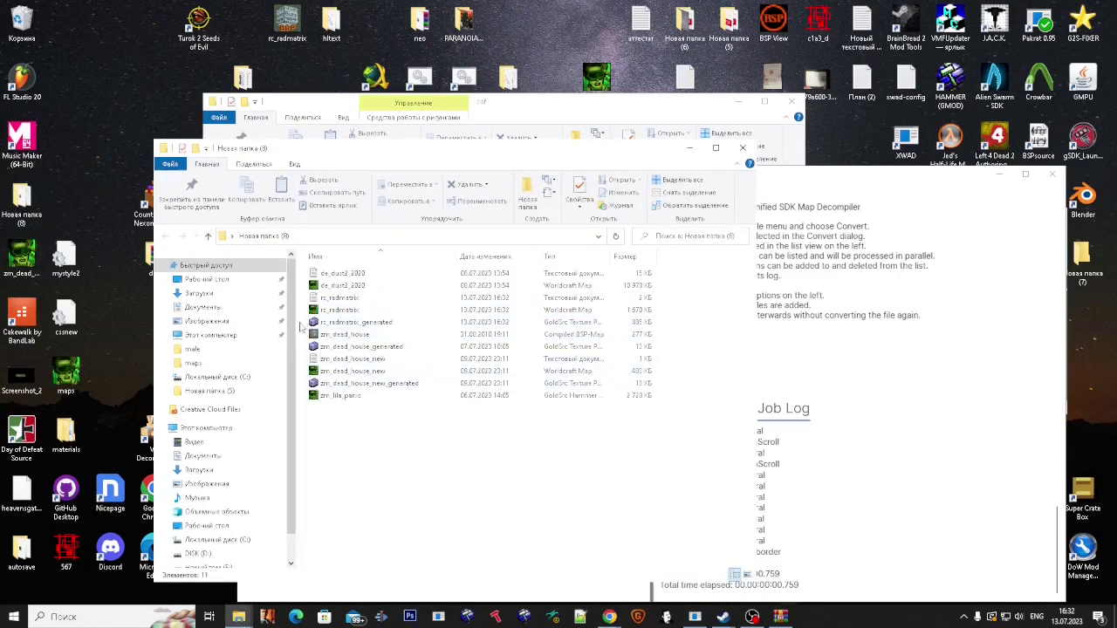
{"action": "left_click", "coordinate": [340, 298], "text": "shift"}
{"action": "key", "text": "Delete"}
{"action": "left_click", "coordinate": [837, 311]}
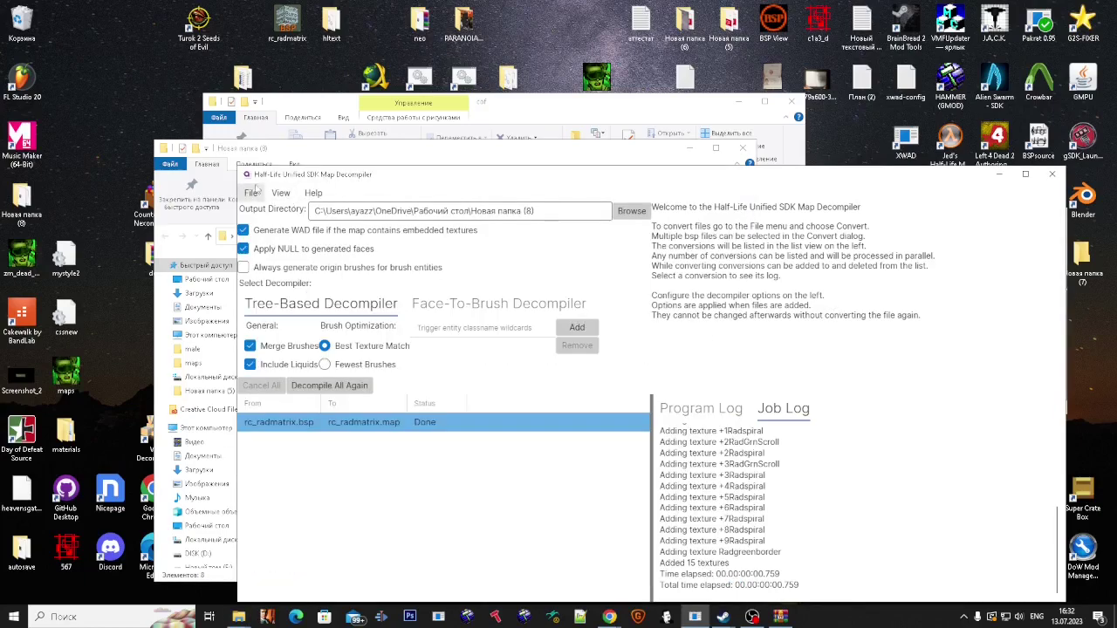
Step: Convert rc_radmatrix.bsp again with the Tree-Based Decompiler, using Best Texture Match
{"action": "left_click", "coordinate": [248, 192]}
{"action": "left_click", "coordinate": [262, 212]}
{"action": "double_click", "coordinate": [371, 326]}
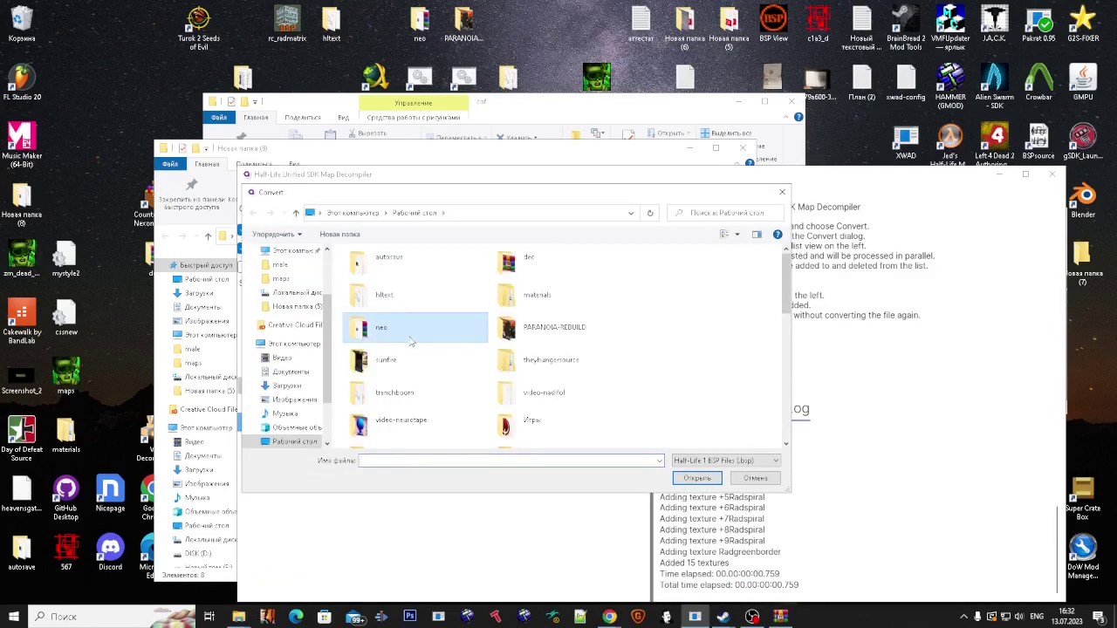
{"action": "double_click", "coordinate": [410, 417]}
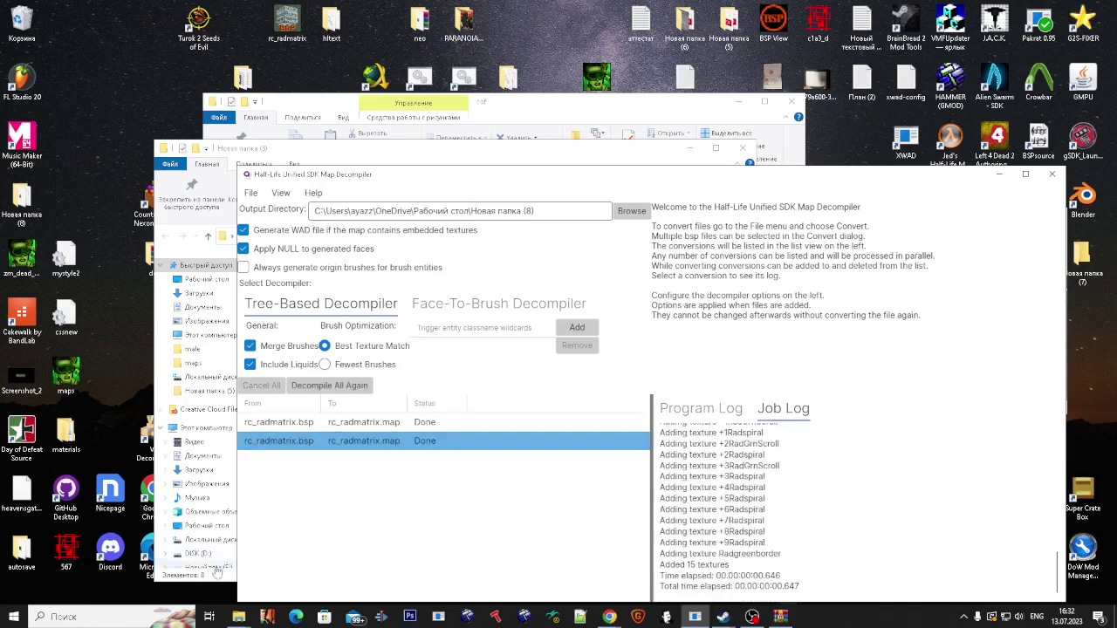
Step: Inspect the textures inside the rc_radmatrix_generated WAD in GCFScape and close it
{"action": "left_click", "coordinate": [220, 571]}
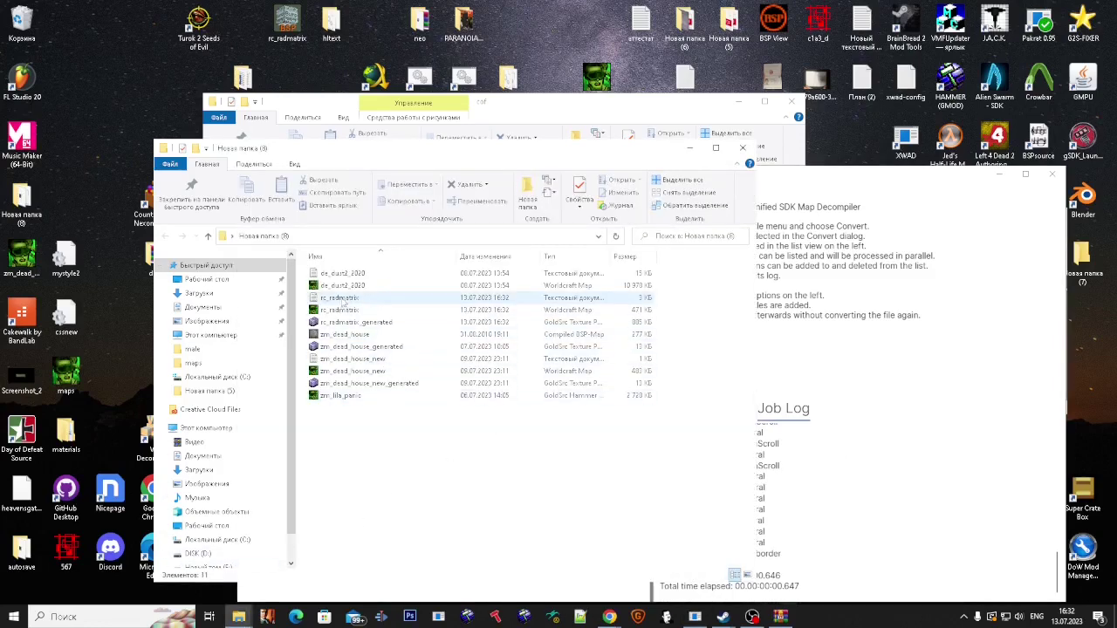
{"action": "left_click", "coordinate": [355, 324]}
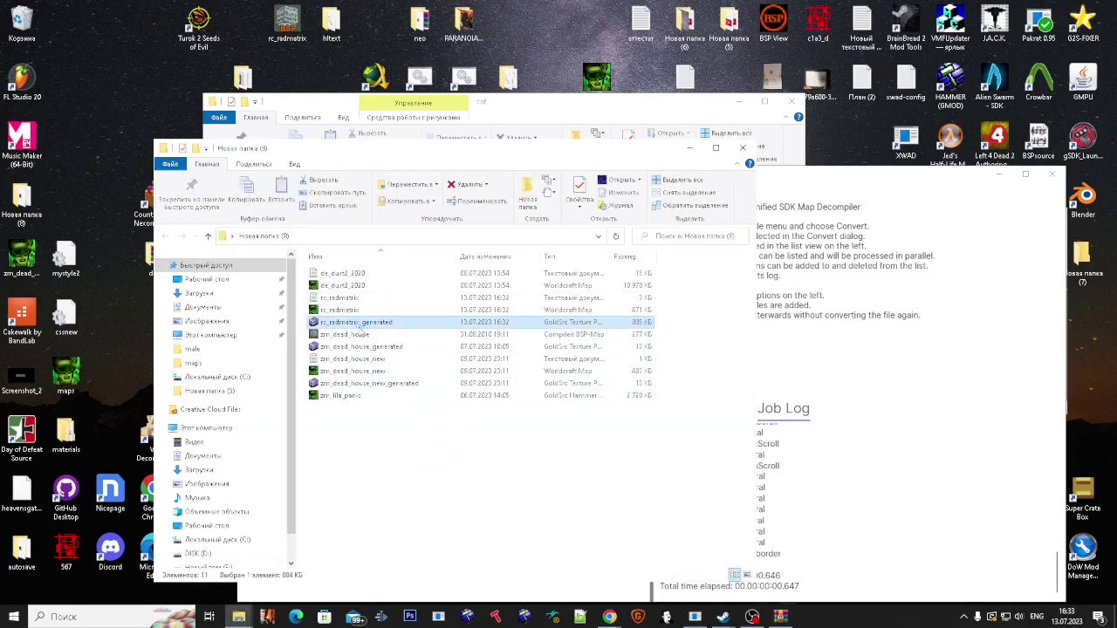
{"action": "double_click", "coordinate": [361, 324]}
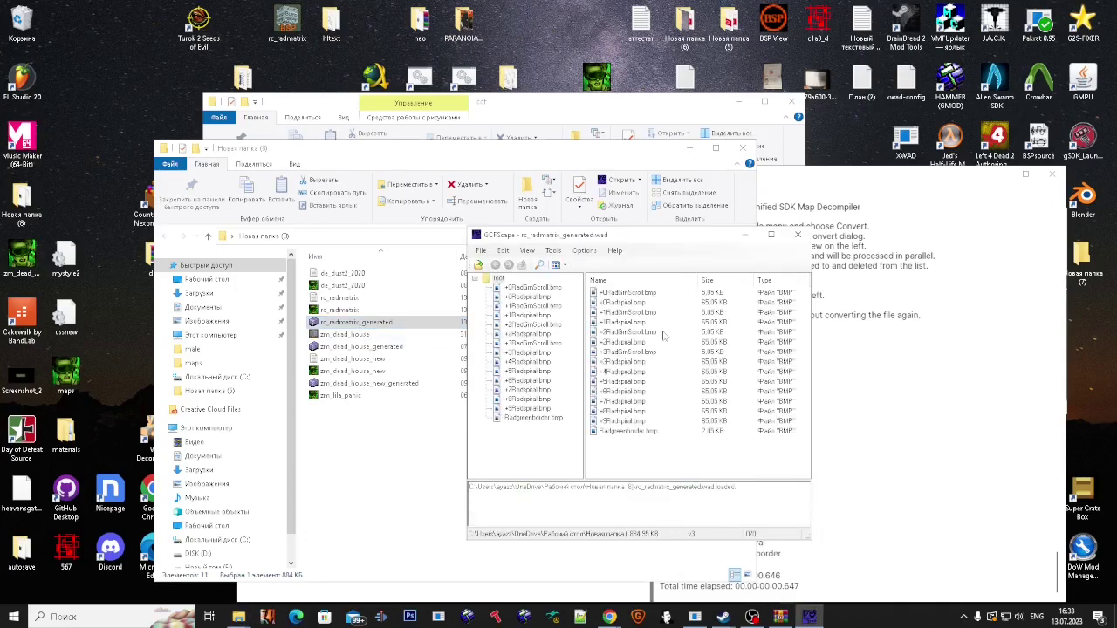
{"action": "left_click", "coordinate": [797, 234]}
Step: Rename the generated WAD to rc_radmatrix and move it into the C:\cof folder
{"action": "left_click", "coordinate": [359, 323]}
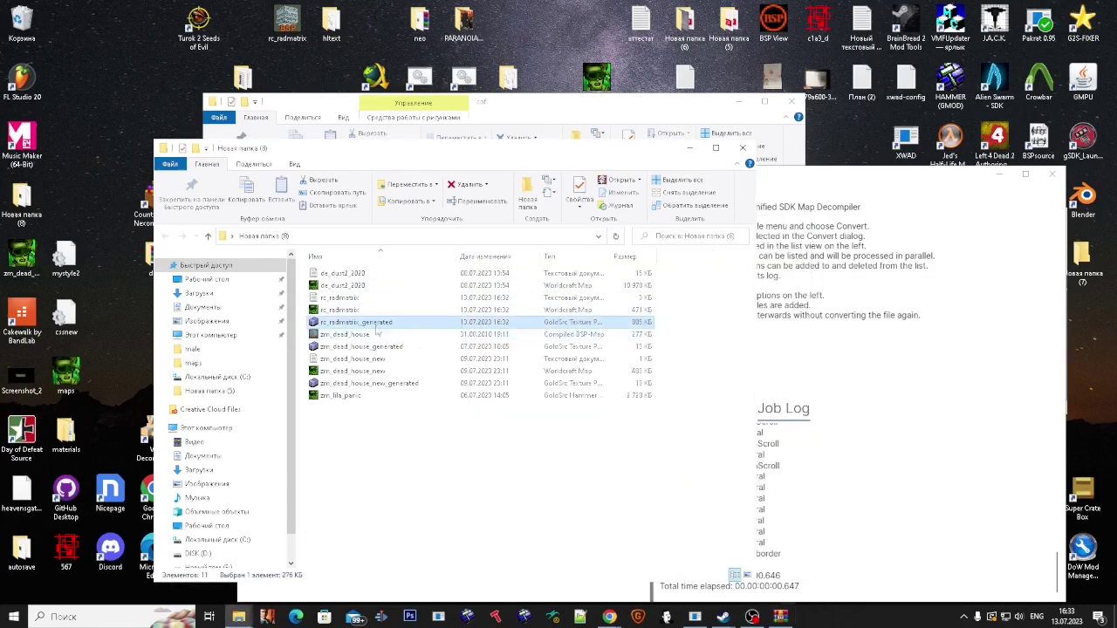
{"action": "key", "text": "Return"}
{"action": "left_click", "coordinate": [516, 114]}
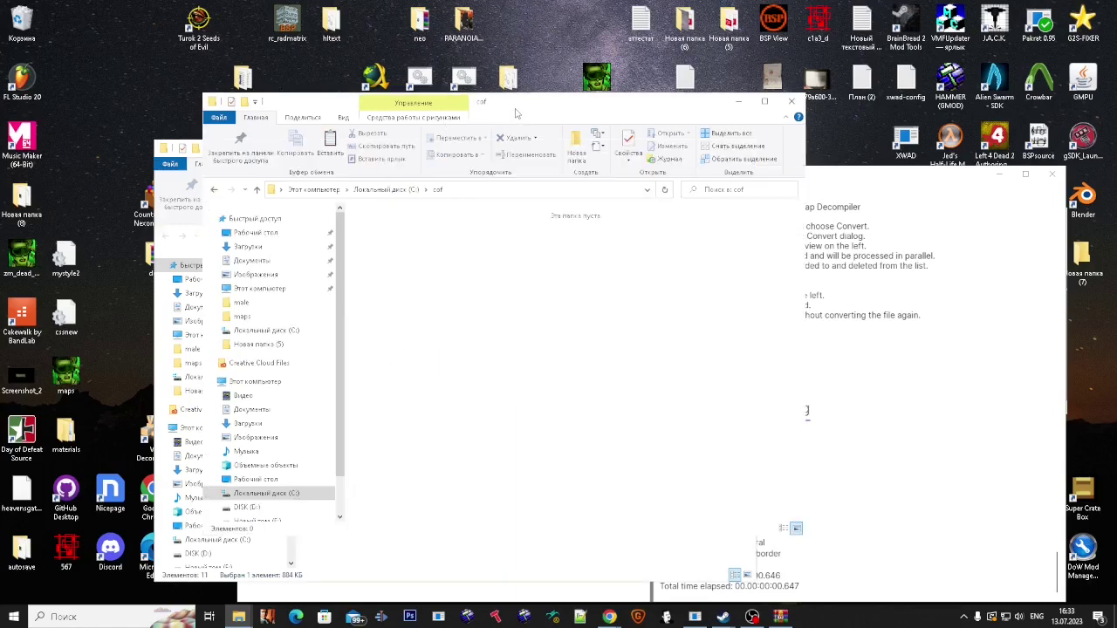
{"action": "key", "text": "ctrl+v"}
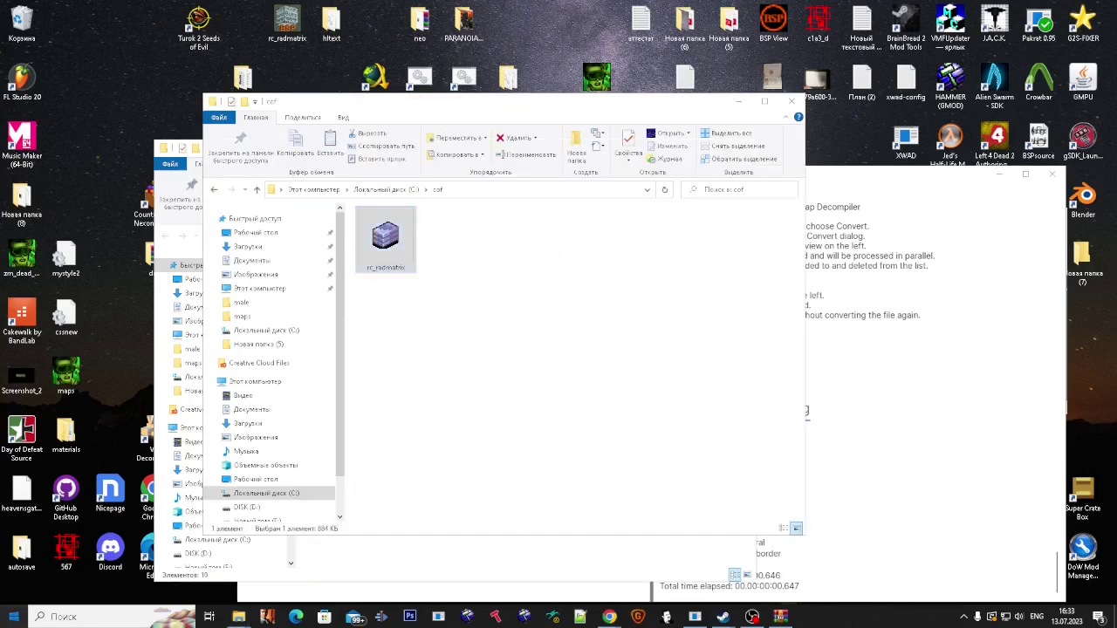
Step: Open a Command Prompt and copy the -wadfile argument line from the xwad-config text file
{"action": "left_click", "coordinate": [5, 619]}
{"action": "type", "text": "cmd"}
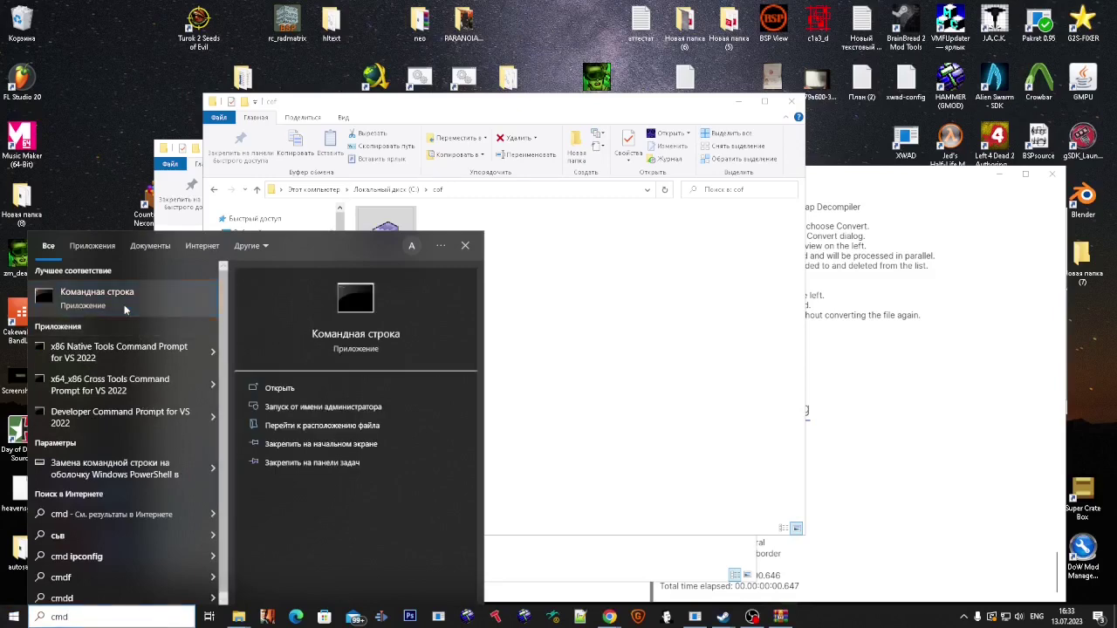
{"action": "left_click", "coordinate": [125, 307]}
{"action": "double_click", "coordinate": [905, 82]}
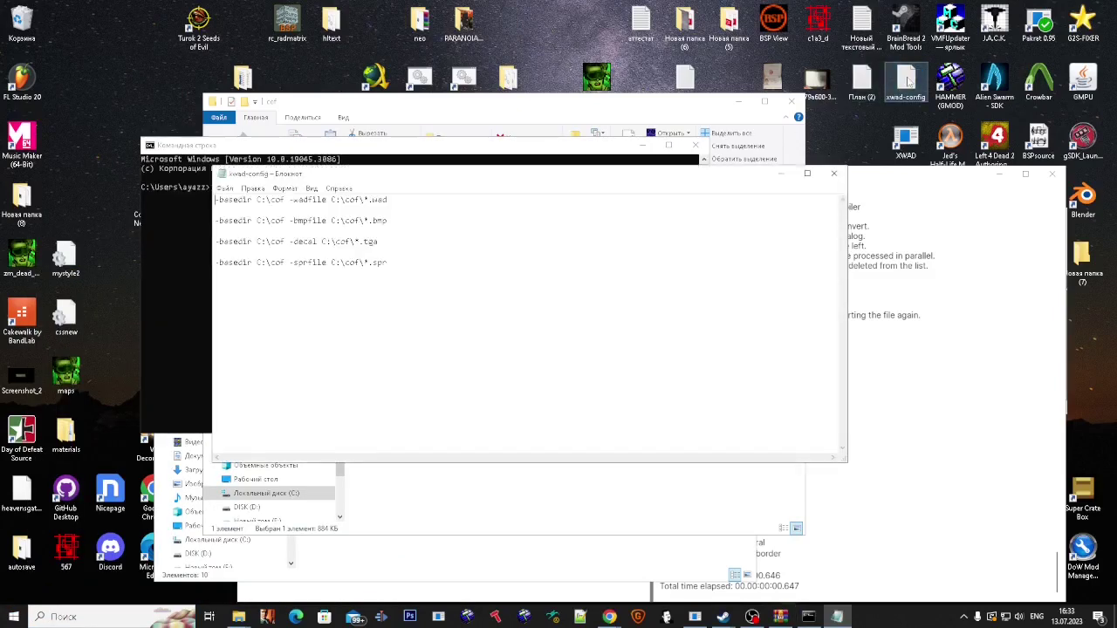
{"action": "left_click_drag", "start_coordinate": [419, 202], "coordinate": [216, 200]}
{"action": "left_click", "coordinate": [834, 174]}
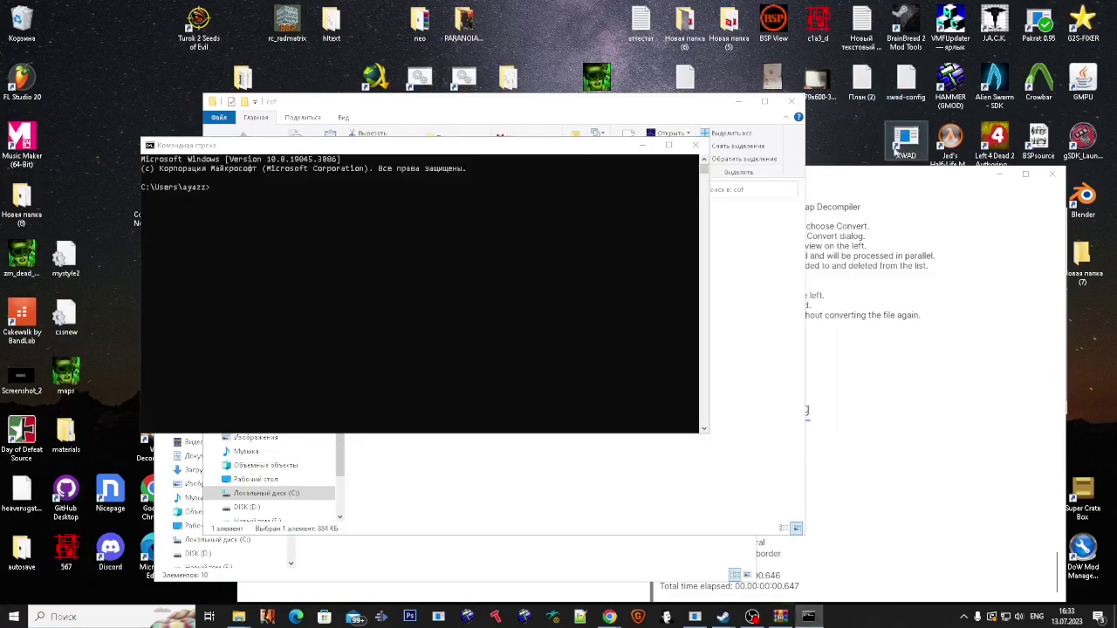
Step: Run XWAD with "-basedir C:\cof -wadfile C:\cof\*.wad" to extract the WAD textures, and close the Command Prompt
{"action": "left_click_drag", "start_coordinate": [906, 140], "coordinate": [493, 217]}
{"action": "type", "text": "-basedir C:\\cof -wadfile C:\\cof\\*.wad"}
{"action": "key", "text": "Return"}
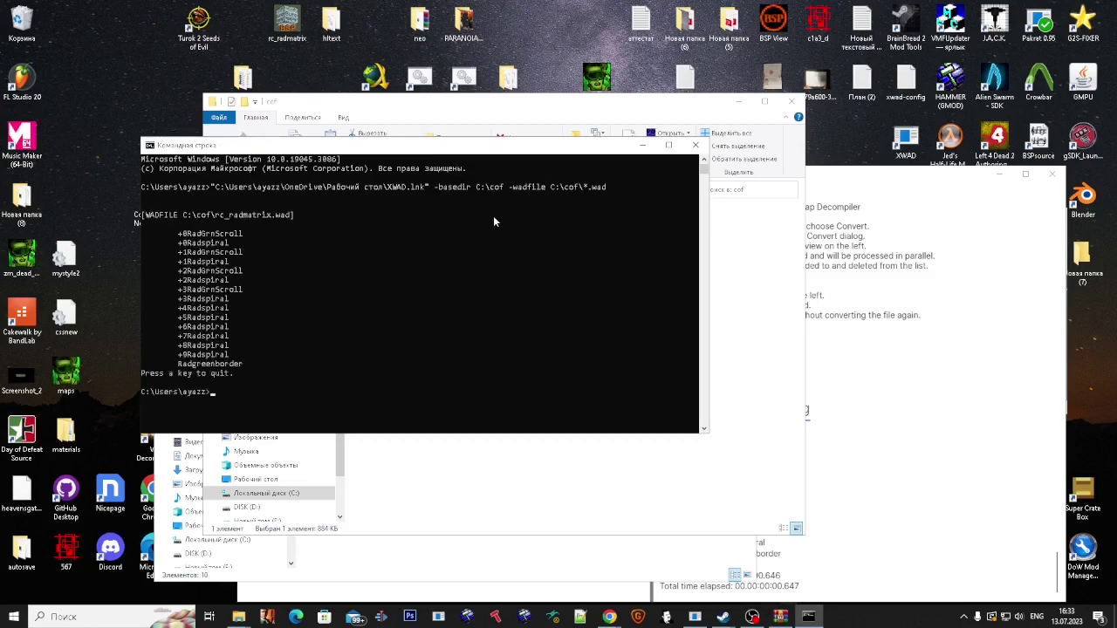
{"action": "left_click", "coordinate": [694, 146]}
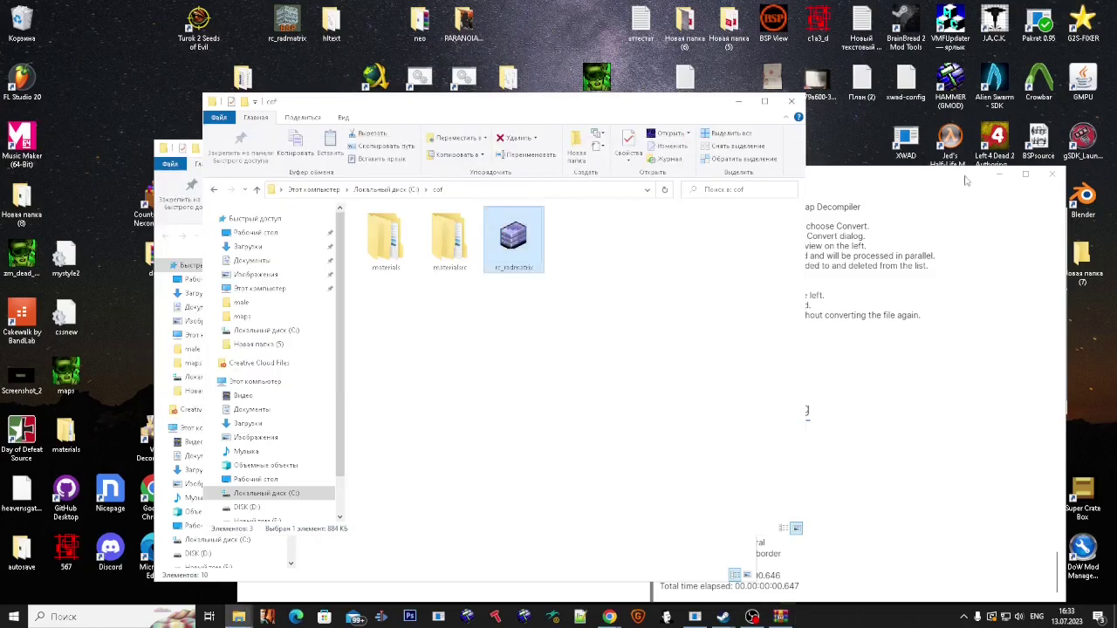
Step: Close the map decompiler and open the extracted textures folder C:\cof\materialsrc\rc_radmatrix
{"action": "left_click_drag", "start_coordinate": [965, 179], "coordinate": [951, 257]}
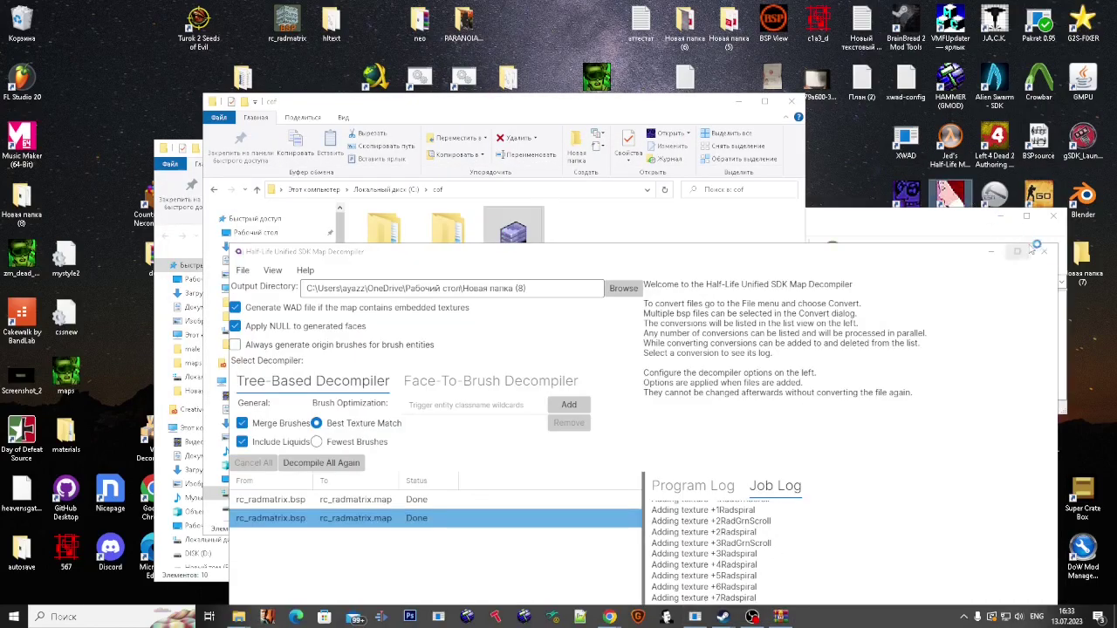
{"action": "left_click", "coordinate": [1041, 251]}
{"action": "double_click", "coordinate": [449, 240]}
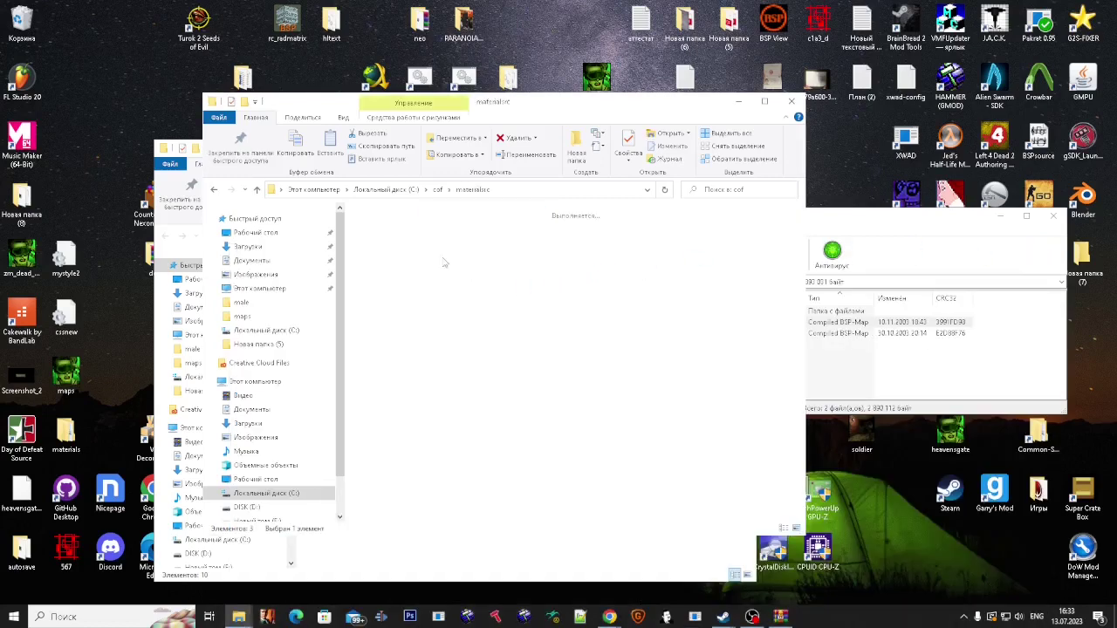
{"action": "double_click", "coordinate": [392, 226]}
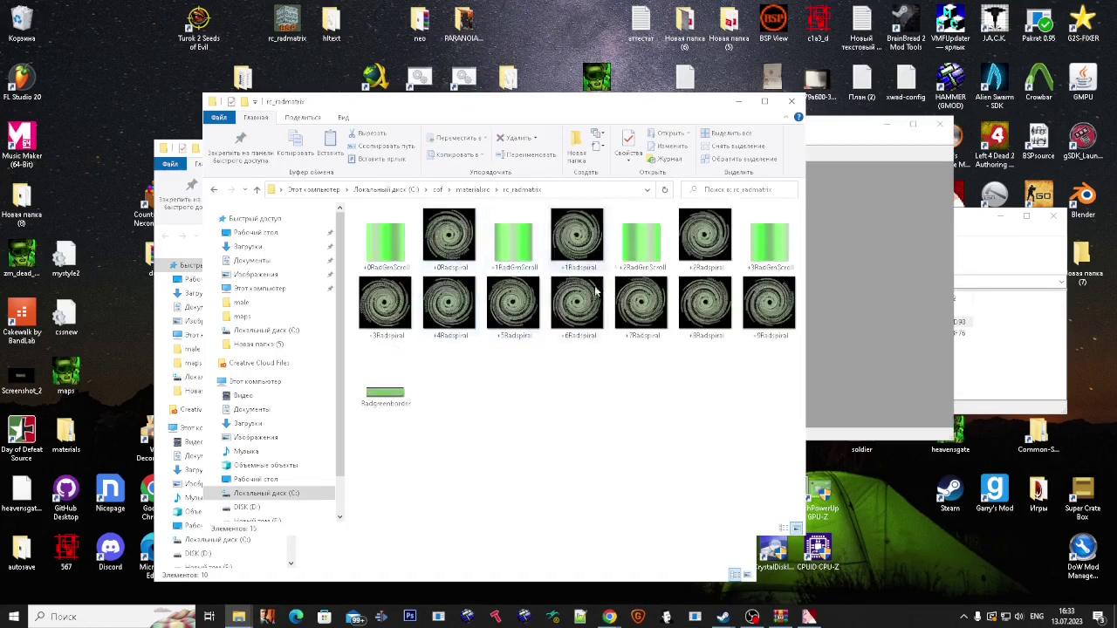
{"action": "left_click", "coordinate": [445, 251]}
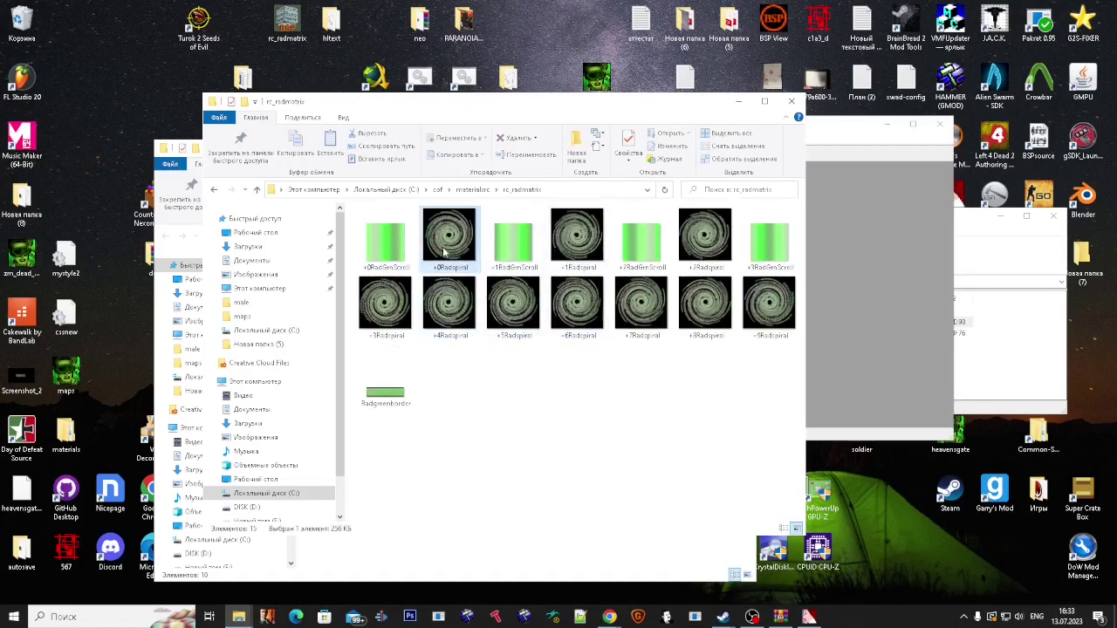
{"action": "left_click", "coordinate": [663, 410]}
Step: Switch to VTFEdit and start a file import from the C:\cof\materialsrc\rc_radmatrix folder
{"action": "left_click", "coordinate": [882, 189]}
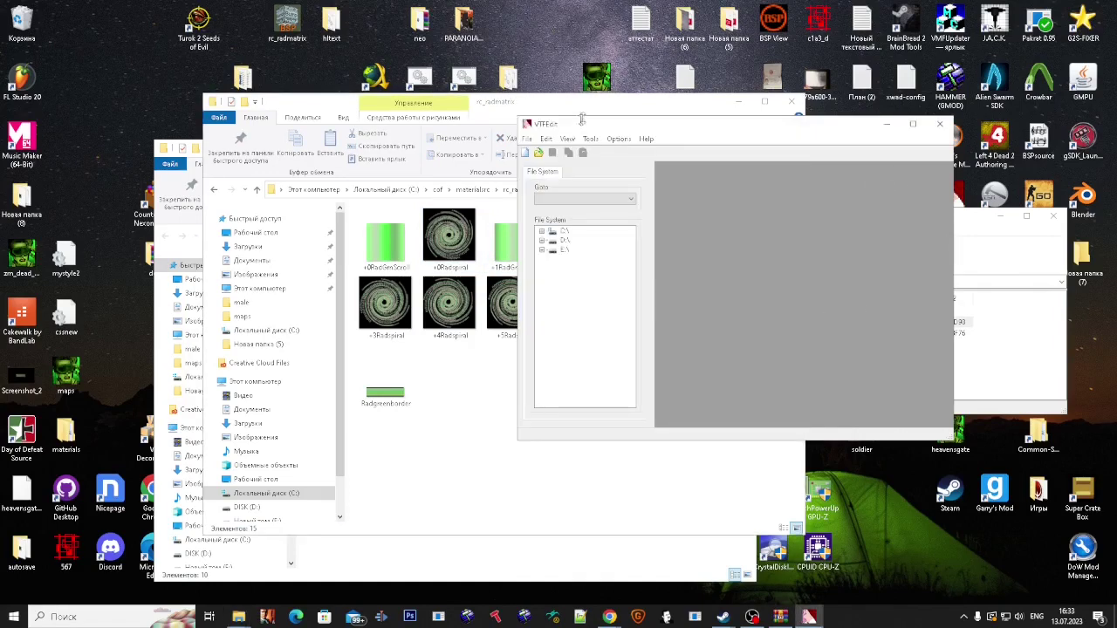
{"action": "left_click_drag", "start_coordinate": [610, 128], "coordinate": [694, 185]}
{"action": "left_click", "coordinate": [611, 193]}
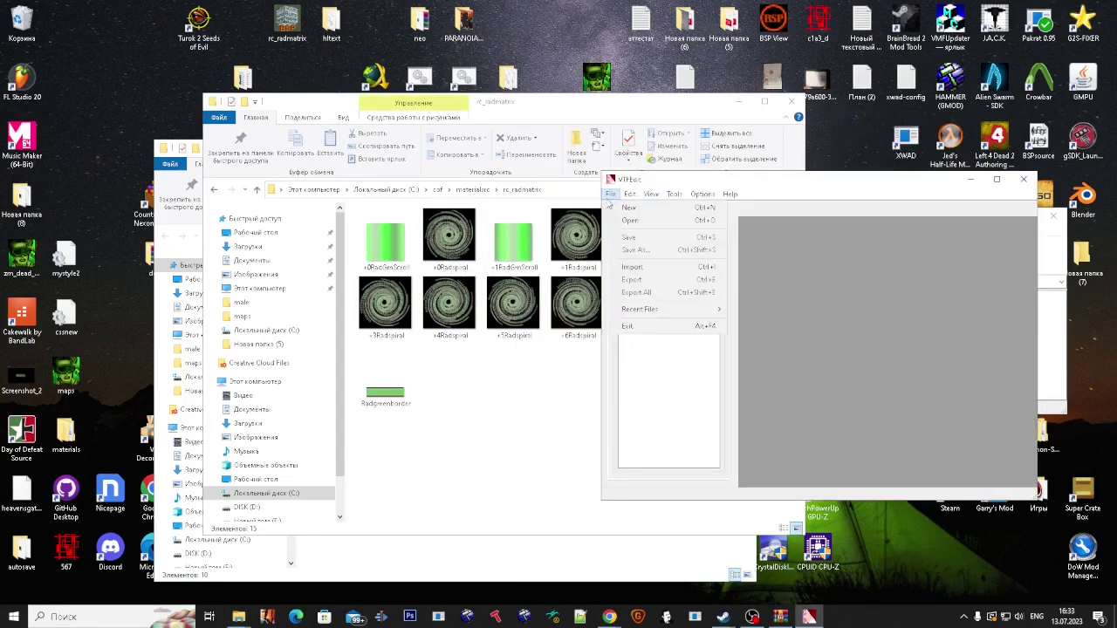
{"action": "left_click", "coordinate": [632, 267]}
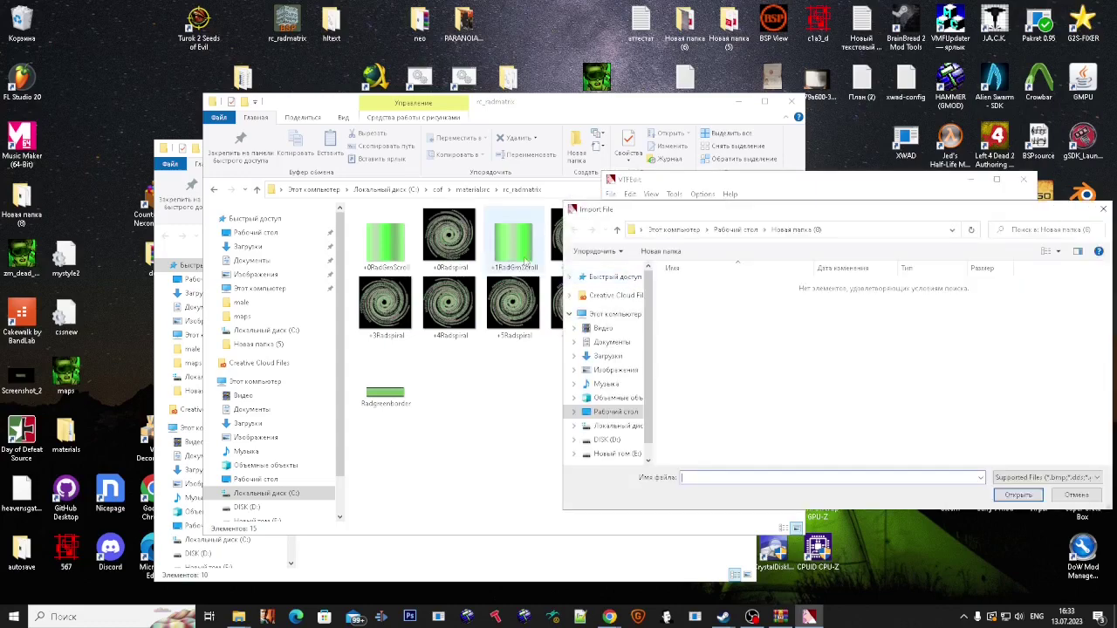
{"action": "left_click", "coordinate": [524, 261]}
{"action": "left_click", "coordinate": [393, 189]}
{"action": "key", "text": "ctrl+c"}
{"action": "left_click", "coordinate": [852, 229]}
{"action": "key", "text": "ctrl+v"}
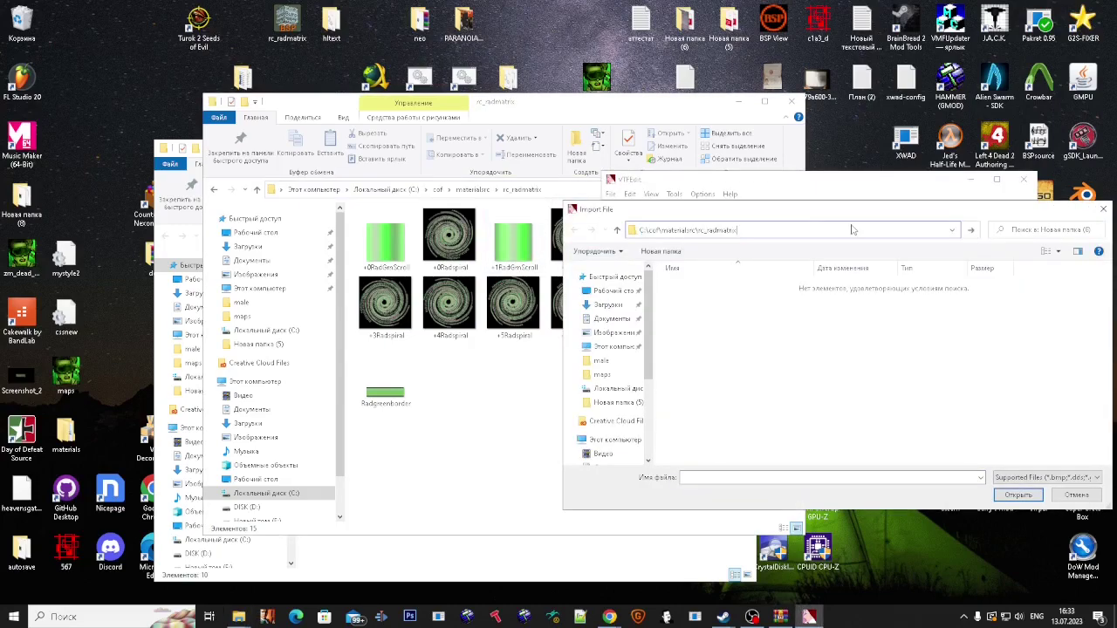
{"action": "key", "text": "Return"}
Step: Import +0RadGrnScroll through +3RadGrnScroll together as an Animated Texture in DXT5 format and preview the animation
{"action": "left_click", "coordinate": [693, 296]}
{"action": "left_click", "coordinate": [818, 296], "text": "ctrl"}
{"action": "left_click", "coordinate": [942, 297], "text": "ctrl"}
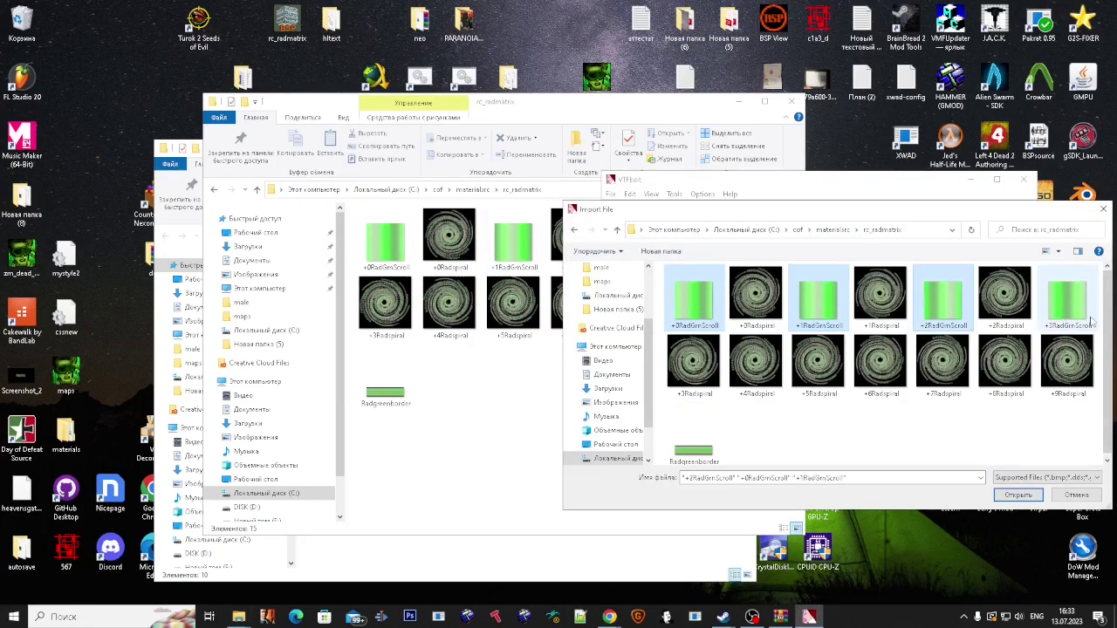
{"action": "left_click", "coordinate": [1088, 321], "text": "ctrl"}
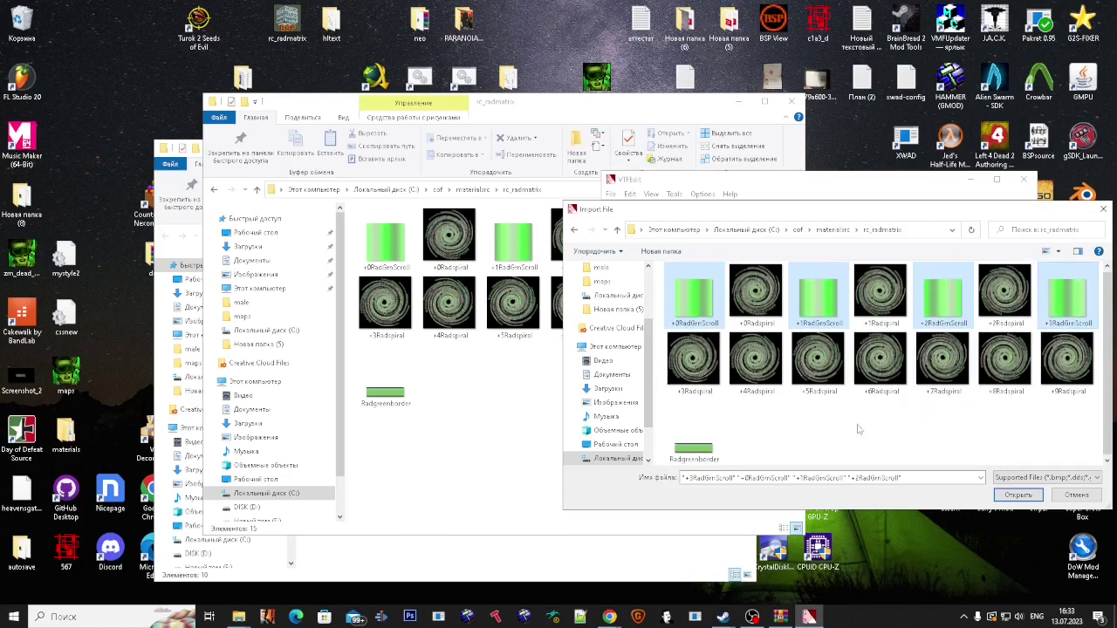
{"action": "key", "text": "Return"}
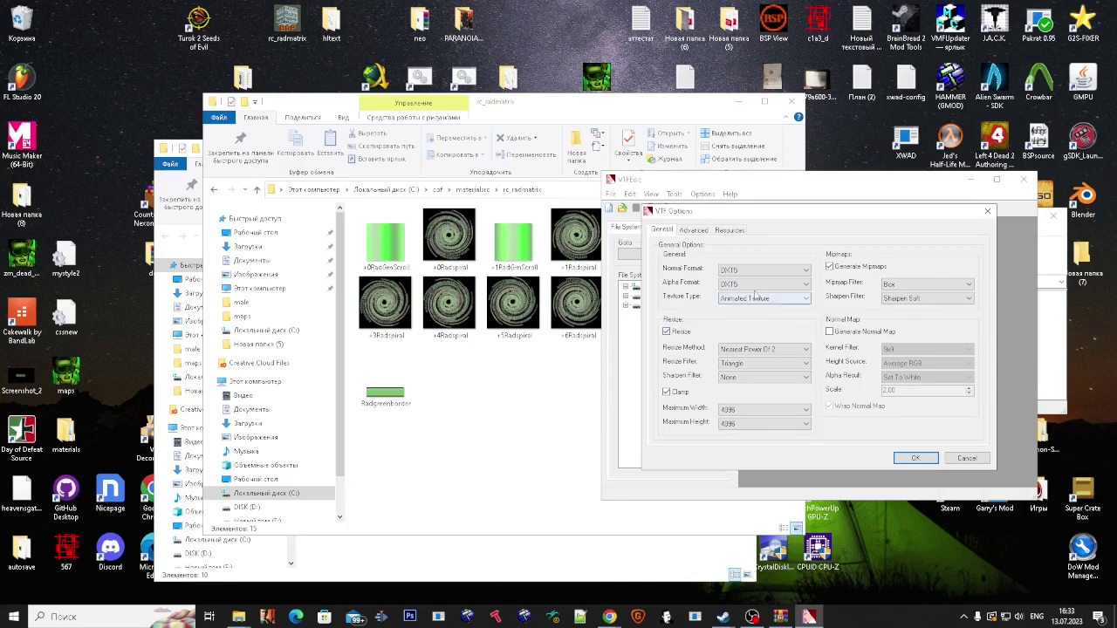
{"action": "left_click", "coordinate": [916, 459]}
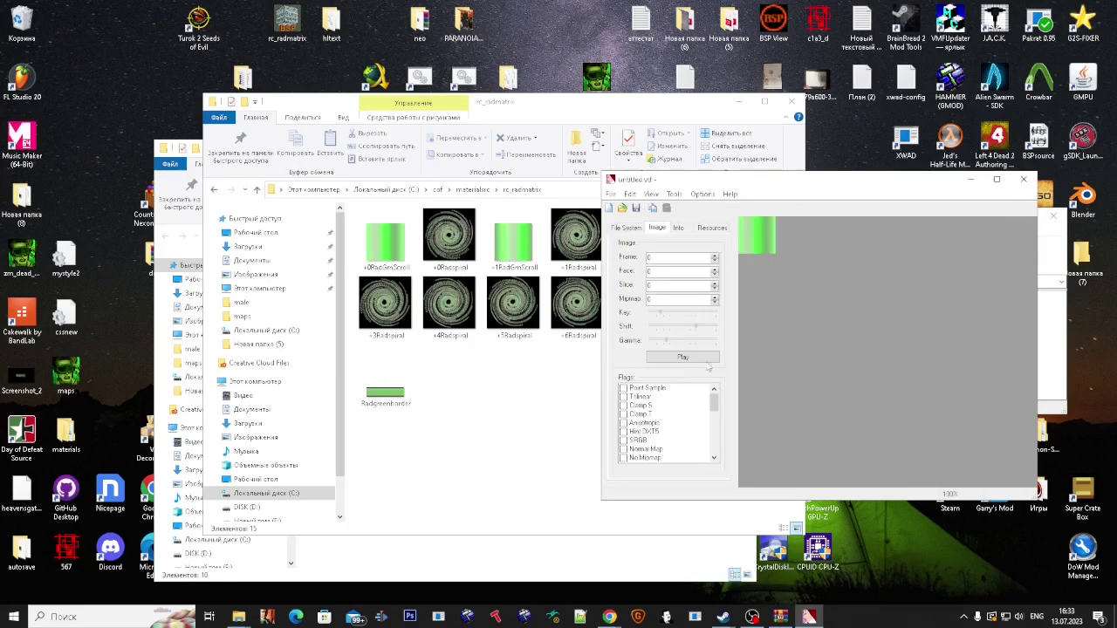
{"action": "left_click", "coordinate": [682, 357]}
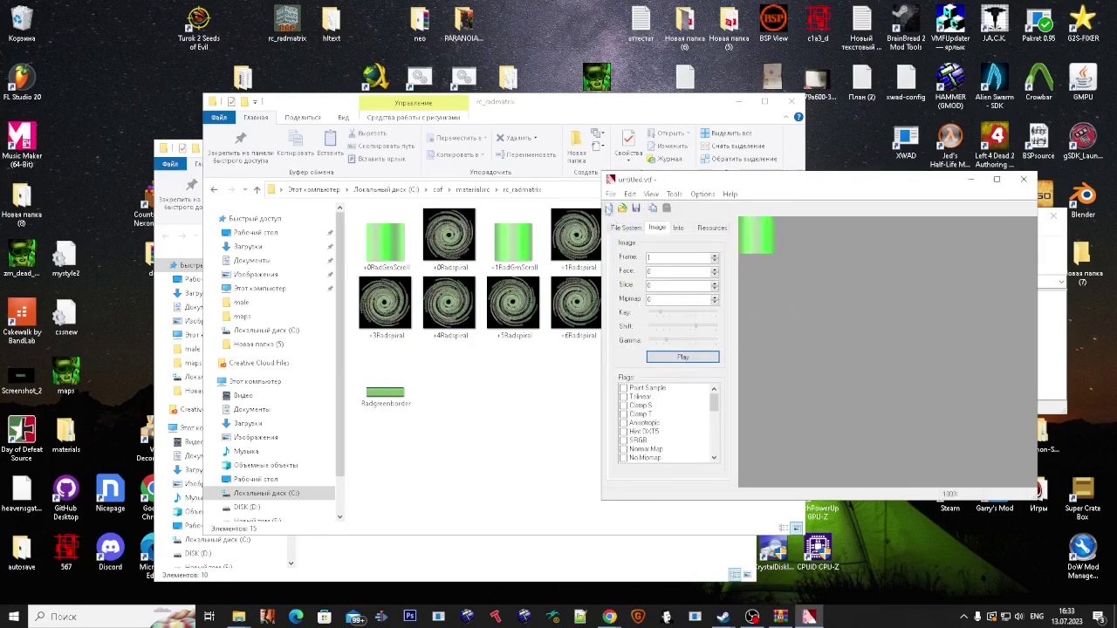
Step: Save the imported animated texture as RadGrnScroll in C:\cof\materialsrc\rc_radmatrix, reusing the base name of the +1RadGrnScroll image
{"action": "left_click", "coordinate": [612, 194]}
{"action": "left_click", "coordinate": [672, 251]}
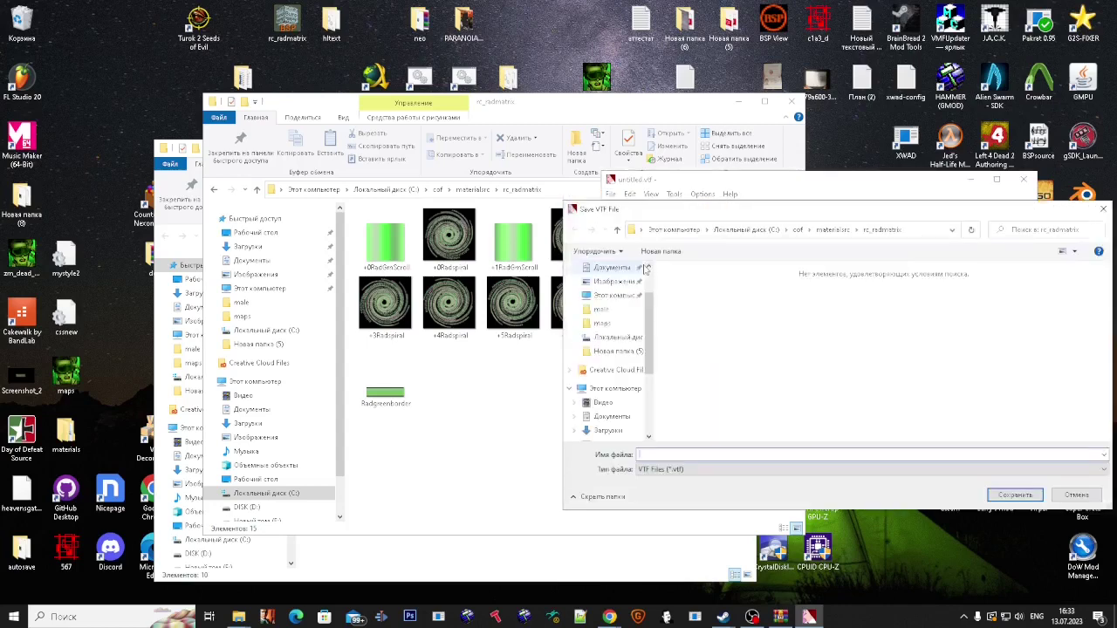
{"action": "left_click", "coordinate": [511, 270]}
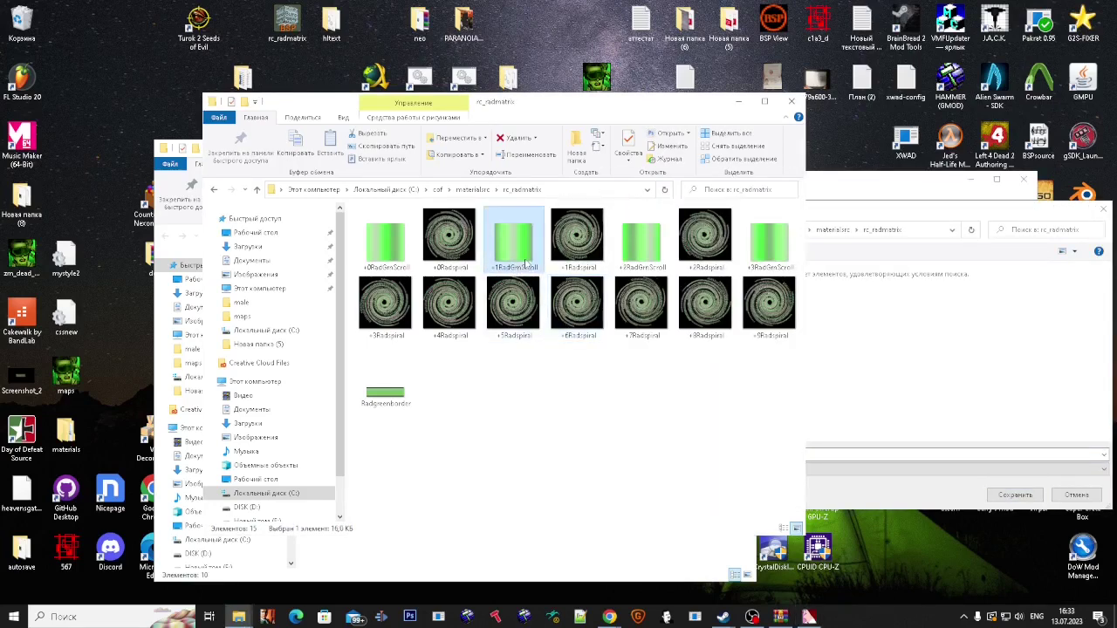
{"action": "right_click", "coordinate": [522, 260]}
{"action": "left_click", "coordinate": [638, 546]}
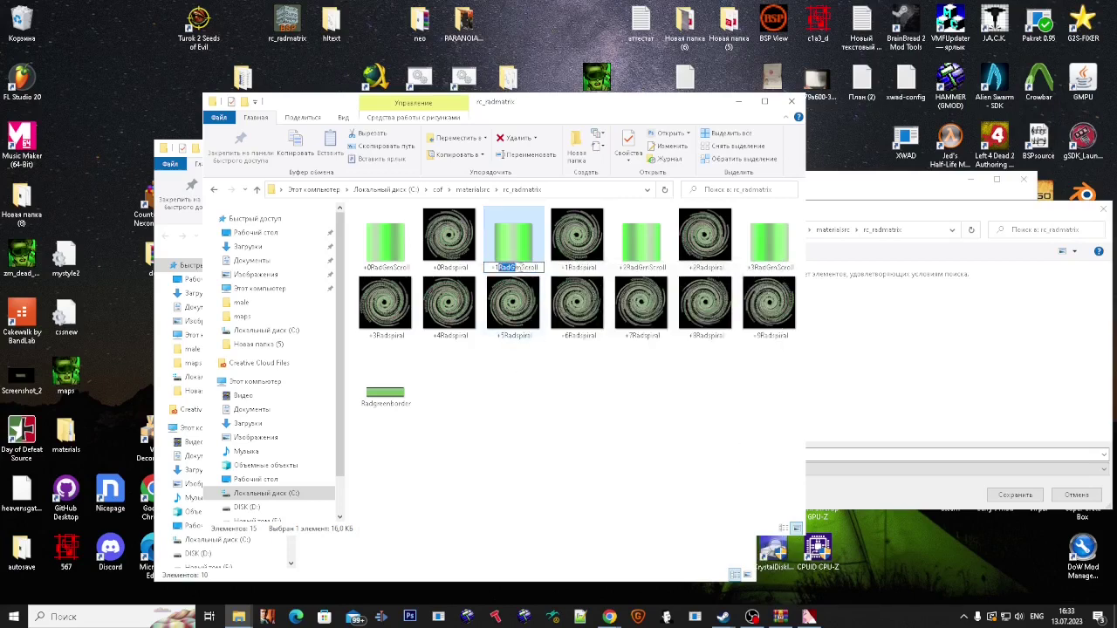
{"action": "left_click", "coordinate": [563, 408]}
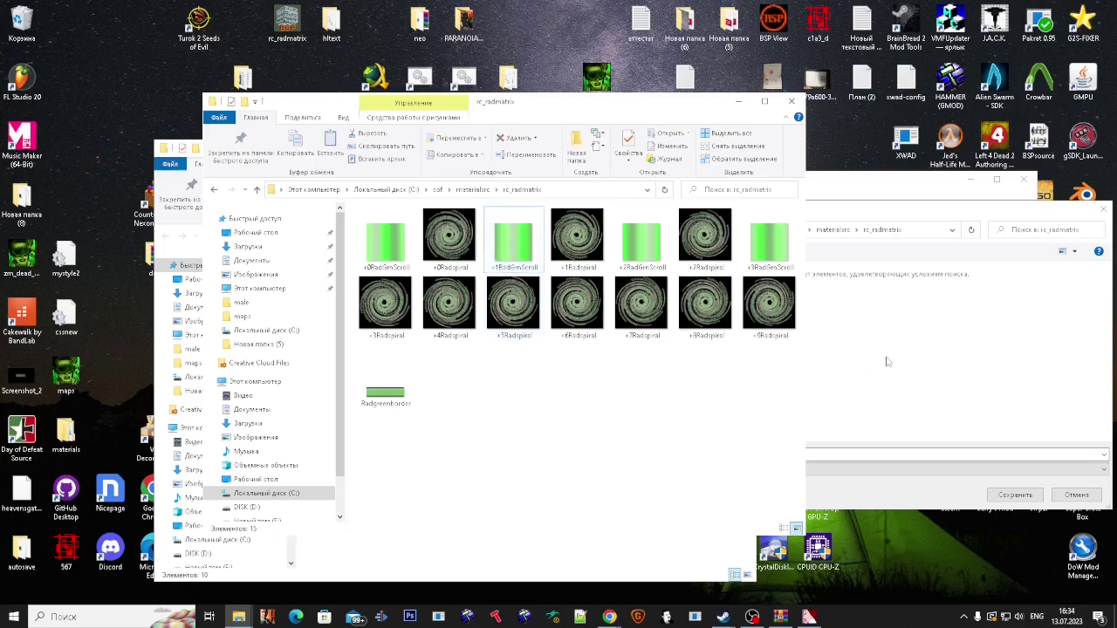
{"action": "left_click", "coordinate": [895, 376]}
{"action": "key", "text": "Return"}
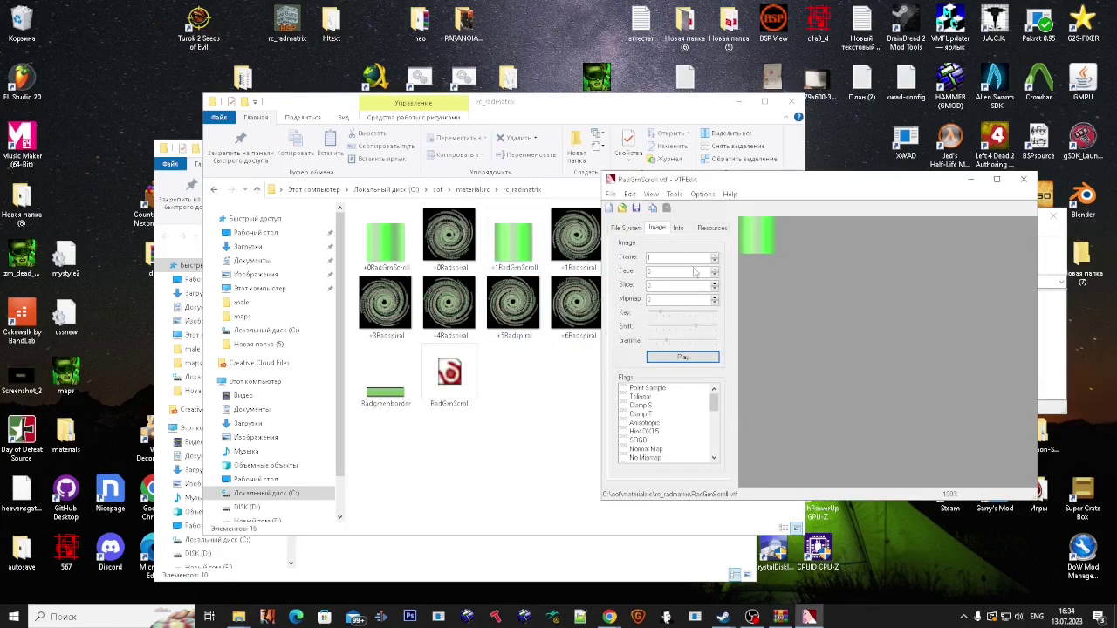
Step: Delete the source frames +0RadGrnScroll through +3RadGrnScroll from the materialsrc\rc_radmatrix folder
{"action": "left_click", "coordinate": [609, 194]}
{"action": "left_click", "coordinate": [521, 369]}
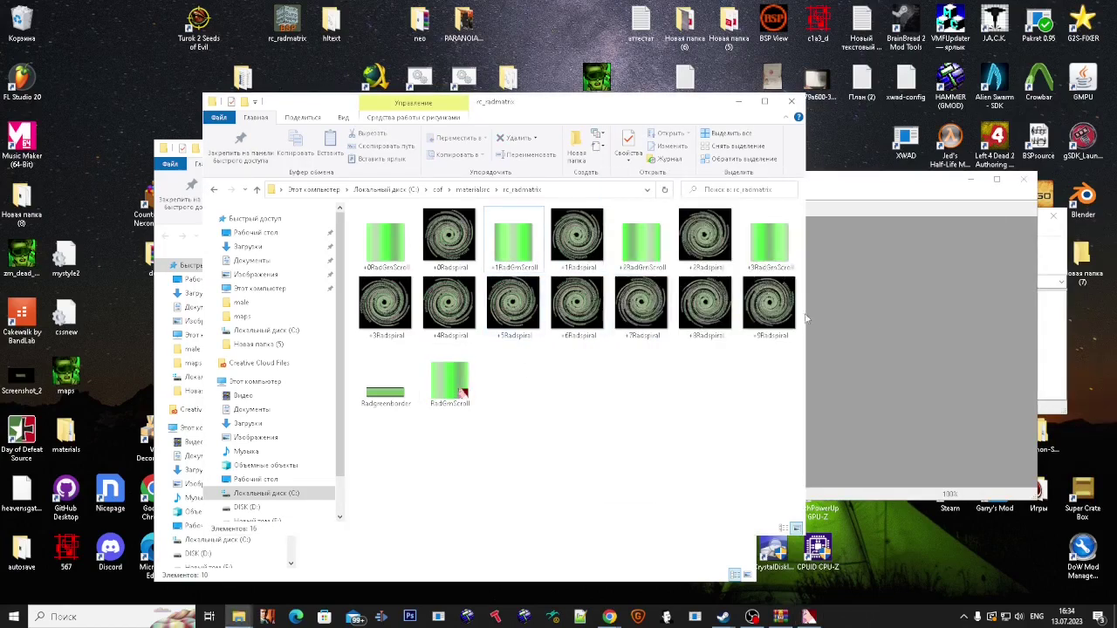
{"action": "left_click", "coordinate": [386, 238], "text": "ctrl"}
{"action": "left_click", "coordinate": [513, 238], "text": "ctrl"}
{"action": "left_click", "coordinate": [641, 237], "text": "ctrl"}
{"action": "left_click", "coordinate": [769, 237], "text": "ctrl"}
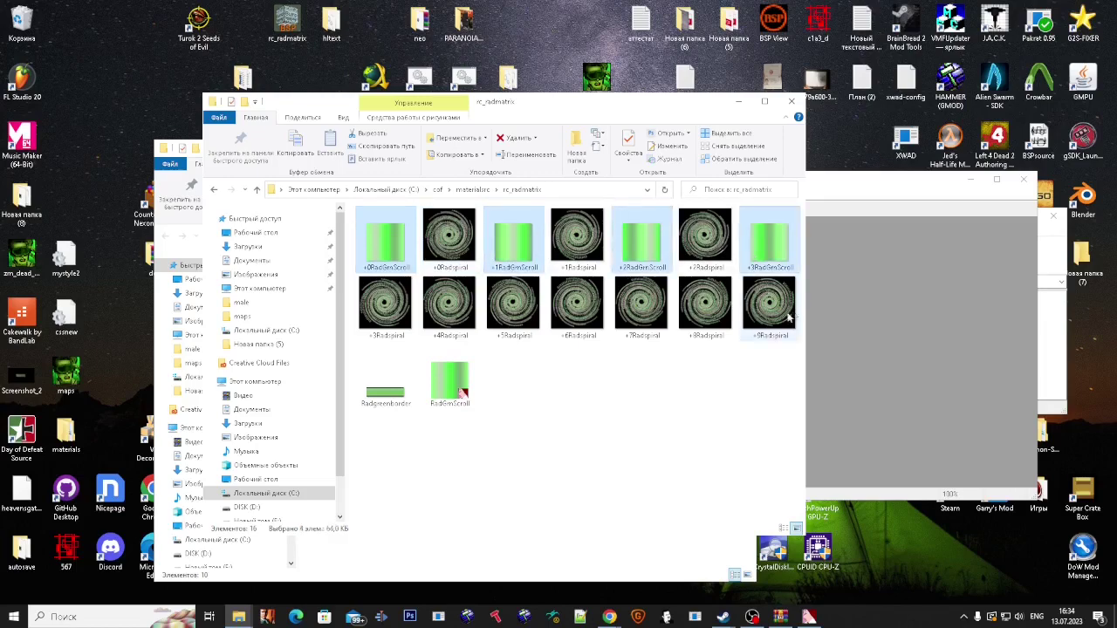
{"action": "key", "text": "Delete"}
Step: Start a new import in VTFEdit with the ten frames +0Radspiral through +9Radspiral from the rc_radmatrix folder
{"action": "left_click", "coordinate": [862, 310]}
{"action": "left_click", "coordinate": [611, 193]}
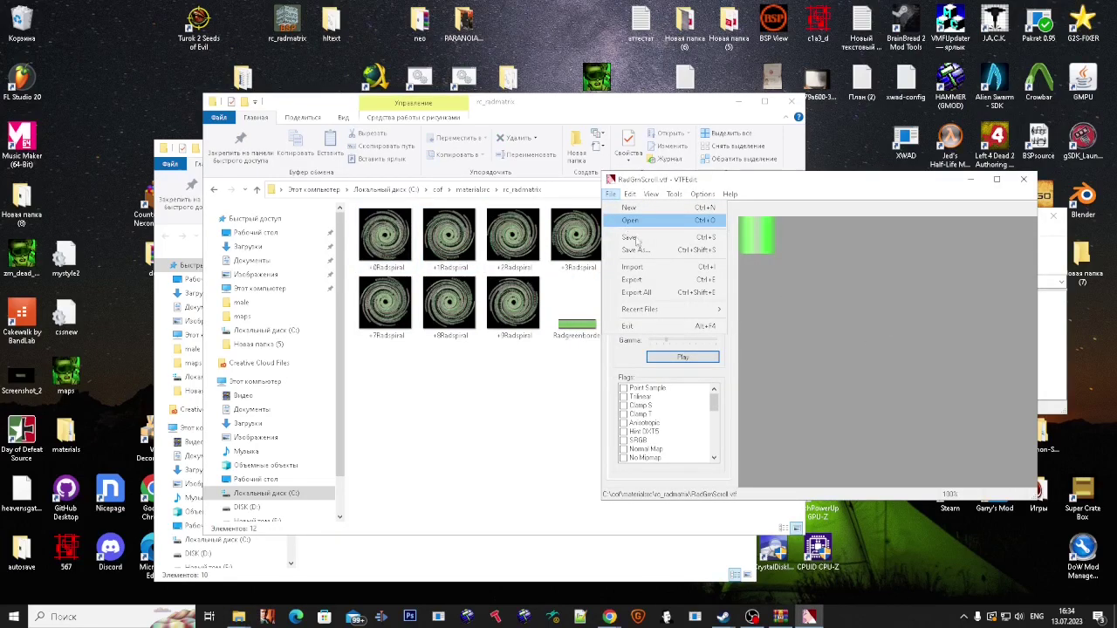
{"action": "left_click", "coordinate": [631, 267]}
{"action": "left_click", "coordinate": [693, 292]}
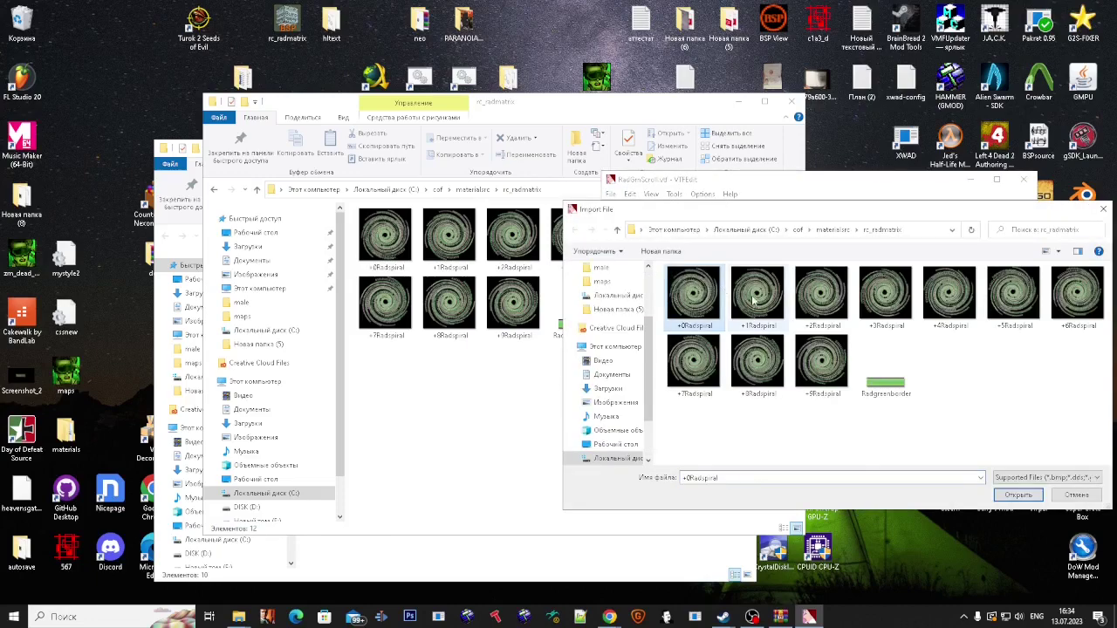
{"action": "left_click_drag", "start_coordinate": [660, 295], "coordinate": [1027, 296], "text": "ctrl"}
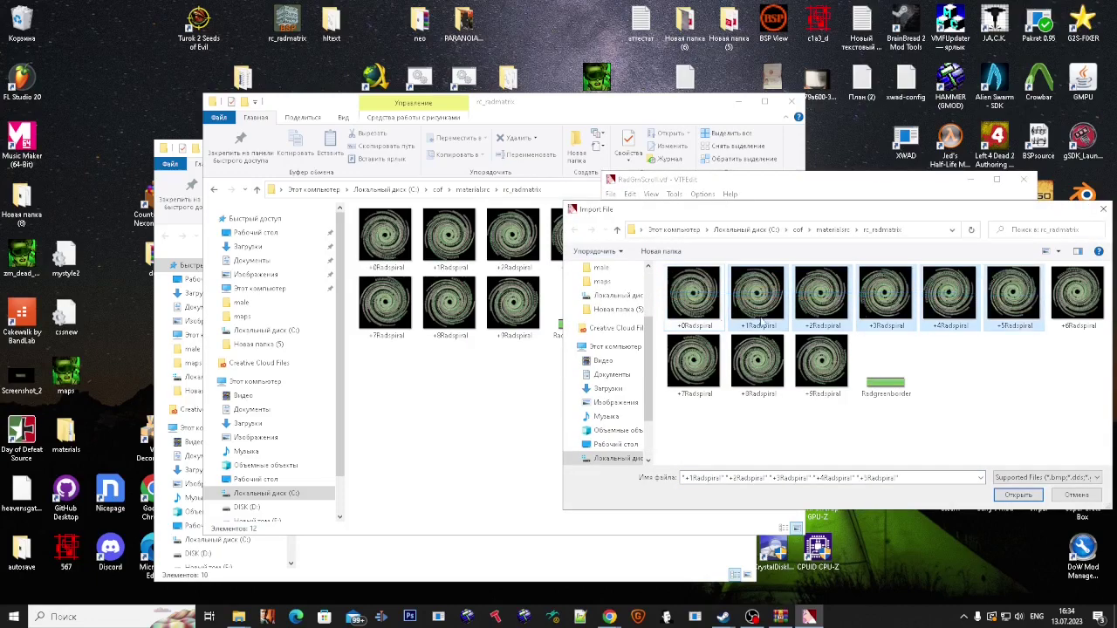
{"action": "left_click", "coordinate": [688, 305]}
{"action": "left_click", "coordinate": [755, 308], "text": "ctrl"}
{"action": "left_click", "coordinate": [814, 309], "text": "ctrl"}
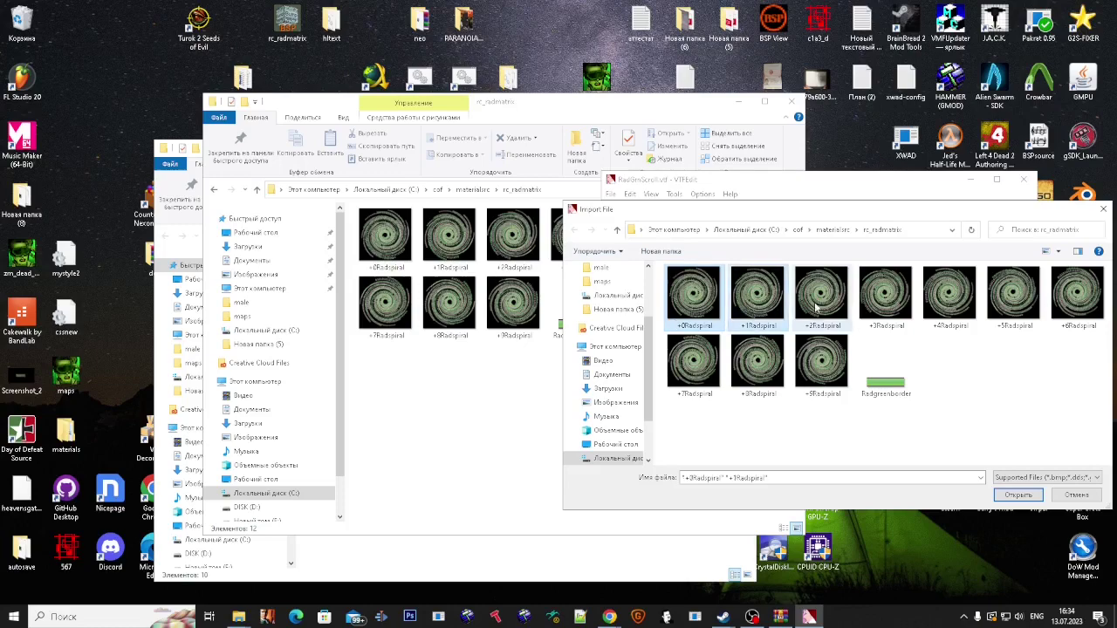
{"action": "left_click", "coordinate": [885, 310], "text": "ctrl"}
{"action": "left_click", "coordinate": [957, 309], "text": "ctrl"}
{"action": "left_click", "coordinate": [1013, 300], "text": "ctrl"}
{"action": "left_click", "coordinate": [1077, 301], "text": "ctrl"}
{"action": "left_click", "coordinate": [693, 362], "text": "ctrl"}
{"action": "left_click", "coordinate": [757, 362], "text": "ctrl"}
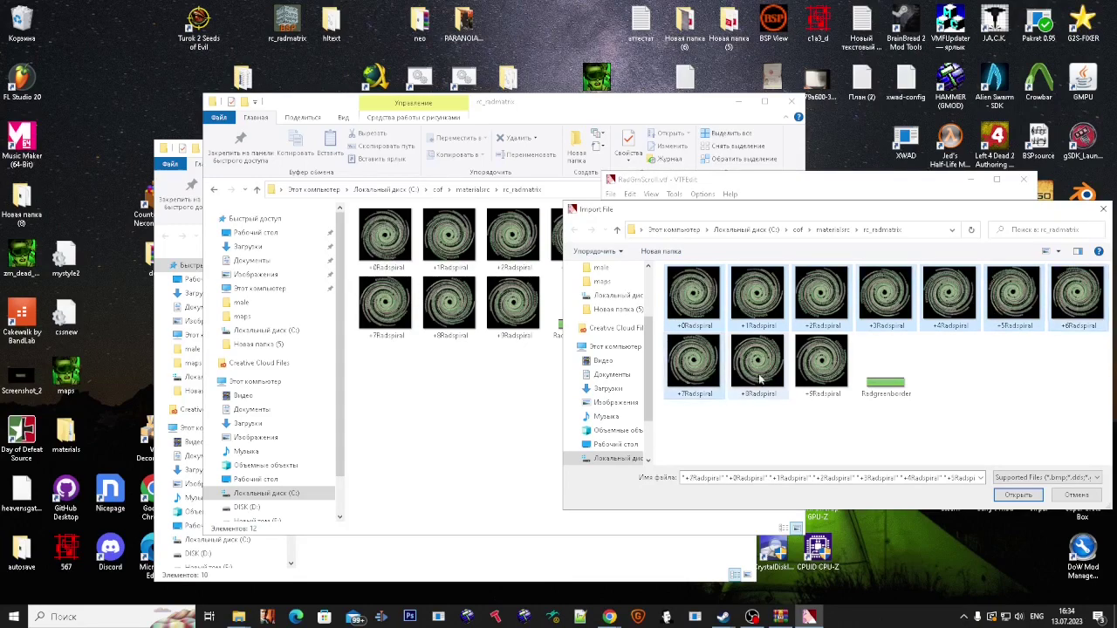
{"action": "left_click", "coordinate": [816, 388], "text": "ctrl"}
{"action": "key", "text": "Return"}
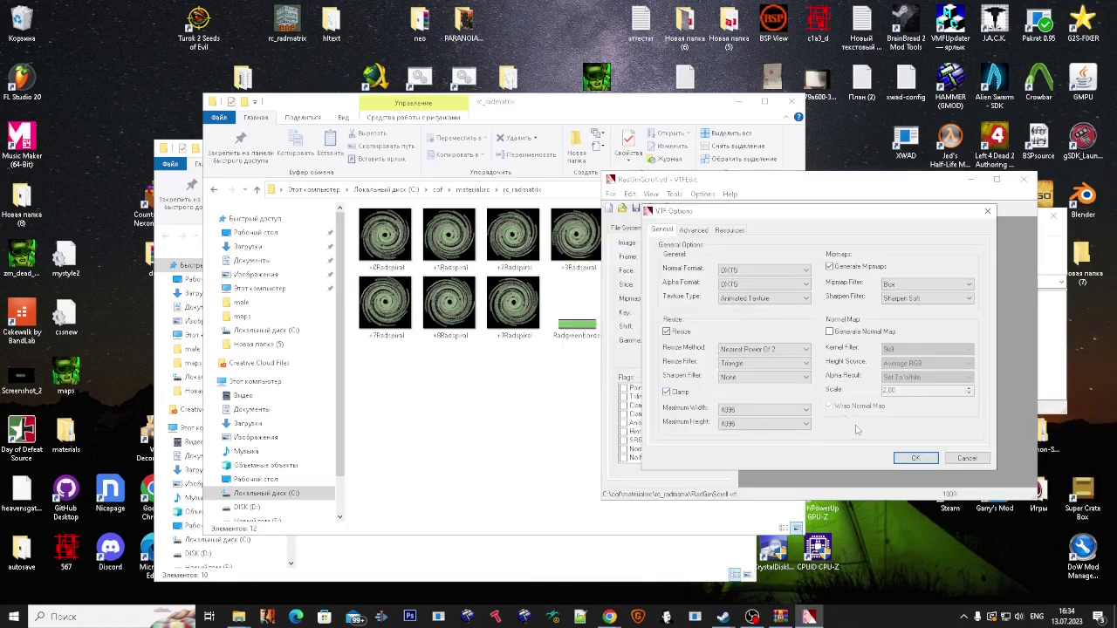
Step: Build the spiral frames into an Animated Texture in DXT5 format and preview the animation
{"action": "left_click", "coordinate": [904, 459]}
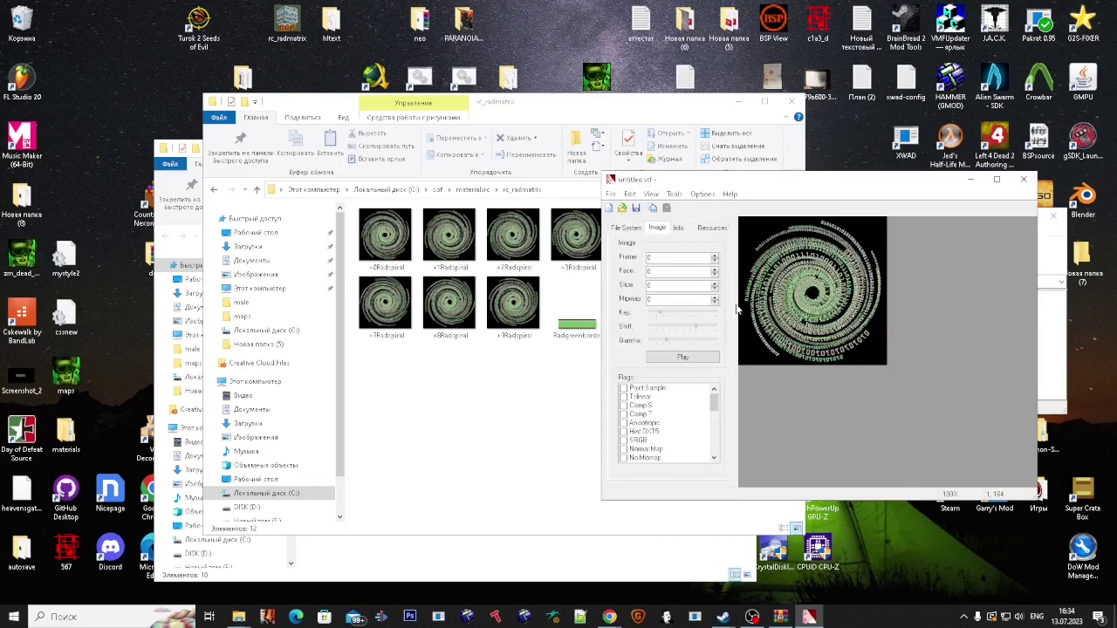
{"action": "left_click", "coordinate": [684, 357]}
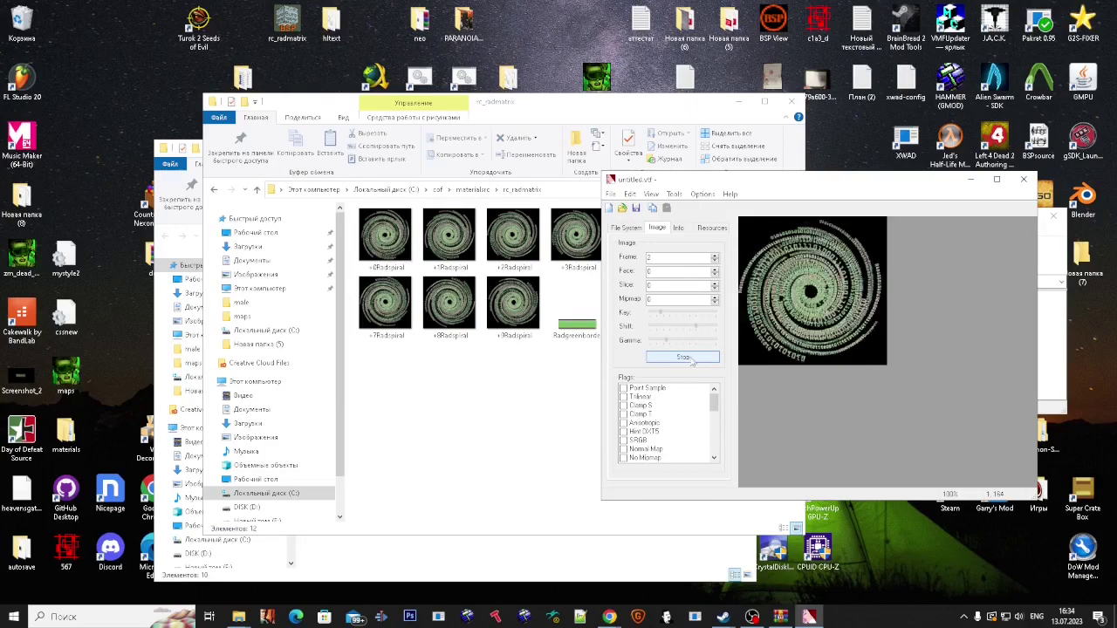
{"action": "left_click", "coordinate": [695, 357]}
Step: Save the spiral animation as Radspiral in VTF format in the materialsrc\rc_radmatrix folder
{"action": "left_click", "coordinate": [611, 194]}
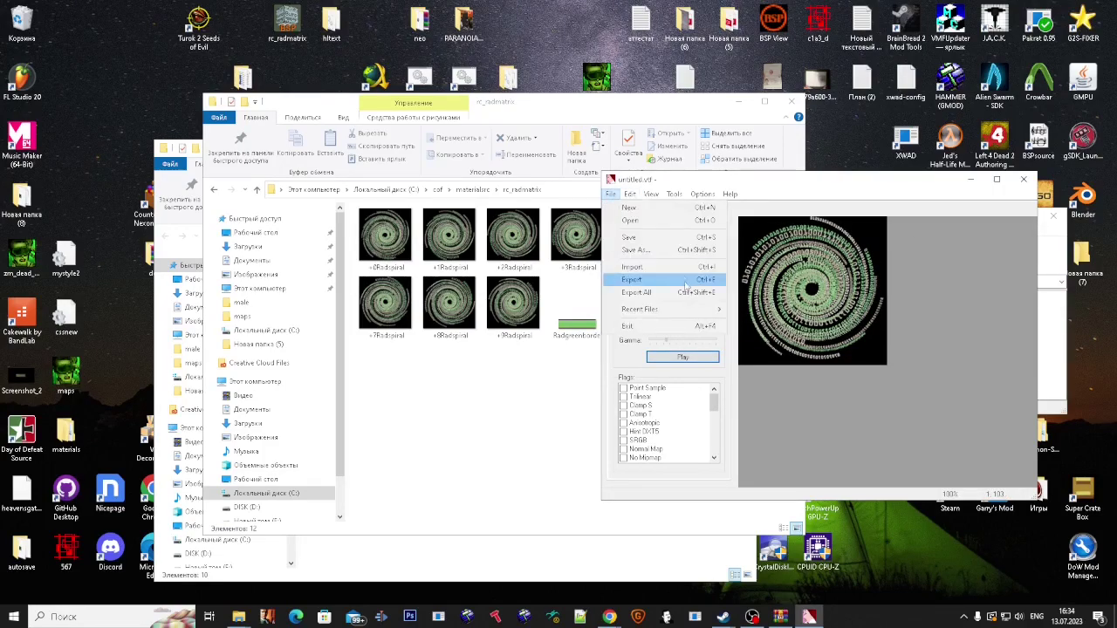
{"action": "left_click", "coordinate": [688, 255]}
{"action": "type", "text": "R"}
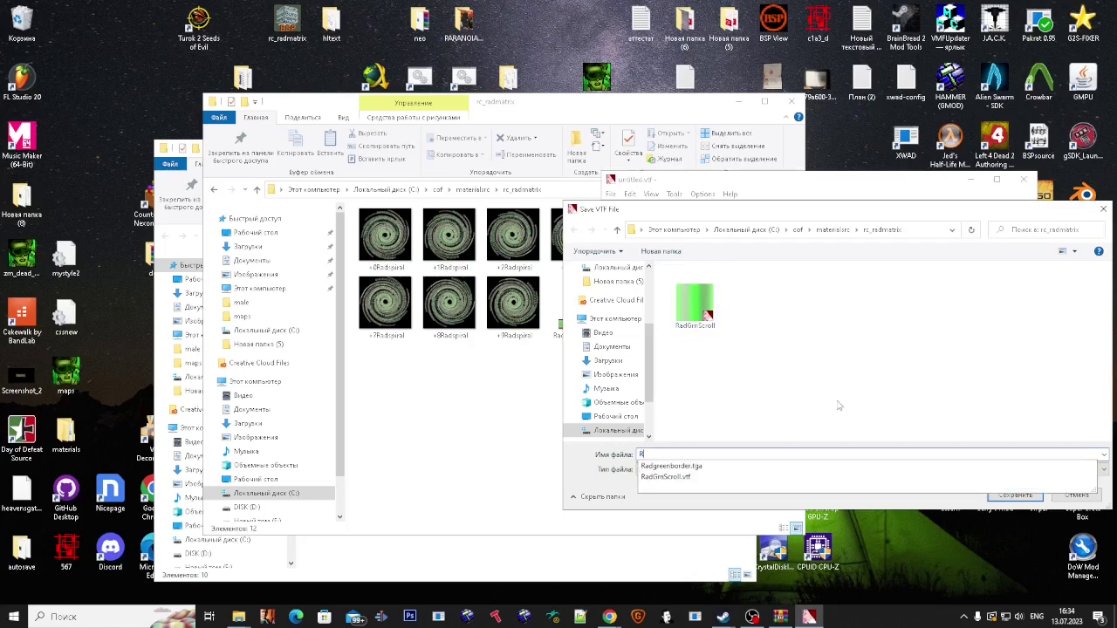
{"action": "type", "text": "adspiral"}
{"action": "key", "text": "Return"}
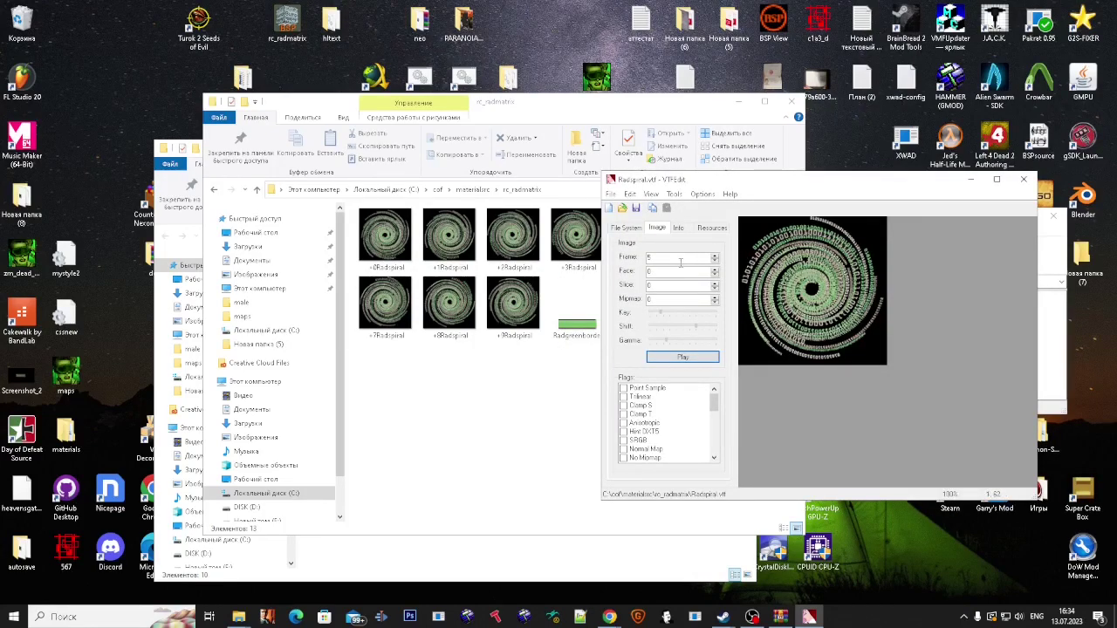
Step: Uncover the materialsrc\rc_radmatrix folder window and delete the source frames +0Radspiral through +9Radspiral
{"action": "left_click_drag", "start_coordinate": [657, 181], "coordinate": [699, 233]}
{"action": "left_click", "coordinate": [557, 392]}
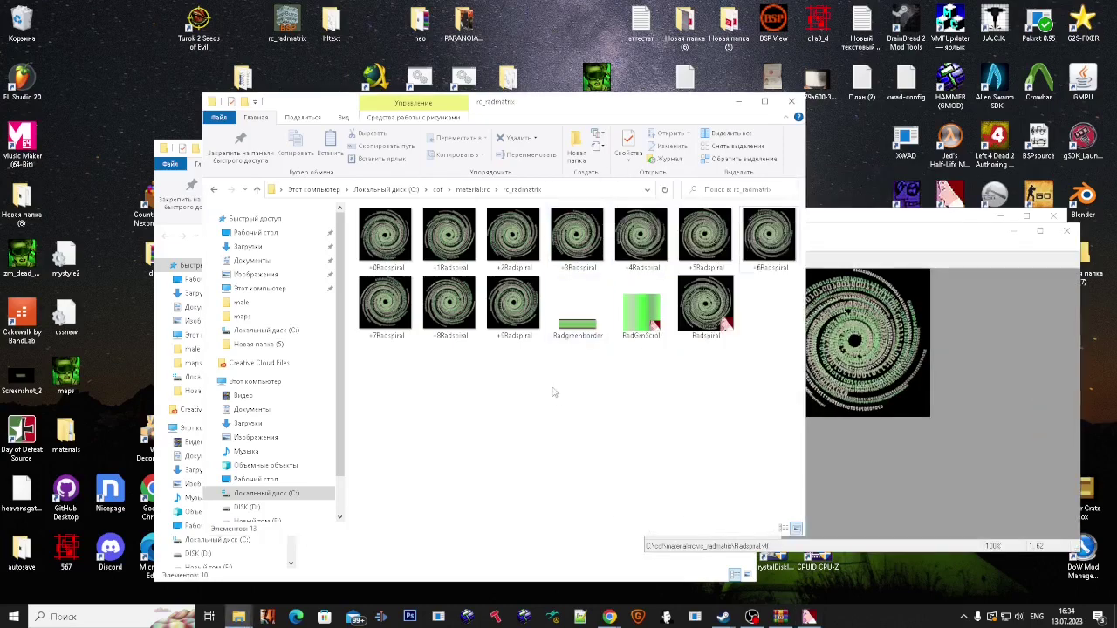
{"action": "left_click_drag", "start_coordinate": [516, 368], "coordinate": [351, 227]}
{"action": "left_click", "coordinate": [578, 252], "text": "ctrl"}
{"action": "left_click", "coordinate": [654, 250], "text": "ctrl"}
{"action": "left_click", "coordinate": [711, 250], "text": "ctrl"}
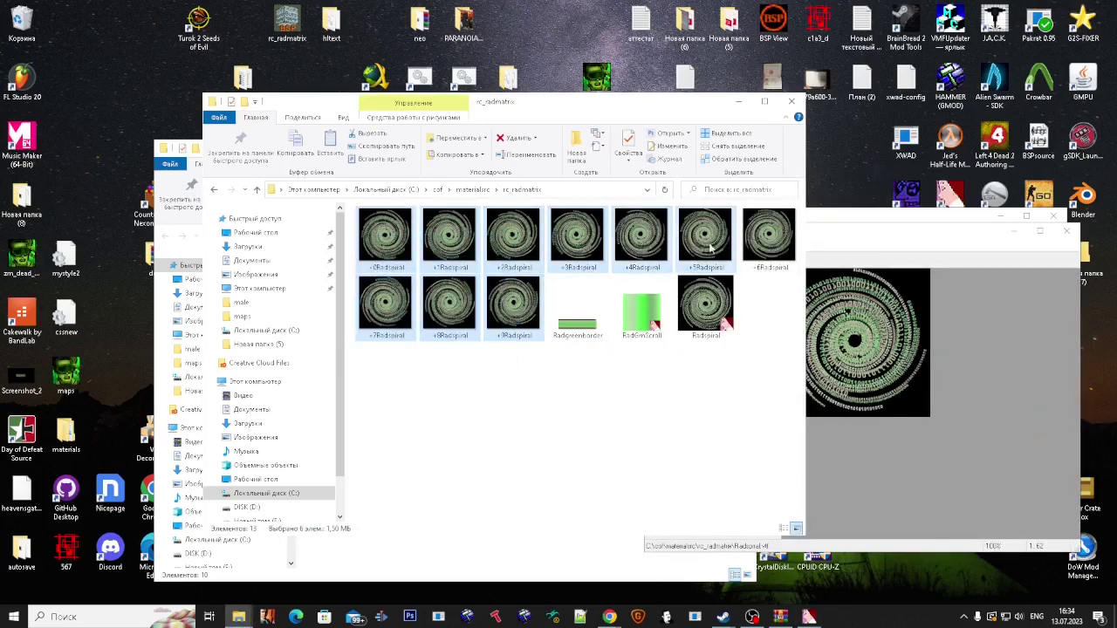
{"action": "left_click", "coordinate": [772, 262], "text": "ctrl"}
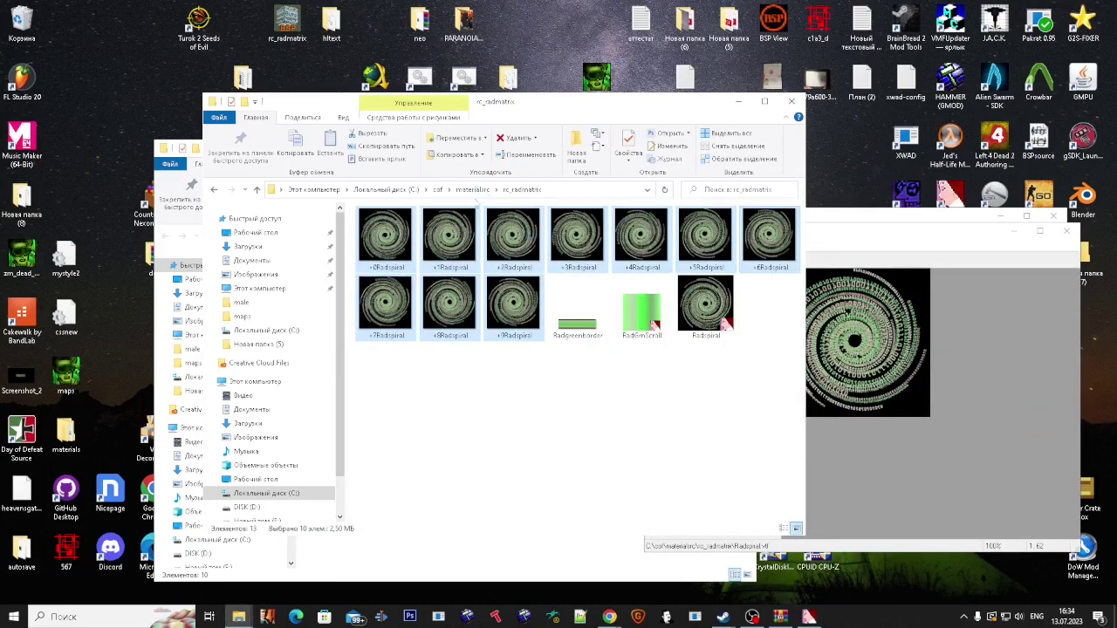
{"action": "key", "text": "Delete"}
Step: Examine the base texture path in the +0RadGrnScroll material file in C:\cof\materials\rc_radmatrix and close it
{"action": "left_click", "coordinate": [471, 189]}
{"action": "left_click", "coordinate": [436, 190]}
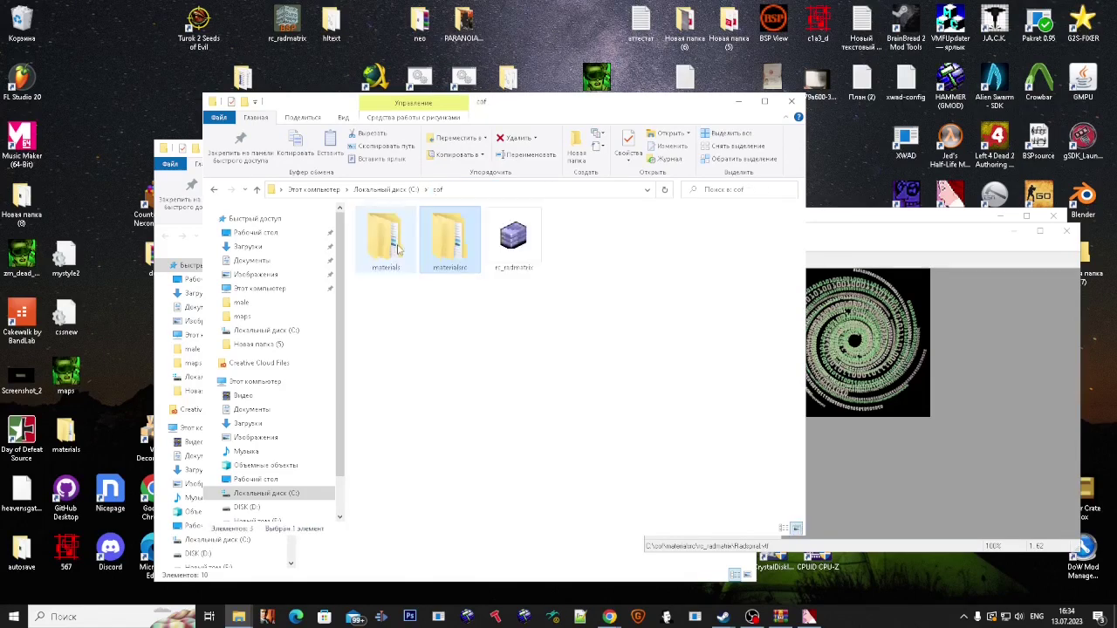
{"action": "double_click", "coordinate": [389, 237]}
{"action": "double_click", "coordinate": [397, 226]}
{"action": "double_click", "coordinate": [401, 230]}
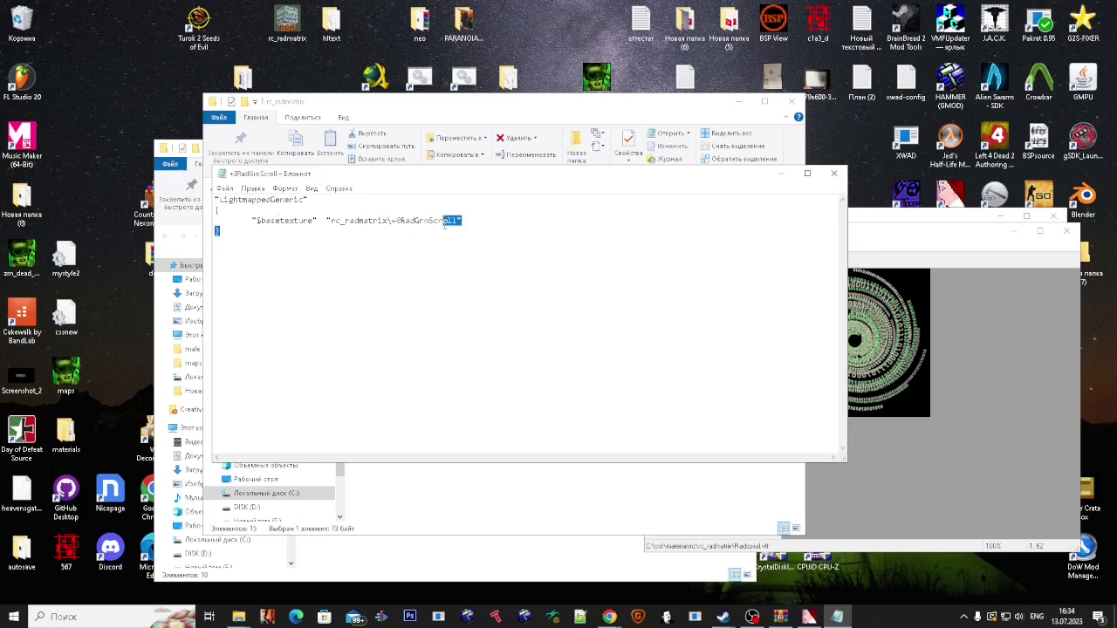
{"action": "left_click", "coordinate": [479, 237]}
{"action": "left_click", "coordinate": [833, 173]}
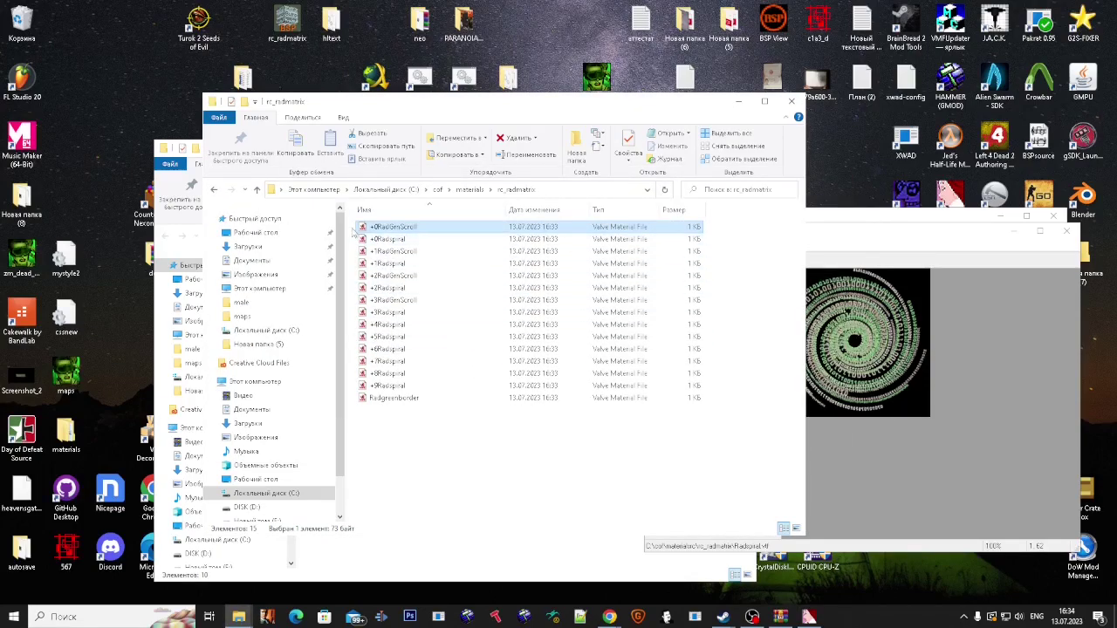
Step: Move the Radgreenborder material file from materials\rc_radmatrix to materialsrc\rc_radmatrix
{"action": "left_click", "coordinate": [417, 399]}
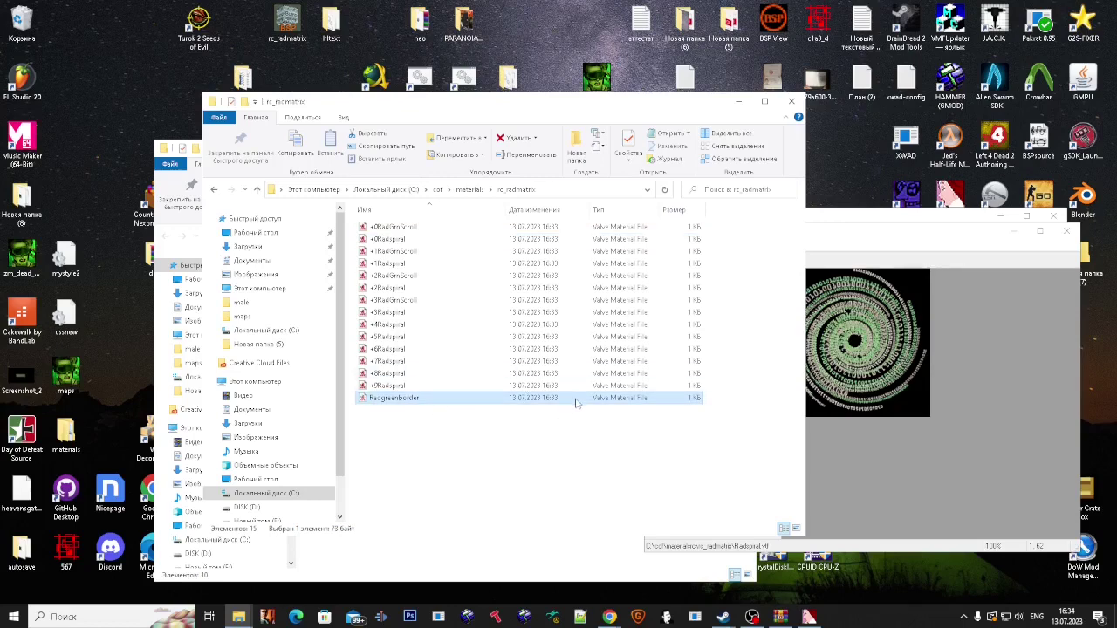
{"action": "key", "text": "BackSpace"}
{"action": "key", "text": "BackSpace"}
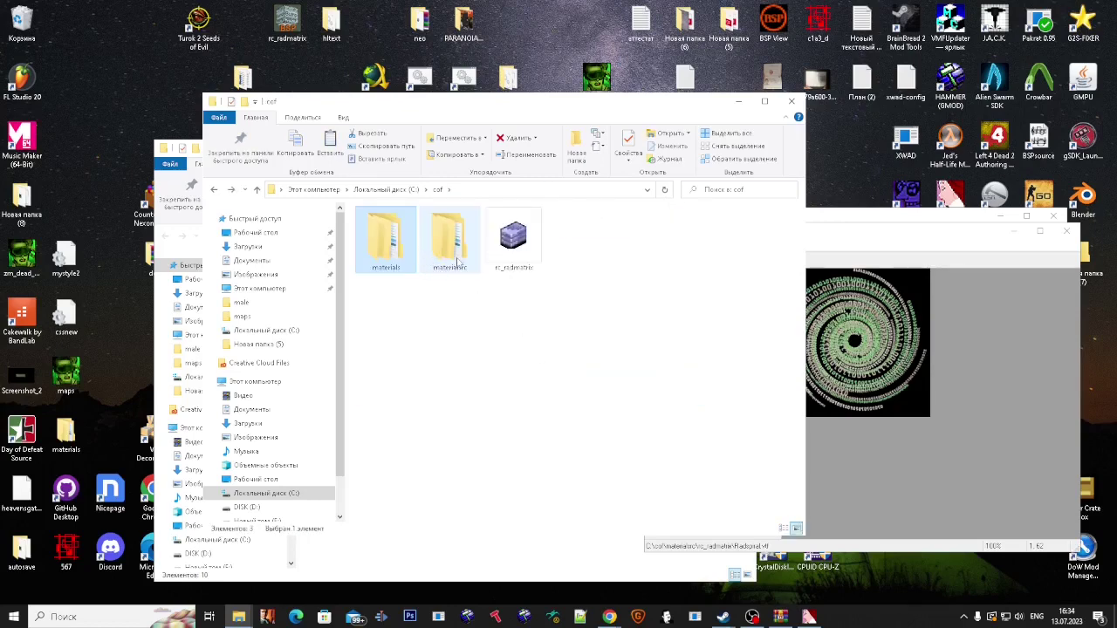
{"action": "double_click", "coordinate": [457, 262]}
{"action": "double_click", "coordinate": [441, 223]}
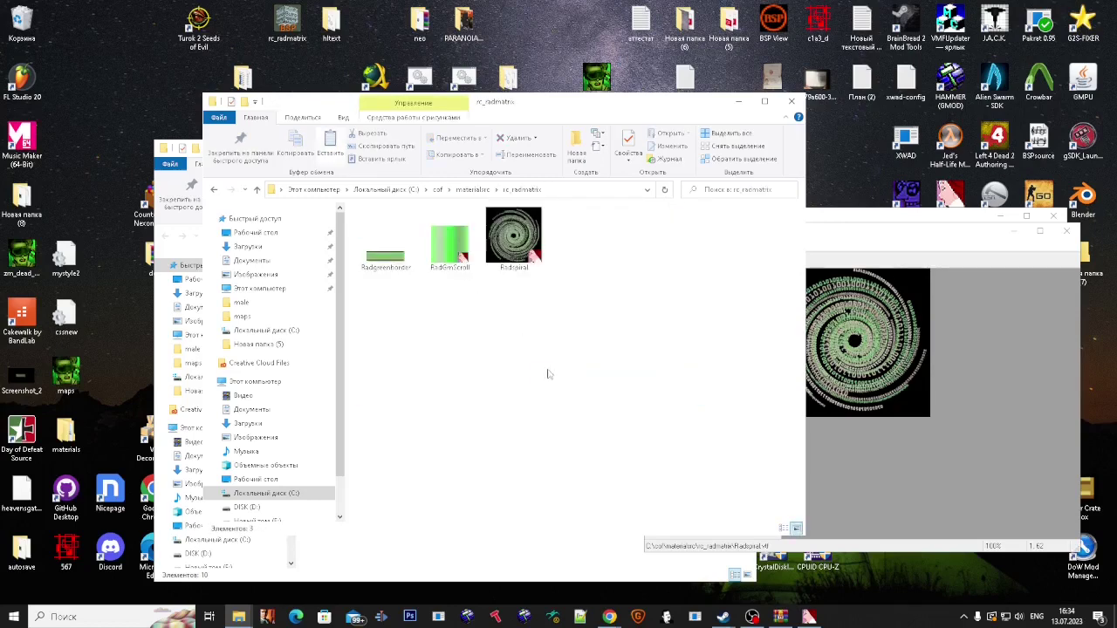
Step: In materials\rc_radmatrix, sort the files by descending name and delete every numbered material except +0Radspiral and +0RadGrnScroll
{"action": "left_click", "coordinate": [437, 190]}
{"action": "left_click", "coordinate": [404, 253]}
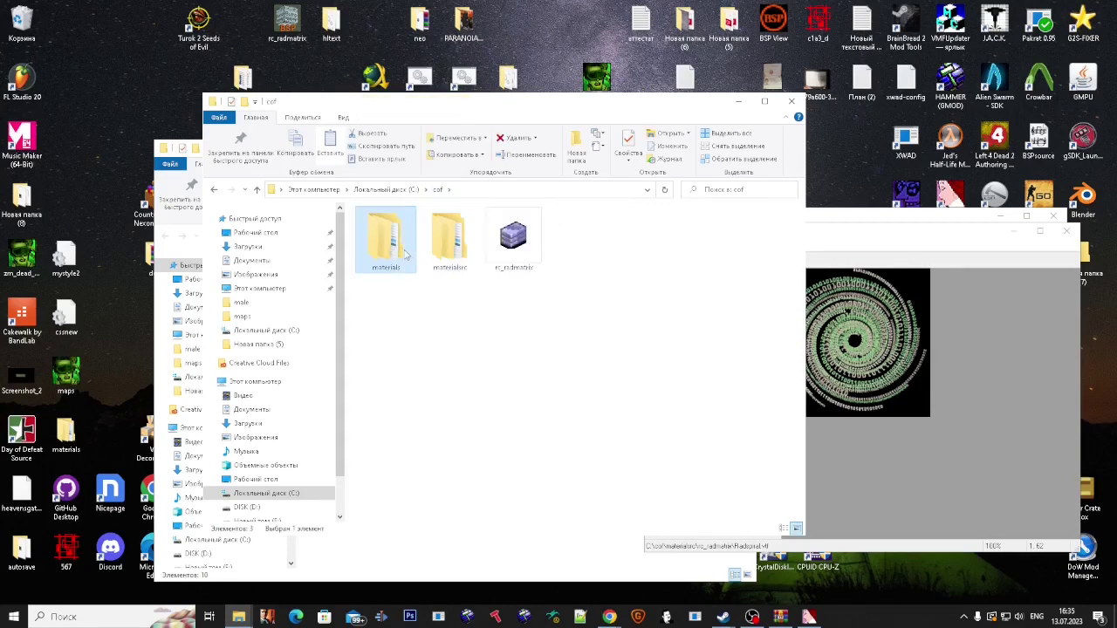
{"action": "double_click", "coordinate": [404, 253]}
{"action": "double_click", "coordinate": [388, 228]}
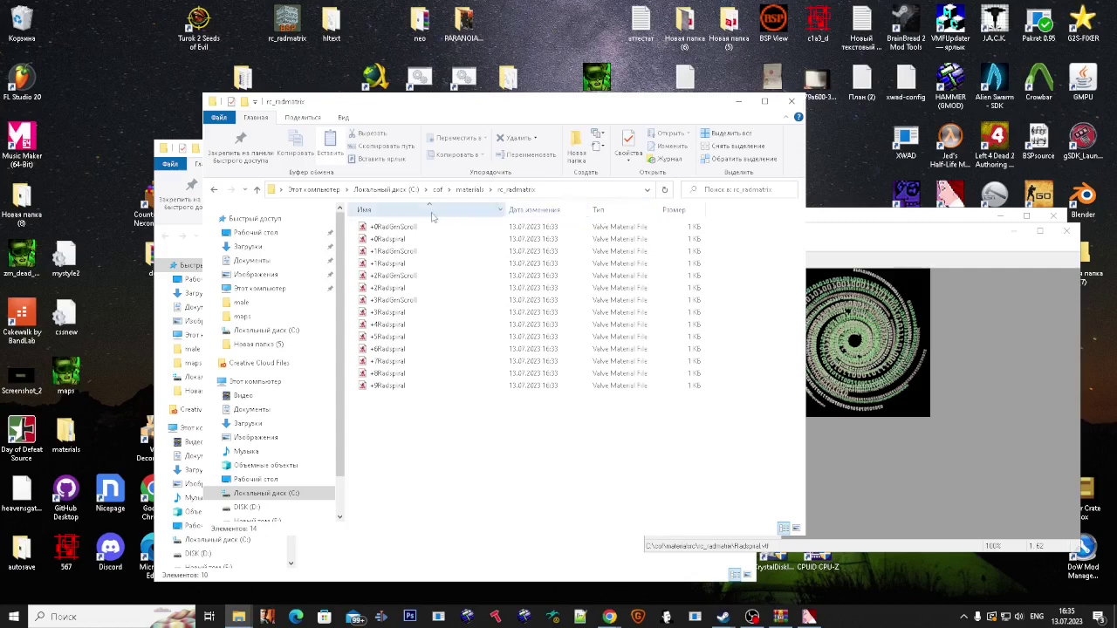
{"action": "left_click", "coordinate": [429, 211]}
{"action": "left_click", "coordinate": [388, 227]}
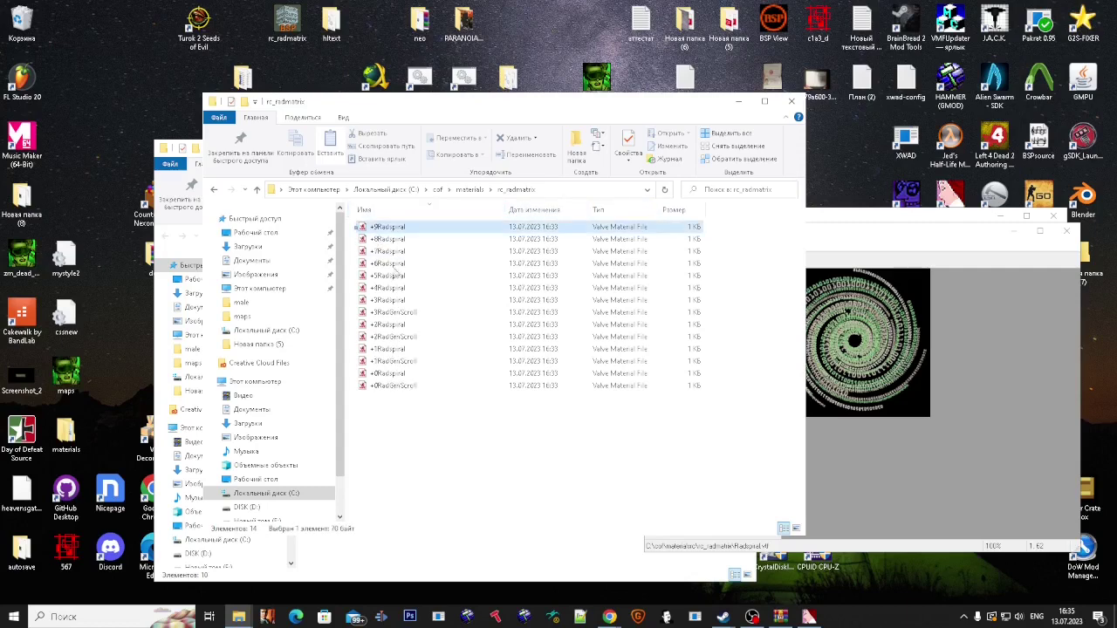
{"action": "left_click_drag", "start_coordinate": [355, 224], "coordinate": [435, 368]}
{"action": "key", "text": "Delete"}
Step: Rename the two remaining material files as Radspiral and RadGrnScroll
{"action": "left_click", "coordinate": [382, 229]}
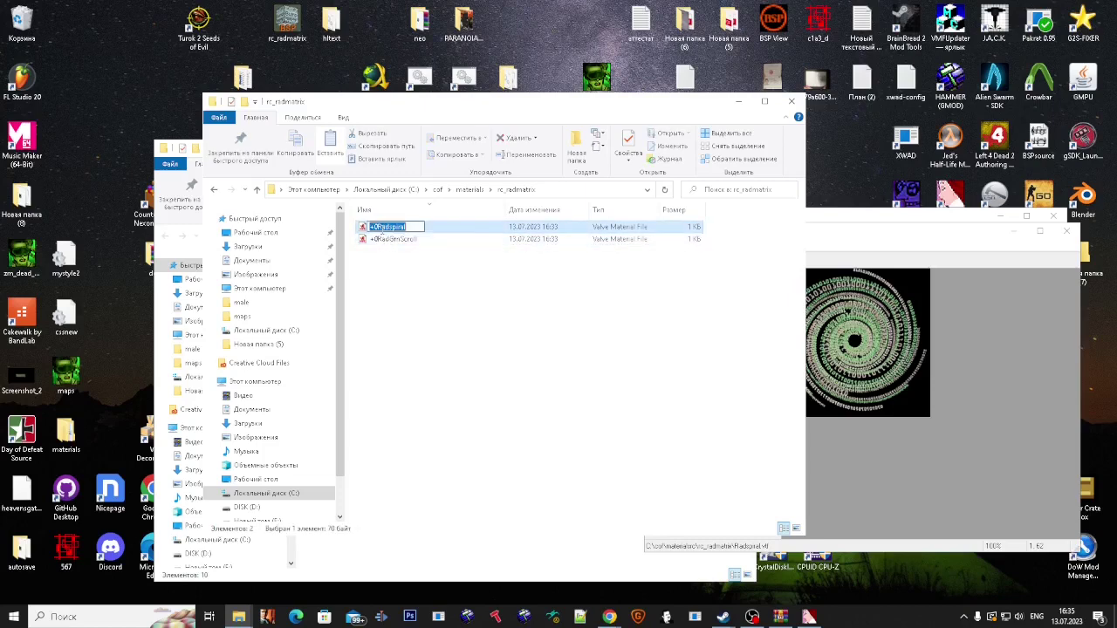
{"action": "left_click", "coordinate": [384, 240]}
{"action": "left_click", "coordinate": [379, 240]}
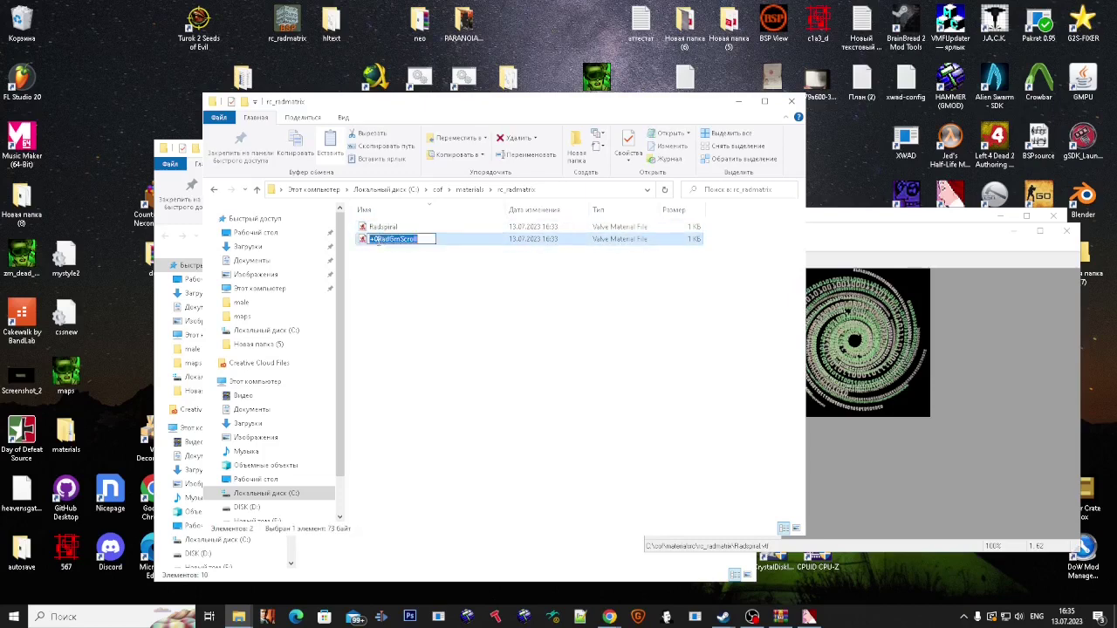
{"action": "key", "text": "Return"}
Step: Move the Radspiral and RadGrnScroll material files to the materialsrc\rc_radmatrix folder
{"action": "key", "text": "ctrl+a"}
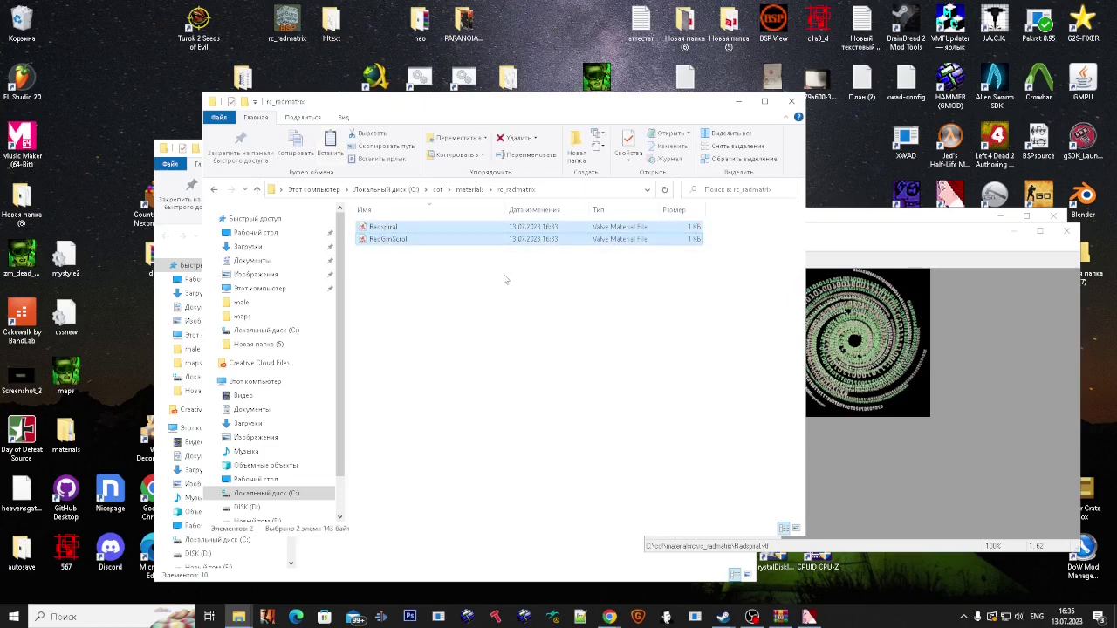
{"action": "key", "text": "alt+Left"}
{"action": "key", "text": "alt+Left"}
{"action": "double_click", "coordinate": [459, 257]}
{"action": "left_click", "coordinate": [428, 223]}
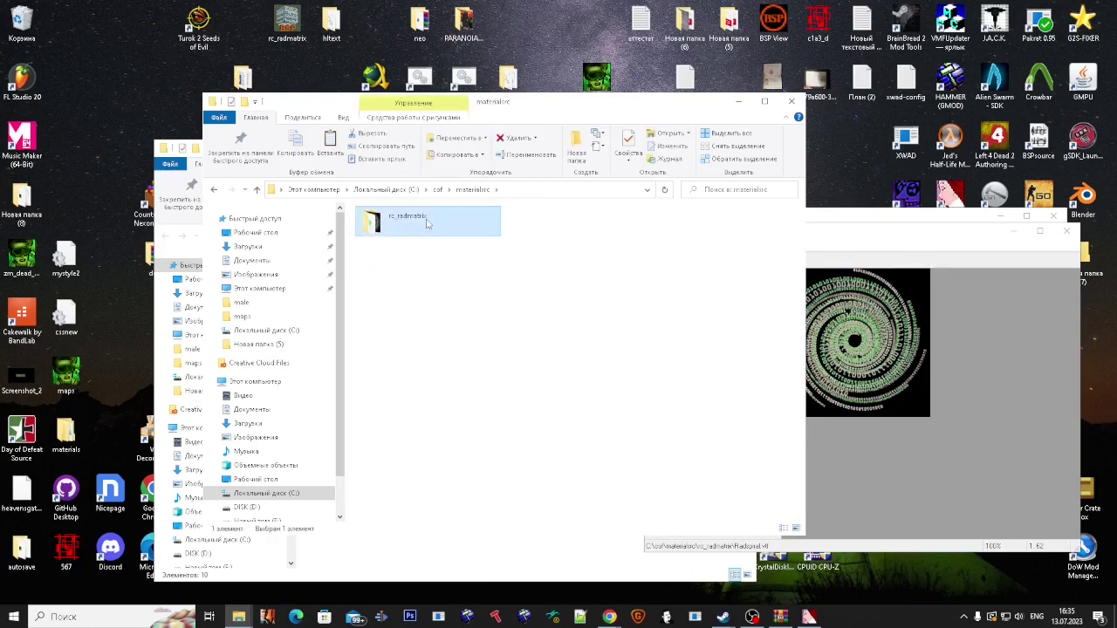
{"action": "double_click", "coordinate": [427, 223]}
{"action": "key", "text": "ctrl+v"}
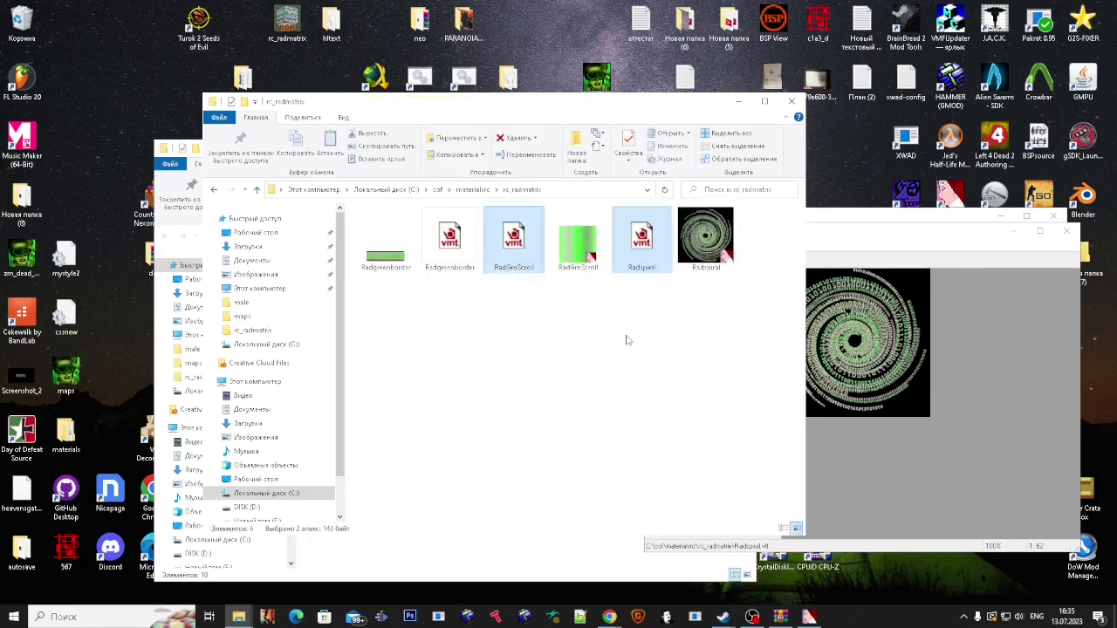
Step: Open the RadGrnScroll material file for editing and play the matching texture's animation in VTFEdit
{"action": "left_click", "coordinate": [628, 340]}
{"action": "left_click", "coordinate": [752, 616]}
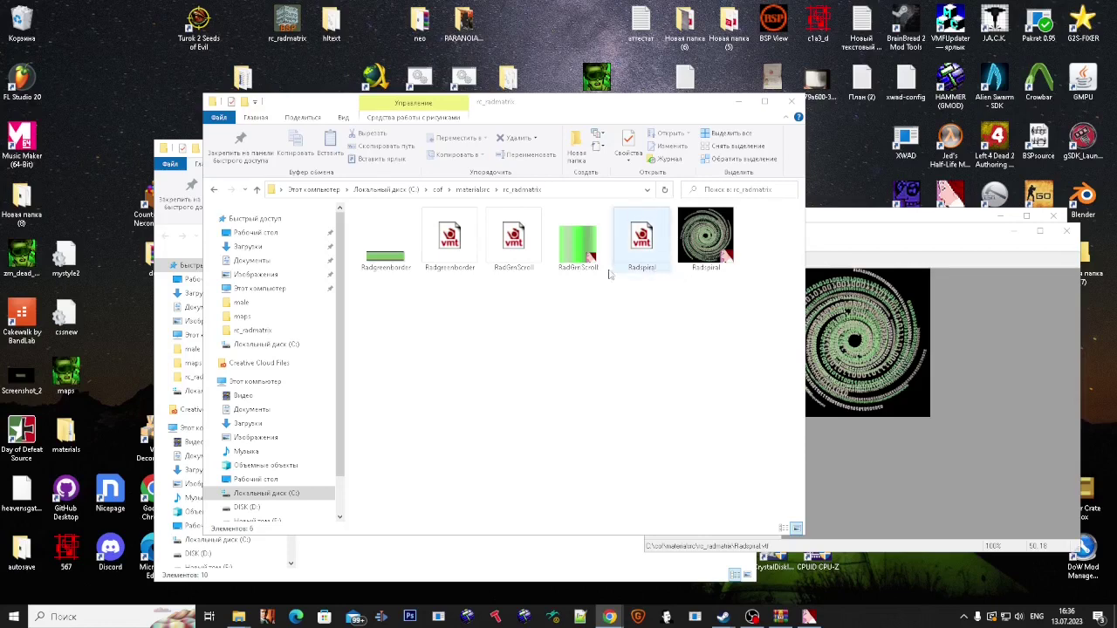
{"action": "double_click", "coordinate": [526, 259]}
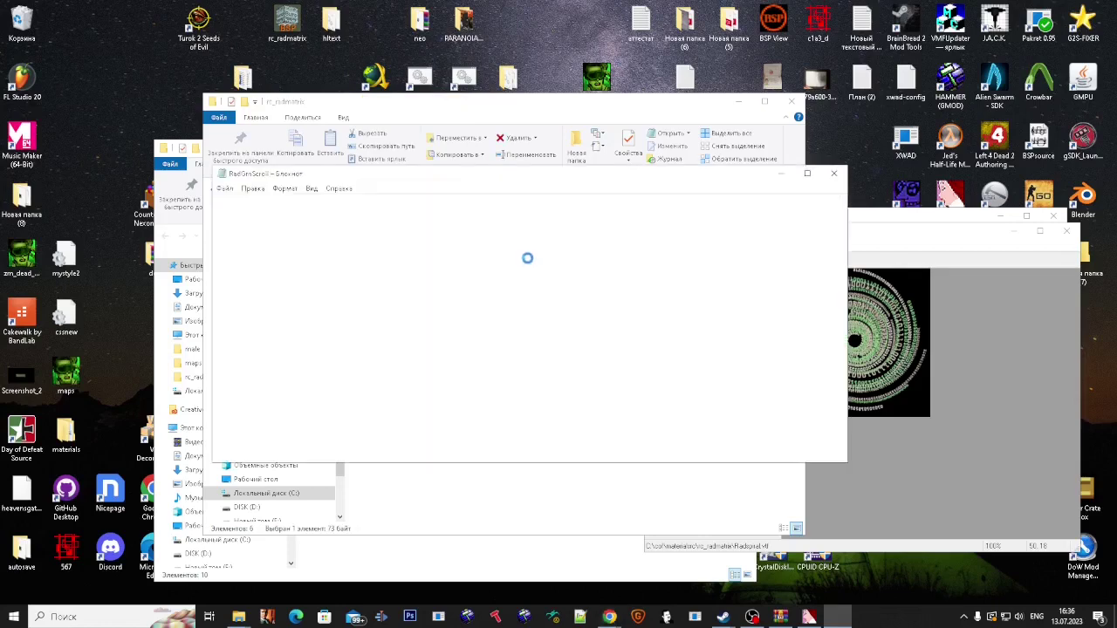
{"action": "left_click_drag", "start_coordinate": [462, 187], "coordinate": [389, 305]}
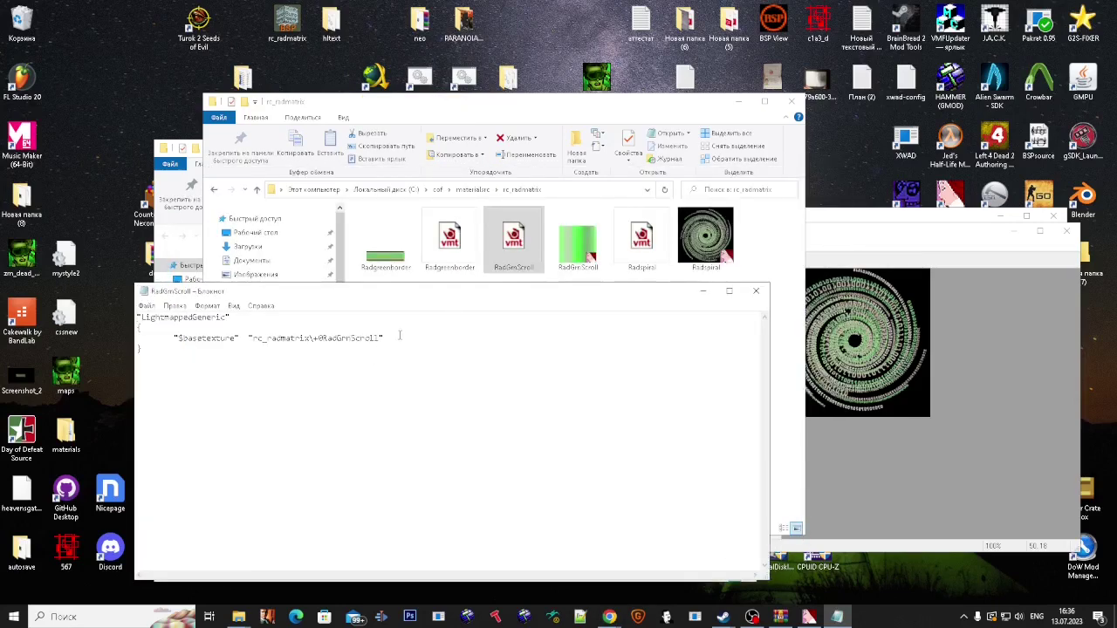
{"action": "left_click", "coordinate": [590, 253]}
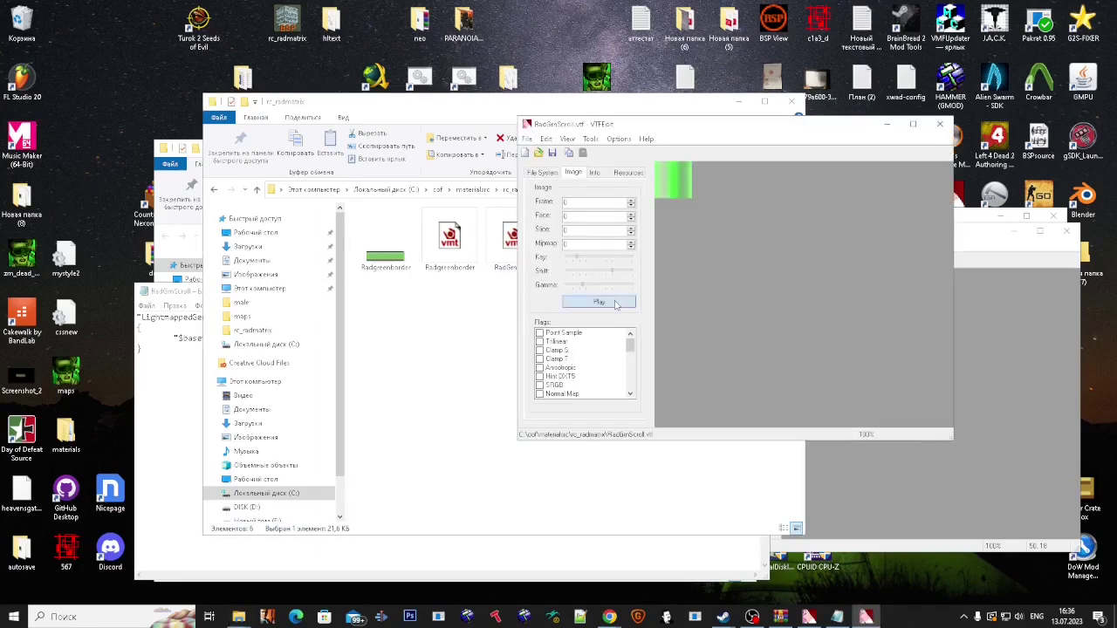
{"action": "left_click", "coordinate": [615, 303]}
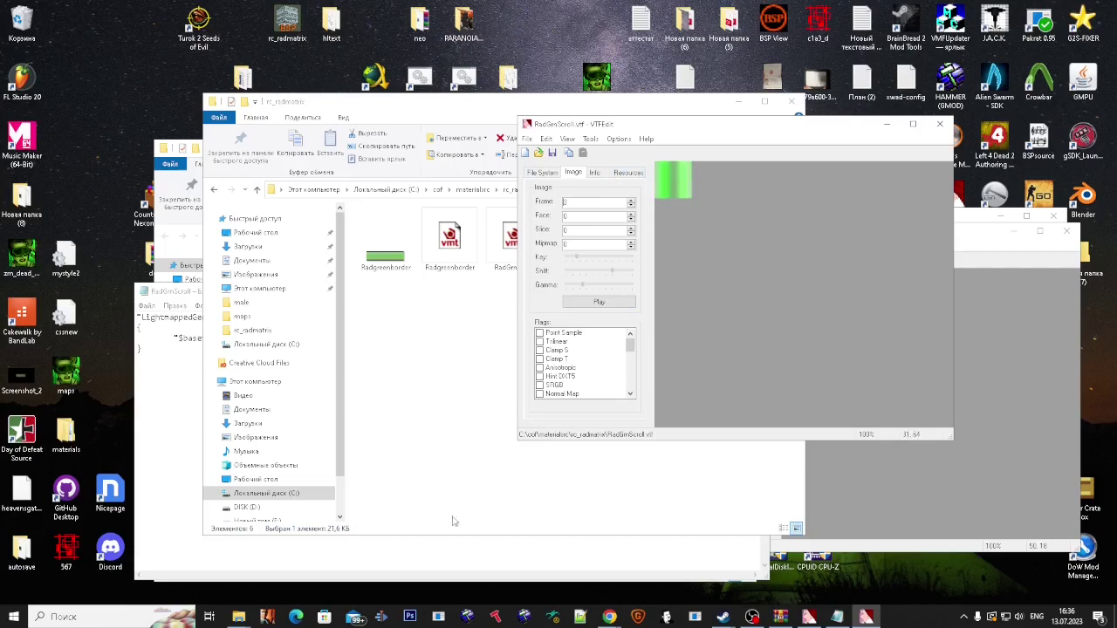
Step: Add an AnimatedTexture proxy on $basetexture and $frame with frame rate 4 to the RadGrnScroll material, save it, and close the texture preview
{"action": "left_click", "coordinate": [440, 551]}
{"action": "type", "text": "\"Proxies\" \t{ \t\t\"AnimatedTexture\" \t\t{ \t\t\t\"animatedtexturevar\" \"$basetexture\" \t\t\t\"animatedtextureframenumvar\" \"$frame\" \t\t\t\"animatedtextureframerate\" 9 \t\t} \t}"}
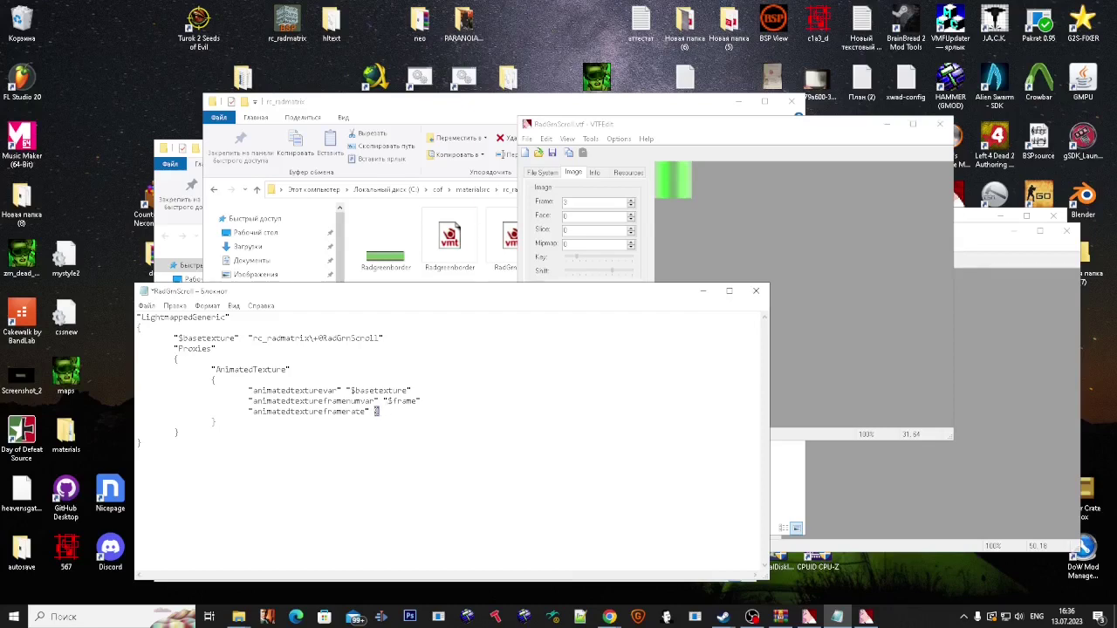
{"action": "left_click", "coordinate": [631, 210]}
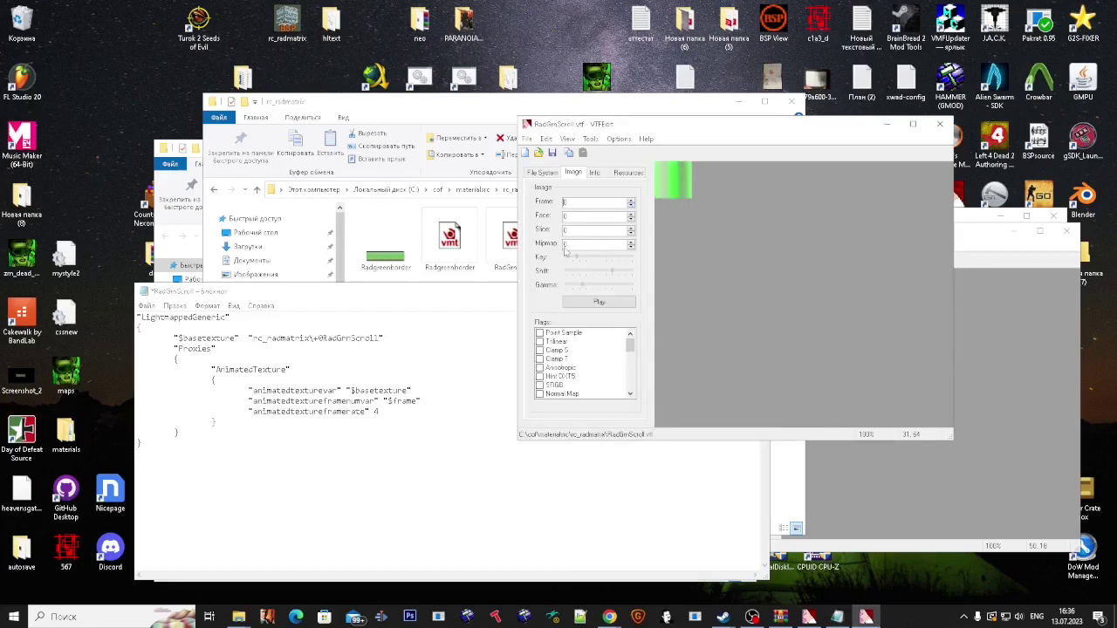
{"action": "left_click", "coordinate": [356, 460]}
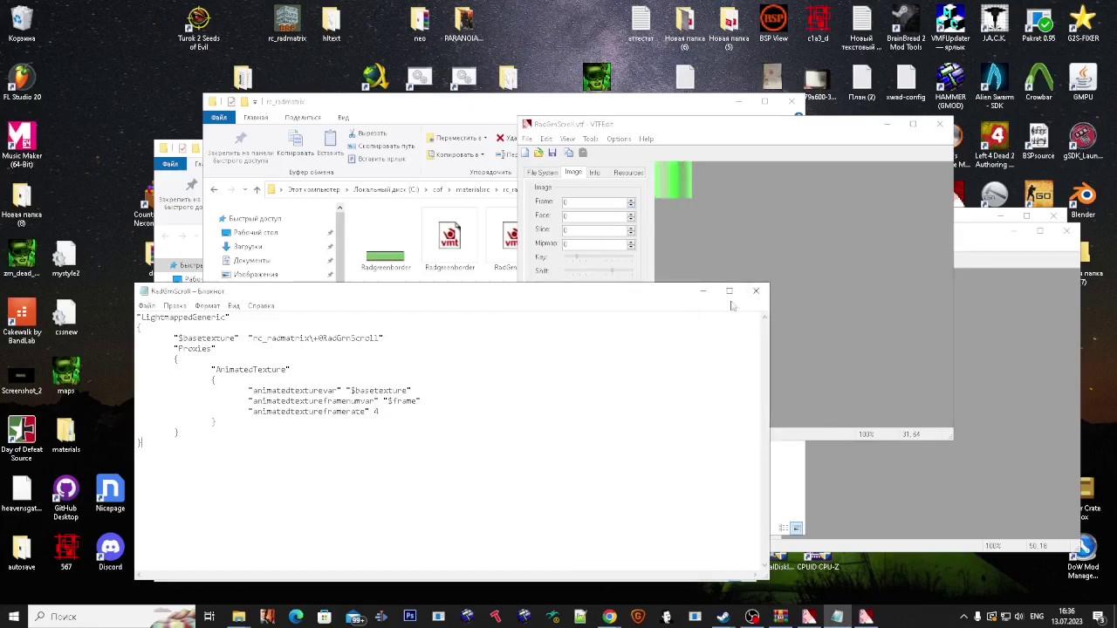
{"action": "left_click", "coordinate": [757, 291]}
{"action": "left_click", "coordinate": [940, 128]}
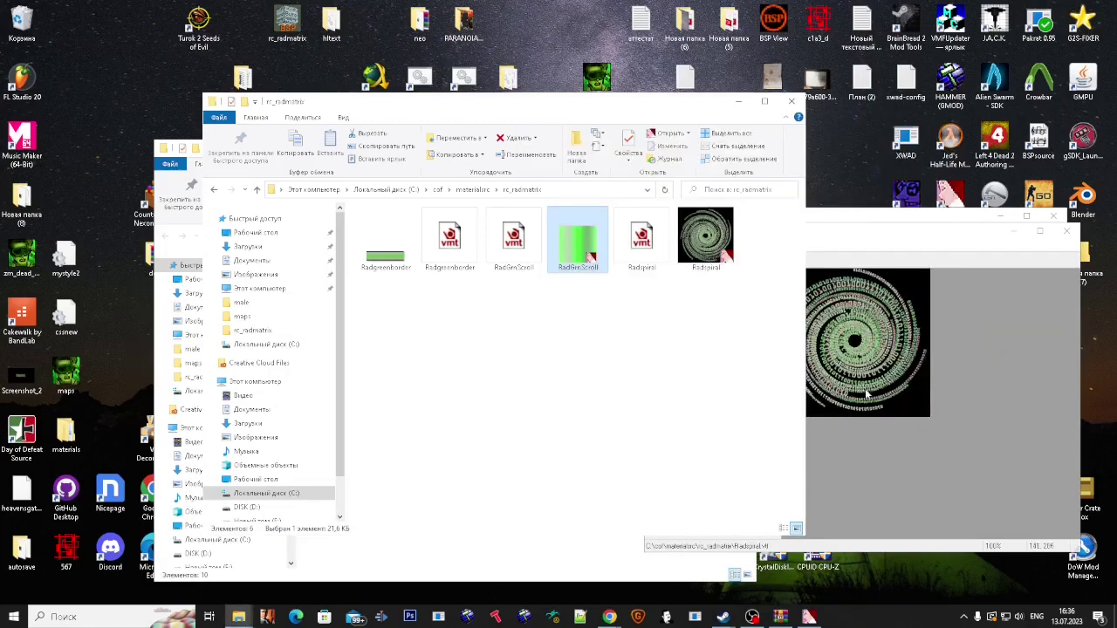
Step: Step through the animation frames of the Radspiral texture in VTFEdit
{"action": "left_click", "coordinate": [745, 373]}
{"action": "left_click", "coordinate": [757, 306]}
{"action": "left_click", "coordinate": [758, 306]}
{"action": "left_click", "coordinate": [757, 306]}
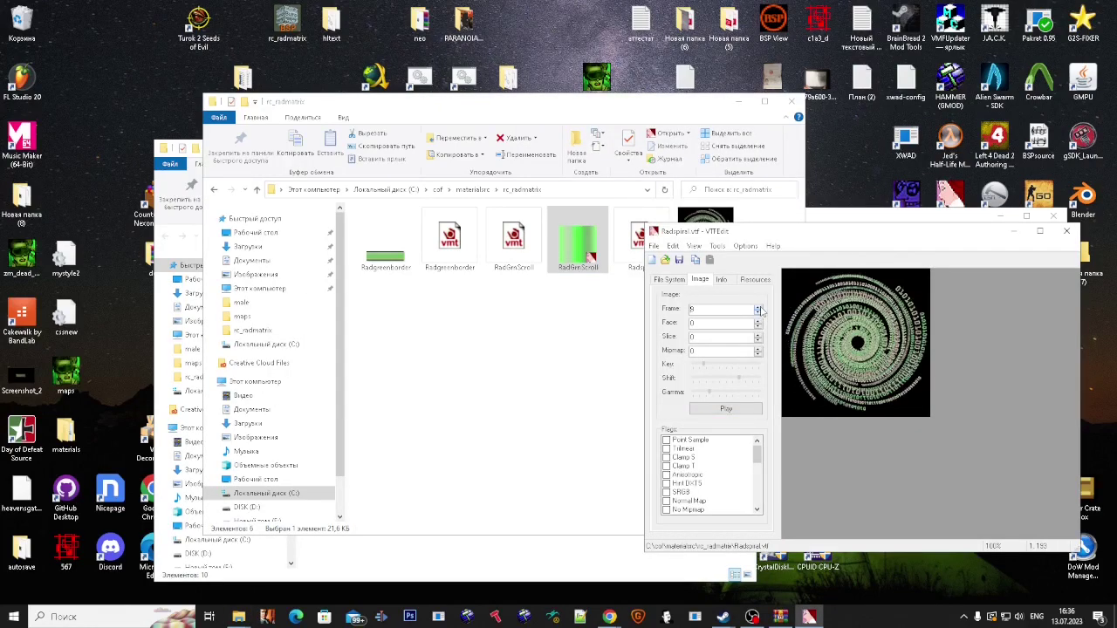
Step: Add $surfaceprop "metal" and an AnimatedTexture proxy with frame rate 10 to the Radspiral material and save it
{"action": "left_click", "coordinate": [616, 326]}
{"action": "double_click", "coordinate": [660, 250]}
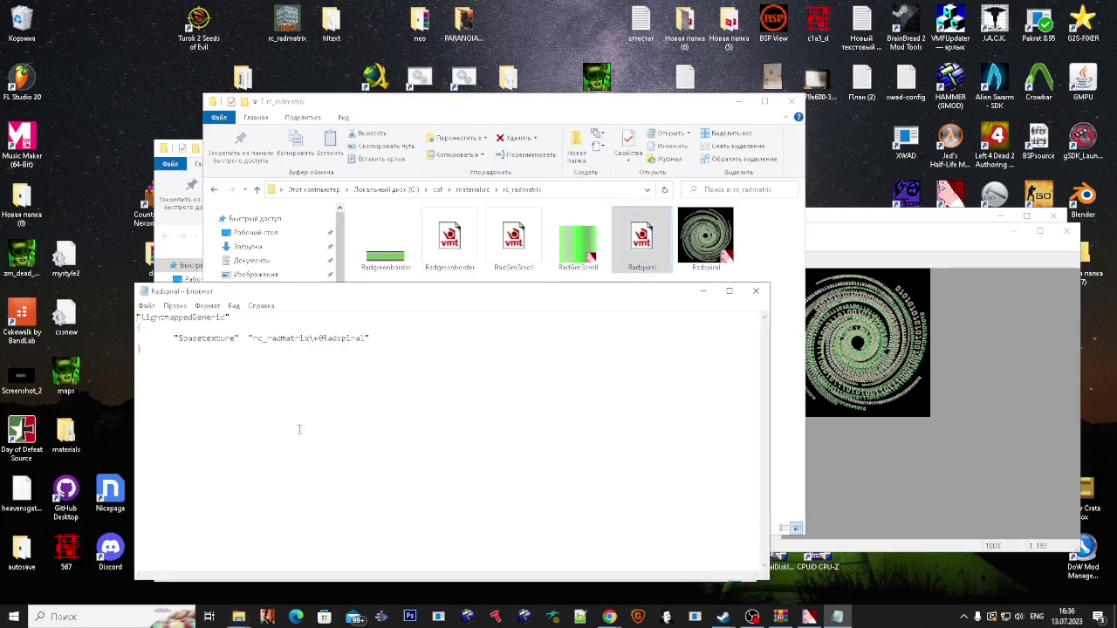
{"action": "type", "text": "\"Proxies\" \t{ \t\t\"AnimatedTexture\" \t\t{ \t\t\t\"animatedtexturevar\" \"$basetexture\" \t\t\t\"animatedtextureframenumvar\" \"$frame\" \t\t\t\"animatedtextureframerate\" 9 \t\t} \t} }"}
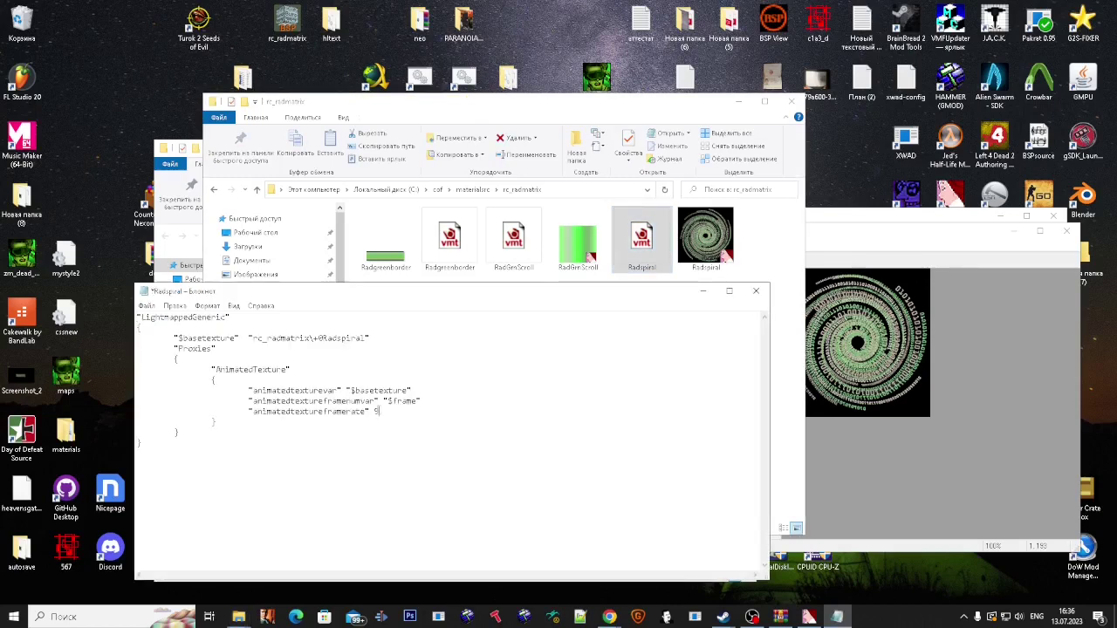
{"action": "key", "text": "Return"}
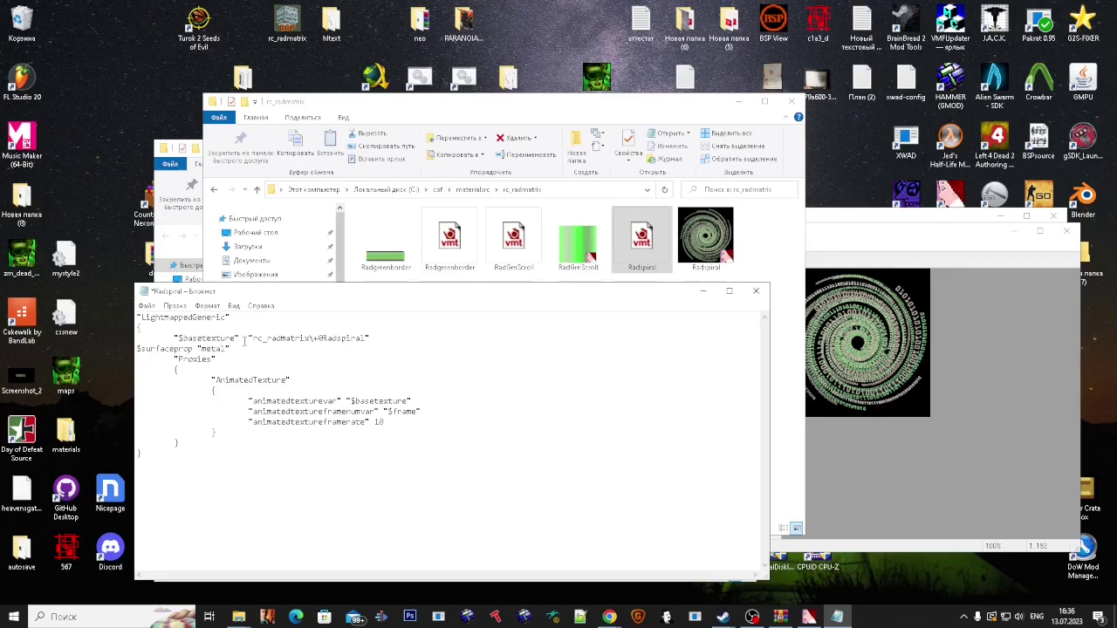
{"action": "left_click", "coordinate": [756, 291]}
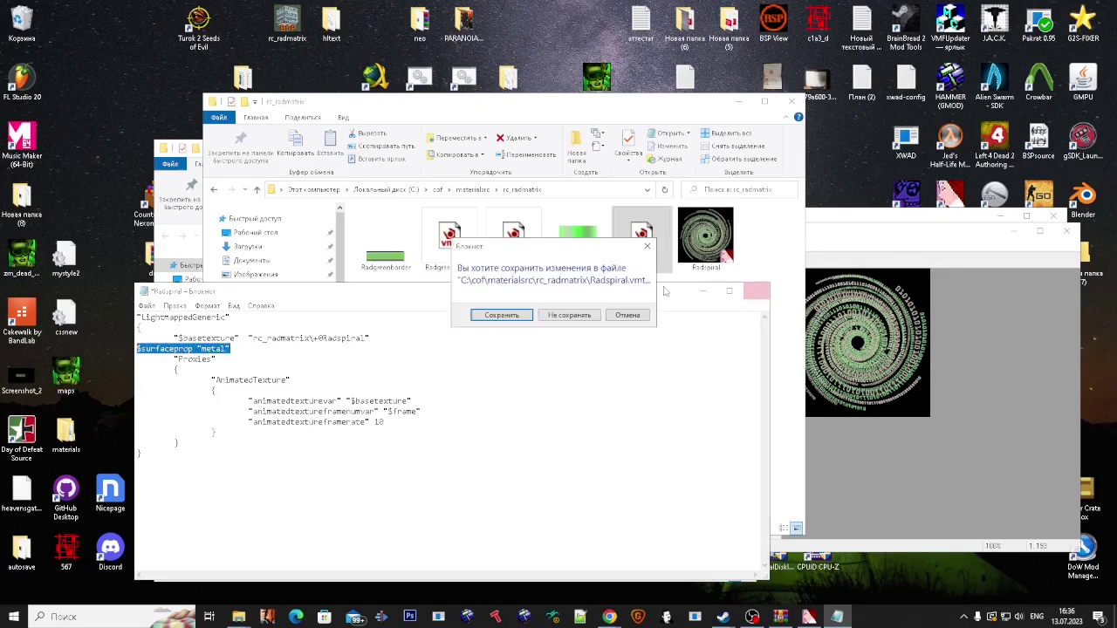
{"action": "left_click", "coordinate": [503, 315]}
Step: Add the $surfaceprop "metal" line below the base texture in the RadGrnScroll material and save it
{"action": "left_click", "coordinate": [526, 254]}
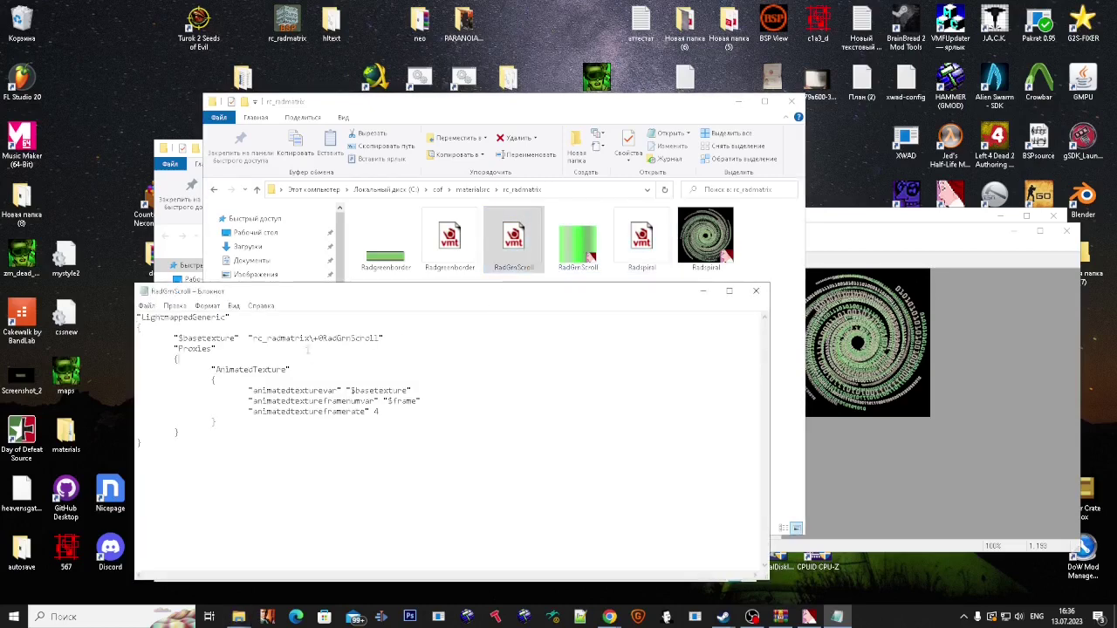
{"action": "key", "text": "Return"}
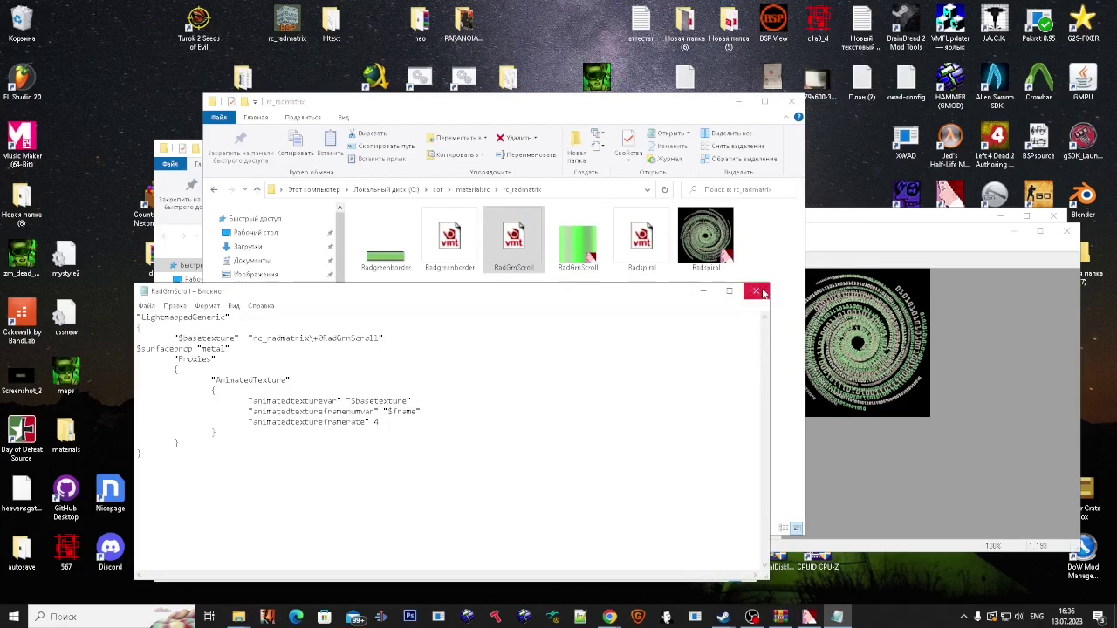
{"action": "left_click", "coordinate": [756, 291]}
Step: Add $surfaceprop "metal" to the Radgreenborder material, save it, and close the Radspiral texture preview
{"action": "key", "text": "Left"}
{"action": "key", "text": "Return"}
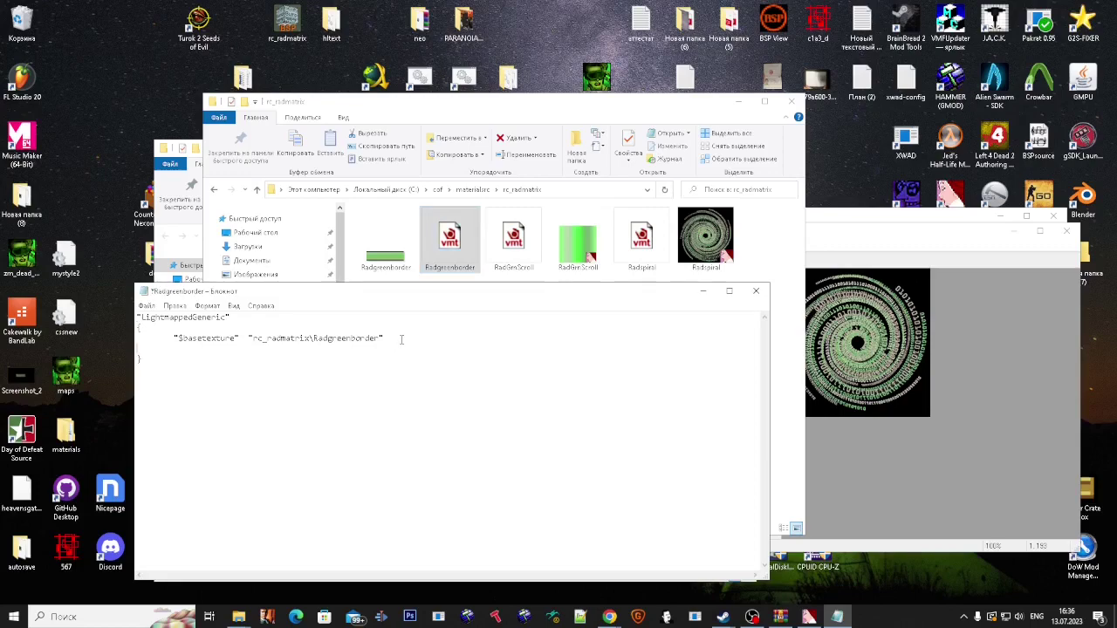
{"action": "left_click", "coordinate": [755, 291]}
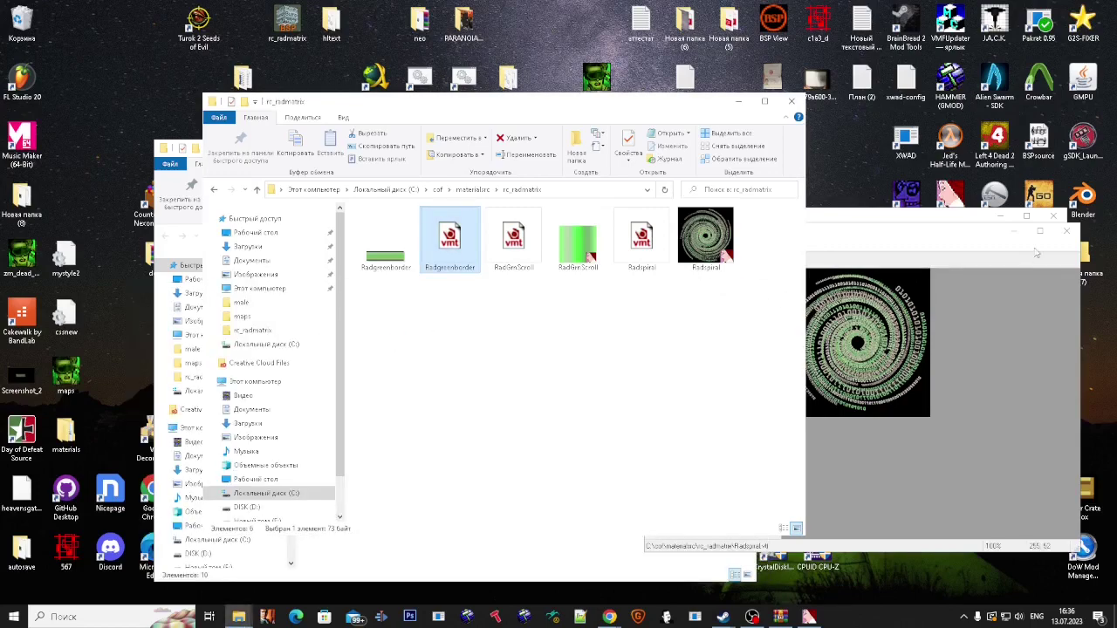
{"action": "left_click", "coordinate": [1066, 232]}
Step: Go to the SDK Ultimate file location and open Source Engine 2009\cs16\materials\halflife to find a reference material
{"action": "left_click", "coordinate": [649, 556]}
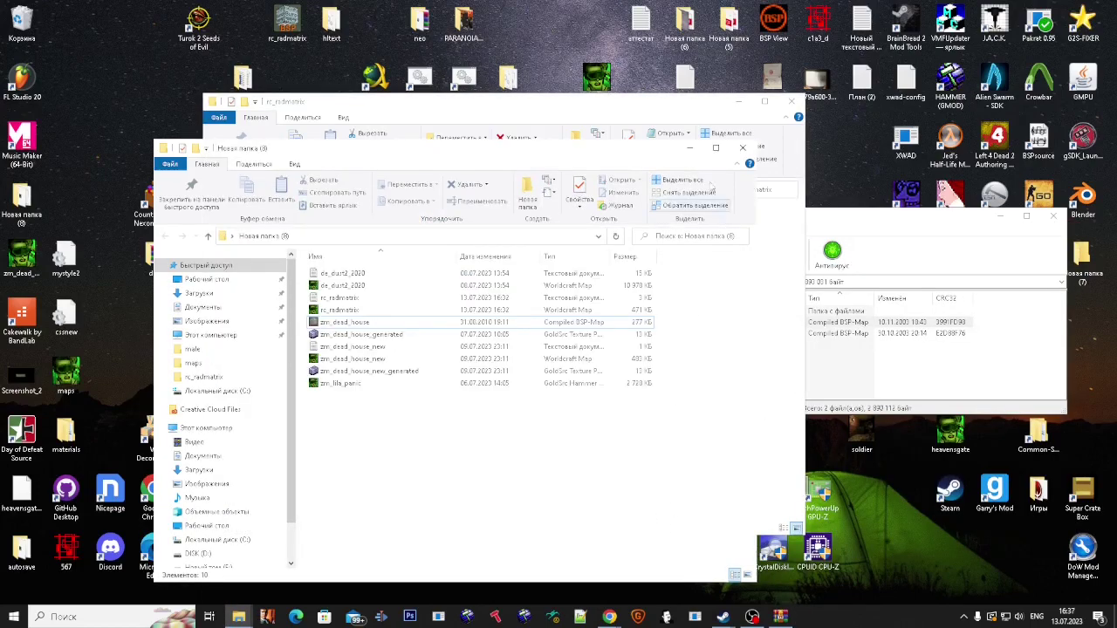
{"action": "left_click", "coordinate": [669, 113]}
{"action": "right_click", "coordinate": [994, 196]}
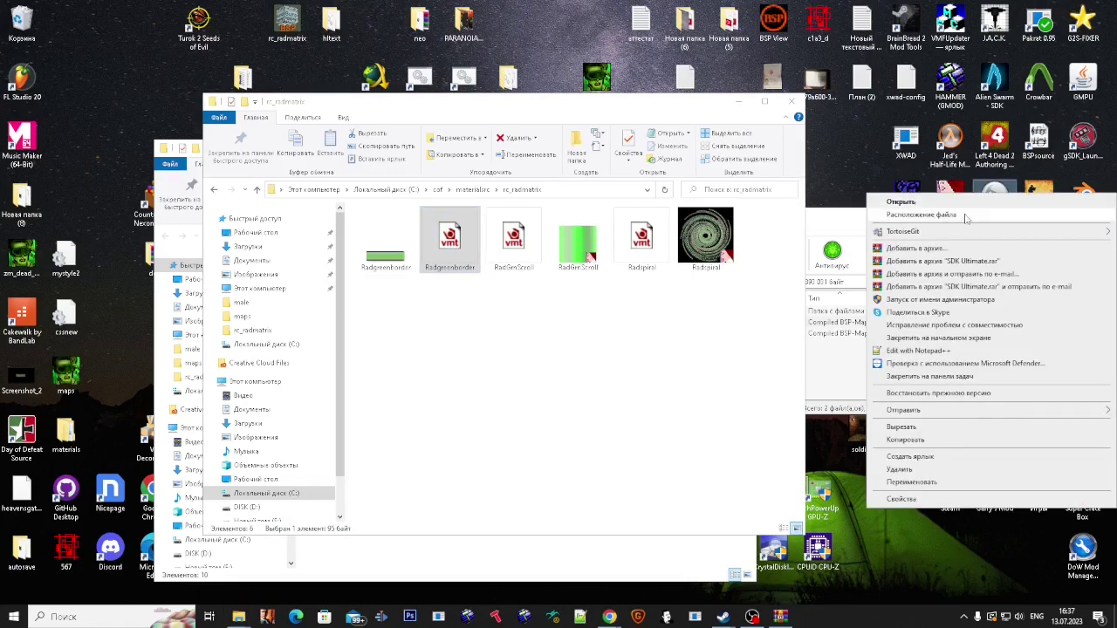
{"action": "left_click", "coordinate": [916, 214]}
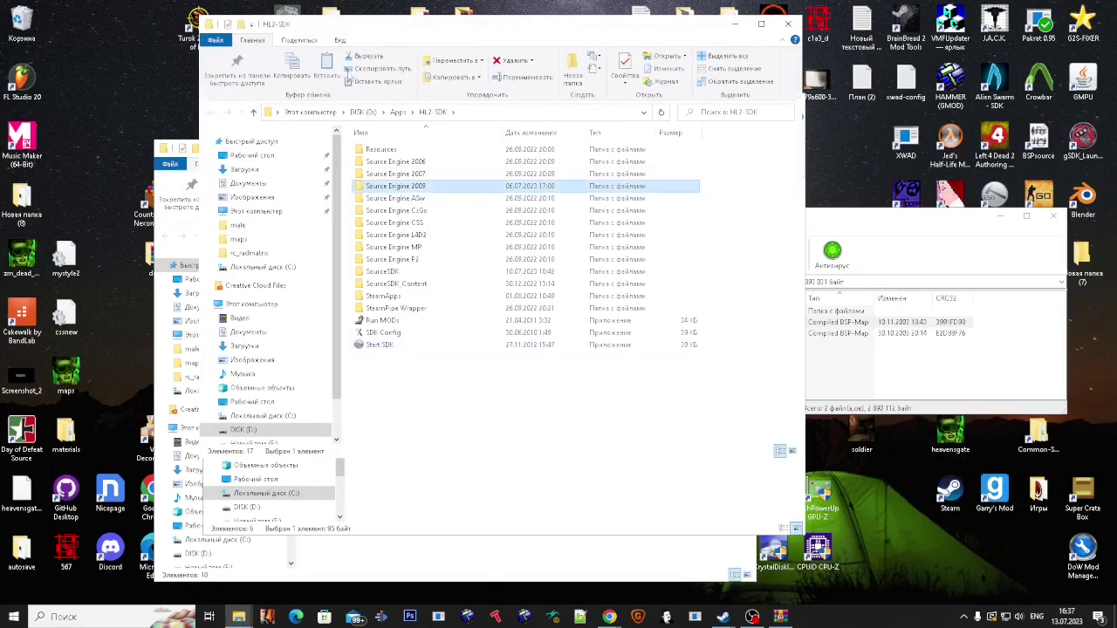
{"action": "double_click", "coordinate": [395, 186]}
{"action": "double_click", "coordinate": [638, 363]}
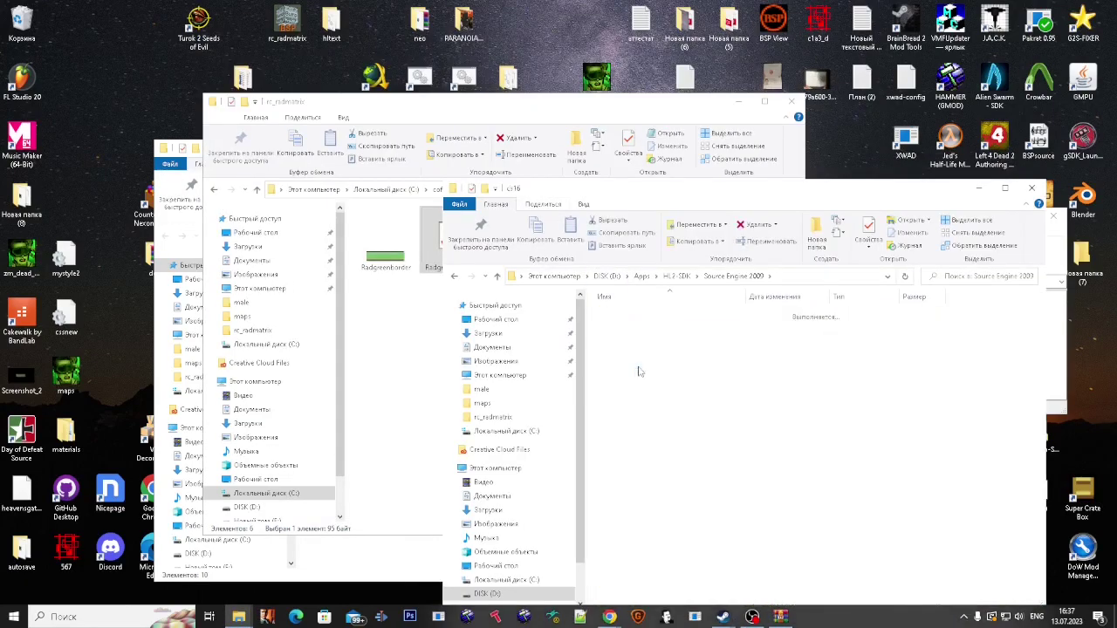
{"action": "double_click", "coordinate": [640, 373]}
{"action": "scroll", "coordinate": [641, 378], "scroll_direction": "down", "scroll_amount": 3}
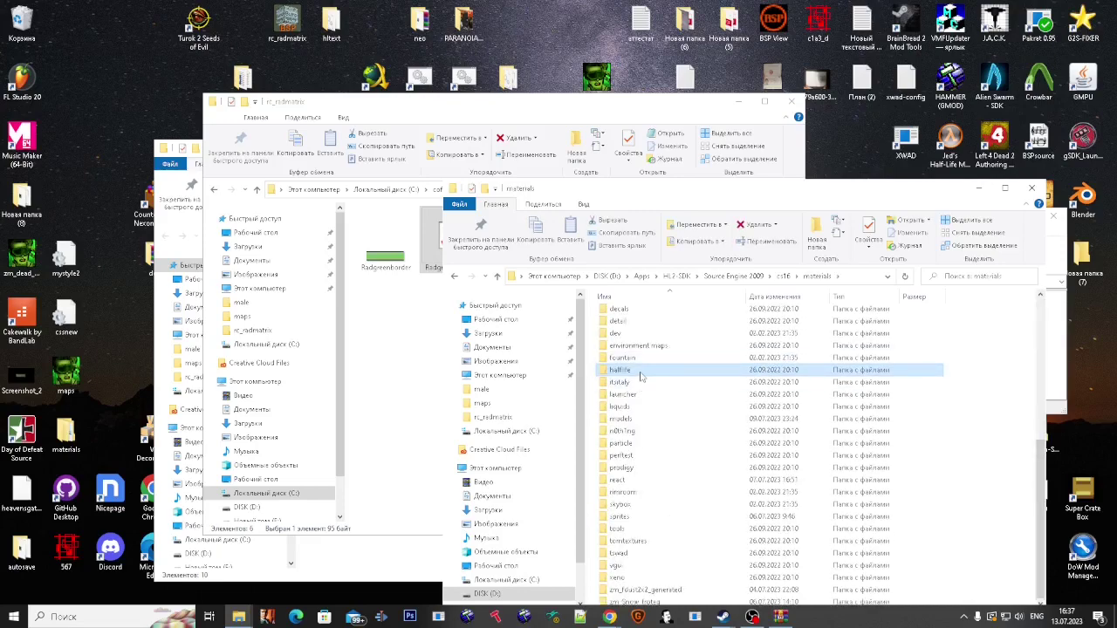
{"action": "double_click", "coordinate": [639, 373]}
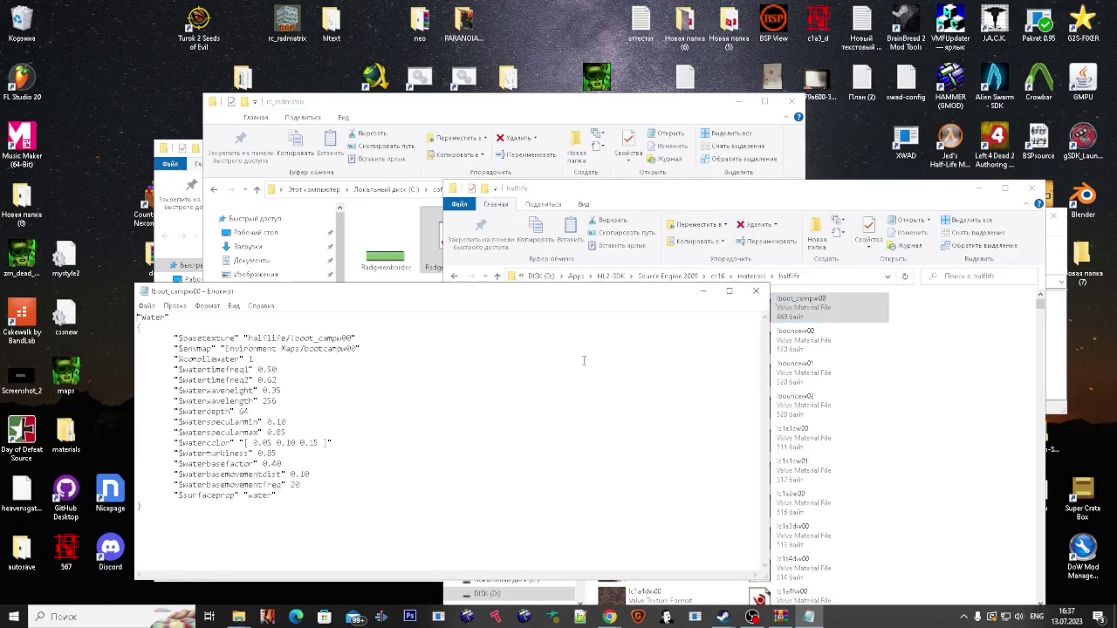
Step: Copy the $detail and $detailscale lines from the c2a5helpad material in the halflife folder, closing it without saving
{"action": "left_click", "coordinate": [756, 290]}
{"action": "scroll", "coordinate": [794, 340], "scroll_direction": "down", "scroll_amount": 7}
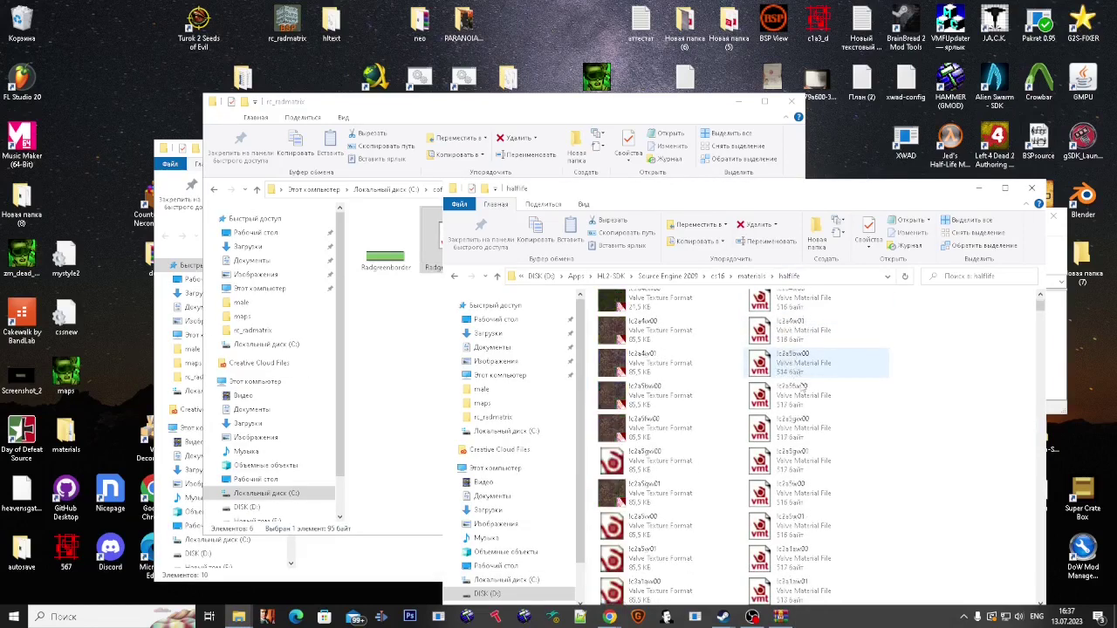
{"action": "scroll", "coordinate": [892, 433], "scroll_direction": "down", "scroll_amount": 10}
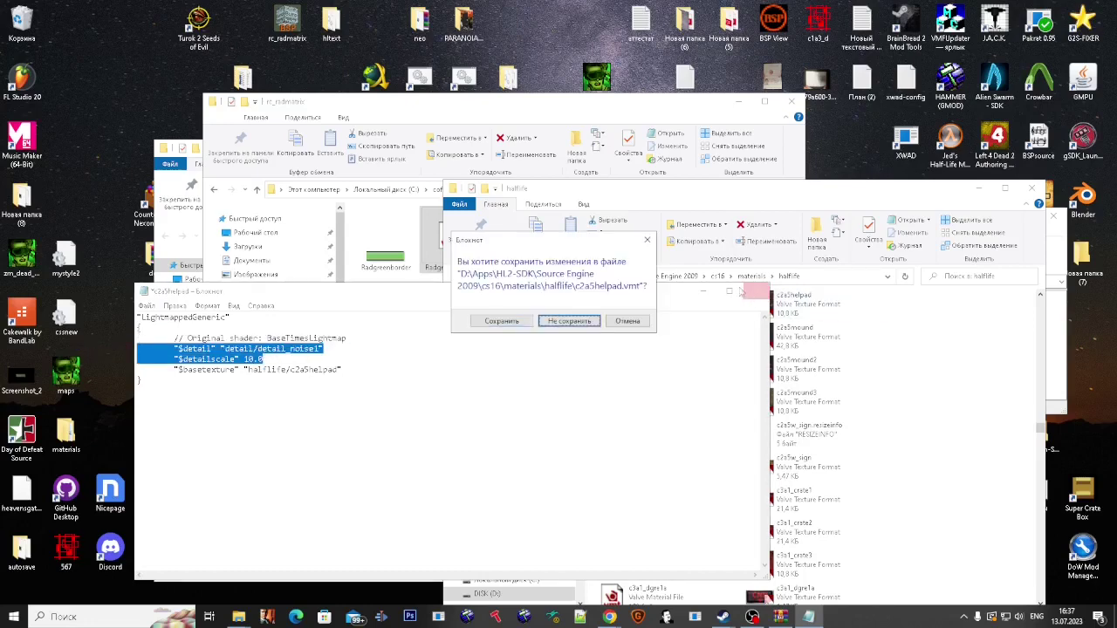
{"action": "left_click", "coordinate": [568, 320]}
Step: Add $detail "detail/detail_noise1" and $detailscale 10.0 to the Radgreenborder material and save it
{"action": "left_click", "coordinate": [428, 293]}
{"action": "double_click", "coordinate": [449, 251]}
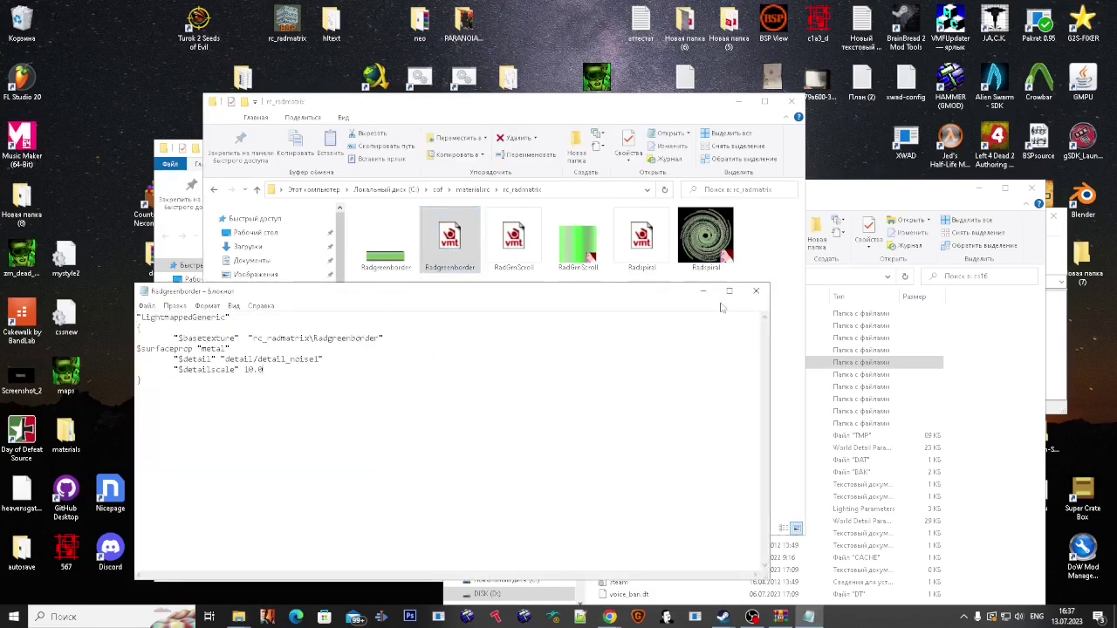
{"action": "left_click", "coordinate": [757, 291]}
Step: Add $detail "detail/detail_noise1" and $detailscale 10.0 below the base texture in the RadGrnScroll material and save it
{"action": "double_click", "coordinate": [502, 253]}
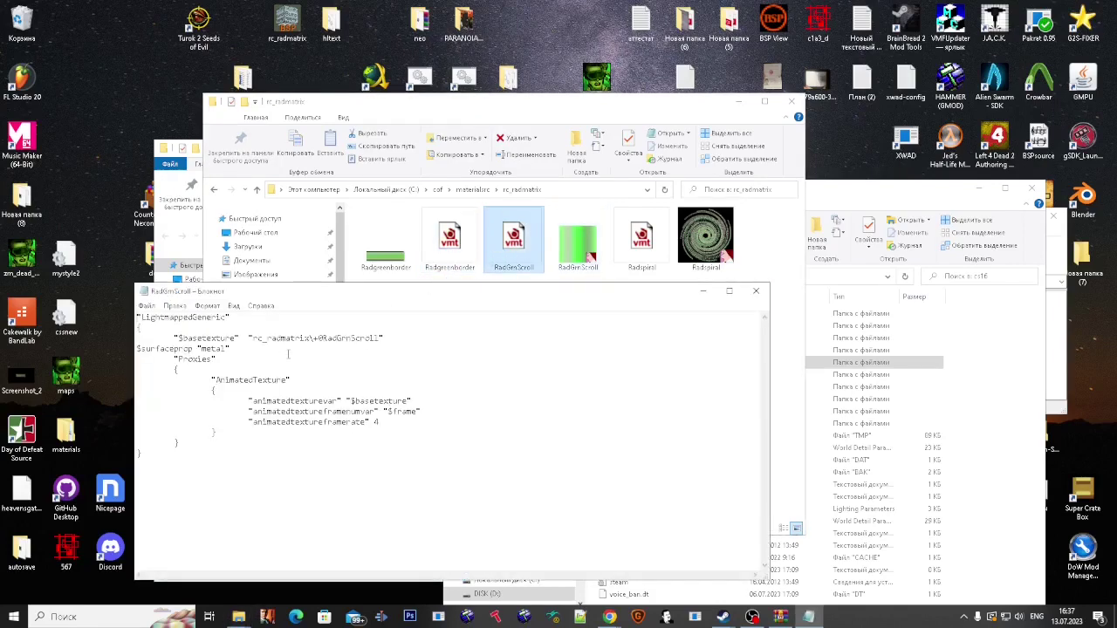
{"action": "left_click", "coordinate": [401, 338]}
{"action": "key", "text": "Return"}
{"action": "type", "text": "\"$detail\" \"detail/detail_noise1\" \t\"$detailscale\" 10.0"}
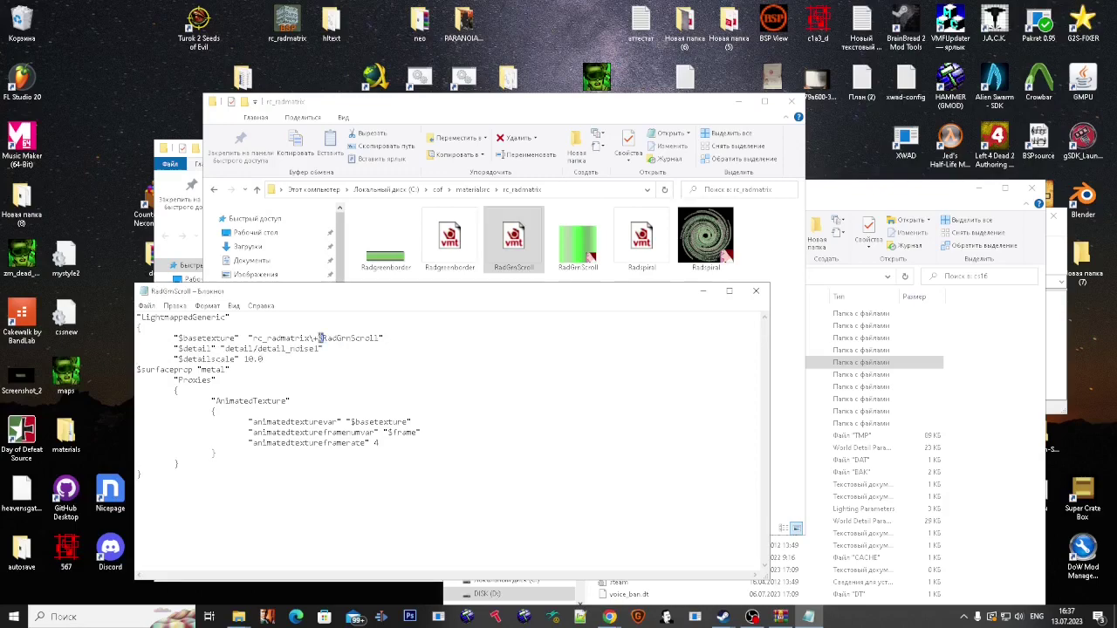
{"action": "left_click", "coordinate": [755, 292]}
Step: Add $detail "detail/detail_noise1" and $detailscale 10.0 below the base texture in the Radspiral material and save it
{"action": "double_click", "coordinate": [641, 237]}
{"action": "left_click", "coordinate": [395, 340]}
{"action": "key", "text": "Return"}
{"action": "type", "text": "\"$detail\" \"detail/detail_noise1\" \t\"$detailscale\" 10.0"}
{"action": "left_click", "coordinate": [756, 292]}
Step: Return to the materialsrc folder and open the materials folder of the cs16 game in the other window
{"action": "left_click", "coordinate": [214, 189]}
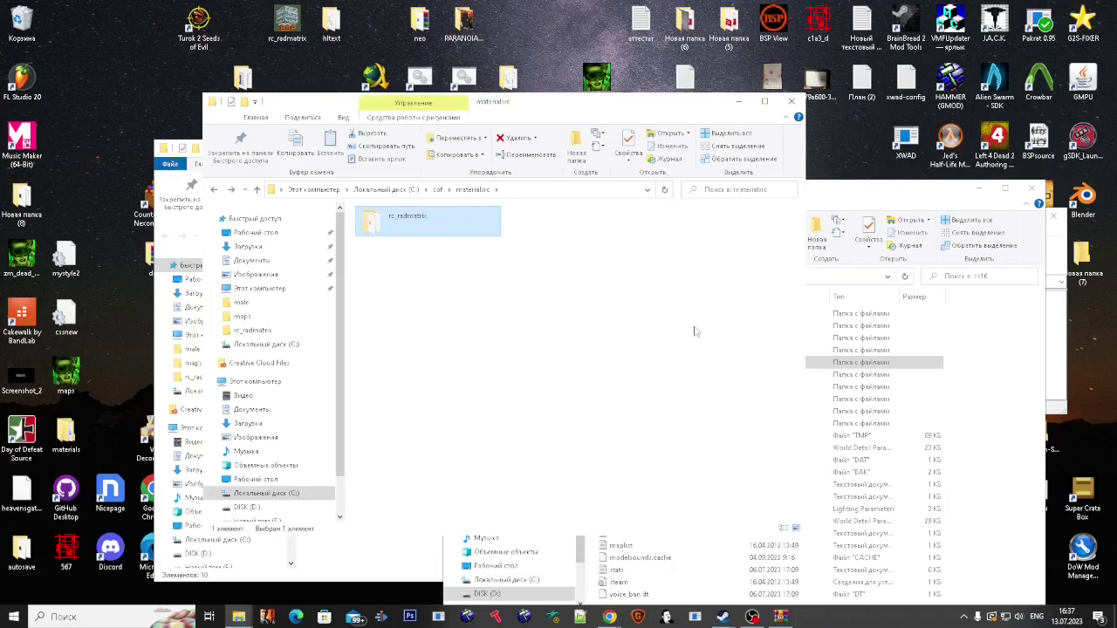
{"action": "double_click", "coordinate": [845, 363]}
{"action": "scroll", "coordinate": [980, 436], "scroll_direction": "down", "scroll_amount": 6}
{"action": "left_click", "coordinate": [405, 375]}
Step: Launch J.A.C.K. and open the rc_radmatrix map from the desktop folder Новая папка (8)
{"action": "double_click", "coordinate": [995, 22]}
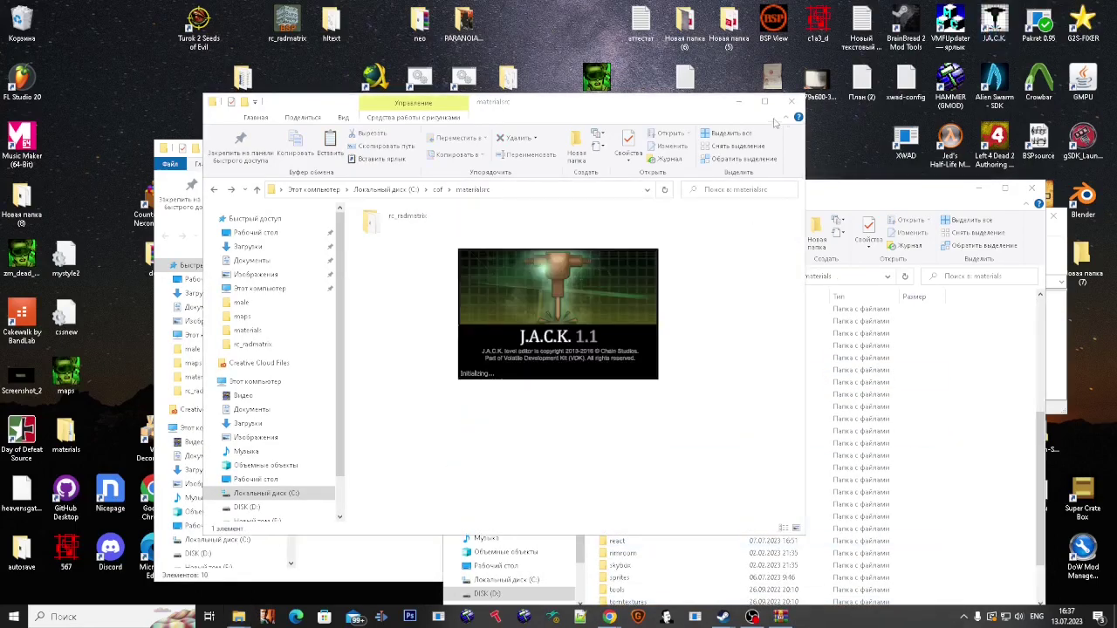
{"action": "left_click", "coordinate": [60, 163]}
{"action": "scroll", "coordinate": [88, 349], "scroll_direction": "down", "scroll_amount": 3}
{"action": "left_click", "coordinate": [91, 371]}
{"action": "scroll", "coordinate": [235, 336], "scroll_direction": "down", "scroll_amount": 5}
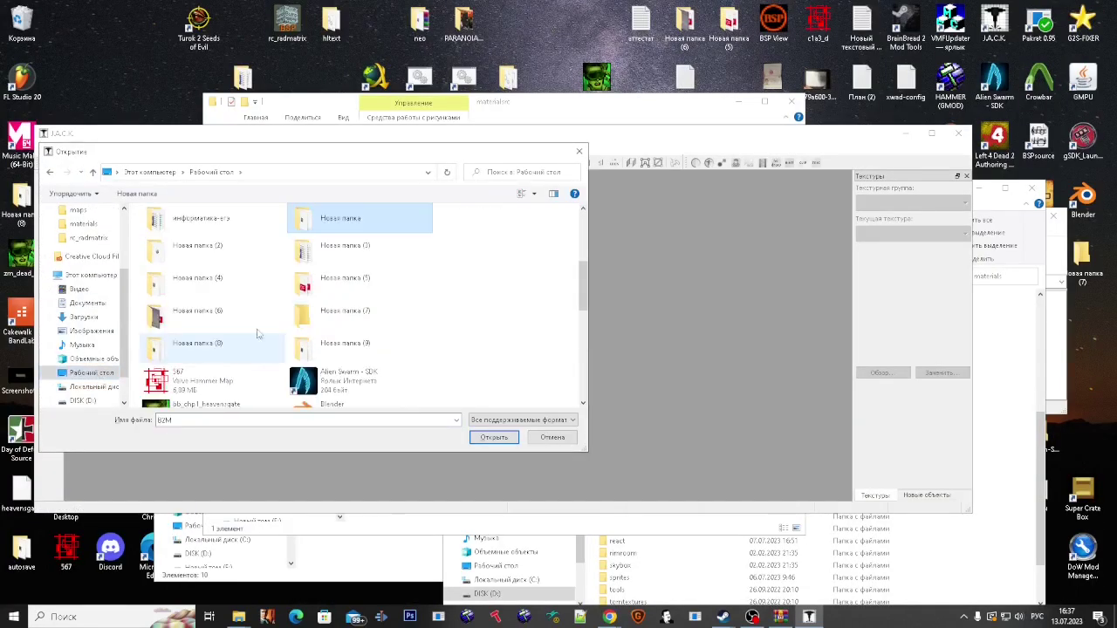
{"action": "double_click", "coordinate": [236, 341]}
{"action": "double_click", "coordinate": [197, 251]}
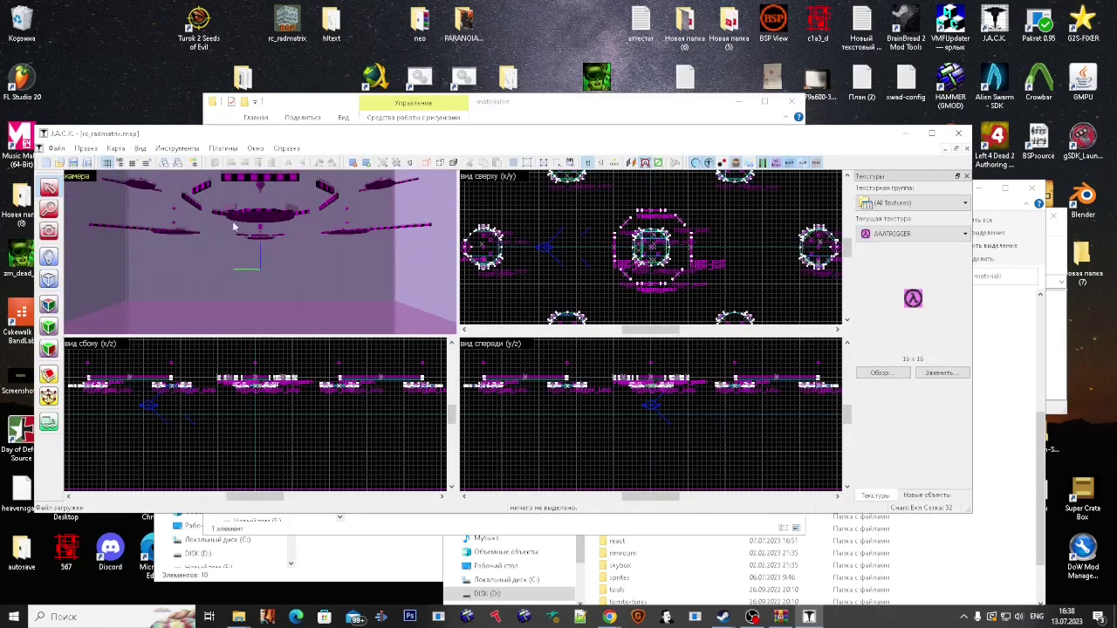
Step: Save the map to the desktop as rc_radmatrix with another file type selected, and close J.A.C.K
{"action": "left_click", "coordinate": [47, 149]}
{"action": "left_click", "coordinate": [74, 218]}
{"action": "scroll", "coordinate": [91, 340], "scroll_direction": "up", "scroll_amount": 1}
{"action": "left_click", "coordinate": [91, 345]}
{"action": "left_click", "coordinate": [196, 414]}
{"action": "left_click", "coordinate": [197, 422]}
{"action": "left_click", "coordinate": [200, 398]}
{"action": "type", "text": "rc_radmatrix"}
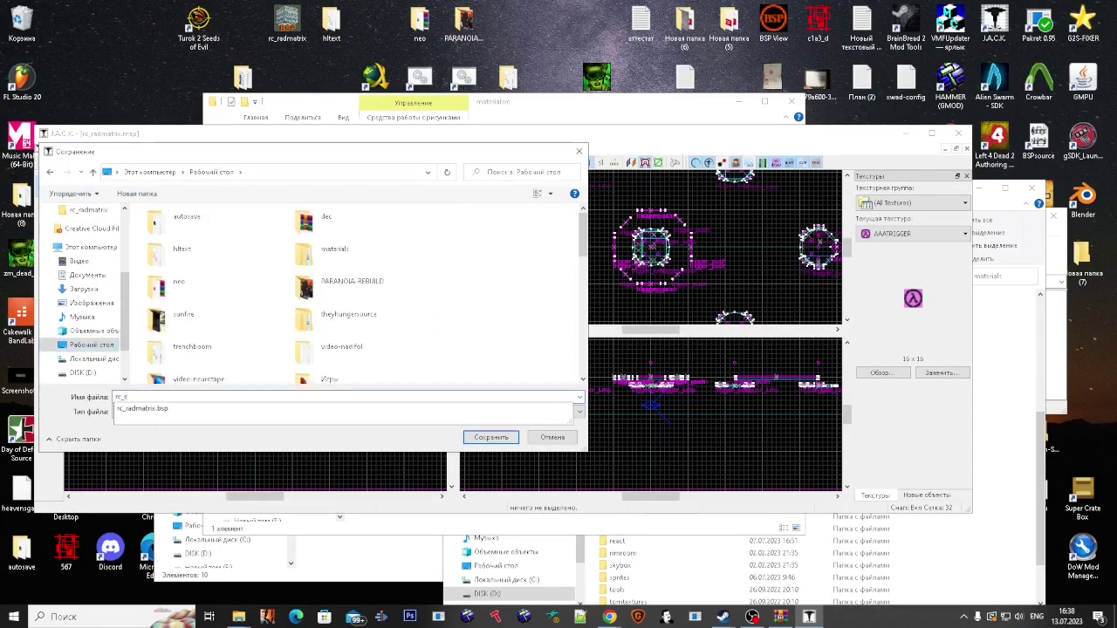
{"action": "key", "text": "Return"}
{"action": "left_click", "coordinate": [958, 134]}
{"action": "left_click_drag", "start_coordinate": [918, 189], "coordinate": [908, 237]}
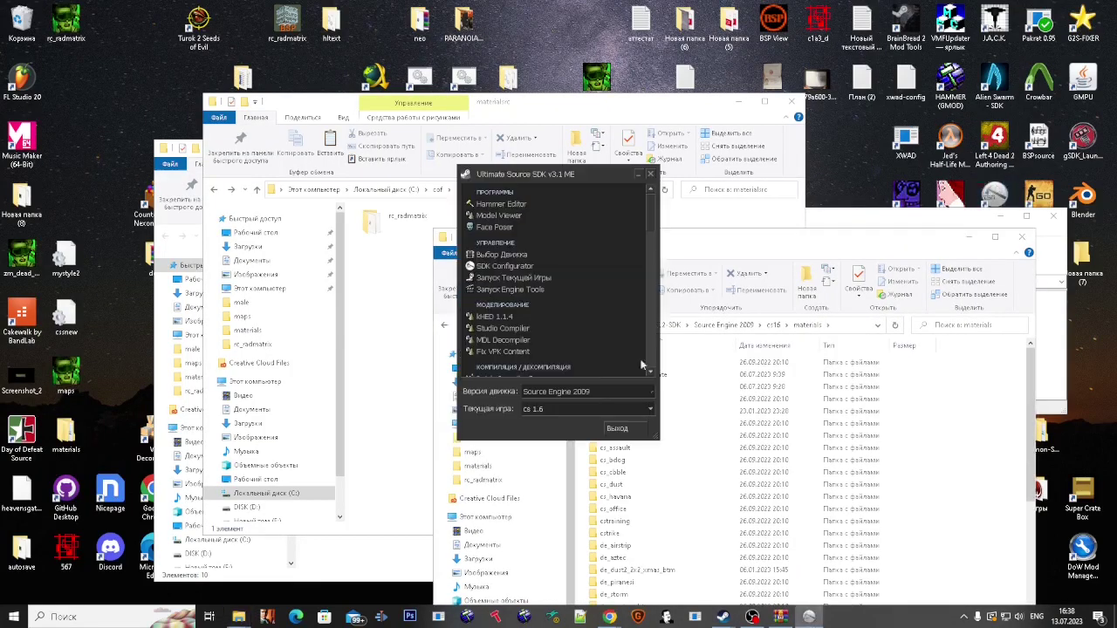
Step: Launch Hammer and open the rc_radmatrix map using the Worldcraft RMFs (*.rmf) file type, with the editor maximized
{"action": "left_click_drag", "start_coordinate": [537, 178], "coordinate": [587, 193]}
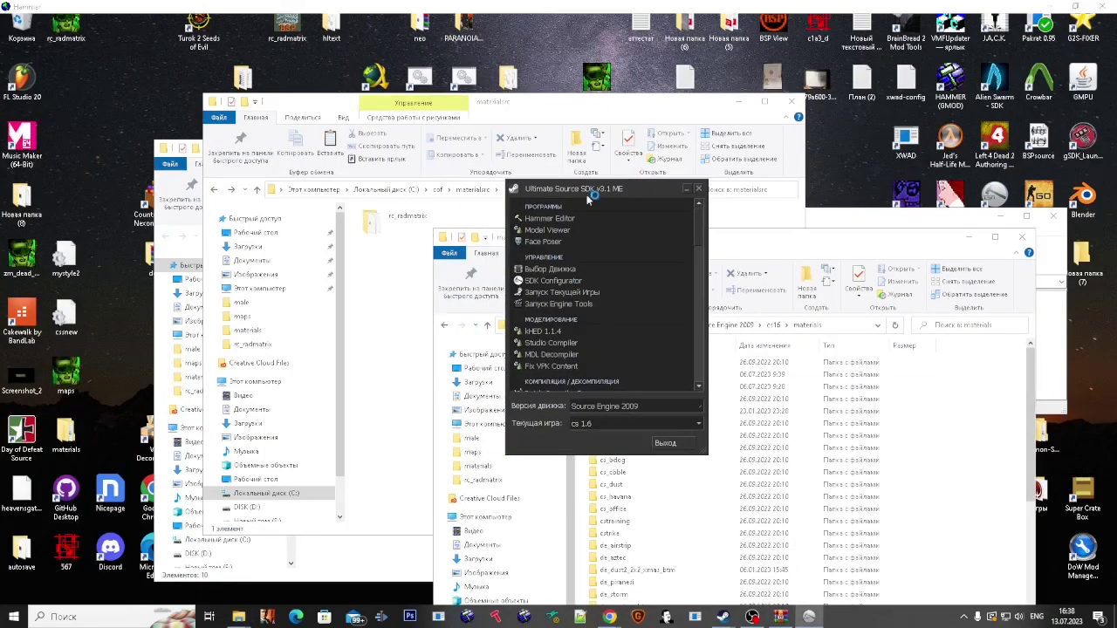
{"action": "left_click_drag", "start_coordinate": [342, 2], "coordinate": [482, 34]}
{"action": "left_click", "coordinate": [146, 55]}
{"action": "left_click", "coordinate": [162, 82]}
{"action": "left_click", "coordinate": [580, 370]}
{"action": "left_click", "coordinate": [558, 392]}
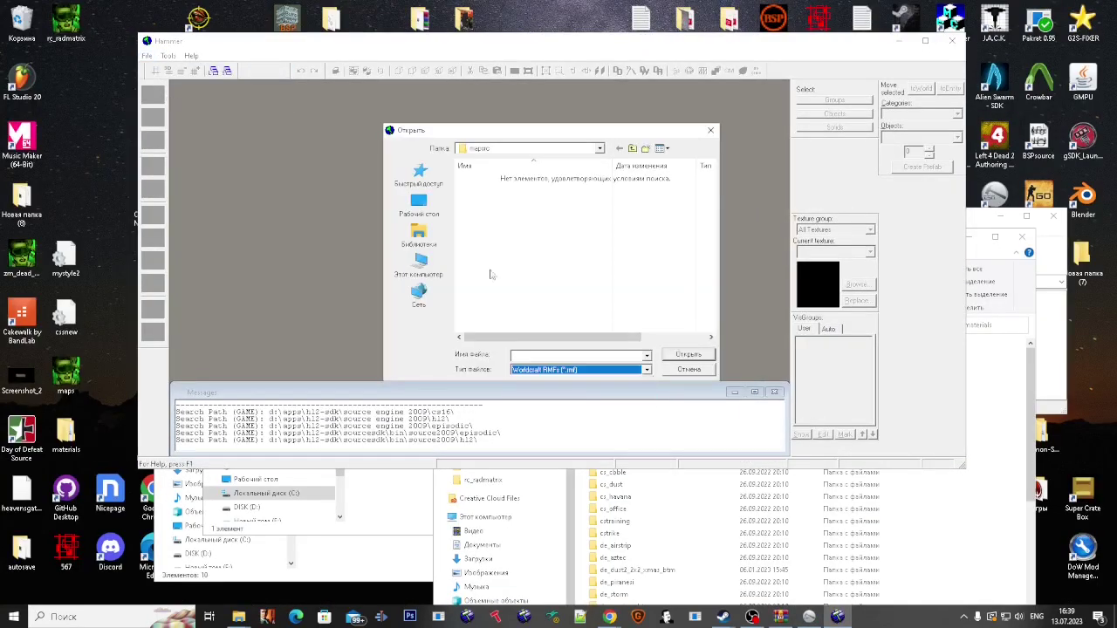
{"action": "double_click", "coordinate": [554, 297]}
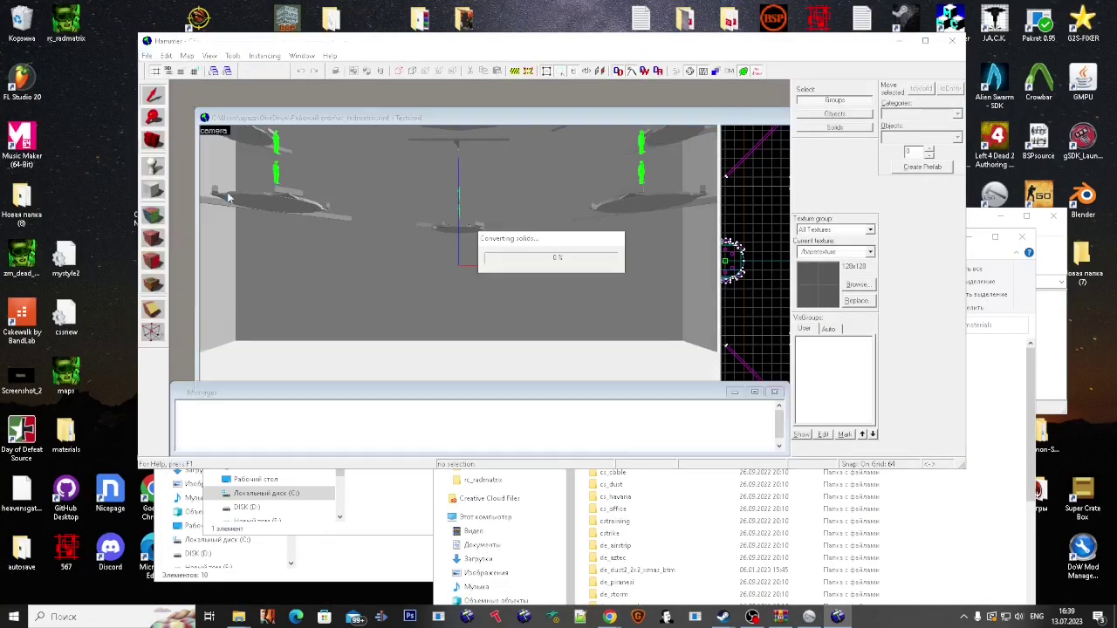
{"action": "left_click", "coordinate": [925, 41]}
{"action": "key", "text": "z"}
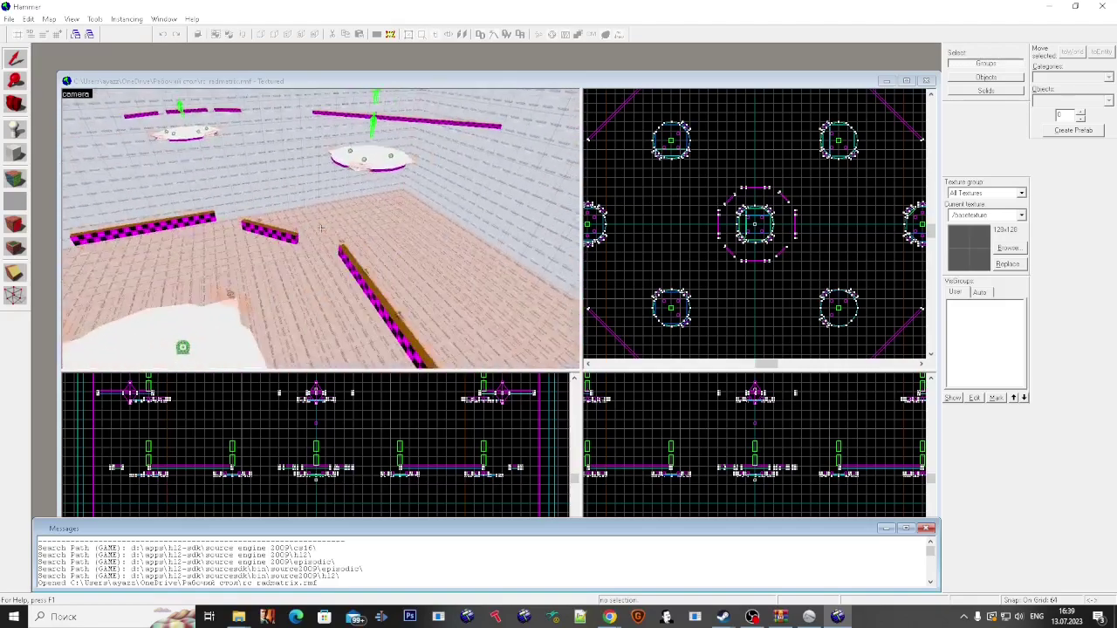
{"action": "key", "text": "z"}
Step: Replace the texture on the round platforms' top faces with rc_radmatrix/radspiral
{"action": "left_click", "coordinate": [14, 178]}
{"action": "left_click", "coordinate": [182, 336]}
{"action": "left_click", "coordinate": [518, 367]}
{"action": "left_click", "coordinate": [611, 274]}
{"action": "type", "text": "radspiral"}
{"action": "double_click", "coordinate": [331, 310]}
{"action": "left_click", "coordinate": [524, 397]}
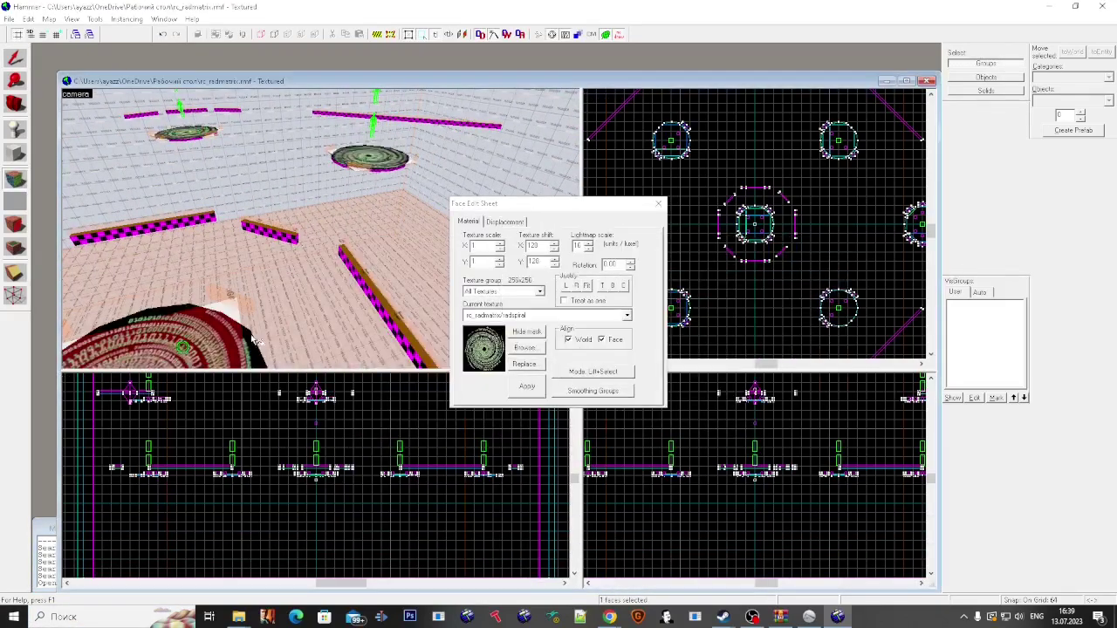
{"action": "key", "text": "z"}
Step: Replace the white texture on the platforms' corner pieces with rc_radmatrix/radgrnscroll
{"action": "left_click", "coordinate": [248, 320]}
{"action": "left_click", "coordinate": [526, 364]}
{"action": "left_click", "coordinate": [613, 258]}
{"action": "double_click", "coordinate": [605, 281]}
{"action": "left_click", "coordinate": [581, 386]}
{"action": "left_click", "coordinate": [242, 314]}
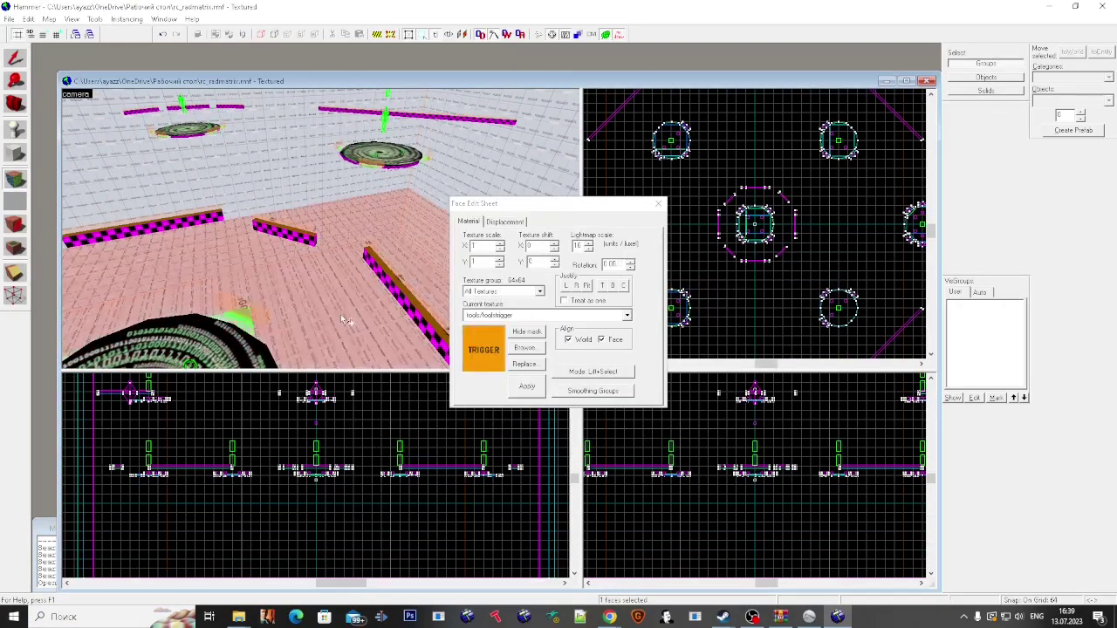
Step: Replace the checkered texture on the long floating beams with rc_radmatrix/radgreenborder
{"action": "key", "text": "z"}
{"action": "key", "text": "w"}
{"action": "left_click", "coordinate": [321, 228]}
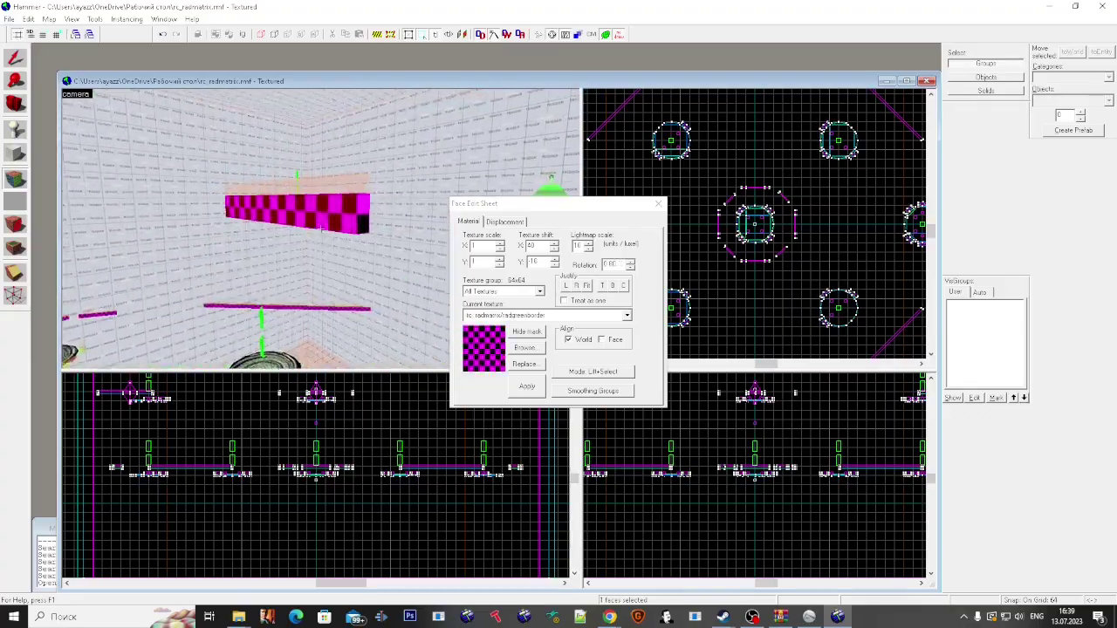
{"action": "key", "text": "z"}
{"action": "left_click", "coordinate": [524, 365]}
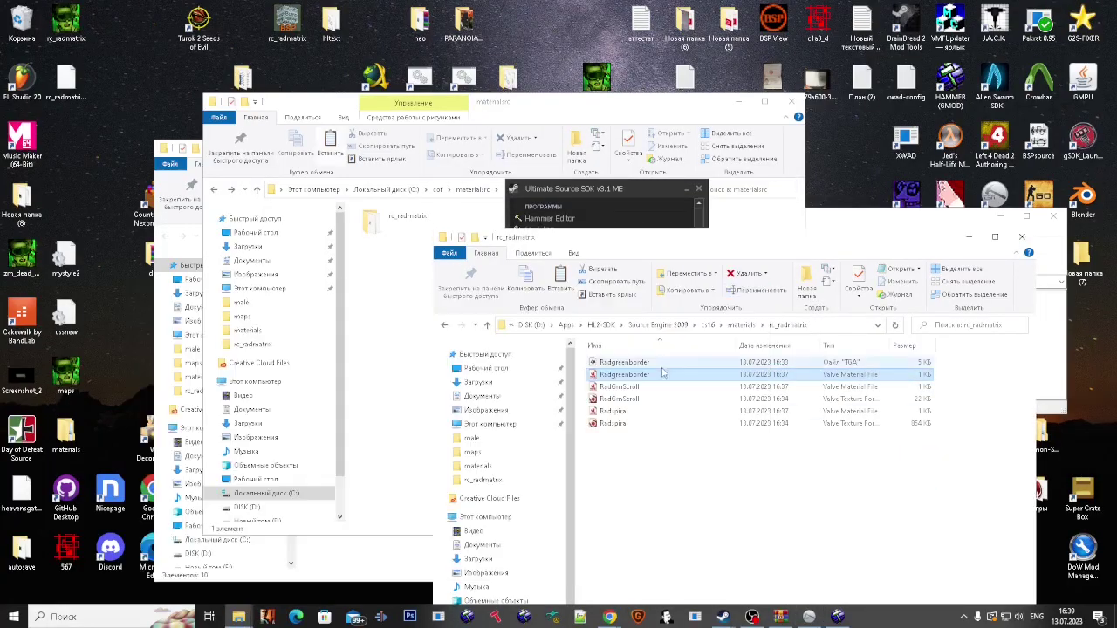
Step: Move the Radgreenborder TGA file from the game's rc_radmatrix materials folder to the materialsrc folder
{"action": "left_click", "coordinate": [660, 364]}
{"action": "key", "text": "ctrl+x"}
{"action": "left_click", "coordinate": [752, 218]}
{"action": "key", "text": "ctrl+v"}
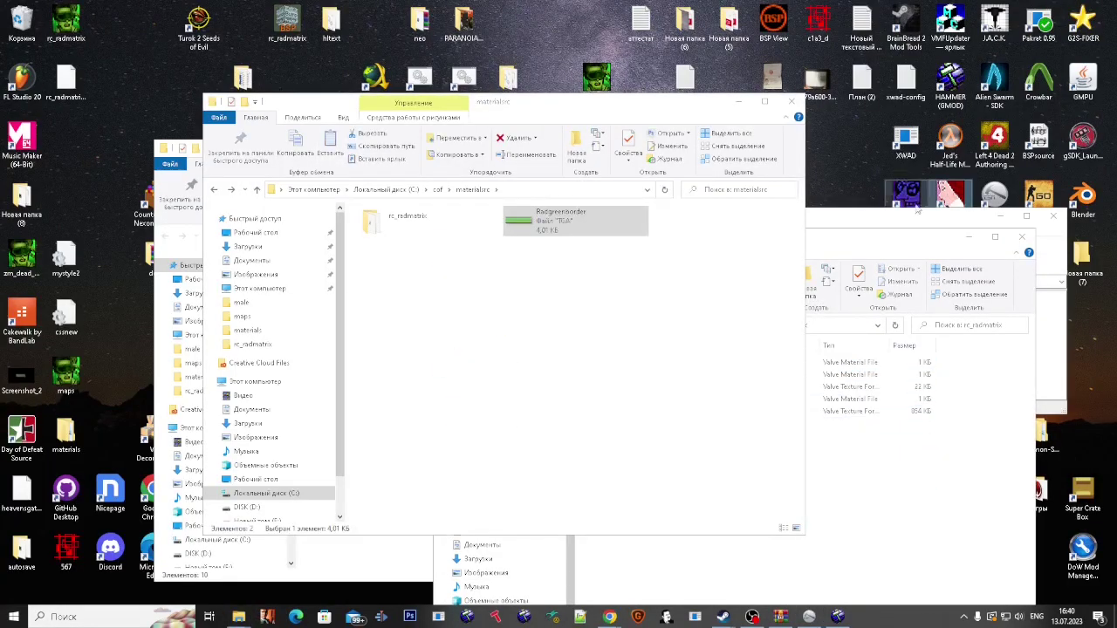
Step: Switch to VTFEdit, import the Radgreenborder TGA and save it as the Radgreenborder VTF texture
{"action": "double_click", "coordinate": [950, 192]}
{"action": "left_click", "coordinate": [673, 322]}
{"action": "double_click", "coordinate": [690, 352]}
{"action": "left_click", "coordinate": [958, 510]}
{"action": "left_click", "coordinate": [653, 246]}
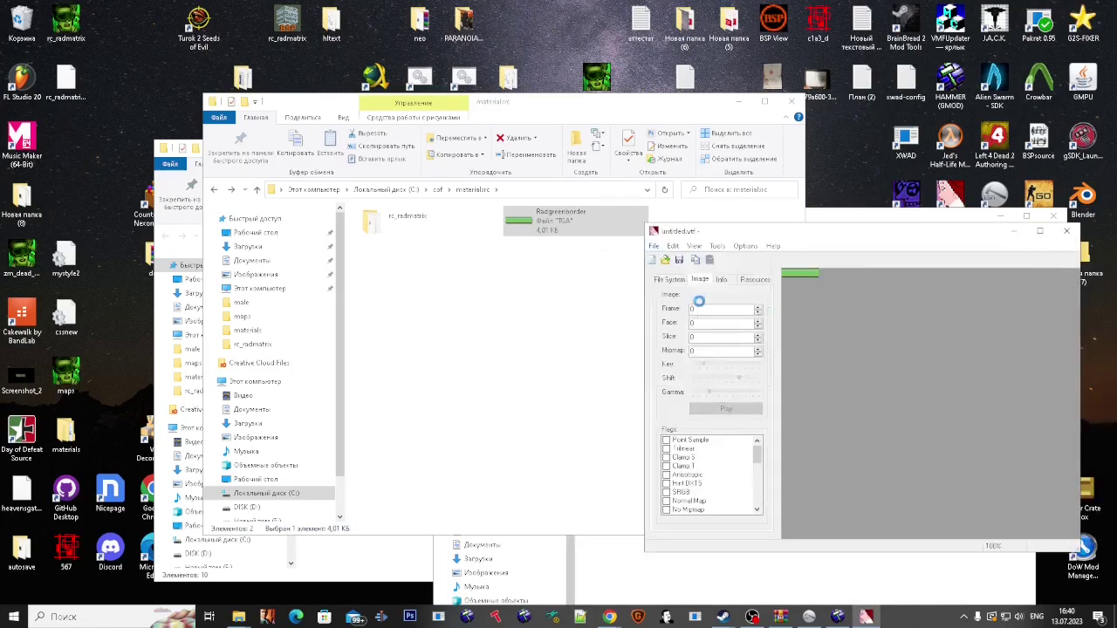
{"action": "left_click", "coordinate": [692, 297]}
{"action": "type", "text": "radgreen"}
{"action": "key", "text": "Return"}
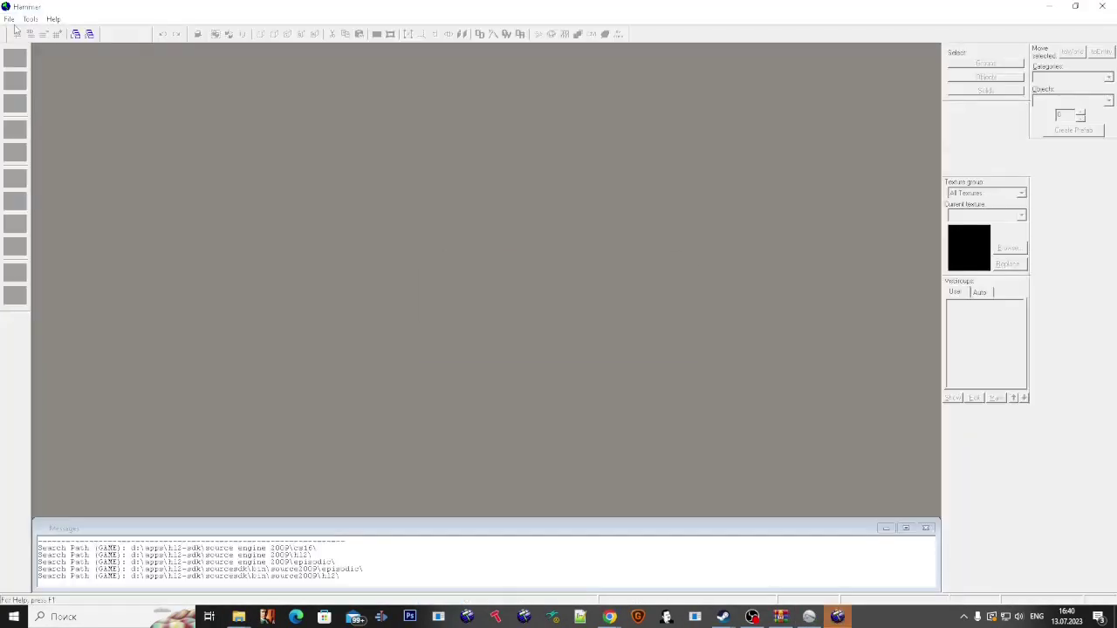
Step: Reopen the rc_radmatrix map in Hammer and view the retextured platforms
{"action": "left_click", "coordinate": [9, 19]}
{"action": "left_click", "coordinate": [24, 44]}
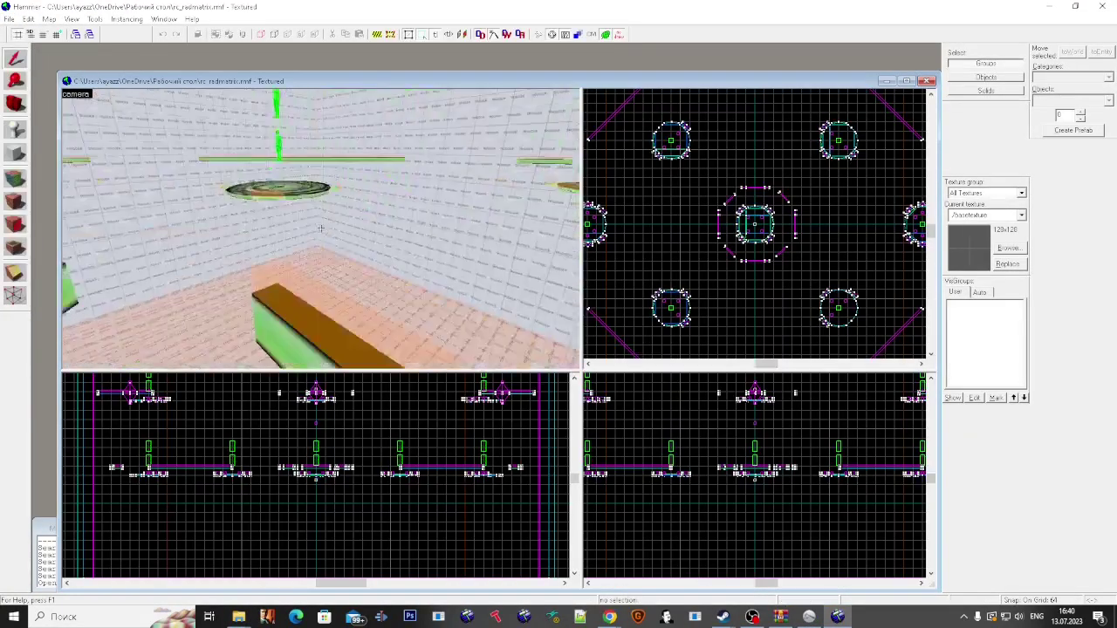
{"action": "left_click", "coordinate": [320, 229]}
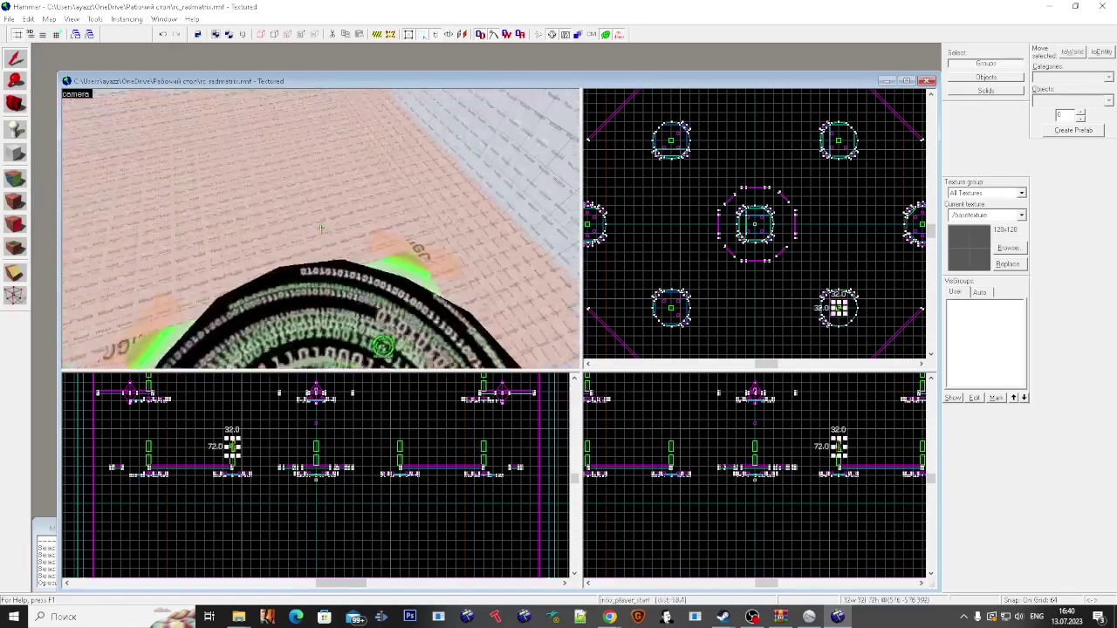
{"action": "key", "text": "Escape"}
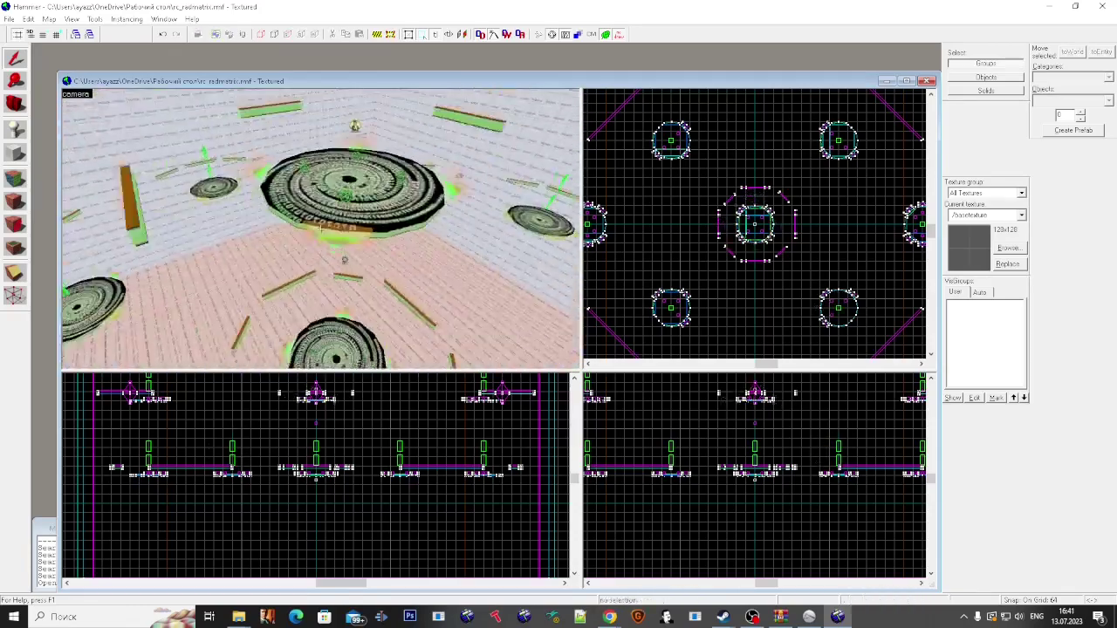
Step: Open the properties of the light_environment entity and check its Brightness and Ambient settings
{"action": "left_click", "coordinate": [320, 229]}
{"action": "key", "text": "alt+Return"}
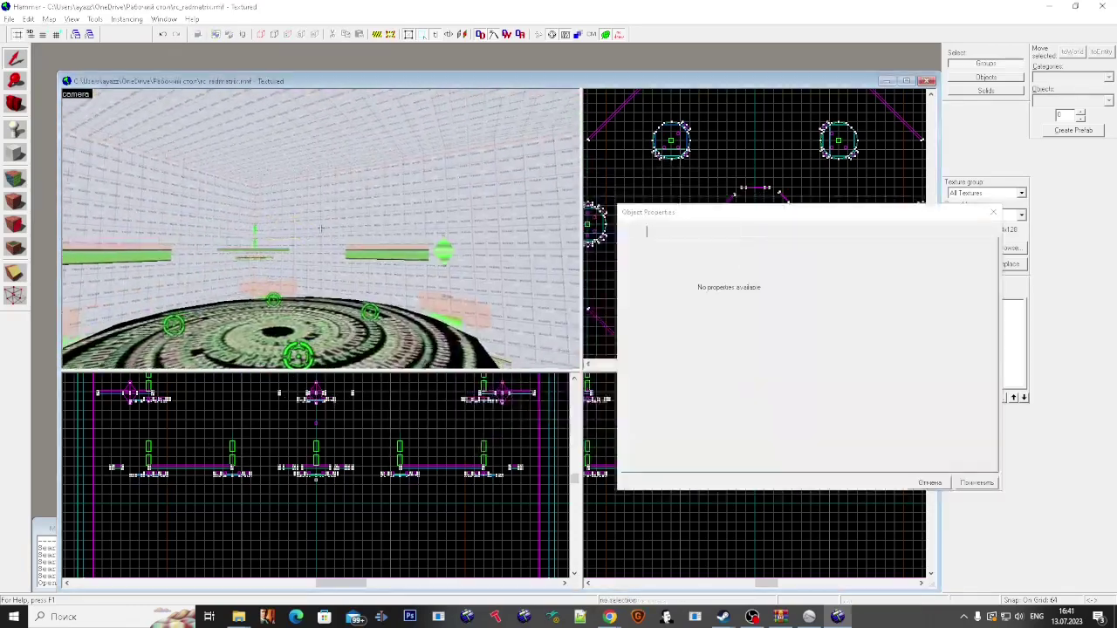
{"action": "left_click", "coordinate": [321, 229]}
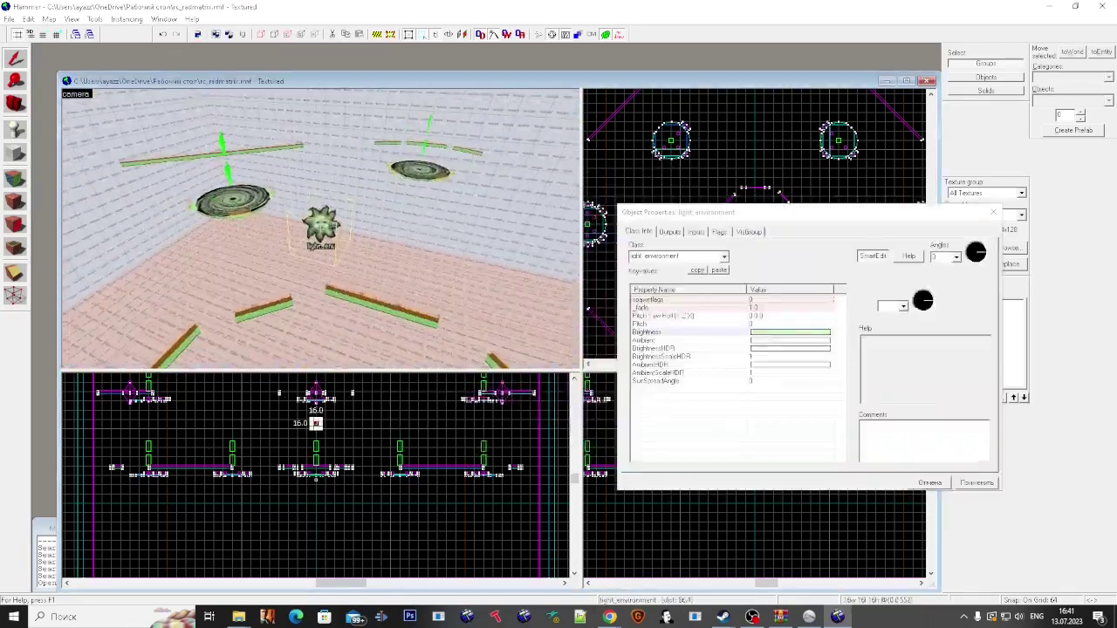
{"action": "left_click", "coordinate": [772, 332]}
{"action": "left_click", "coordinate": [976, 482]}
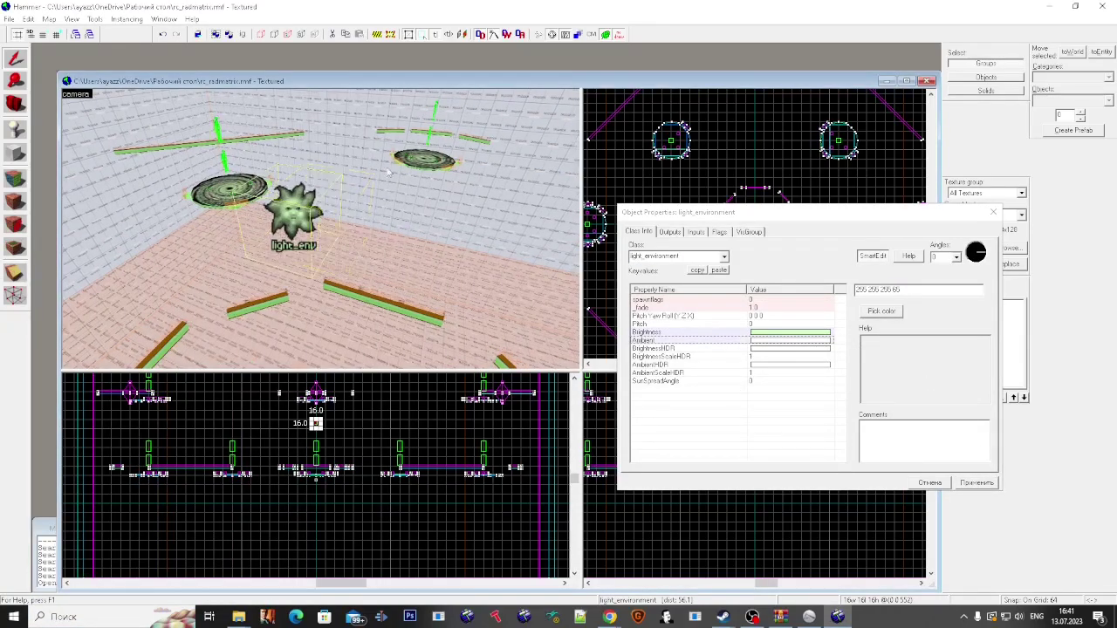
{"action": "left_click", "coordinate": [993, 212]}
Step: Check the map for problems, go to the last invalid solid structure error and hide the brush entities
{"action": "left_click", "coordinate": [320, 229]}
{"action": "key", "text": "alt+p"}
{"action": "scroll", "coordinate": [783, 306], "scroll_direction": "down", "scroll_amount": 10}
{"action": "left_click", "coordinate": [783, 329]}
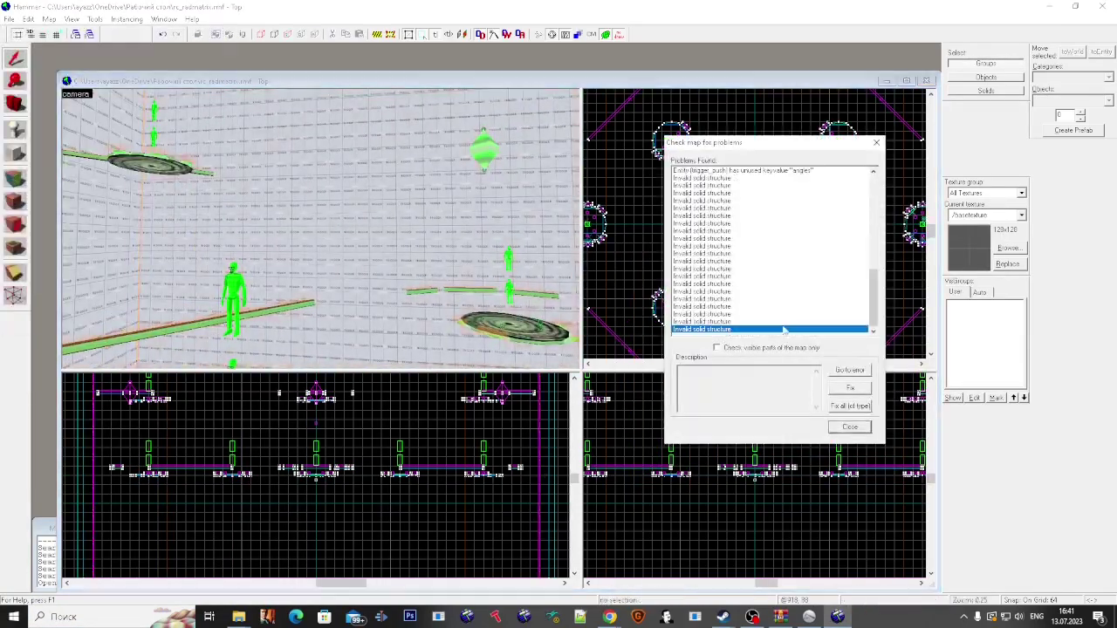
{"action": "left_click", "coordinate": [849, 370]}
{"action": "key", "text": "z"}
{"action": "left_click", "coordinate": [985, 324]}
Step: Reduce the grid size to 4 and go to the first invalid solid structure in the problem list
{"action": "mouse_move", "coordinate": [804, 143]}
{"action": "left_mouse_down"}
{"action": "mouse_move", "coordinate": [725, 332]}
{"action": "mouse_move", "coordinate": [871, 252]}
{"action": "left_mouse_up"}
{"action": "scroll", "coordinate": [757, 224], "scroll_direction": "up", "scroll_amount": 8}
{"action": "left_click", "coordinate": [43, 35]}
{"action": "left_click", "coordinate": [42, 35]}
{"action": "left_click", "coordinate": [43, 35]}
{"action": "left_click", "coordinate": [43, 35]}
{"action": "left_click", "coordinate": [829, 288]}
{"action": "left_click", "coordinate": [922, 480]}
{"action": "key", "text": "z"}
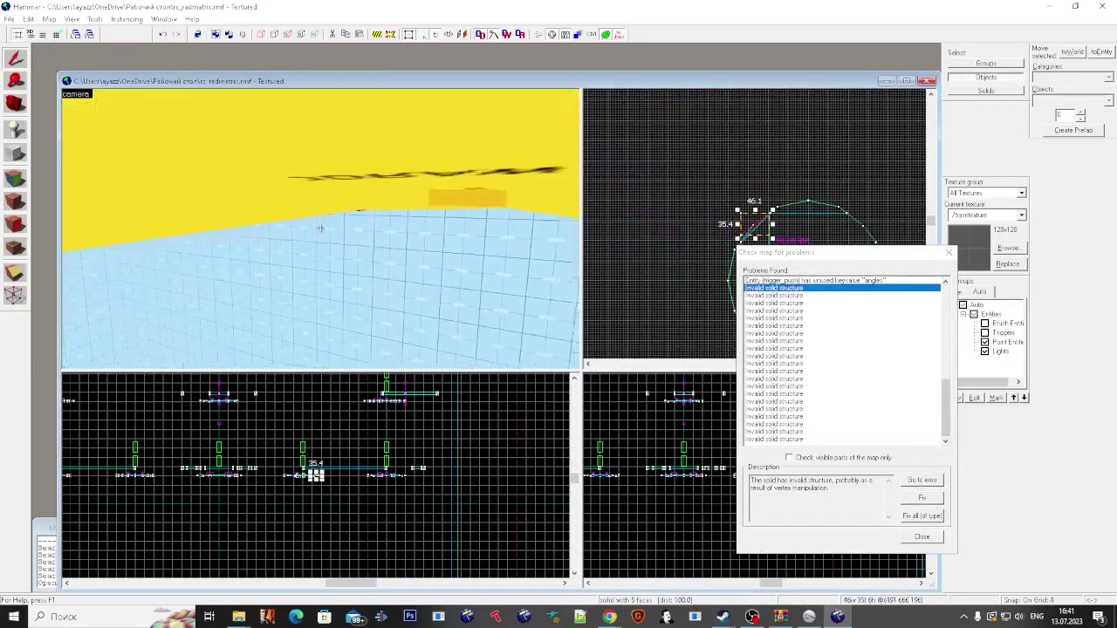
Step: Try to edit the invalid corner brush with the Vertex tool by selecting its outer corner vertex
{"action": "key", "text": "super"}
{"action": "scroll", "coordinate": [765, 218], "scroll_direction": "up", "scroll_amount": 5}
{"action": "key", "text": "shift+v"}
{"action": "scroll", "coordinate": [689, 195], "scroll_direction": "up", "scroll_amount": 6}
{"action": "left_click", "coordinate": [717, 216]}
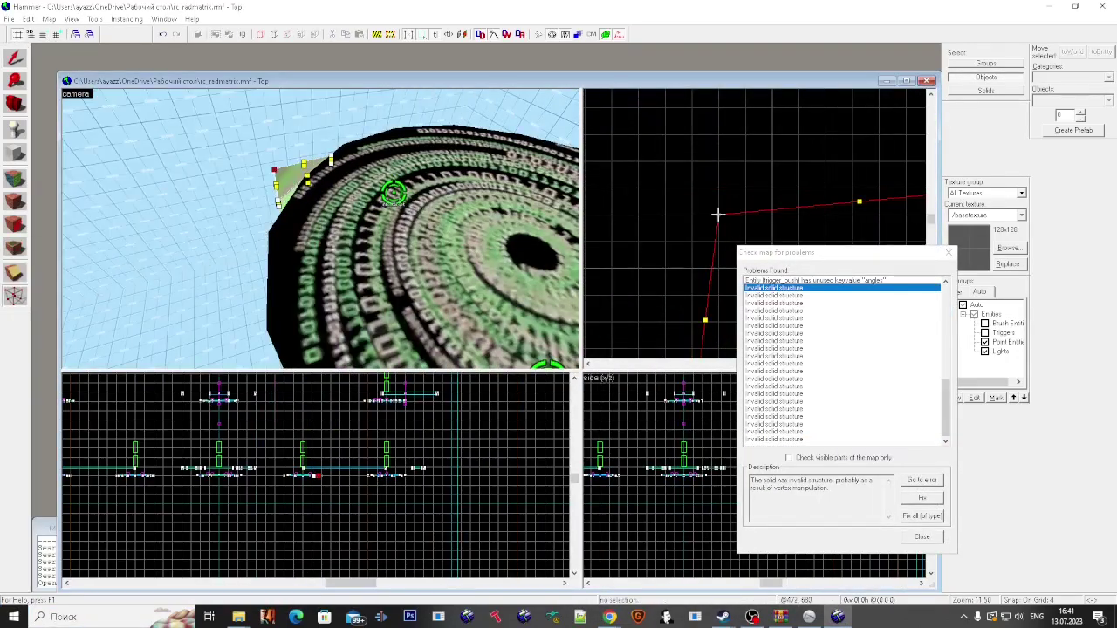
Step: Rerun the problem check and try the automatic fix on an invalid solid structure
{"action": "left_click", "coordinate": [921, 537]}
{"action": "key", "text": "alt+p"}
{"action": "scroll", "coordinate": [731, 261], "scroll_direction": "down", "scroll_amount": 10}
{"action": "left_click", "coordinate": [672, 192]}
{"action": "left_click_drag", "start_coordinate": [87, 34], "coordinate": [787, 328]}
{"action": "left_click", "coordinate": [652, 336]}
{"action": "key", "text": "z"}
{"action": "key", "text": "s"}
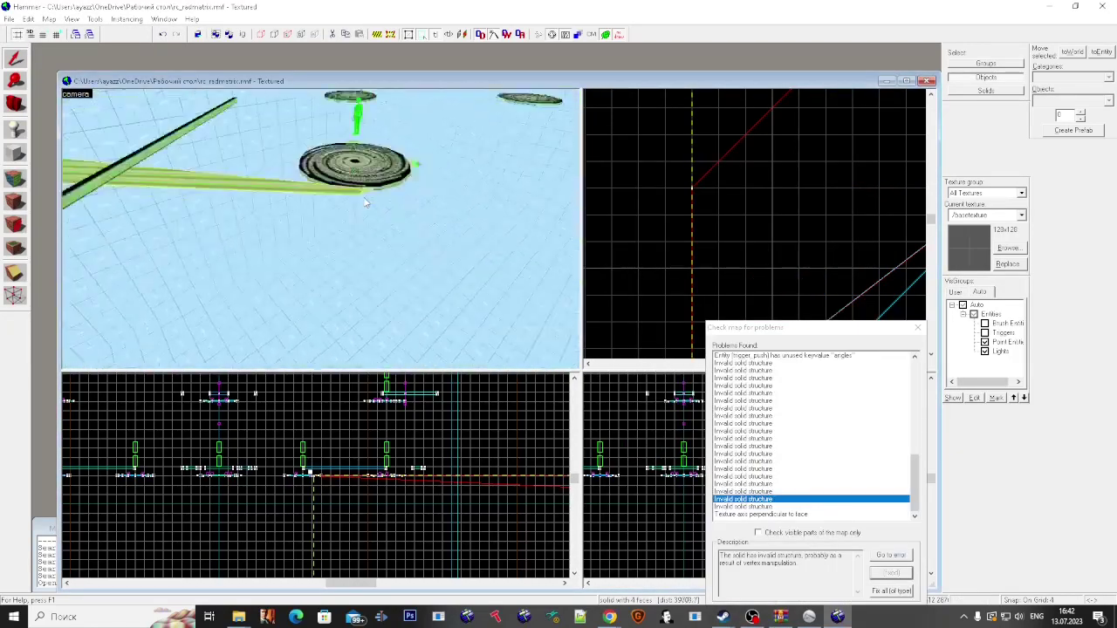
{"action": "key", "text": "w"}
{"action": "key", "text": "z"}
Step: Close the map without saving the changes and reopen rc_radmatrix
{"action": "left_click", "coordinate": [927, 80]}
{"action": "left_click", "coordinate": [564, 346]}
{"action": "left_click", "coordinate": [9, 20]}
{"action": "left_click", "coordinate": [52, 54]}
{"action": "left_click", "coordinate": [917, 328]}
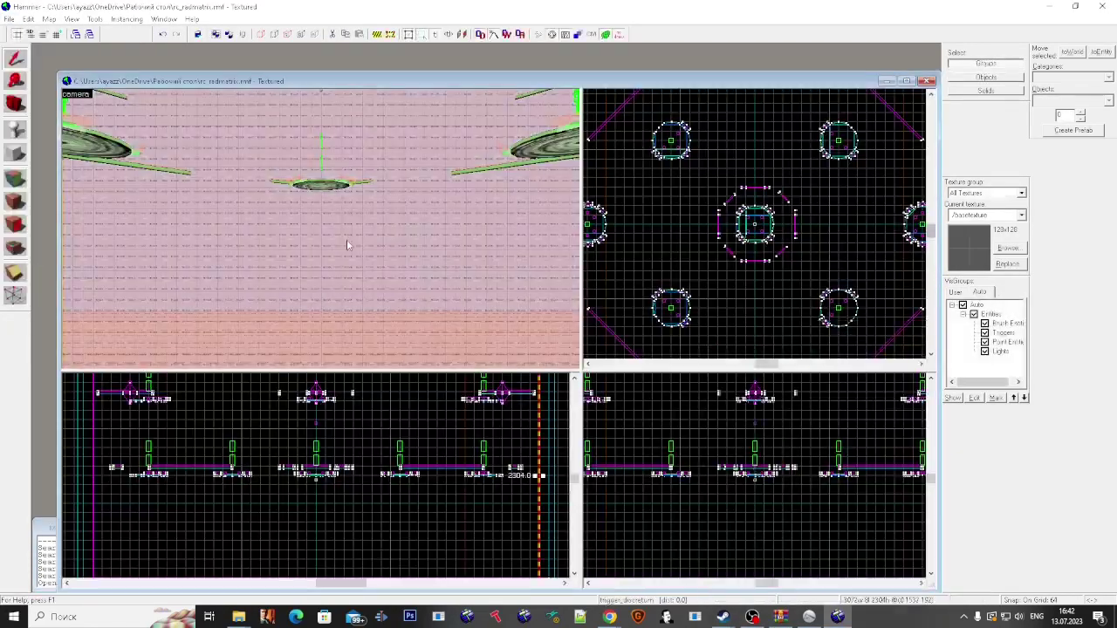
Step: Check the map for problems, go to the last invalid solid structure and hide the triggers
{"action": "key", "text": "alt+p"}
{"action": "left_click_drag", "start_coordinate": [112, 37], "coordinate": [618, 267]}
{"action": "scroll", "coordinate": [672, 262], "scroll_direction": "down", "scroll_amount": 13}
{"action": "left_click", "coordinate": [611, 303]}
{"action": "left_click", "coordinate": [748, 351]}
{"action": "key", "text": "z"}
{"action": "key", "text": "z"}
{"action": "left_click", "coordinate": [984, 333]}
{"action": "key", "text": "shift+v"}
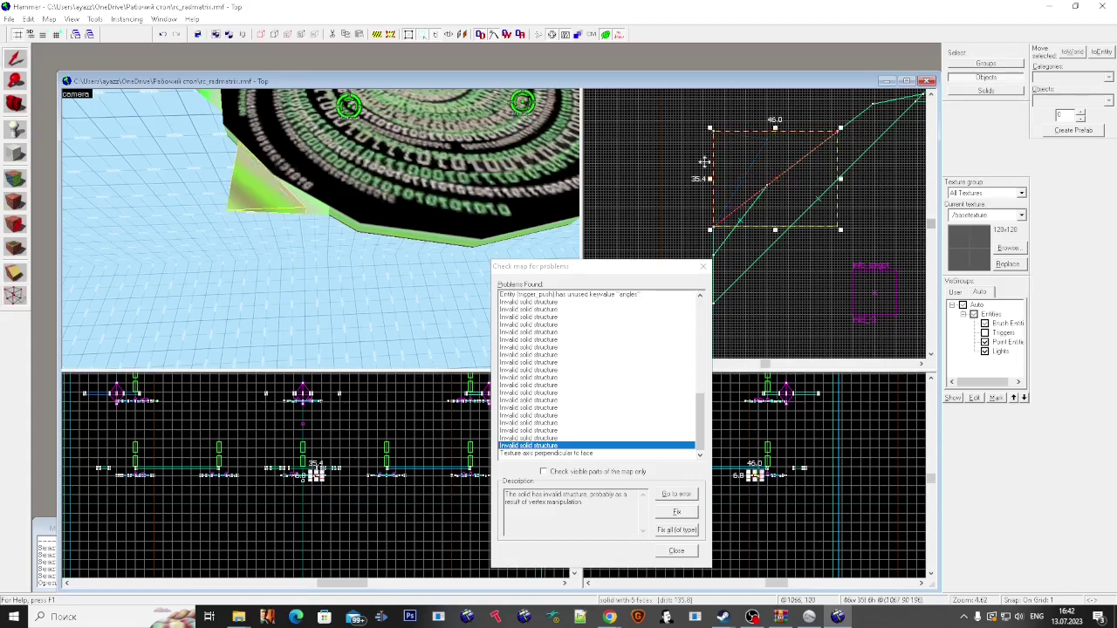
Step: Rerun the problem check and apply the automatic fix to the last invalid solid structure
{"action": "key", "text": "z"}
{"action": "key", "text": "z"}
{"action": "key", "text": "Escape"}
{"action": "left_click", "coordinate": [703, 267]}
{"action": "key", "text": "alt+p"}
{"action": "left_click", "coordinate": [333, 176]}
{"action": "left_click_drag", "start_coordinate": [113, 37], "coordinate": [642, 241]}
{"action": "scroll", "coordinate": [665, 262], "scroll_direction": "down", "scroll_amount": 13}
{"action": "left_click", "coordinate": [666, 302]}
{"action": "left_click", "coordinate": [743, 375]}
Step: Clip the overstretched brush beside the spiral platform down to a corner piece about 59 by 45 units
{"action": "key", "text": "z"}
{"action": "key", "text": "z"}
{"action": "scroll", "coordinate": [852, 110], "scroll_direction": "down", "scroll_amount": 4}
{"action": "scroll", "coordinate": [794, 215], "scroll_direction": "up", "scroll_amount": 7}
{"action": "key", "text": "shift+x"}
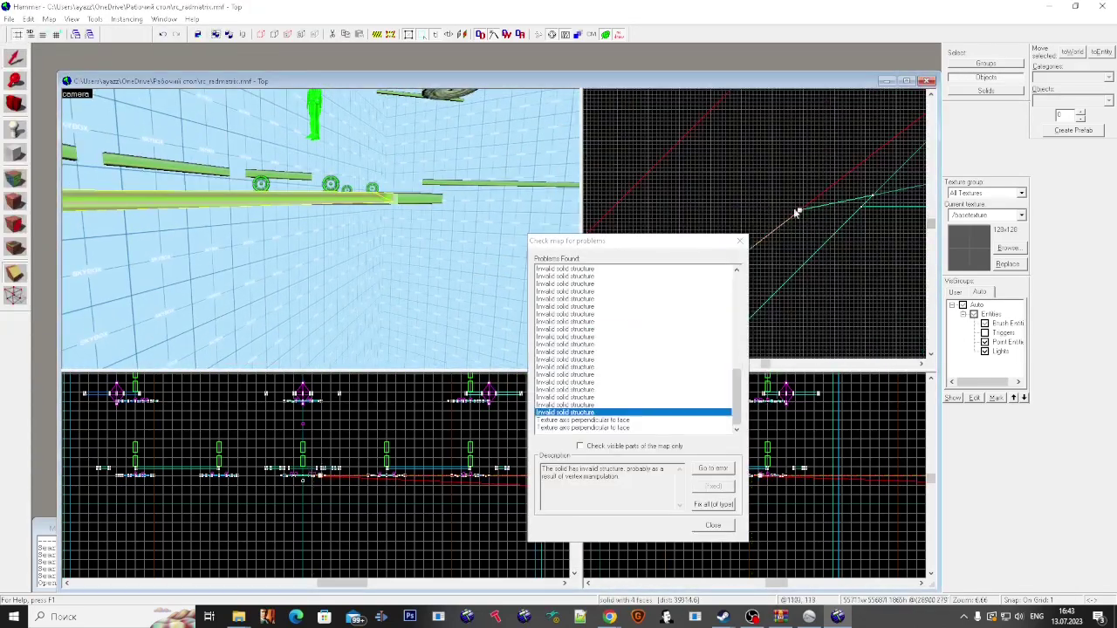
{"action": "scroll", "coordinate": [715, 184], "scroll_direction": "down", "scroll_amount": 8}
{"action": "mouse_move", "coordinate": [659, 180]}
{"action": "left_mouse_down"}
{"action": "mouse_move", "coordinate": [808, 184]}
{"action": "mouse_move", "coordinate": [766, 190]}
{"action": "left_mouse_up"}
{"action": "scroll", "coordinate": [724, 186], "scroll_direction": "up", "scroll_amount": 11}
{"action": "scroll", "coordinate": [765, 190], "scroll_direction": "down", "scroll_amount": 2}
{"action": "key", "text": "z"}
{"action": "key", "text": "w"}
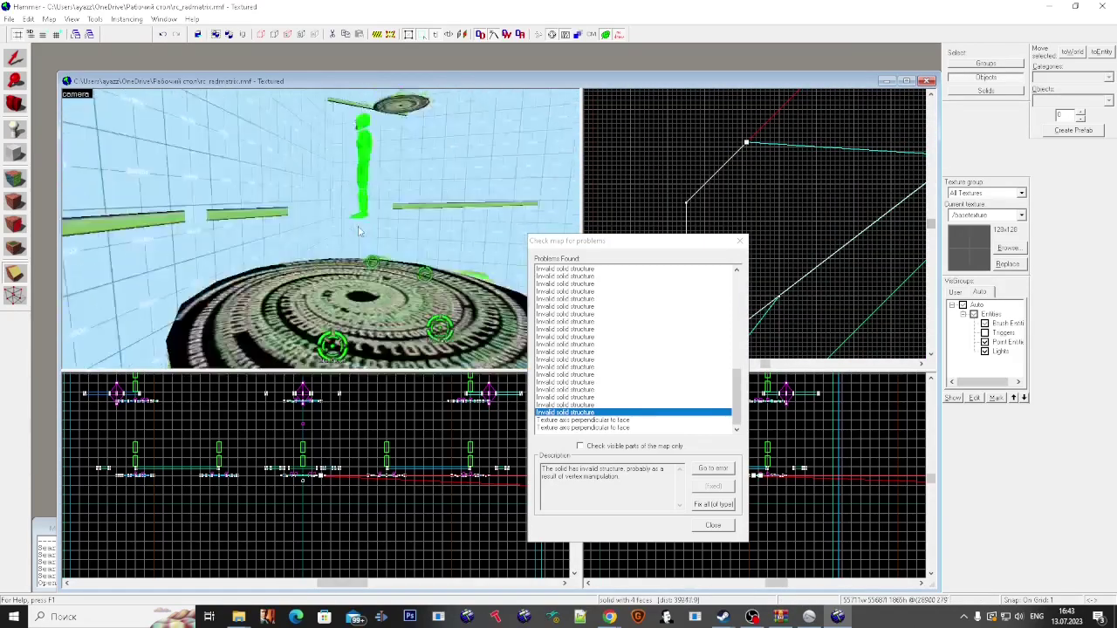
{"action": "left_click_drag", "start_coordinate": [344, 215], "coordinate": [265, 213]}
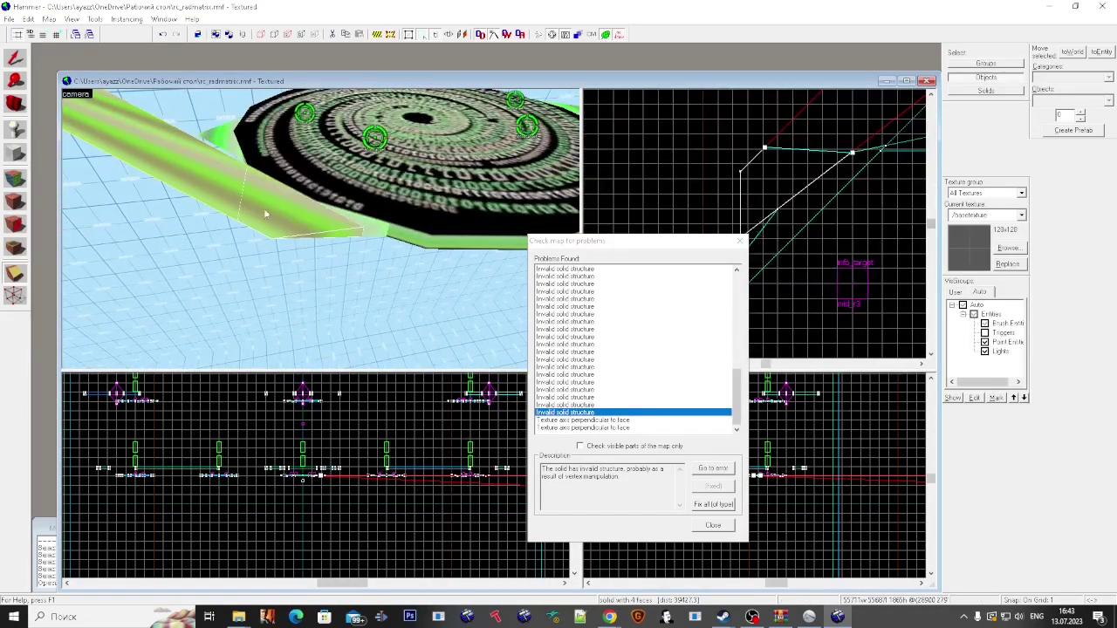
{"action": "scroll", "coordinate": [718, 160], "scroll_direction": "down", "scroll_amount": 2}
{"action": "key", "text": "shift+s"}
{"action": "key", "text": "z"}
{"action": "key", "text": "w"}
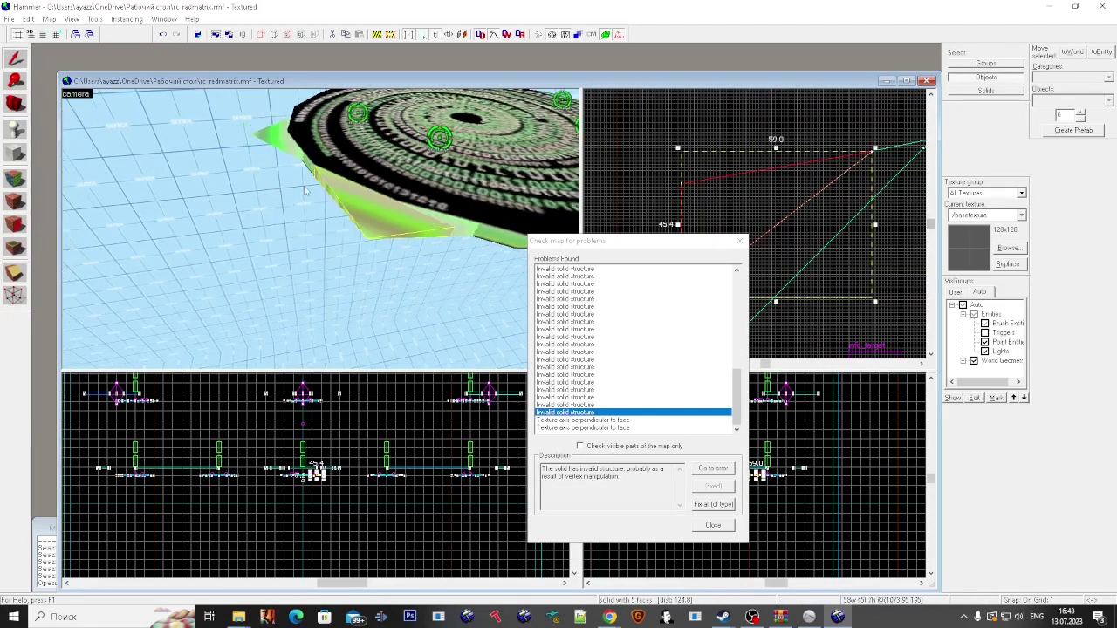
Step: Inspect the textures on the clipped corner piece and the platform's rim with the Texture Application tool
{"action": "key", "text": "z"}
{"action": "key", "text": "Escape"}
{"action": "left_click", "coordinate": [16, 178]}
{"action": "left_click", "coordinate": [301, 180]}
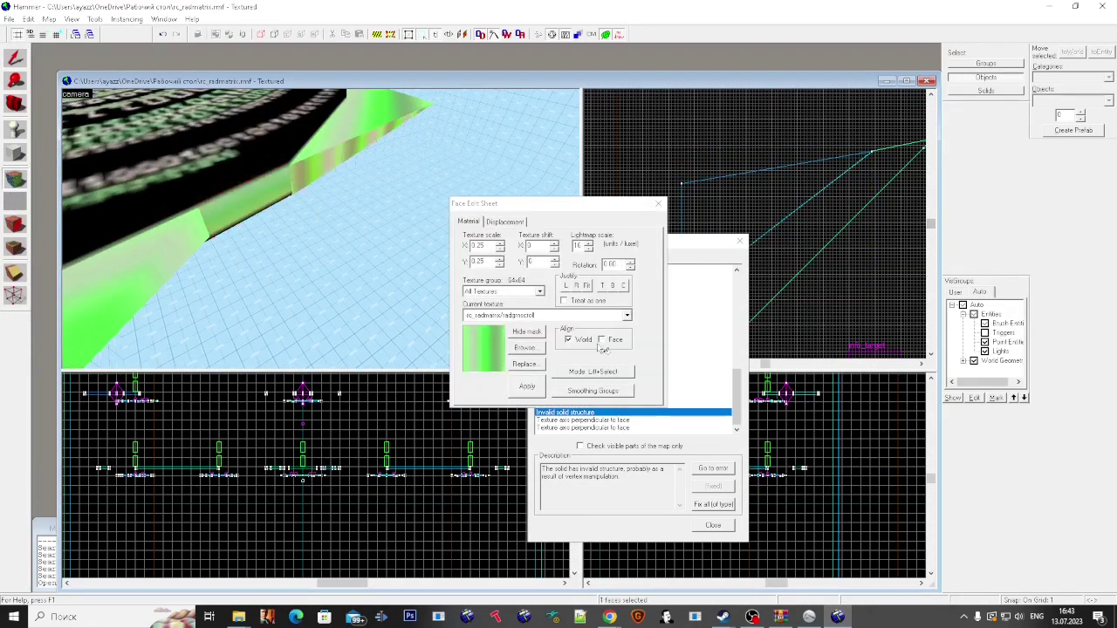
{"action": "left_click", "coordinate": [255, 205]}
{"action": "key", "text": "z"}
{"action": "key", "text": "Escape"}
{"action": "key", "text": "s"}
{"action": "key", "text": "w"}
{"action": "left_click", "coordinate": [320, 228]}
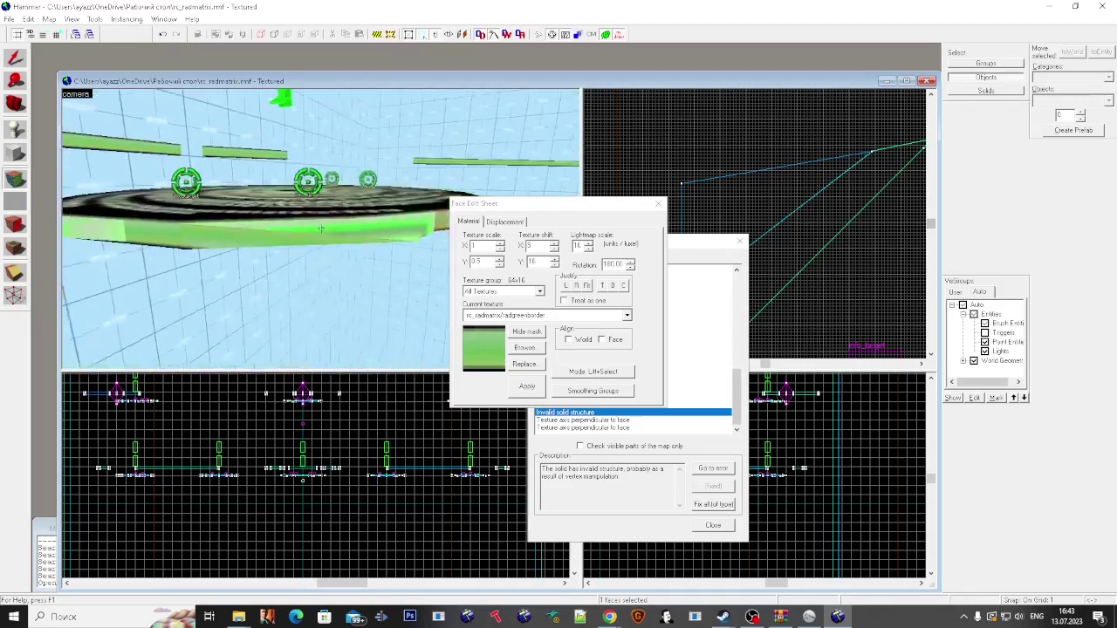
{"action": "left_click", "coordinate": [320, 228]}
{"action": "key", "text": "z"}
Step: Close the texture sheet, run the problem check again and review the listed invalid solids
{"action": "left_click", "coordinate": [658, 203]}
{"action": "left_click", "coordinate": [739, 241]}
{"action": "key", "text": "alt+p"}
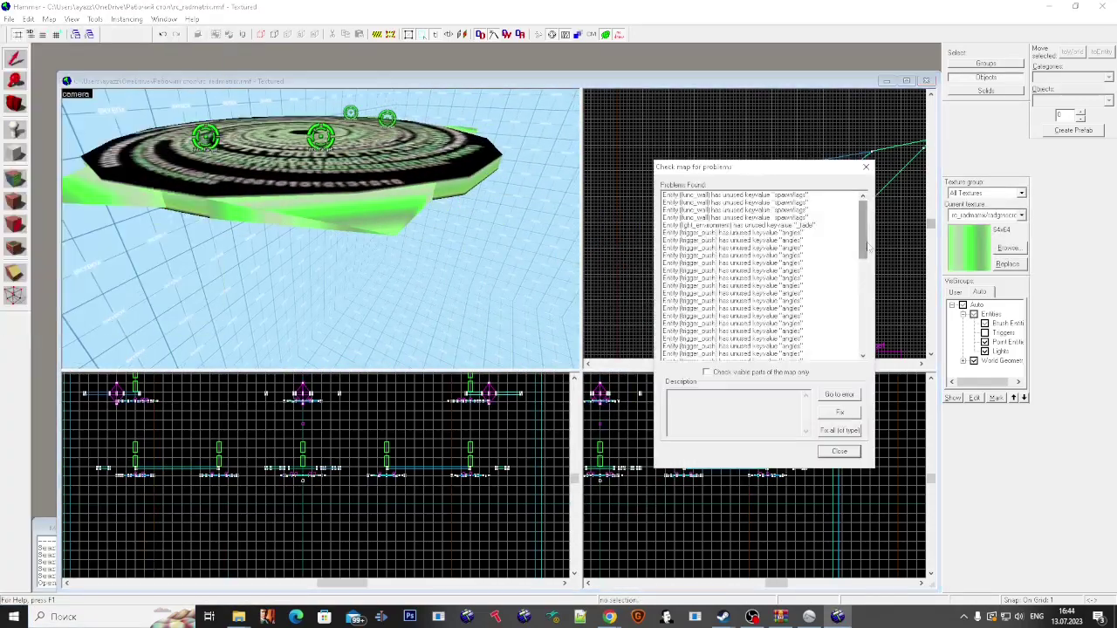
{"action": "scroll", "coordinate": [783, 336], "scroll_direction": "down", "scroll_amount": 12}
{"action": "left_click", "coordinate": [782, 333]}
{"action": "left_click", "coordinate": [777, 214]}
{"action": "left_click", "coordinate": [866, 168]}
Step: Select the clipped corner piece together with its neighbouring brush and tie them to a func_detail entity
{"action": "left_click", "coordinate": [344, 219]}
{"action": "left_click", "coordinate": [445, 202], "text": "ctrl"}
{"action": "key", "text": "z"}
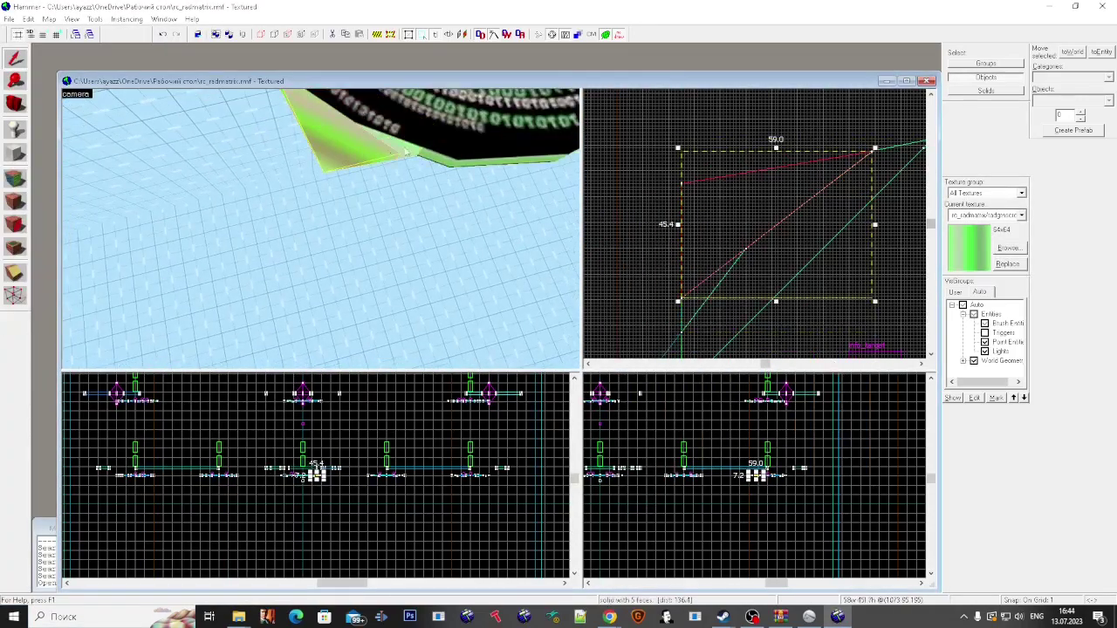
{"action": "key", "text": "ctrl+t"}
{"action": "left_click", "coordinate": [998, 210]}
{"action": "key", "text": "z"}
{"action": "key", "text": "s"}
{"action": "key", "text": "super"}
{"action": "key", "text": "super"}
{"action": "scroll", "coordinate": [633, 278], "scroll_direction": "down", "scroll_amount": 4}
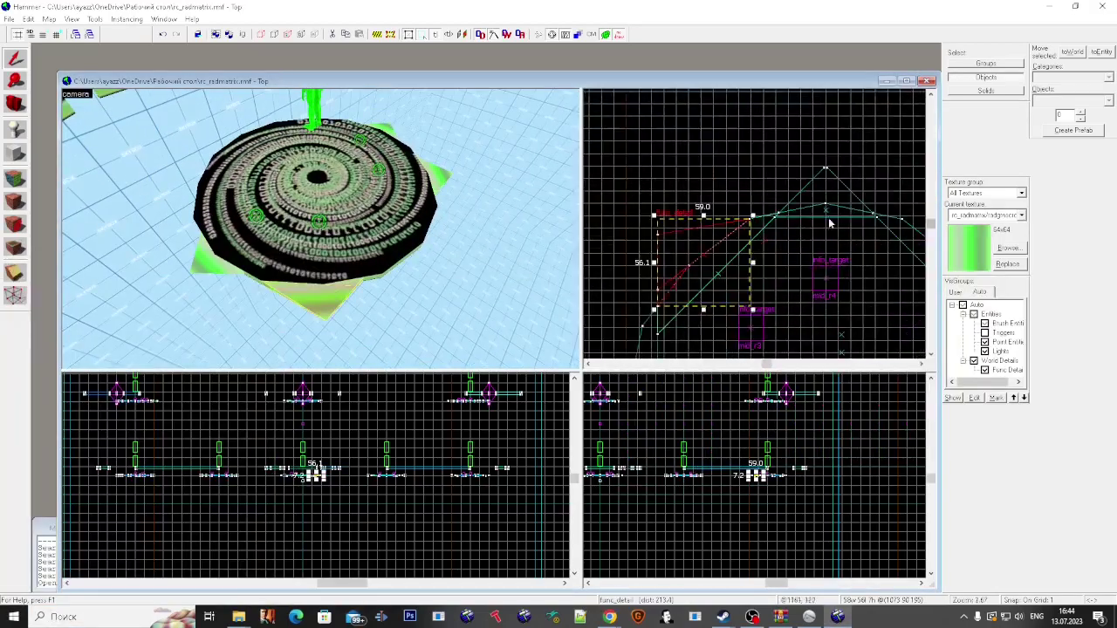
Step: Run the problem check and locate the last invalid solid structure at the spiral platform's corner
{"action": "left_click_drag", "start_coordinate": [744, 228], "coordinate": [807, 189]}
{"action": "scroll", "coordinate": [807, 189], "scroll_direction": "up", "scroll_amount": 3}
{"action": "left_click", "coordinate": [323, 308]}
{"action": "key", "text": "alt+p"}
{"action": "scroll", "coordinate": [620, 281], "scroll_direction": "down", "scroll_amount": 12}
{"action": "left_click_drag", "start_coordinate": [114, 34], "coordinate": [495, 236]}
{"action": "left_click", "coordinate": [617, 278]}
{"action": "key", "text": "z"}
{"action": "key", "text": "w"}
{"action": "left_click", "coordinate": [321, 229]}
{"action": "key", "text": "s"}
{"action": "key", "text": "z"}
Step: Try to clip the func_detail corner brush along the spiral platform's rim
{"action": "key", "text": "super"}
{"action": "key", "text": "super"}
{"action": "left_click_drag", "start_coordinate": [690, 181], "coordinate": [828, 189]}
{"action": "scroll", "coordinate": [821, 176], "scroll_direction": "up", "scroll_amount": 3}
{"action": "key", "text": "w"}
{"action": "scroll", "coordinate": [780, 256], "scroll_direction": "down", "scroll_amount": 3}
{"action": "scroll", "coordinate": [791, 210], "scroll_direction": "down", "scroll_amount": 1}
{"action": "key", "text": "z"}
{"action": "key", "text": "w"}
{"action": "left_click", "coordinate": [362, 246]}
{"action": "left_click", "coordinate": [297, 219]}
{"action": "scroll", "coordinate": [297, 220], "scroll_direction": "down", "scroll_amount": 5}
{"action": "key", "text": "shift+x"}
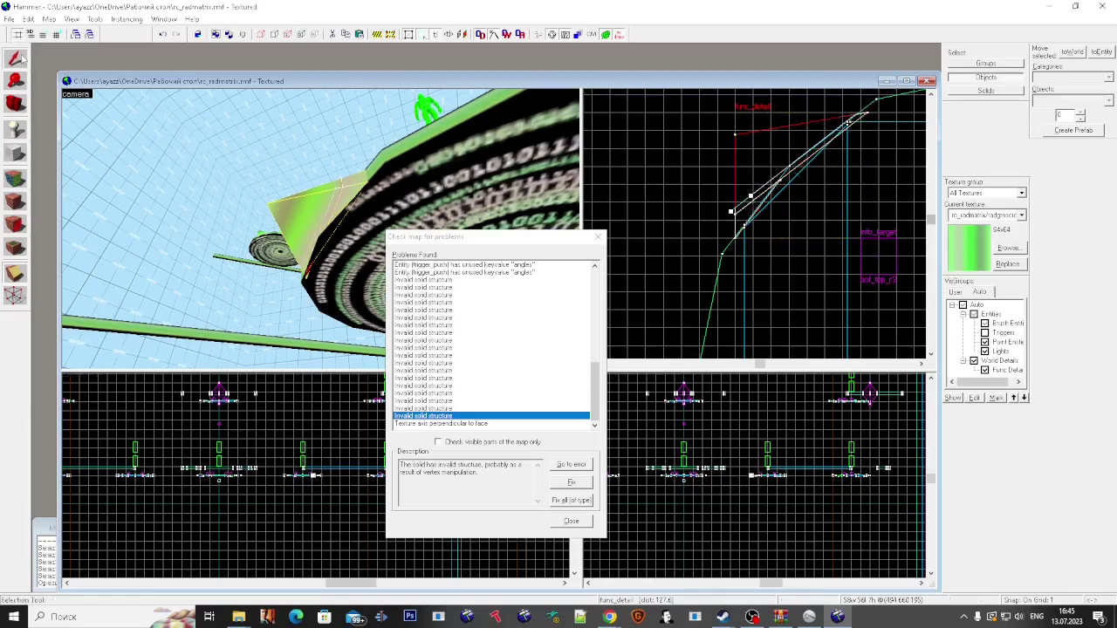
{"action": "scroll", "coordinate": [737, 212], "scroll_direction": "up", "scroll_amount": 6}
{"action": "scroll", "coordinate": [703, 266], "scroll_direction": "down", "scroll_amount": 1}
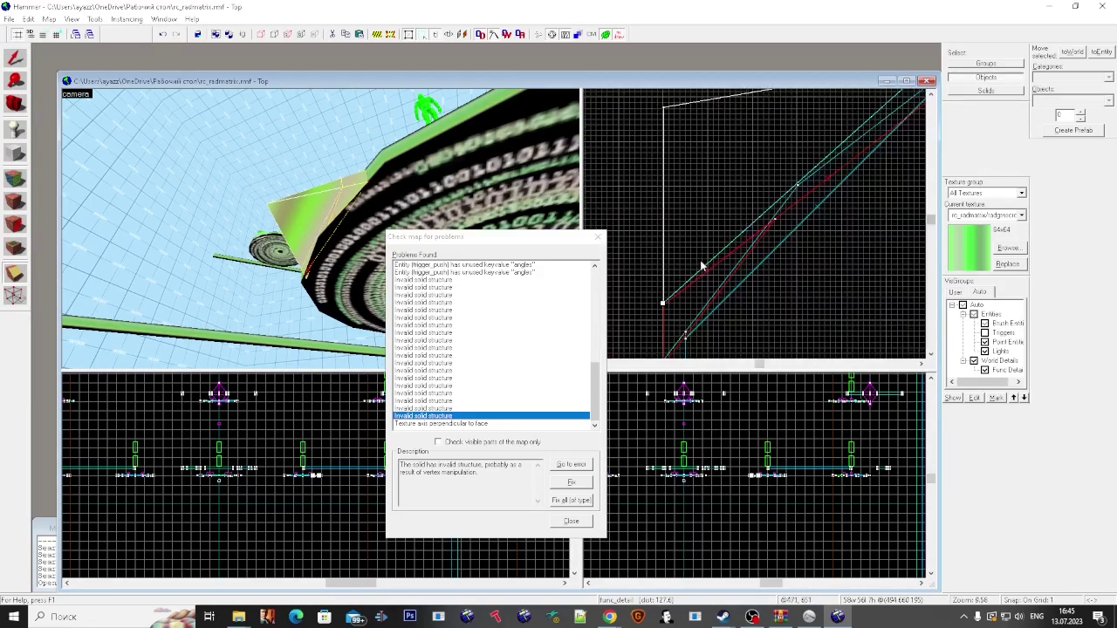
Step: Try to move a vertex of the func_detail corner brush toward the platform's rim
{"action": "key", "text": "shift+v"}
{"action": "scroll", "coordinate": [727, 192], "scroll_direction": "down", "scroll_amount": 3}
{"action": "scroll", "coordinate": [844, 131], "scroll_direction": "up", "scroll_amount": 3}
{"action": "mouse_move", "coordinate": [845, 131]}
{"action": "left_mouse_down"}
{"action": "mouse_move", "coordinate": [871, 132]}
{"action": "mouse_move", "coordinate": [826, 152]}
{"action": "left_mouse_up"}
{"action": "scroll", "coordinate": [869, 133], "scroll_direction": "down", "scroll_amount": 5}
{"action": "scroll", "coordinate": [763, 192], "scroll_direction": "up", "scroll_amount": 3}
{"action": "scroll", "coordinate": [696, 245], "scroll_direction": "down", "scroll_amount": 3}
{"action": "scroll", "coordinate": [830, 144], "scroll_direction": "up", "scroll_amount": 4}
{"action": "key", "text": "shift+s"}
{"action": "key", "text": "z"}
{"action": "left_click", "coordinate": [321, 229]}
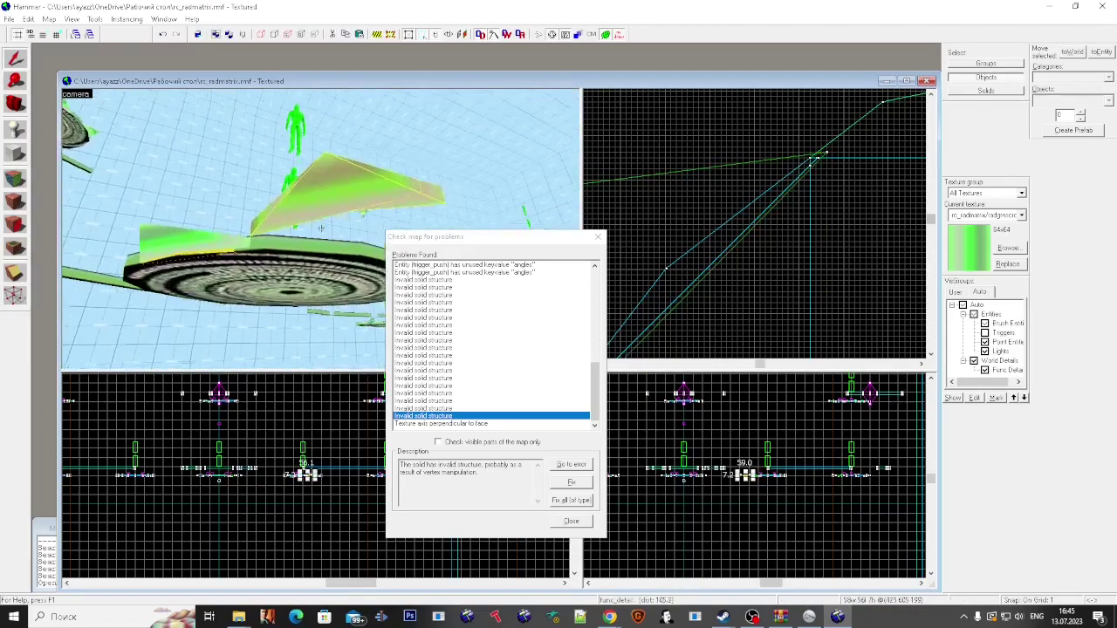
Step: Inspect the texture of the rim face below the corner brush with the Texture Application tool
{"action": "key", "text": "w"}
{"action": "left_click", "coordinate": [321, 229]}
{"action": "key", "text": "shift+a"}
{"action": "left_click", "coordinate": [321, 228]}
{"action": "key", "text": "z"}
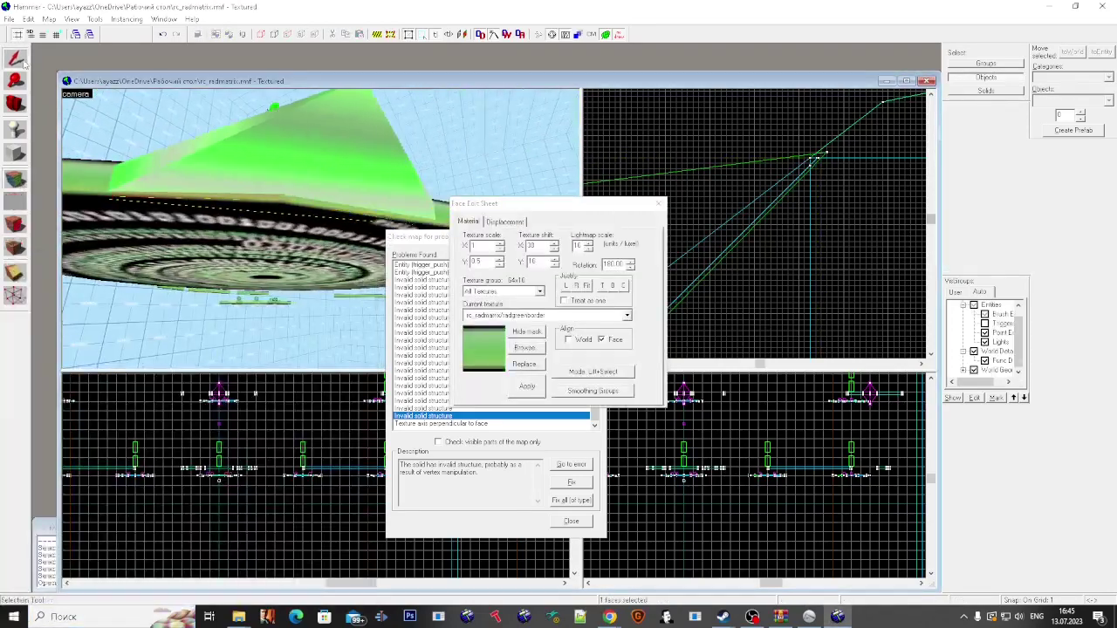
Step: Select the func_detail corner brush and examine its vertices against the platform's underside
{"action": "left_click", "coordinate": [24, 63]}
{"action": "left_click", "coordinate": [341, 179]}
{"action": "scroll", "coordinate": [319, 475], "scroll_direction": "up", "scroll_amount": 15}
{"action": "key", "text": "shift+v"}
{"action": "key", "text": "shift+s"}
{"action": "key", "text": "z"}
{"action": "key", "text": "w"}
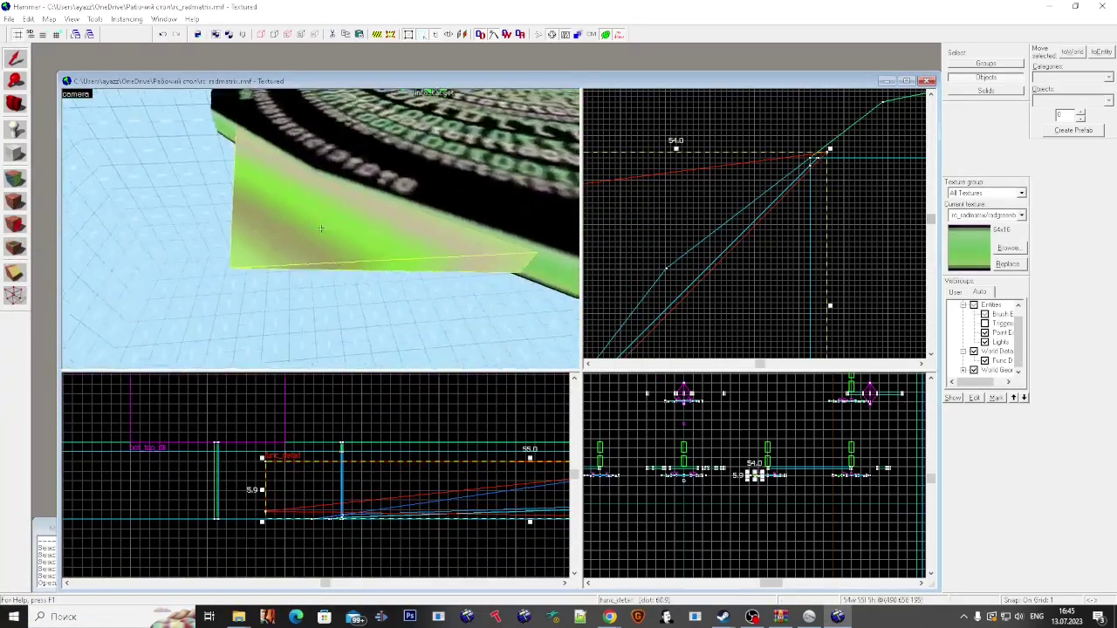
{"action": "key", "text": "s"}
{"action": "key", "text": "Escape"}
{"action": "key", "text": "z"}
Step: Run the problem check again, go through the listed invalid solid structures and close the list
{"action": "left_click", "coordinate": [49, 19]}
{"action": "left_click", "coordinate": [87, 126]}
{"action": "key", "text": "End"}
{"action": "left_click", "coordinate": [727, 200]}
{"action": "key", "text": "Down"}
{"action": "key", "text": "Down"}
{"action": "key", "text": "Down"}
{"action": "key", "text": "Down"}
{"action": "key", "text": "Down"}
{"action": "key", "text": "Down"}
{"action": "key", "text": "Down"}
{"action": "key", "text": "Down"}
{"action": "key", "text": "Down"}
{"action": "key", "text": "Down"}
{"action": "key", "text": "Down"}
{"action": "key", "text": "Down"}
{"action": "key", "text": "Down"}
{"action": "key", "text": "Down"}
{"action": "key", "text": "Down"}
{"action": "key", "text": "Down"}
{"action": "key", "text": "Down"}
{"action": "key", "text": "Down"}
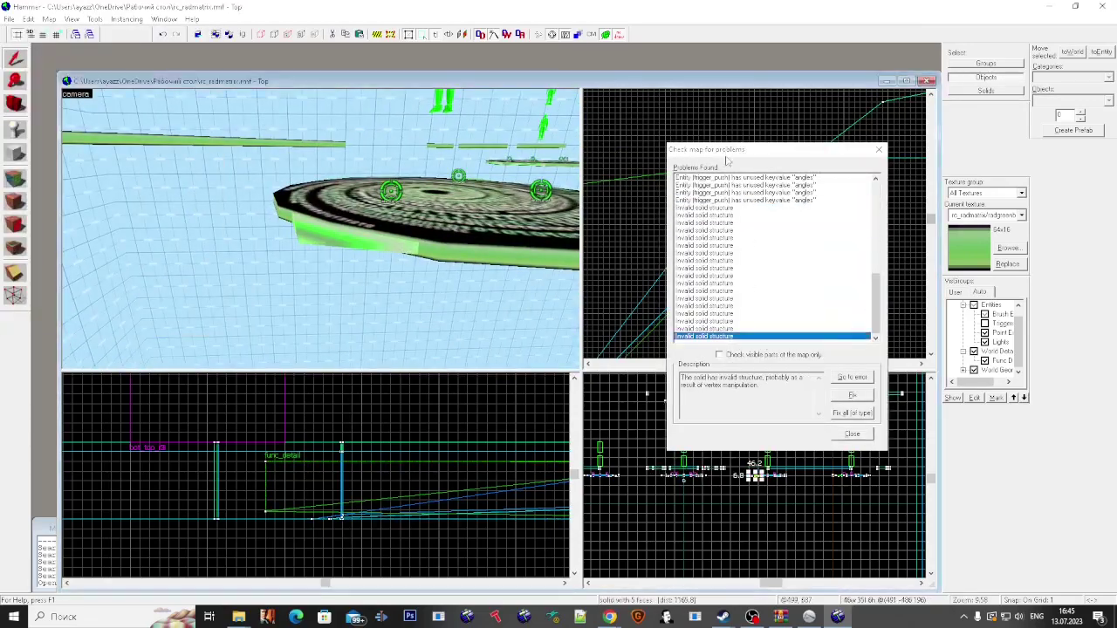
{"action": "left_click", "coordinate": [878, 150]}
Step: Delete the faulty solid at the spiral platform's rim
{"action": "key", "text": "z"}
{"action": "key", "text": "s"}
{"action": "left_click", "coordinate": [321, 228]}
{"action": "key", "text": "w"}
{"action": "key", "text": "Delete"}
{"action": "key", "text": "super"}
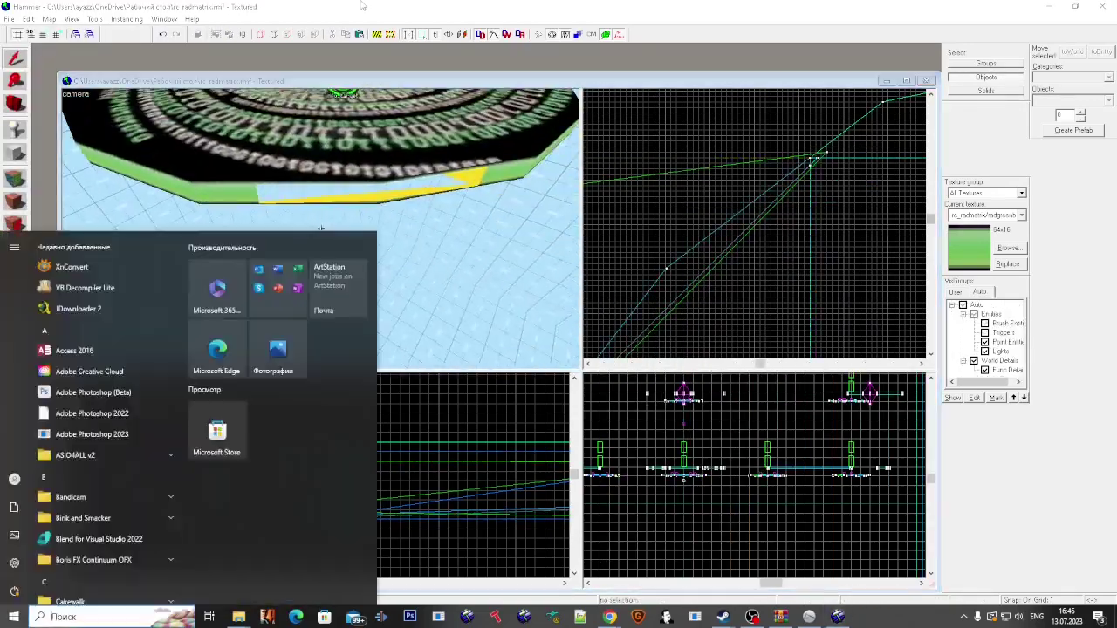
{"action": "key", "text": "super"}
Step: Select the platform solid beside the removed piece and clip it along the rim's diagonal edge
{"action": "left_click", "coordinate": [321, 229]}
{"action": "key", "text": "s"}
{"action": "key", "text": "z"}
{"action": "key", "text": "shift+x"}
{"action": "scroll", "coordinate": [805, 172], "scroll_direction": "down", "scroll_amount": 5}
{"action": "scroll", "coordinate": [705, 271], "scroll_direction": "up", "scroll_amount": 3}
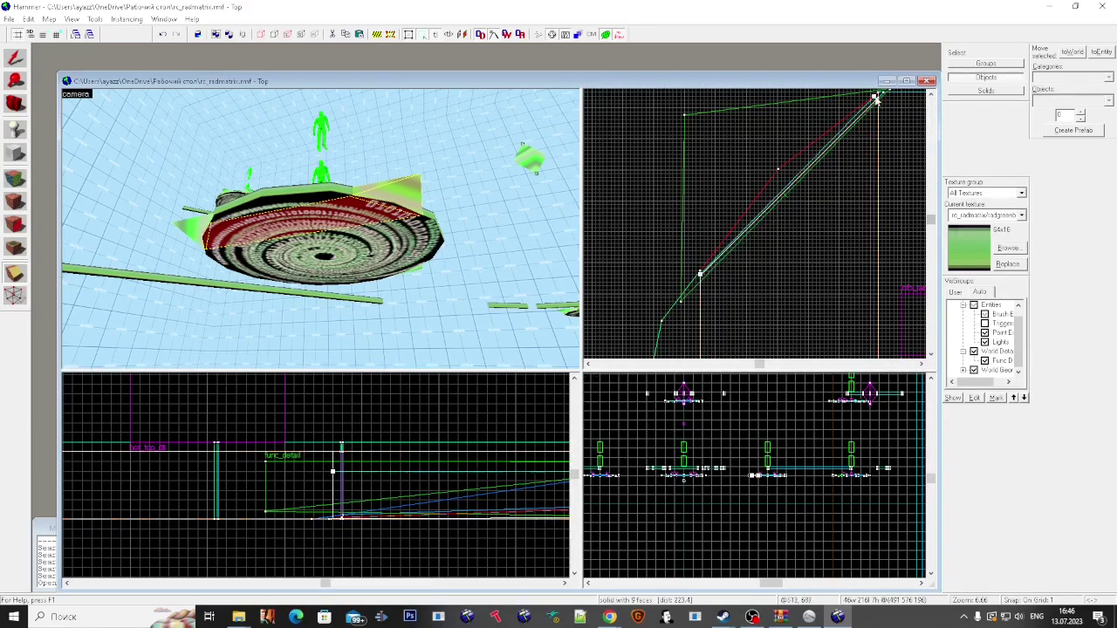
{"action": "key", "text": "shift+x"}
{"action": "left_click_drag", "start_coordinate": [701, 275], "coordinate": [807, 166]}
{"action": "scroll", "coordinate": [803, 137], "scroll_direction": "down", "scroll_amount": 6}
{"action": "key", "text": "Return"}
{"action": "scroll", "coordinate": [812, 288], "scroll_direction": "up", "scroll_amount": 6}
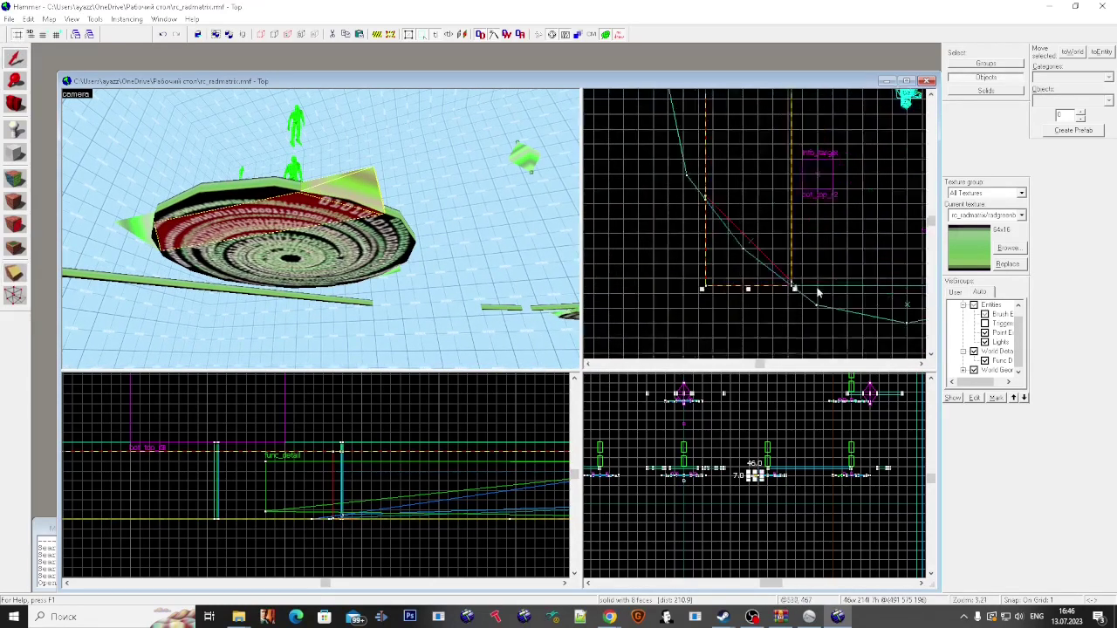
Step: Try to clip the same platform solid along the diagonal at its opposite end
{"action": "key", "text": "shift+x"}
{"action": "left_click_drag", "start_coordinate": [606, 104], "coordinate": [669, 158]}
{"action": "scroll", "coordinate": [780, 283], "scroll_direction": "up", "scroll_amount": 3}
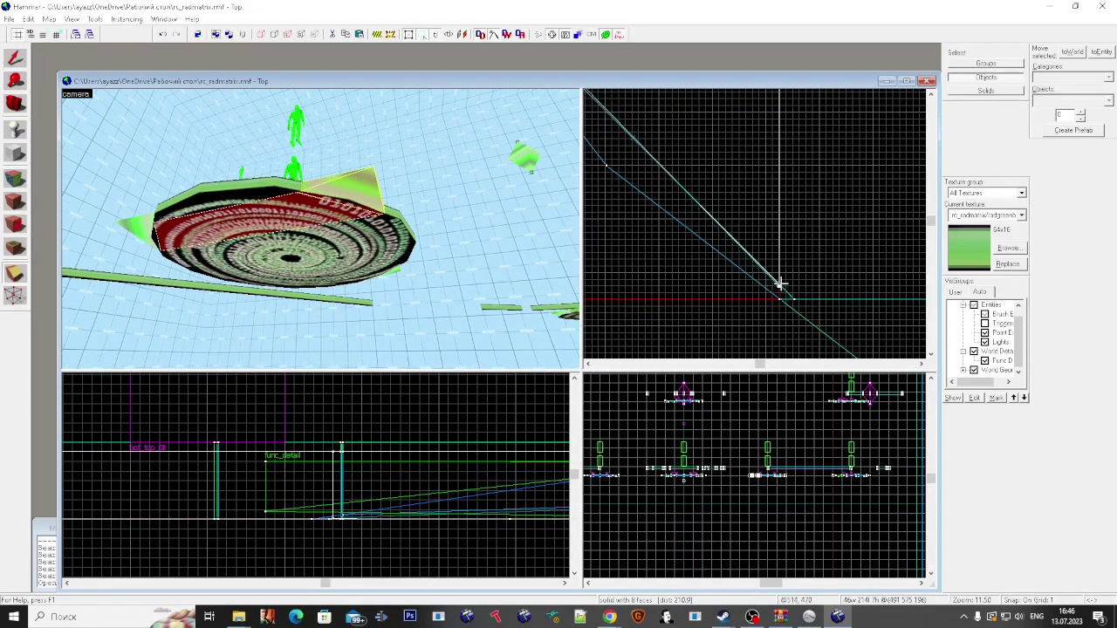
{"action": "key", "text": "w"}
{"action": "key", "text": "super"}
{"action": "key", "text": "super"}
{"action": "scroll", "coordinate": [773, 279], "scroll_direction": "down", "scroll_amount": 6}
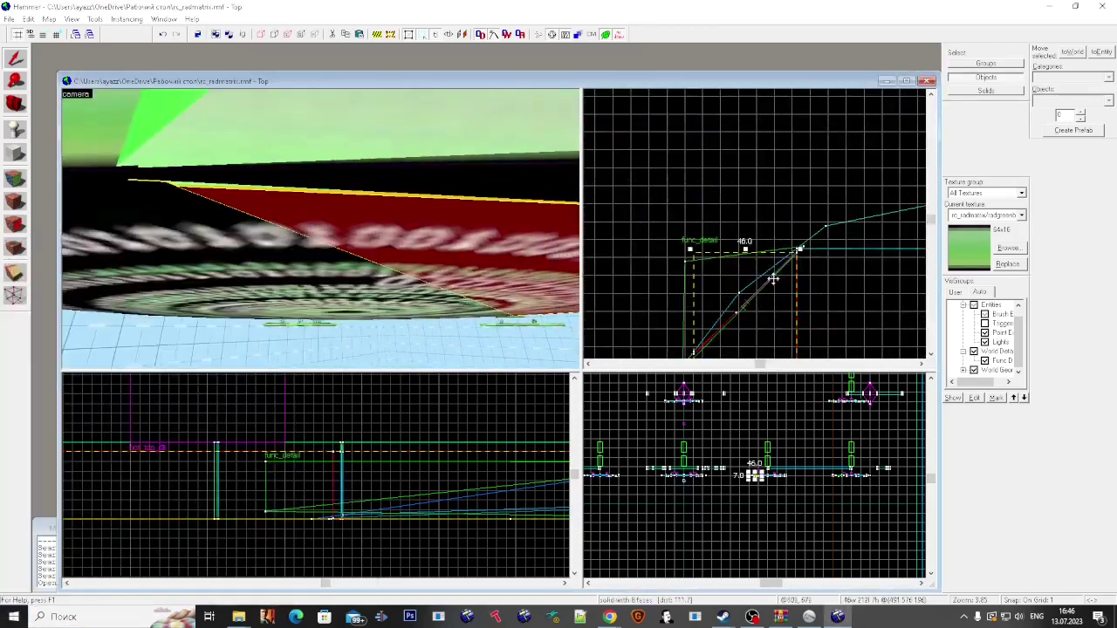
Step: Examine the clipped solid's corner vertices and select the spiral platform's solids
{"action": "key", "text": "shift+v"}
{"action": "scroll", "coordinate": [789, 248], "scroll_direction": "up", "scroll_amount": 6}
{"action": "left_click", "coordinate": [788, 246]}
{"action": "scroll", "coordinate": [792, 218], "scroll_direction": "down", "scroll_amount": 5}
{"action": "scroll", "coordinate": [678, 316], "scroll_direction": "up", "scroll_amount": 2}
{"action": "left_click", "coordinate": [314, 281]}
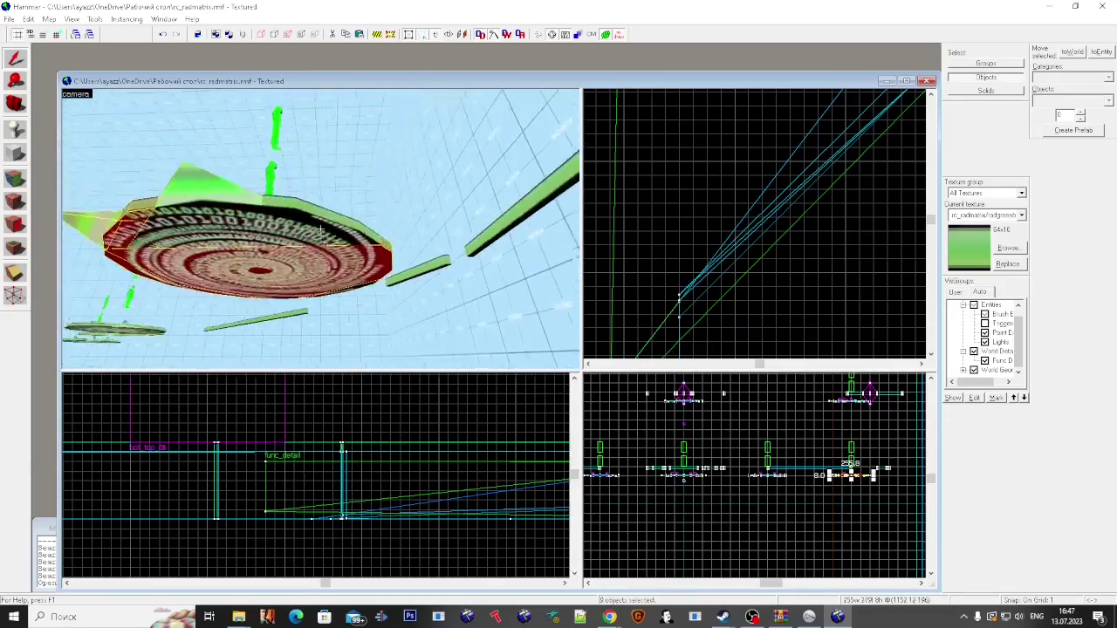
{"action": "key", "text": "z"}
Step: Close the edited map and reopen rc_radmatrix.rmf to review its platforms
{"action": "left_click", "coordinate": [8, 19]}
{"action": "left_click", "coordinate": [28, 59]}
{"action": "left_click", "coordinate": [566, 346]}
{"action": "left_click", "coordinate": [8, 20]}
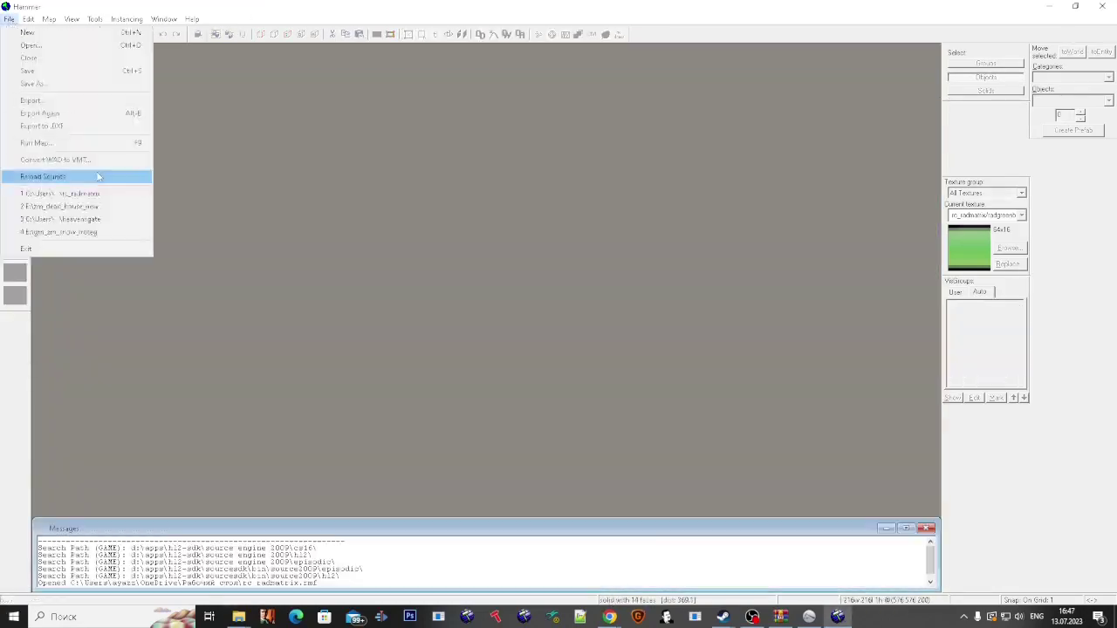
{"action": "left_click", "coordinate": [99, 177]}
{"action": "key", "text": "z"}
{"action": "key", "text": "w"}
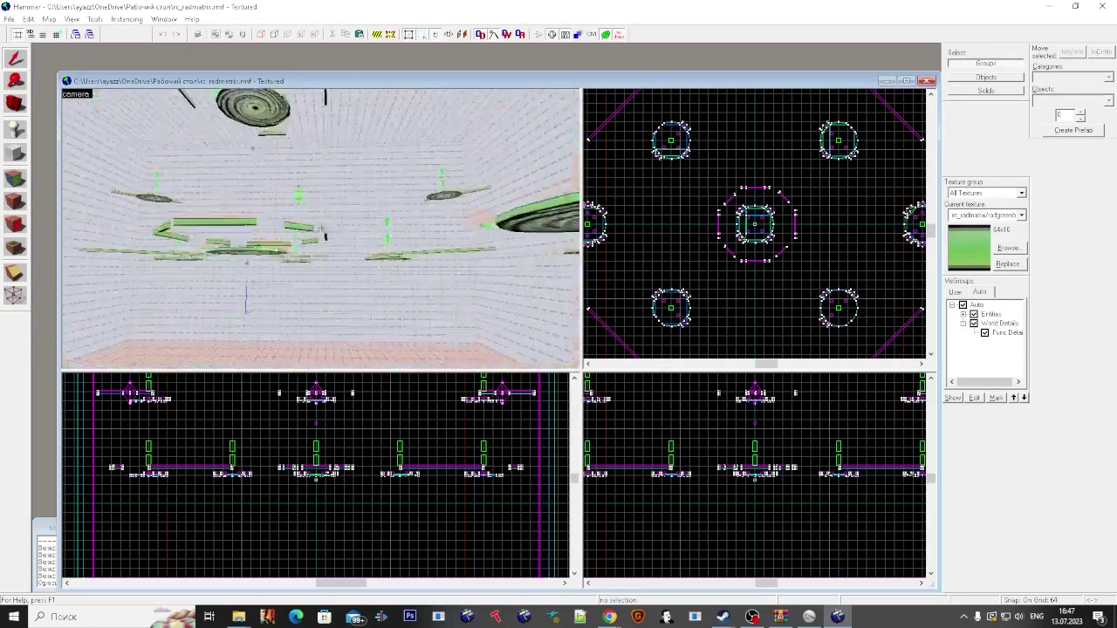
{"action": "key", "text": "s"}
{"action": "key", "text": "z"}
Step: Switch to the Half-Life Unified SDK Map Decompiler, convert rc_radmatrix2.bsp from the desktop and close the decompiler
{"action": "left_click", "coordinate": [1075, 6]}
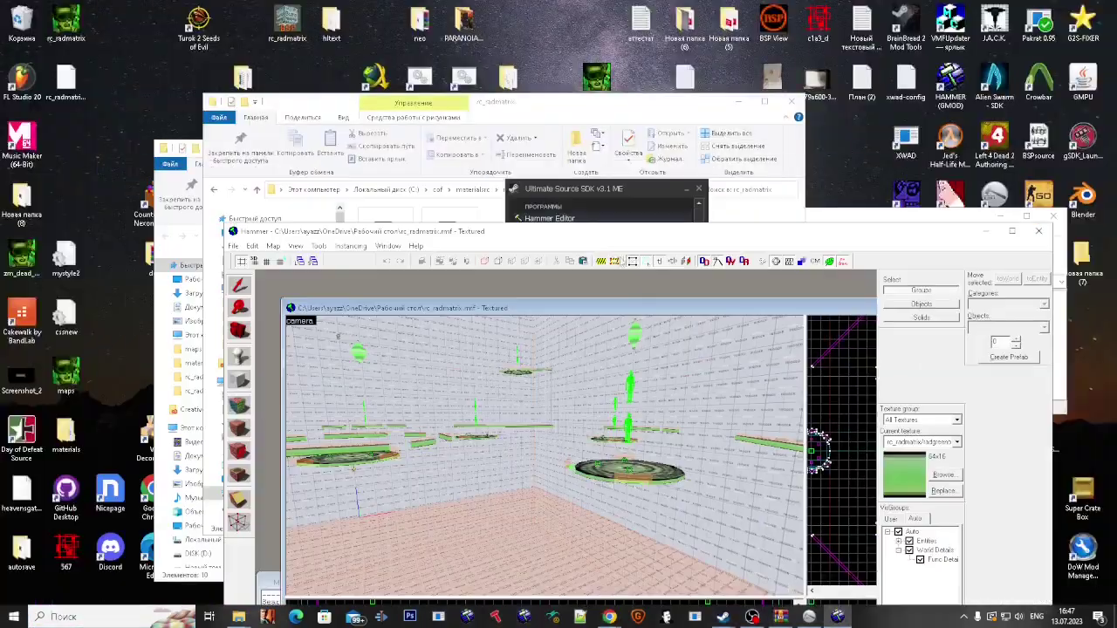
{"action": "left_click", "coordinate": [695, 621]}
{"action": "left_click", "coordinate": [120, 86]}
{"action": "left_click", "coordinate": [136, 104]}
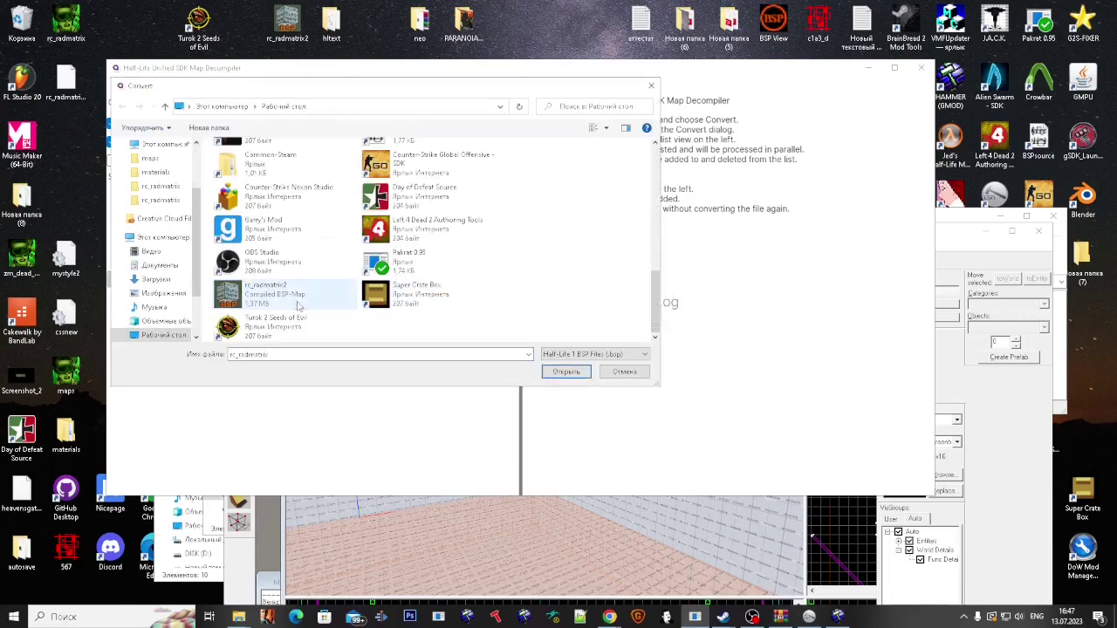
{"action": "double_click", "coordinate": [299, 305]}
{"action": "left_click", "coordinate": [921, 67]}
Step: Launch J.A.C.K. and open the decompiled rc_radmatrix2.map from the folder Новая папка (8)
{"action": "double_click", "coordinate": [994, 22]}
{"action": "left_click", "coordinate": [45, 147]}
{"action": "left_click", "coordinate": [68, 176]}
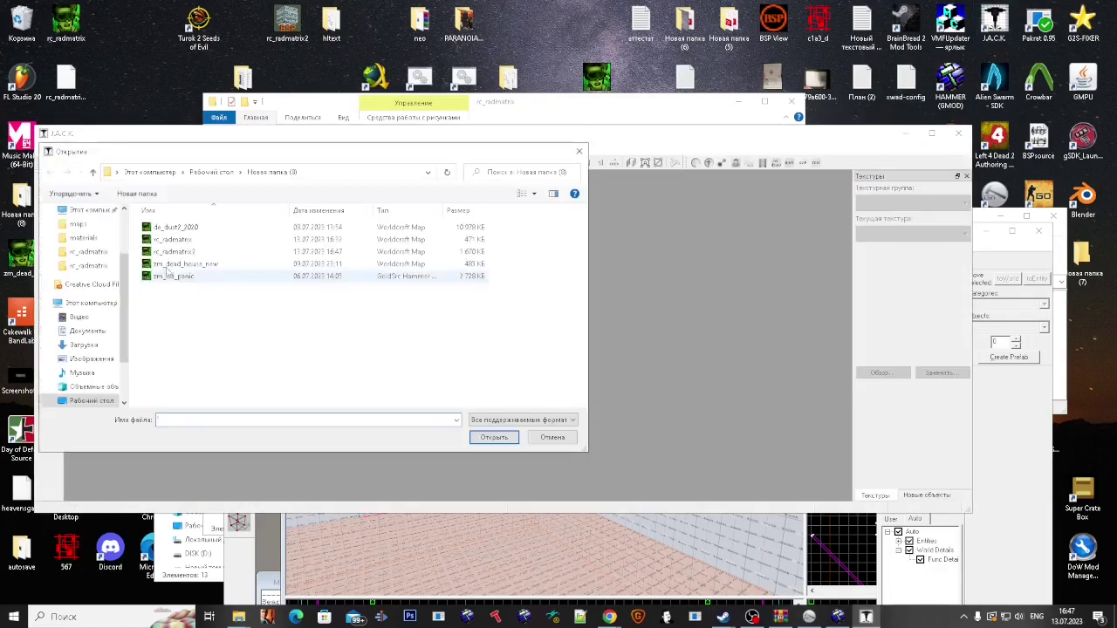
{"action": "double_click", "coordinate": [170, 274]}
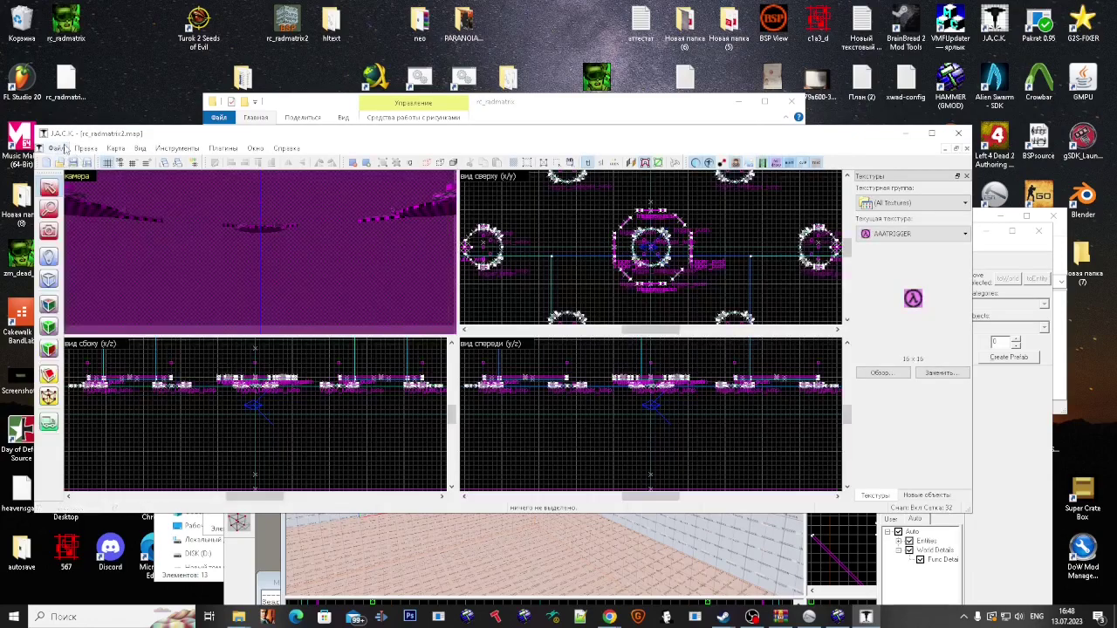
Step: Save the map to the desktop as red2 in Half-Life RMF format and close J.A.C.K
{"action": "left_click", "coordinate": [57, 148]}
{"action": "left_click", "coordinate": [77, 217]}
{"action": "left_click", "coordinate": [294, 413]}
{"action": "left_click", "coordinate": [294, 431]}
{"action": "left_click", "coordinate": [279, 396]}
{"action": "type", "text": "red2"}
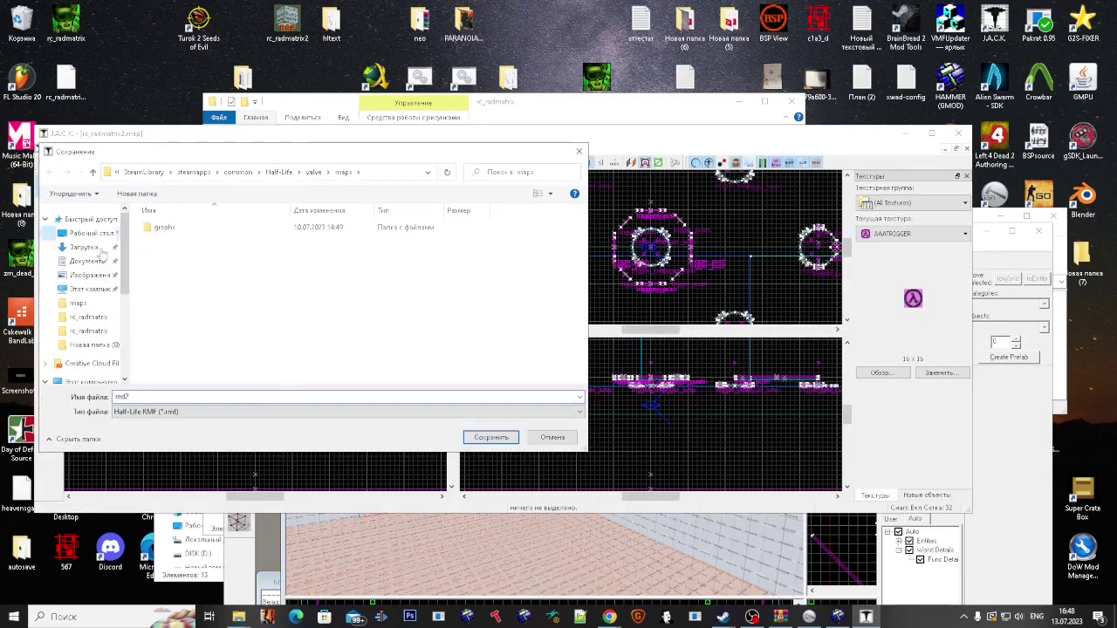
{"action": "left_click", "coordinate": [491, 436]}
{"action": "left_click", "coordinate": [957, 134]}
Step: Switch back to Hammer, close rc_radmatrix.rmf and open red2.rmf in the maximized window
{"action": "left_click", "coordinate": [233, 246]}
{"action": "left_click", "coordinate": [249, 271]}
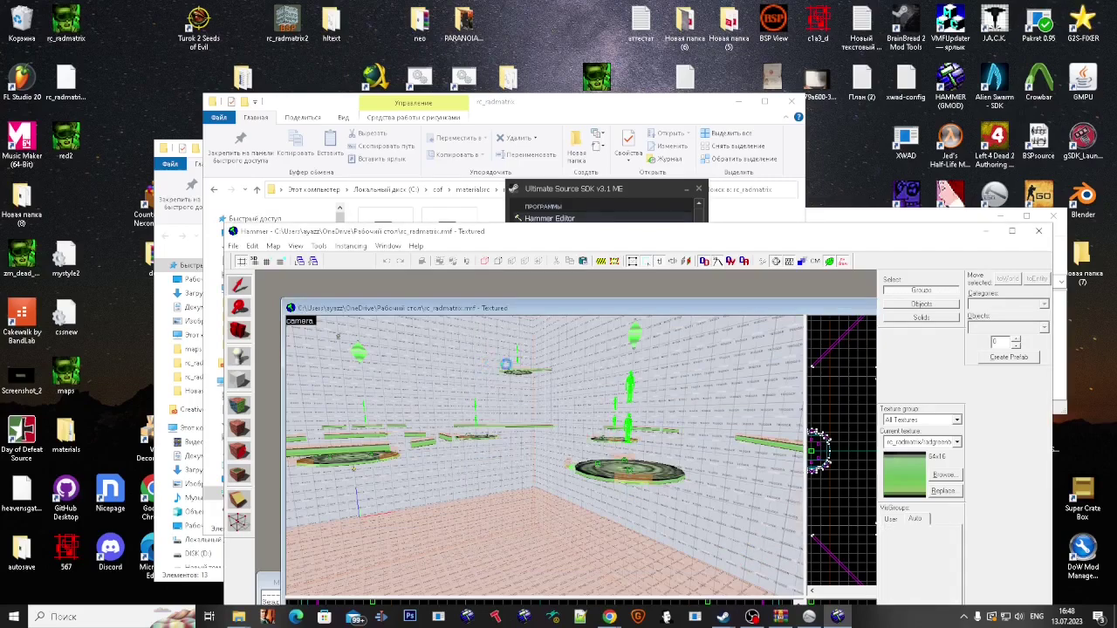
{"action": "left_click", "coordinate": [233, 245]}
{"action": "left_click", "coordinate": [375, 389]}
{"action": "double_click", "coordinate": [523, 231]}
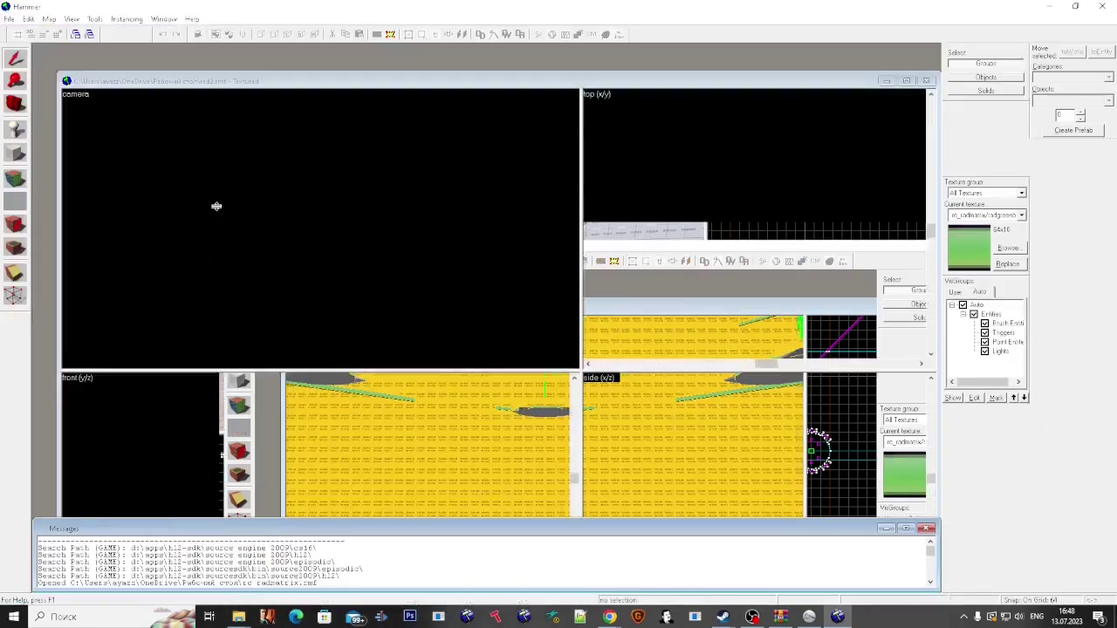
Step: Replace every exact match of the +0RADGRNSCROLL texture with rc_radmatrix/radgrnscroll throughout the map
{"action": "key", "text": "z"}
{"action": "key", "text": "z"}
{"action": "left_click", "coordinate": [15, 181]}
{"action": "left_click", "coordinate": [301, 187]}
{"action": "left_click", "coordinate": [610, 327]}
{"action": "left_click", "coordinate": [615, 256]}
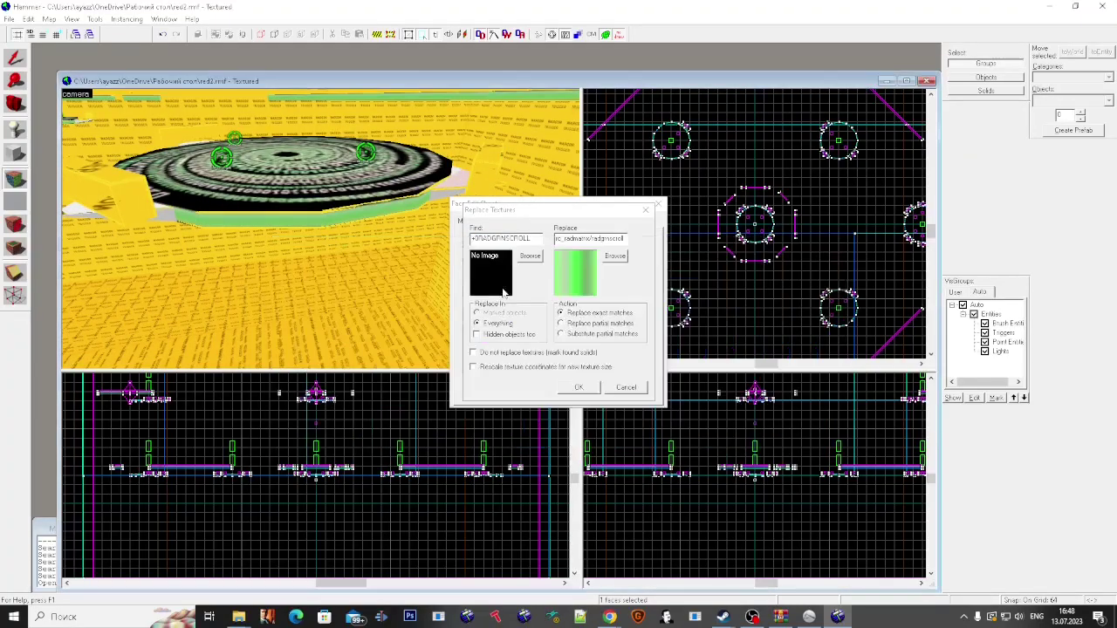
{"action": "key", "text": "Return"}
Step: Delete the two trigger brushes beside the spiral platform's edge
{"action": "left_click", "coordinate": [321, 228]}
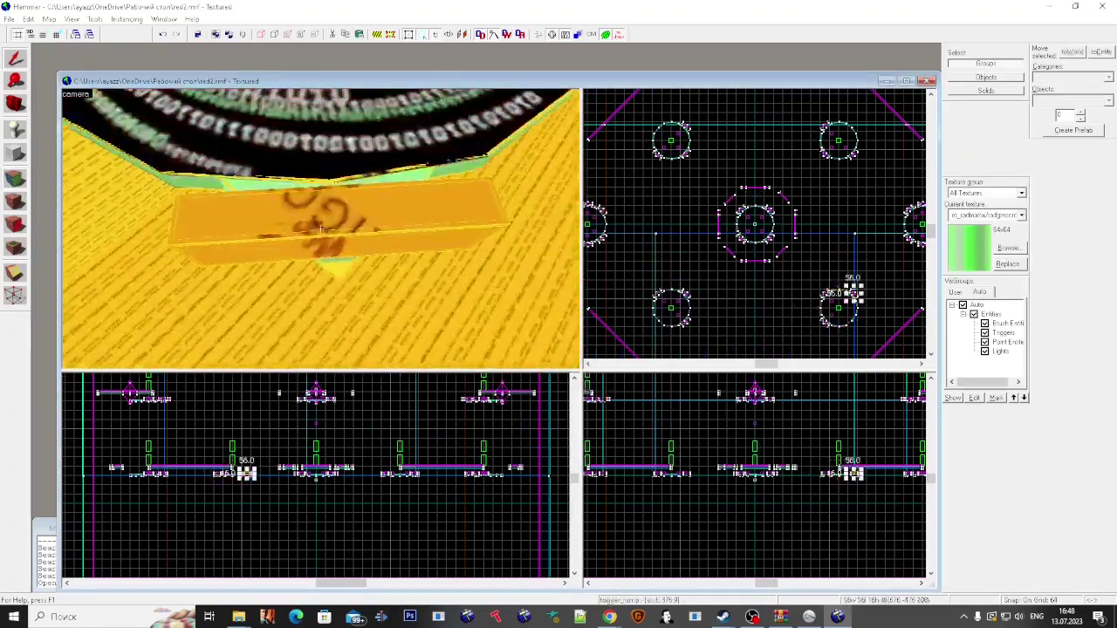
{"action": "key", "text": "Delete"}
{"action": "left_click", "coordinate": [321, 228]}
{"action": "key", "text": "Delete"}
Step: Inspect the spiral platform's disc and the texture alignment of its rim face in red2.rmf
{"action": "left_click", "coordinate": [321, 229]}
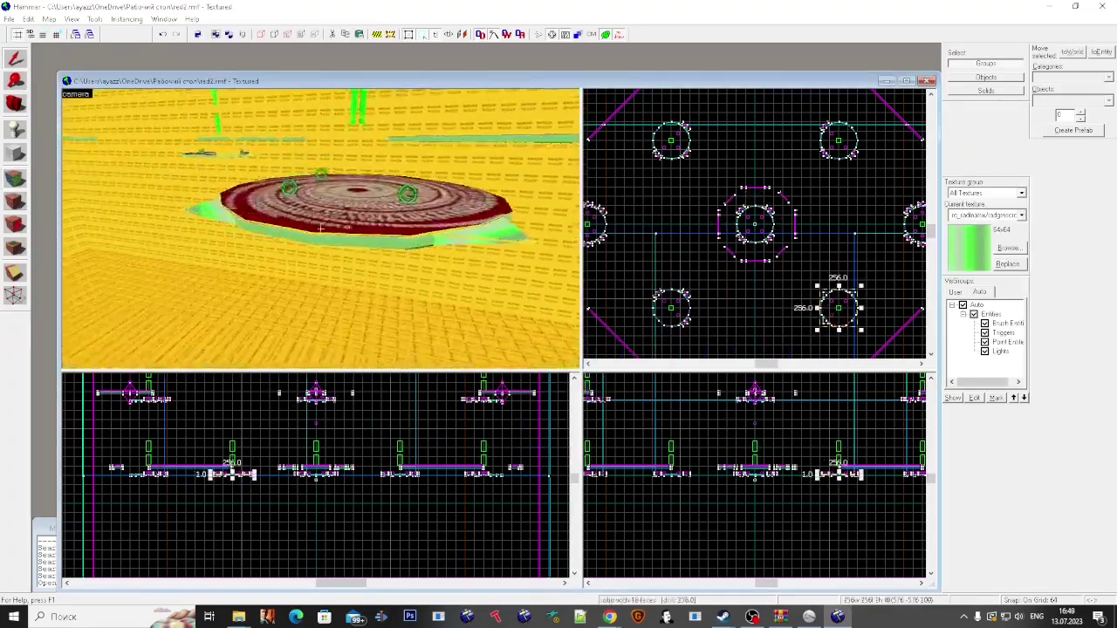
{"action": "key", "text": "z"}
{"action": "left_click", "coordinate": [379, 201]}
{"action": "key", "text": "shift+a"}
{"action": "left_click", "coordinate": [321, 184]}
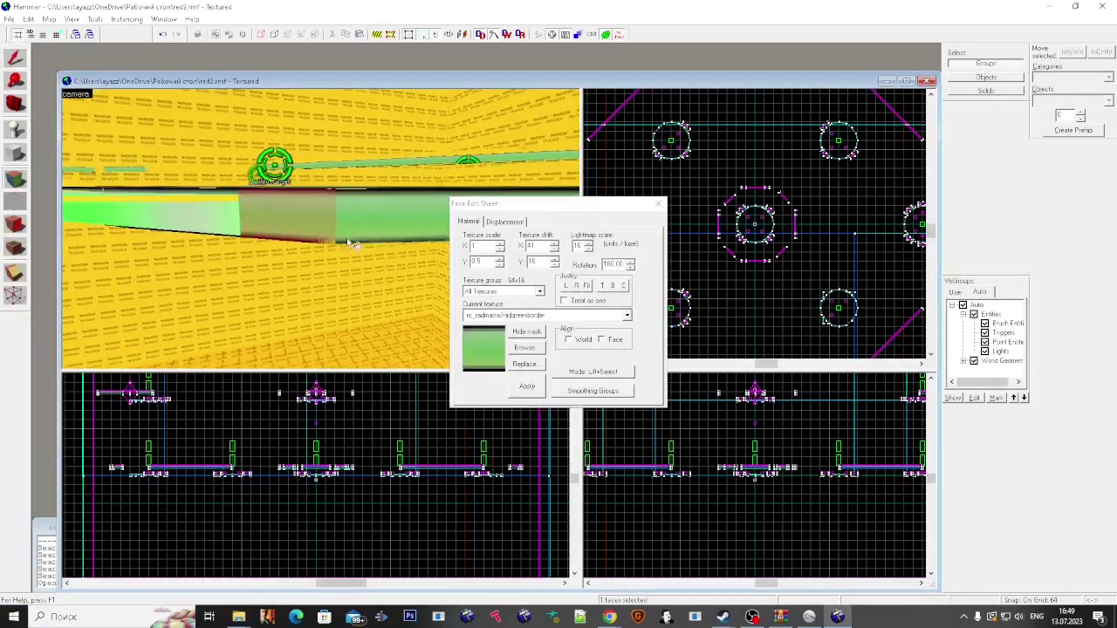
{"action": "key", "text": "d"}
{"action": "key", "text": "z"}
{"action": "key", "text": "w"}
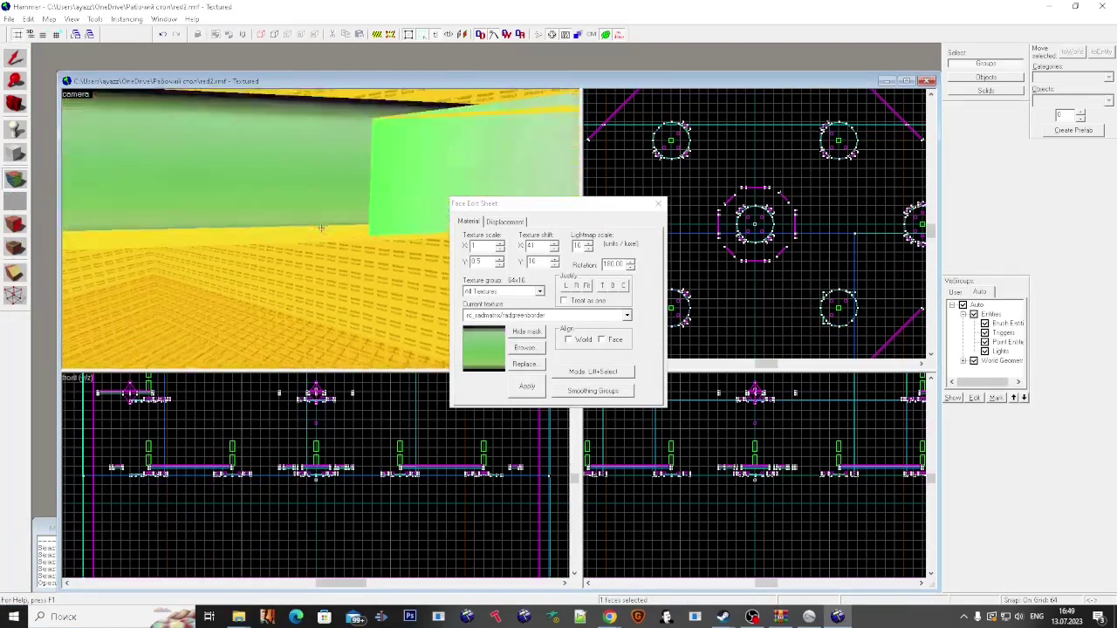
Step: Reduce the grid size to 4 and move the spiral platform's 1-unit-thick bottom disc down 4 units
{"action": "key", "text": "s"}
{"action": "key", "text": "z"}
{"action": "key", "text": "shift+s"}
{"action": "left_click", "coordinate": [336, 176]}
{"action": "scroll", "coordinate": [843, 489], "scroll_direction": "up", "scroll_amount": 20}
{"action": "key", "text": "bracketleft"}
{"action": "key", "text": "bracketleft"}
{"action": "key", "text": "bracketleft"}
{"action": "key", "text": "bracketleft"}
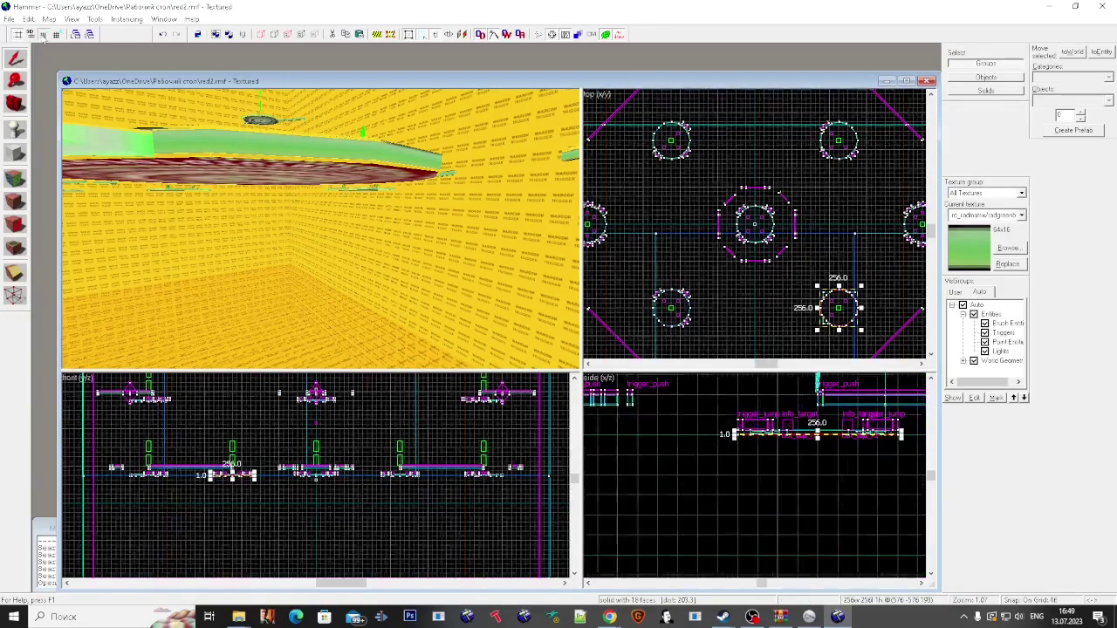
{"action": "left_click_drag", "start_coordinate": [703, 479], "coordinate": [700, 523]}
Step: Check the texture alignment of the platform's green rim and delete the 1-unit-thick spiral disc on top
{"action": "key", "text": "z"}
{"action": "key", "text": "w"}
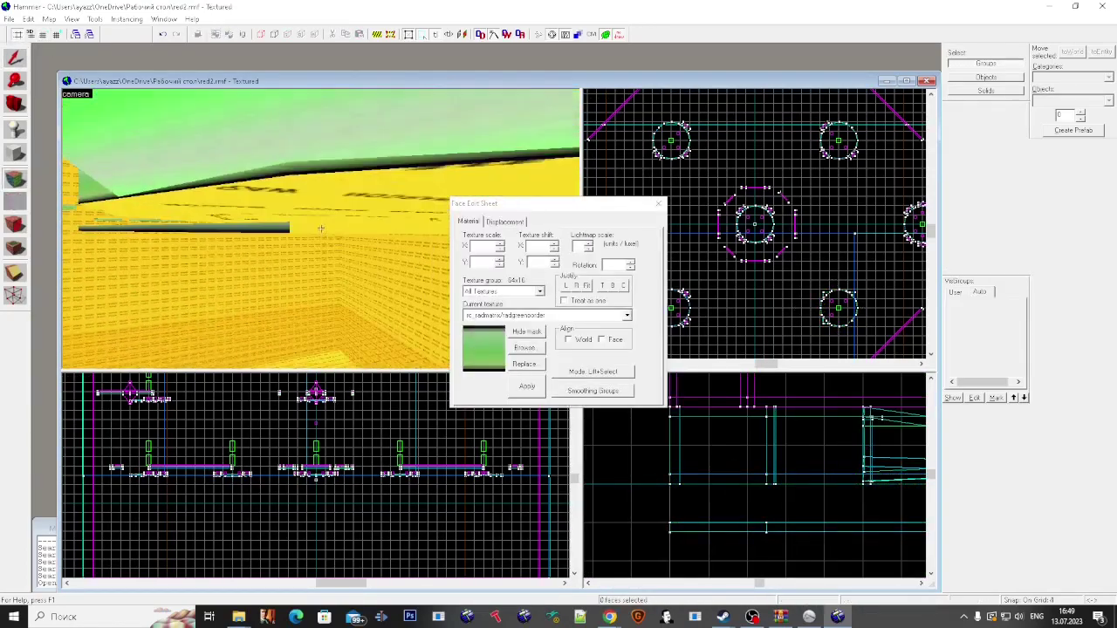
{"action": "key", "text": "w"}
{"action": "key", "text": "s"}
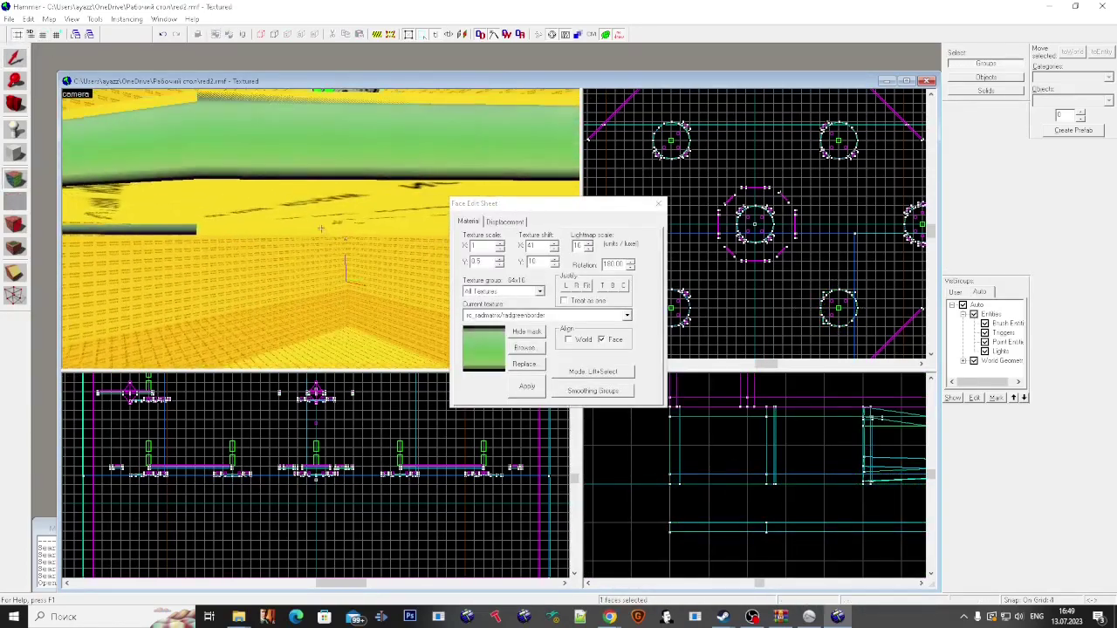
{"action": "key", "text": "s"}
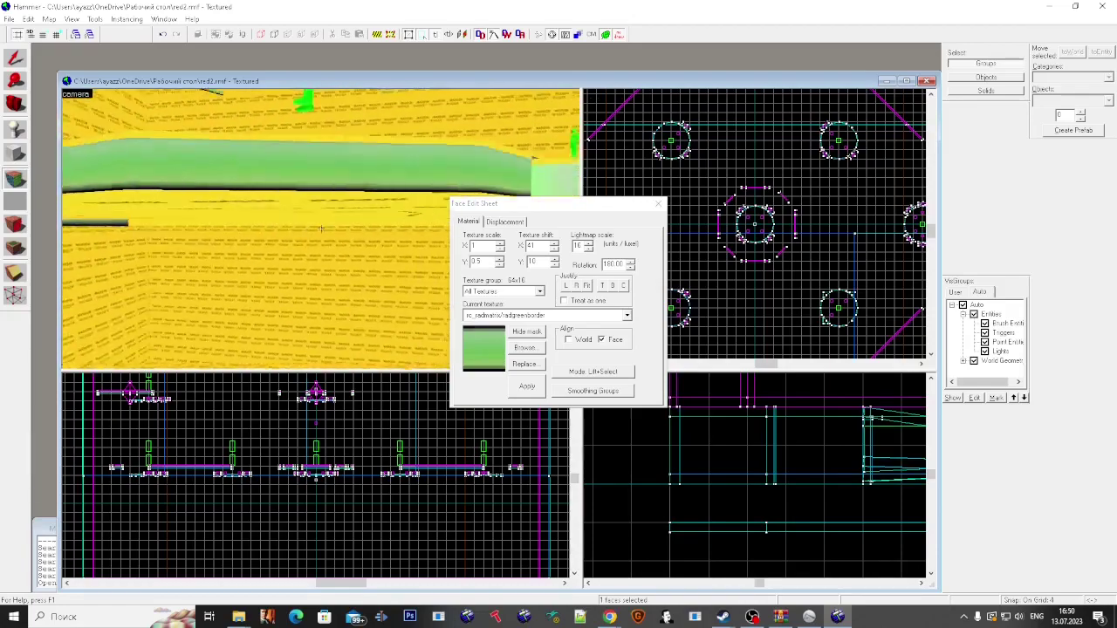
{"action": "key", "text": "w"}
{"action": "key", "text": "s"}
{"action": "key", "text": "shift+s"}
{"action": "key", "text": "z"}
{"action": "left_click", "coordinate": [323, 198]}
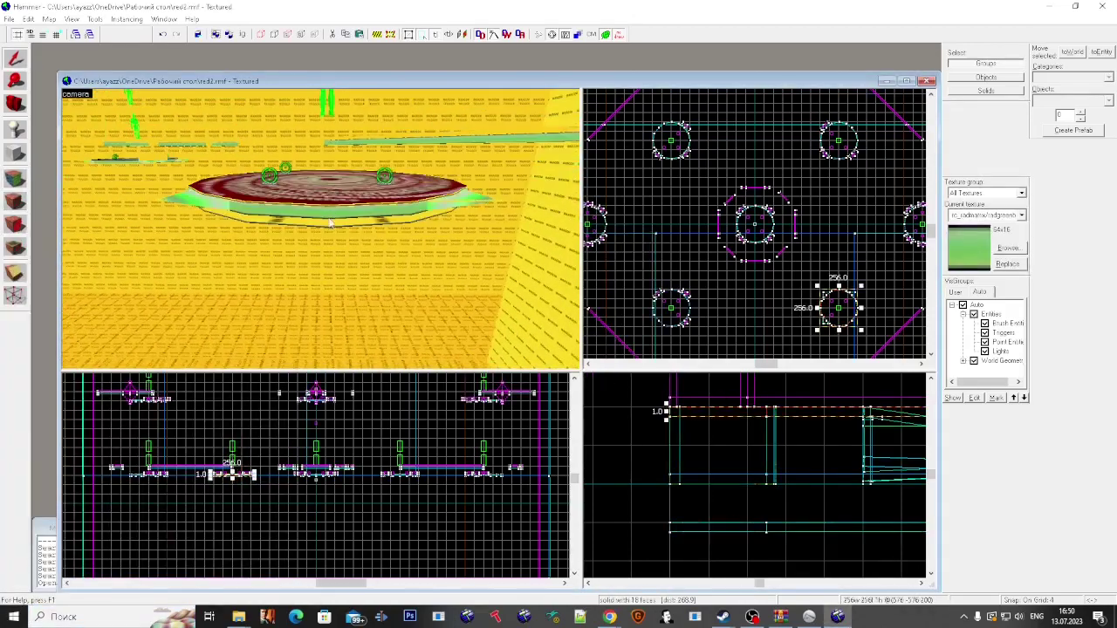
{"action": "key", "text": "Delete"}
Step: Select all the separate wedge and rim solids that make up the body of the spiral platform
{"action": "left_click", "coordinate": [330, 218]}
{"action": "key", "text": "w"}
{"action": "key", "text": "z"}
{"action": "key", "text": "d"}
{"action": "left_click", "coordinate": [321, 227], "text": "ctrl"}
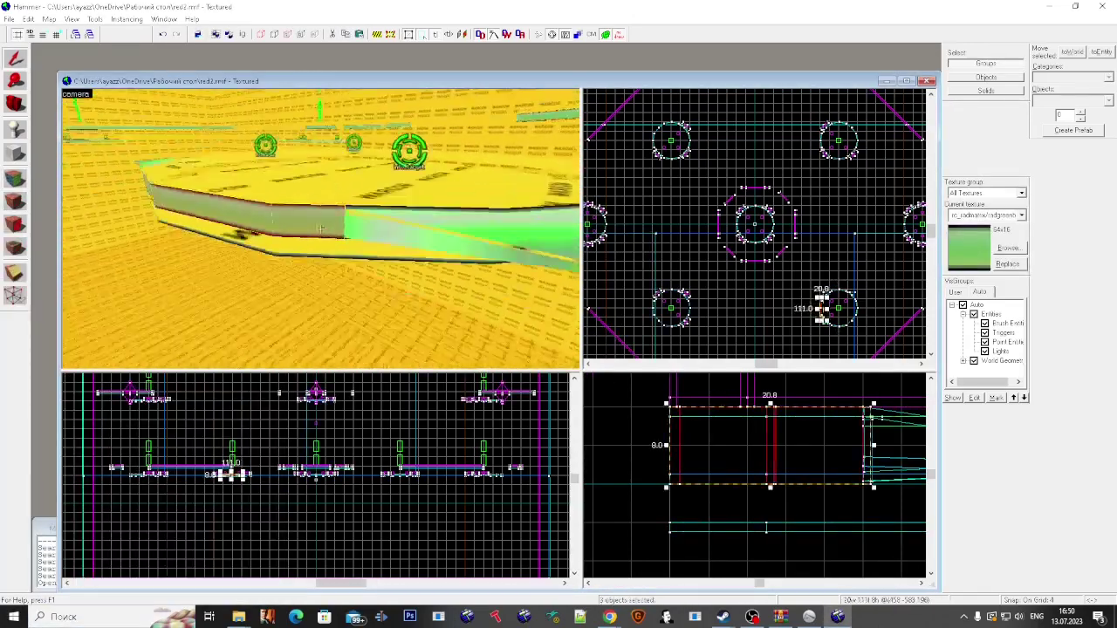
{"action": "left_click", "coordinate": [321, 228], "text": "ctrl"}
{"action": "key", "text": "s"}
{"action": "left_click", "coordinate": [321, 227], "text": "ctrl"}
{"action": "key", "text": "d"}
{"action": "left_click", "coordinate": [321, 228], "text": "ctrl"}
{"action": "left_click", "coordinate": [321, 228], "text": "ctrl"}
{"action": "left_click", "coordinate": [322, 227], "text": "ctrl"}
{"action": "left_click", "coordinate": [321, 228], "text": "ctrl"}
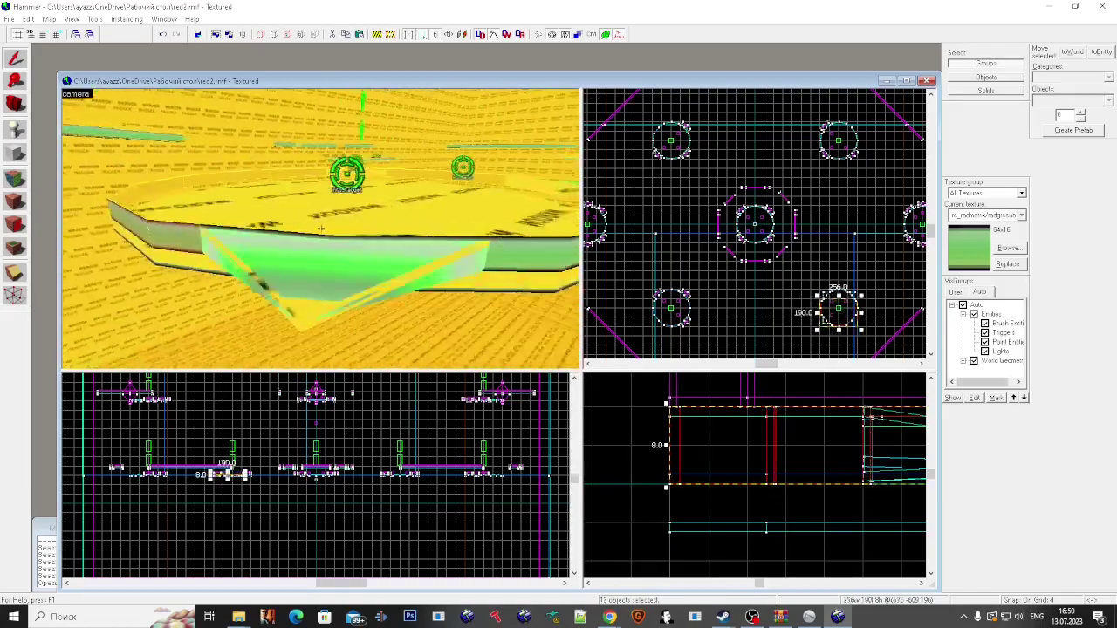
{"action": "key", "text": "w"}
{"action": "left_click", "coordinate": [321, 228], "text": "ctrl"}
{"action": "left_click_drag", "start_coordinate": [321, 229], "coordinate": [321, 229]}
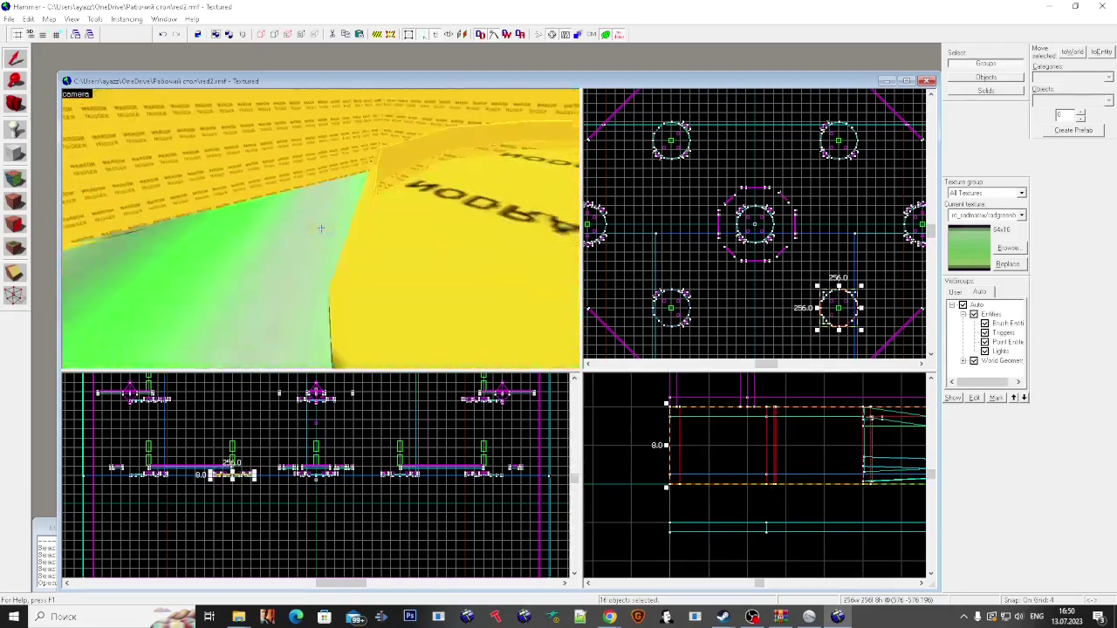
{"action": "left_click", "coordinate": [321, 229], "text": "ctrl"}
{"action": "left_click", "coordinate": [321, 229], "text": "ctrl"}
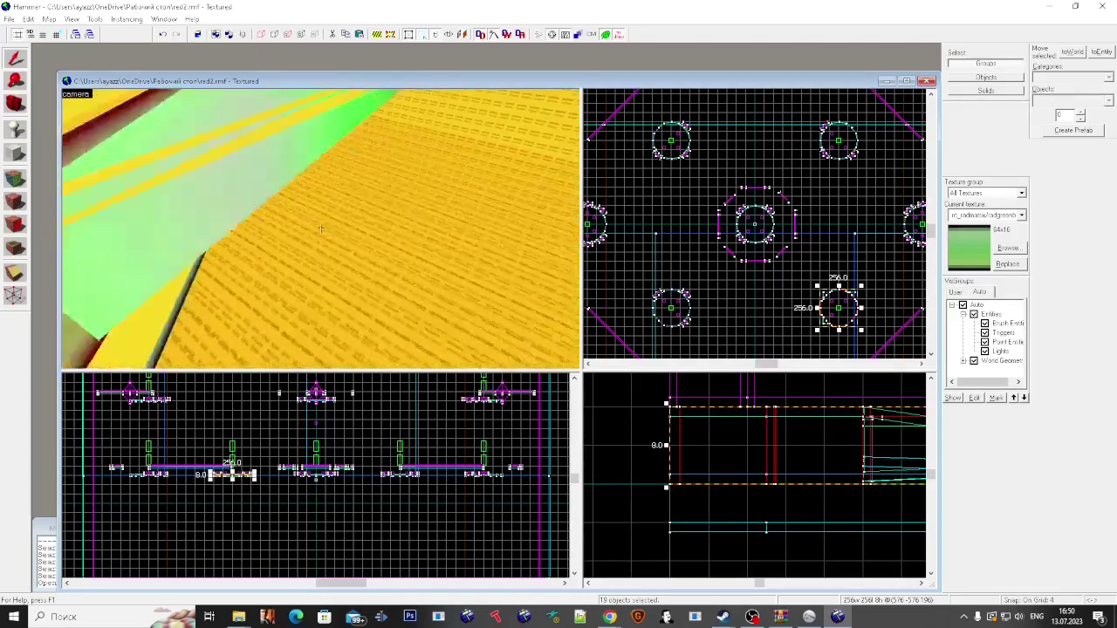
{"action": "key", "text": "s"}
{"action": "left_click", "coordinate": [321, 227], "text": "ctrl"}
{"action": "key", "text": "w"}
{"action": "left_click", "coordinate": [321, 228], "text": "ctrl"}
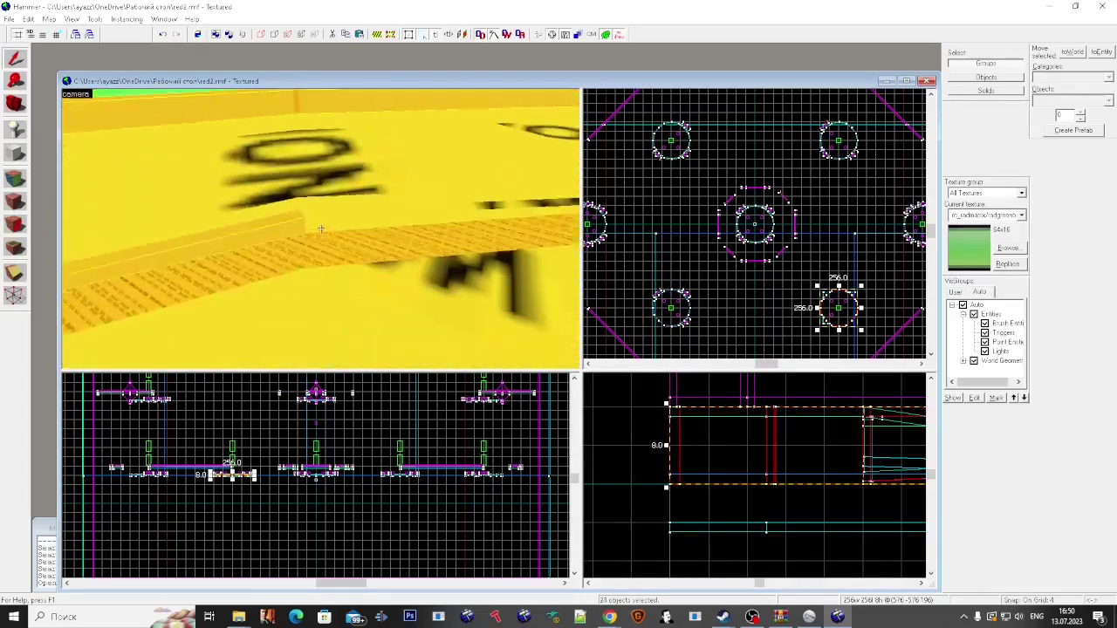
{"action": "left_click", "coordinate": [321, 229], "text": "ctrl"}
{"action": "key", "text": "s"}
{"action": "key", "text": "z"}
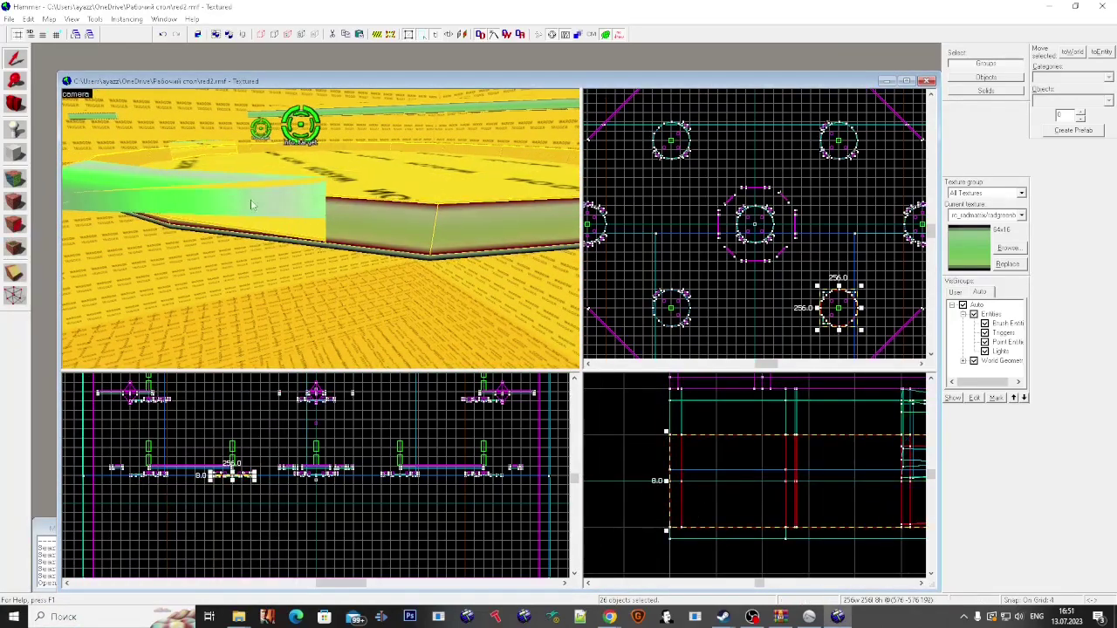
Step: Set the selected rim solids' height to 7 units on a 1-unit grid and tie them to a func_detail entity
{"action": "scroll", "coordinate": [692, 531], "scroll_direction": "up", "scroll_amount": 2}
{"action": "left_click_drag", "start_coordinate": [723, 489], "coordinate": [723, 509]}
{"action": "scroll", "coordinate": [424, 292], "scroll_direction": "up", "scroll_amount": 2}
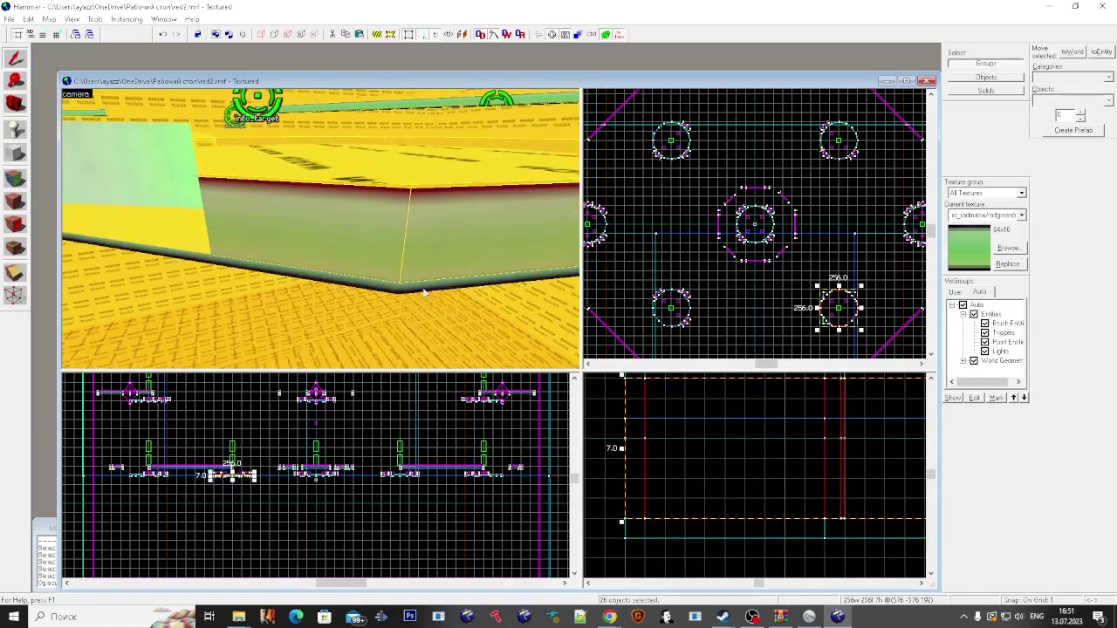
{"action": "key", "text": "ctrl+t"}
{"action": "left_click", "coordinate": [1013, 212]}
{"action": "scroll", "coordinate": [391, 290], "scroll_direction": "down", "scroll_amount": 2}
{"action": "key", "text": "z"}
{"action": "key", "text": "Escape"}
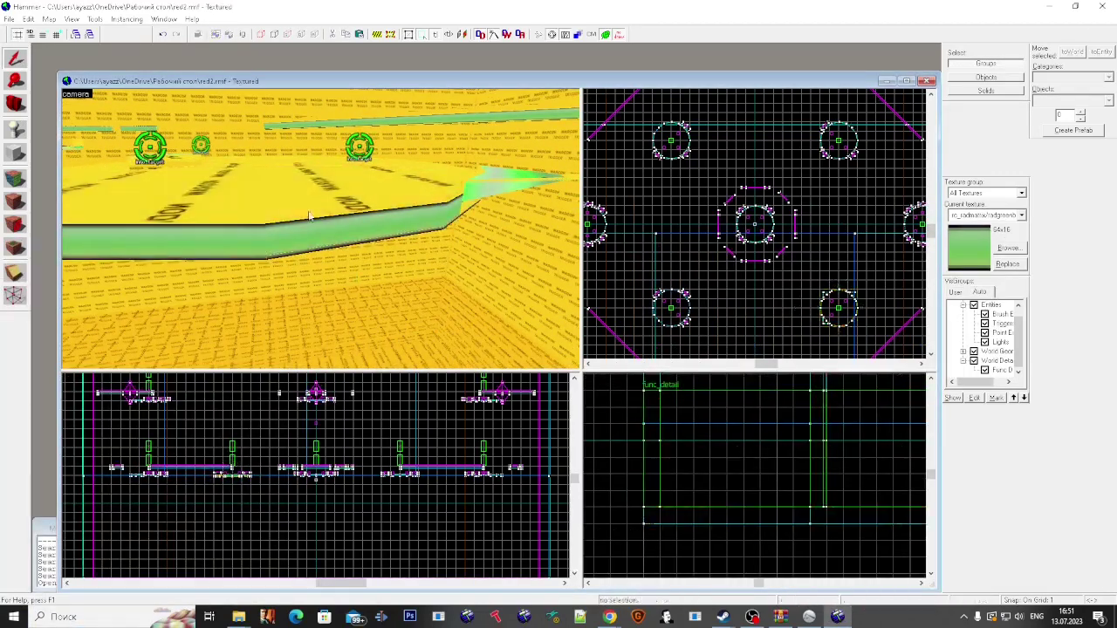
Step: Put the spiral disc back on top of the platform's func_detail rim
{"action": "left_click", "coordinate": [309, 217]}
{"action": "right_click", "coordinate": [715, 486]}
{"action": "left_click", "coordinate": [888, 474]}
{"action": "scroll", "coordinate": [738, 486], "scroll_direction": "down", "scroll_amount": 4}
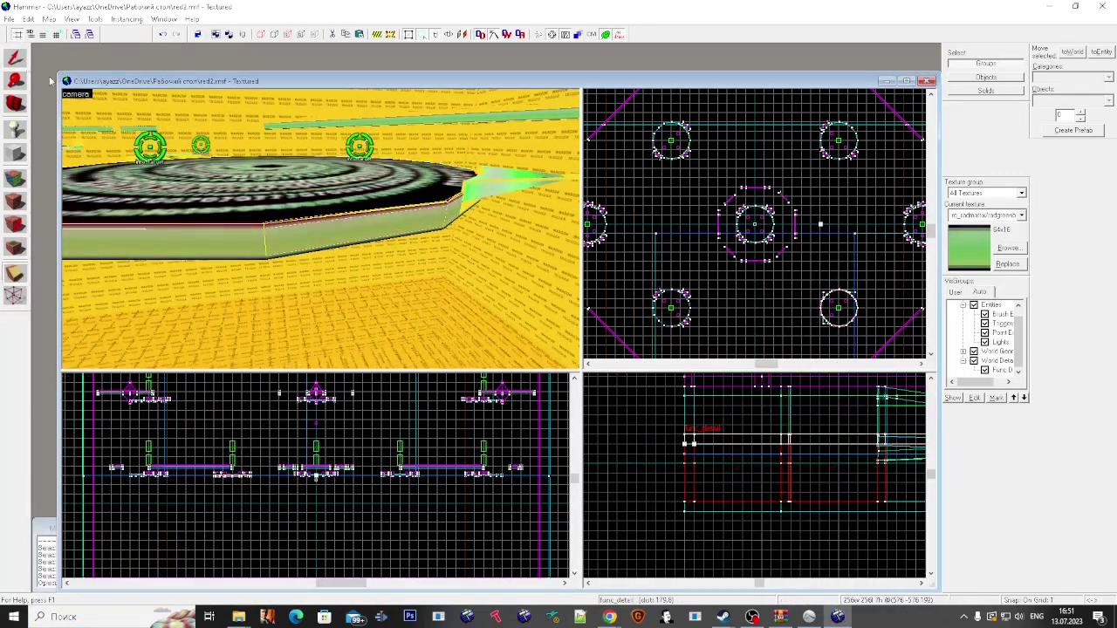
Step: Select the solids of the triangular fin beside the platform's edge and tie them to a func_detail entity
{"action": "left_click", "coordinate": [280, 238]}
{"action": "left_click", "coordinate": [320, 228]}
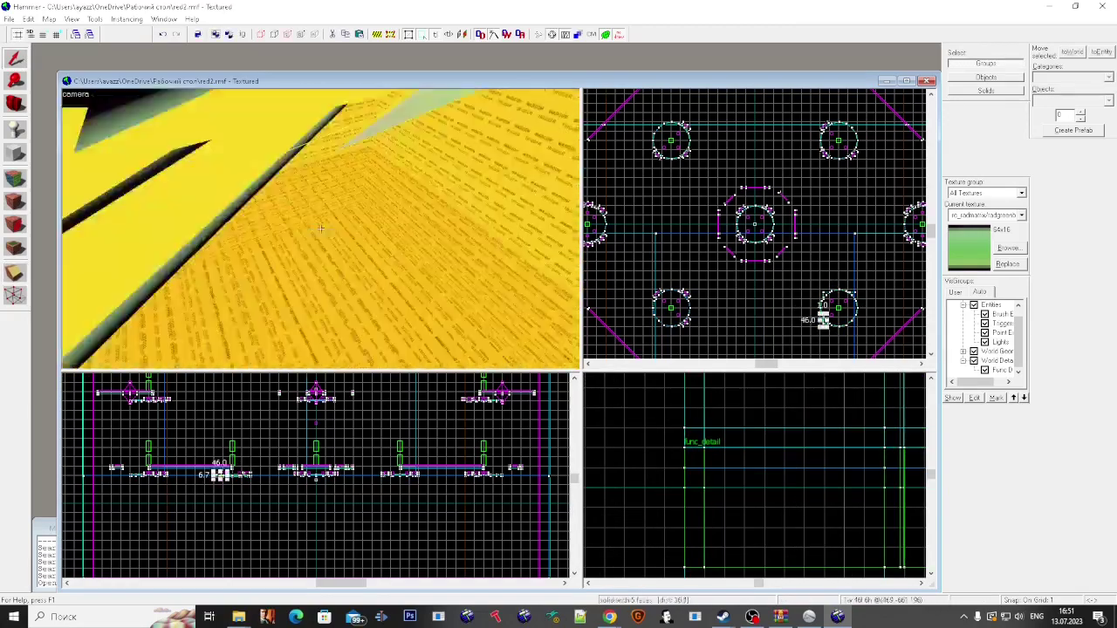
{"action": "key", "text": "s"}
{"action": "key", "text": "w"}
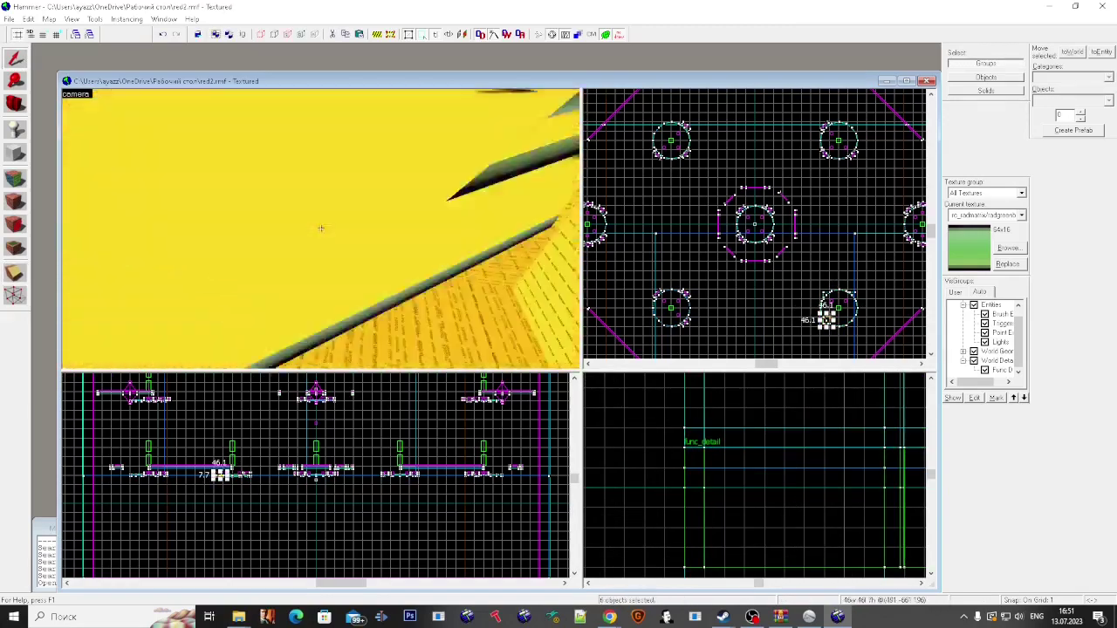
{"action": "key", "text": "z"}
{"action": "key", "text": "ctrl+t"}
{"action": "left_click", "coordinate": [992, 211]}
Step: Adjust the texture scale of the fin's rc_radmatrix/radgrnscroll faces and check the alignment of individual faces
{"action": "key", "text": "shift+a"}
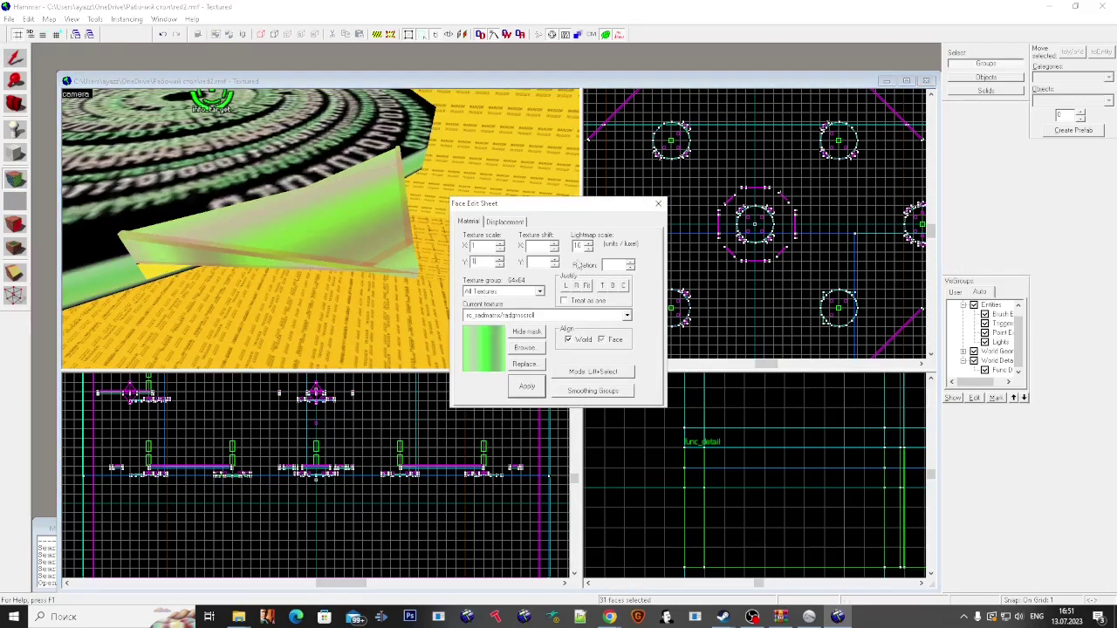
{"action": "key", "text": "z"}
{"action": "key", "text": "s"}
{"action": "key", "text": "shift+s"}
{"action": "left_click", "coordinate": [321, 228]}
{"action": "key", "text": "shift+a"}
{"action": "key", "text": "w"}
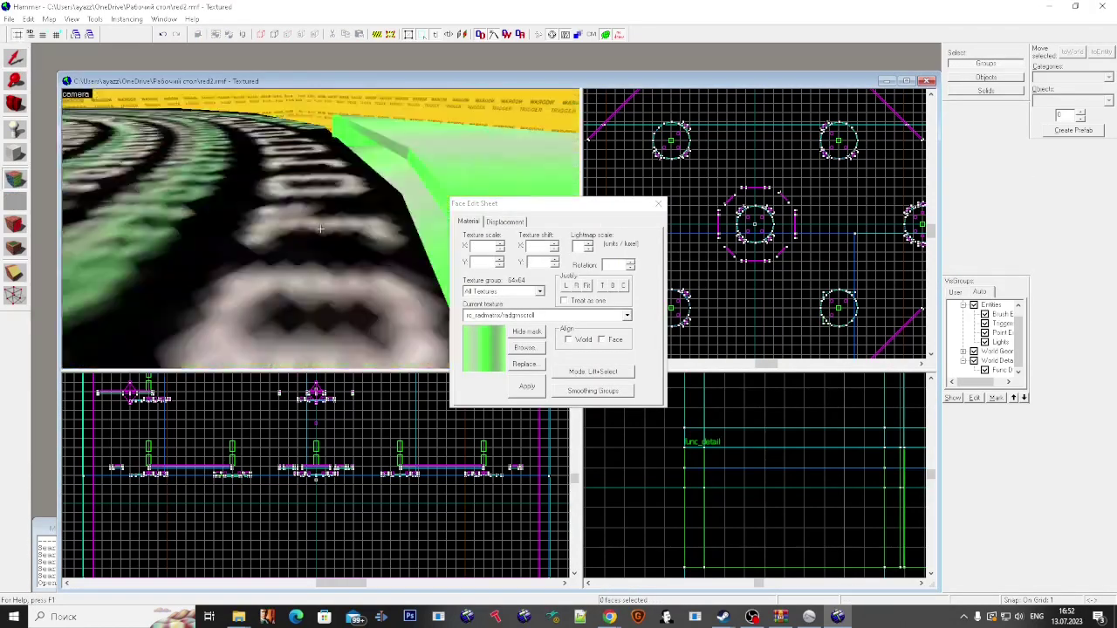
{"action": "left_click", "coordinate": [321, 229]}
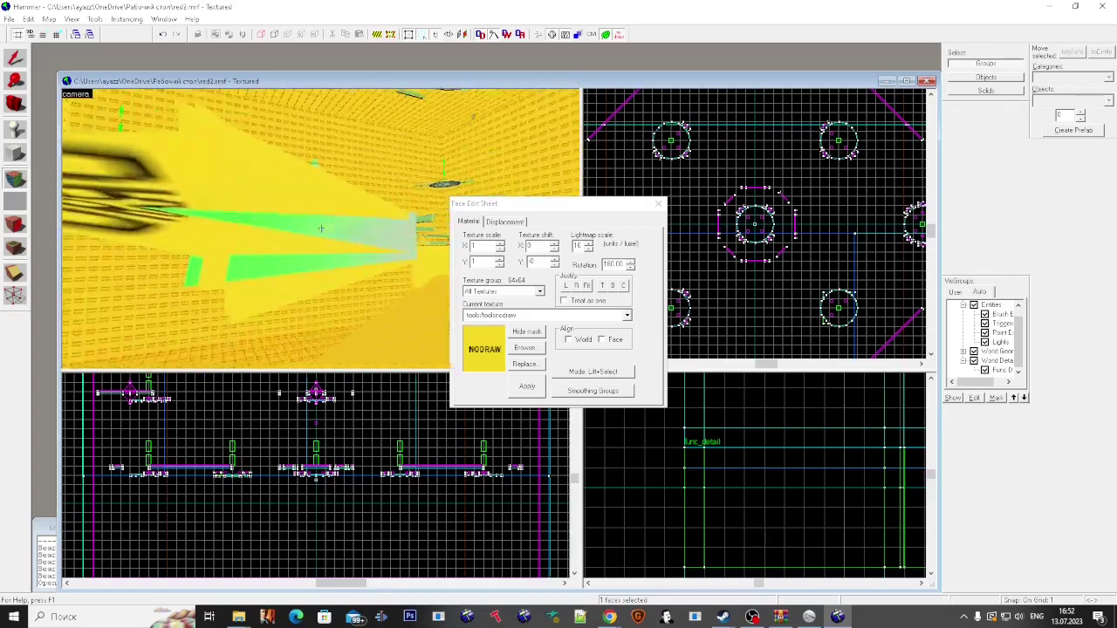
{"action": "key", "text": "s"}
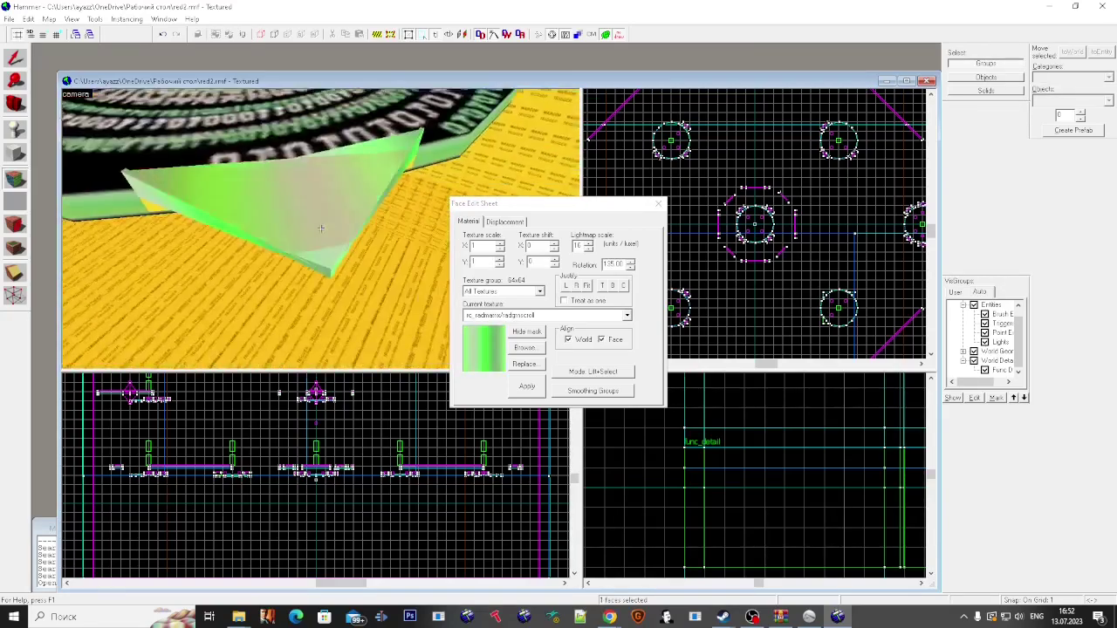
Step: Select the spiral platform's disc and rim parts and delete the leftover solid at its edge
{"action": "key", "text": "s"}
{"action": "key", "text": "shift+s"}
{"action": "left_click", "coordinate": [320, 229]}
{"action": "scroll", "coordinate": [652, 434], "scroll_direction": "down", "scroll_amount": 5}
{"action": "scroll", "coordinate": [653, 433], "scroll_direction": "up", "scroll_amount": 3}
{"action": "left_click", "coordinate": [320, 228]}
{"action": "key", "text": "w"}
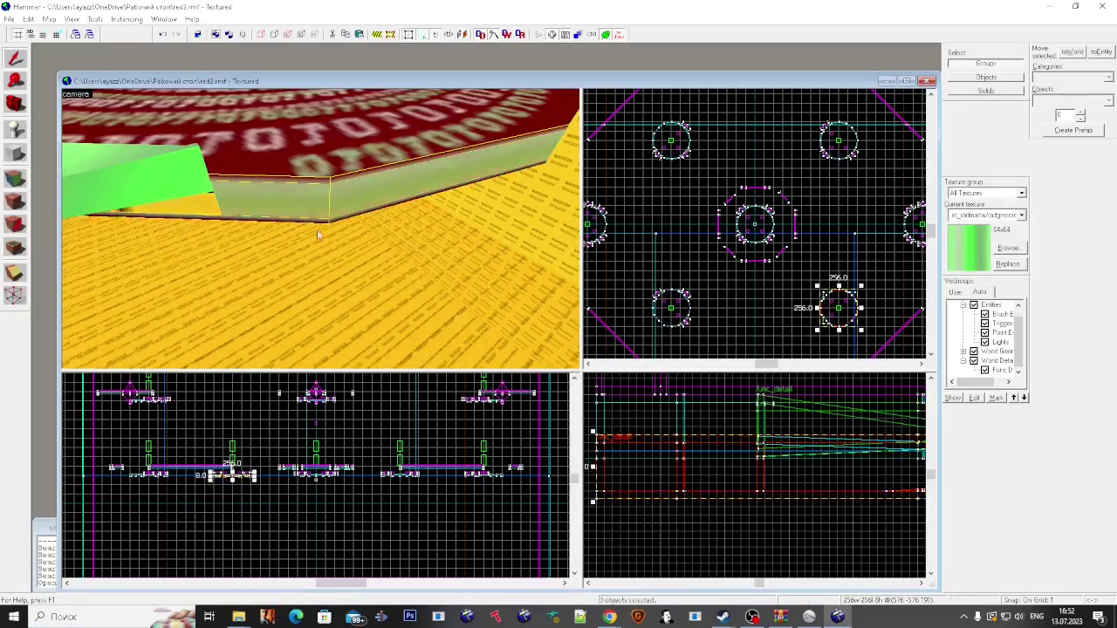
{"action": "left_click", "coordinate": [320, 229]}
{"action": "scroll", "coordinate": [785, 424], "scroll_direction": "up", "scroll_amount": 3}
{"action": "key", "text": "s"}
{"action": "left_click", "coordinate": [321, 228]}
{"action": "key", "text": "Delete"}
{"action": "key", "text": "w"}
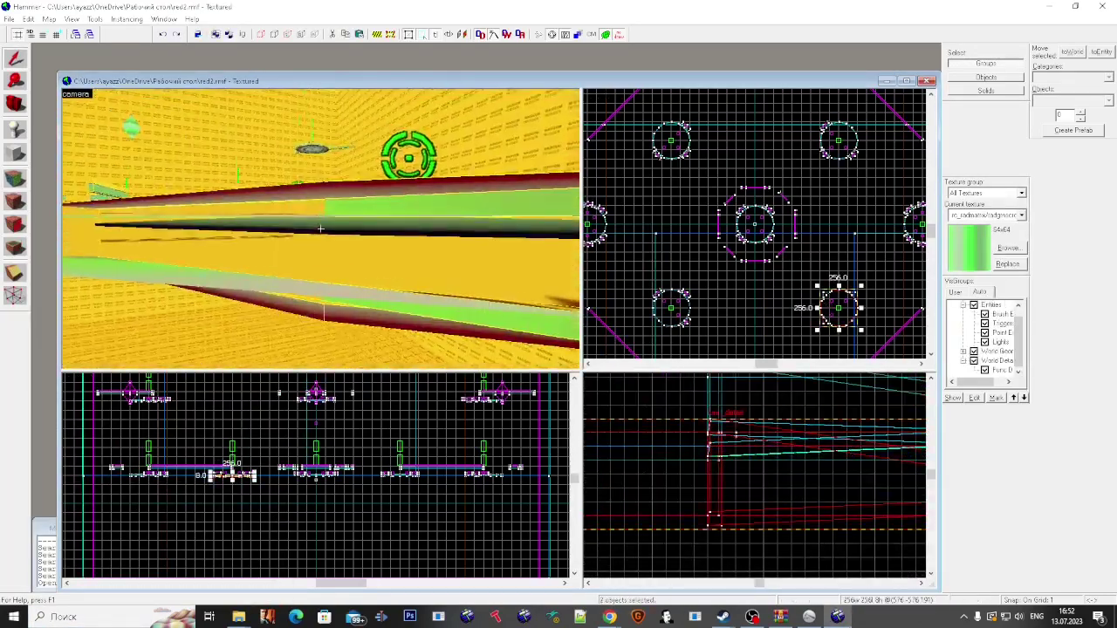
{"action": "key", "text": "w"}
{"action": "key", "text": "Escape"}
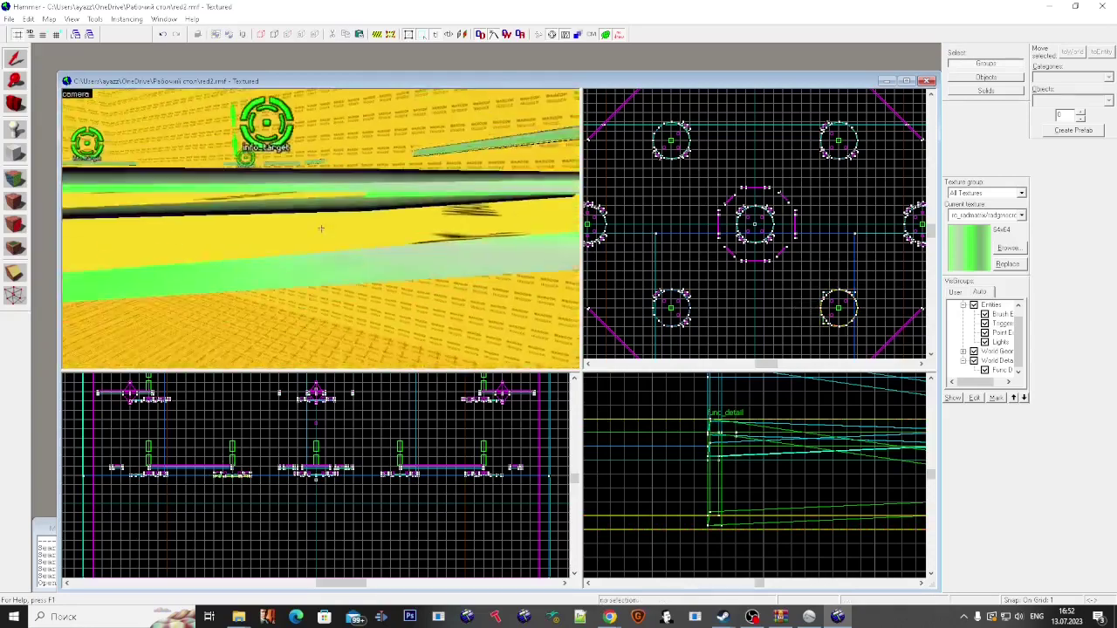
Step: Copy the rebuilt spiral platform together with its fin and paste the copy outside the sealed room
{"action": "left_click", "coordinate": [321, 228]}
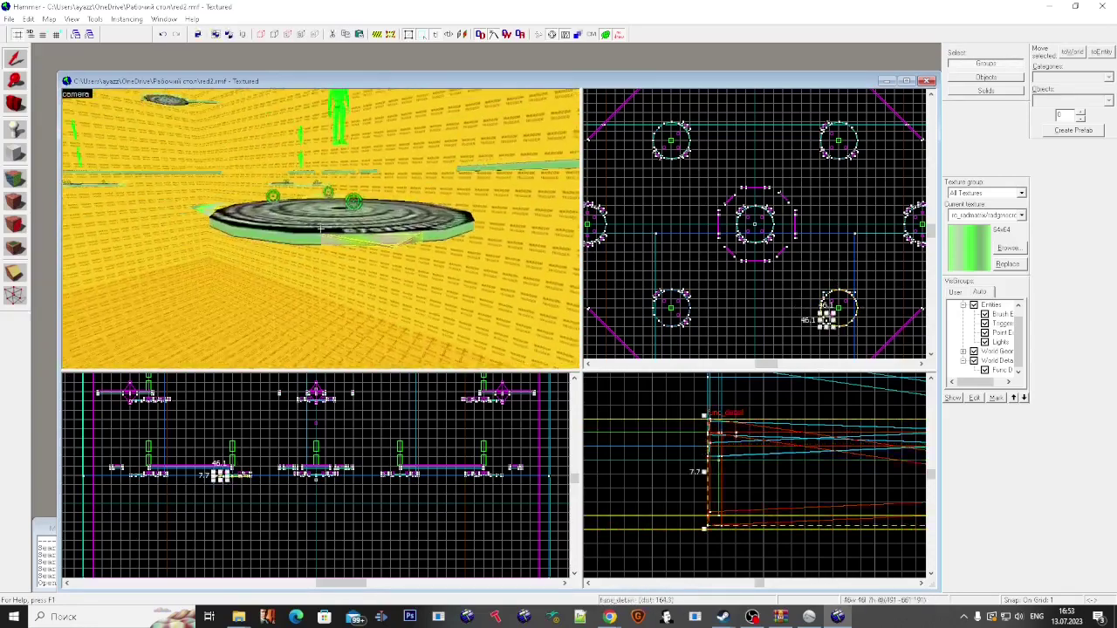
{"action": "left_click", "coordinate": [320, 229]}
{"action": "key", "text": "ctrl+c"}
{"action": "key", "text": "s"}
{"action": "key", "text": "ctrl+v"}
{"action": "key", "text": "z"}
{"action": "scroll", "coordinate": [666, 501], "scroll_direction": "down", "scroll_amount": 15}
{"action": "scroll", "coordinate": [628, 402], "scroll_direction": "up", "scroll_amount": 3}
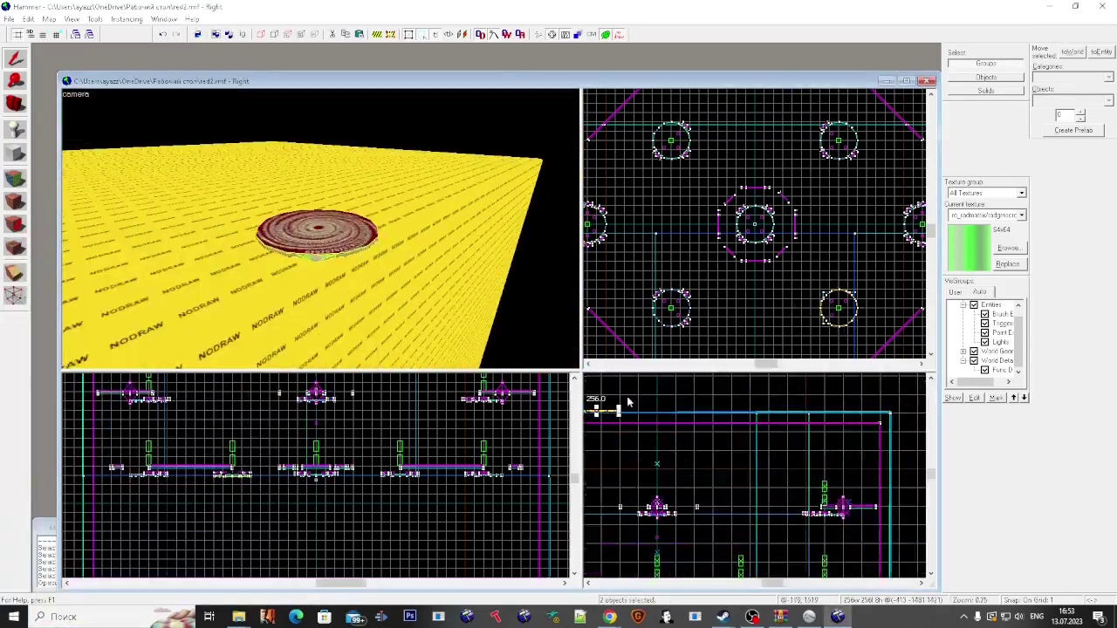
Step: Examine the pasted platform's fin, disc texture and rim from several sides
{"action": "scroll", "coordinate": [663, 418], "scroll_direction": "up", "scroll_amount": 9}
{"action": "left_click", "coordinate": [320, 229]}
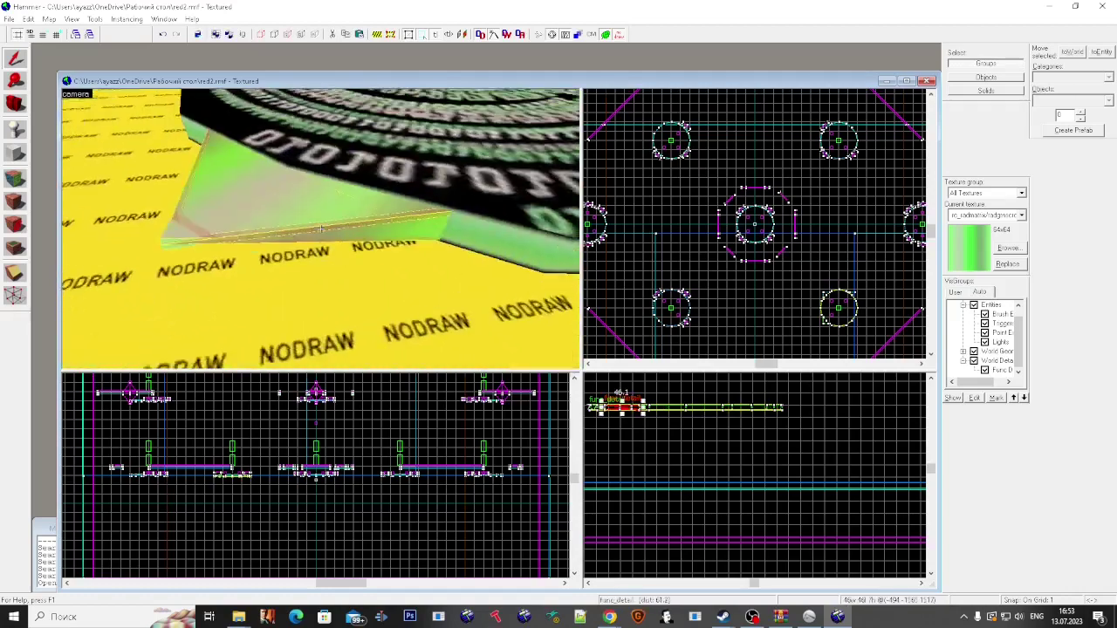
{"action": "key", "text": "s"}
{"action": "key", "text": "Escape"}
{"action": "left_click", "coordinate": [320, 229]}
{"action": "key", "text": "z"}
{"action": "key", "text": "Escape"}
{"action": "key", "text": "z"}
{"action": "key", "text": "d"}
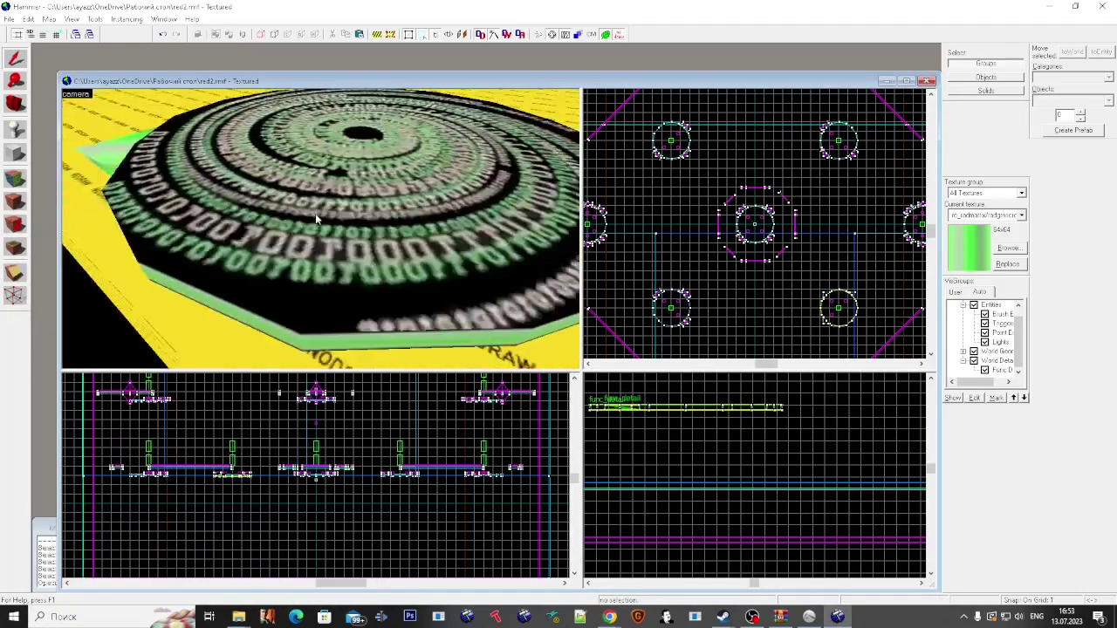
{"action": "key", "text": "z"}
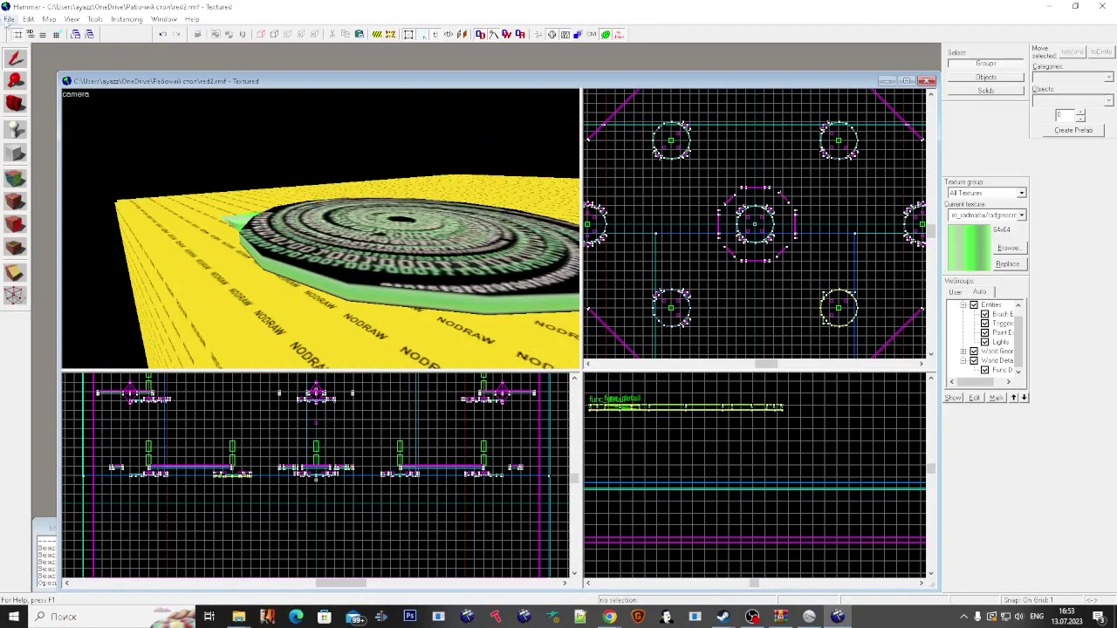
Step: Copy a six-faced triangular fin solid from rc_radmatrix.rmf and paste it beside the platform copy in red2.rmf
{"action": "left_click", "coordinate": [8, 20]}
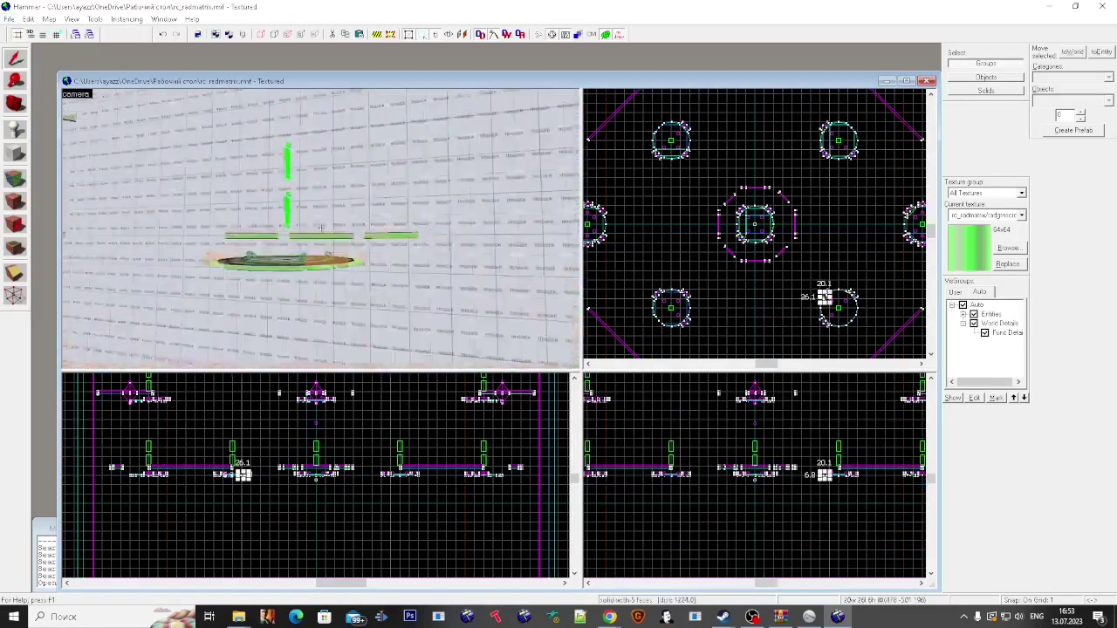
{"action": "key", "text": "w"}
{"action": "left_click", "coordinate": [321, 229]}
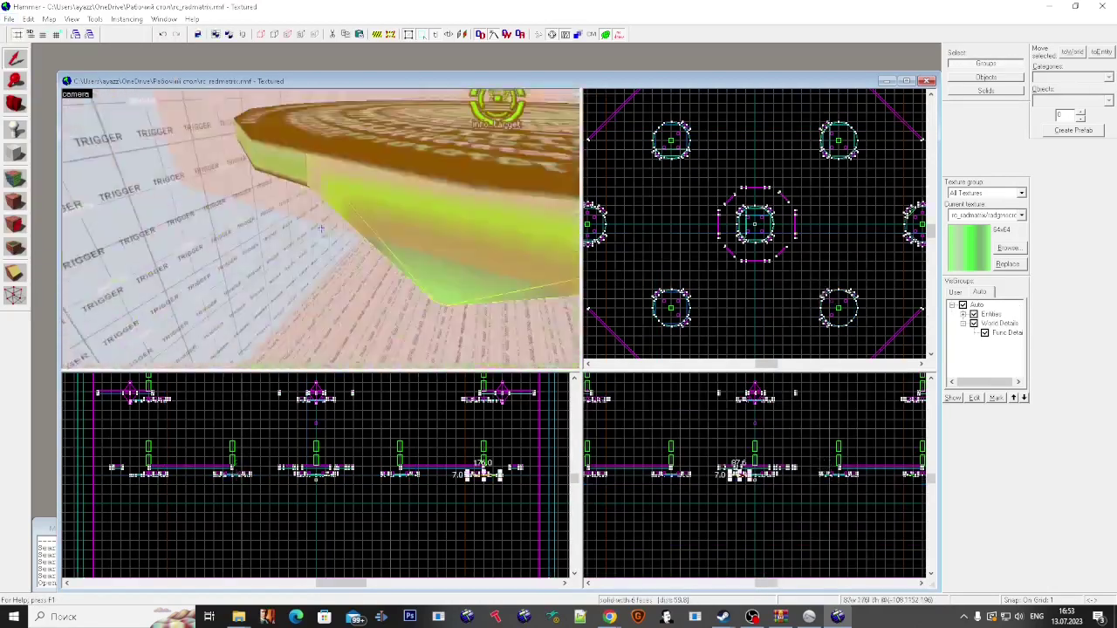
{"action": "key", "text": "s"}
{"action": "key", "text": "z"}
{"action": "left_click", "coordinate": [70, 193]}
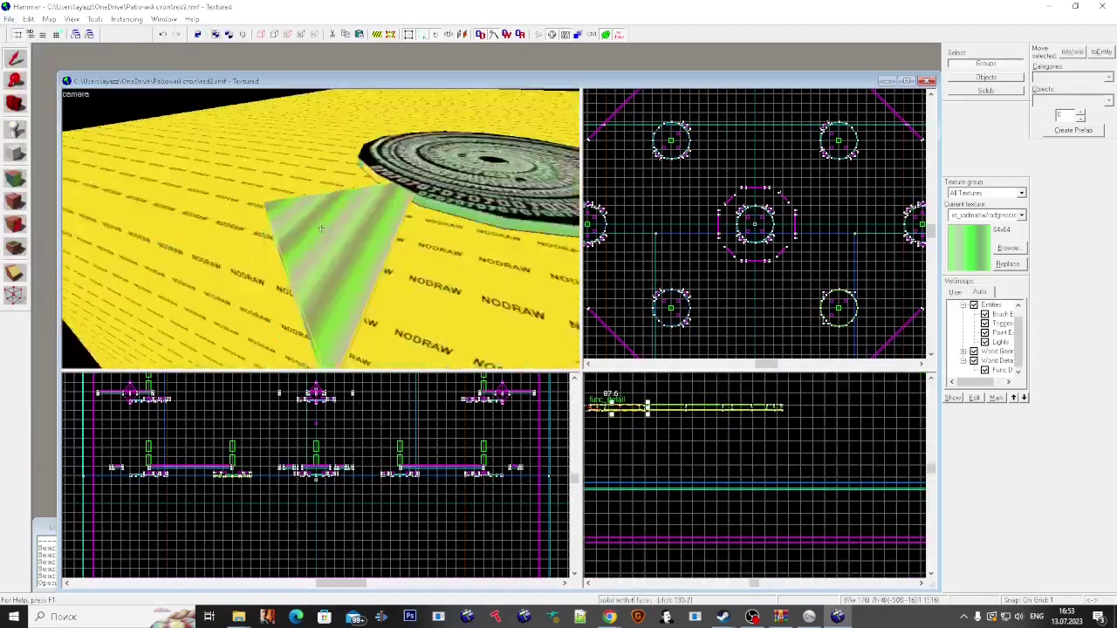
{"action": "key", "text": "z"}
{"action": "key", "text": "ctrl+v"}
Step: Scale the pasted fin down to about 34 by 69 units and place it near the platform copy's edge
{"action": "scroll", "coordinate": [700, 272], "scroll_direction": "down", "scroll_amount": 3}
{"action": "scroll", "coordinate": [693, 226], "scroll_direction": "up", "scroll_amount": 20}
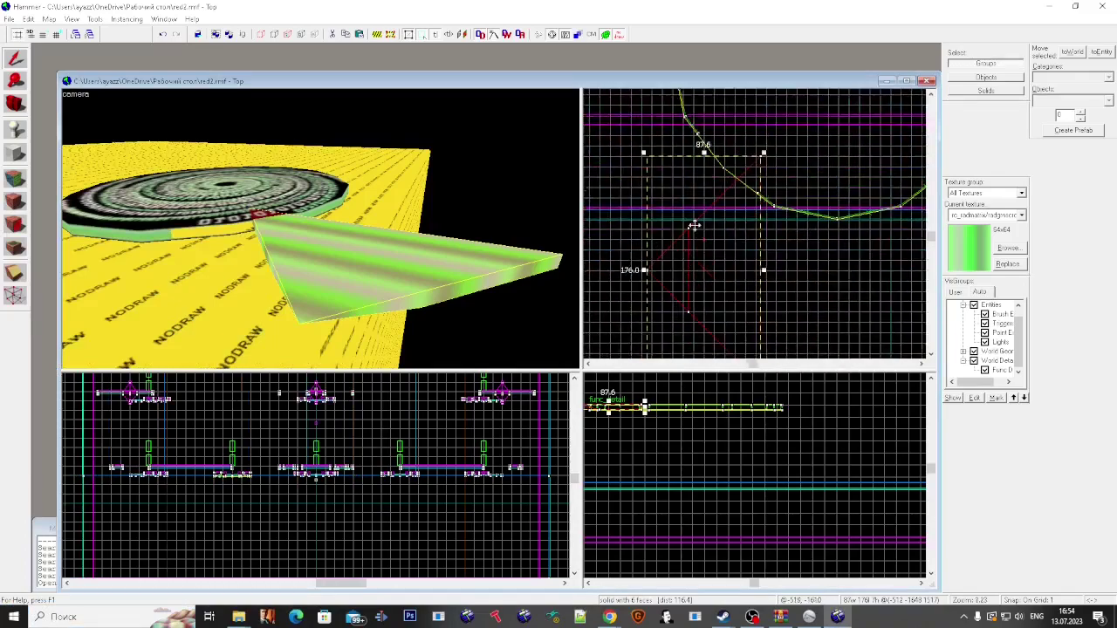
{"action": "key", "text": "shift+x"}
{"action": "left_click_drag", "start_coordinate": [688, 184], "coordinate": [716, 158]}
{"action": "scroll", "coordinate": [708, 187], "scroll_direction": "down", "scroll_amount": 10}
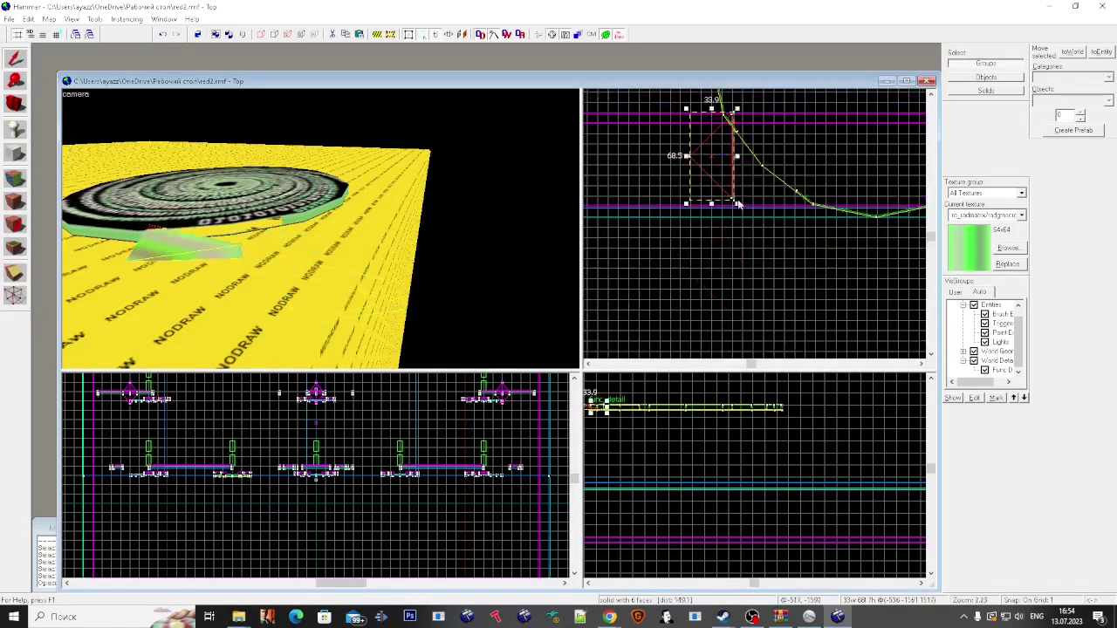
Step: Rotate the small triangular fin 45 degrees in the top view beside the platform copy's edge
{"action": "left_click", "coordinate": [261, 205]}
{"action": "scroll", "coordinate": [741, 192], "scroll_direction": "down", "scroll_amount": 8}
{"action": "left_click_drag", "start_coordinate": [753, 208], "coordinate": [761, 287]}
{"action": "left_click", "coordinate": [295, 303]}
{"action": "scroll", "coordinate": [740, 305], "scroll_direction": "up", "scroll_amount": 11}
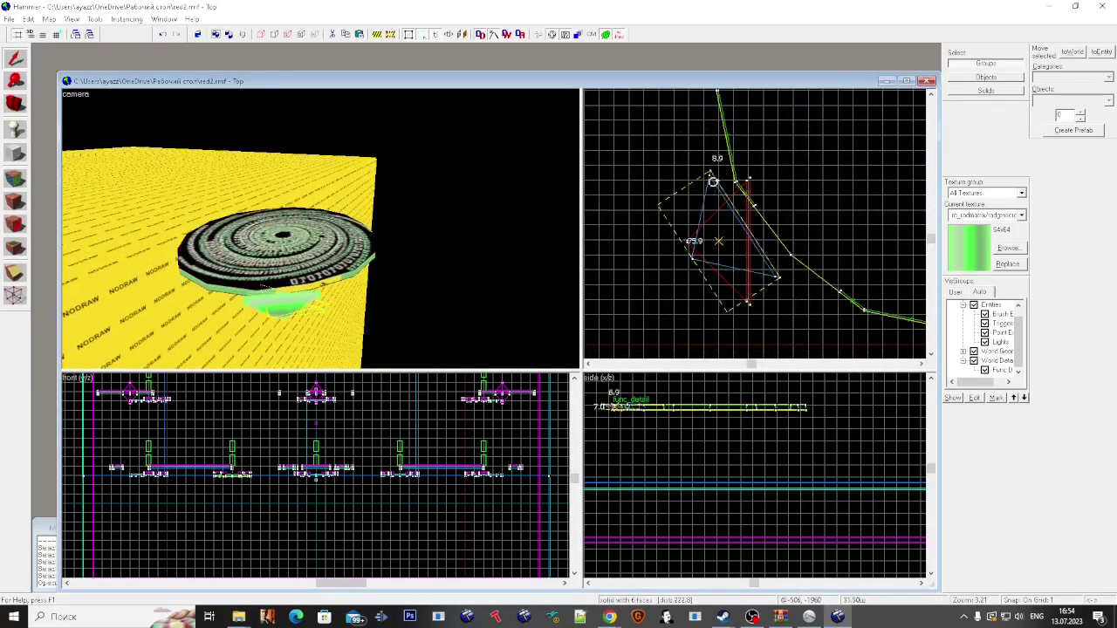
{"action": "left_click_drag", "start_coordinate": [713, 182], "coordinate": [695, 185]}
{"action": "scroll", "coordinate": [775, 248], "scroll_direction": "up", "scroll_amount": 3}
{"action": "left_click_drag", "start_coordinate": [822, 297], "coordinate": [816, 303]}
{"action": "scroll", "coordinate": [730, 290], "scroll_direction": "up", "scroll_amount": 2}
{"action": "left_click_drag", "start_coordinate": [743, 254], "coordinate": [763, 258]}
{"action": "scroll", "coordinate": [756, 266], "scroll_direction": "down", "scroll_amount": 2}
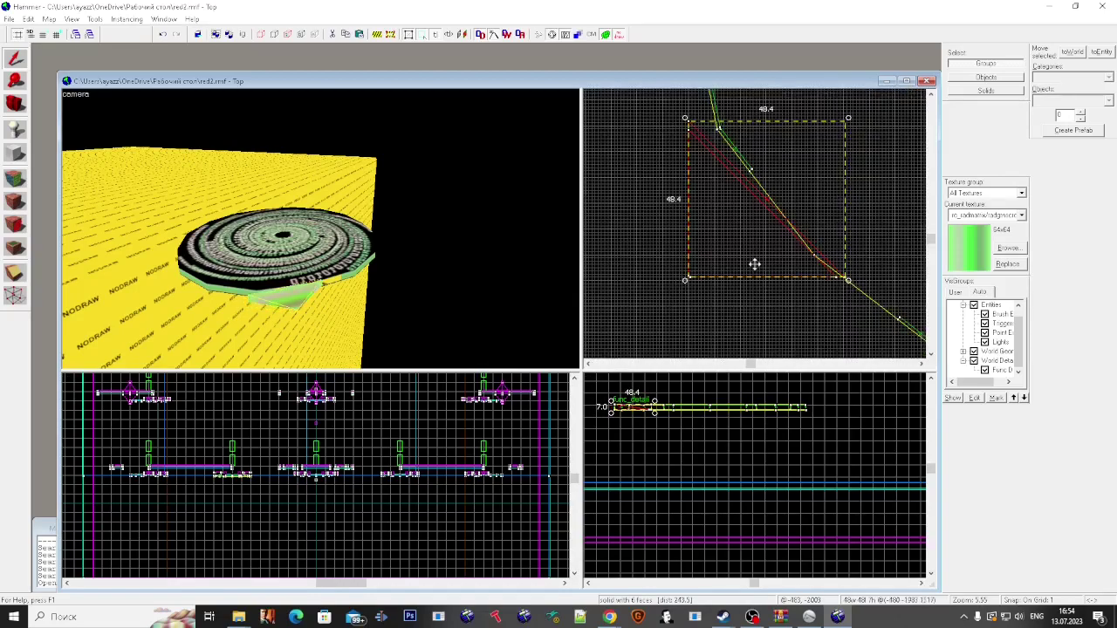
Step: Move the rotated fin so its long side sits along the platform copy's rim in the top view
{"action": "left_click_drag", "start_coordinate": [765, 201], "coordinate": [784, 221]}
{"action": "scroll", "coordinate": [784, 220], "scroll_direction": "down", "scroll_amount": 2}
{"action": "left_click_drag", "start_coordinate": [691, 180], "coordinate": [693, 180]}
{"action": "scroll", "coordinate": [693, 178], "scroll_direction": "up", "scroll_amount": 8}
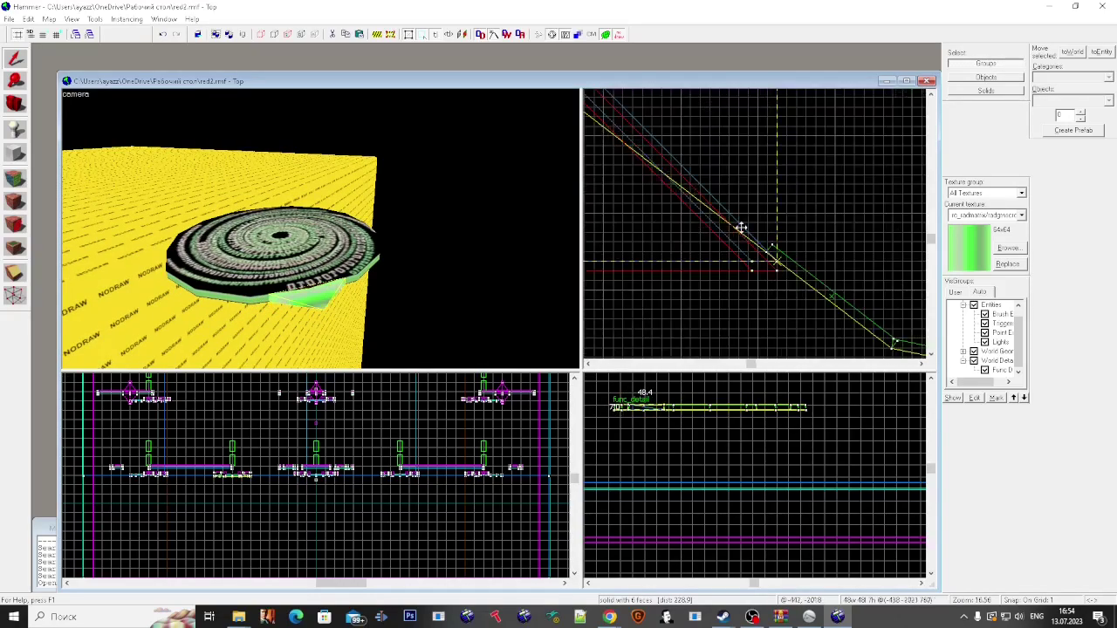
{"action": "scroll", "coordinate": [740, 226], "scroll_direction": "down", "scroll_amount": 8}
{"action": "scroll", "coordinate": [653, 134], "scroll_direction": "up", "scroll_amount": 5}
{"action": "scroll", "coordinate": [653, 134], "scroll_direction": "up", "scroll_amount": 4}
Step: Shift the fin vertically in the side view to line it up with the platform copy's rim
{"action": "key", "text": "Escape"}
{"action": "key", "text": "z"}
{"action": "key", "text": "w"}
{"action": "key", "text": "z"}
{"action": "left_click", "coordinate": [384, 200]}
{"action": "key", "text": "super"}
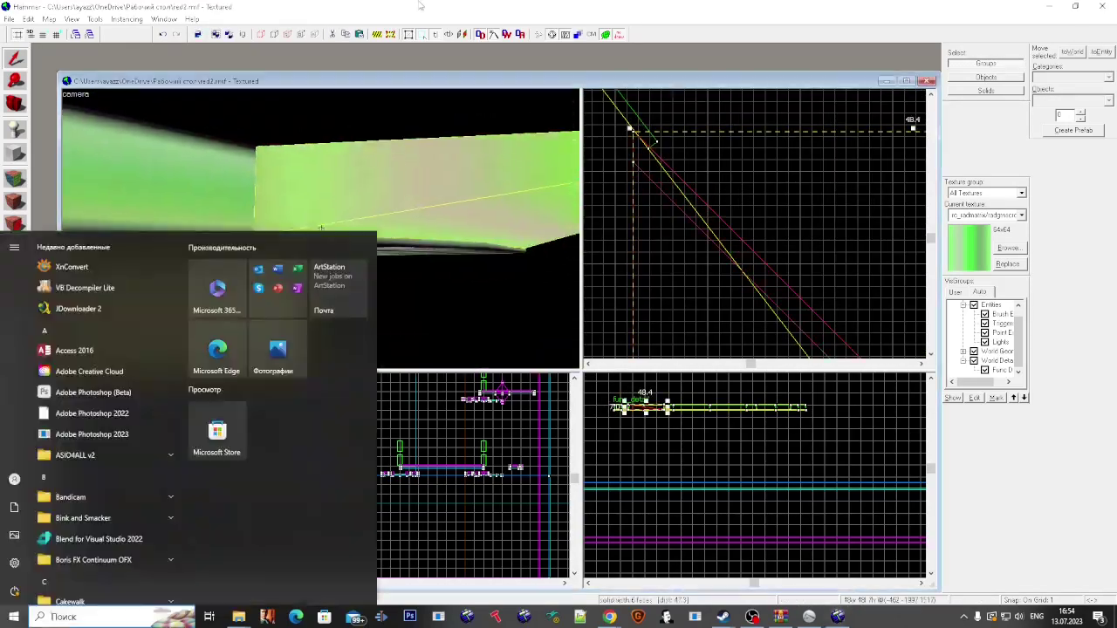
{"action": "key", "text": "super"}
{"action": "scroll", "coordinate": [654, 410], "scroll_direction": "up", "scroll_amount": 12}
{"action": "scroll", "coordinate": [697, 441], "scroll_direction": "down", "scroll_amount": 3}
{"action": "left_click_drag", "start_coordinate": [593, 413], "coordinate": [593, 419]}
{"action": "key", "text": "z"}
{"action": "key", "text": "z"}
{"action": "key", "text": "z"}
{"action": "key", "text": "w"}
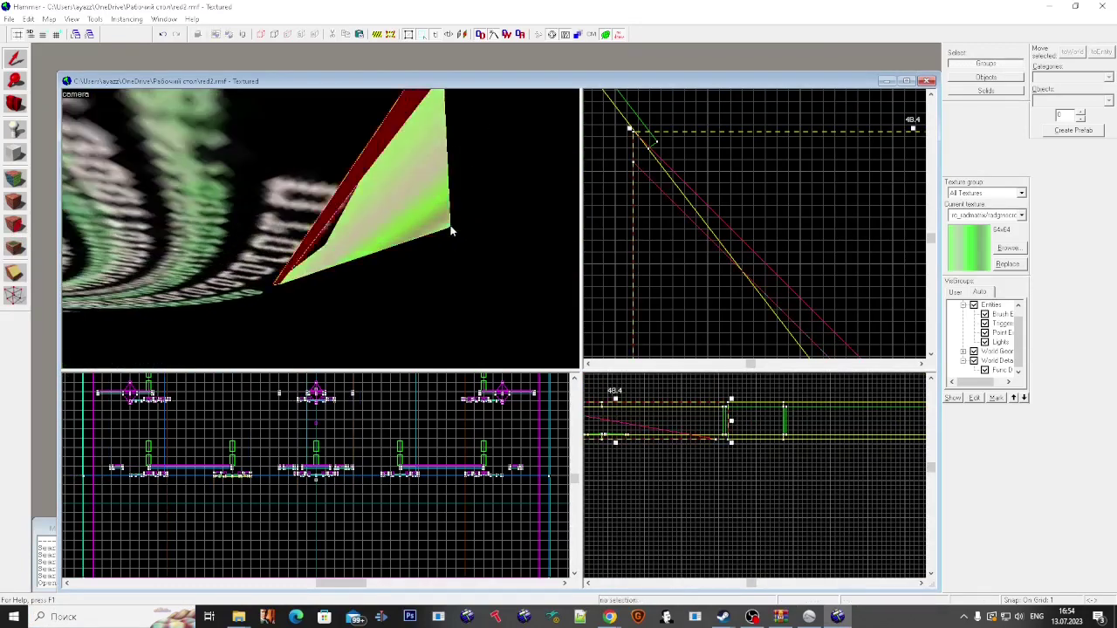
Step: Examine from several sides how the fin meets the platform copy's green rim
{"action": "key", "text": "s"}
{"action": "key", "text": "Escape"}
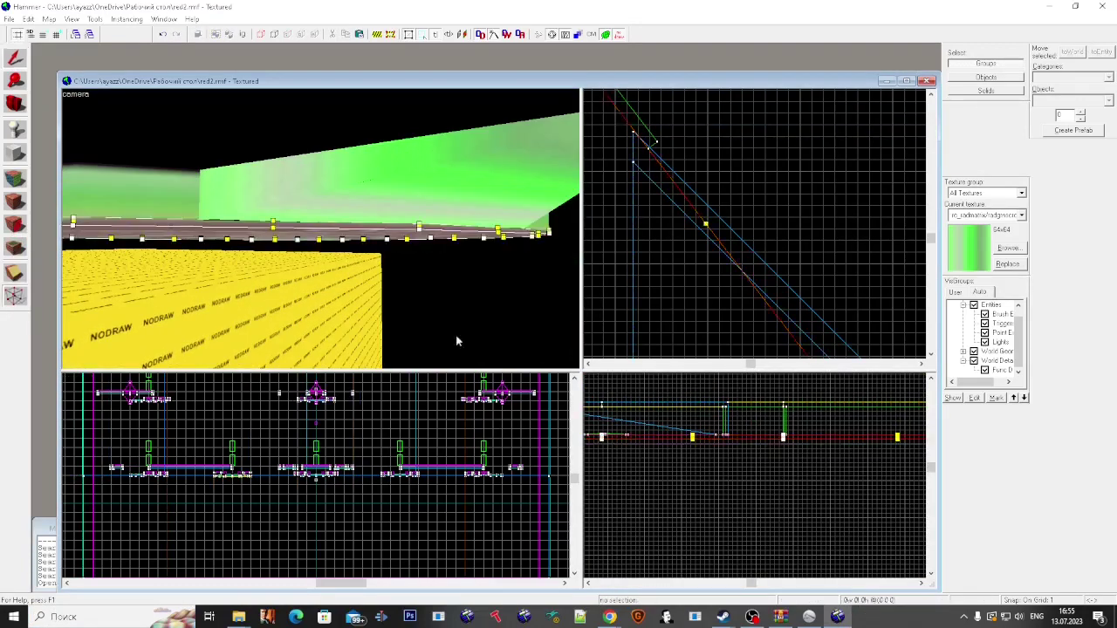
{"action": "left_click", "coordinate": [407, 236]}
{"action": "key", "text": "w"}
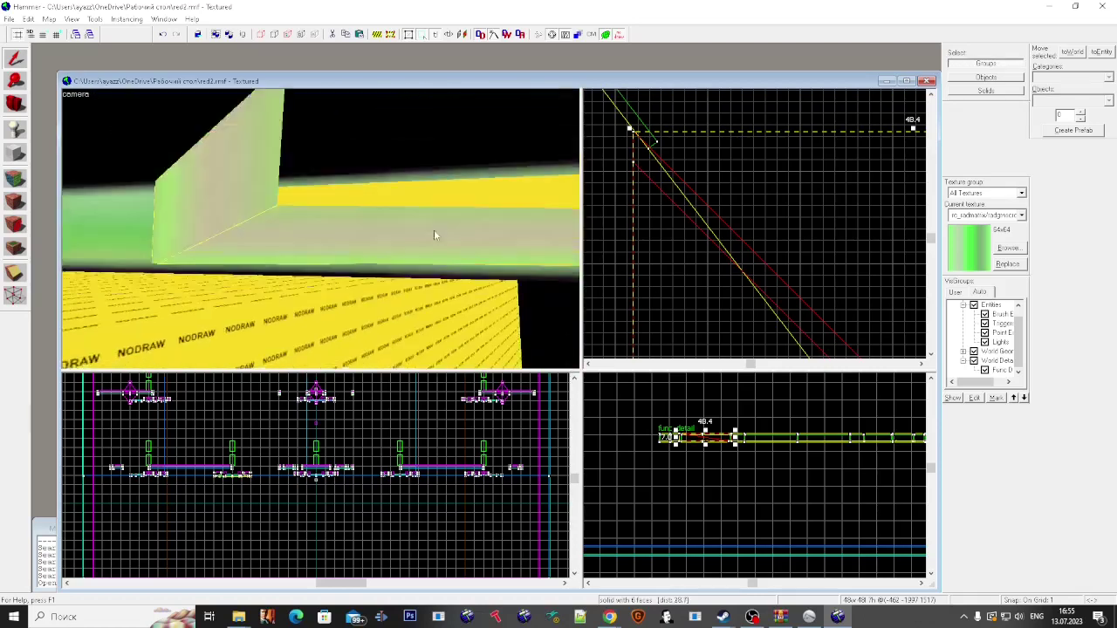
{"action": "left_click", "coordinate": [337, 188]}
{"action": "key", "text": "Escape"}
{"action": "key", "text": "s"}
{"action": "key", "text": "w"}
{"action": "key", "text": "w"}
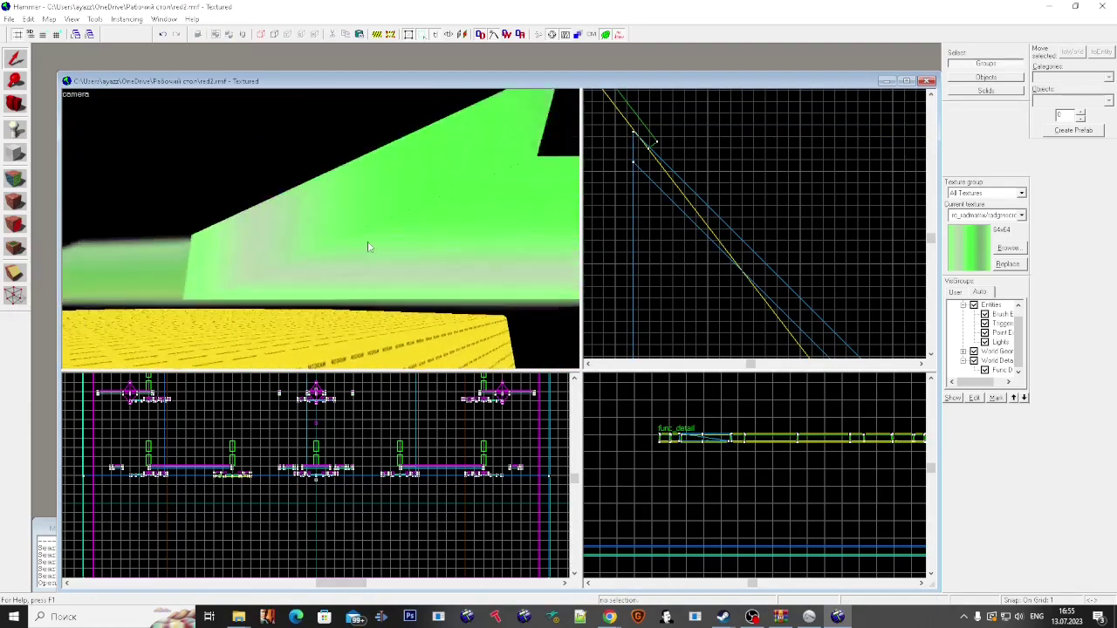
Step: Reduce the fin's height to 6 units in the side view to match the green rim
{"action": "left_click", "coordinate": [369, 246]}
{"action": "key", "text": "s"}
{"action": "key", "text": "shift+v"}
{"action": "scroll", "coordinate": [728, 437], "scroll_direction": "up", "scroll_amount": 14}
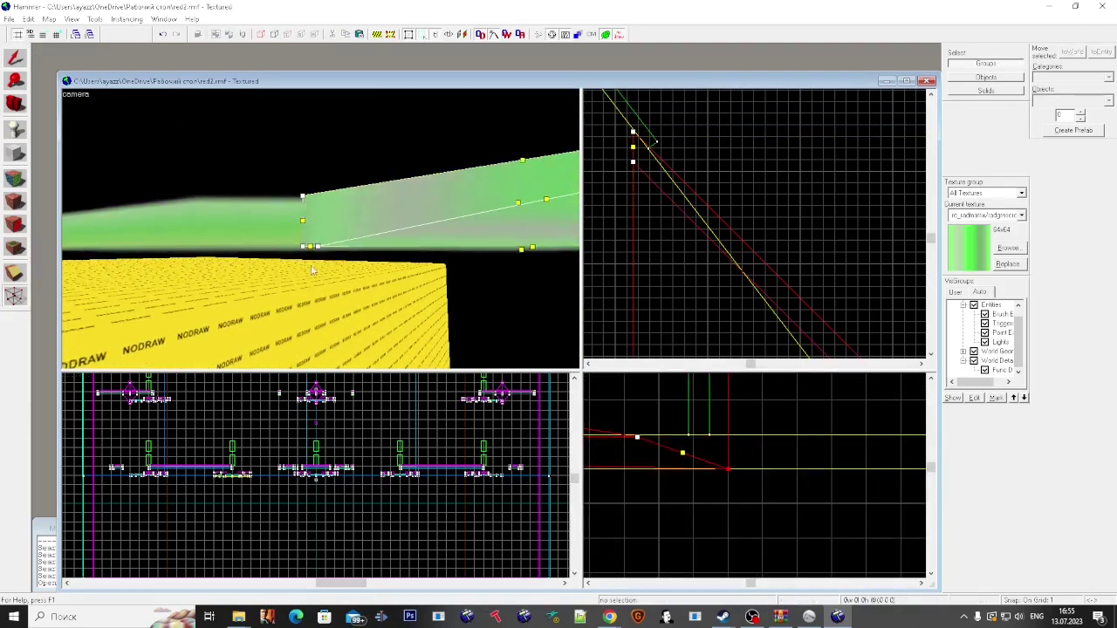
{"action": "key", "text": "s"}
{"action": "key", "text": "d"}
{"action": "left_click", "coordinate": [330, 231]}
{"action": "scroll", "coordinate": [750, 410], "scroll_direction": "up", "scroll_amount": 3}
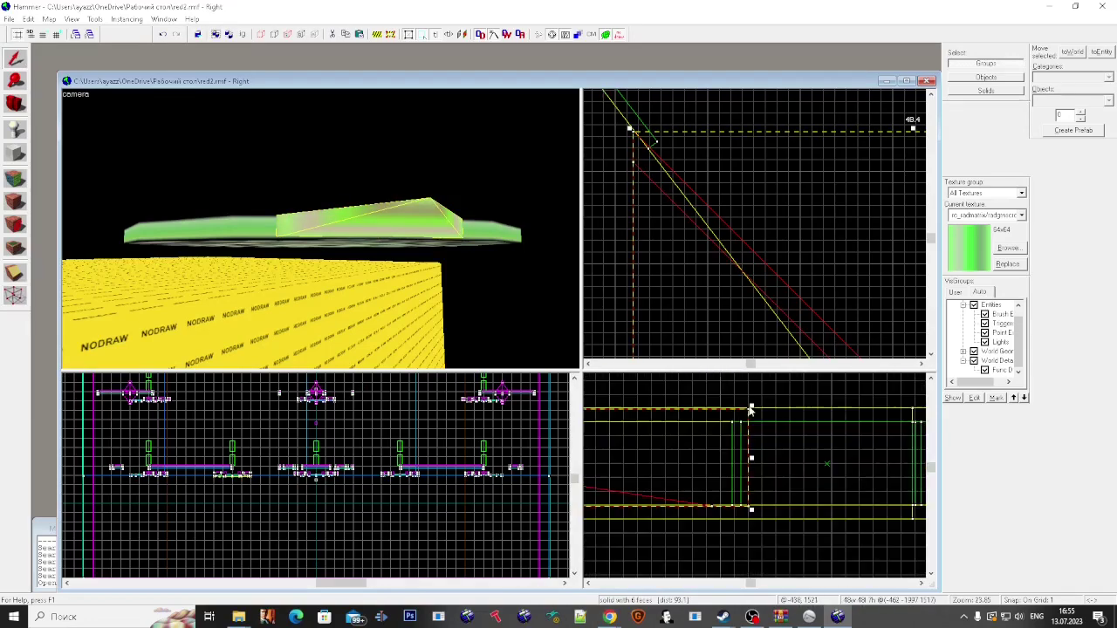
{"action": "key", "text": "Escape"}
{"action": "left_click", "coordinate": [354, 287]}
{"action": "key", "text": "z"}
{"action": "key", "text": "z"}
{"action": "key", "text": "Escape"}
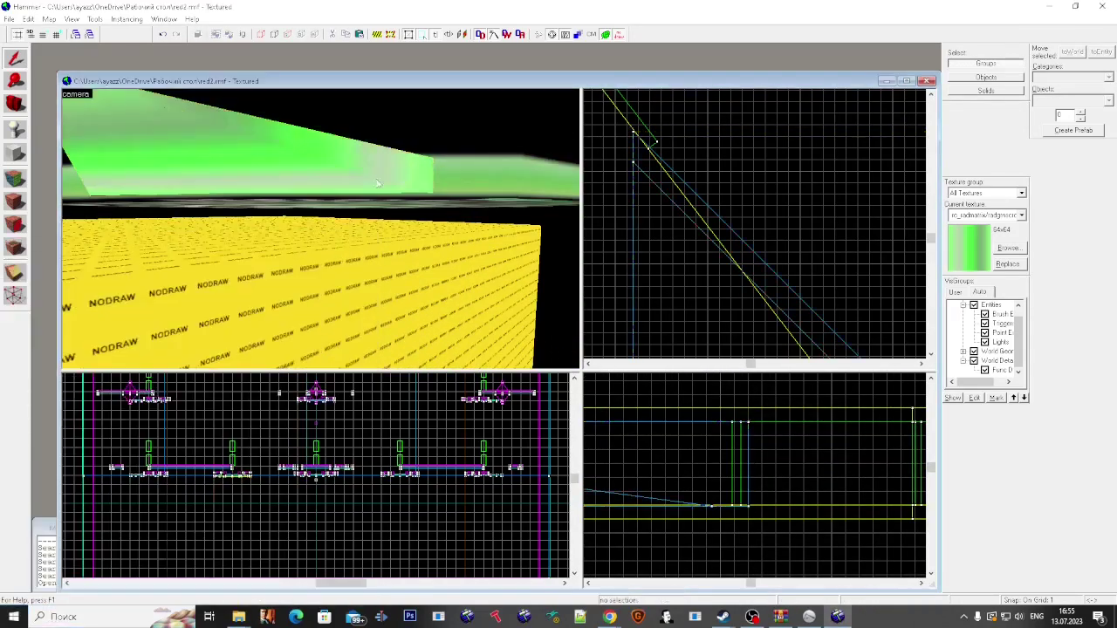
Step: Try to reshape the fin's lower corner in the side view, and undo the change
{"action": "left_click", "coordinate": [748, 515]}
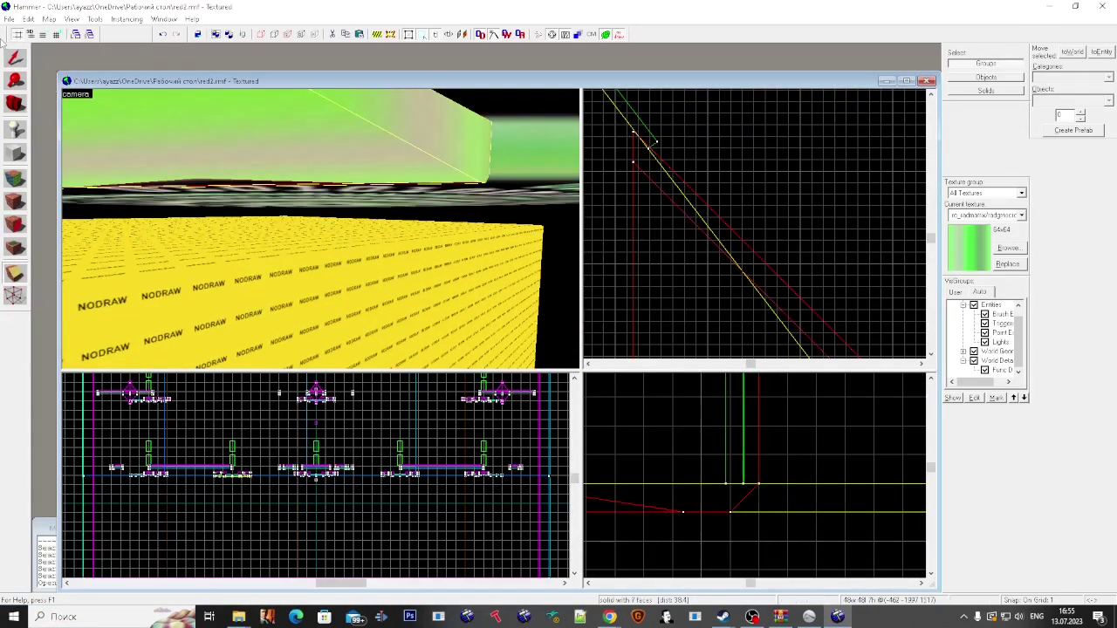
{"action": "key", "text": "ctrl+z"}
{"action": "key", "text": "shift+s"}
{"action": "key", "text": "z"}
{"action": "key", "text": "z"}
{"action": "scroll", "coordinate": [795, 486], "scroll_direction": "down", "scroll_amount": 3}
Step: Move the vertices at one end of the fin's long side slightly outward with the vertex tool in the side view
{"action": "key", "text": "shift+v"}
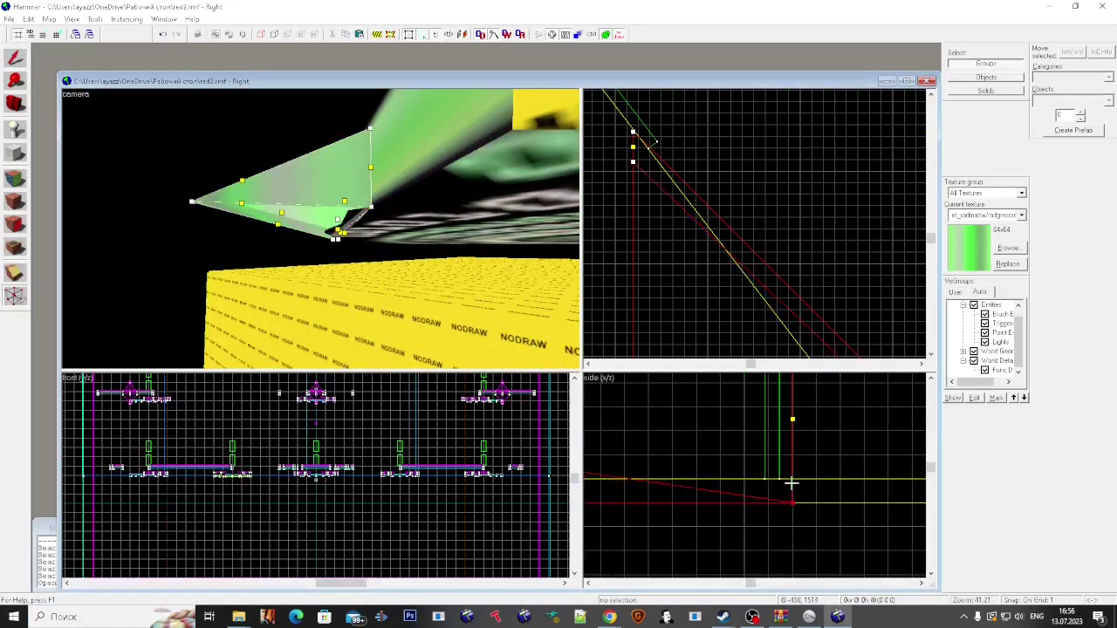
{"action": "scroll", "coordinate": [649, 503], "scroll_direction": "up", "scroll_amount": 1}
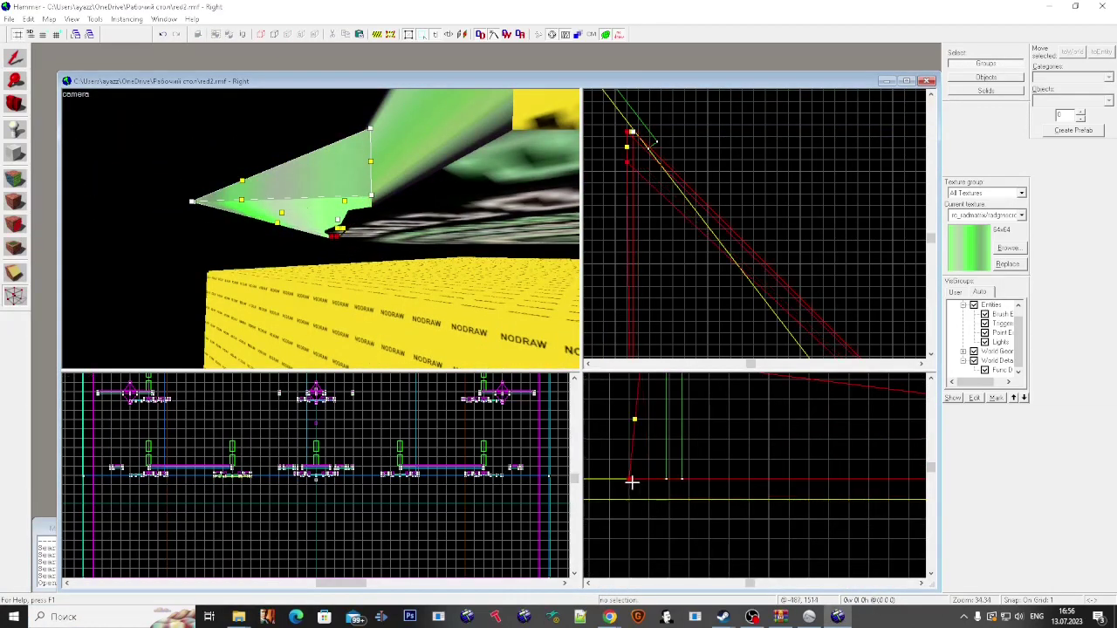
{"action": "scroll", "coordinate": [632, 481], "scroll_direction": "down", "scroll_amount": 2}
{"action": "left_click_drag", "start_coordinate": [641, 443], "coordinate": [634, 442]}
{"action": "scroll", "coordinate": [661, 447], "scroll_direction": "down", "scroll_amount": 7}
{"action": "scroll", "coordinate": [846, 475], "scroll_direction": "up", "scroll_amount": 3}
{"action": "key", "text": "shift+s"}
{"action": "key", "text": "z"}
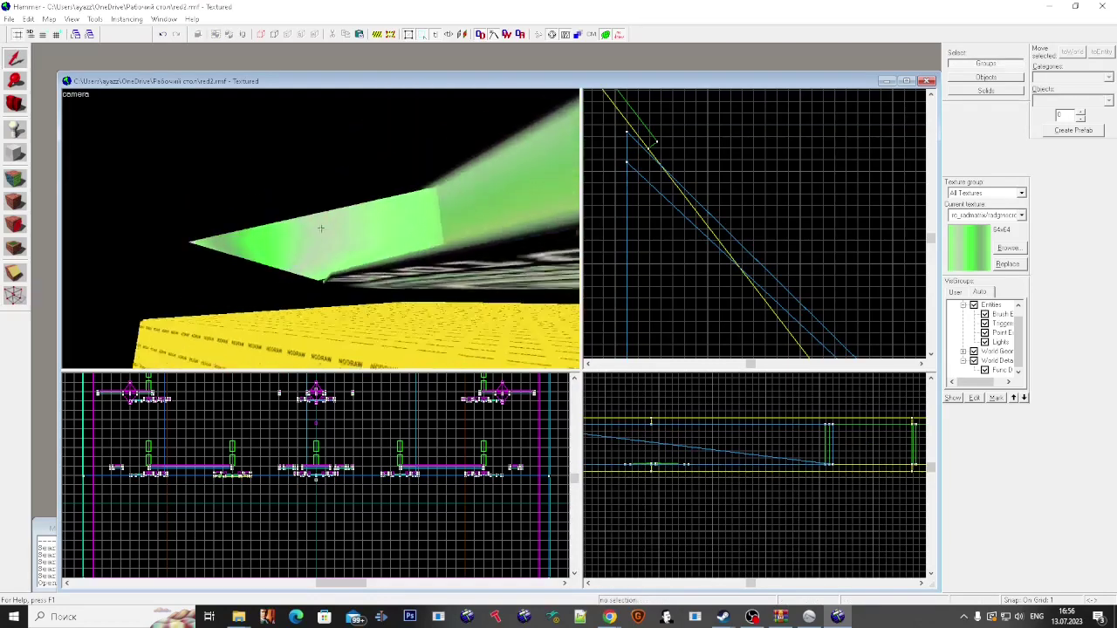
{"action": "key", "text": "z"}
Step: Pull the same end vertices of the fin further outward past the platform rim in the side view
{"action": "left_click", "coordinate": [371, 201]}
{"action": "key", "text": "shift+v"}
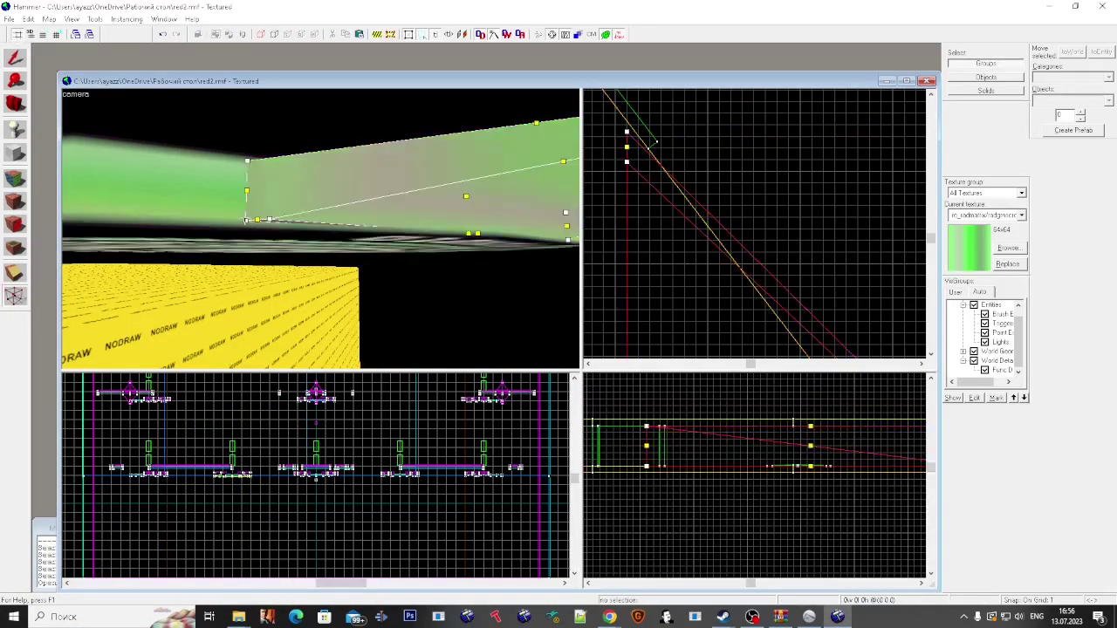
{"action": "scroll", "coordinate": [634, 456], "scroll_direction": "up", "scroll_amount": 1}
{"action": "scroll", "coordinate": [636, 426], "scroll_direction": "down", "scroll_amount": 3}
{"action": "left_click_drag", "start_coordinate": [634, 443], "coordinate": [646, 453]}
{"action": "left_click_drag", "start_coordinate": [646, 443], "coordinate": [608, 425]}
{"action": "scroll", "coordinate": [650, 454], "scroll_direction": "down", "scroll_amount": 3}
{"action": "scroll", "coordinate": [641, 452], "scroll_direction": "up", "scroll_amount": 7}
{"action": "scroll", "coordinate": [642, 454], "scroll_direction": "down", "scroll_amount": 9}
{"action": "mouse_move", "coordinate": [632, 425]}
{"action": "left_mouse_down"}
{"action": "mouse_move", "coordinate": [608, 426]}
{"action": "mouse_move", "coordinate": [629, 422]}
{"action": "left_mouse_up"}
{"action": "scroll", "coordinate": [638, 425], "scroll_direction": "up", "scroll_amount": 8}
{"action": "key", "text": "shift+s"}
{"action": "key", "text": "z"}
{"action": "key", "text": "z"}
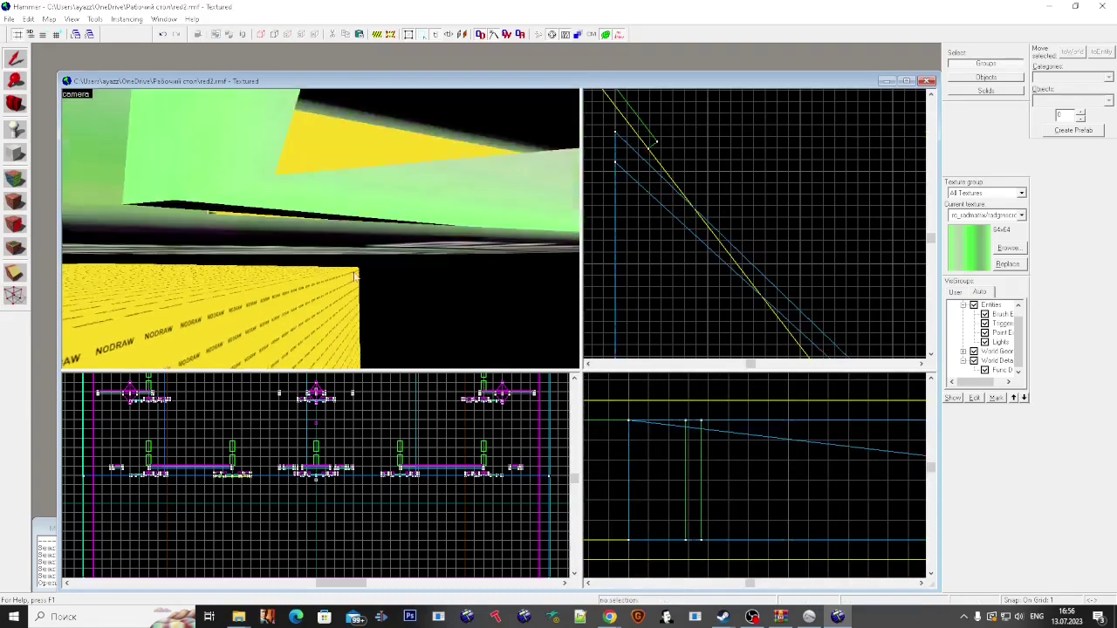
Step: Clip the narrow strip off the fin's long side to make it a five-faced triangular solid
{"action": "left_click", "coordinate": [326, 217]}
{"action": "key", "text": "z"}
{"action": "key", "text": "a"}
{"action": "key", "text": "z"}
{"action": "scroll", "coordinate": [662, 237], "scroll_direction": "down", "scroll_amount": 4}
{"action": "scroll", "coordinate": [654, 215], "scroll_direction": "up", "scroll_amount": 4}
{"action": "key", "text": "shift+x"}
{"action": "left_click_drag", "start_coordinate": [625, 180], "coordinate": [636, 192]}
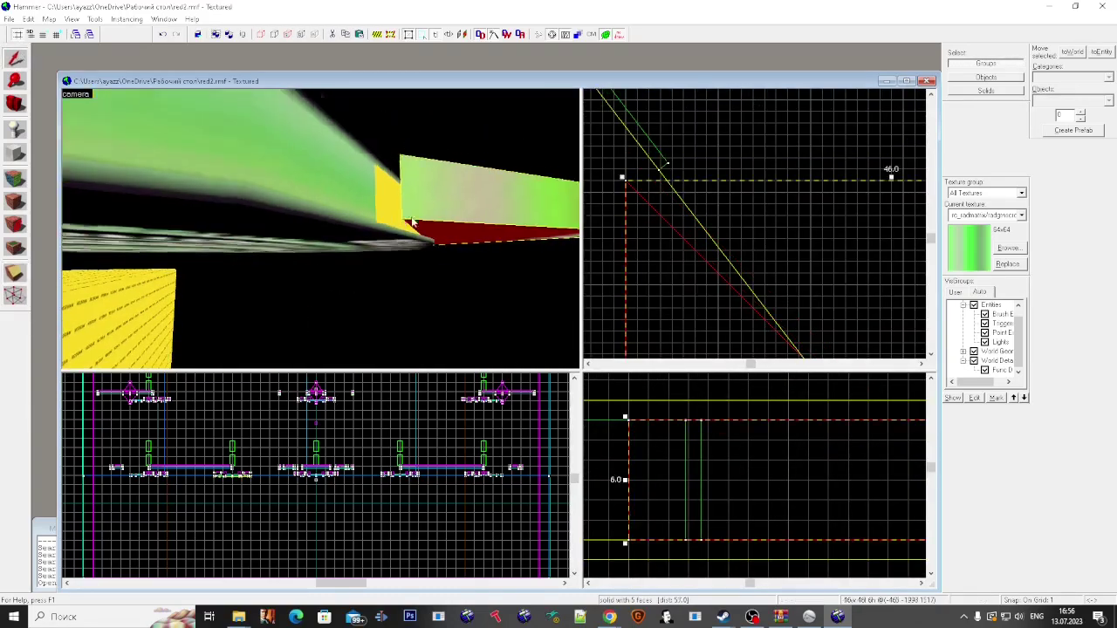
Step: Try to shift the clipped fin further into the platform's rim in the top view, and undo the move
{"action": "key", "text": "s"}
{"action": "key", "text": "d"}
{"action": "scroll", "coordinate": [701, 219], "scroll_direction": "down", "scroll_amount": 9}
{"action": "left_click_drag", "start_coordinate": [743, 276], "coordinate": [727, 237]}
{"action": "scroll", "coordinate": [741, 274], "scroll_direction": "up", "scroll_amount": 6}
{"action": "scroll", "coordinate": [720, 265], "scroll_direction": "down", "scroll_amount": 2}
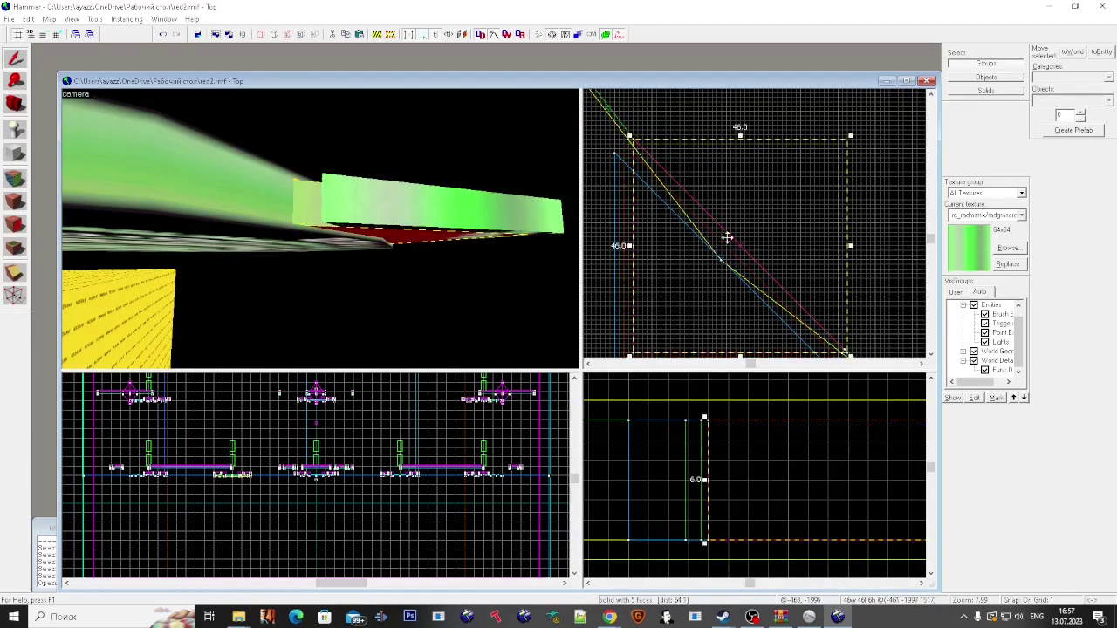
{"action": "key", "text": "ctrl+z"}
Step: Move the vertices at both ends of the fin's long side onto the platform's rim in the top view
{"action": "scroll", "coordinate": [615, 155], "scroll_direction": "up", "scroll_amount": 3}
{"action": "key", "text": "shift+v"}
{"action": "left_click_drag", "start_coordinate": [614, 153], "coordinate": [635, 136]}
{"action": "scroll", "coordinate": [627, 131], "scroll_direction": "down", "scroll_amount": 7}
{"action": "scroll", "coordinate": [737, 244], "scroll_direction": "up", "scroll_amount": 7}
{"action": "left_click_drag", "start_coordinate": [698, 215], "coordinate": [730, 191]}
{"action": "key", "text": "shift+s"}
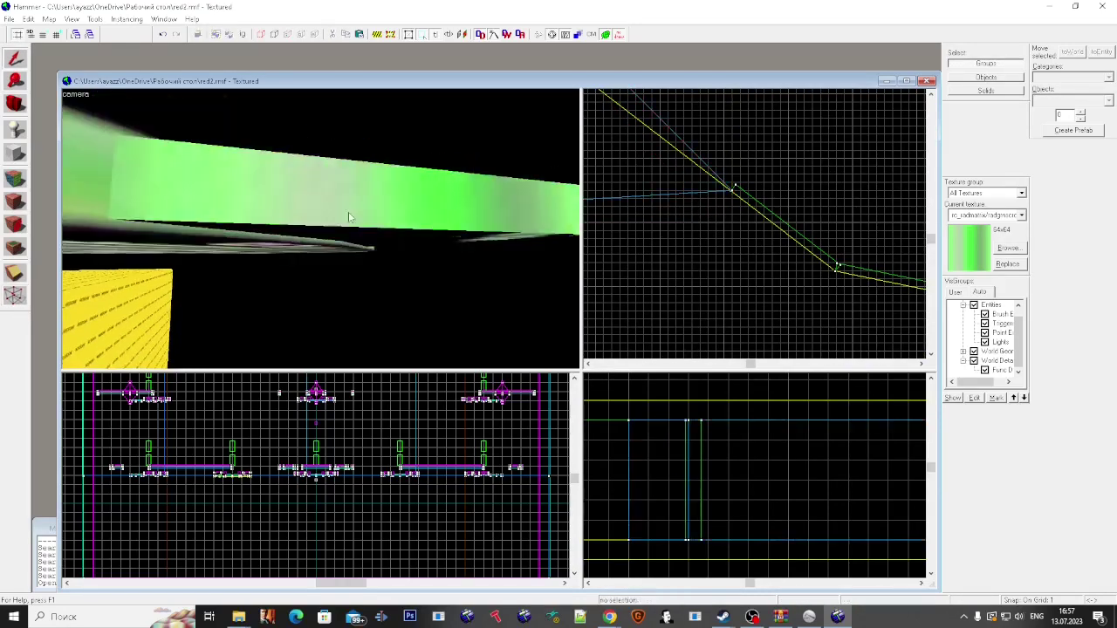
Step: Check the texture settings of a green side face and examine the fin and platform from below
{"action": "key", "text": "s"}
{"action": "key", "text": "shift+a"}
{"action": "key", "text": "d"}
{"action": "left_click", "coordinate": [268, 224]}
{"action": "key", "text": "z"}
{"action": "key", "text": "w"}
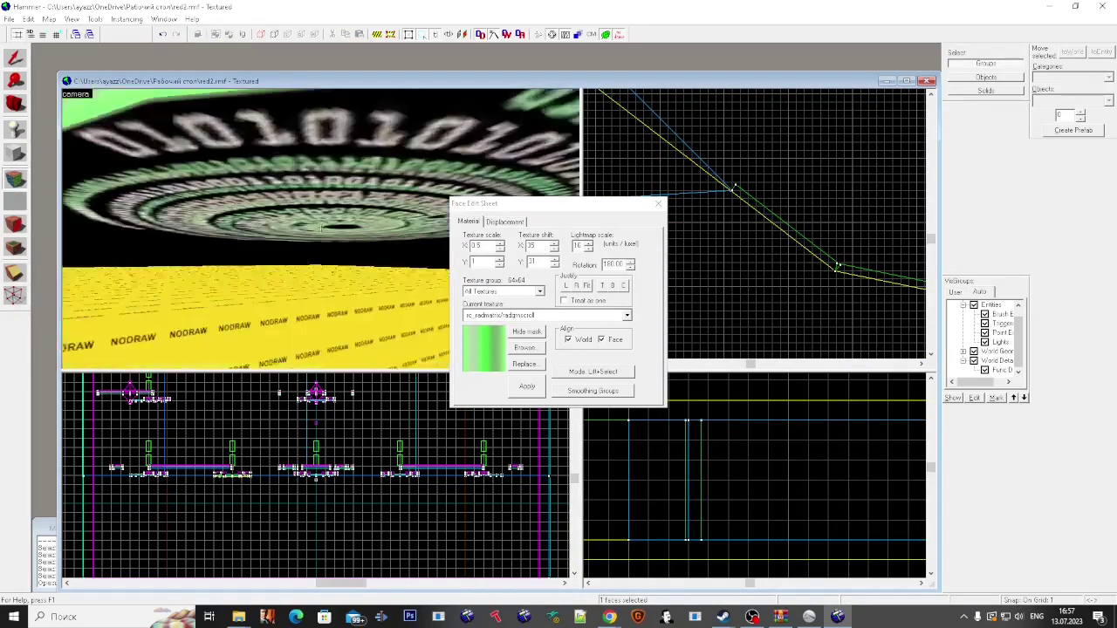
{"action": "key", "text": "s"}
{"action": "key", "text": "z"}
{"action": "key", "text": "super"}
{"action": "key", "text": "super"}
Step: Move the two rim-side corners of the fin inward past the platform's edge and check the joint
{"action": "key", "text": "shift+v"}
{"action": "scroll", "coordinate": [738, 192], "scroll_direction": "up", "scroll_amount": 2}
{"action": "left_click_drag", "start_coordinate": [730, 190], "coordinate": [759, 195]}
{"action": "scroll", "coordinate": [773, 231], "scroll_direction": "down", "scroll_amount": 6}
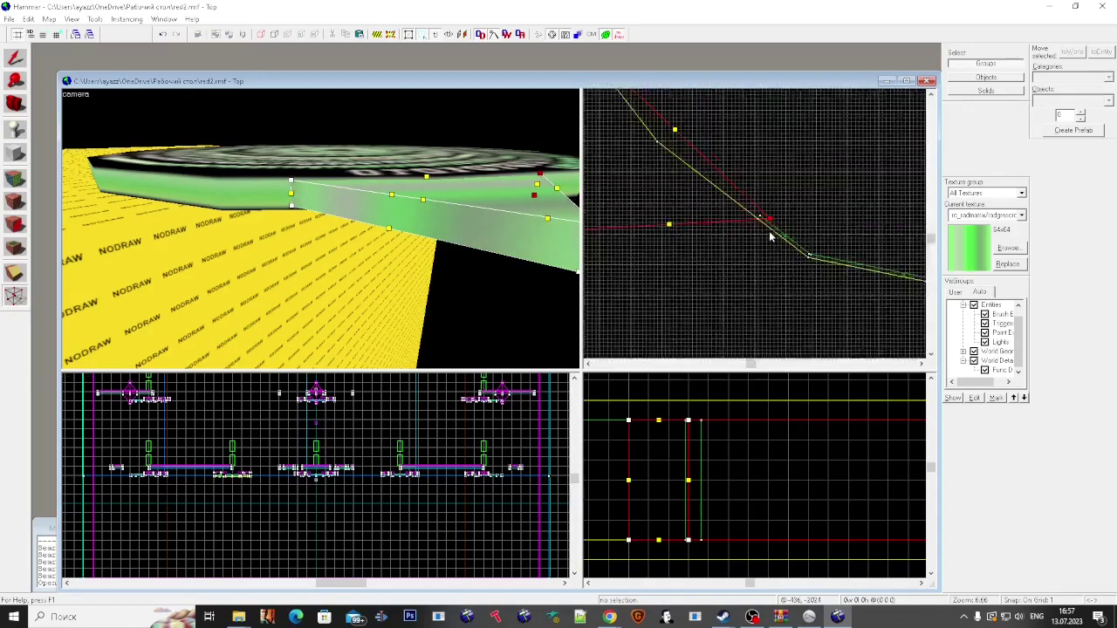
{"action": "scroll", "coordinate": [771, 236], "scroll_direction": "down", "scroll_amount": 3}
{"action": "scroll", "coordinate": [661, 118], "scroll_direction": "up", "scroll_amount": 7}
{"action": "left_click_drag", "start_coordinate": [665, 134], "coordinate": [663, 111]}
{"action": "key", "text": "z"}
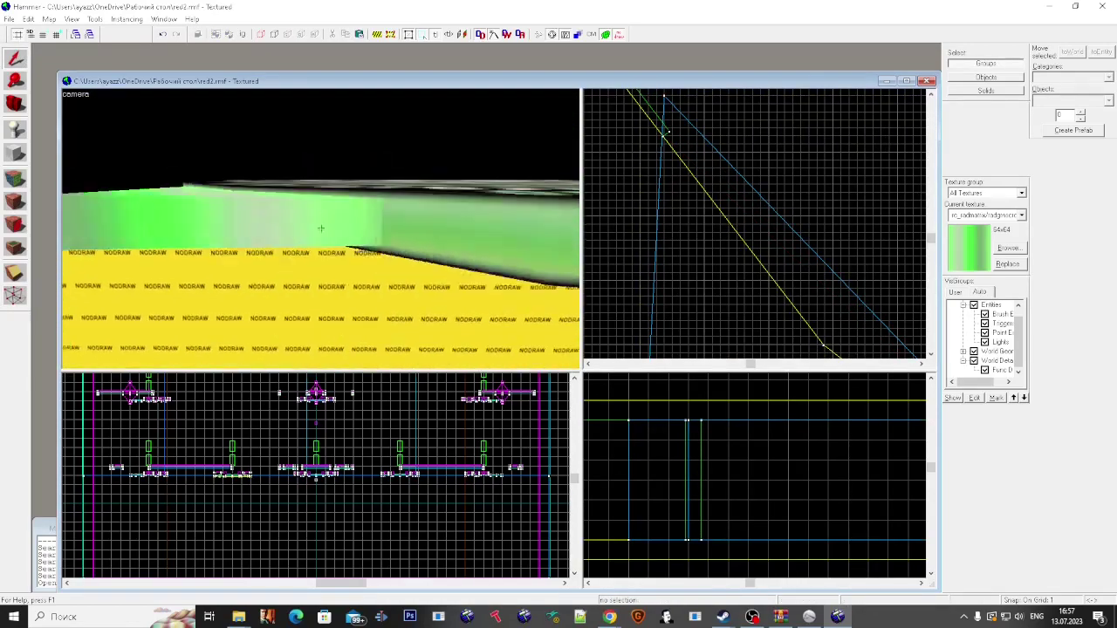
{"action": "key", "text": "s"}
{"action": "left_click", "coordinate": [321, 228]}
{"action": "key", "text": "s"}
{"action": "key", "text": "z"}
{"action": "key", "text": "Escape"}
Step: Delete everything in the map except the platform copy and its triangular fin
{"action": "scroll", "coordinate": [705, 215], "scroll_direction": "down", "scroll_amount": 20}
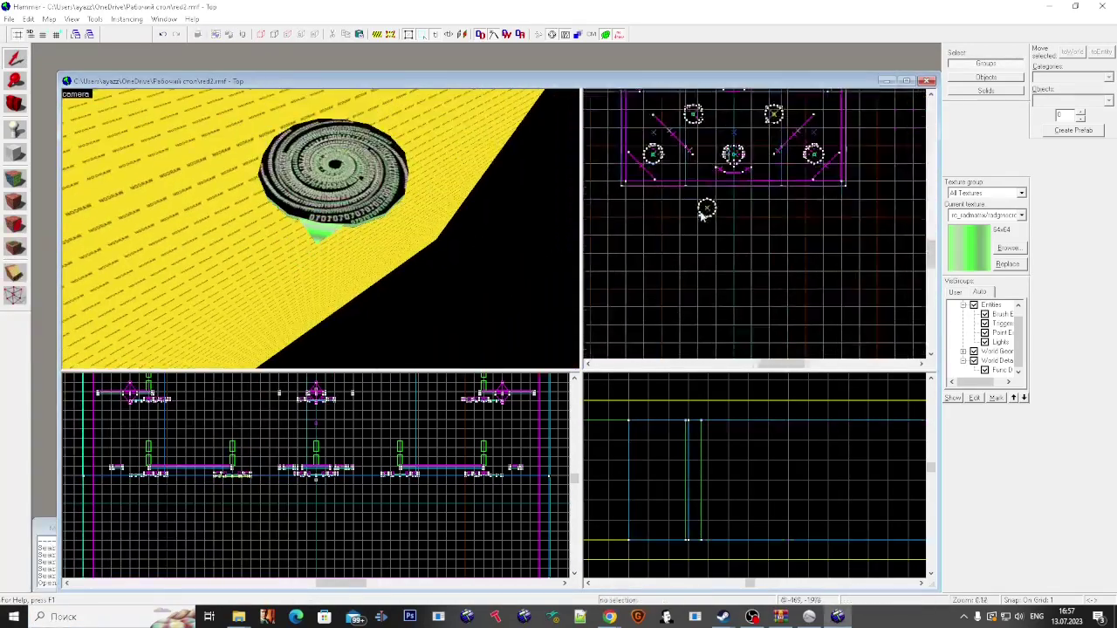
{"action": "key", "text": "ctrl+a"}
{"action": "left_click", "coordinate": [320, 233], "text": "ctrl"}
{"action": "left_click", "coordinate": [329, 217], "text": "ctrl"}
{"action": "key", "text": "Delete"}
Step: Save the stripped-down map and reopen it with only the platform and fin
{"action": "scroll", "coordinate": [331, 209], "scroll_direction": "up", "scroll_amount": 4}
{"action": "left_click", "coordinate": [333, 198]}
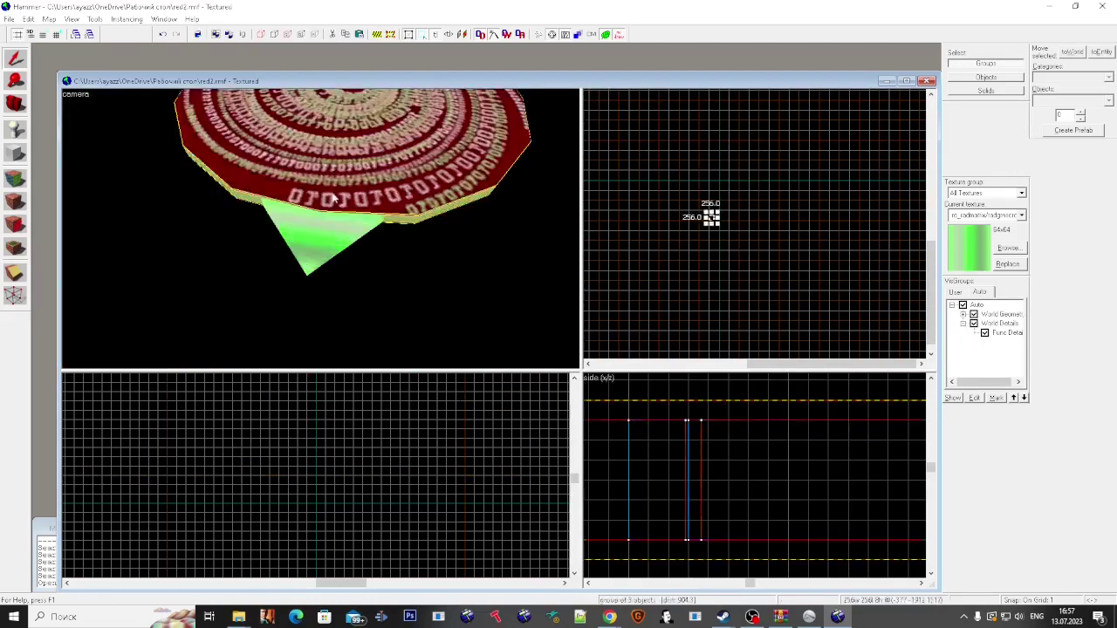
{"action": "left_click", "coordinate": [9, 19]}
{"action": "left_click", "coordinate": [32, 58]}
{"action": "left_click", "coordinate": [8, 19]}
{"action": "left_click", "coordinate": [53, 64]}
{"action": "scroll", "coordinate": [311, 227], "scroll_direction": "down", "scroll_amount": 2}
{"action": "key", "text": "super"}
{"action": "key", "text": "super"}
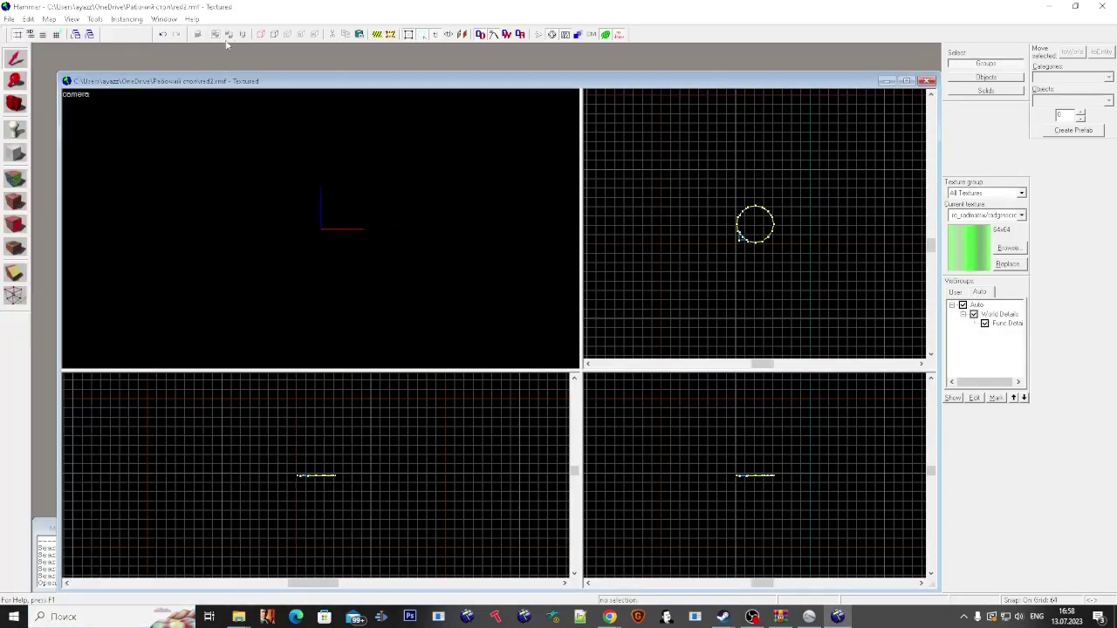
Step: Copy the triangular fin and paste the duplicate near the opposite edge of the platform
{"action": "scroll", "coordinate": [268, 233], "scroll_direction": "up", "scroll_amount": 8}
{"action": "key", "text": "super"}
{"action": "key", "text": "super"}
{"action": "left_click", "coordinate": [379, 212]}
{"action": "key", "text": "ctrl+c"}
{"action": "scroll", "coordinate": [743, 220], "scroll_direction": "up", "scroll_amount": 8}
{"action": "key", "text": "ctrl+v"}
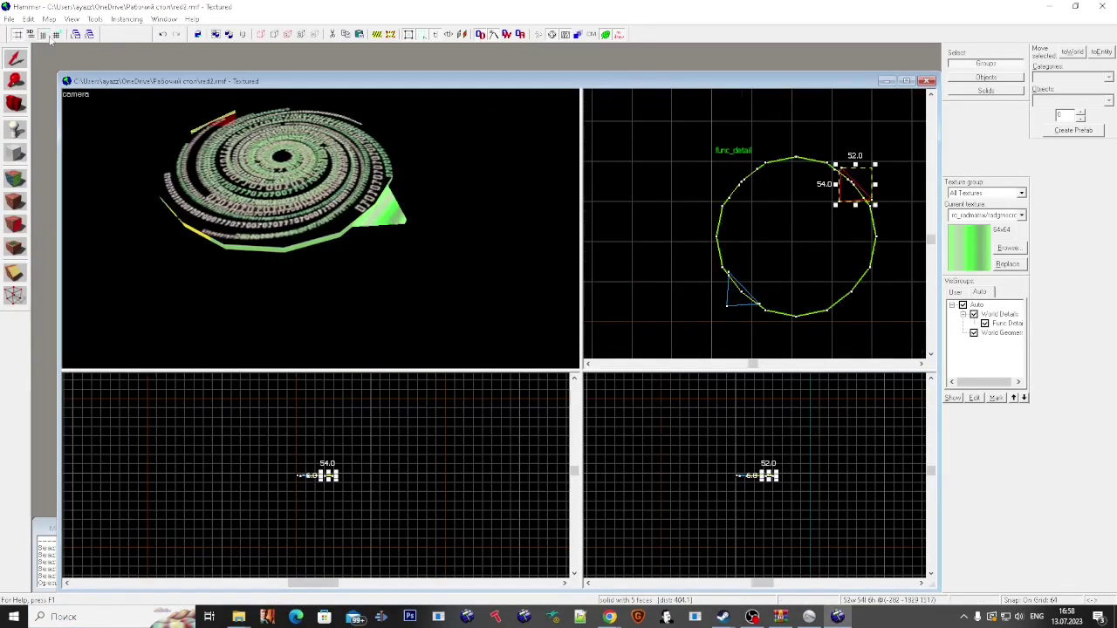
Step: Reduce the grid size to 8 and flip the pasted fin both horizontally and vertically
{"action": "left_click", "coordinate": [47, 37]}
{"action": "left_click", "coordinate": [47, 37]}
{"action": "left_click", "coordinate": [47, 37]}
{"action": "scroll", "coordinate": [872, 167], "scroll_direction": "up", "scroll_amount": 4}
{"action": "right_click", "coordinate": [847, 200]}
{"action": "left_click", "coordinate": [1012, 431]}
{"action": "right_click", "coordinate": [828, 203]}
{"action": "left_click", "coordinate": [995, 446]}
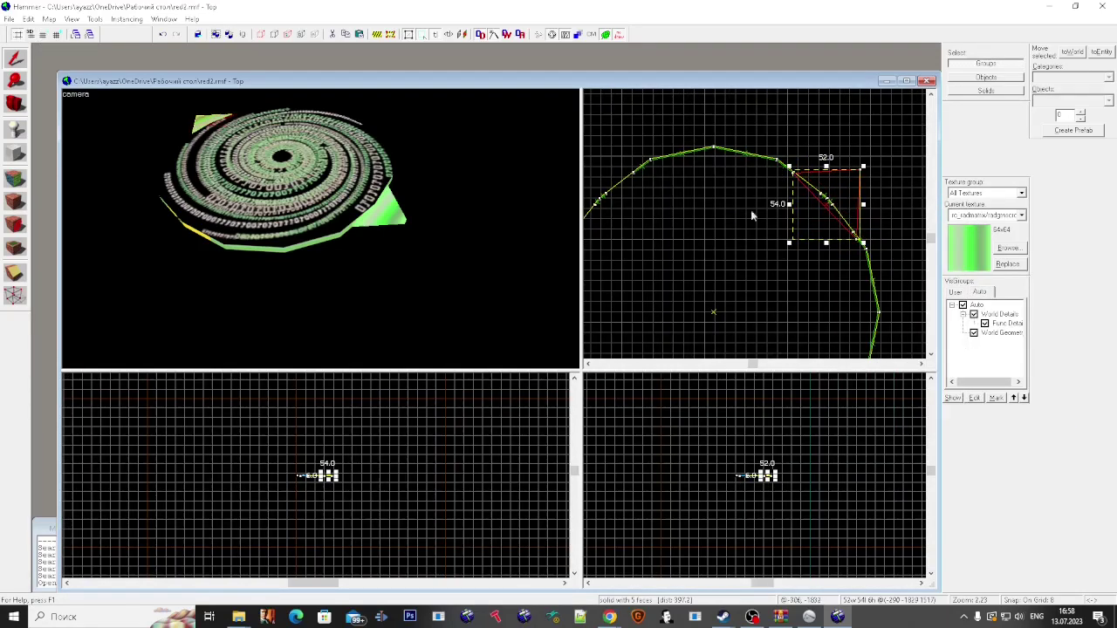
Step: Reduce the grid size to 2 and nudge the flipped fin so its inner corners line up with the platform's rim
{"action": "key", "text": "z"}
{"action": "key", "text": "w"}
{"action": "key", "text": "Escape"}
{"action": "left_click", "coordinate": [320, 228]}
{"action": "key", "text": "z"}
{"action": "scroll", "coordinate": [860, 224], "scroll_direction": "up", "scroll_amount": 4}
{"action": "scroll", "coordinate": [815, 251], "scroll_direction": "down", "scroll_amount": 3}
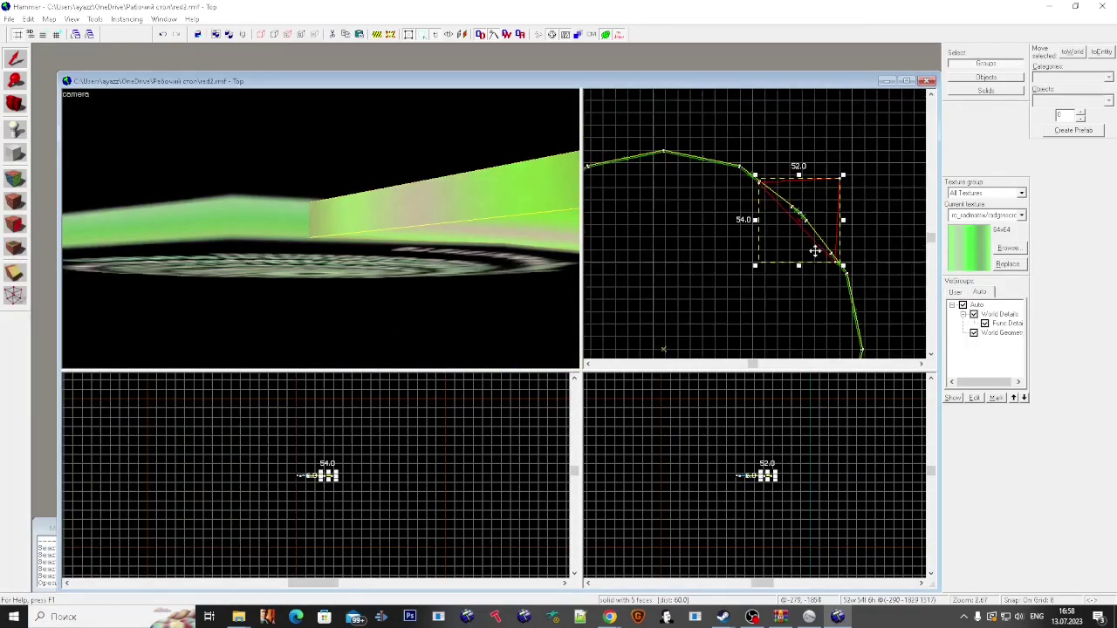
{"action": "scroll", "coordinate": [783, 242], "scroll_direction": "up", "scroll_amount": 5}
{"action": "left_click_drag", "start_coordinate": [767, 244], "coordinate": [767, 244]}
{"action": "key", "text": "z"}
{"action": "key", "text": "d"}
{"action": "key", "text": "z"}
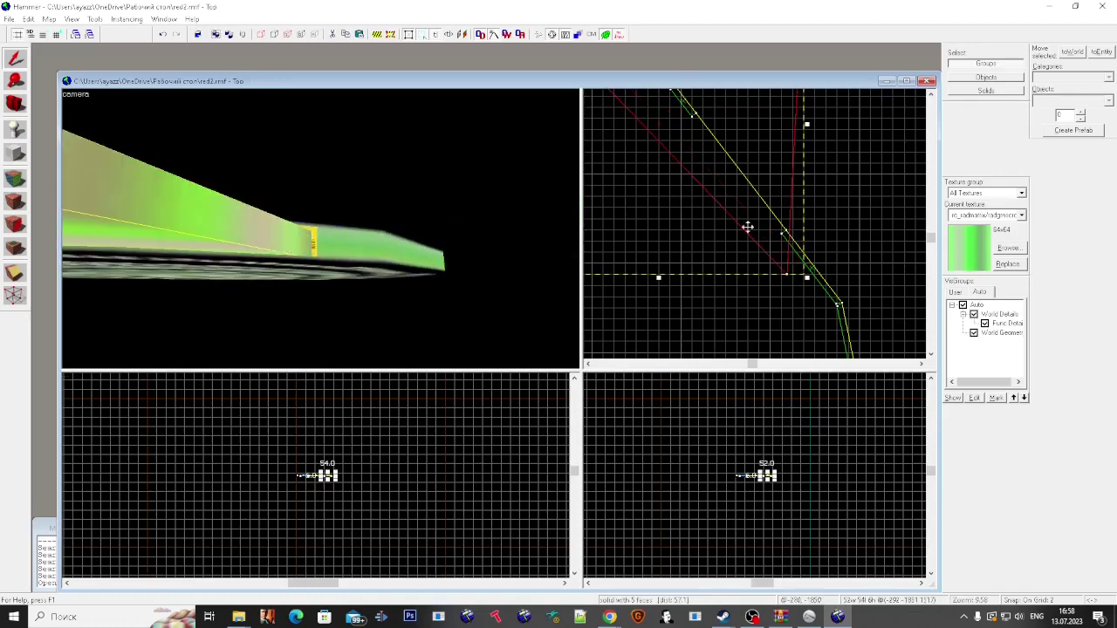
{"action": "scroll", "coordinate": [689, 183], "scroll_direction": "up", "scroll_amount": 1}
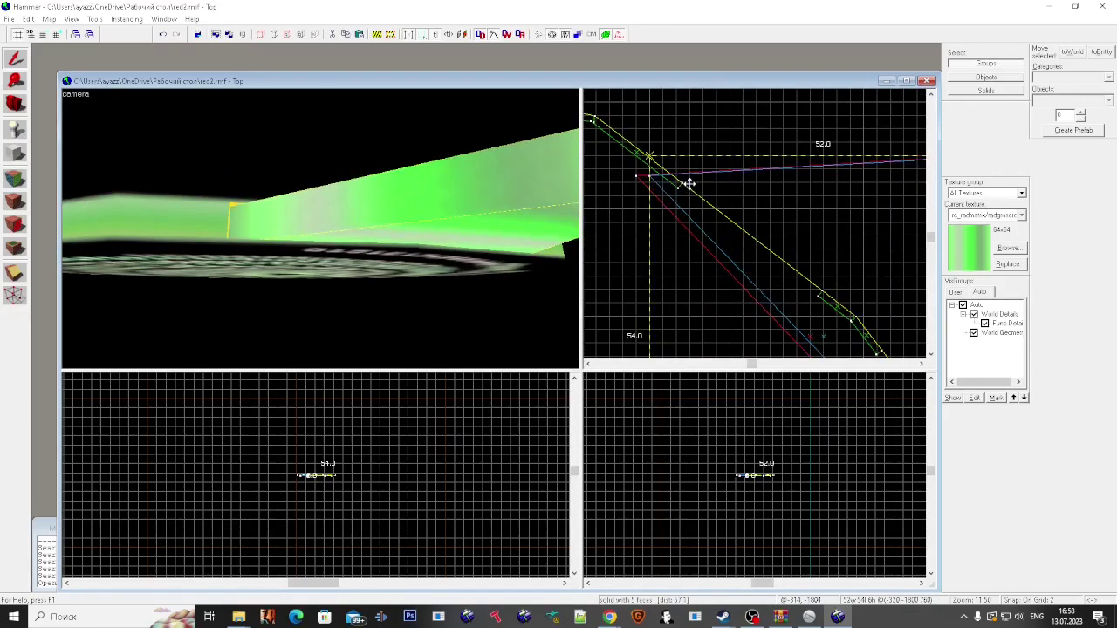
{"action": "key", "text": "Escape"}
{"action": "key", "text": "z"}
{"action": "key", "text": "z"}
Step: Adjust the fin's vertices so its inner corner sits snugly against the platform's rim
{"action": "key", "text": "shift+v"}
{"action": "left_click", "coordinate": [320, 228]}
{"action": "left_click_drag", "start_coordinate": [648, 209], "coordinate": [636, 204]}
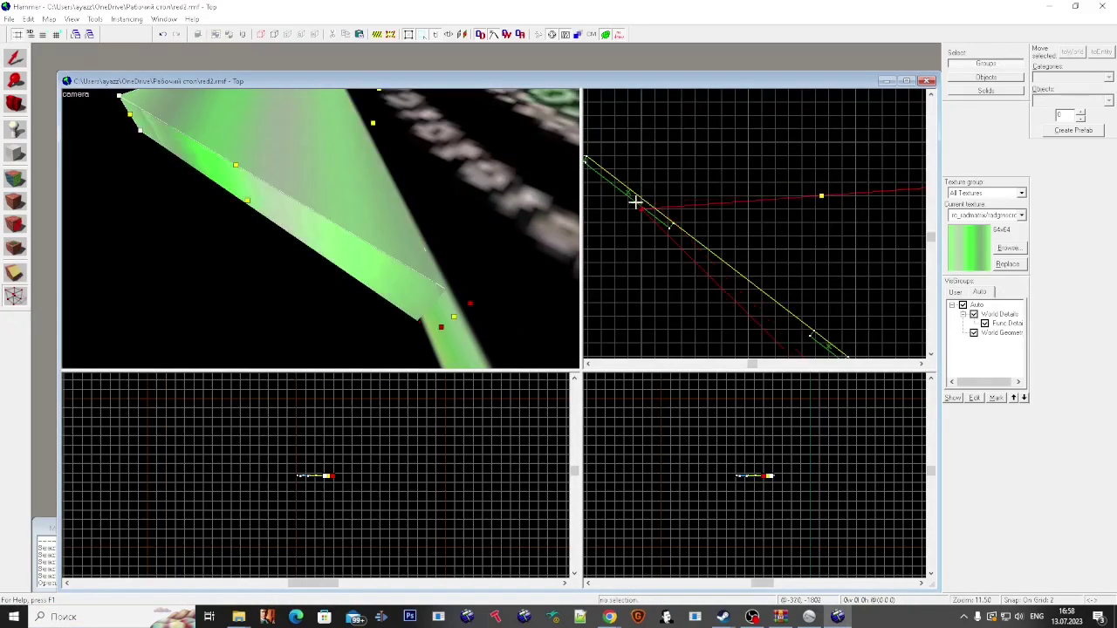
{"action": "scroll", "coordinate": [636, 204], "scroll_direction": "down", "scroll_amount": 6}
{"action": "scroll", "coordinate": [723, 282], "scroll_direction": "up", "scroll_amount": 5}
{"action": "key", "text": "shift+s"}
{"action": "key", "text": "Escape"}
{"action": "key", "text": "z"}
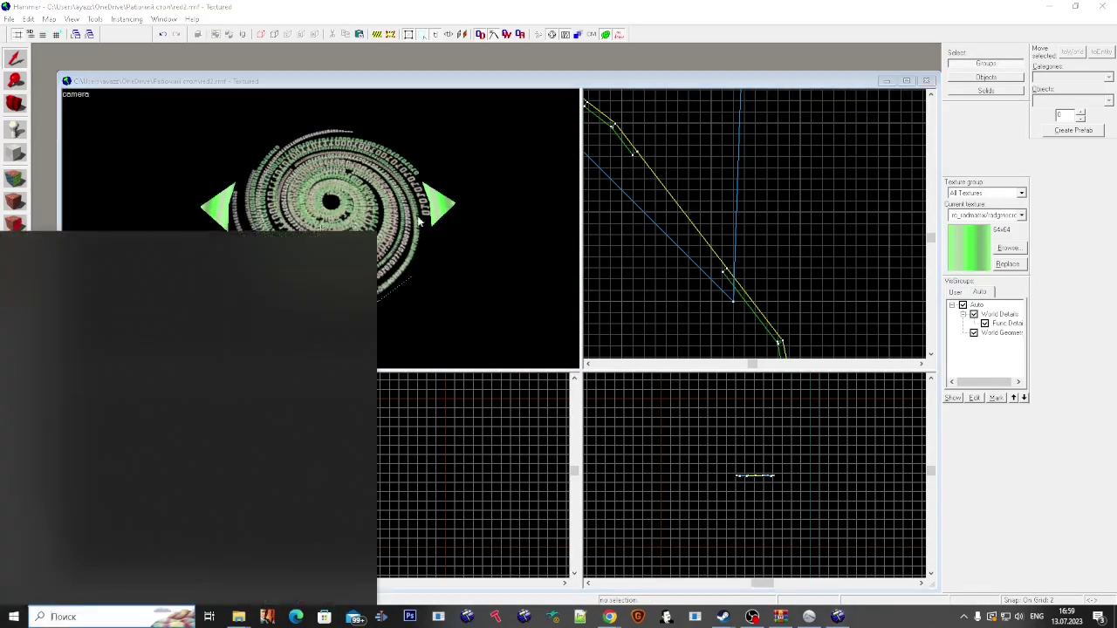
Step: Select both opposite fins, duplicate them together and flip the copies toward the two empty corners of the platform
{"action": "scroll", "coordinate": [804, 181], "scroll_direction": "down", "scroll_amount": 3}
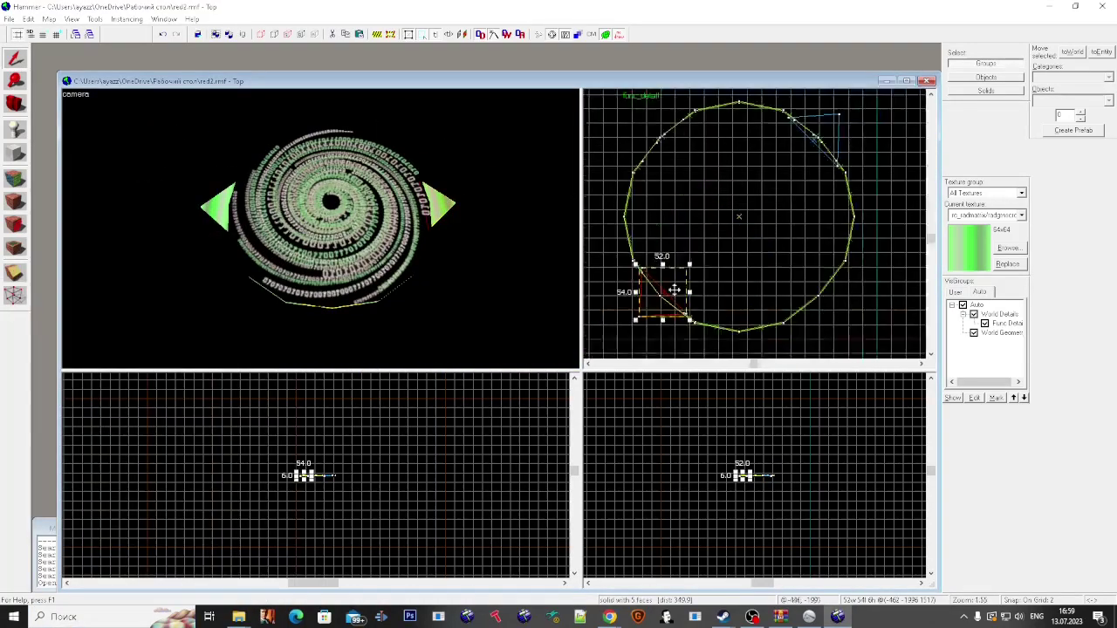
{"action": "scroll", "coordinate": [804, 182], "scroll_direction": "up", "scroll_amount": 3}
{"action": "scroll", "coordinate": [804, 182], "scroll_direction": "down", "scroll_amount": 3}
{"action": "scroll", "coordinate": [804, 182], "scroll_direction": "up", "scroll_amount": 2}
{"action": "scroll", "coordinate": [732, 253], "scroll_direction": "down", "scroll_amount": 5}
{"action": "left_click", "coordinate": [673, 324], "text": "ctrl"}
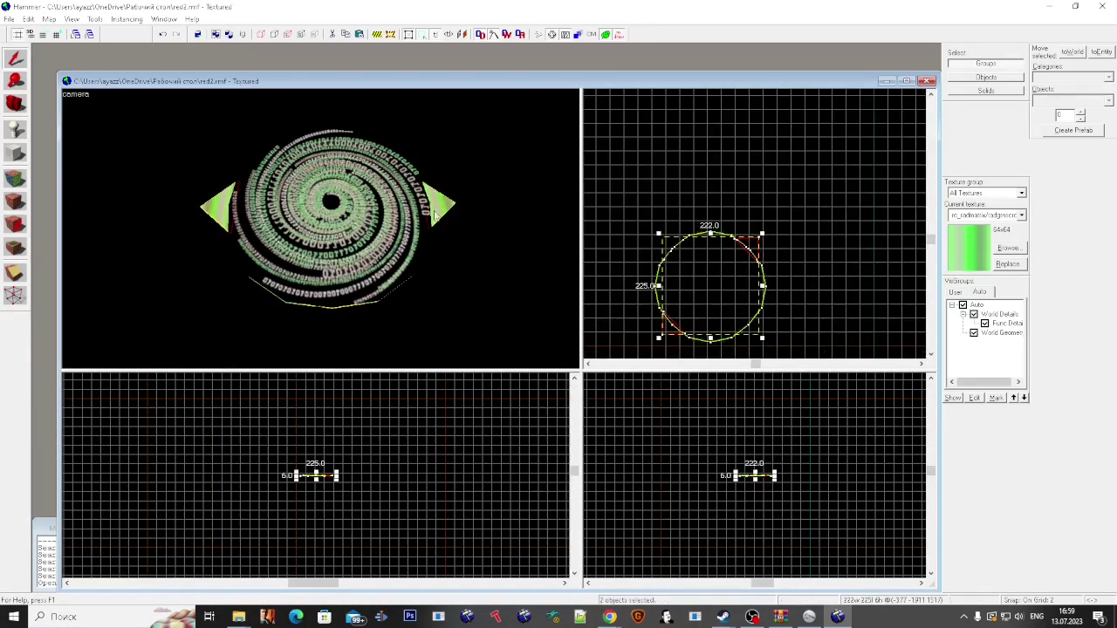
{"action": "left_click_drag", "start_coordinate": [726, 266], "coordinate": [744, 275], "text": "shift"}
{"action": "right_click", "coordinate": [744, 275]}
{"action": "mouse_move", "coordinate": [851, 510]}
{"action": "left_click", "coordinate": [912, 513]}
Step: Move the flipped pair of fins so they fit against the rim at the two remaining corners
{"action": "left_click_drag", "start_coordinate": [761, 339], "coordinate": [743, 331]}
{"action": "scroll", "coordinate": [753, 337], "scroll_direction": "up", "scroll_amount": 5}
{"action": "left_click_drag", "start_coordinate": [741, 289], "coordinate": [740, 308]}
{"action": "key", "text": "z"}
{"action": "key", "text": "w"}
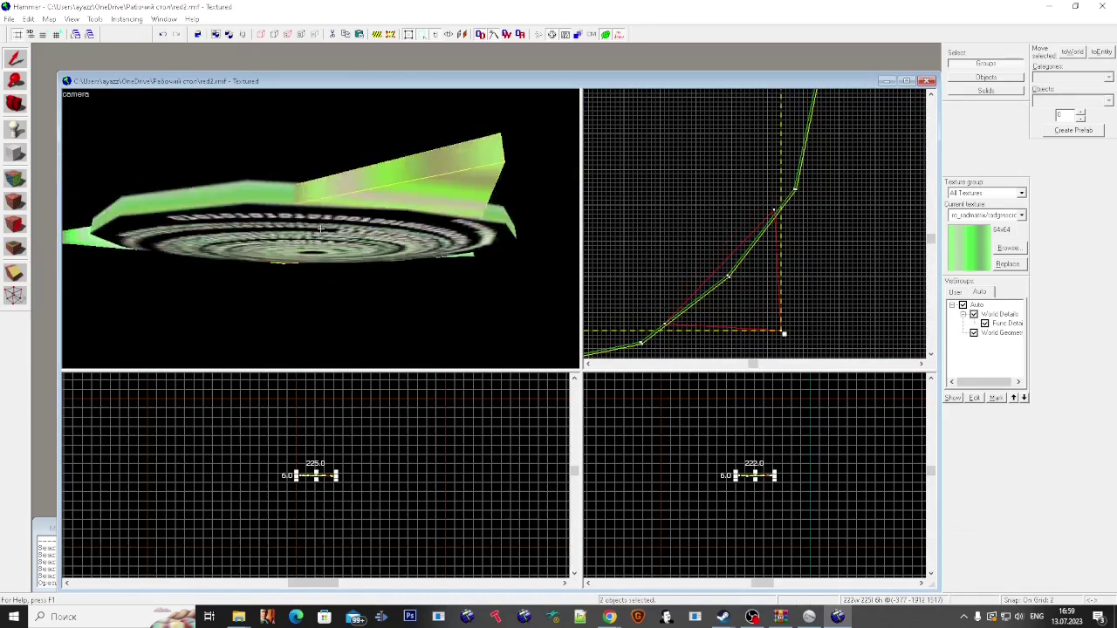
{"action": "key", "text": "s"}
{"action": "key", "text": "w"}
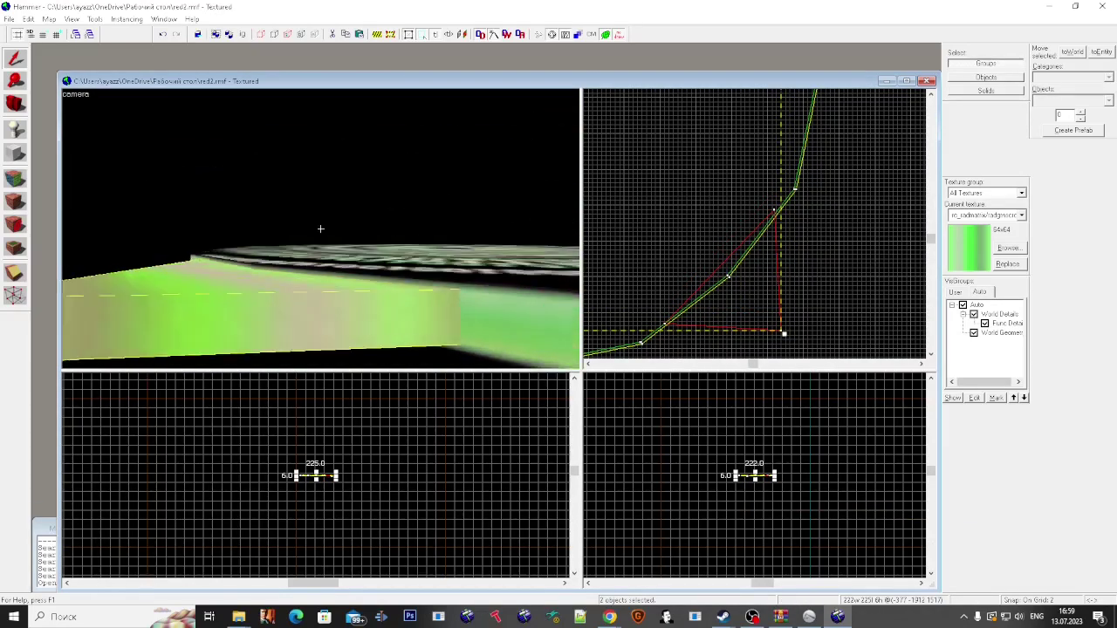
Step: Tie all four fins together as a func_detail entity
{"action": "key", "text": "Escape"}
{"action": "key", "text": "s"}
{"action": "left_click", "coordinate": [320, 229]}
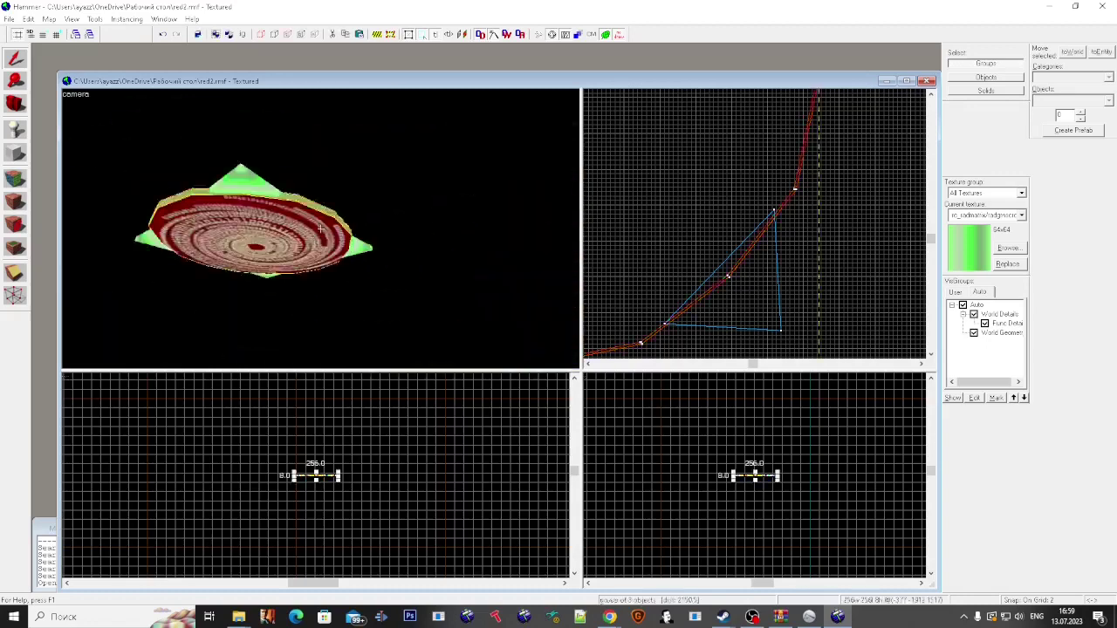
{"action": "left_click", "coordinate": [320, 147], "text": "ctrl"}
{"action": "key", "text": "ctrl+t"}
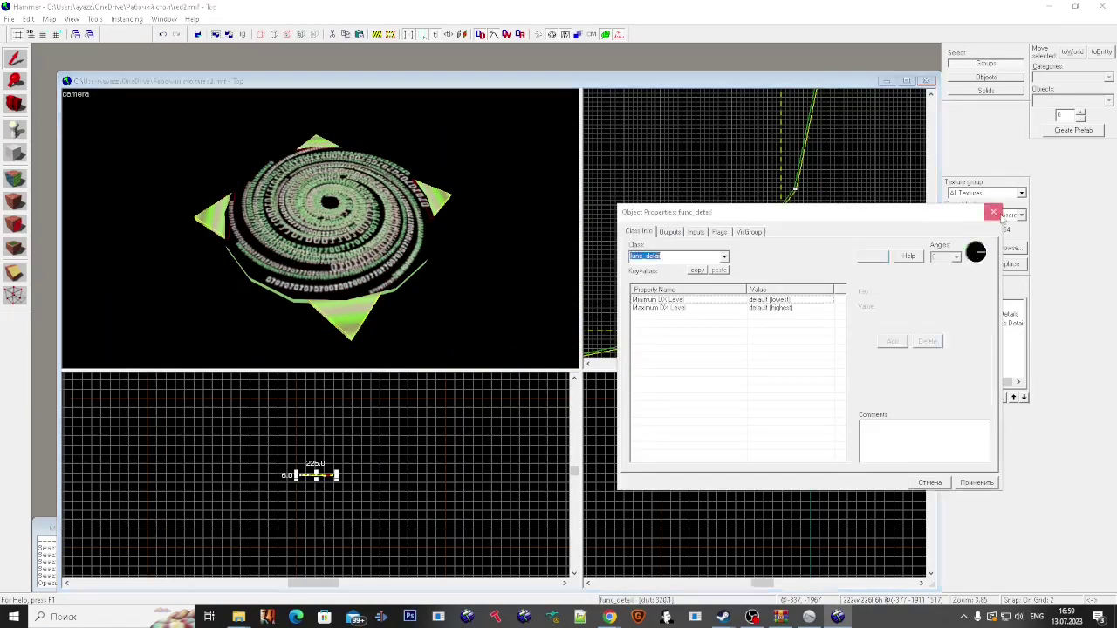
{"action": "left_click", "coordinate": [993, 212]}
Step: Copy the platform together with its four fins and open the rc_radmatrix map
{"action": "left_click", "coordinate": [371, 261]}
{"action": "left_click", "coordinate": [353, 324], "text": "ctrl"}
{"action": "left_click_drag", "start_coordinate": [249, 84], "coordinate": [250, 148]}
{"action": "left_click", "coordinate": [9, 20]}
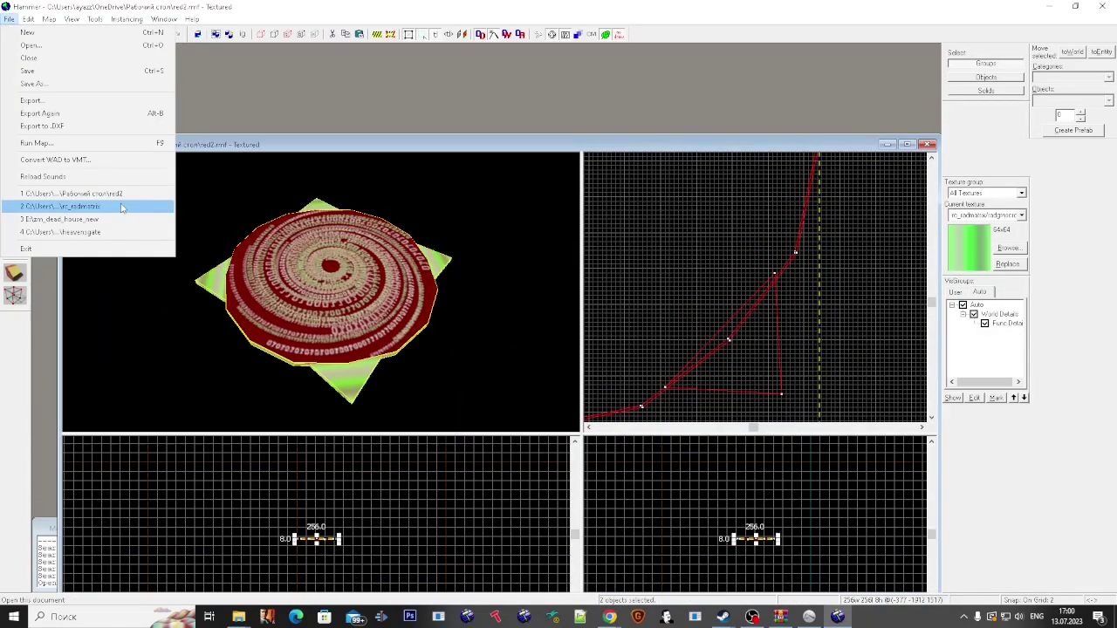
{"action": "left_click", "coordinate": [122, 207]}
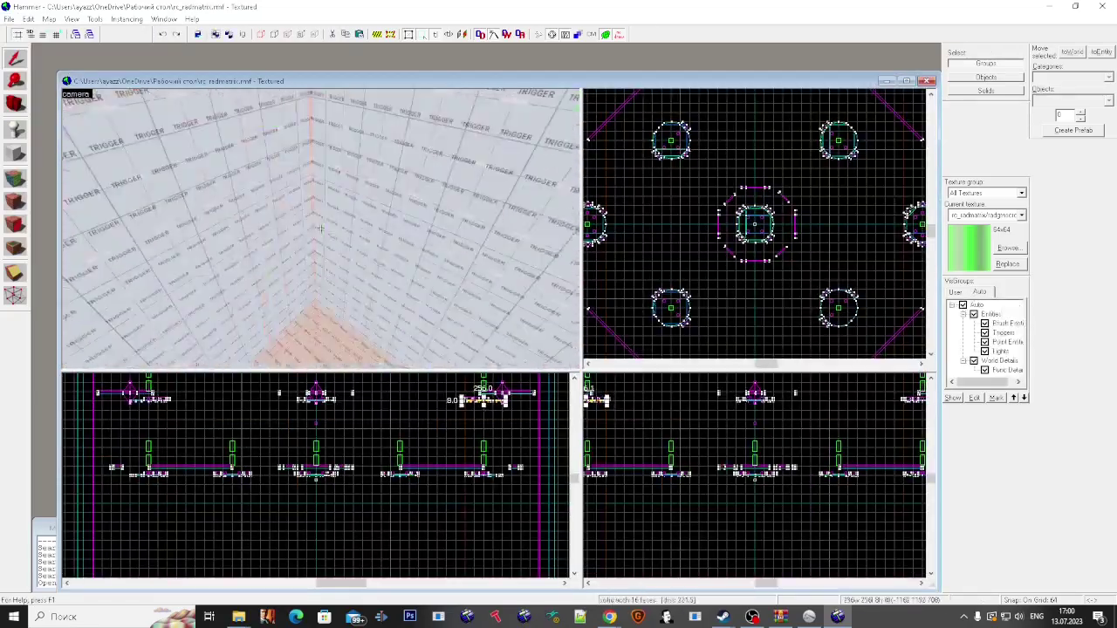
Step: Hide the entities in the map and select a piece of the old central platform
{"action": "key", "text": "w"}
{"action": "left_click", "coordinate": [321, 228]}
{"action": "key", "text": "Escape"}
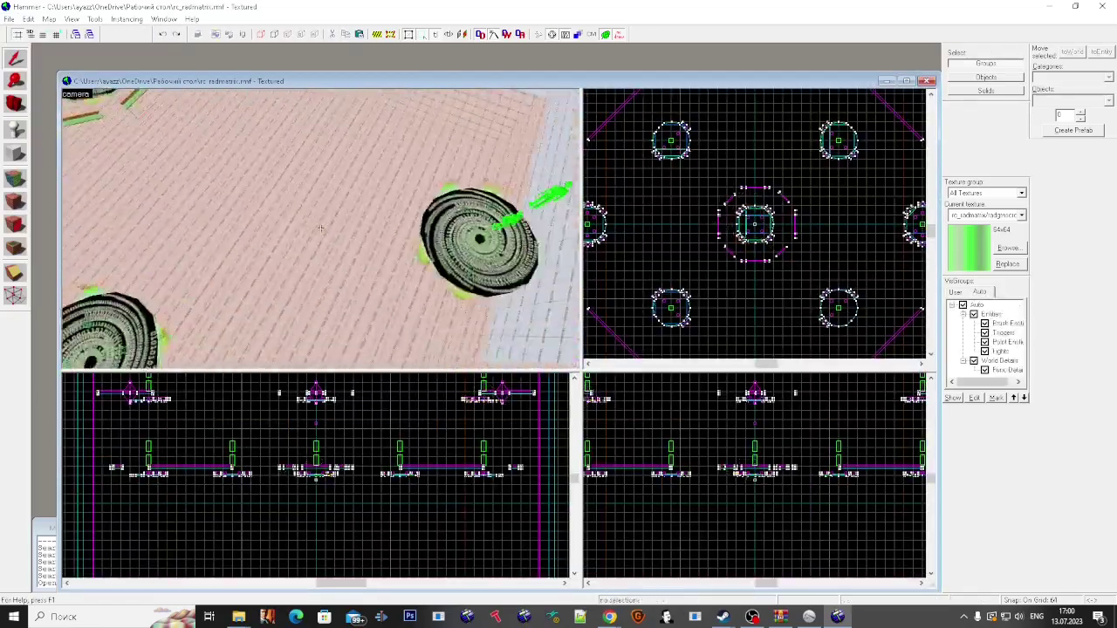
{"action": "left_click", "coordinate": [321, 273]}
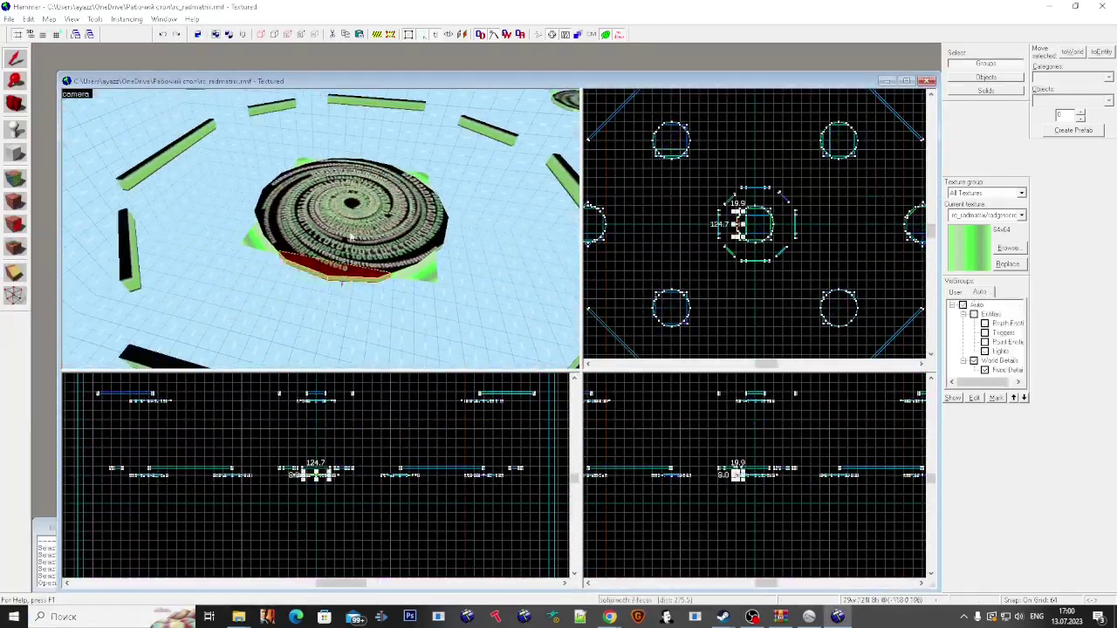
Step: Paste the finned platform over the central platform and reduce the grid size to 1
{"action": "key", "text": "ctrl+v"}
{"action": "scroll", "coordinate": [310, 472], "scroll_direction": "up", "scroll_amount": 9}
{"action": "key", "text": "["}
{"action": "key", "text": "["}
{"action": "key", "text": "["}
{"action": "key", "text": "["}
{"action": "key", "text": "["}
{"action": "key", "text": "["}
Step: Move the pasted platform so it lines up exactly with the old central platform
{"action": "scroll", "coordinate": [365, 484], "scroll_direction": "up", "scroll_amount": 12}
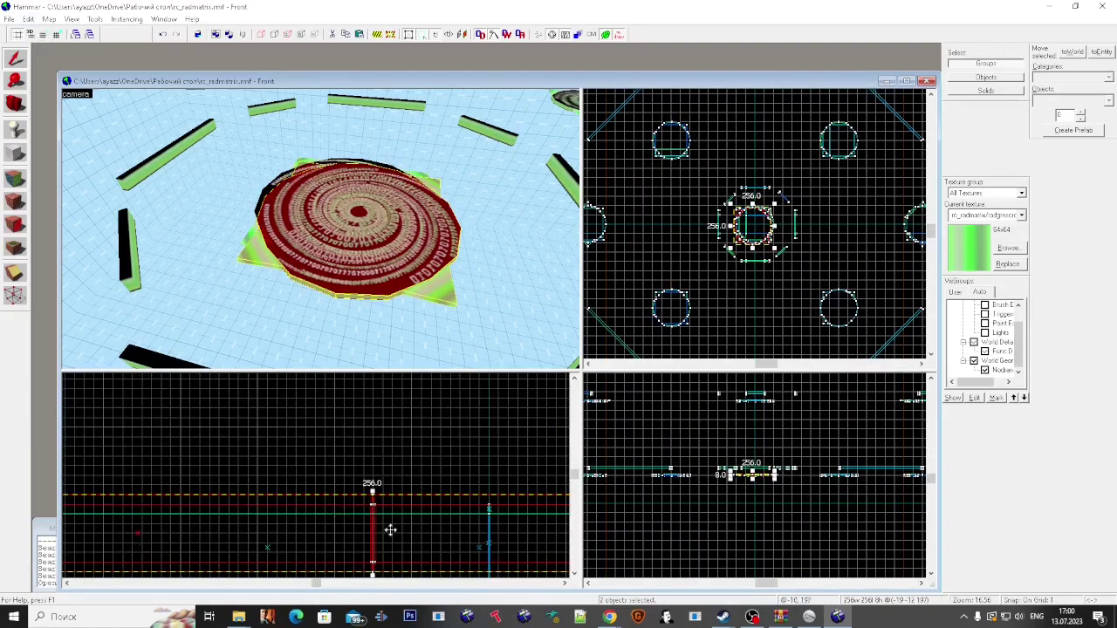
{"action": "scroll", "coordinate": [751, 208], "scroll_direction": "up", "scroll_amount": 13}
{"action": "left_click_drag", "start_coordinate": [819, 220], "coordinate": [852, 197]}
{"action": "scroll", "coordinate": [785, 209], "scroll_direction": "down", "scroll_amount": 8}
{"action": "scroll", "coordinate": [778, 247], "scroll_direction": "up", "scroll_amount": 6}
{"action": "scroll", "coordinate": [739, 279], "scroll_direction": "up", "scroll_amount": 5}
{"action": "scroll", "coordinate": [575, 307], "scroll_direction": "up", "scroll_amount": 3}
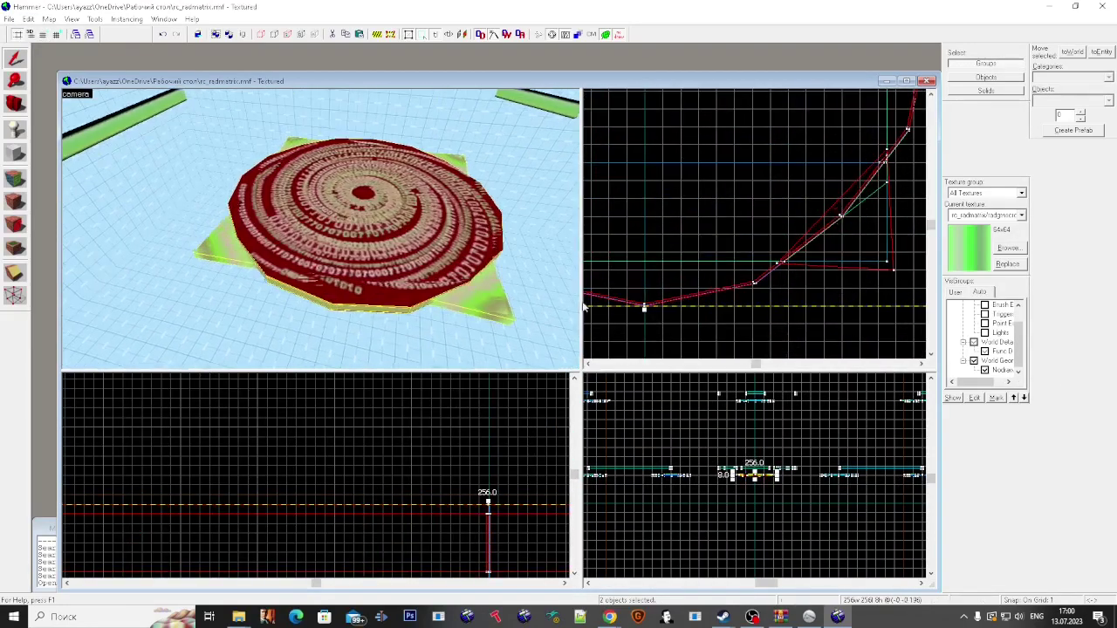
Step: Tie the pasted platform and its fins into one func_detail and clear the old central platform pieces inside the ring
{"action": "key", "text": "ctrl+t"}
{"action": "left_click", "coordinate": [997, 211]}
{"action": "left_click", "coordinate": [330, 239]}
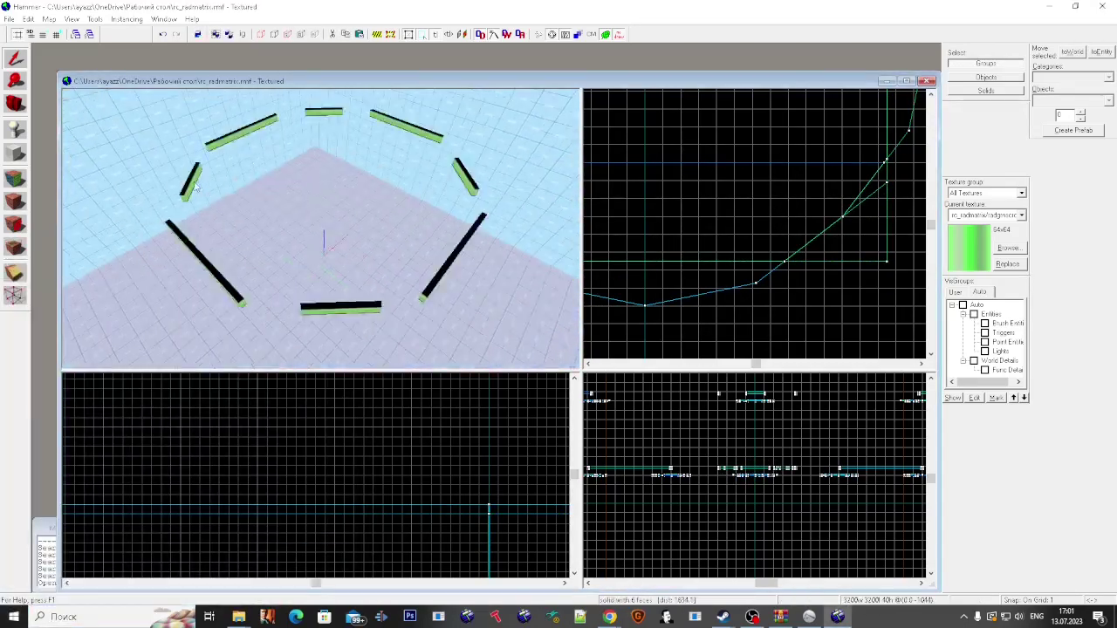
{"action": "key", "text": "Escape"}
{"action": "scroll", "coordinate": [728, 468], "scroll_direction": "up", "scroll_amount": 6}
{"action": "scroll", "coordinate": [738, 266], "scroll_direction": "down", "scroll_amount": 8}
{"action": "left_click", "coordinate": [207, 262]}
{"action": "scroll", "coordinate": [741, 231], "scroll_direction": "down", "scroll_amount": 2}
{"action": "left_click", "coordinate": [692, 179]}
{"action": "key", "text": "z"}
{"action": "key", "text": "Escape"}
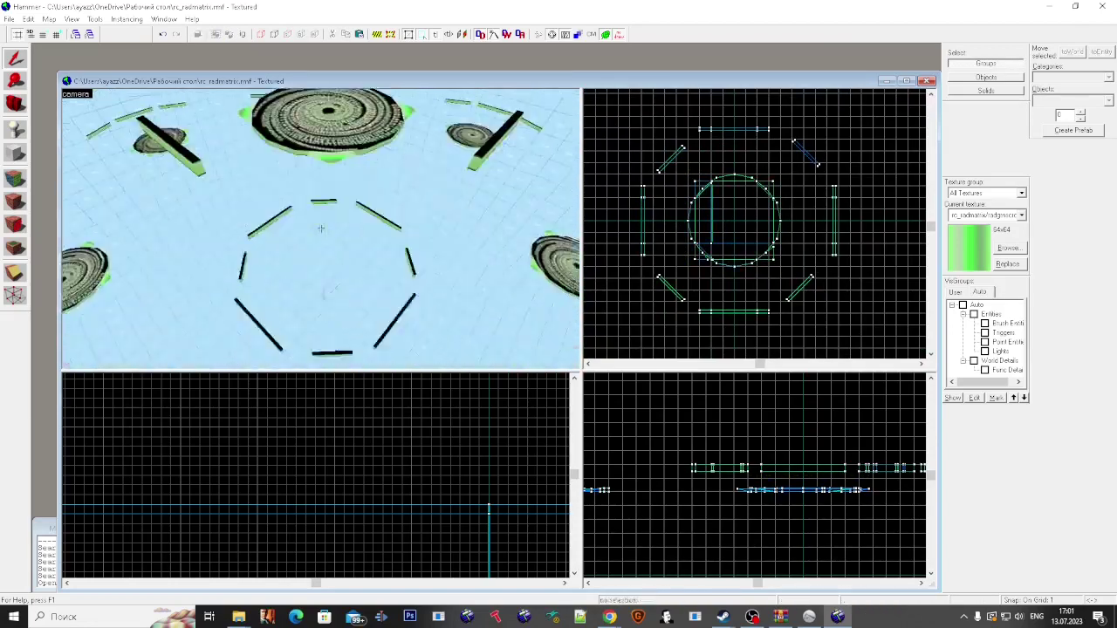
Step: Duplicate the central func_detail platform and raise the copy toward the old platform on the upper level
{"action": "left_click", "coordinate": [332, 338], "text": "ctrl"}
{"action": "key", "text": "ctrl+t"}
{"action": "left_click", "coordinate": [997, 211]}
{"action": "scroll", "coordinate": [793, 491], "scroll_direction": "up", "scroll_amount": 5}
{"action": "left_click_drag", "start_coordinate": [793, 492], "coordinate": [793, 393], "text": "shift"}
{"action": "scroll", "coordinate": [793, 419], "scroll_direction": "down", "scroll_amount": 5}
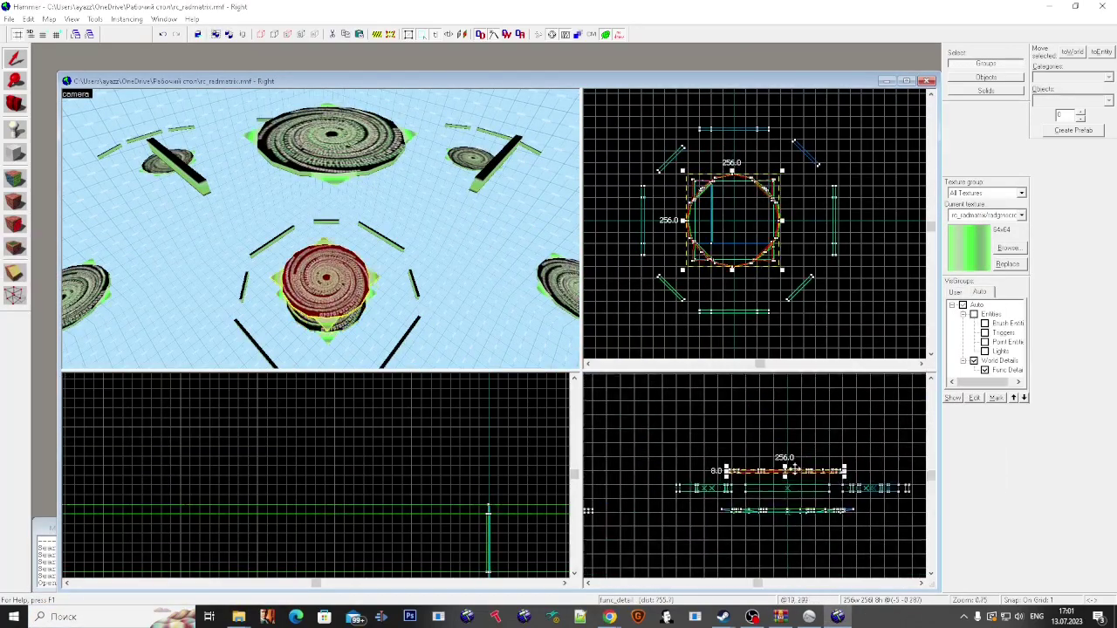
{"action": "left_click_drag", "start_coordinate": [794, 469], "coordinate": [795, 433]}
Step: Align the raised copy precisely with the old upper platform
{"action": "scroll", "coordinate": [803, 436], "scroll_direction": "up", "scroll_amount": 1}
{"action": "scroll", "coordinate": [850, 329], "scroll_direction": "up", "scroll_amount": 3}
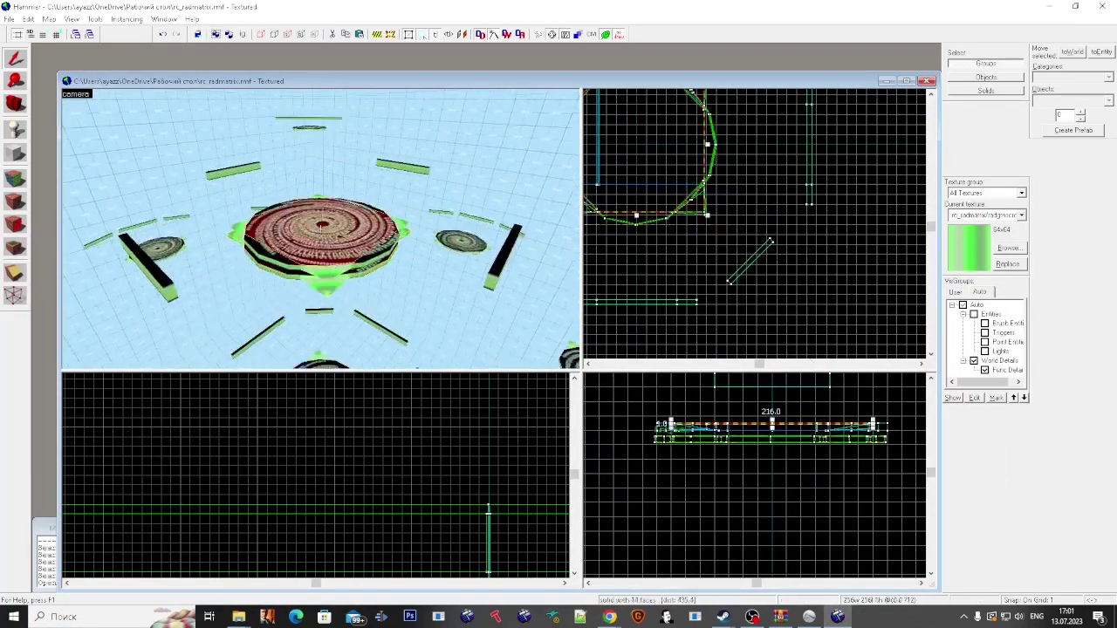
{"action": "scroll", "coordinate": [757, 417], "scroll_direction": "up", "scroll_amount": 10}
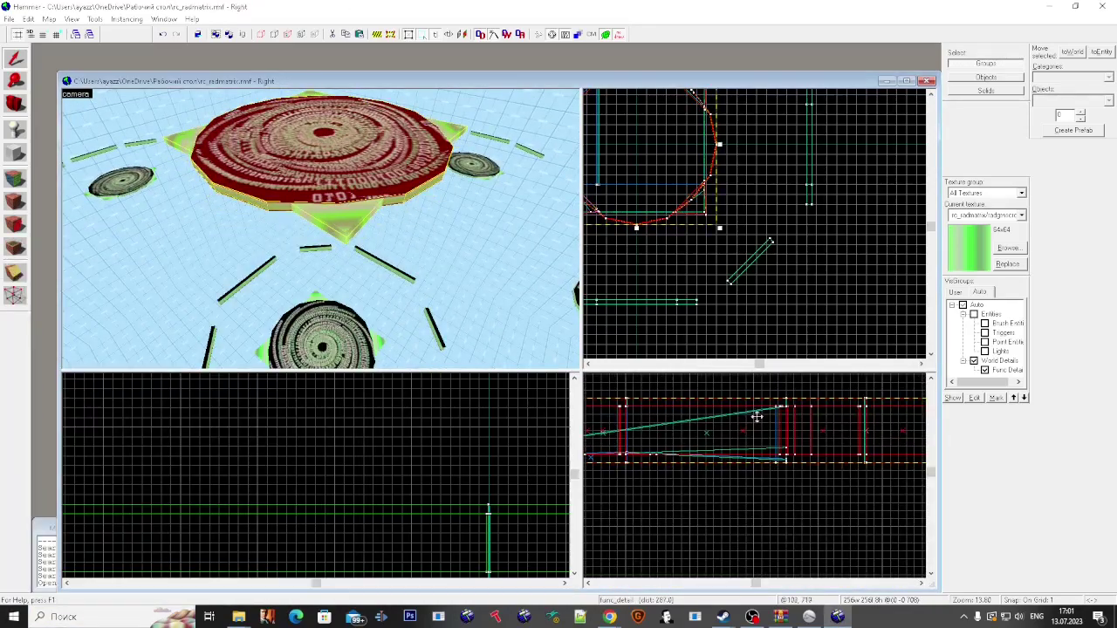
{"action": "left_click_drag", "start_coordinate": [773, 447], "coordinate": [820, 436]}
{"action": "scroll", "coordinate": [794, 440], "scroll_direction": "down", "scroll_amount": 7}
{"action": "scroll", "coordinate": [667, 445], "scroll_direction": "up", "scroll_amount": 4}
Step: Delete the leftover pieces of the old upper platform
{"action": "key", "text": "Escape"}
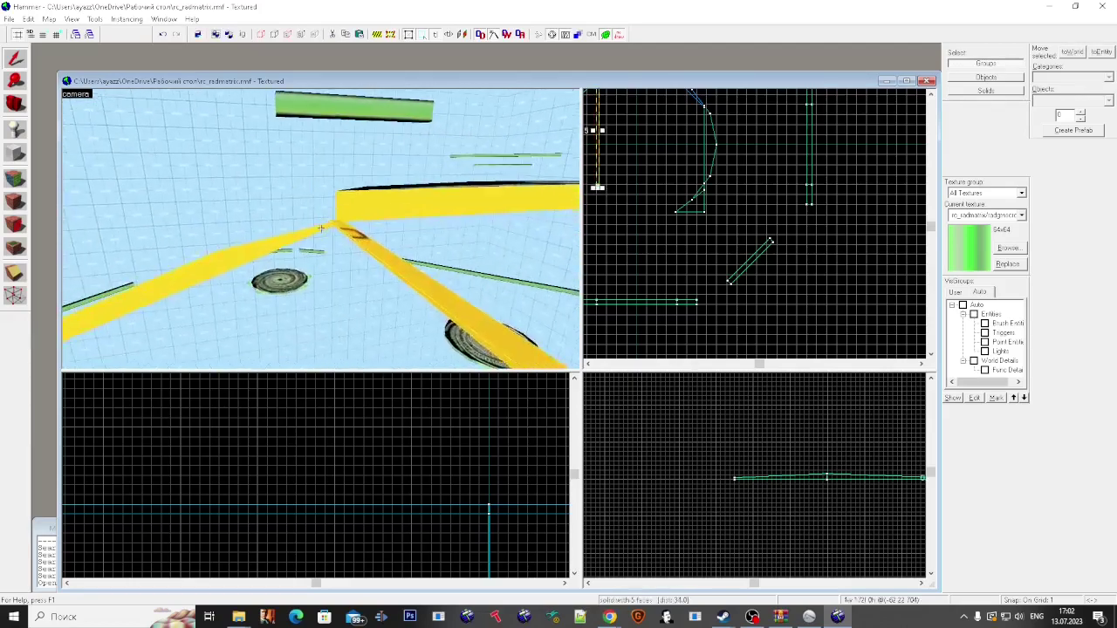
{"action": "key", "text": "Delete"}
{"action": "key", "text": "s"}
{"action": "left_click", "coordinate": [321, 228]}
{"action": "key", "text": "z"}
{"action": "scroll", "coordinate": [748, 253], "scroll_direction": "down", "scroll_amount": 10}
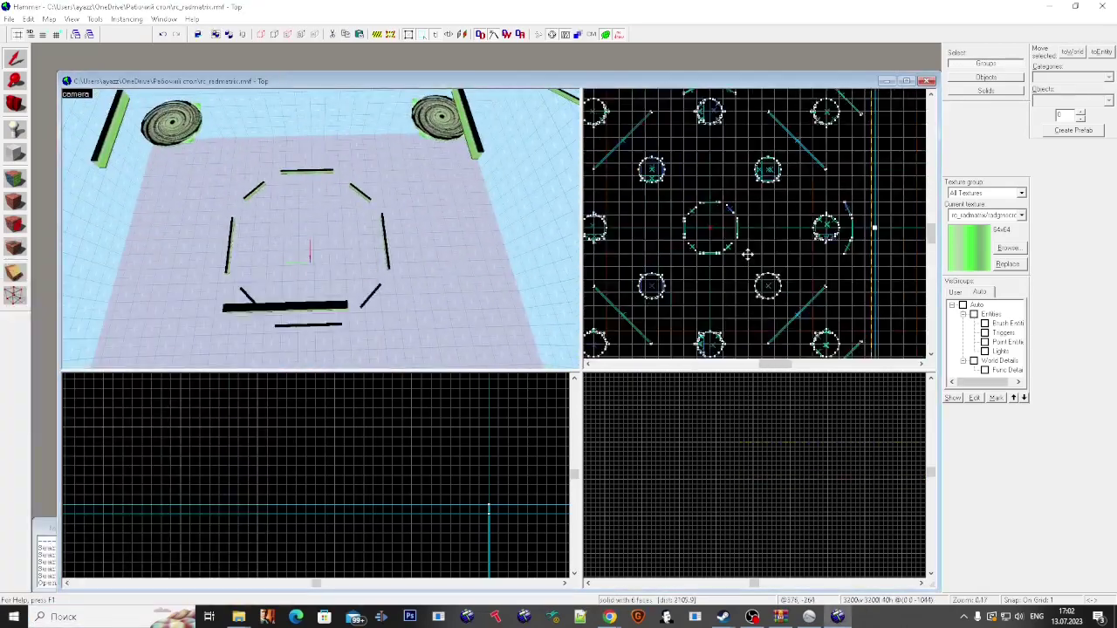
{"action": "key", "text": "Escape"}
Step: Select the strips forming the ring around the central platform and tie them to a func_detail
{"action": "scroll", "coordinate": [707, 241], "scroll_direction": "up", "scroll_amount": 7}
{"action": "key", "text": "z"}
{"action": "left_click", "coordinate": [321, 229]}
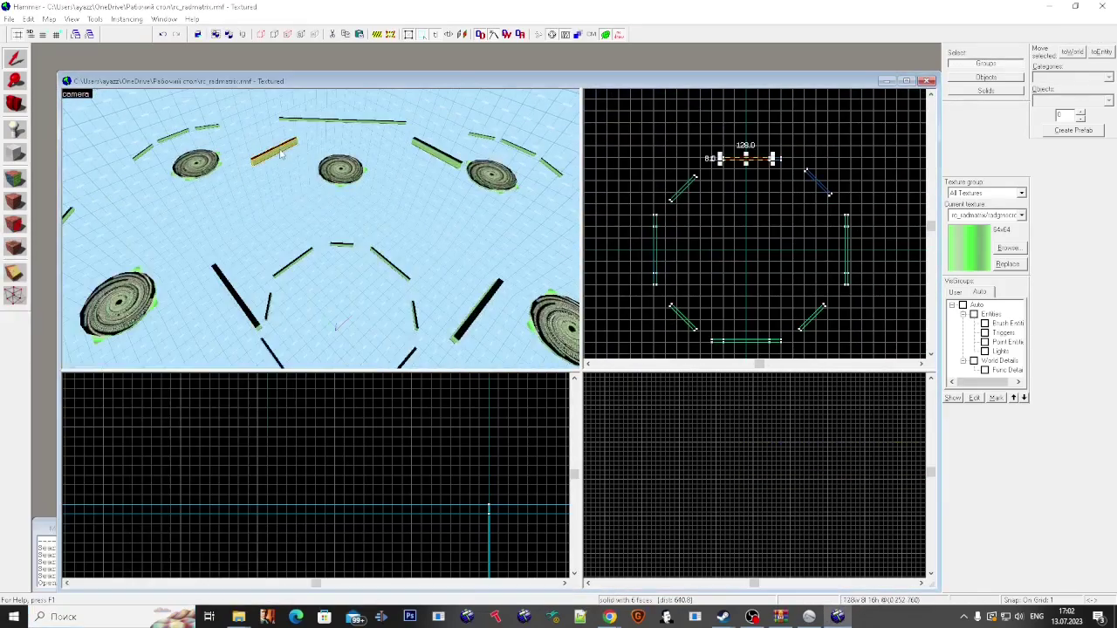
{"action": "double_click", "coordinate": [253, 320]}
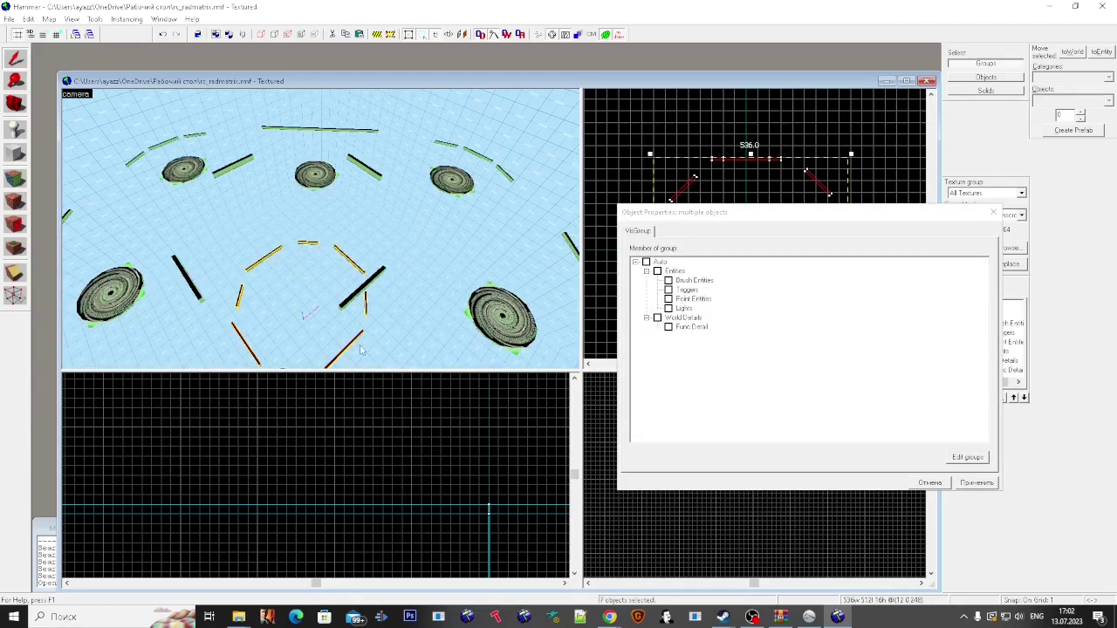
{"action": "key", "text": "s"}
{"action": "key", "text": "z"}
{"action": "key", "text": "ctrl+t"}
{"action": "key", "text": "z"}
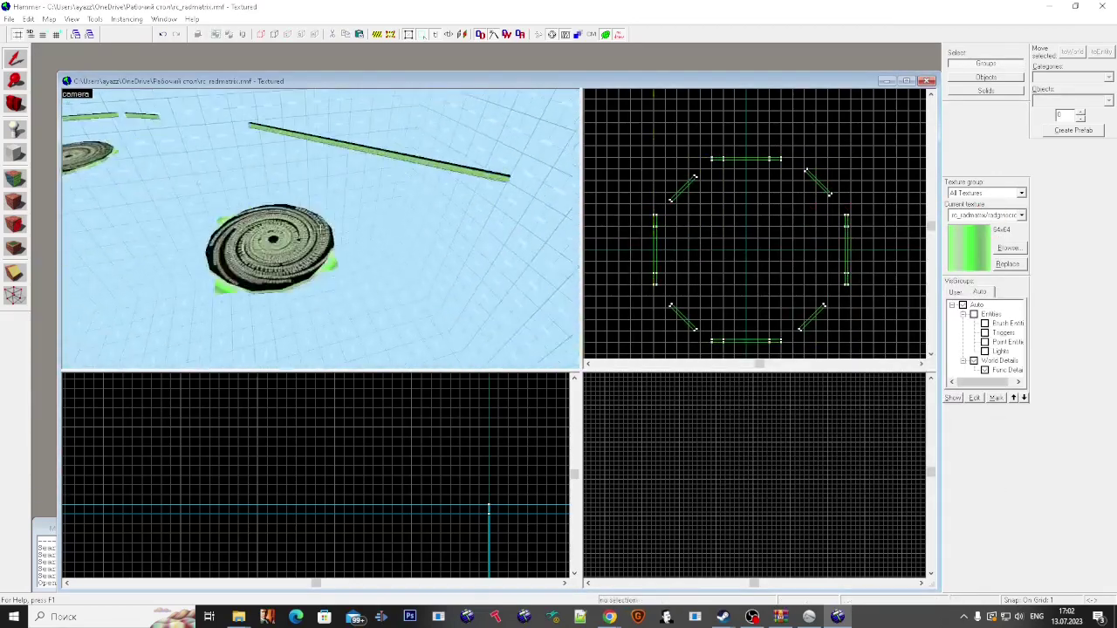
Step: Show the func_detail brushes again and duplicate the central platform beside the old platform diagonally next to it
{"action": "left_click", "coordinate": [320, 228]}
{"action": "key", "text": "super"}
{"action": "left_click", "coordinate": [985, 371]}
{"action": "scroll", "coordinate": [408, 252], "scroll_direction": "up", "scroll_amount": 3}
{"action": "scroll", "coordinate": [711, 241], "scroll_direction": "down", "scroll_amount": 3}
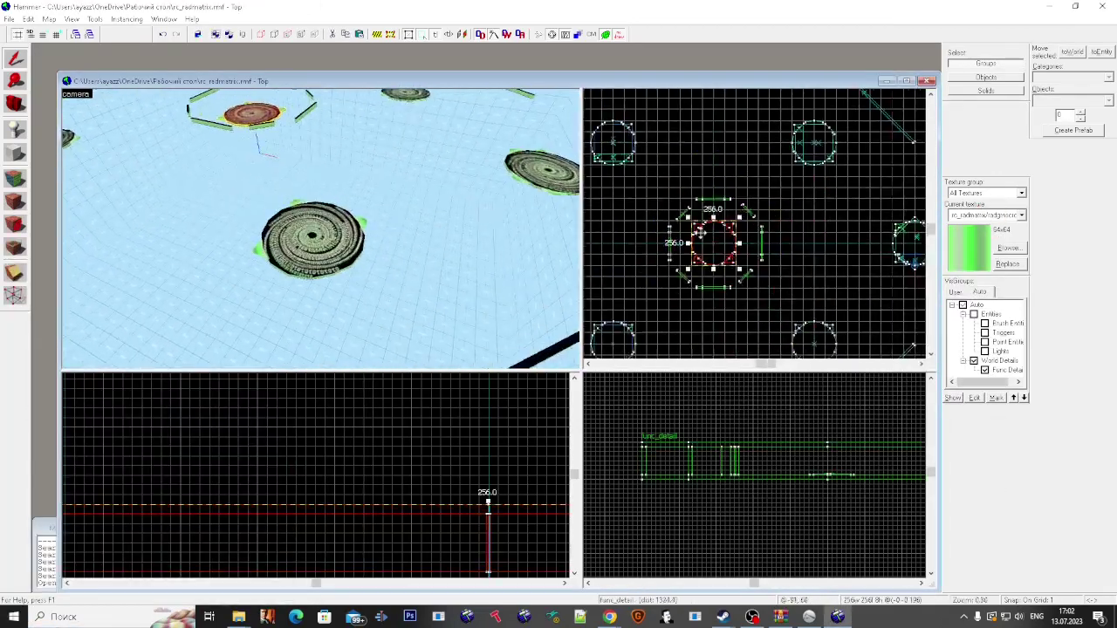
{"action": "left_click_drag", "start_coordinate": [719, 238], "coordinate": [820, 331], "text": "shift"}
{"action": "scroll", "coordinate": [820, 332], "scroll_direction": "up", "scroll_amount": 3}
{"action": "mouse_move", "coordinate": [798, 261]}
{"action": "left_mouse_down"}
{"action": "mouse_move", "coordinate": [812, 237]}
{"action": "mouse_move", "coordinate": [688, 212]}
{"action": "left_mouse_up"}
{"action": "key", "text": "z"}
{"action": "key", "text": "w"}
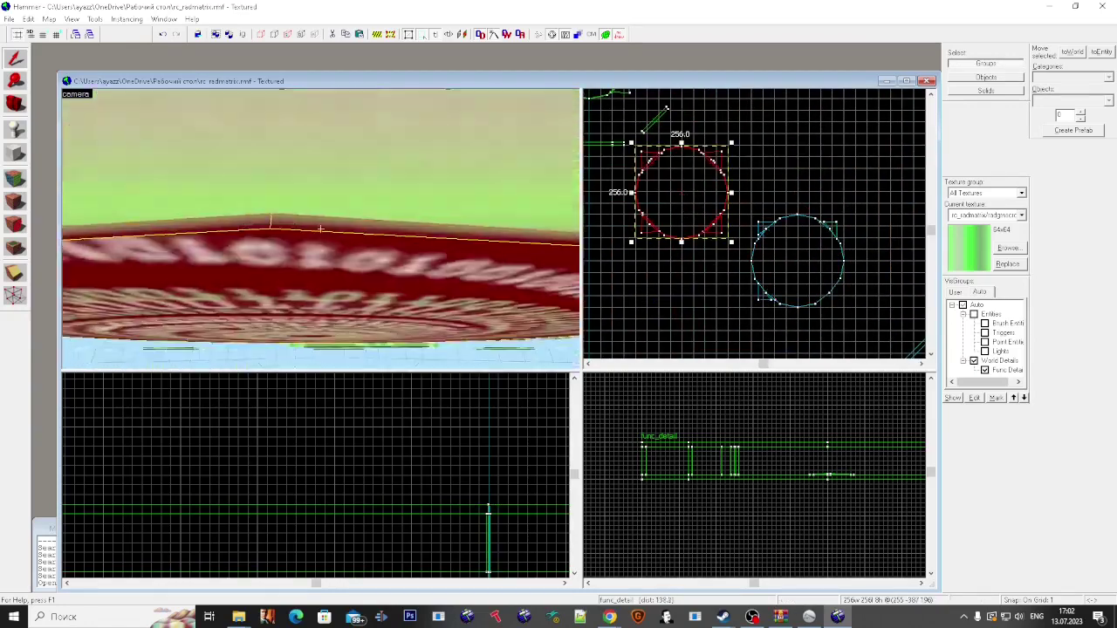
Step: Remove the one fin from the duplicate that the neighbouring old platform does not have
{"action": "key", "text": "super"}
{"action": "key", "text": "super"}
{"action": "left_click", "coordinate": [316, 215]}
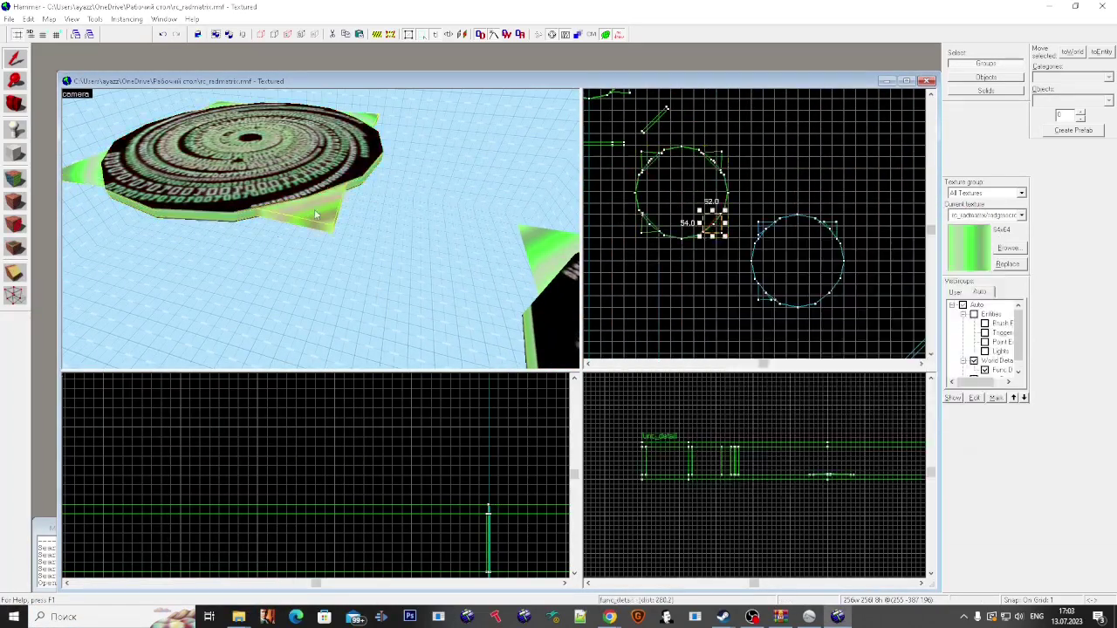
{"action": "scroll", "coordinate": [323, 248], "scroll_direction": "down", "scroll_amount": 5}
Step: Delete the disc and loose rim pieces of the old platform beside the duplicate, keeping a fin as reference
{"action": "left_click", "coordinate": [323, 253]}
{"action": "key", "text": "Delete"}
{"action": "left_click", "coordinate": [378, 252]}
{"action": "key", "text": "Delete"}
{"action": "left_click", "coordinate": [370, 248]}
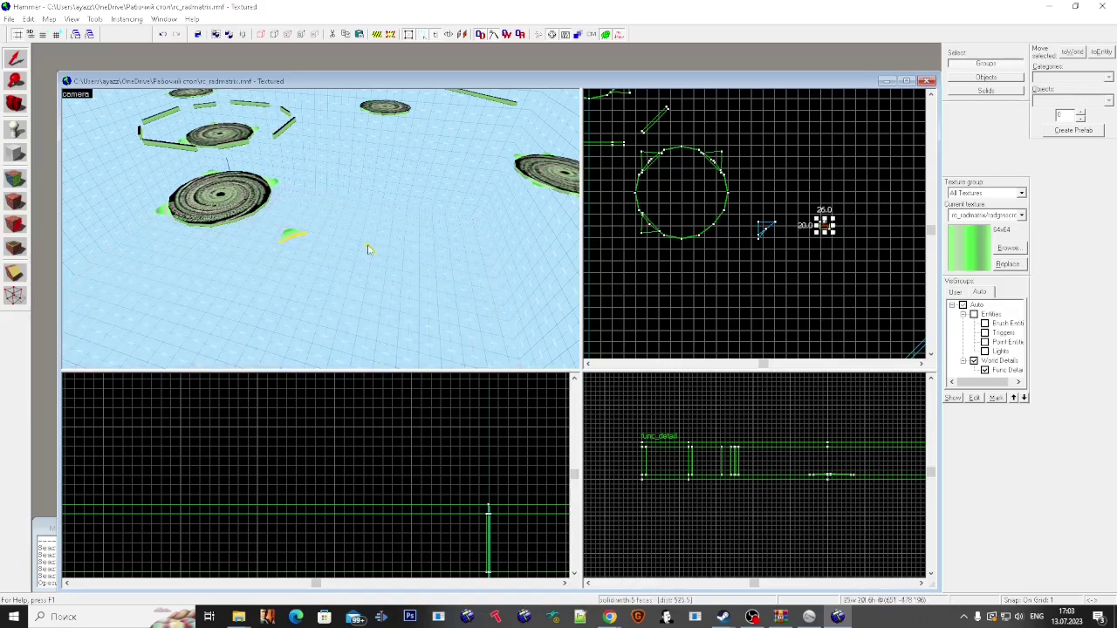
{"action": "key", "text": "Delete"}
{"action": "left_click", "coordinate": [370, 248]}
Step: Move the three-fin platform into the old platform's place, using its remaining fin as a guide, and delete leftover pieces
{"action": "scroll", "coordinate": [810, 287], "scroll_direction": "down", "scroll_amount": 1}
{"action": "left_click", "coordinate": [648, 168]}
{"action": "left_click_drag", "start_coordinate": [648, 171], "coordinate": [790, 259]}
{"action": "scroll", "coordinate": [790, 259], "scroll_direction": "up", "scroll_amount": 14}
{"action": "left_click_drag", "start_coordinate": [808, 120], "coordinate": [818, 96]}
{"action": "scroll", "coordinate": [314, 262], "scroll_direction": "up", "scroll_amount": 8}
{"action": "left_click", "coordinate": [309, 249]}
{"action": "key", "text": "Delete"}
{"action": "scroll", "coordinate": [310, 249], "scroll_direction": "down", "scroll_amount": 8}
{"action": "left_click", "coordinate": [349, 249]}
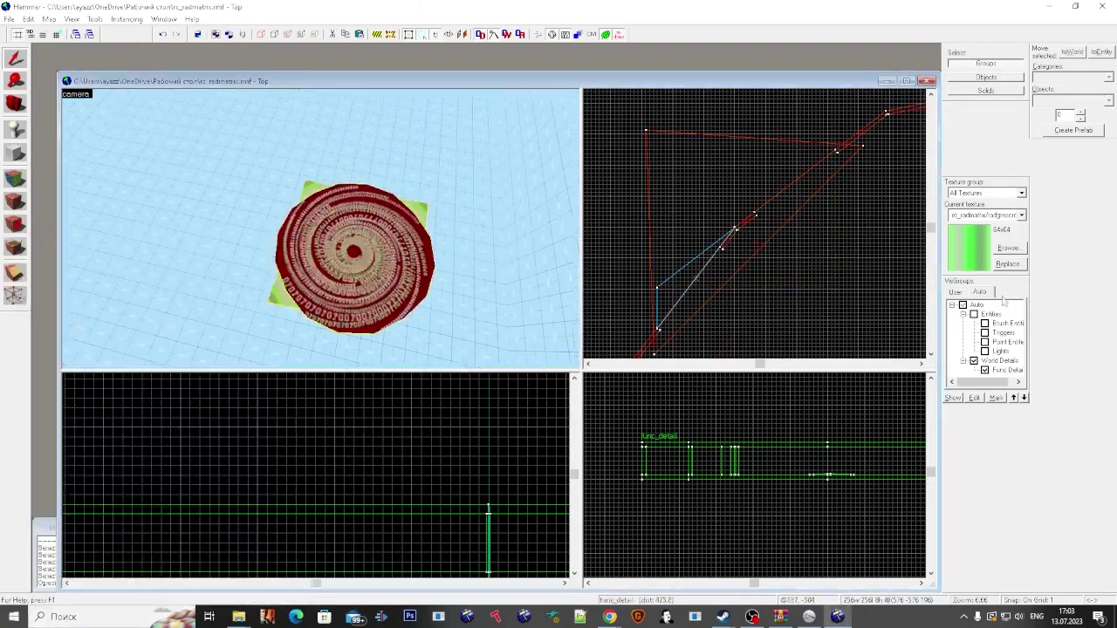
Step: Duplicate the three-fin platform and place the copy right beside the next old platform across the map
{"action": "left_click", "coordinate": [985, 332]}
{"action": "scroll", "coordinate": [268, 304], "scroll_direction": "up", "scroll_amount": 1}
{"action": "left_click", "coordinate": [316, 240]}
{"action": "key", "text": "z"}
{"action": "key", "text": "w"}
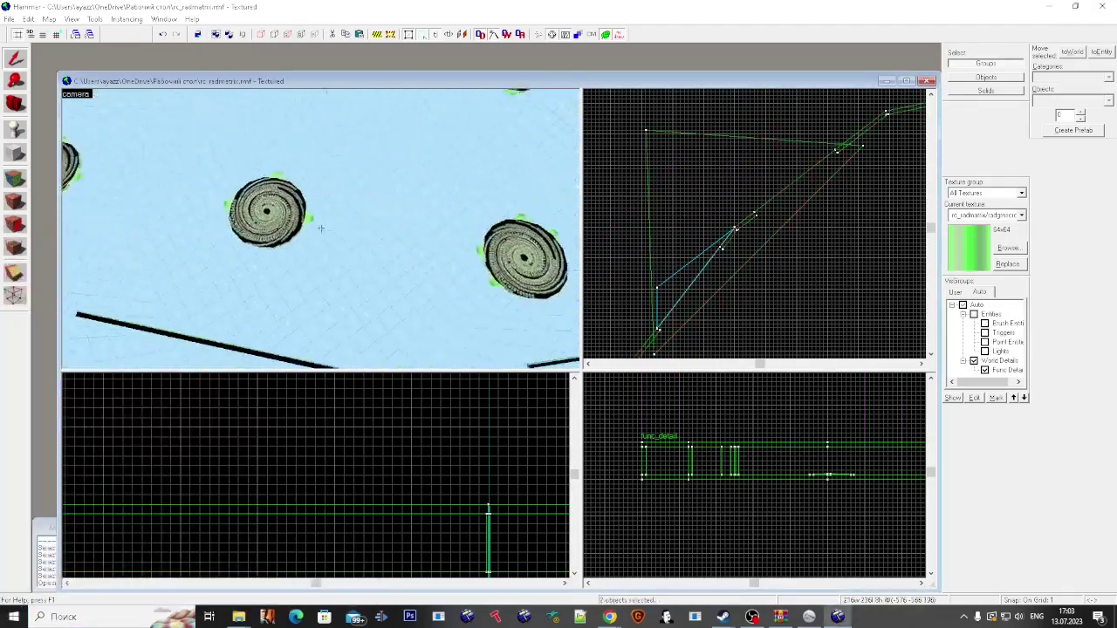
{"action": "key", "text": "z"}
{"action": "scroll", "coordinate": [690, 240], "scroll_direction": "down", "scroll_amount": 15}
{"action": "left_click_drag", "start_coordinate": [690, 242], "coordinate": [692, 188], "text": "shift"}
{"action": "scroll", "coordinate": [691, 179], "scroll_direction": "up", "scroll_amount": 8}
{"action": "left_click_drag", "start_coordinate": [697, 305], "coordinate": [690, 227]}
Step: Flip the copy vertically and horizontally until its three fins face the corners required for the next old platform
{"action": "right_click", "coordinate": [722, 240]}
{"action": "mouse_move", "coordinate": [811, 473]}
{"action": "left_click", "coordinate": [889, 486]}
{"action": "right_click", "coordinate": [696, 215]}
{"action": "left_click", "coordinate": [861, 450]}
{"action": "right_click", "coordinate": [670, 231]}
{"action": "left_click", "coordinate": [838, 477]}
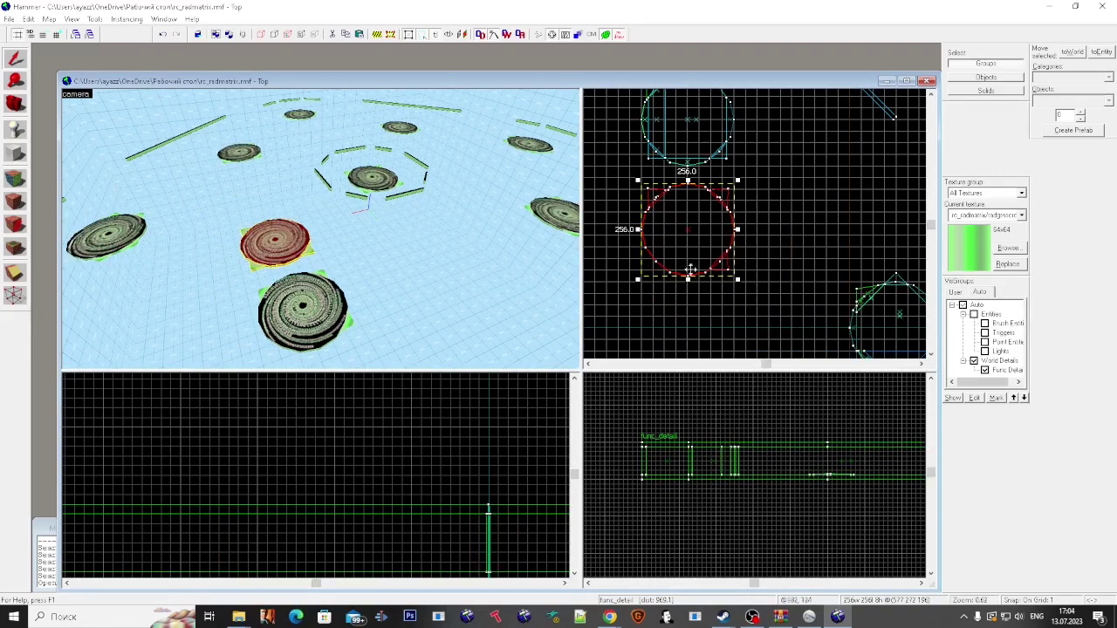
Step: Flip the copied three-fin platform again along both axes so its fins match those of the adjacent old platform
{"action": "right_click", "coordinate": [713, 266]}
{"action": "left_click", "coordinate": [868, 500]}
{"action": "right_click", "coordinate": [705, 246]}
{"action": "left_click", "coordinate": [864, 479]}
Step: Delete the disc and loose rim pieces of the old platform next to the flipped copy, keeping a fin as reference
{"action": "left_click", "coordinate": [307, 301]}
{"action": "key", "text": "z"}
{"action": "key", "text": "w"}
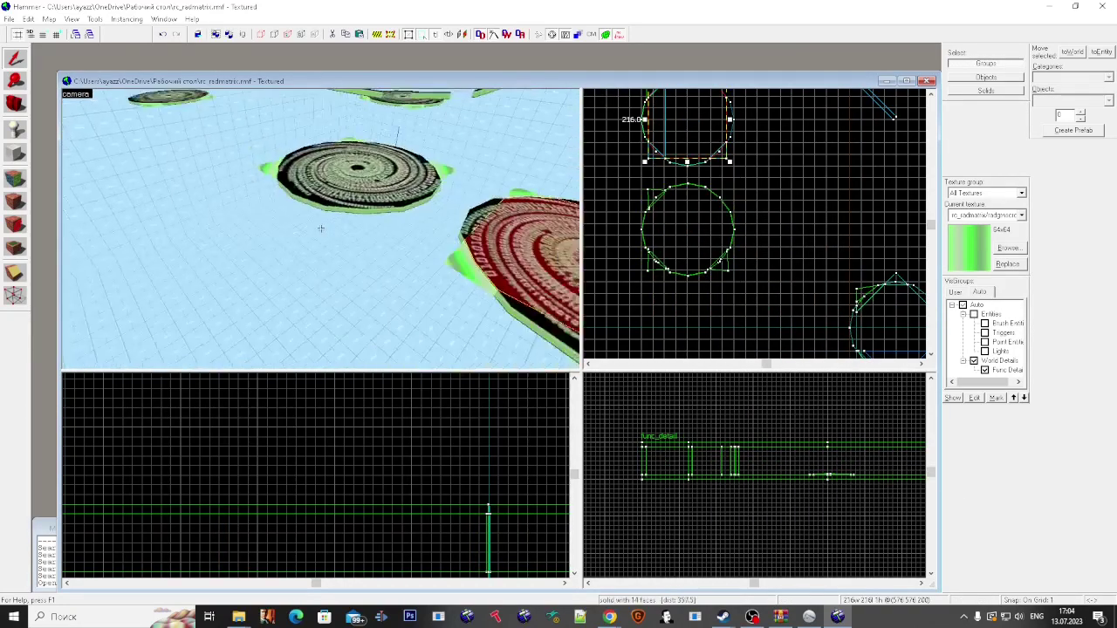
{"action": "key", "text": "z"}
{"action": "key", "text": "Delete"}
{"action": "scroll", "coordinate": [678, 262], "scroll_direction": "down", "scroll_amount": 3}
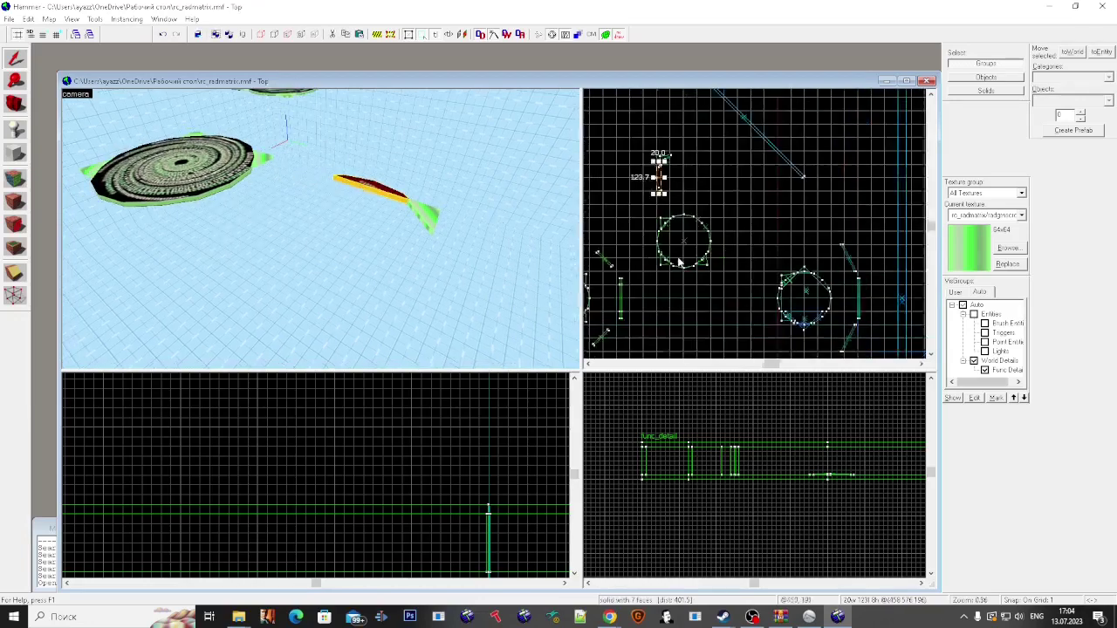
{"action": "key", "text": "Delete"}
Step: Move the flipped three-fin platform into the old one's place, lining its corner fin up with the remaining reference fin
{"action": "scroll", "coordinate": [664, 170], "scroll_direction": "up", "scroll_amount": 3}
{"action": "left_click", "coordinate": [668, 272]}
{"action": "scroll", "coordinate": [649, 210], "scroll_direction": "up", "scroll_amount": 3}
{"action": "left_click_drag", "start_coordinate": [701, 324], "coordinate": [699, 139]}
{"action": "scroll", "coordinate": [657, 120], "scroll_direction": "up", "scroll_amount": 9}
{"action": "left_click_drag", "start_coordinate": [719, 176], "coordinate": [714, 173]}
{"action": "key", "text": "z"}
{"action": "key", "text": "w"}
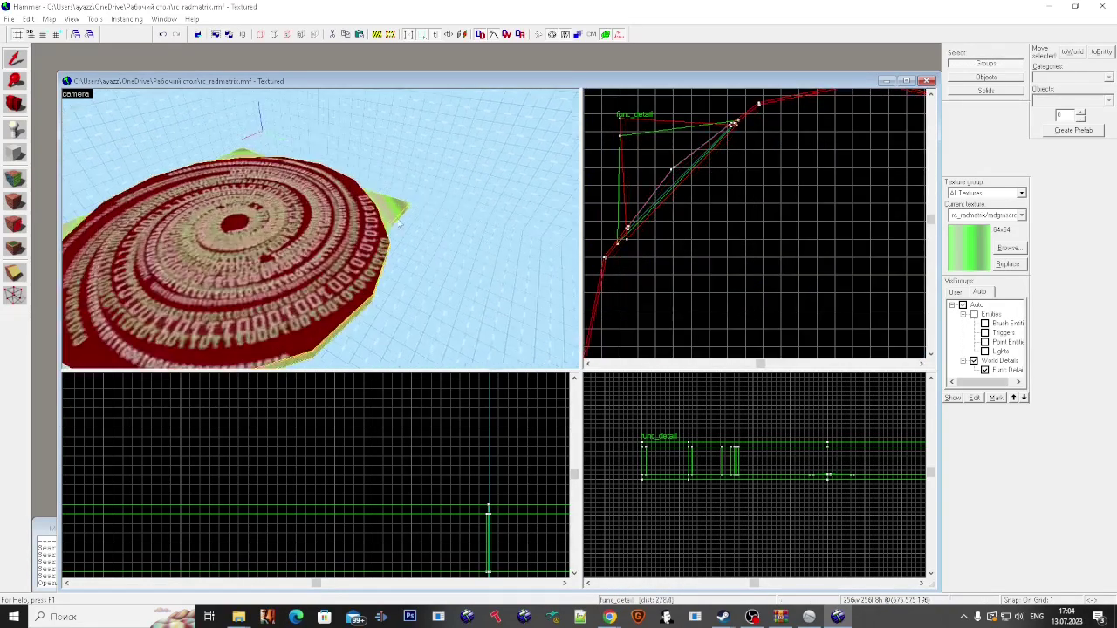
Step: Delete the old platform's leftover pieces beneath the moved copy and clear the selection
{"action": "left_click", "coordinate": [345, 194]}
{"action": "key", "text": "Delete"}
{"action": "key", "text": "z"}
{"action": "left_click", "coordinate": [984, 333]}
{"action": "left_click", "coordinate": [298, 255]}
{"action": "key", "text": "Escape"}
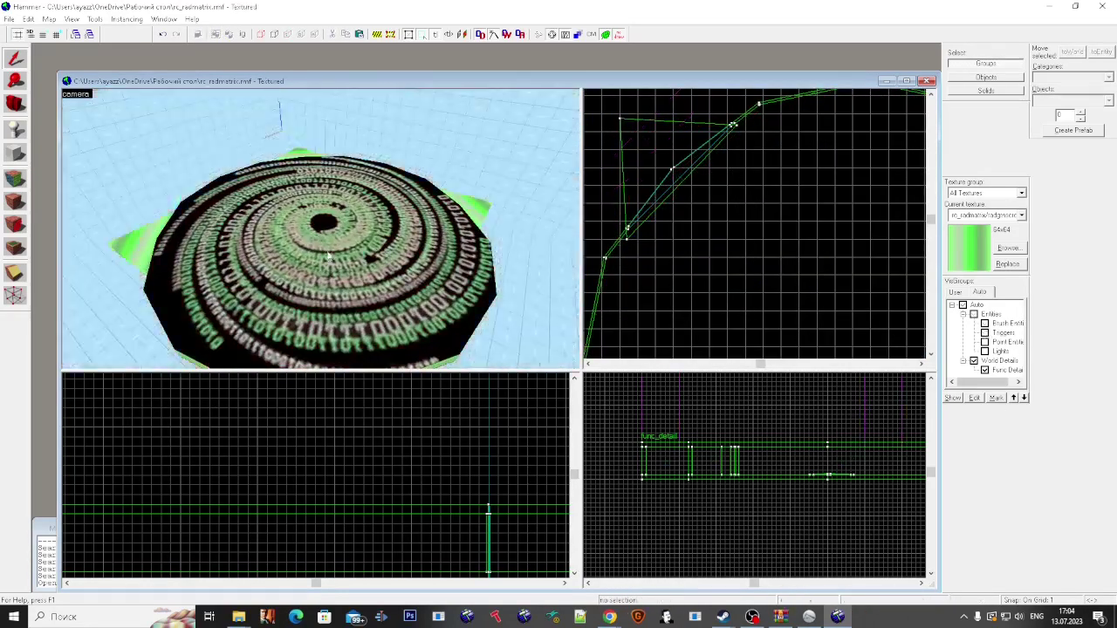
Step: Duplicate the two finished three-fin platforms as a pair, flip the copy, and align it over the old platforms on the opposite side
{"action": "key", "text": "z"}
{"action": "scroll", "coordinate": [698, 218], "scroll_direction": "down", "scroll_amount": 10}
{"action": "left_click_drag", "start_coordinate": [702, 219], "coordinate": [619, 217], "text": "shift"}
{"action": "scroll", "coordinate": [654, 223], "scroll_direction": "up", "scroll_amount": 8}
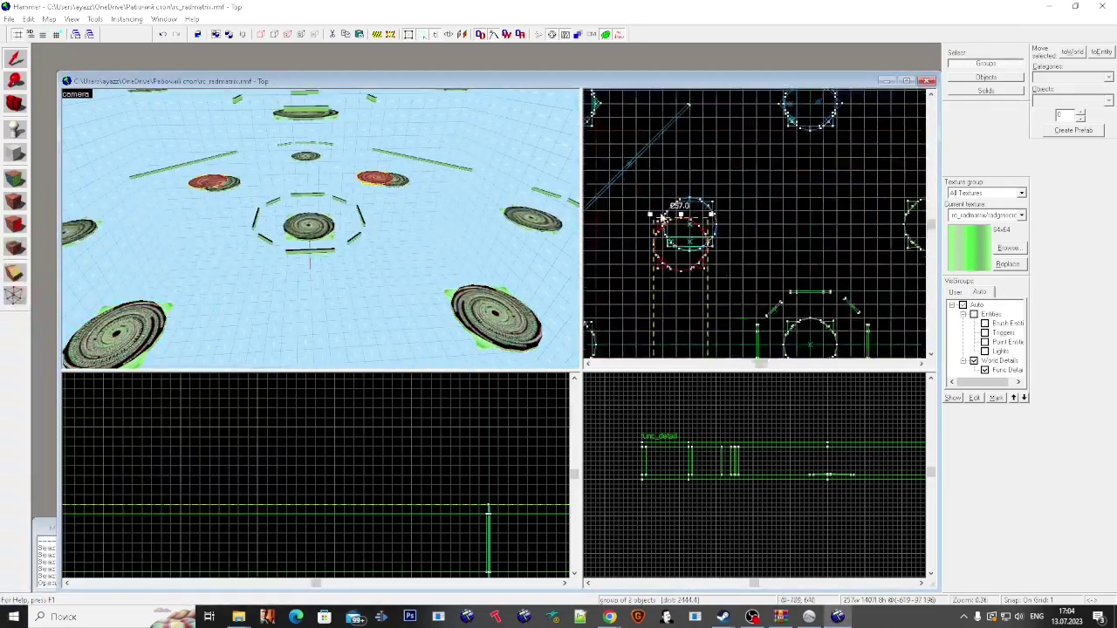
{"action": "right_click", "coordinate": [686, 236]}
{"action": "left_click_drag", "start_coordinate": [700, 288], "coordinate": [715, 250]}
{"action": "scroll", "coordinate": [742, 179], "scroll_direction": "up", "scroll_amount": 10}
{"action": "left_click_drag", "start_coordinate": [799, 215], "coordinate": [796, 207]}
{"action": "scroll", "coordinate": [793, 197], "scroll_direction": "down", "scroll_amount": 14}
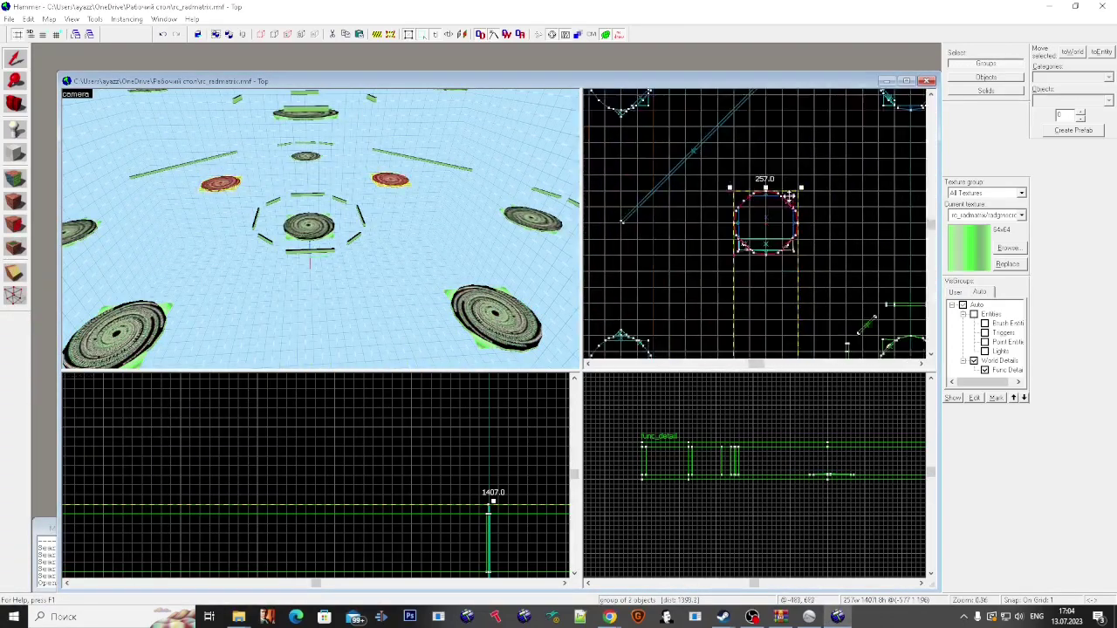
Step: Hide the func_detail objects and delete the old brushes at the first of the two newly covered spots
{"action": "scroll", "coordinate": [766, 194], "scroll_direction": "up", "scroll_amount": 5}
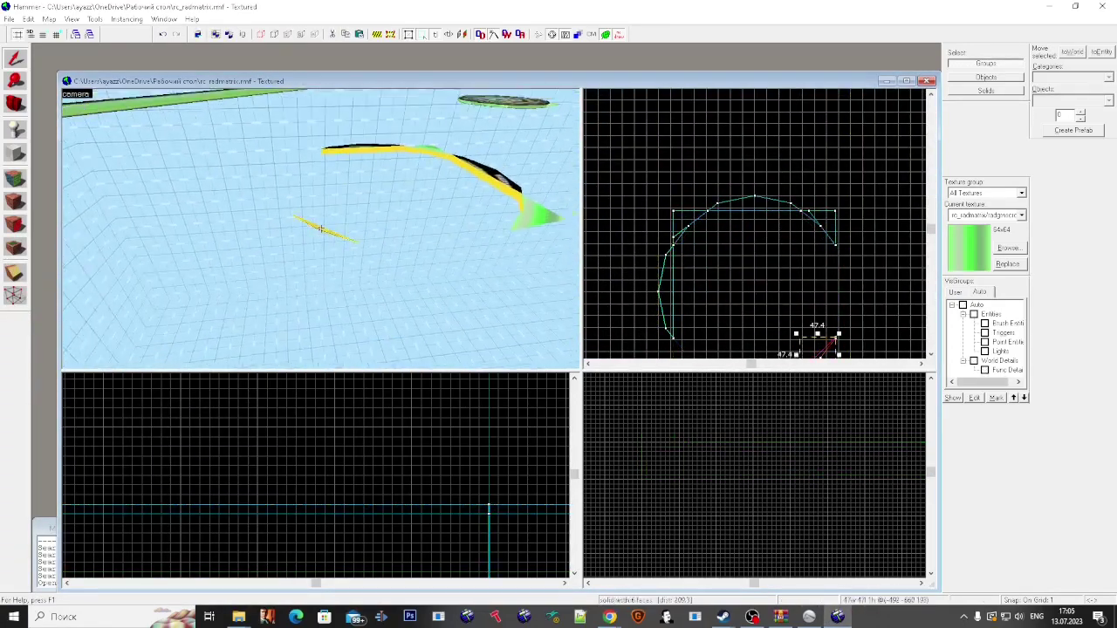
{"action": "key", "text": "w"}
{"action": "key", "text": "z"}
{"action": "left_click", "coordinate": [323, 229]}
Step: Delete the old disc together with its fins at the second newly covered spot
{"action": "scroll", "coordinate": [675, 249], "scroll_direction": "down", "scroll_amount": 10}
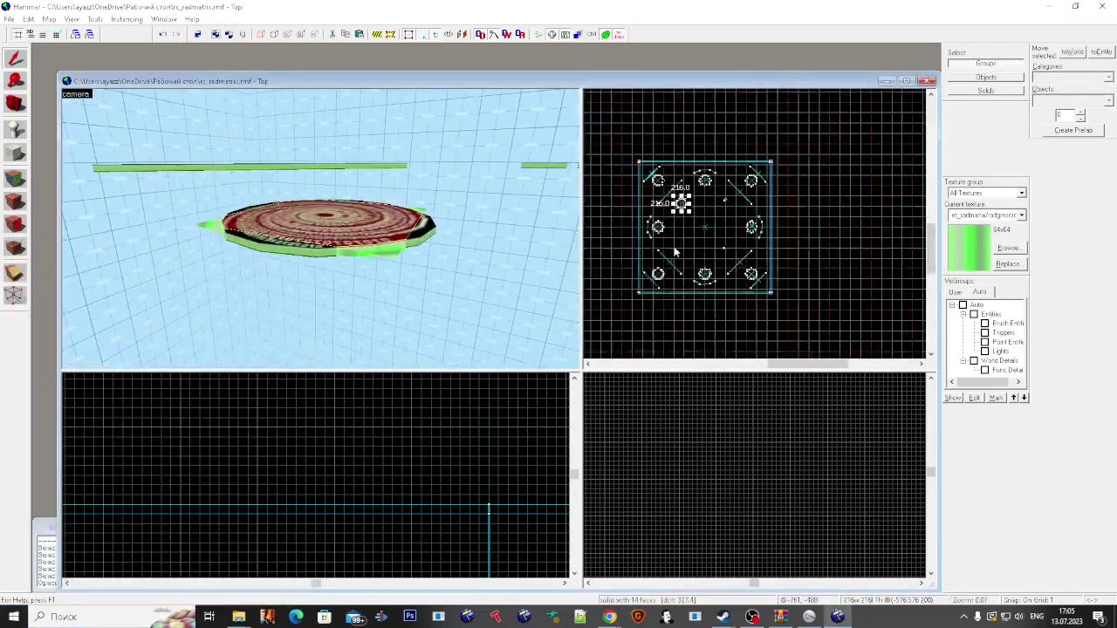
{"action": "scroll", "coordinate": [674, 193], "scroll_direction": "up", "scroll_amount": 9}
{"action": "left_click", "coordinate": [381, 254], "text": "ctrl"}
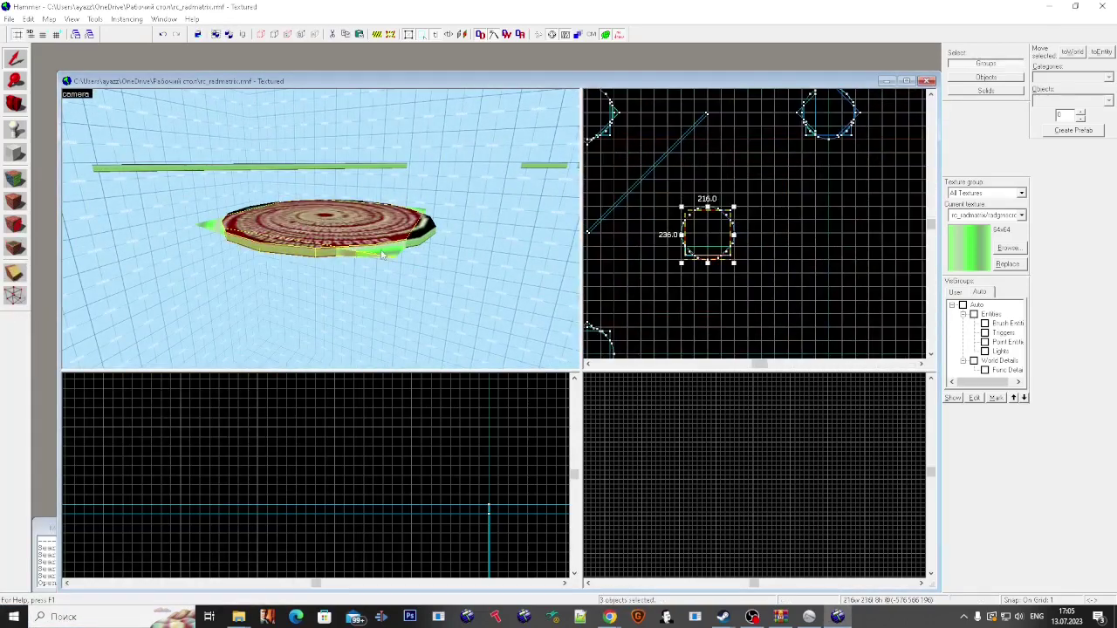
{"action": "left_click", "coordinate": [226, 225], "text": "ctrl"}
{"action": "key", "text": "Delete"}
Step: Remove the last loose rim pieces around the inner ring of platforms and show the func_detail objects again
{"action": "scroll", "coordinate": [760, 225], "scroll_direction": "down", "scroll_amount": 6}
{"action": "scroll", "coordinate": [797, 192], "scroll_direction": "up", "scroll_amount": 7}
{"action": "scroll", "coordinate": [797, 192], "scroll_direction": "down", "scroll_amount": 5}
{"action": "key", "text": "z"}
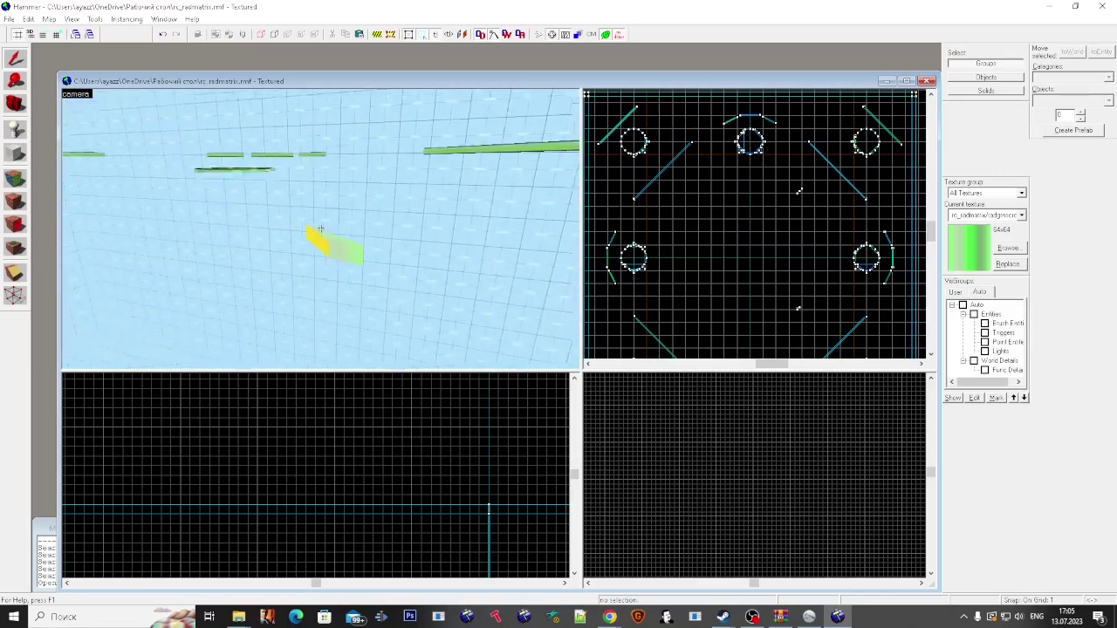
{"action": "scroll", "coordinate": [724, 271], "scroll_direction": "down", "scroll_amount": 2}
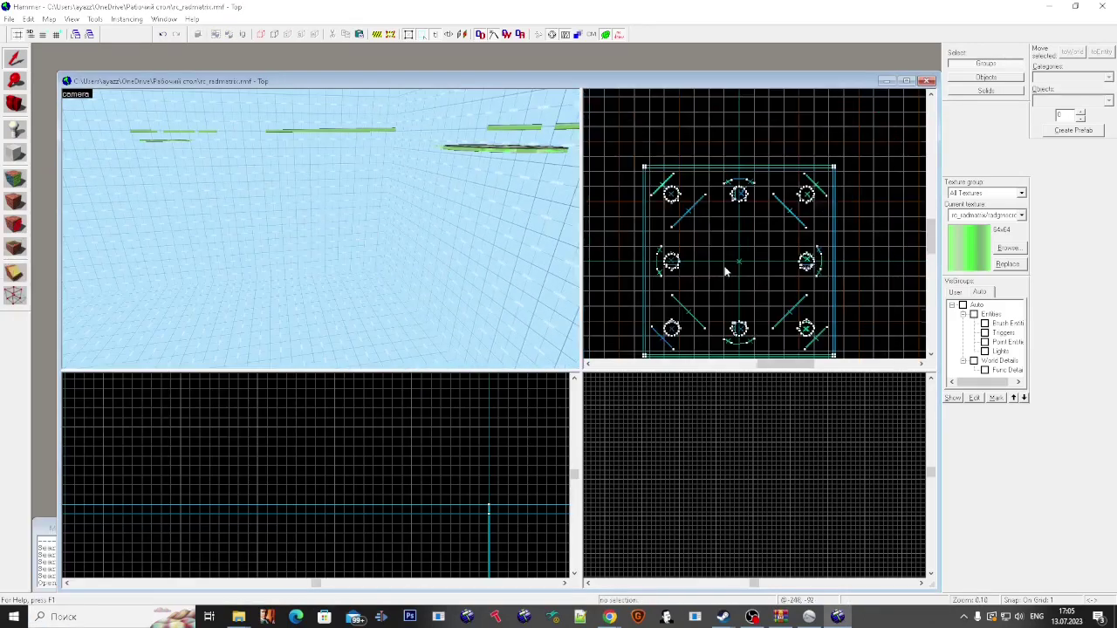
{"action": "scroll", "coordinate": [734, 294], "scroll_direction": "up", "scroll_amount": 2}
{"action": "left_click", "coordinate": [984, 369]}
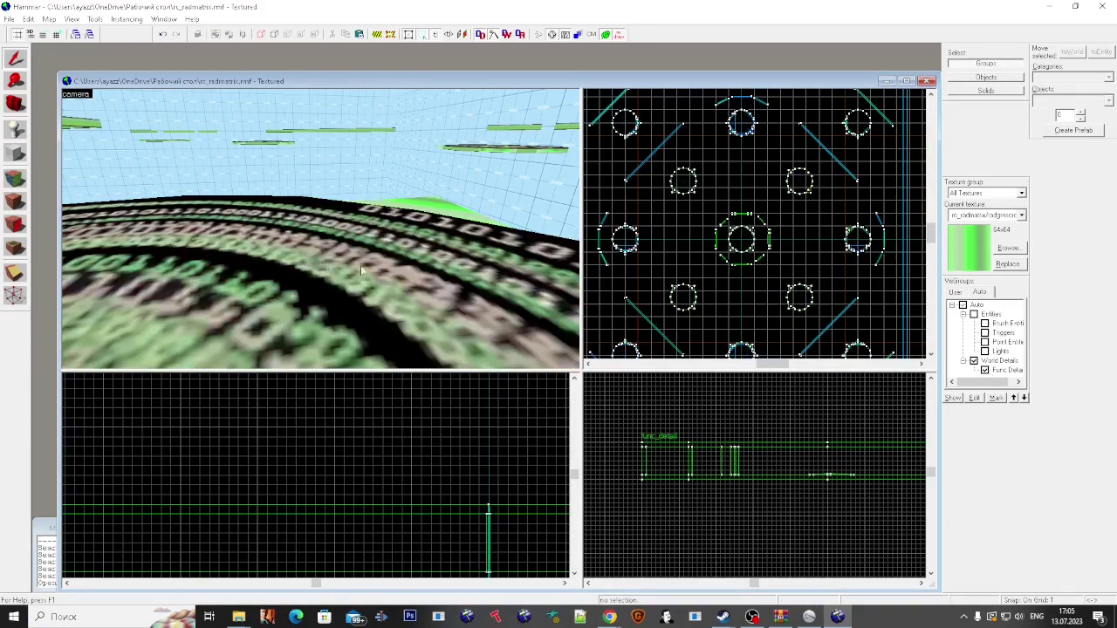
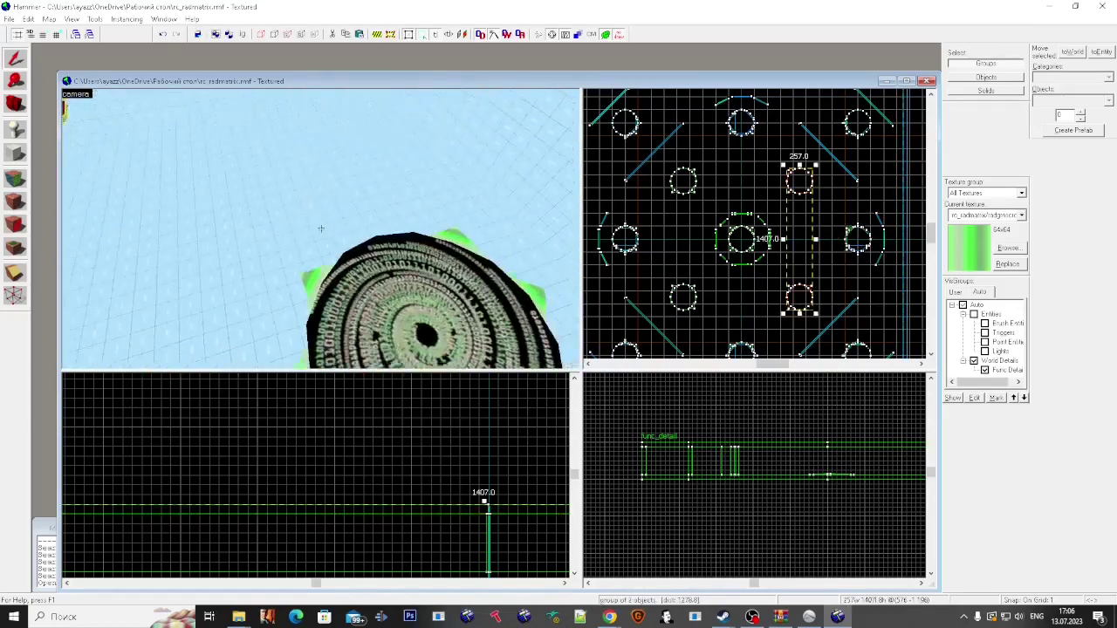
Step: Duplicate a three-fin platform and place the copy right beside the old platform at the middle of the map's outer side
{"action": "key", "text": "z"}
{"action": "left_click", "coordinate": [206, 179]}
{"action": "scroll", "coordinate": [823, 272], "scroll_direction": "up", "scroll_amount": 8}
{"action": "mouse_move", "coordinate": [797, 296]}
{"action": "left_mouse_down", "text": "shift"}
{"action": "mouse_move", "coordinate": [828, 271]}
{"action": "mouse_move", "coordinate": [828, 226]}
{"action": "mouse_move", "coordinate": [890, 131]}
{"action": "left_mouse_up", "text": "shift"}
{"action": "scroll", "coordinate": [886, 139], "scroll_direction": "up", "scroll_amount": 1}
{"action": "left_click_drag", "start_coordinate": [857, 214], "coordinate": [863, 214]}
{"action": "scroll", "coordinate": [829, 201], "scroll_direction": "down", "scroll_amount": 1}
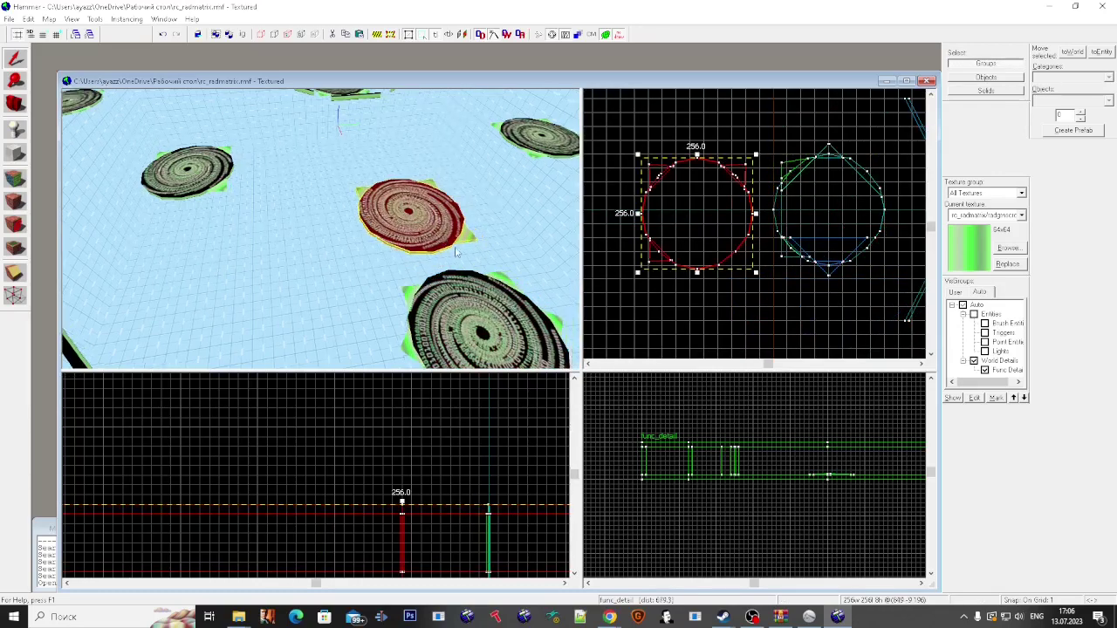
Step: Separate the upper corner fin from the copied platform and rotate it so its tip points straight up in the top view
{"action": "double_click", "coordinate": [379, 251]}
{"action": "left_click", "coordinate": [984, 216]}
{"action": "left_click", "coordinate": [379, 251]}
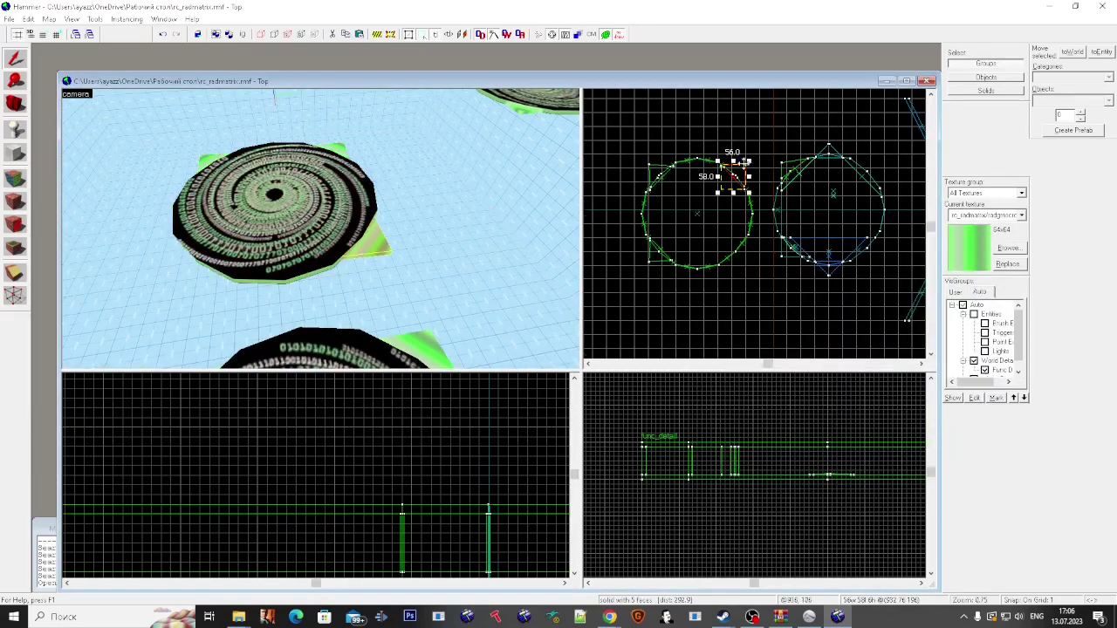
{"action": "scroll", "coordinate": [711, 152], "scroll_direction": "up", "scroll_amount": 4}
{"action": "left_click", "coordinate": [768, 205]}
{"action": "left_click_drag", "start_coordinate": [793, 237], "coordinate": [811, 219]}
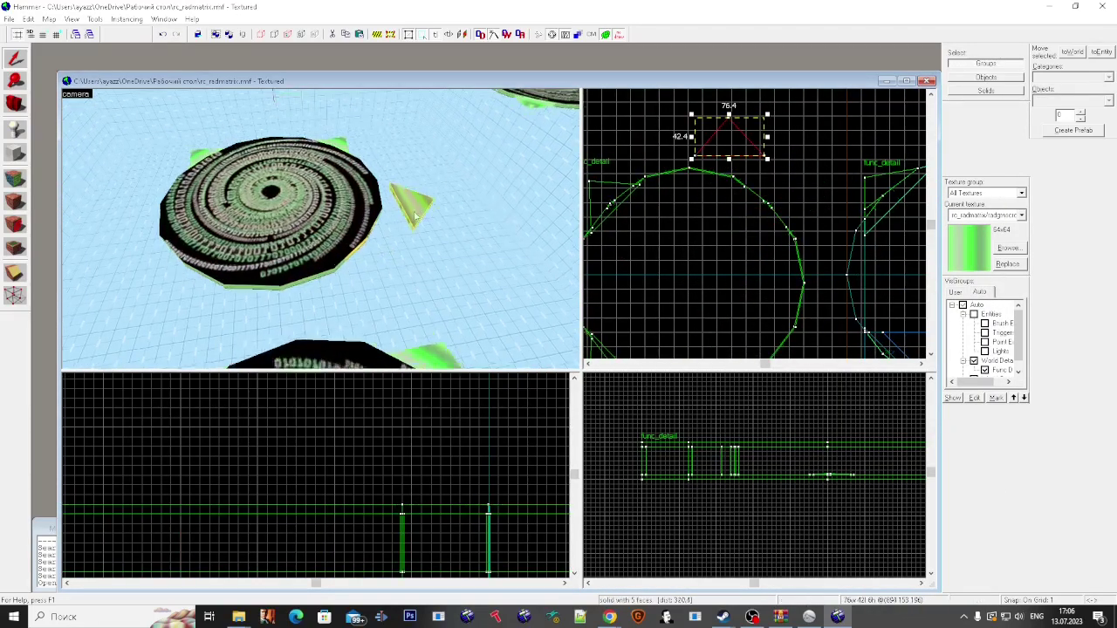
Step: Examine the textures on the rotated fin's faces with the Face Edit Sheet
{"action": "key", "text": "z"}
{"action": "key", "text": "w"}
{"action": "key", "text": "z"}
{"action": "key", "text": "shift+a"}
{"action": "left_click", "coordinate": [281, 229]}
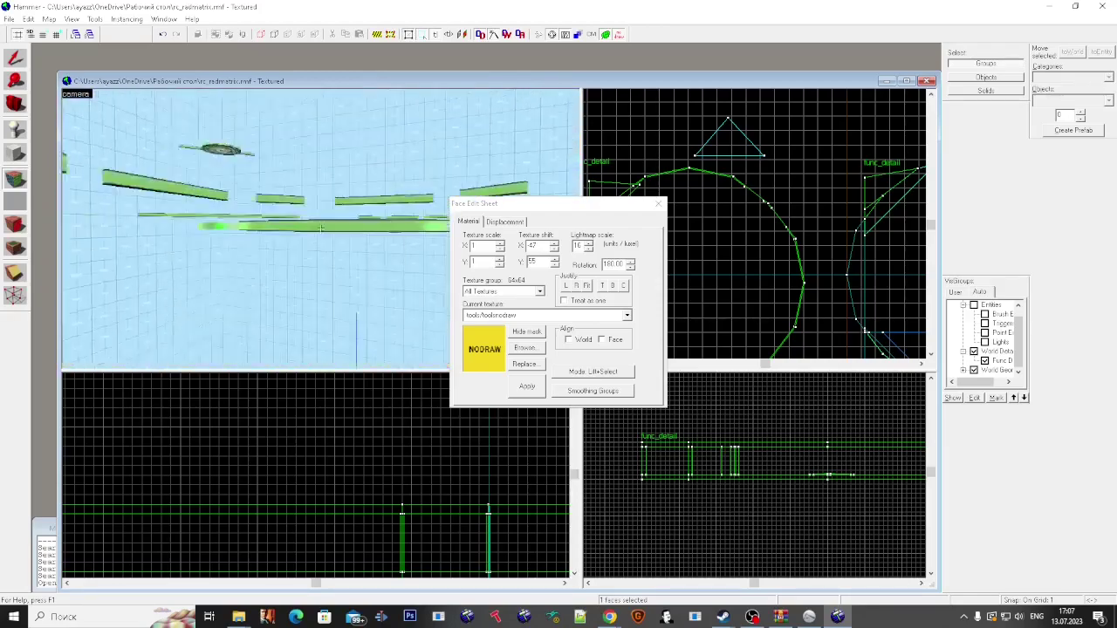
{"action": "left_click", "coordinate": [14, 58]}
Step: Fit the rotated fin against the upper rim of the copied disc, comparing it with the old platform's disc
{"action": "left_click", "coordinate": [306, 229]}
{"action": "left_click", "coordinate": [237, 219]}
{"action": "scroll", "coordinate": [645, 134], "scroll_direction": "up", "scroll_amount": 4}
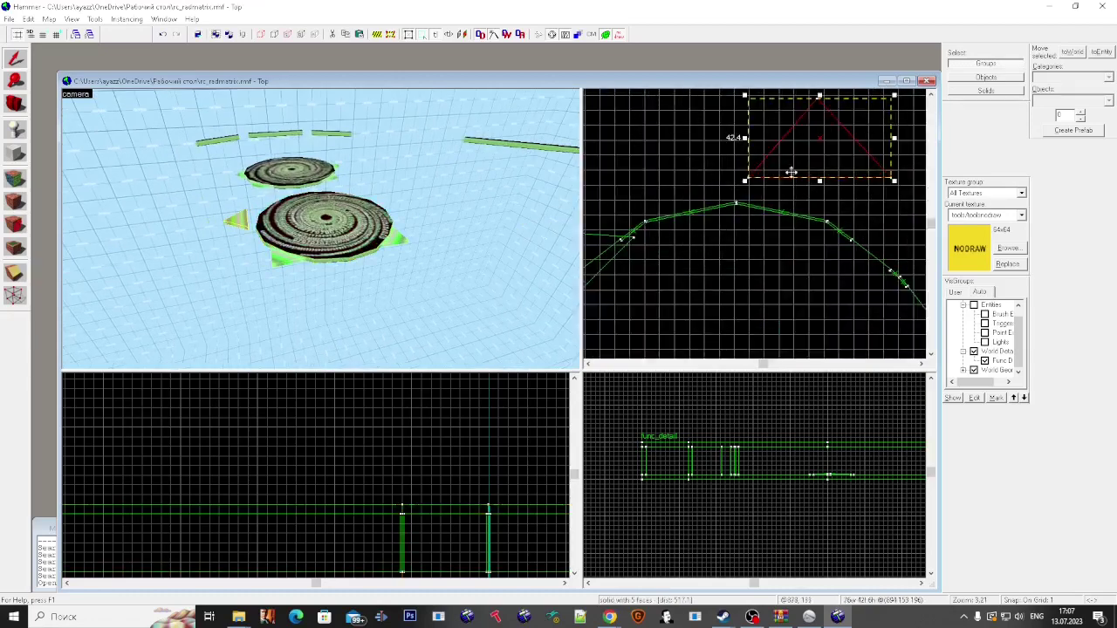
{"action": "left_click", "coordinate": [261, 167]}
{"action": "scroll", "coordinate": [822, 254], "scroll_direction": "down", "scroll_amount": 3}
{"action": "scroll", "coordinate": [851, 249], "scroll_direction": "down", "scroll_amount": 5}
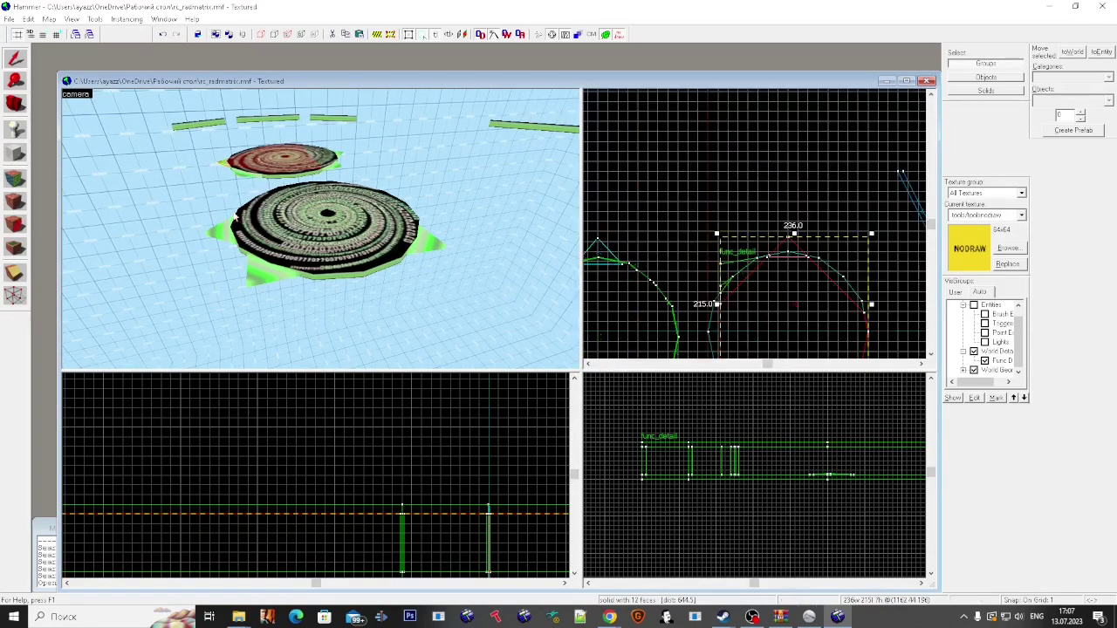
Step: Duplicate the upper fin to the opposite rim, flip it vertically, and fit it against the disc's lower edge
{"action": "left_click", "coordinate": [673, 166]}
{"action": "left_click_drag", "start_coordinate": [672, 165], "coordinate": [673, 267], "text": "shift"}
{"action": "scroll", "coordinate": [669, 273], "scroll_direction": "up", "scroll_amount": 6}
{"action": "right_click", "coordinate": [669, 274]}
{"action": "mouse_move", "coordinate": [777, 507]}
{"action": "left_click", "coordinate": [834, 508]}
{"action": "scroll", "coordinate": [685, 297], "scroll_direction": "down", "scroll_amount": 3}
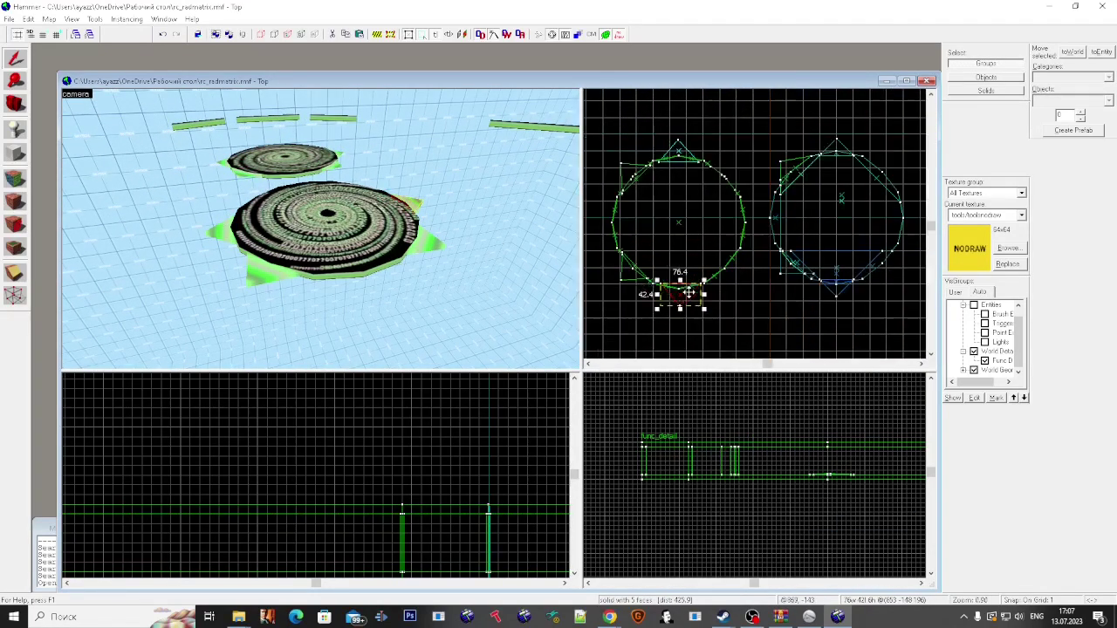
{"action": "scroll", "coordinate": [679, 292], "scroll_direction": "up", "scroll_amount": 8}
{"action": "left_click_drag", "start_coordinate": [679, 169], "coordinate": [678, 343]}
{"action": "key", "text": "Escape"}
Step: Release the copied platform's brushes from func_detail and tie them together again
{"action": "key", "text": "z"}
{"action": "key", "text": "w"}
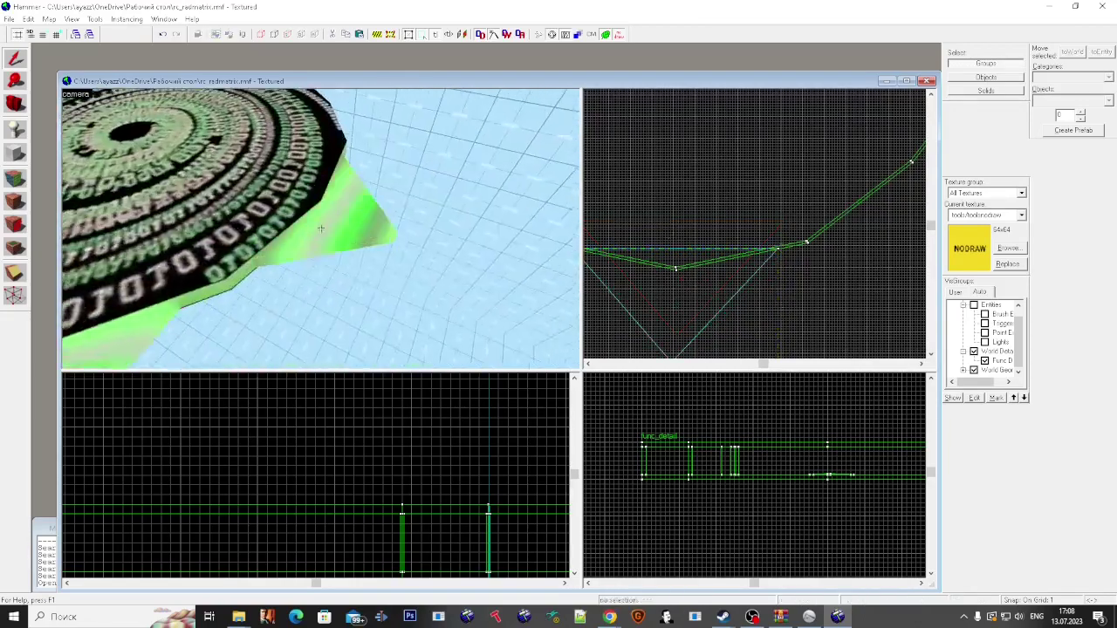
{"action": "left_click", "coordinate": [320, 229]}
{"action": "key", "text": "Escape"}
{"action": "left_click", "coordinate": [320, 229]}
{"action": "key", "text": "w"}
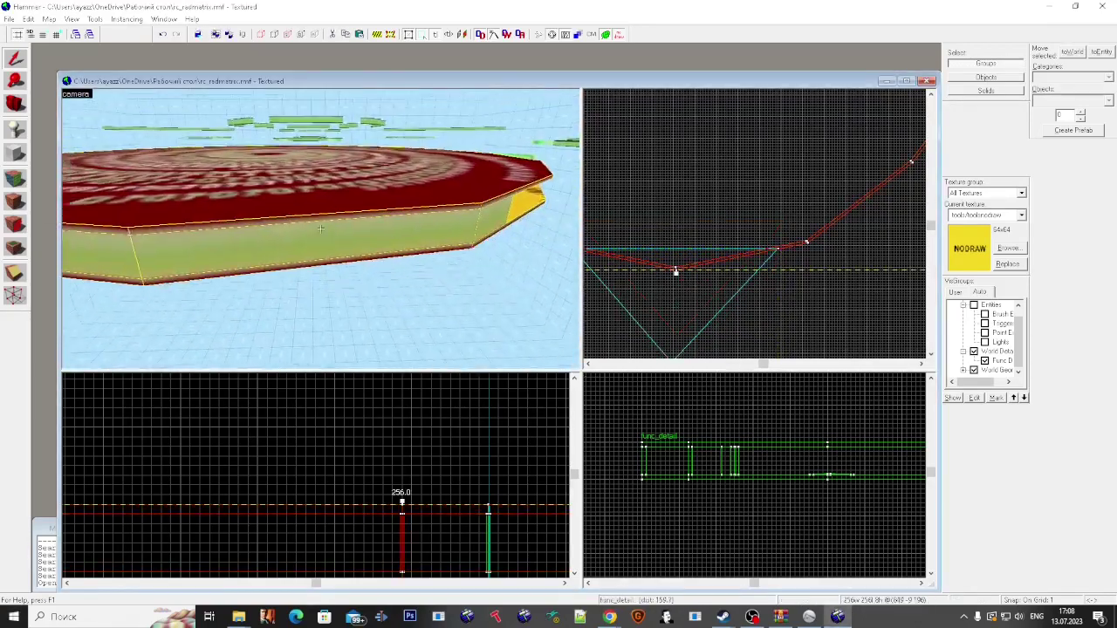
{"action": "key", "text": "s"}
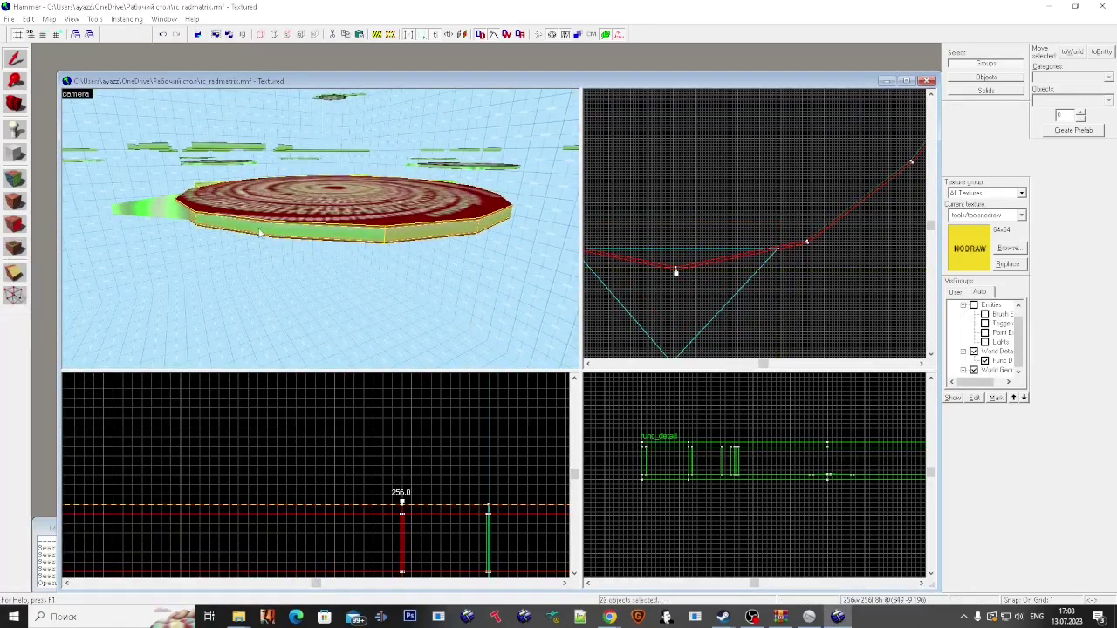
{"action": "key", "text": "ctrl+t"}
{"action": "key", "text": "Escape"}
Step: Paste a pair of rim segments and turn them to suit the upper corner of the disc where the fin was removed
{"action": "scroll", "coordinate": [723, 224], "scroll_direction": "down", "scroll_amount": 6}
{"action": "key", "text": "ctrl+v"}
{"action": "right_click", "coordinate": [693, 235]}
{"action": "left_click_drag", "start_coordinate": [721, 220], "coordinate": [710, 160]}
{"action": "left_click", "coordinate": [863, 479]}
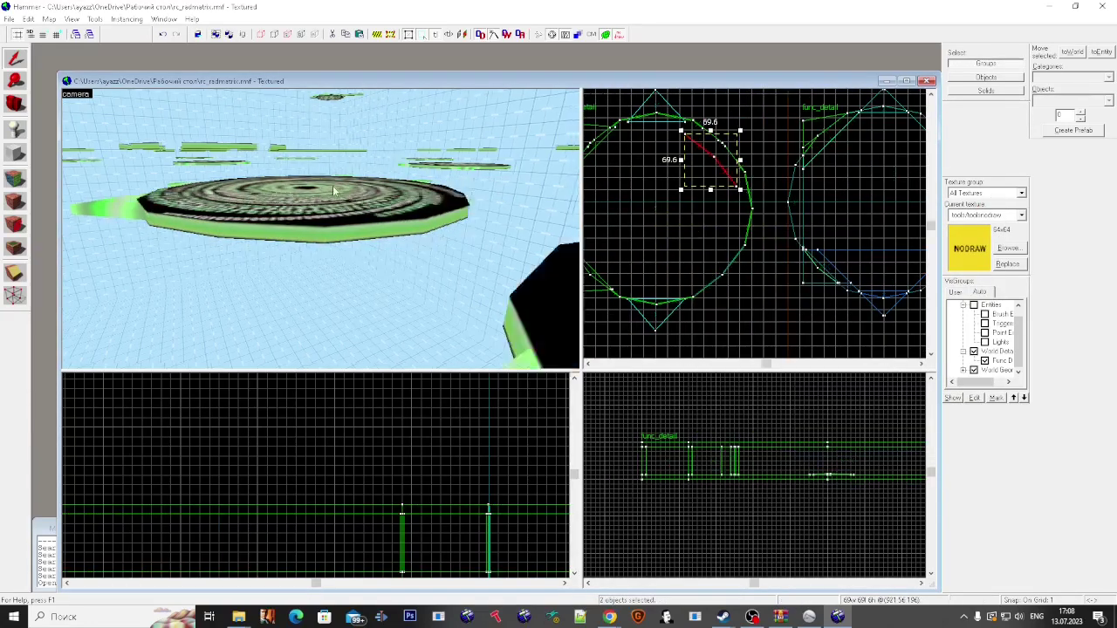
Step: Move the pasted rim segments outward until they line up with the disc's edge
{"action": "key", "text": "w"}
{"action": "key", "text": "s"}
{"action": "left_click", "coordinate": [262, 224]}
{"action": "key", "text": "ctrl+z"}
{"action": "scroll", "coordinate": [735, 185], "scroll_direction": "up", "scroll_amount": 19}
{"action": "left_click_drag", "start_coordinate": [750, 258], "coordinate": [784, 229]}
{"action": "scroll", "coordinate": [791, 225], "scroll_direction": "up", "scroll_amount": 4}
Step: Use vertex editing to stretch one green rim segment along the disc edge into the exposed nodraw gap
{"action": "key", "text": "shift+v"}
{"action": "left_click", "coordinate": [21, 68]}
{"action": "key", "text": "Escape"}
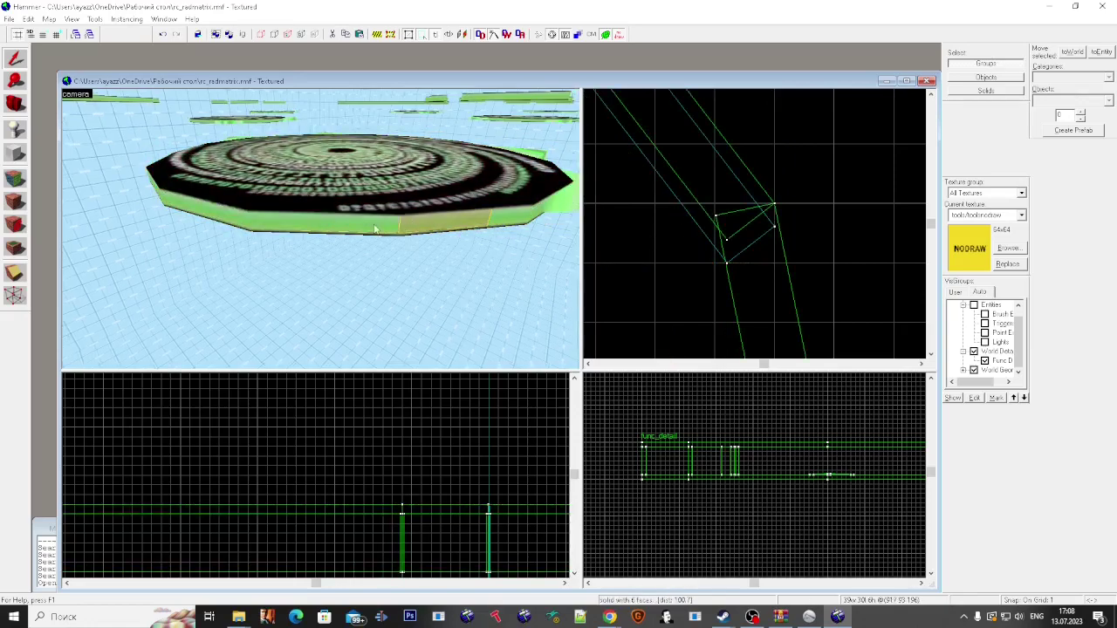
{"action": "left_click", "coordinate": [324, 174]}
{"action": "left_click", "coordinate": [232, 222]}
{"action": "key", "text": "shift+v"}
{"action": "scroll", "coordinate": [765, 277], "scroll_direction": "down", "scroll_amount": 12}
{"action": "scroll", "coordinate": [765, 278], "scroll_direction": "down", "scroll_amount": 4}
{"action": "scroll", "coordinate": [680, 174], "scroll_direction": "up", "scroll_amount": 4}
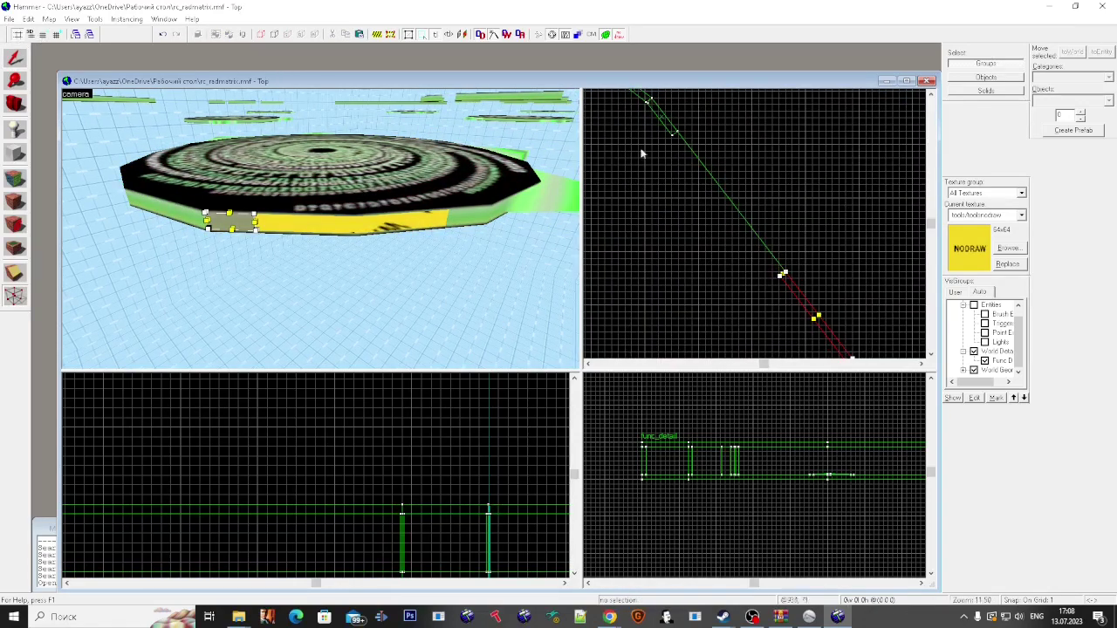
{"action": "scroll", "coordinate": [663, 123], "scroll_direction": "up", "scroll_amount": 6}
{"action": "left_click", "coordinate": [467, 219]}
{"action": "scroll", "coordinate": [672, 187], "scroll_direction": "down", "scroll_amount": 10}
{"action": "scroll", "coordinate": [689, 175], "scroll_direction": "up", "scroll_amount": 10}
{"action": "left_click_drag", "start_coordinate": [681, 165], "coordinate": [820, 264]}
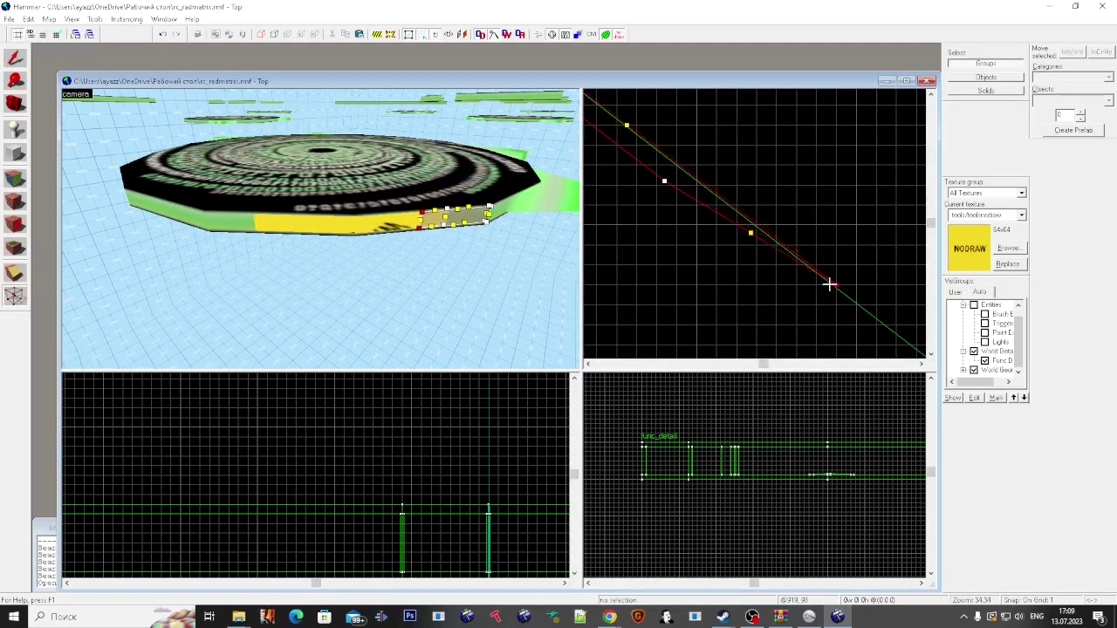
{"action": "scroll", "coordinate": [829, 283], "scroll_direction": "down", "scroll_amount": 1}
Step: Extend the same rim segment further into the nodraw gap and square off its end
{"action": "left_click", "coordinate": [233, 224]}
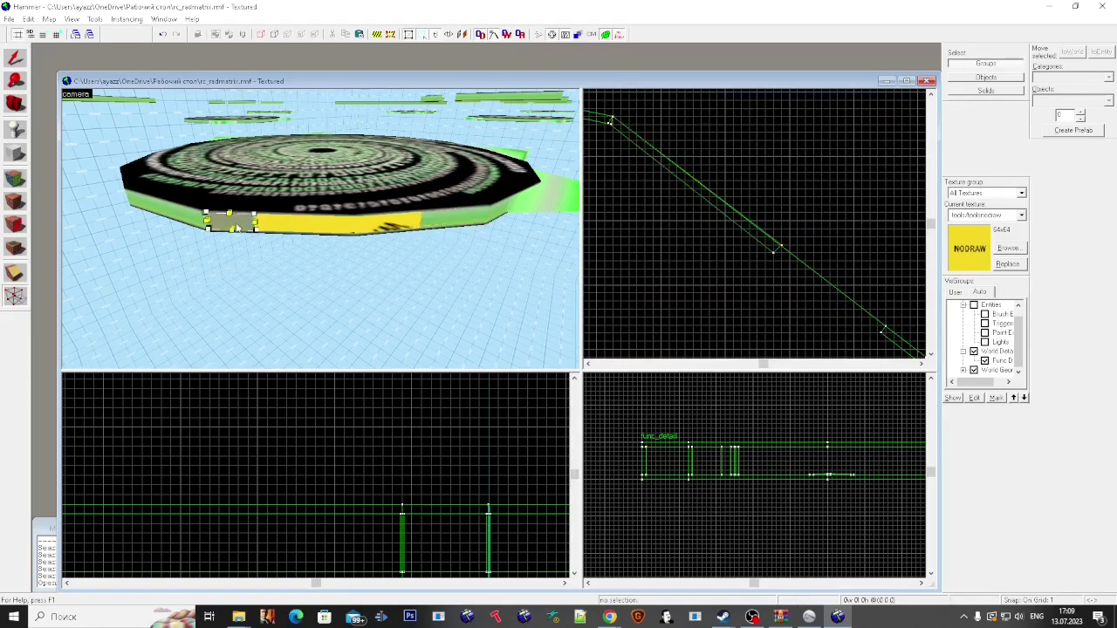
{"action": "scroll", "coordinate": [712, 210], "scroll_direction": "down", "scroll_amount": 5}
{"action": "scroll", "coordinate": [425, 225], "scroll_direction": "up", "scroll_amount": 3}
{"action": "left_click", "coordinate": [425, 228]}
{"action": "left_click", "coordinate": [471, 208]}
{"action": "scroll", "coordinate": [799, 285], "scroll_direction": "up", "scroll_amount": 4}
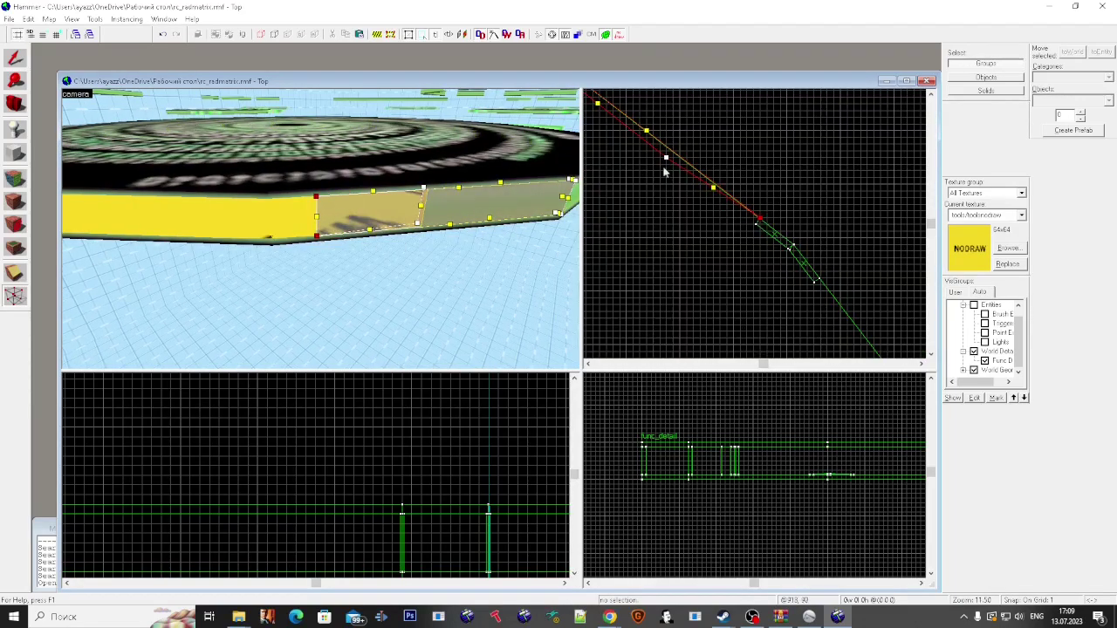
{"action": "scroll", "coordinate": [748, 214], "scroll_direction": "up", "scroll_amount": 6}
{"action": "key", "text": "s"}
{"action": "key", "text": "a"}
Step: Stretch the opposite rim segment along the disc edge towards the first segment
{"action": "left_click", "coordinate": [189, 218]}
{"action": "scroll", "coordinate": [728, 247], "scroll_direction": "down", "scroll_amount": 11}
{"action": "scroll", "coordinate": [791, 315], "scroll_direction": "up", "scroll_amount": 6}
{"action": "left_click_drag", "start_coordinate": [795, 306], "coordinate": [729, 220]}
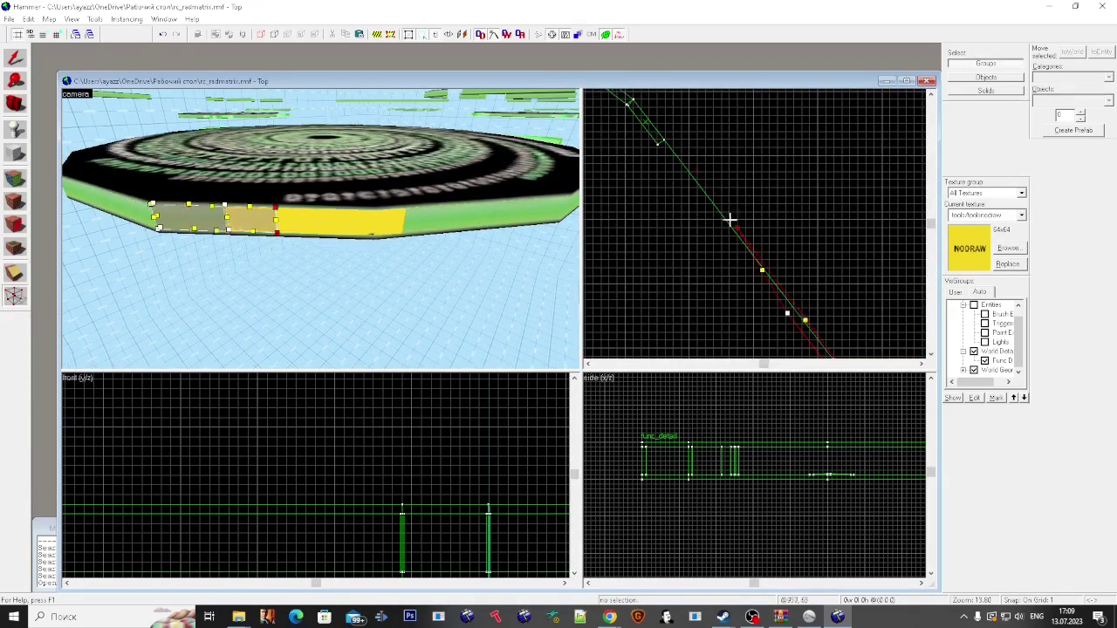
{"action": "scroll", "coordinate": [673, 166], "scroll_direction": "up", "scroll_amount": 6}
{"action": "scroll", "coordinate": [361, 235], "scroll_direction": "up", "scroll_amount": 3}
{"action": "left_click", "coordinate": [362, 240]}
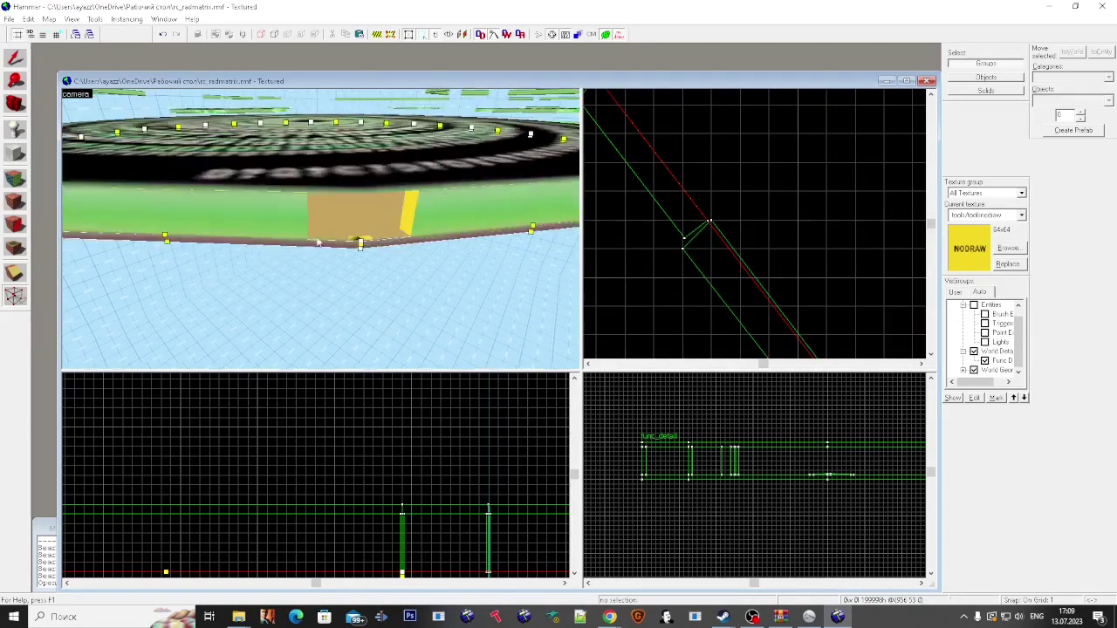
Step: Pull the facing end vertices of both rim segments together at the disc's corner to close the gap, and finish vertex editing
{"action": "left_click", "coordinate": [288, 213]}
{"action": "scroll", "coordinate": [689, 192], "scroll_direction": "down", "scroll_amount": 5}
{"action": "scroll", "coordinate": [755, 266], "scroll_direction": "up", "scroll_amount": 5}
{"action": "left_click_drag", "start_coordinate": [759, 274], "coordinate": [665, 154]}
{"action": "left_click_drag", "start_coordinate": [738, 296], "coordinate": [634, 174]}
{"action": "scroll", "coordinate": [671, 207], "scroll_direction": "down", "scroll_amount": 3}
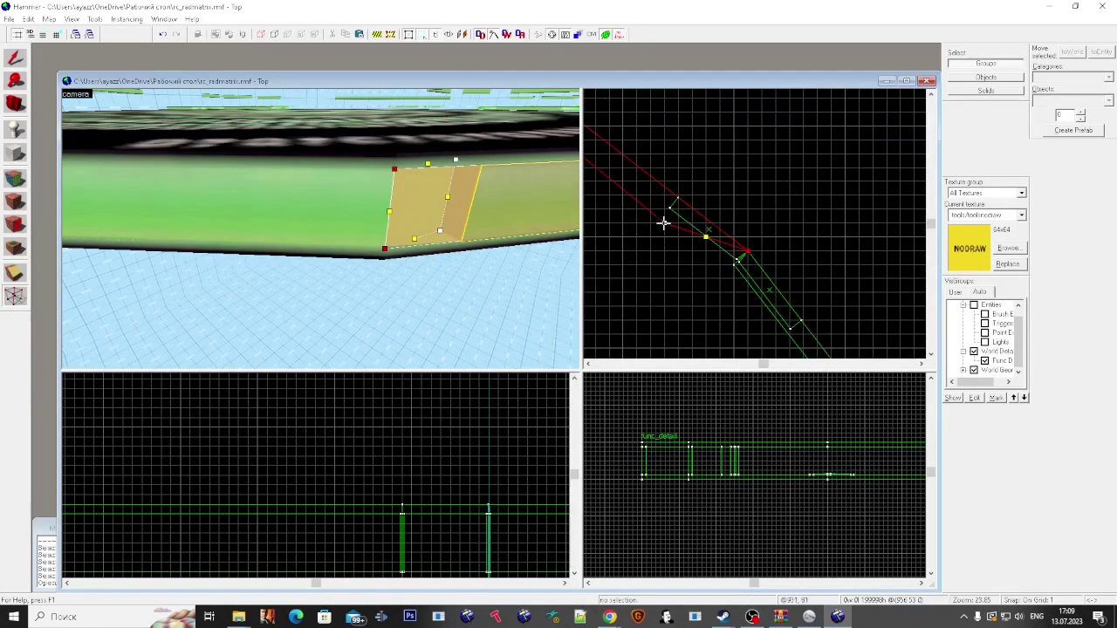
{"action": "left_click_drag", "start_coordinate": [664, 223], "coordinate": [734, 264]}
{"action": "key", "text": "Escape"}
{"action": "key", "text": "Escape"}
{"action": "key", "text": "Escape"}
Step: Tie the repaired platform and its new fins together as one func_detail and close its object properties
{"action": "key", "text": "z"}
{"action": "key", "text": "s"}
{"action": "key", "text": "w"}
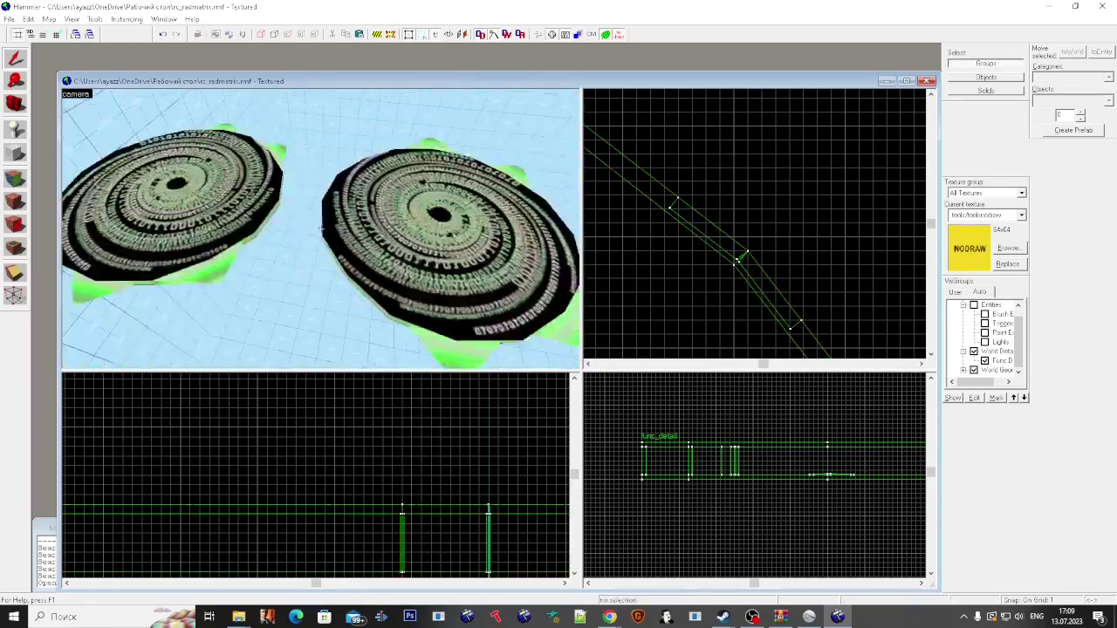
{"action": "left_click", "coordinate": [295, 274]}
{"action": "double_click", "coordinate": [331, 179]}
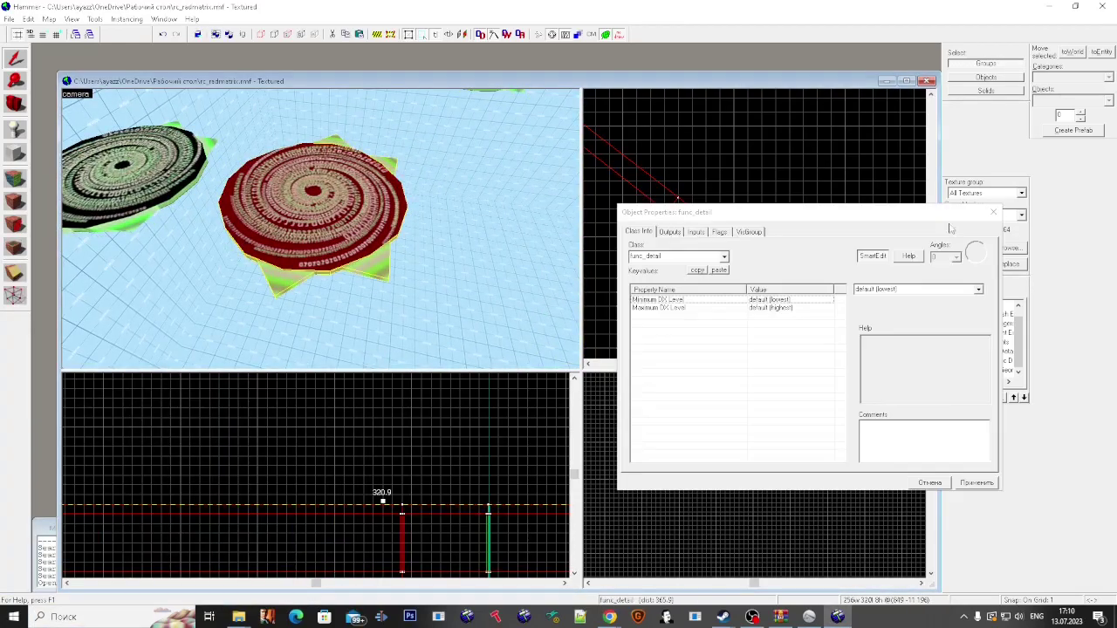
{"action": "left_click", "coordinate": [988, 212]}
Step: Clear the old neighbouring platform except for one fin and place a copy of the finished platform in its spot
{"action": "key", "text": "a"}
{"action": "left_click", "coordinate": [244, 194]}
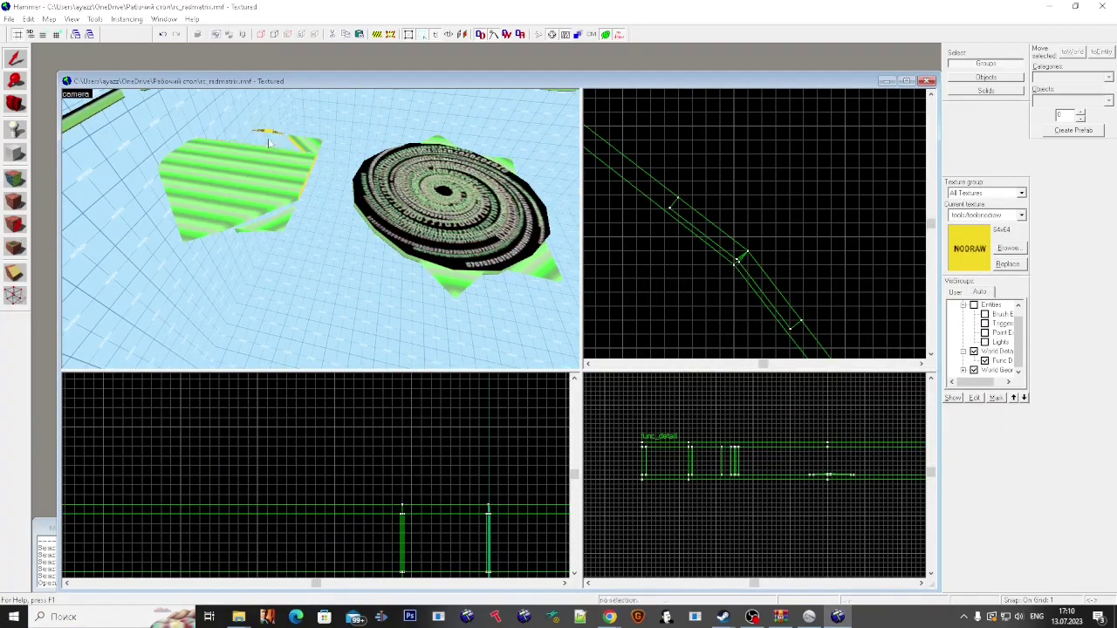
{"action": "key", "text": "z"}
{"action": "scroll", "coordinate": [738, 249], "scroll_direction": "down", "scroll_amount": 6}
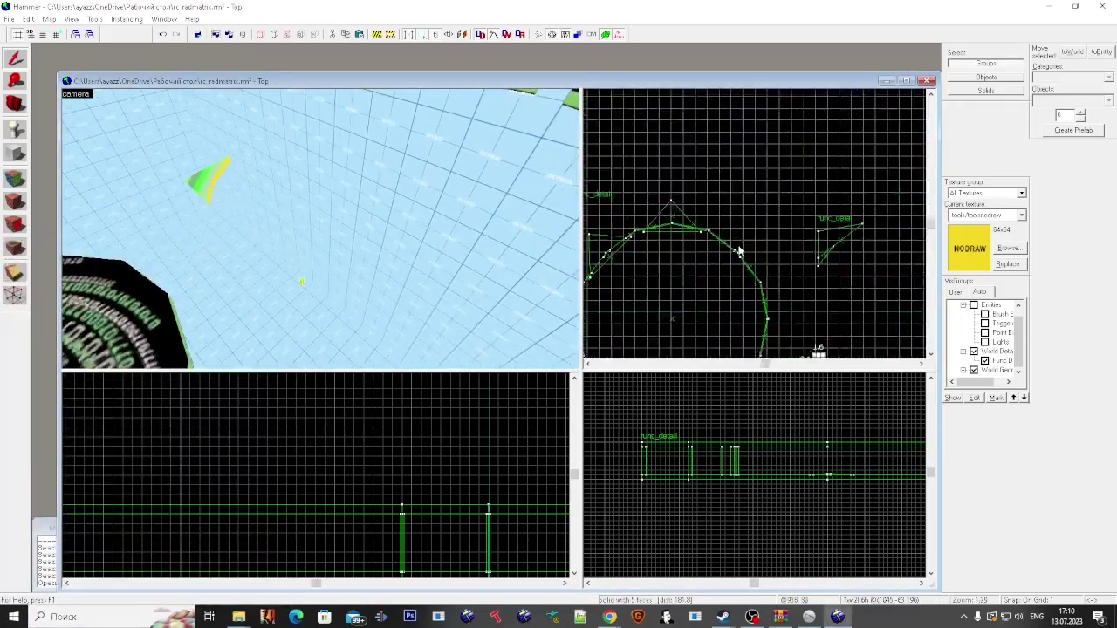
{"action": "left_click", "coordinate": [623, 254]}
{"action": "left_click_drag", "start_coordinate": [623, 255], "coordinate": [739, 253], "text": "shift"}
{"action": "scroll", "coordinate": [740, 251], "scroll_direction": "up", "scroll_amount": 4}
{"action": "mouse_move", "coordinate": [752, 217]}
{"action": "left_mouse_down"}
{"action": "mouse_move", "coordinate": [801, 207]}
{"action": "mouse_move", "coordinate": [825, 230]}
{"action": "left_mouse_up"}
{"action": "key", "text": "z"}
Step: Show the trigger brushes and align the copied platform so its fins sit under the trigger_jump volumes
{"action": "left_click", "coordinate": [985, 324]}
{"action": "key", "text": "z"}
{"action": "key", "text": "w"}
{"action": "key", "text": "s"}
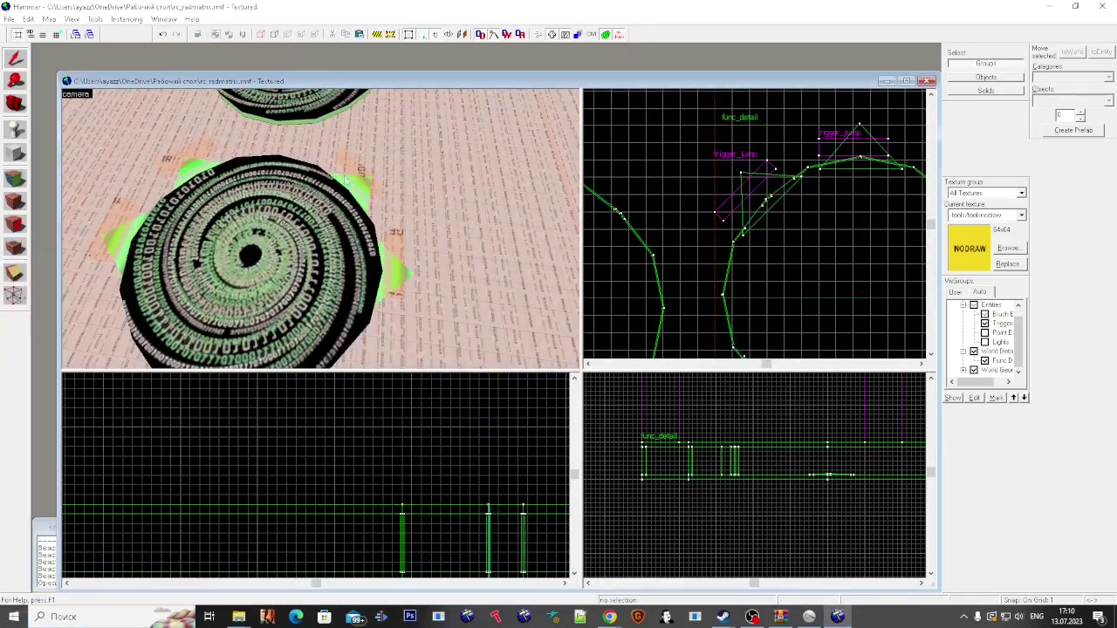
{"action": "key", "text": "z"}
{"action": "left_click", "coordinate": [320, 229]}
{"action": "scroll", "coordinate": [829, 253], "scroll_direction": "down", "scroll_amount": 6}
{"action": "scroll", "coordinate": [823, 263], "scroll_direction": "up", "scroll_amount": 5}
{"action": "left_click_drag", "start_coordinate": [823, 263], "coordinate": [818, 270]}
{"action": "scroll", "coordinate": [818, 270], "scroll_direction": "down", "scroll_amount": 3}
{"action": "scroll", "coordinate": [790, 207], "scroll_direction": "up", "scroll_amount": 2}
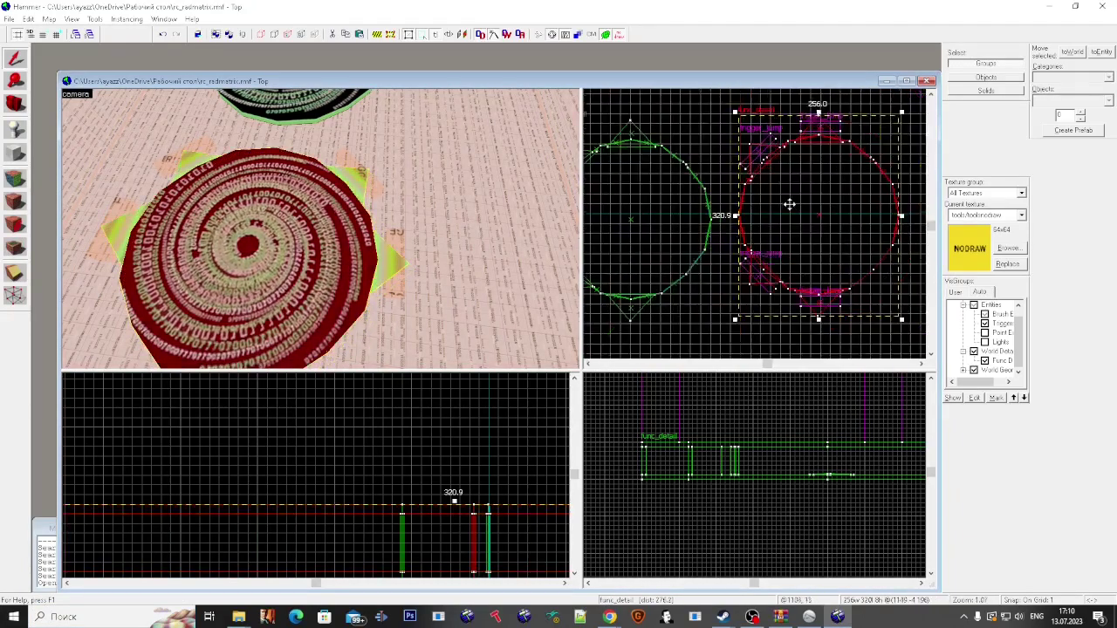
Step: Hide the trigger brushes again and delete the leftover source platform beside the newly aligned one
{"action": "key", "text": "z"}
{"action": "key", "text": "s"}
{"action": "key", "text": "z"}
{"action": "left_click", "coordinate": [358, 141]}
{"action": "left_click", "coordinate": [377, 224]}
{"action": "left_click", "coordinate": [985, 323]}
{"action": "key", "text": "z"}
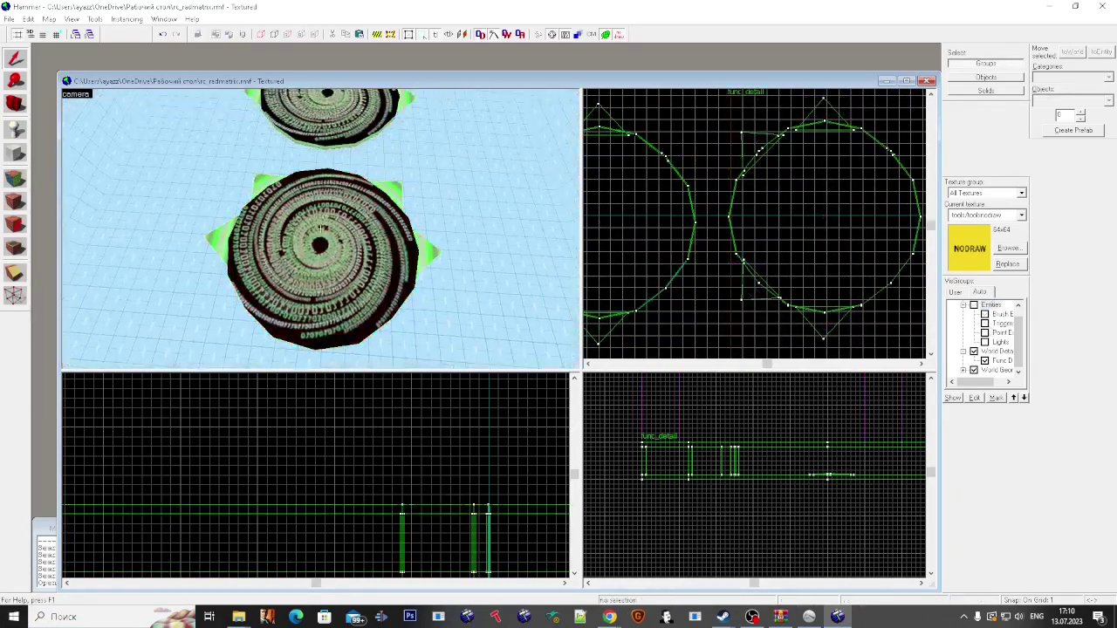
{"action": "left_click", "coordinate": [320, 229]}
{"action": "key", "text": "Delete"}
{"action": "key", "text": "w"}
{"action": "key", "text": "ctrl+z"}
{"action": "key", "text": "Delete"}
{"action": "key", "text": "d"}
{"action": "key", "text": "ctrl+z"}
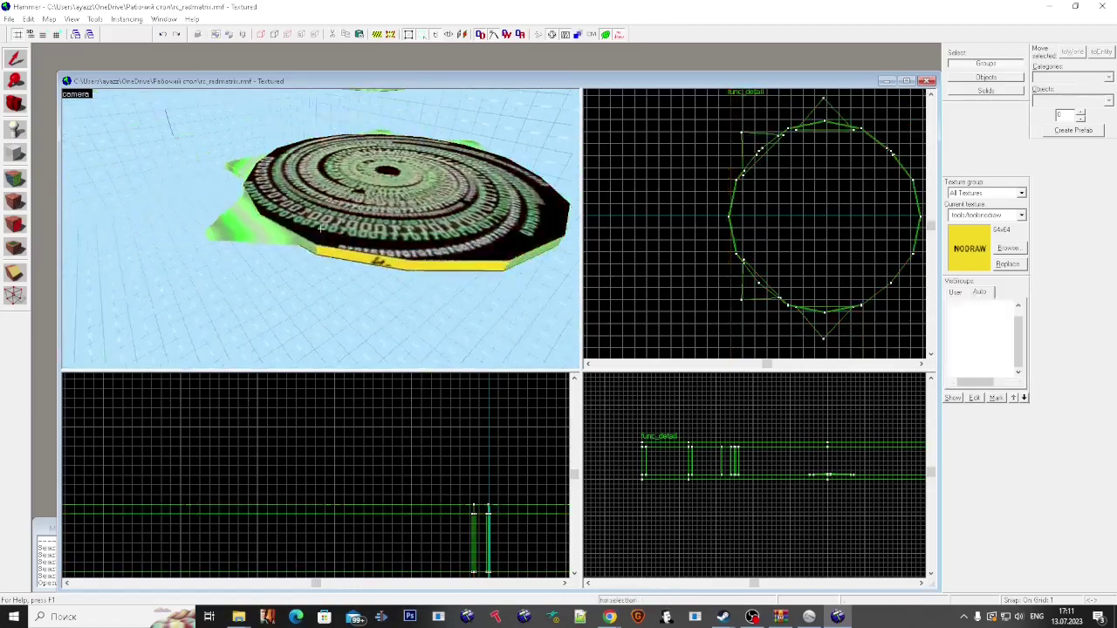
Step: Place two rim segments on the platform's bare nodraw edge and tie them to the platform as one func_detail
{"action": "key", "text": "z"}
{"action": "scroll", "coordinate": [894, 259], "scroll_direction": "up", "scroll_amount": 4}
{"action": "left_click_drag", "start_coordinate": [661, 278], "coordinate": [860, 259]}
{"action": "scroll", "coordinate": [890, 259], "scroll_direction": "up", "scroll_amount": 6}
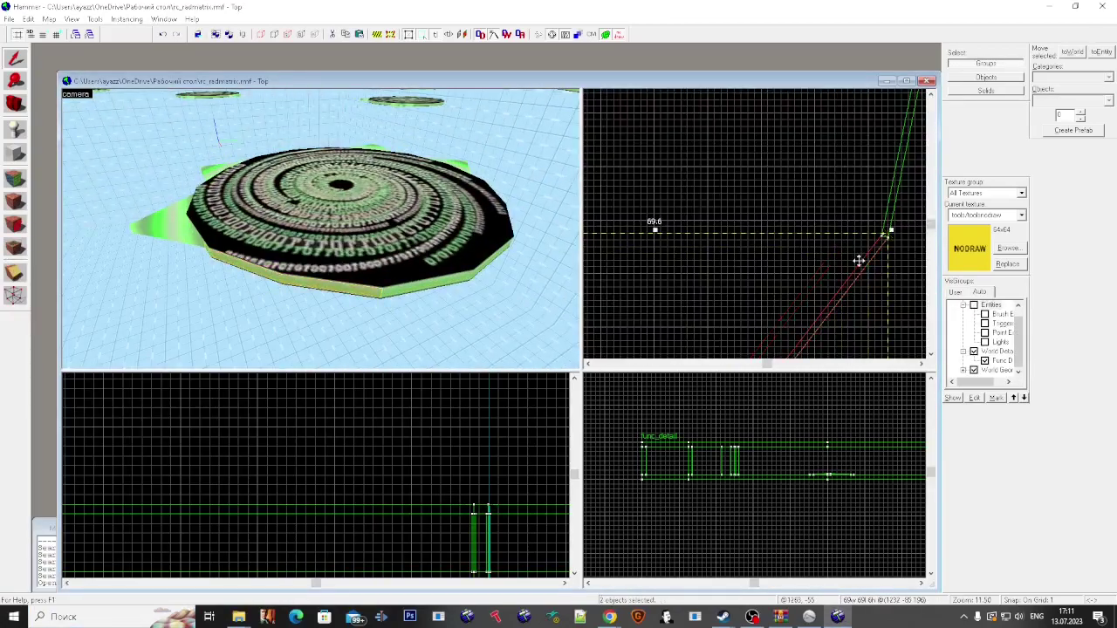
{"action": "left_click", "coordinate": [349, 227], "text": "ctrl"}
{"action": "key", "text": "ctrl+t"}
{"action": "left_click", "coordinate": [987, 210]}
{"action": "key", "text": "Escape"}
Step: Adjust the end vertices of the new rim segment so it meets its neighbour at the disc's corner
{"action": "key", "text": "z"}
{"action": "key", "text": "w"}
{"action": "left_click", "coordinate": [320, 228]}
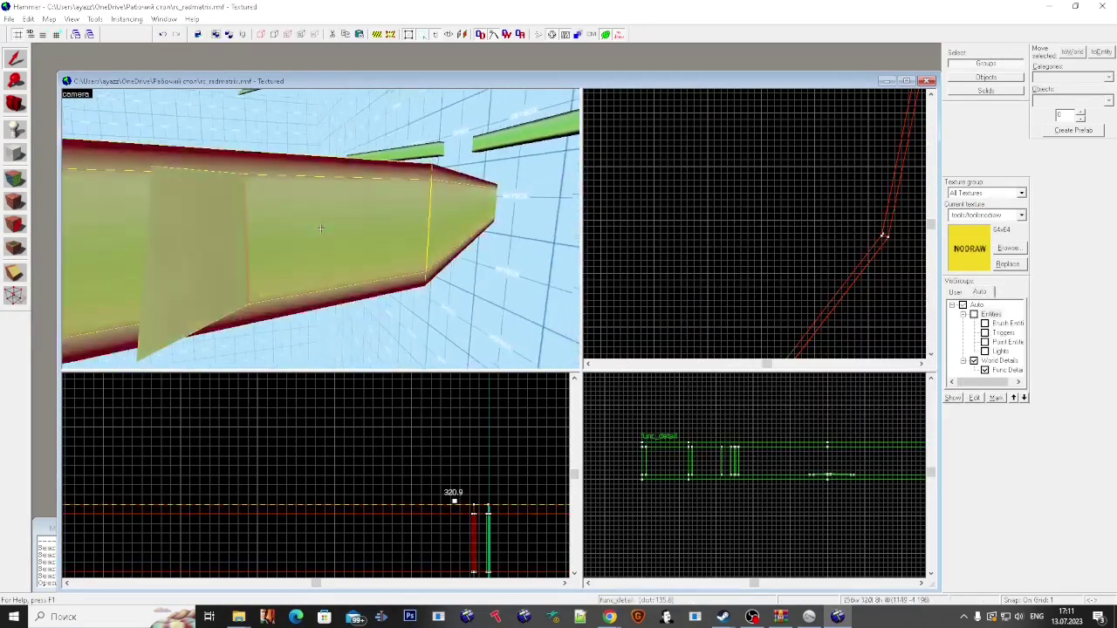
{"action": "key", "text": "Escape"}
{"action": "key", "text": "shift+v"}
{"action": "left_click", "coordinate": [320, 229]}
{"action": "key", "text": "z"}
{"action": "scroll", "coordinate": [768, 197], "scroll_direction": "down", "scroll_amount": 7}
{"action": "scroll", "coordinate": [709, 300], "scroll_direction": "up", "scroll_amount": 10}
{"action": "scroll", "coordinate": [596, 218], "scroll_direction": "down", "scroll_amount": 7}
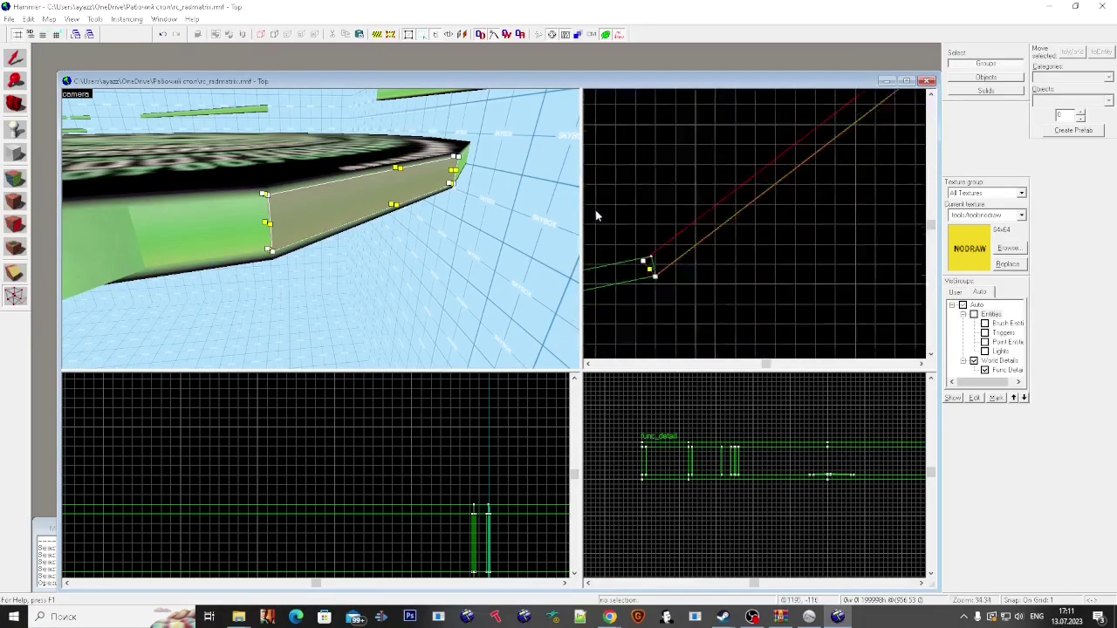
{"action": "scroll", "coordinate": [749, 122], "scroll_direction": "up", "scroll_amount": 5}
Step: Match the new rim face's rc_radmatrix/radgreenborder texture to the adjoining rim face
{"action": "key", "text": "z"}
{"action": "key", "text": "d"}
{"action": "left_click", "coordinate": [320, 229]}
{"action": "left_click", "coordinate": [16, 179]}
{"action": "key", "text": "z"}
{"action": "key", "text": "w"}
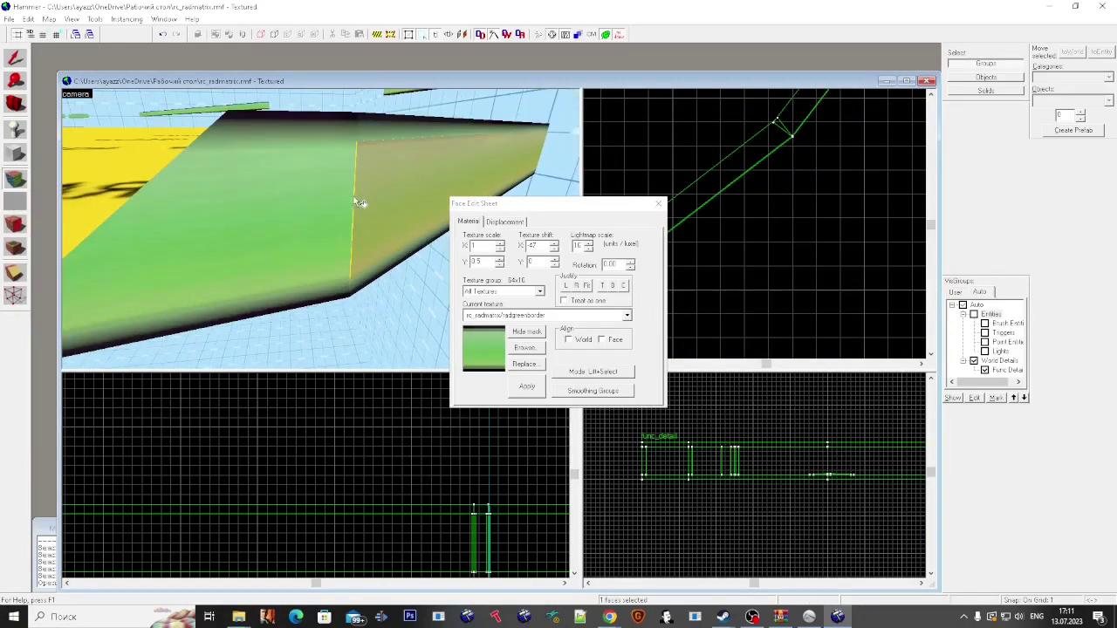
{"action": "left_click", "coordinate": [320, 229]}
{"action": "key", "text": "shift+s"}
{"action": "key", "text": "s"}
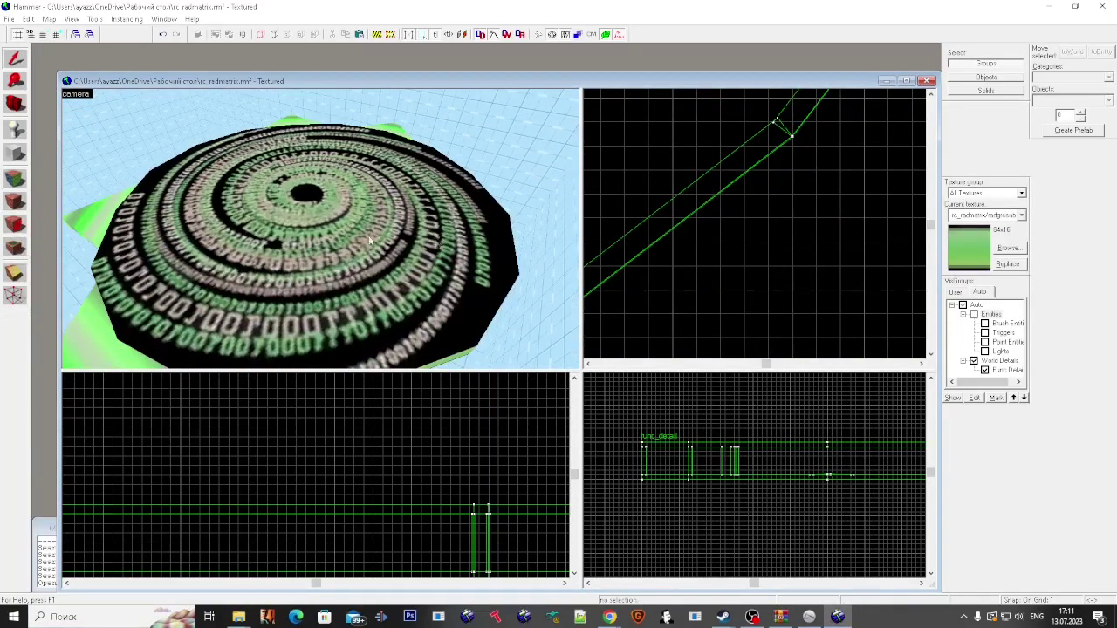
Step: Copy the finished platform and paste it near the old platform on the opposite side of the arena
{"action": "left_click", "coordinate": [320, 228]}
{"action": "key", "text": "z"}
{"action": "scroll", "coordinate": [750, 274], "scroll_direction": "down", "scroll_amount": 11}
{"action": "key", "text": "z"}
{"action": "key", "text": "s"}
{"action": "left_click", "coordinate": [320, 229]}
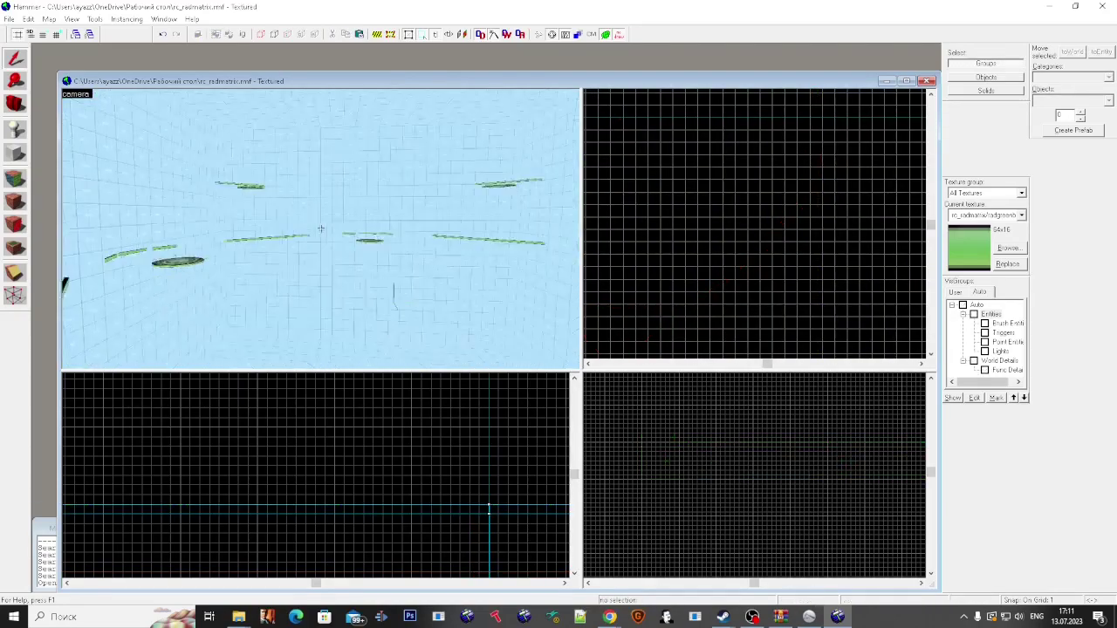
{"action": "key", "text": "w"}
{"action": "key", "text": "z"}
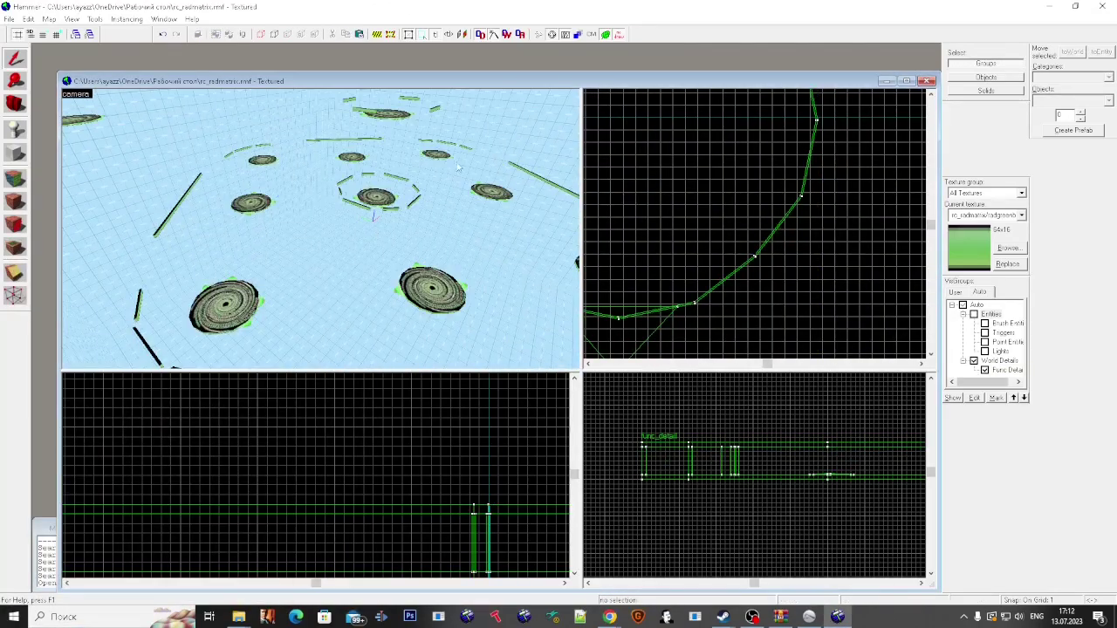
{"action": "scroll", "coordinate": [755, 224], "scroll_direction": "down", "scroll_amount": 10}
{"action": "key", "text": "ctrl+v"}
Step: Flip the pasted platform horizontally and move it directly beside the old platform
{"action": "scroll", "coordinate": [693, 255], "scroll_direction": "up", "scroll_amount": 4}
{"action": "right_click", "coordinate": [680, 251]}
{"action": "left_click", "coordinate": [816, 518]}
{"action": "right_click", "coordinate": [685, 265]}
{"action": "left_click", "coordinate": [841, 502]}
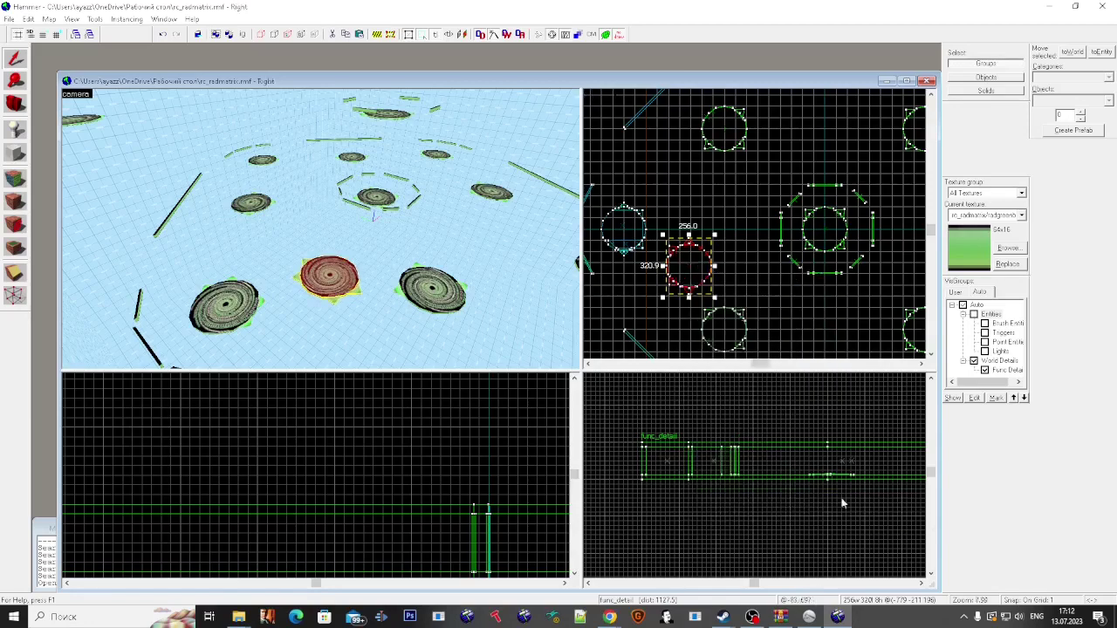
{"action": "right_click", "coordinate": [684, 264]}
{"action": "left_click", "coordinate": [825, 483]}
{"action": "left_click_drag", "start_coordinate": [687, 265], "coordinate": [669, 231]}
{"action": "scroll", "coordinate": [654, 234], "scroll_direction": "up", "scroll_amount": 4}
{"action": "scroll", "coordinate": [768, 196], "scroll_direction": "down", "scroll_amount": 3}
{"action": "key", "text": "w"}
{"action": "key", "text": "Escape"}
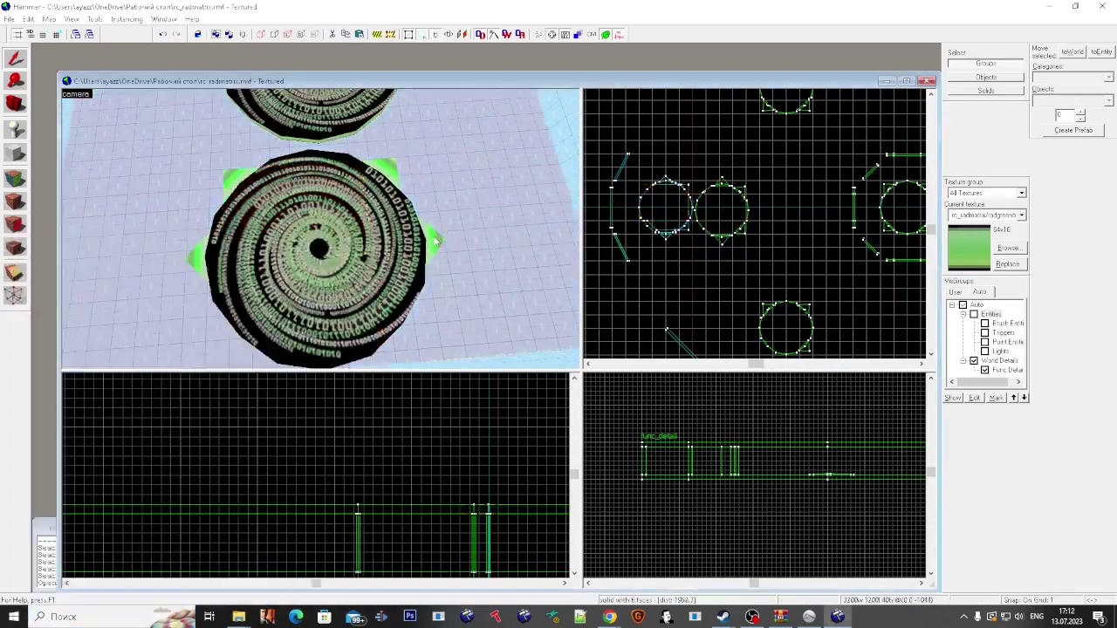
Step: Delete the old platform's disc brushes and fins, and move the flipped platform into its place
{"action": "key", "text": "z"}
{"action": "left_click", "coordinate": [402, 253]}
{"action": "left_click", "coordinate": [218, 218], "text": "ctrl"}
{"action": "key", "text": "w"}
{"action": "key", "text": "Delete"}
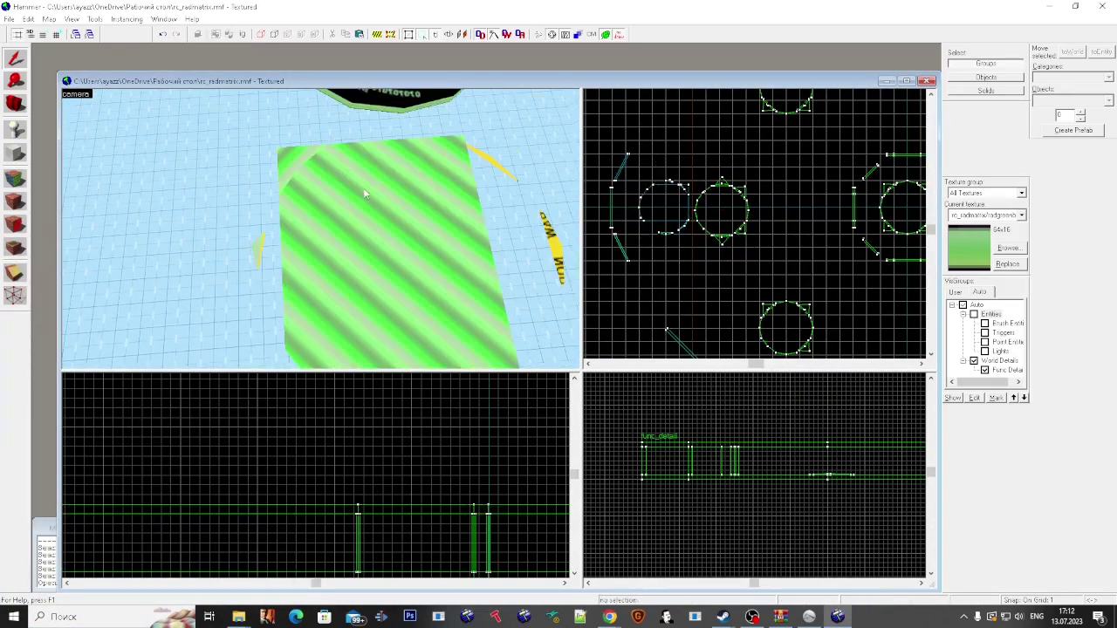
{"action": "left_click", "coordinate": [367, 193]}
{"action": "key", "text": "Delete"}
{"action": "left_click", "coordinate": [439, 179]}
{"action": "key", "text": "Delete"}
{"action": "left_click", "coordinate": [351, 284]}
{"action": "left_click", "coordinate": [373, 129]}
{"action": "scroll", "coordinate": [685, 187], "scroll_direction": "up", "scroll_amount": 10}
{"action": "left_click_drag", "start_coordinate": [721, 212], "coordinate": [651, 219]}
{"action": "left_click", "coordinate": [382, 216]}
{"action": "key", "text": "Escape"}
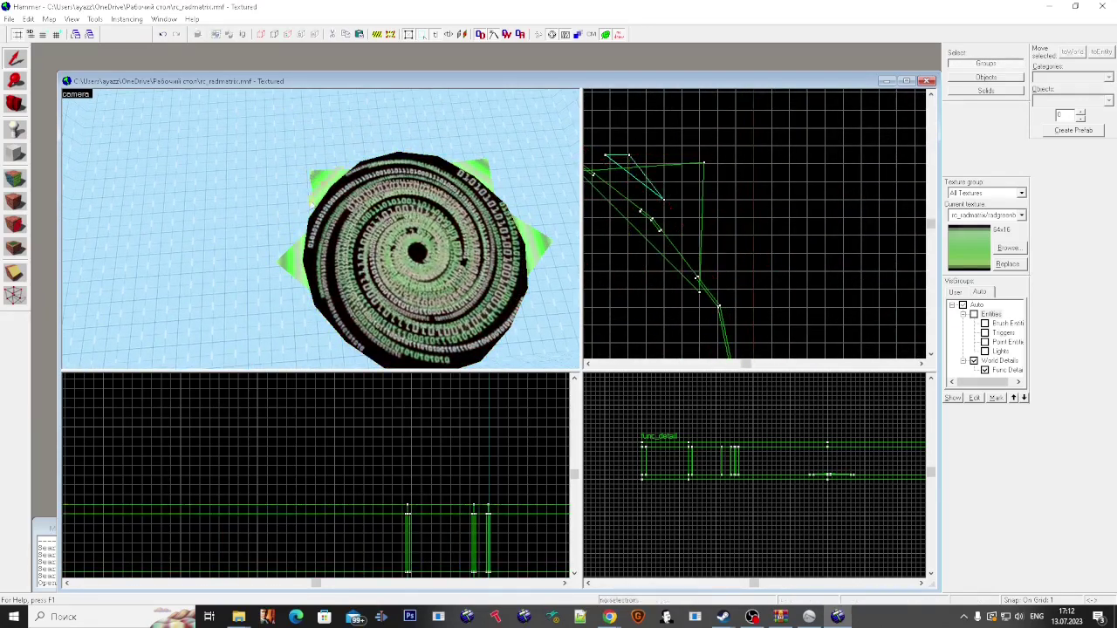
Step: Remove the leftover old fin, show the trigger brushes and align the flipped platform's fins with the trigger_jump volumes
{"action": "left_click", "coordinate": [356, 211]}
{"action": "key", "text": "Delete"}
{"action": "left_click", "coordinate": [366, 235]}
{"action": "key", "text": "Delete"}
{"action": "key", "text": "ctrl+z"}
{"action": "left_click", "coordinate": [985, 334]}
{"action": "key", "text": "z"}
{"action": "left_click", "coordinate": [713, 300]}
{"action": "left_click_drag", "start_coordinate": [721, 277], "coordinate": [735, 264]}
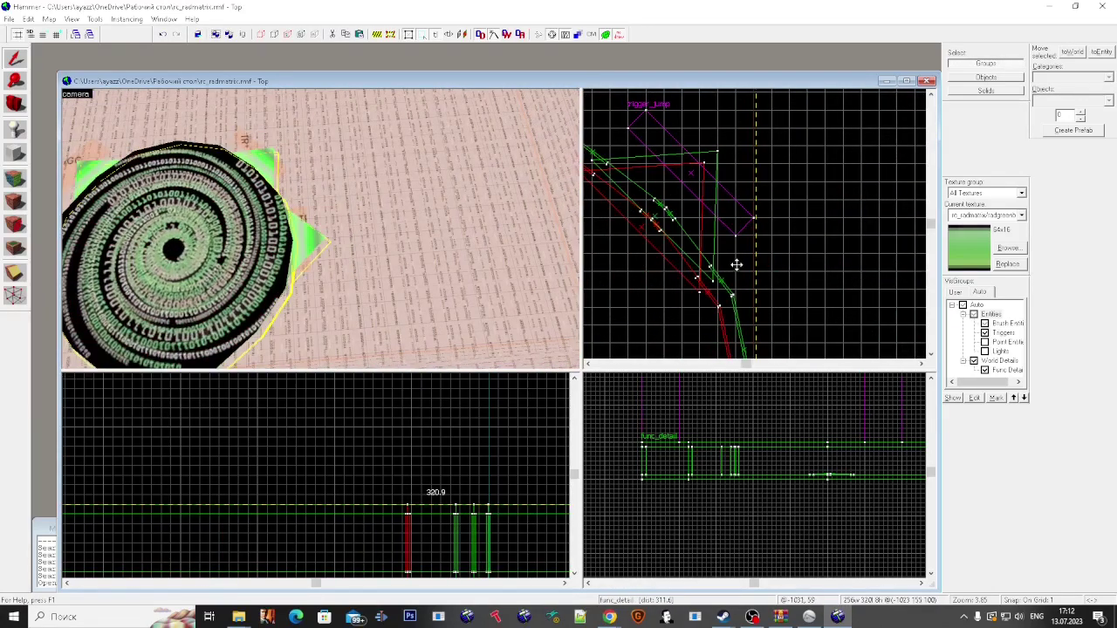
{"action": "key", "text": "Escape"}
{"action": "scroll", "coordinate": [689, 248], "scroll_direction": "down", "scroll_amount": 5}
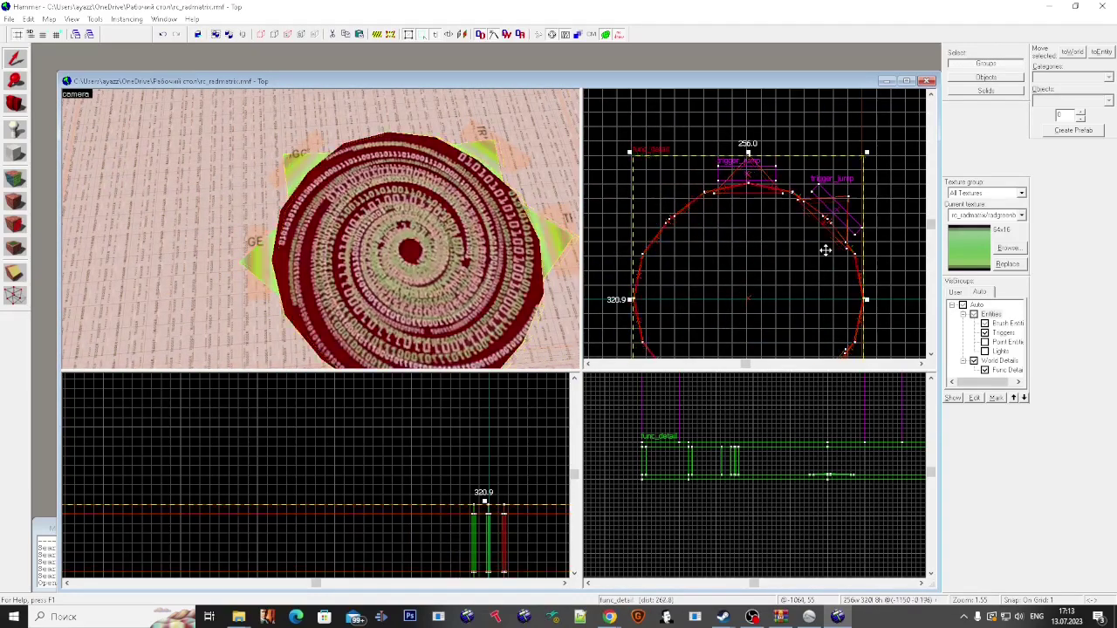
{"action": "scroll", "coordinate": [822, 305], "scroll_direction": "down", "scroll_amount": 1}
{"action": "key", "text": "d"}
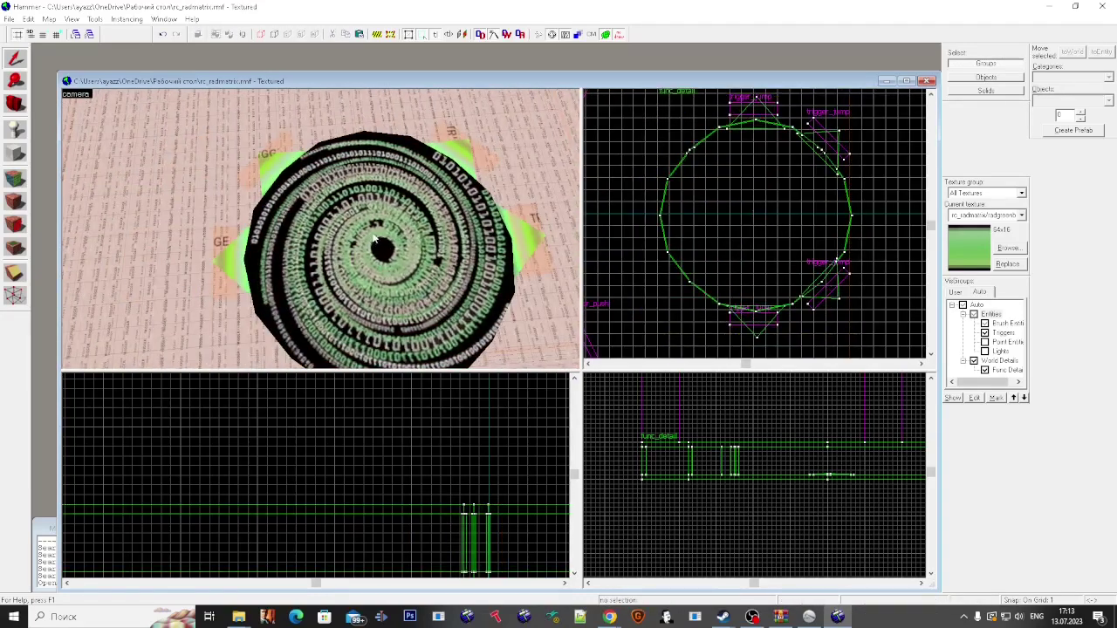
Step: Group the two finished side platforms and duplicate the pair alongside the originals
{"action": "left_click", "coordinate": [375, 239]}
{"action": "key", "text": "z"}
{"action": "left_click", "coordinate": [320, 228], "text": "ctrl"}
{"action": "key", "text": "z"}
{"action": "scroll", "coordinate": [772, 218], "scroll_direction": "down", "scroll_amount": 8}
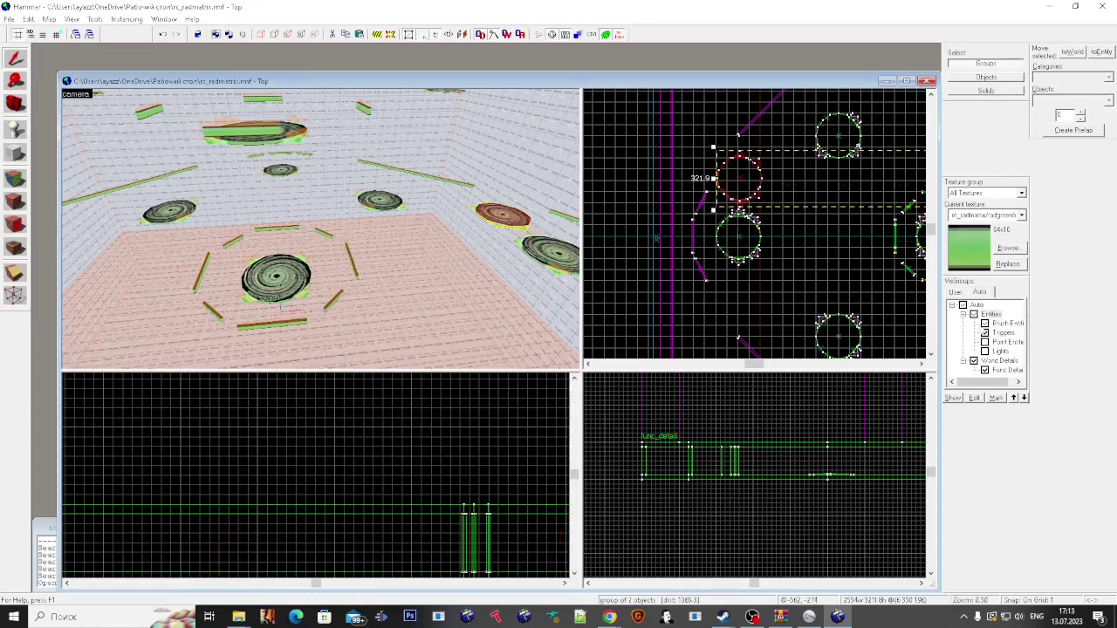
Step: Delete the remaining pieces of the old platform at one end of the arena, keeping a single fin for alignment
{"action": "left_click", "coordinate": [472, 231]}
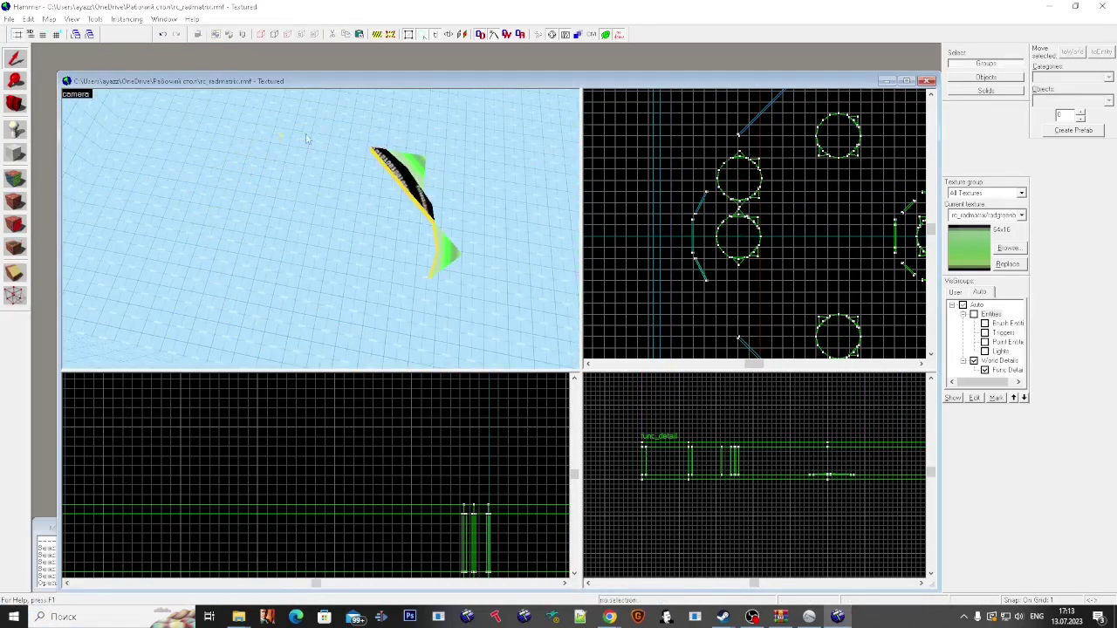
{"action": "left_click", "coordinate": [414, 172]}
{"action": "scroll", "coordinate": [777, 253], "scroll_direction": "down", "scroll_amount": 6}
{"action": "scroll", "coordinate": [794, 268], "scroll_direction": "up", "scroll_amount": 15}
{"action": "key", "text": "Delete"}
{"action": "left_click", "coordinate": [440, 247]}
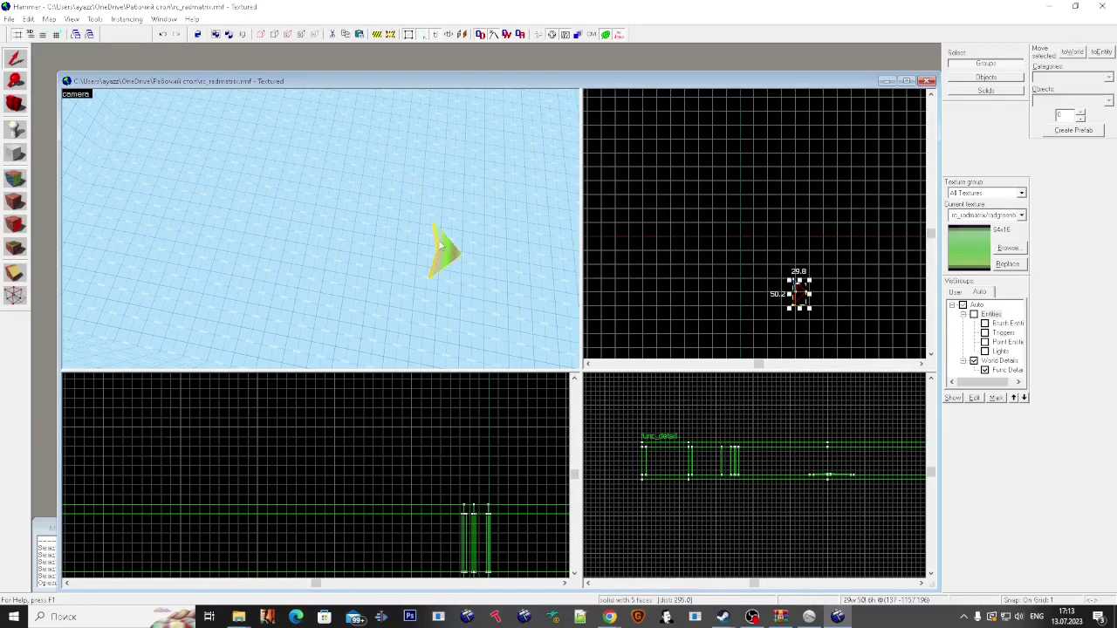
{"action": "left_click", "coordinate": [321, 228]}
{"action": "key", "text": "Escape"}
Step: Delete the disc, rim and fin brushes of the old platform at the opposite end, keeping one fin for alignment
{"action": "left_click", "coordinate": [321, 228]}
{"action": "key", "text": "super"}
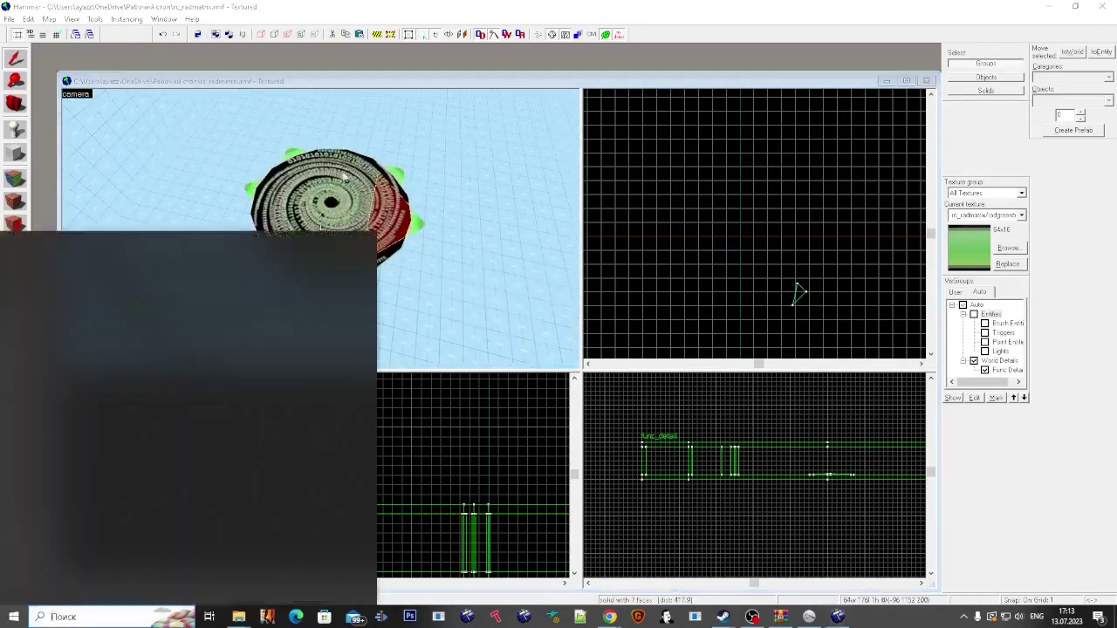
{"action": "key", "text": "super"}
{"action": "key", "text": "Delete"}
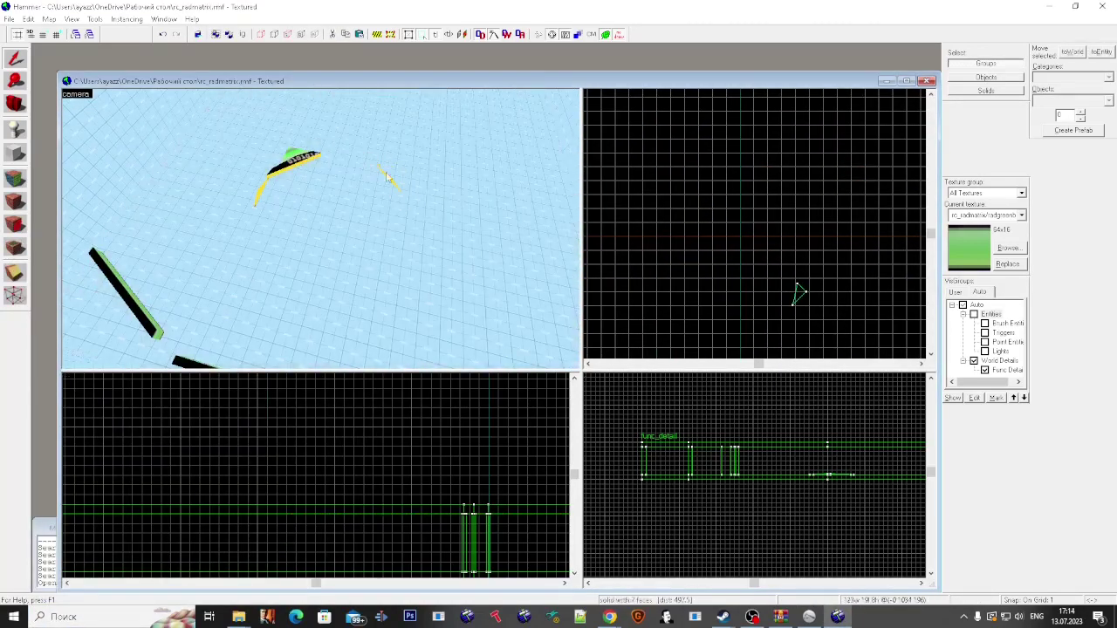
{"action": "left_click", "coordinate": [387, 177]}
{"action": "key", "text": "Delete"}
{"action": "left_click", "coordinate": [261, 189]}
{"action": "key", "text": "Delete"}
{"action": "scroll", "coordinate": [810, 145], "scroll_direction": "down", "scroll_amount": 8}
{"action": "scroll", "coordinate": [811, 144], "scroll_direction": "up", "scroll_amount": 3}
{"action": "left_click", "coordinate": [299, 164]}
{"action": "key", "text": "Delete"}
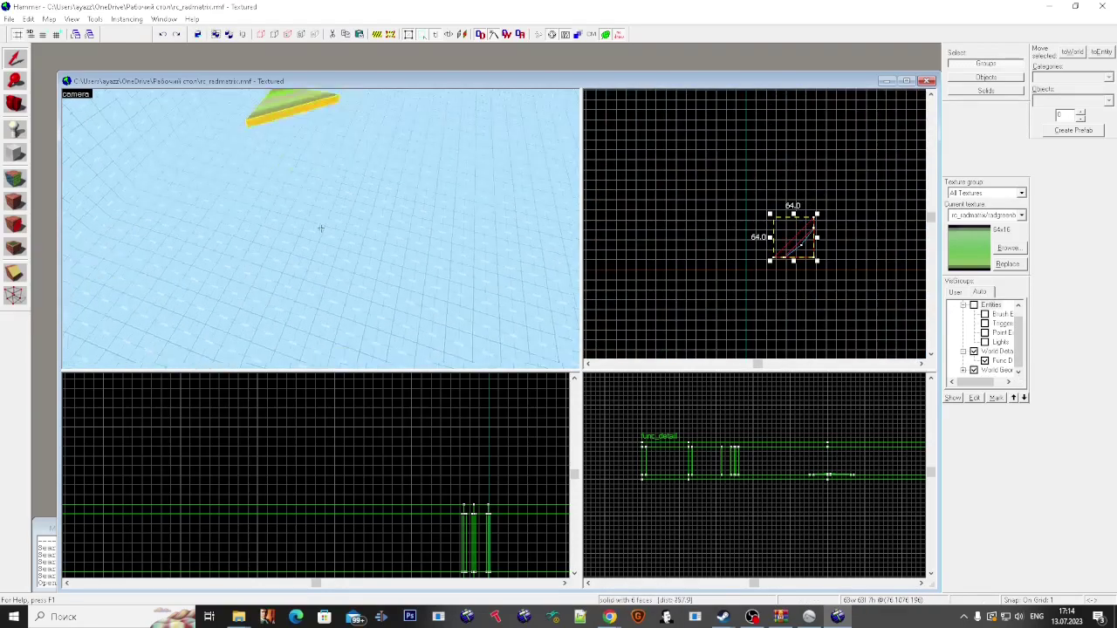
{"action": "left_click", "coordinate": [321, 228]}
{"action": "key", "text": "Delete"}
Step: Select the duplicated pair of platforms and flip it horizontally in the top view
{"action": "left_click", "coordinate": [321, 227]}
{"action": "key", "text": "z"}
{"action": "scroll", "coordinate": [667, 288], "scroll_direction": "down", "scroll_amount": 14}
{"action": "key", "text": "z"}
{"action": "left_click", "coordinate": [321, 228]}
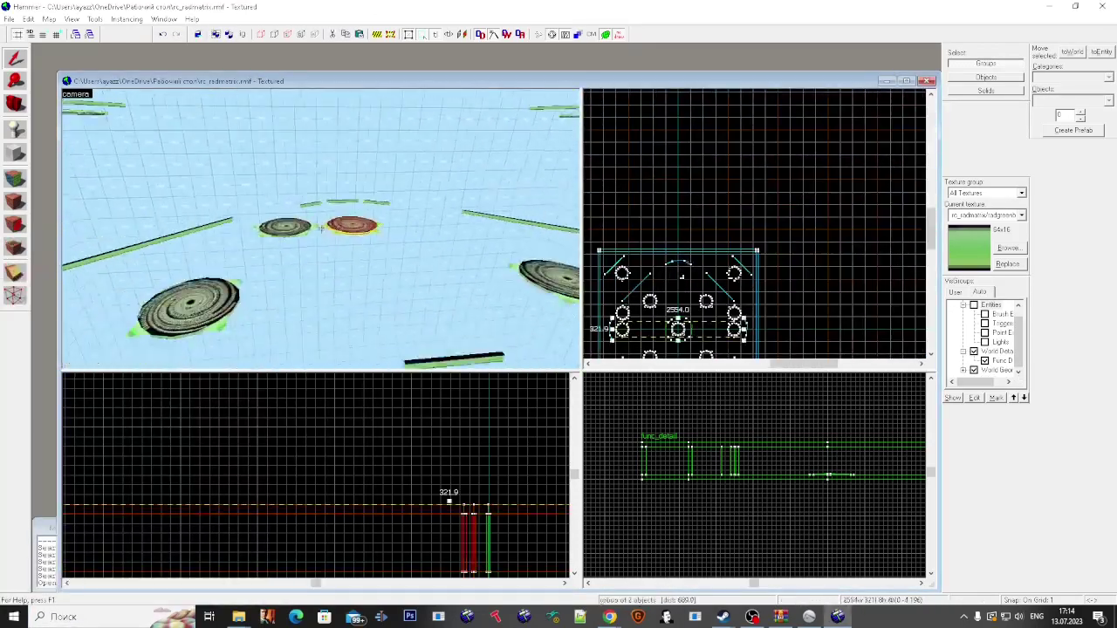
{"action": "left_click", "coordinate": [321, 227]}
{"action": "key", "text": "z"}
{"action": "scroll", "coordinate": [728, 262], "scroll_direction": "up", "scroll_amount": 3}
{"action": "right_click", "coordinate": [728, 226]}
{"action": "mouse_move", "coordinate": [804, 460]}
{"action": "left_click", "coordinate": [904, 460]}
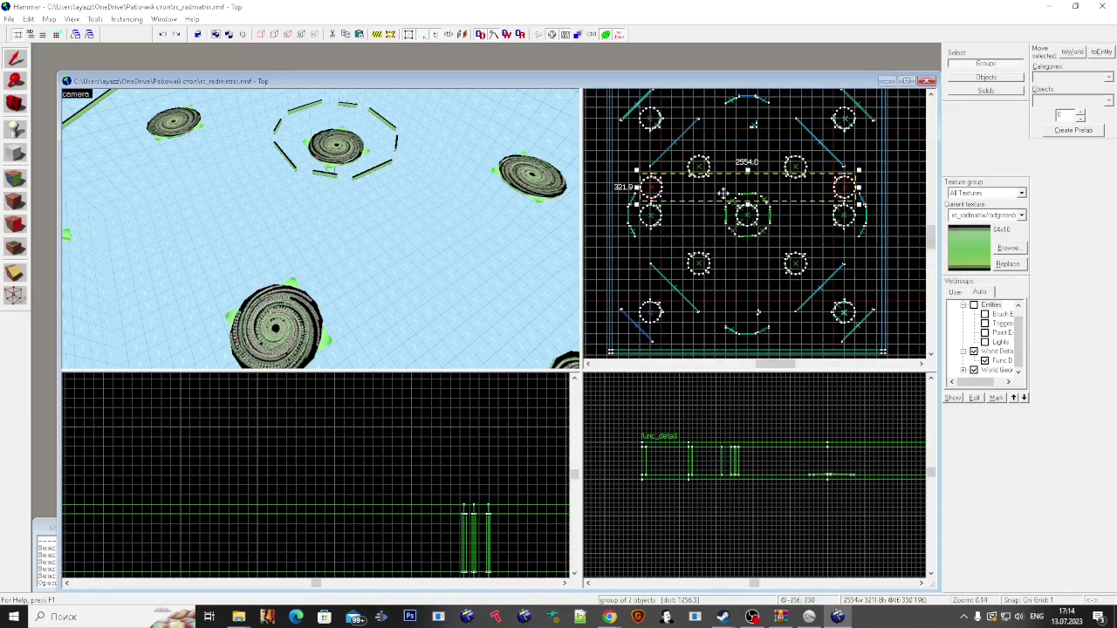
Step: Flip the duplicated pair of platforms horizontally in the side view
{"action": "right_click", "coordinate": [723, 188]}
{"action": "key", "text": "Escape"}
{"action": "scroll", "coordinate": [772, 469], "scroll_direction": "down", "scroll_amount": 5}
{"action": "scroll", "coordinate": [347, 477], "scroll_direction": "down", "scroll_amount": 5}
{"action": "scroll", "coordinate": [751, 473], "scroll_direction": "down", "scroll_amount": 7}
{"action": "scroll", "coordinate": [743, 471], "scroll_direction": "up", "scroll_amount": 12}
{"action": "right_click", "coordinate": [765, 455]}
{"action": "mouse_move", "coordinate": [889, 429]}
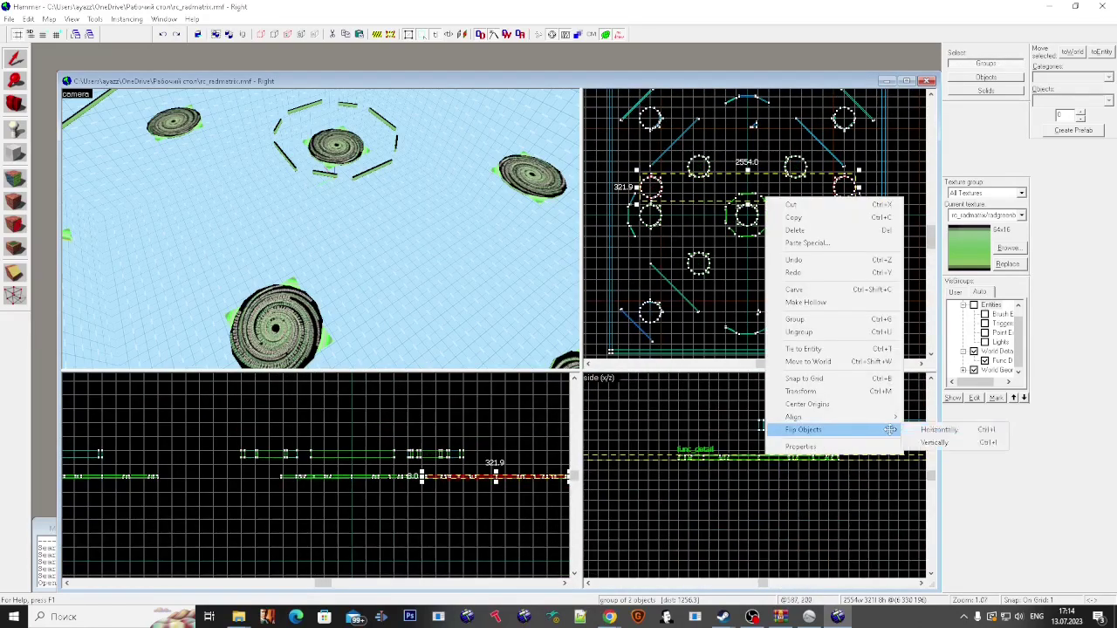
{"action": "left_click", "coordinate": [926, 431]}
{"action": "right_click", "coordinate": [448, 476]}
{"action": "right_click", "coordinate": [445, 477]}
{"action": "key", "text": "Escape"}
Step: Rotate the duplicated pair in the top view and move it onto the arena's middle row
{"action": "key", "text": "z"}
{"action": "key", "text": "s"}
{"action": "key", "text": "z"}
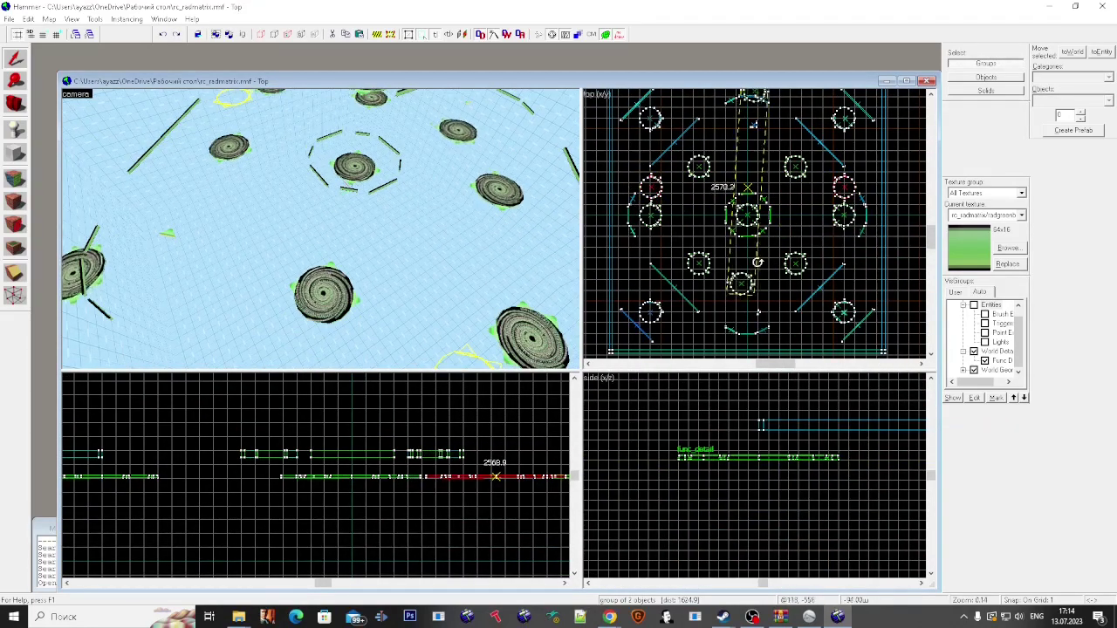
{"action": "left_click_drag", "start_coordinate": [757, 262], "coordinate": [761, 262]}
{"action": "left_click_drag", "start_coordinate": [755, 264], "coordinate": [755, 319]}
{"action": "scroll", "coordinate": [756, 128], "scroll_direction": "up", "scroll_amount": 11}
{"action": "left_click_drag", "start_coordinate": [776, 162], "coordinate": [782, 163]}
{"action": "scroll", "coordinate": [775, 165], "scroll_direction": "up", "scroll_amount": 1}
{"action": "left_click_drag", "start_coordinate": [708, 249], "coordinate": [738, 219]}
{"action": "scroll", "coordinate": [663, 220], "scroll_direction": "down", "scroll_amount": 11}
{"action": "left_click", "coordinate": [773, 318]}
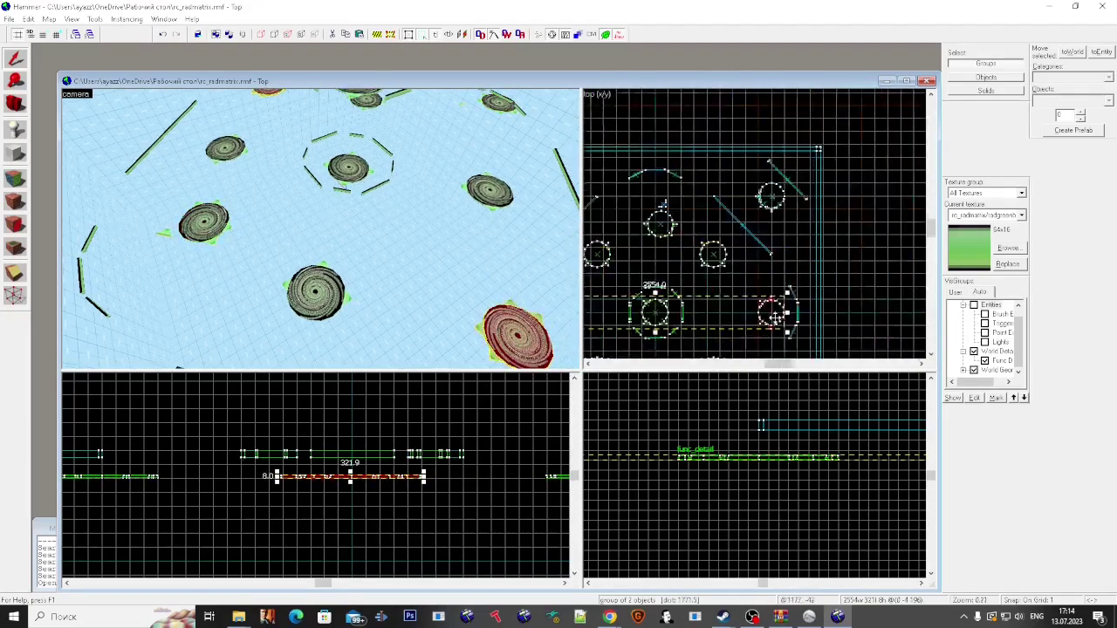
{"action": "scroll", "coordinate": [775, 318], "scroll_direction": "up", "scroll_amount": 14}
{"action": "scroll", "coordinate": [794, 228], "scroll_direction": "down", "scroll_amount": 14}
Step: Undo the last change, turn the pair a quarter turn and line it up with the fins kept at the arena's two ends
{"action": "key", "text": "ctrl+z"}
{"action": "scroll", "coordinate": [798, 227], "scroll_direction": "down", "scroll_amount": 1}
{"action": "key", "text": "s"}
{"action": "scroll", "coordinate": [700, 134], "scroll_direction": "up", "scroll_amount": 11}
{"action": "left_click_drag", "start_coordinate": [733, 269], "coordinate": [690, 114]}
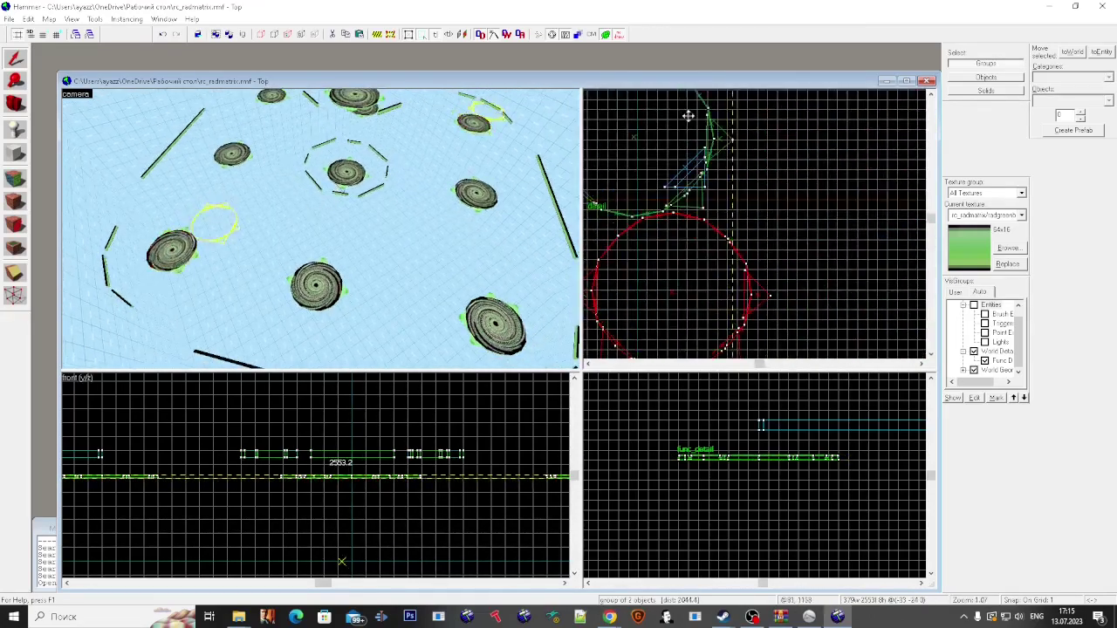
{"action": "scroll", "coordinate": [717, 201], "scroll_direction": "up", "scroll_amount": 4}
{"action": "left_click_drag", "start_coordinate": [727, 200], "coordinate": [710, 167]}
{"action": "key", "text": "w"}
{"action": "scroll", "coordinate": [329, 242], "scroll_direction": "up", "scroll_amount": 3}
{"action": "scroll", "coordinate": [696, 194], "scroll_direction": "down", "scroll_amount": 8}
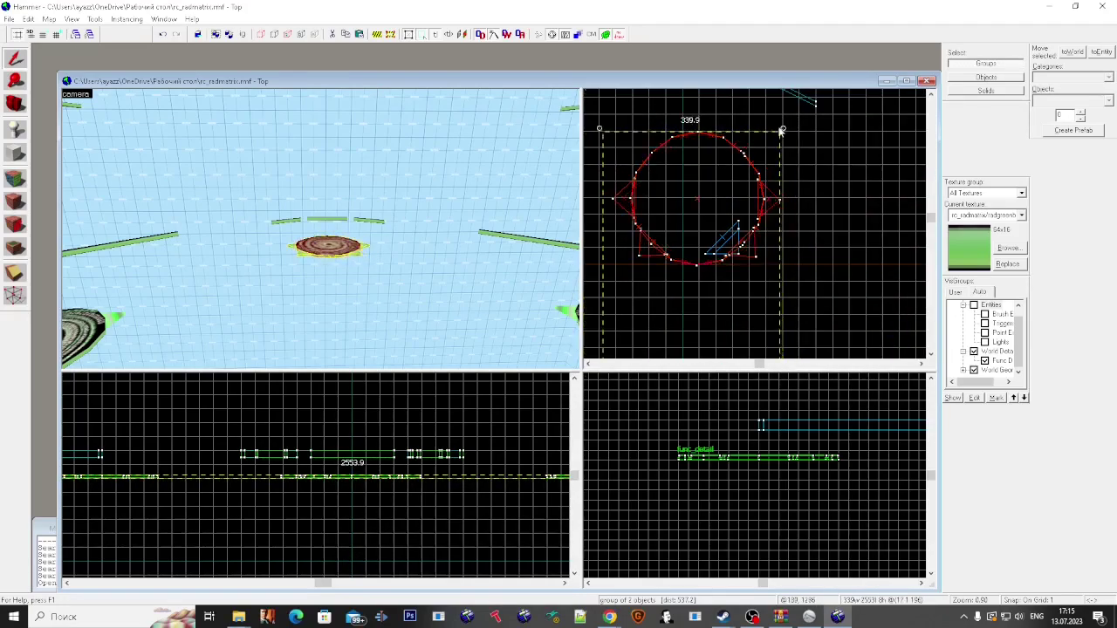
{"action": "scroll", "coordinate": [778, 253], "scroll_direction": "down", "scroll_amount": 2}
{"action": "scroll", "coordinate": [334, 249], "scroll_direction": "up", "scroll_amount": 3}
Step: Ungroup the pair, show the trigger visgroup and fit one end platform to its jump triggers in the top view
{"action": "key", "text": "ctrl+u"}
{"action": "left_click", "coordinate": [332, 258]}
{"action": "scroll", "coordinate": [785, 318], "scroll_direction": "up", "scroll_amount": 11}
{"action": "left_click_drag", "start_coordinate": [747, 252], "coordinate": [753, 247]}
{"action": "scroll", "coordinate": [307, 281], "scroll_direction": "up", "scroll_amount": 2}
{"action": "key", "text": "w"}
{"action": "key", "text": "a"}
{"action": "left_click", "coordinate": [985, 324]}
{"action": "scroll", "coordinate": [746, 251], "scroll_direction": "down", "scroll_amount": 3}
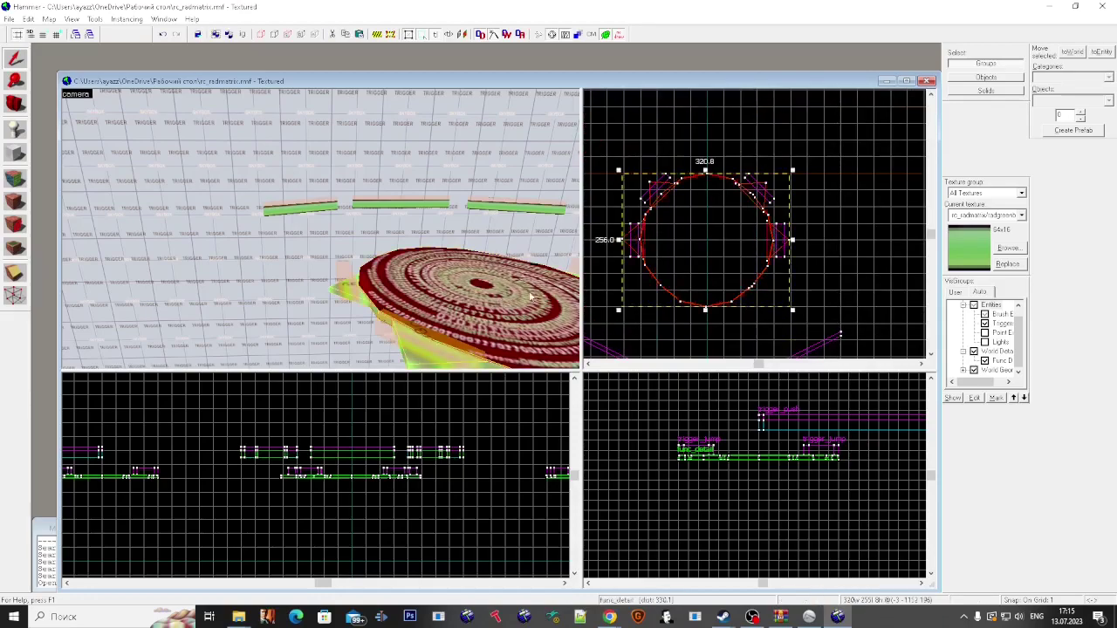
{"action": "scroll", "coordinate": [745, 248], "scroll_direction": "up", "scroll_amount": 2}
{"action": "scroll", "coordinate": [746, 251], "scroll_direction": "down", "scroll_amount": 2}
Step: Select the platform at the opposite end of the arena and align it with its four jump triggers
{"action": "key", "text": "Escape"}
{"action": "key", "text": "z"}
{"action": "key", "text": "w"}
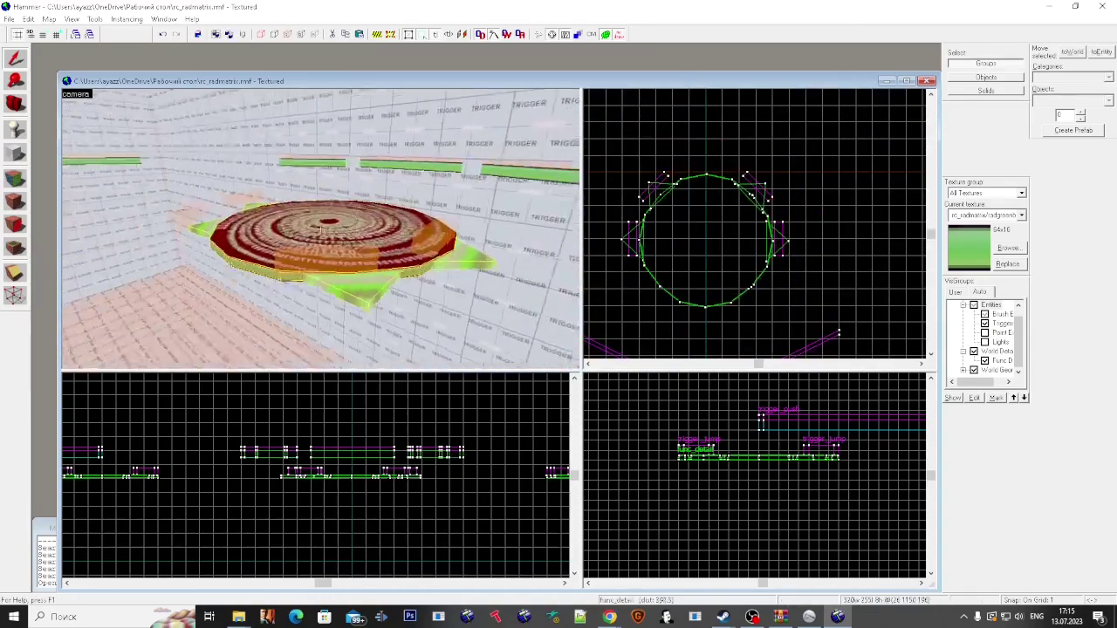
{"action": "scroll", "coordinate": [320, 227], "scroll_direction": "down", "scroll_amount": 6}
{"action": "scroll", "coordinate": [724, 249], "scroll_direction": "down", "scroll_amount": 4}
{"action": "left_click", "coordinate": [748, 214]}
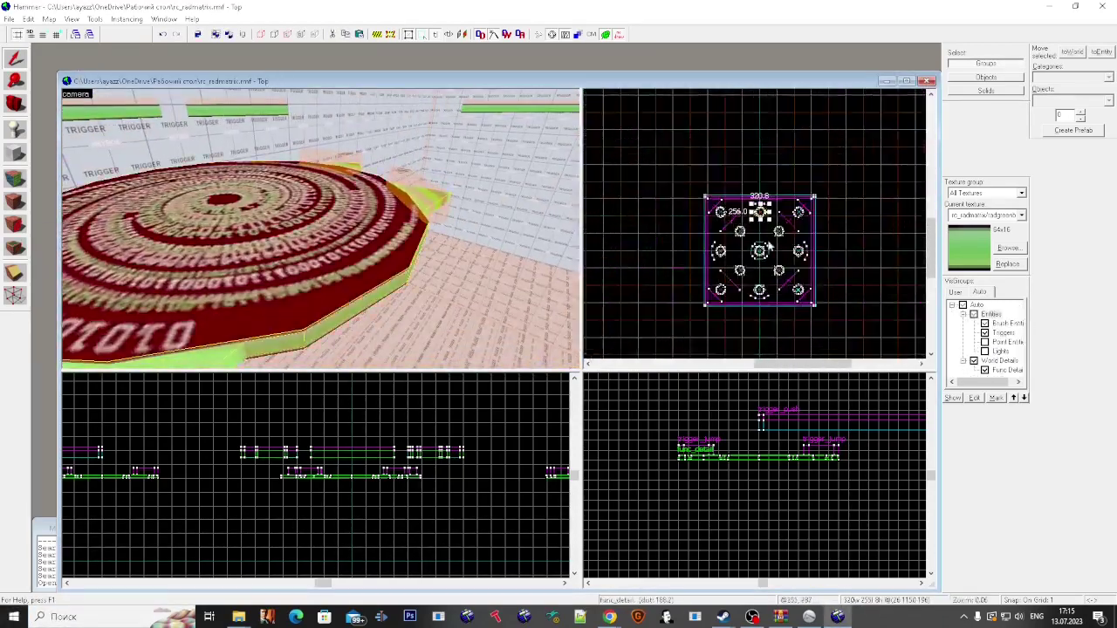
{"action": "scroll", "coordinate": [740, 240], "scroll_direction": "up", "scroll_amount": 8}
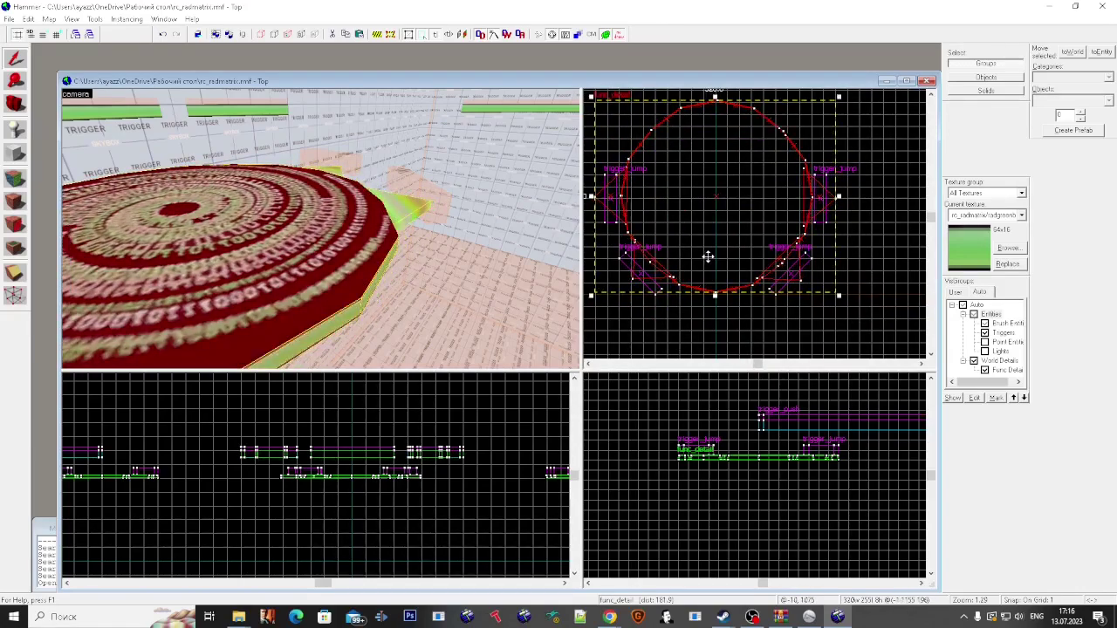
{"action": "key", "text": "Escape"}
Step: Hide the func_detail brushes to examine the jump trigger layout, and show them again
{"action": "key", "text": "z"}
{"action": "key", "text": "s"}
{"action": "key", "text": "z"}
{"action": "left_click", "coordinate": [984, 370]}
{"action": "scroll", "coordinate": [789, 250], "scroll_direction": "down", "scroll_amount": 10}
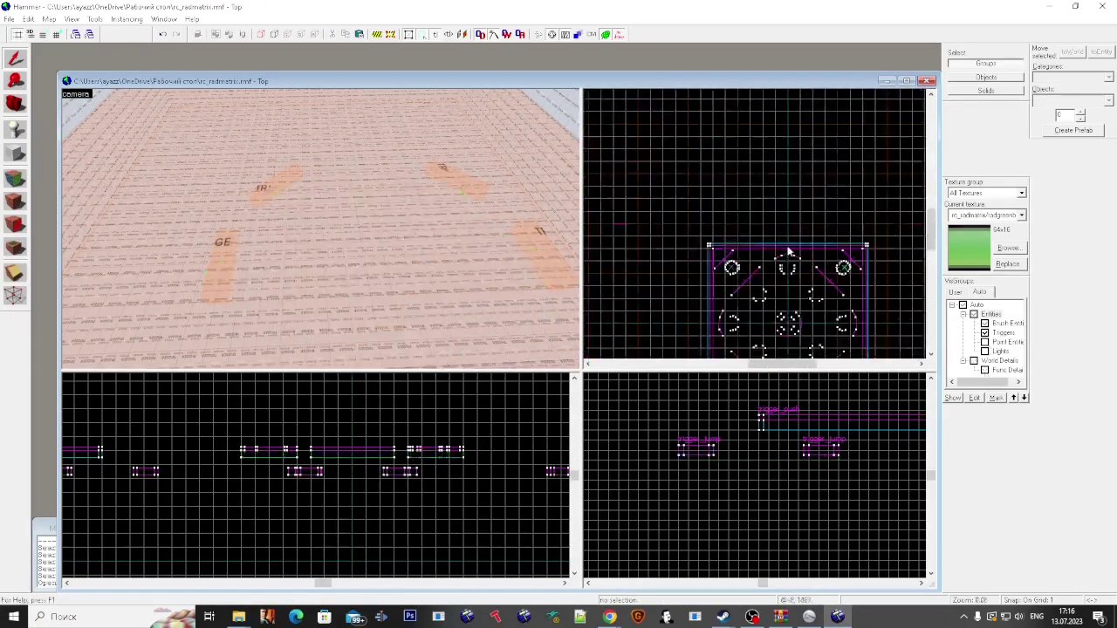
{"action": "scroll", "coordinate": [772, 179], "scroll_direction": "up", "scroll_amount": 10}
{"action": "scroll", "coordinate": [792, 184], "scroll_direction": "down", "scroll_amount": 12}
{"action": "scroll", "coordinate": [783, 213], "scroll_direction": "up", "scroll_amount": 8}
{"action": "scroll", "coordinate": [783, 213], "scroll_direction": "up", "scroll_amount": 2}
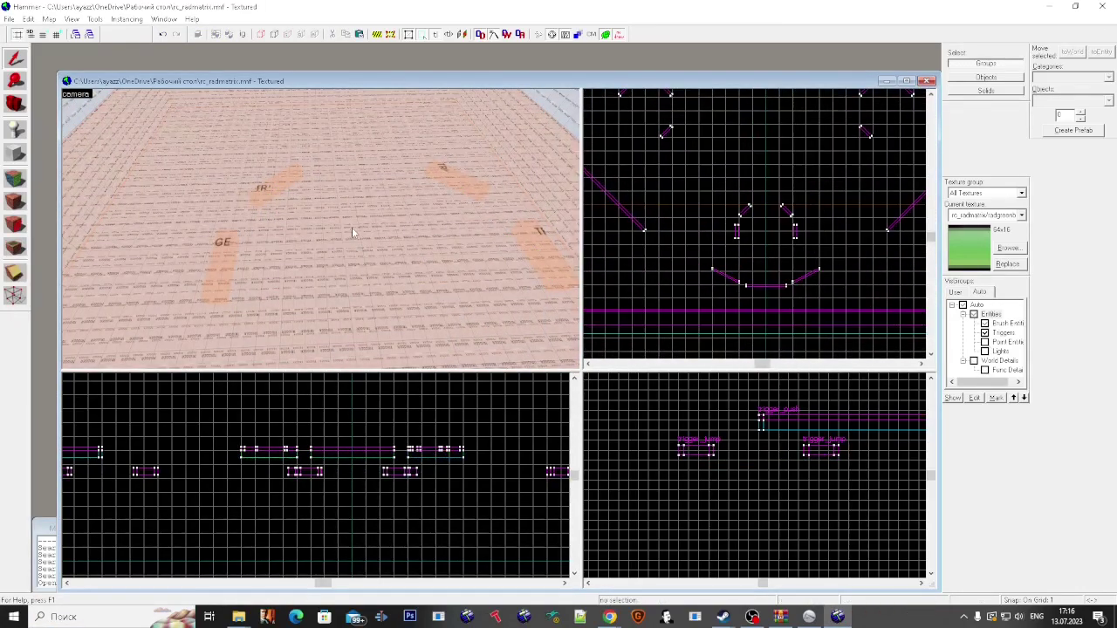
{"action": "key", "text": "z"}
{"action": "left_click", "coordinate": [984, 370]}
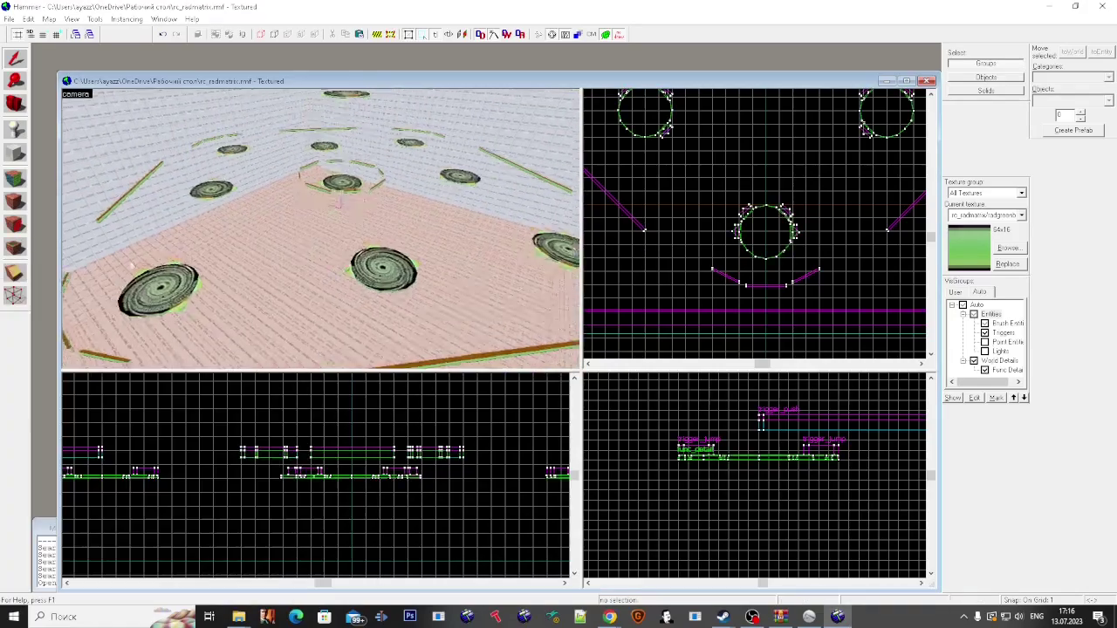
Step: Examine the upper func_detail platforms in the camera and front views, including the object properties
{"action": "key", "text": "z"}
{"action": "key", "text": "w"}
{"action": "key", "text": "z"}
{"action": "scroll", "coordinate": [437, 423], "scroll_direction": "down", "scroll_amount": 6}
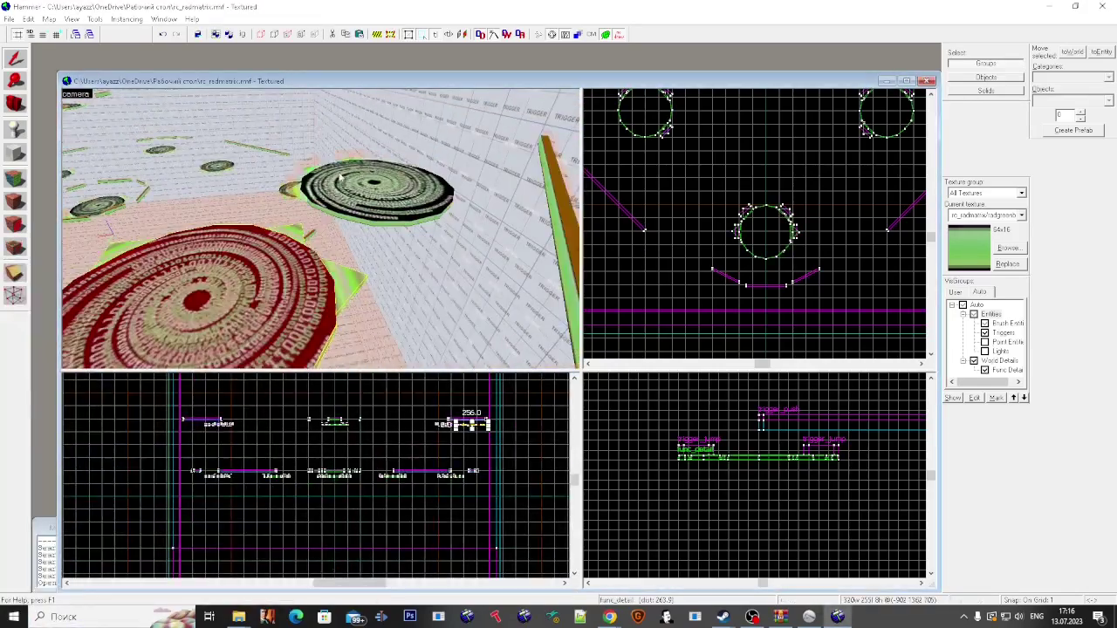
{"action": "scroll", "coordinate": [471, 425], "scroll_direction": "up", "scroll_amount": 14}
{"action": "left_click_drag", "start_coordinate": [472, 472], "coordinate": [473, 454]}
{"action": "left_click", "coordinate": [350, 280]}
{"action": "key", "text": "z"}
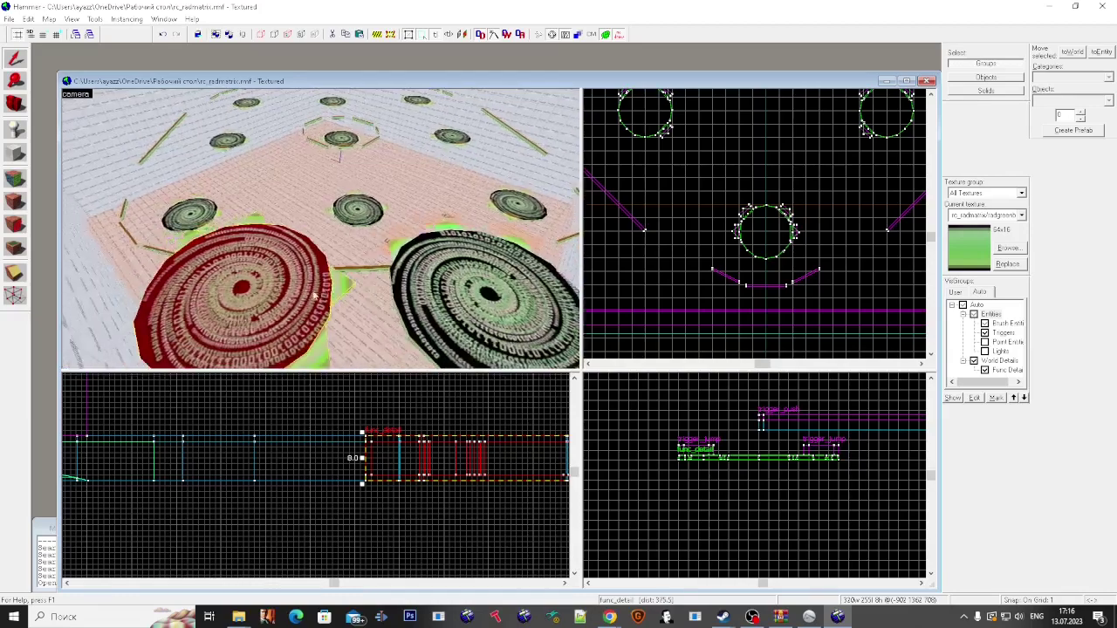
{"action": "key", "text": "Escape"}
{"action": "key", "text": "super"}
{"action": "key", "text": "super"}
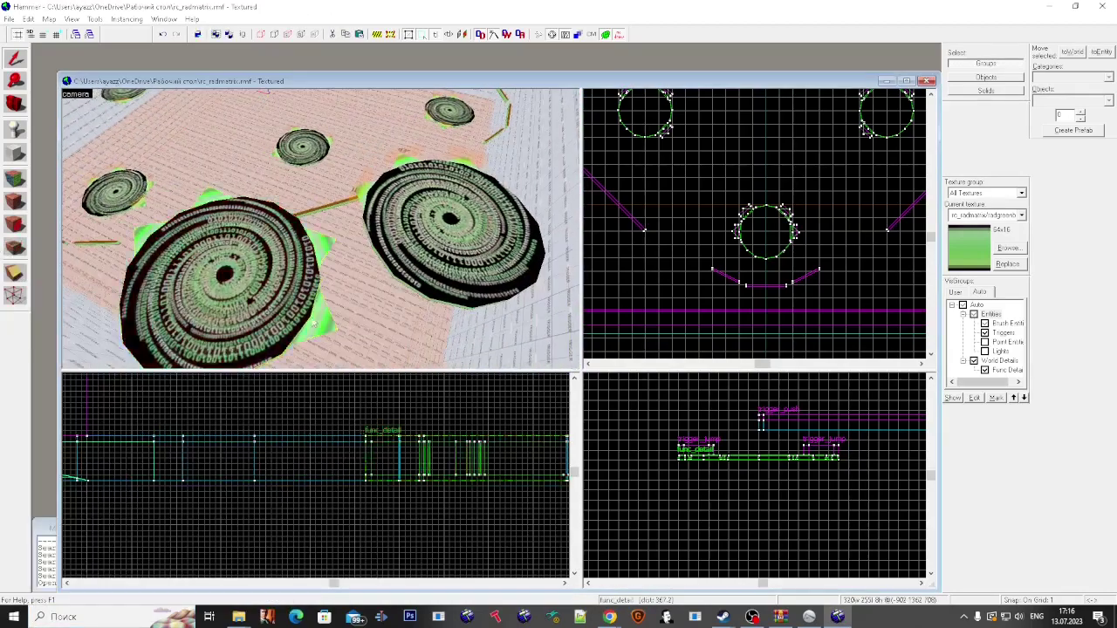
{"action": "key", "text": "z"}
{"action": "left_click", "coordinate": [301, 309]}
{"action": "key", "text": "alt+Return"}
{"action": "key", "text": "Escape"}
{"action": "key", "text": "z"}
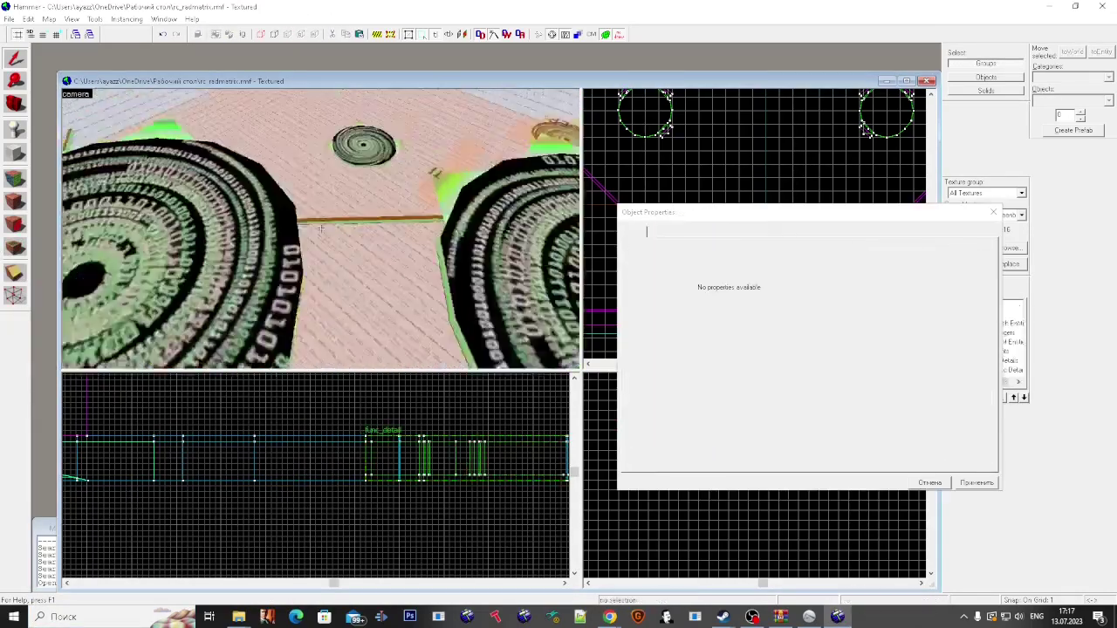
Step: Select a rim brush of the upper platform for vertex editing and move its end vertex towards the neighbouring rim corner
{"action": "left_click", "coordinate": [288, 220]}
{"action": "key", "text": "super"}
{"action": "key", "text": "super"}
{"action": "key", "text": "Escape"}
{"action": "left_click", "coordinate": [284, 233]}
{"action": "scroll", "coordinate": [614, 115], "scroll_direction": "up", "scroll_amount": 10}
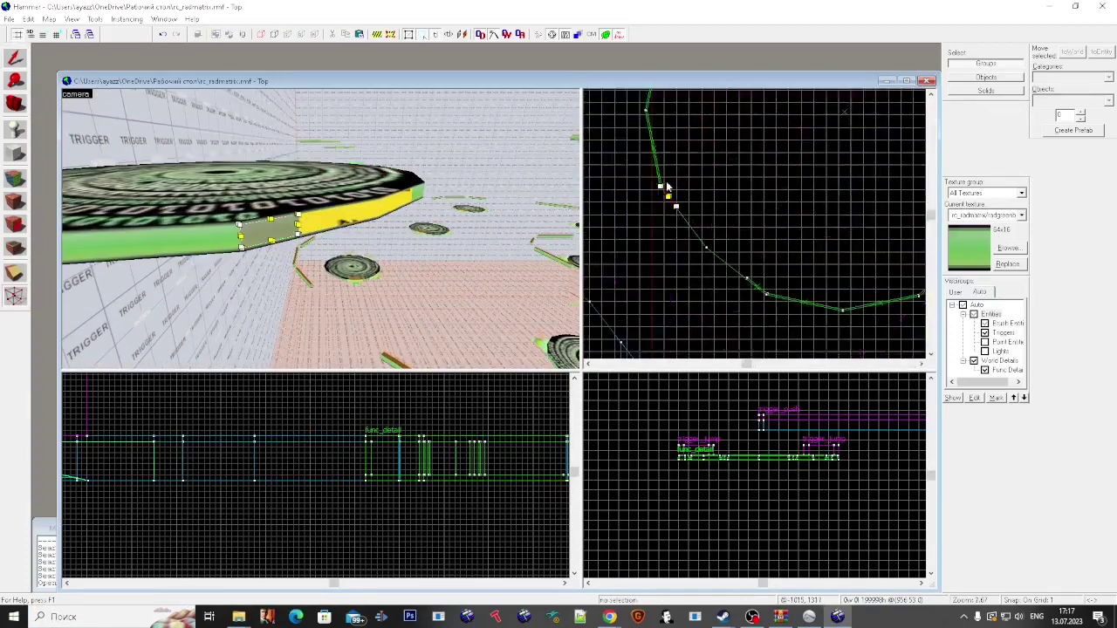
{"action": "scroll", "coordinate": [719, 270], "scroll_direction": "up", "scroll_amount": 6}
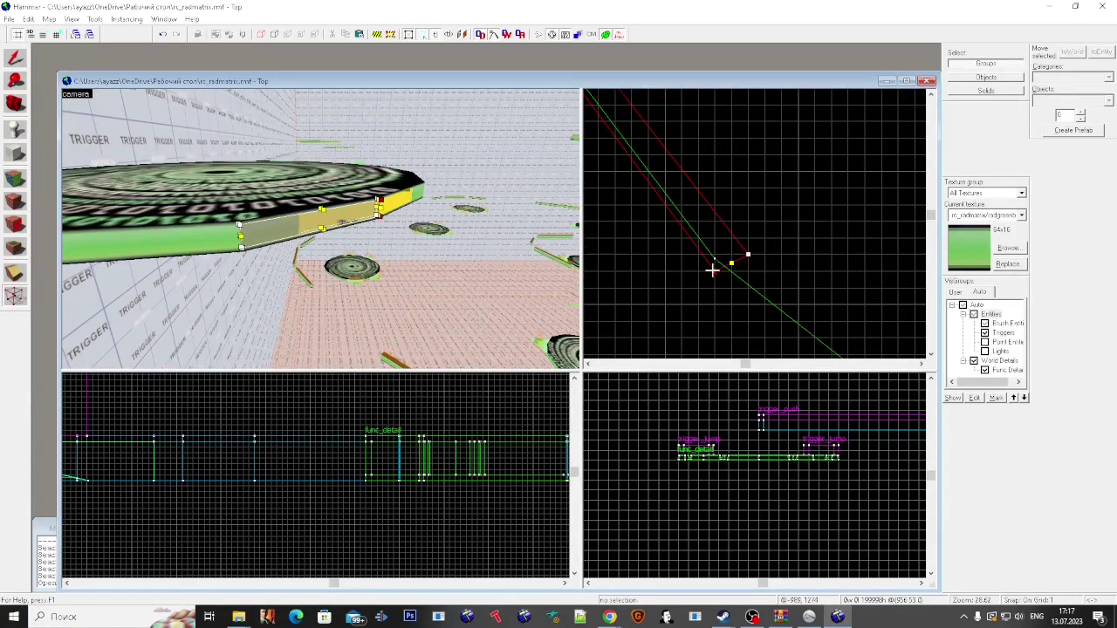
{"action": "scroll", "coordinate": [747, 247], "scroll_direction": "down", "scroll_amount": 9}
{"action": "mouse_move", "coordinate": [712, 270]}
{"action": "left_mouse_down"}
{"action": "mouse_move", "coordinate": [714, 260]}
{"action": "mouse_move", "coordinate": [614, 151]}
{"action": "left_mouse_up"}
Step: Adjust the end vertices of the adjoining rim brush to meet its neighbour, and leave vertex editing
{"action": "left_click", "coordinate": [409, 196]}
{"action": "scroll", "coordinate": [817, 307], "scroll_direction": "up", "scroll_amount": 3}
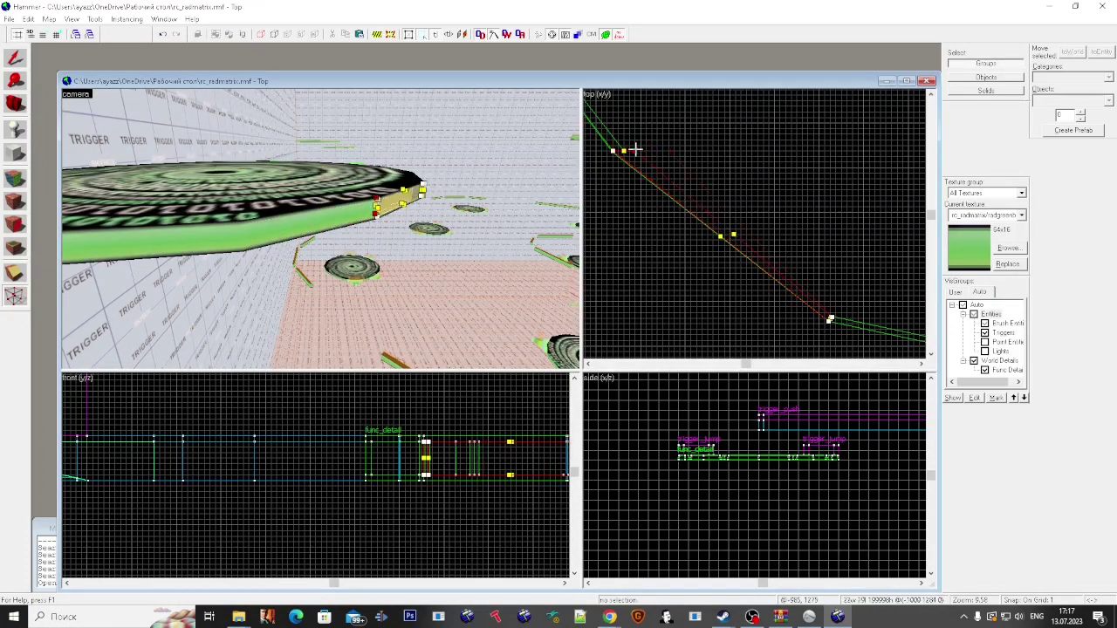
{"action": "scroll", "coordinate": [615, 150], "scroll_direction": "up", "scroll_amount": 8}
{"action": "key", "text": "Escape"}
{"action": "key", "text": "Escape"}
{"action": "key", "text": "w"}
{"action": "key", "text": "ctrl+a"}
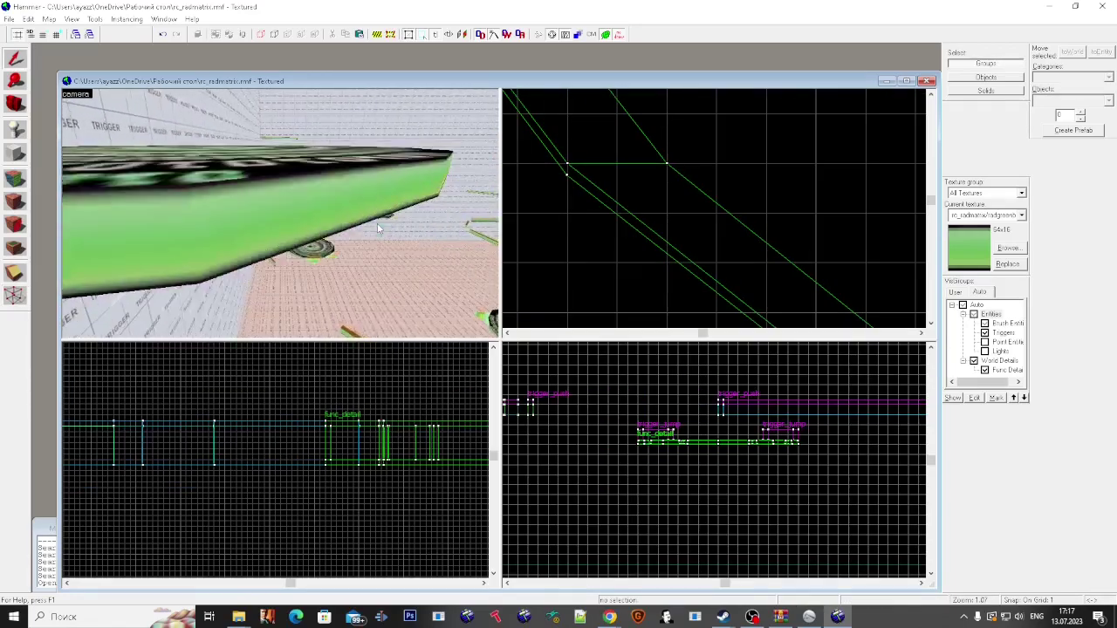
{"action": "key", "text": "shift+a"}
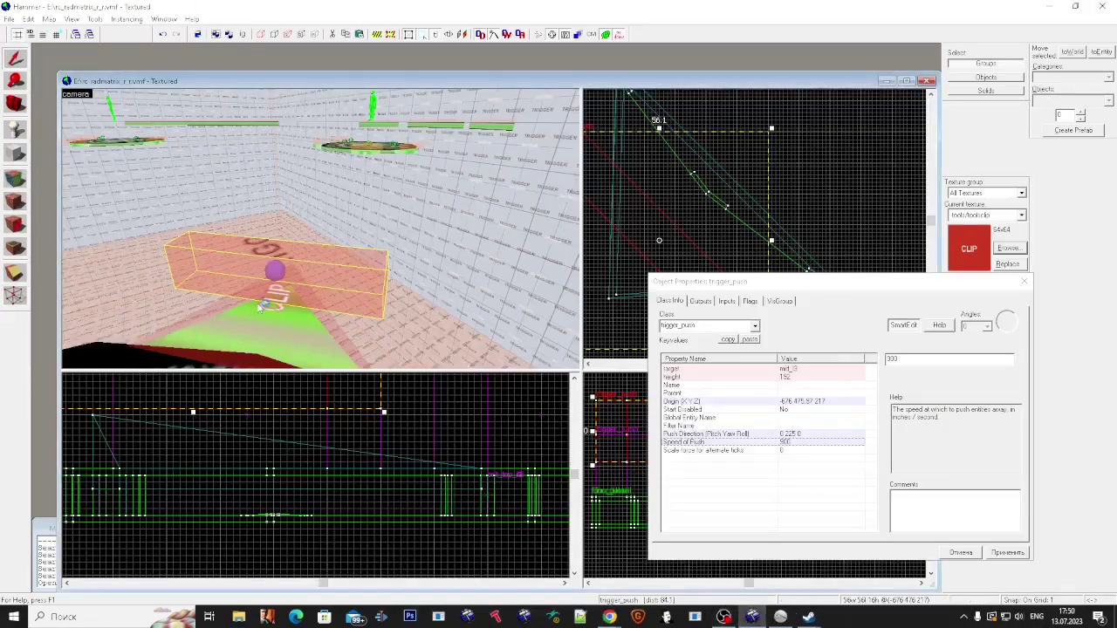
Step: Review the class info and flags of the trigger_push at the platform's edge in the rc_radmatrix_r_r map
{"action": "left_click", "coordinate": [329, 309]}
{"action": "key", "text": "z"}
{"action": "key", "text": "s"}
{"action": "left_click", "coordinate": [321, 228]}
{"action": "left_click", "coordinate": [321, 228]}
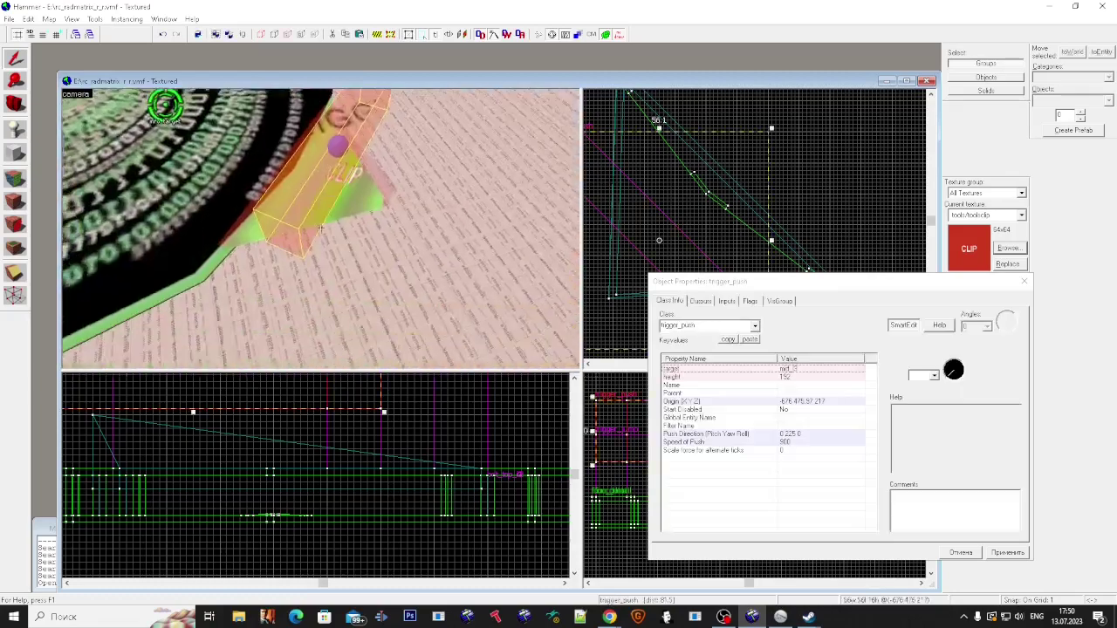
{"action": "key", "text": "z"}
{"action": "key", "text": "alt+Return"}
{"action": "left_click", "coordinate": [751, 301]}
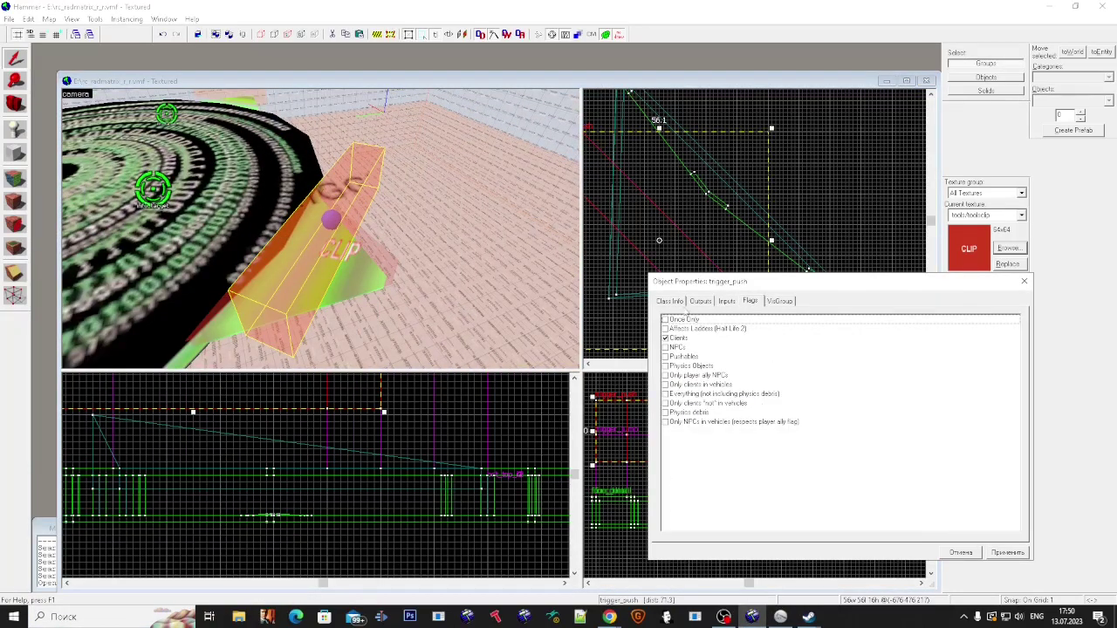
{"action": "left_click", "coordinate": [676, 302]}
{"action": "scroll", "coordinate": [314, 246], "scroll_direction": "down", "scroll_amount": 2}
Step: Select the trigger_push together with its clip brush and place a duplicate of both beside the platform in the top view
{"action": "left_click", "coordinate": [314, 246]}
{"action": "left_click", "coordinate": [311, 245], "text": "ctrl"}
{"action": "scroll", "coordinate": [311, 245], "scroll_direction": "down", "scroll_amount": 1}
{"action": "scroll", "coordinate": [311, 247], "scroll_direction": "down", "scroll_amount": 2}
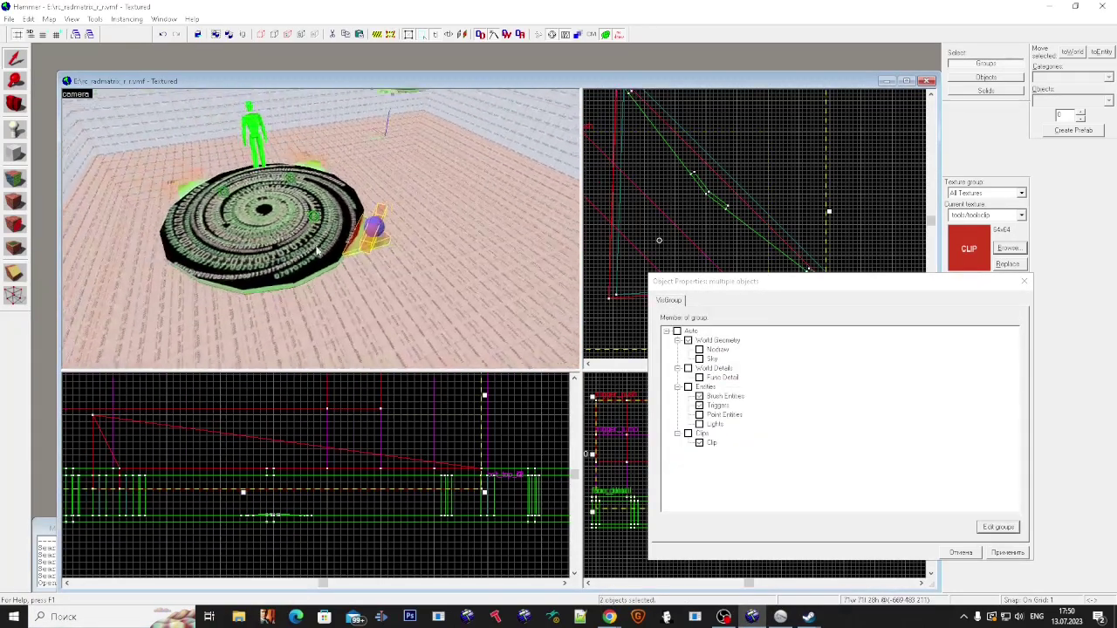
{"action": "left_click_drag", "start_coordinate": [704, 282], "coordinate": [656, 366]}
{"action": "scroll", "coordinate": [720, 236], "scroll_direction": "down", "scroll_amount": 13}
{"action": "left_click_drag", "start_coordinate": [715, 245], "coordinate": [849, 245], "text": "shift"}
{"action": "scroll", "coordinate": [850, 245], "scroll_direction": "up", "scroll_amount": 3}
Step: Flip the duplicated trigger_push and clip brush horizontally in the top view
{"action": "right_click", "coordinate": [851, 241]}
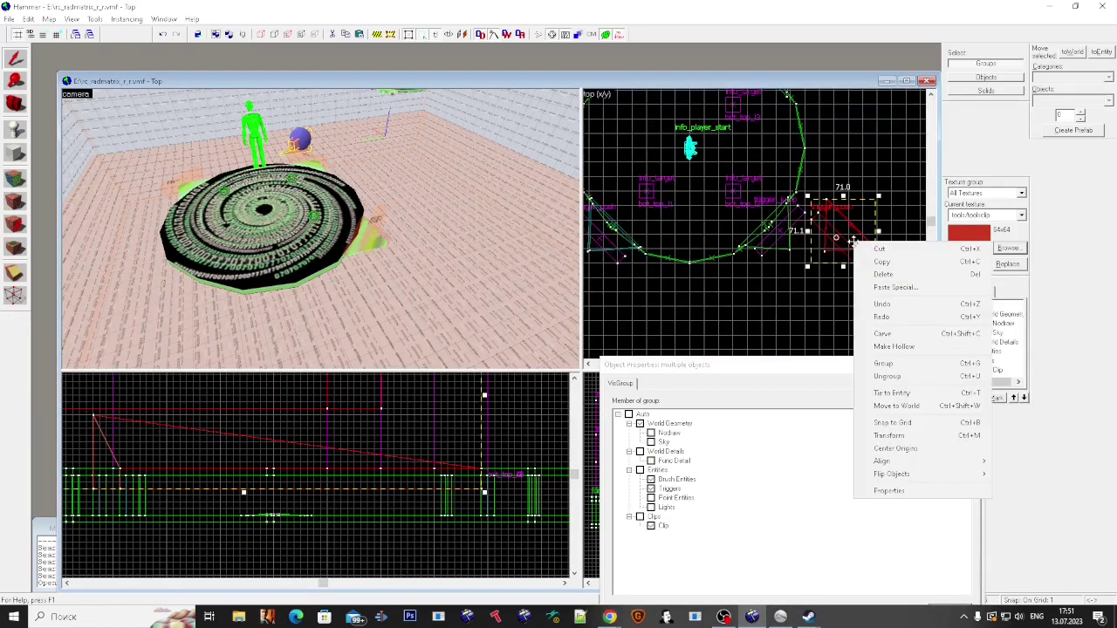
{"action": "left_click", "coordinate": [381, 5]}
{"action": "right_click", "coordinate": [831, 249]}
{"action": "mouse_move", "coordinate": [932, 480]}
{"action": "left_click", "coordinate": [997, 481]}
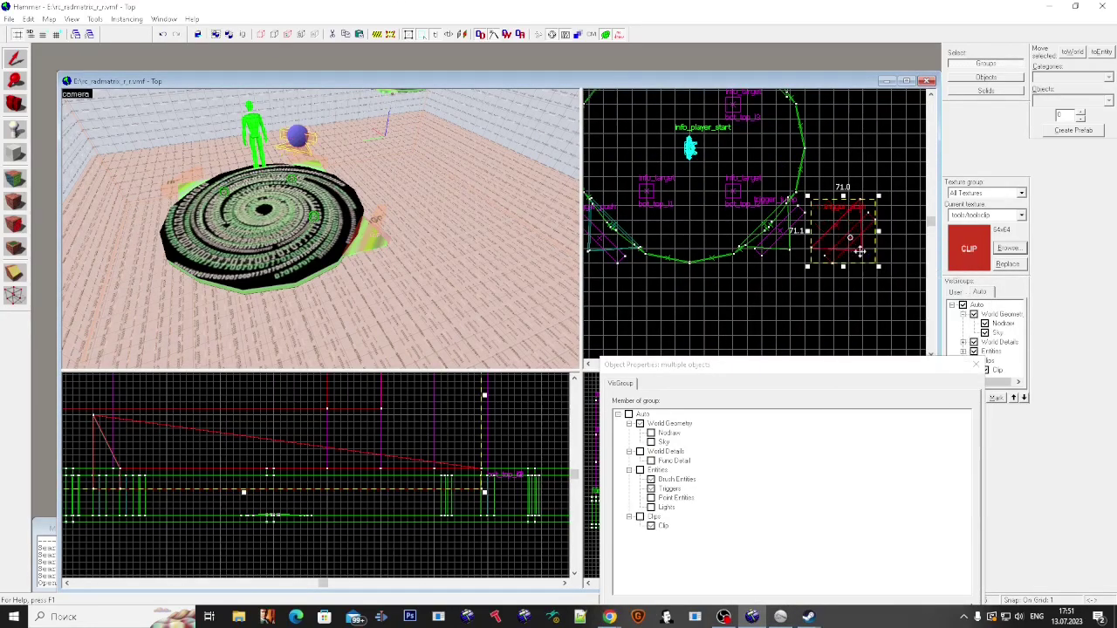
Step: Move the selected clip brush and trigger_push onto the ramp at the disc's lower-right corner in the top view
{"action": "scroll", "coordinate": [849, 247], "scroll_direction": "up", "scroll_amount": 2}
{"action": "left_click_drag", "start_coordinate": [836, 239], "coordinate": [744, 235]}
{"action": "key", "text": "z"}
{"action": "scroll", "coordinate": [320, 229], "scroll_direction": "up", "scroll_amount": 5}
{"action": "left_click", "coordinate": [321, 229]}
{"action": "key", "text": "z"}
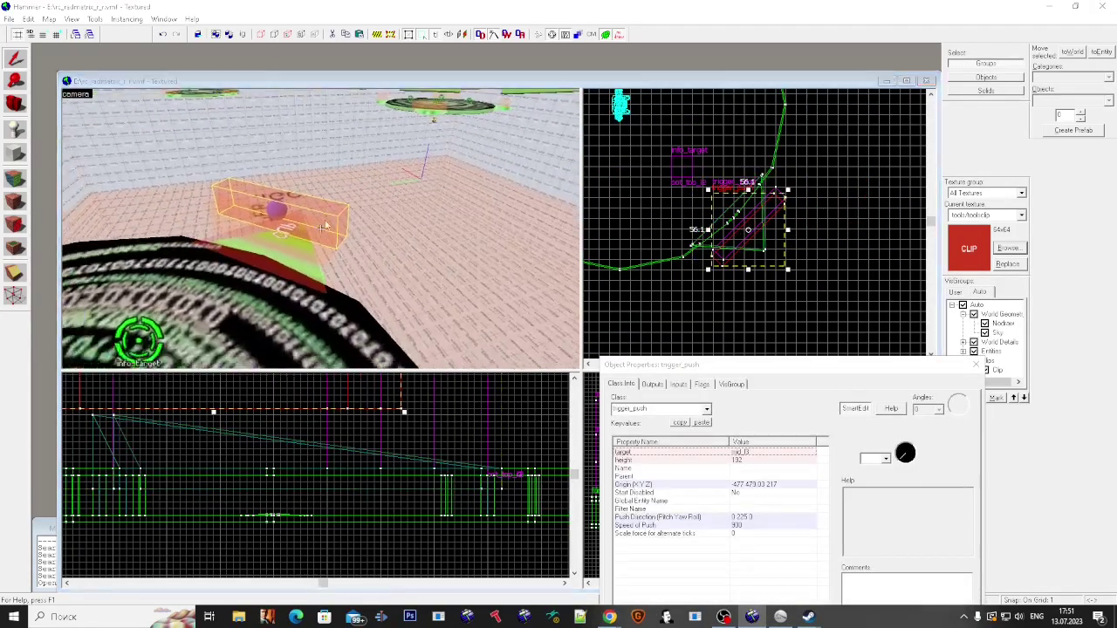
Step: Delete the old trigger_jump brushes at the disc's ramps, leaving the trigger_push and clip brushes in place
{"action": "scroll", "coordinate": [393, 292], "scroll_direction": "down", "scroll_amount": 5}
{"action": "key", "text": "w"}
{"action": "left_click", "coordinate": [359, 304]}
{"action": "key", "text": "w"}
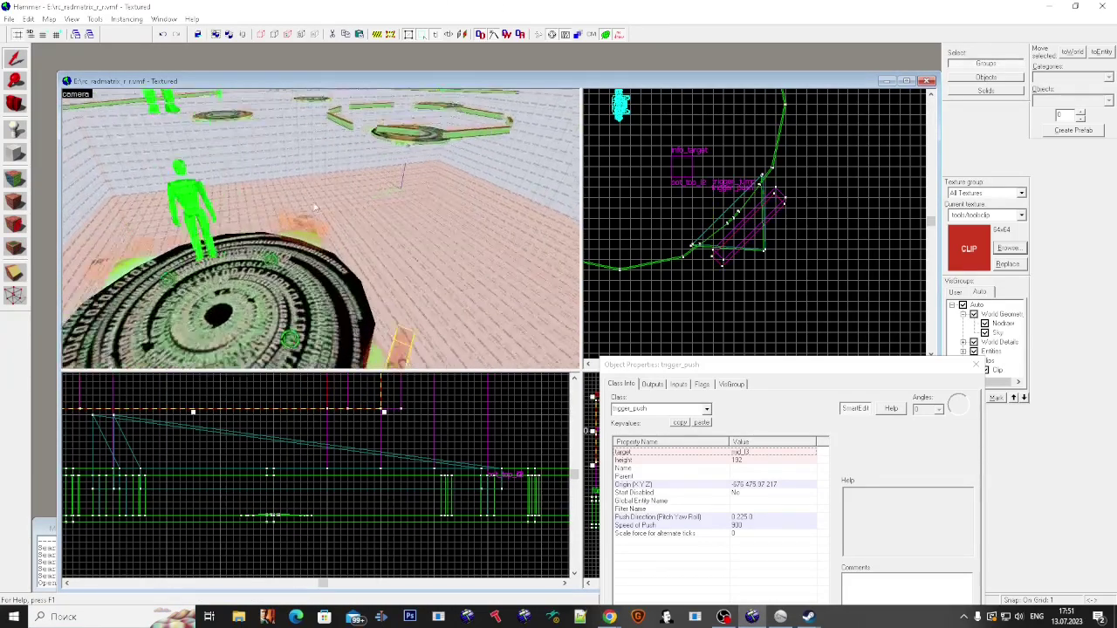
{"action": "left_click", "coordinate": [312, 226]}
{"action": "key", "text": "d"}
{"action": "key", "text": "s"}
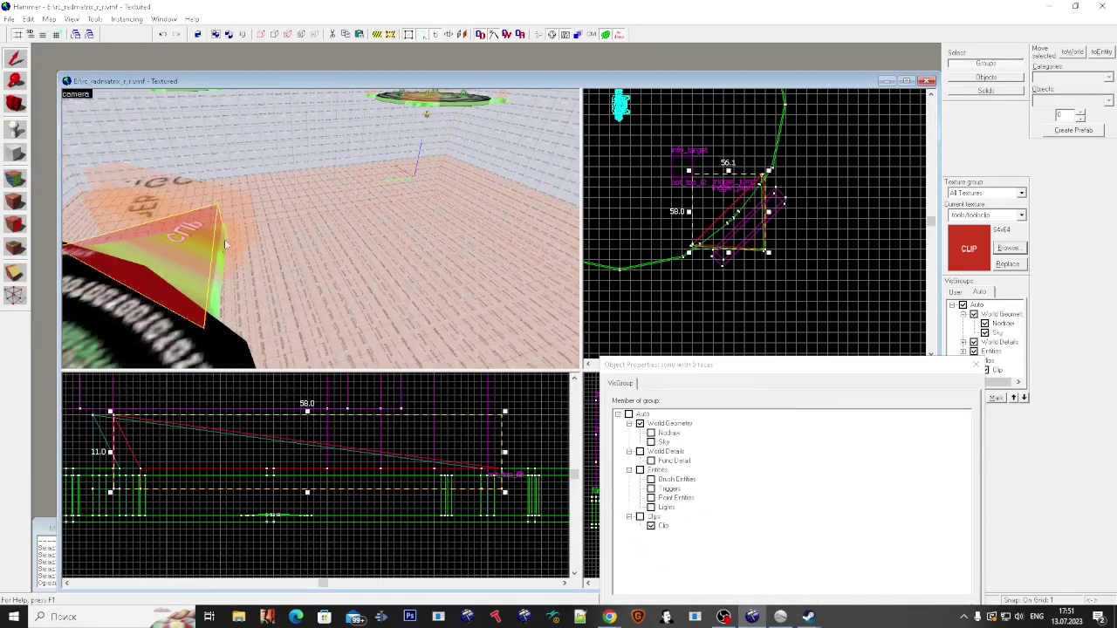
{"action": "left_click", "coordinate": [295, 234]}
{"action": "left_click", "coordinate": [295, 232]}
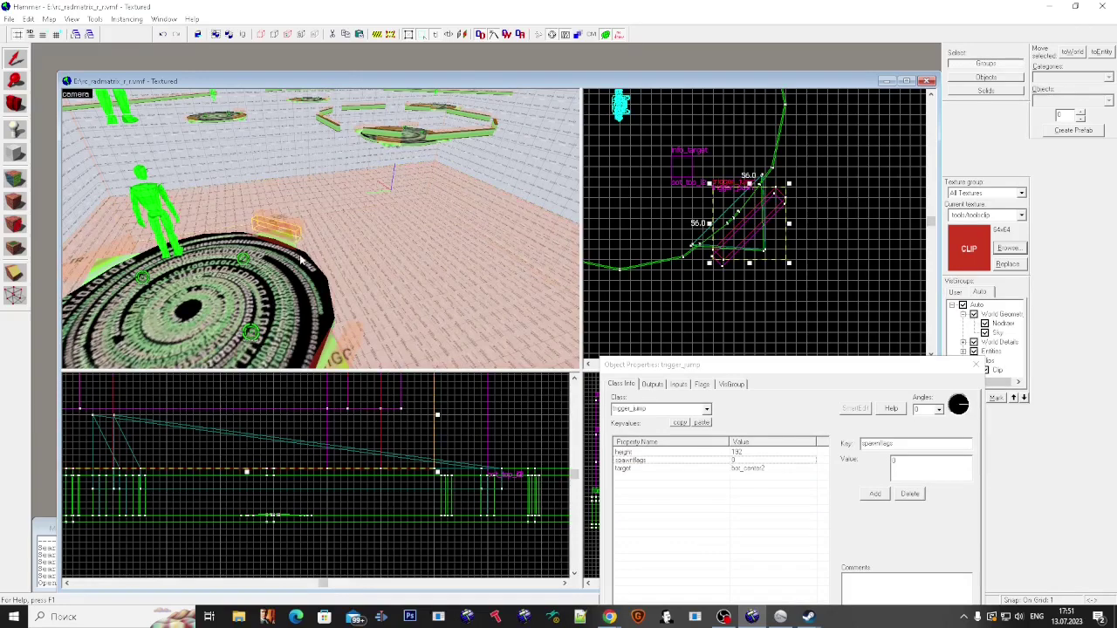
{"action": "key", "text": "Delete"}
{"action": "key", "text": "a"}
{"action": "left_click", "coordinate": [284, 271]}
{"action": "key", "text": "Delete"}
{"action": "key", "text": "d"}
{"action": "key", "text": "w"}
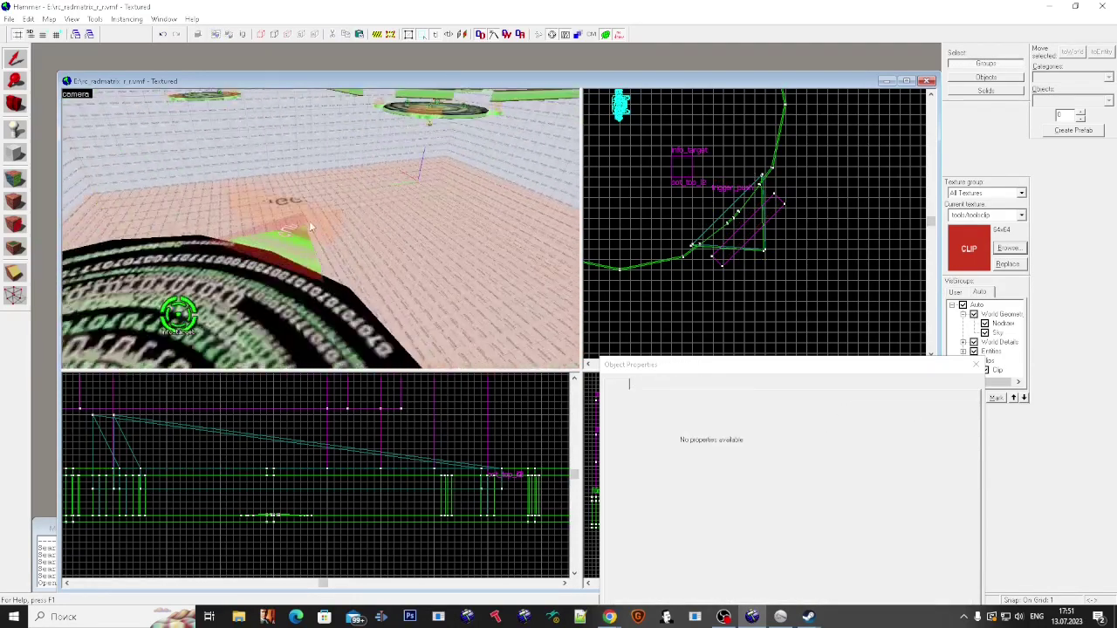
Step: Clone the clip brush and trigger_push to the disc's upper-right corner in the top view and rotate them to fit the ramp
{"action": "key", "text": "s"}
{"action": "left_click", "coordinate": [288, 216]}
{"action": "left_click", "coordinate": [292, 251], "text": "ctrl"}
{"action": "scroll", "coordinate": [771, 213], "scroll_direction": "down", "scroll_amount": 5}
{"action": "left_click_drag", "start_coordinate": [767, 218], "coordinate": [767, 143], "text": "shift"}
{"action": "left_click", "coordinate": [767, 143]}
{"action": "middle_click_drag", "start_coordinate": [772, 99], "coordinate": [776, 149]}
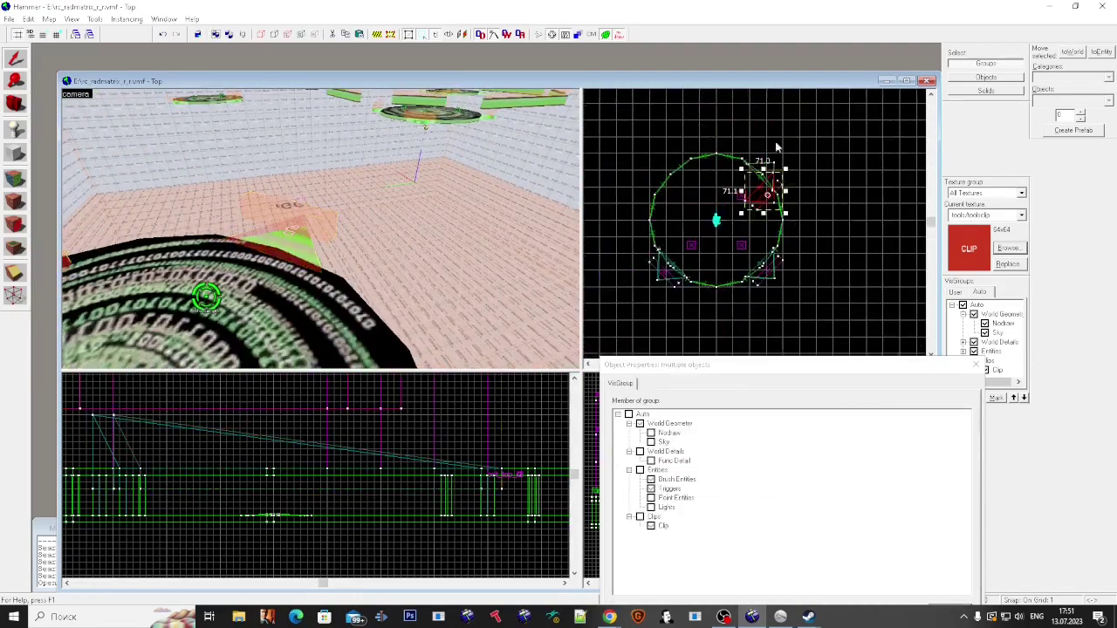
{"action": "scroll", "coordinate": [778, 158], "scroll_direction": "up", "scroll_amount": 7}
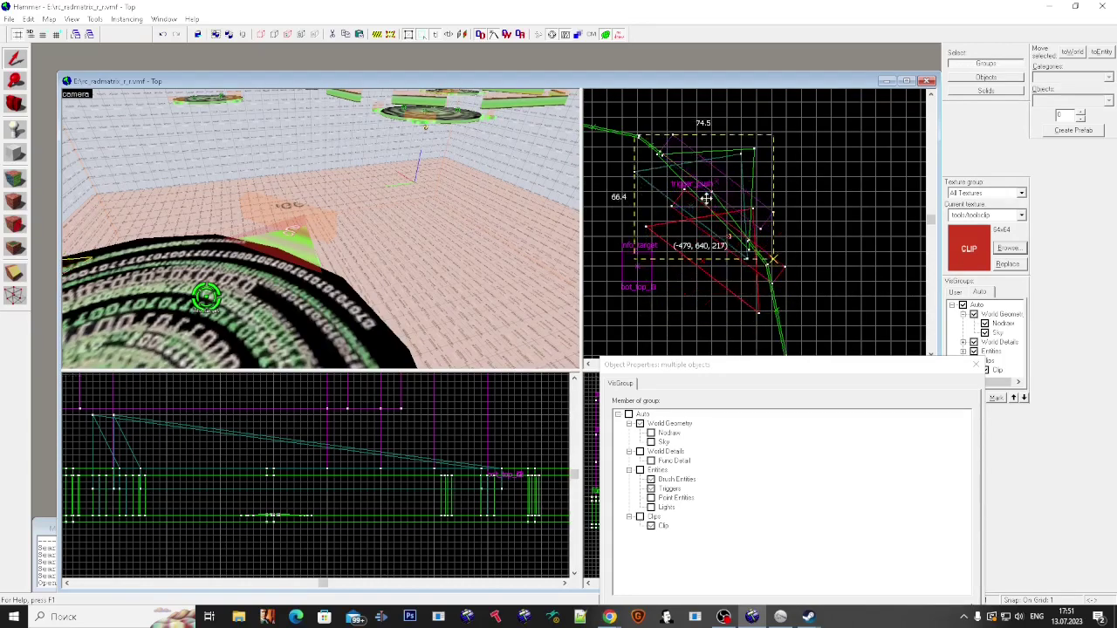
{"action": "left_click_drag", "start_coordinate": [792, 136], "coordinate": [792, 137]}
{"action": "key", "text": "z"}
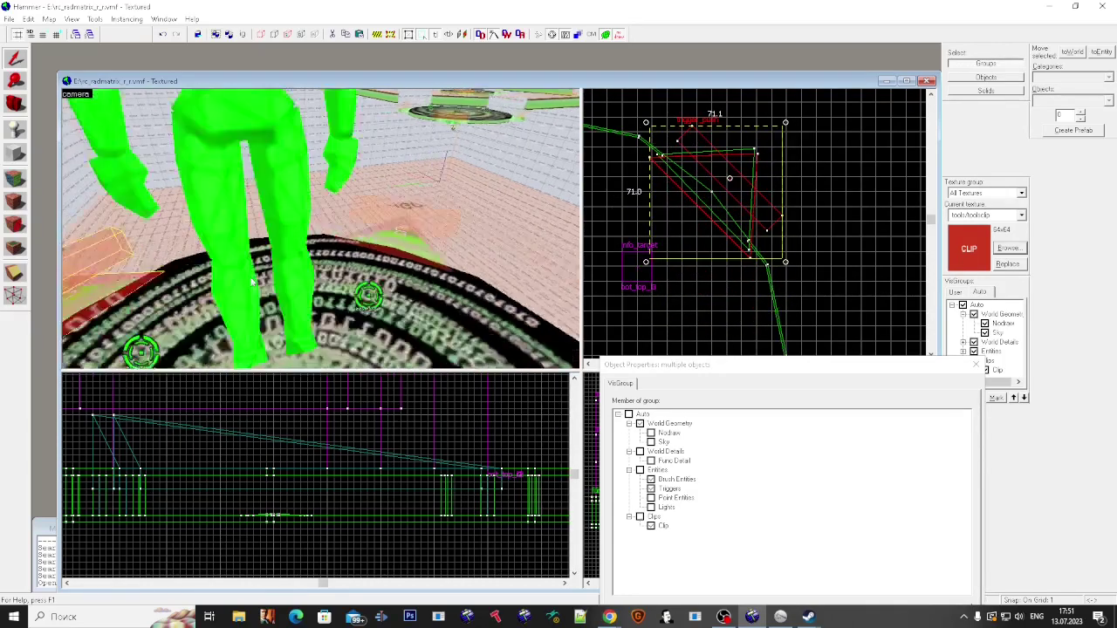
Step: Set the copied trigger_push's Push Direction to 0 45 0, leaving it without an angles key
{"action": "key", "text": "z"}
{"action": "left_click", "coordinate": [297, 274]}
{"action": "key", "text": "Escape"}
{"action": "key", "text": "z"}
{"action": "key", "text": "z"}
{"action": "left_click", "coordinate": [356, 296]}
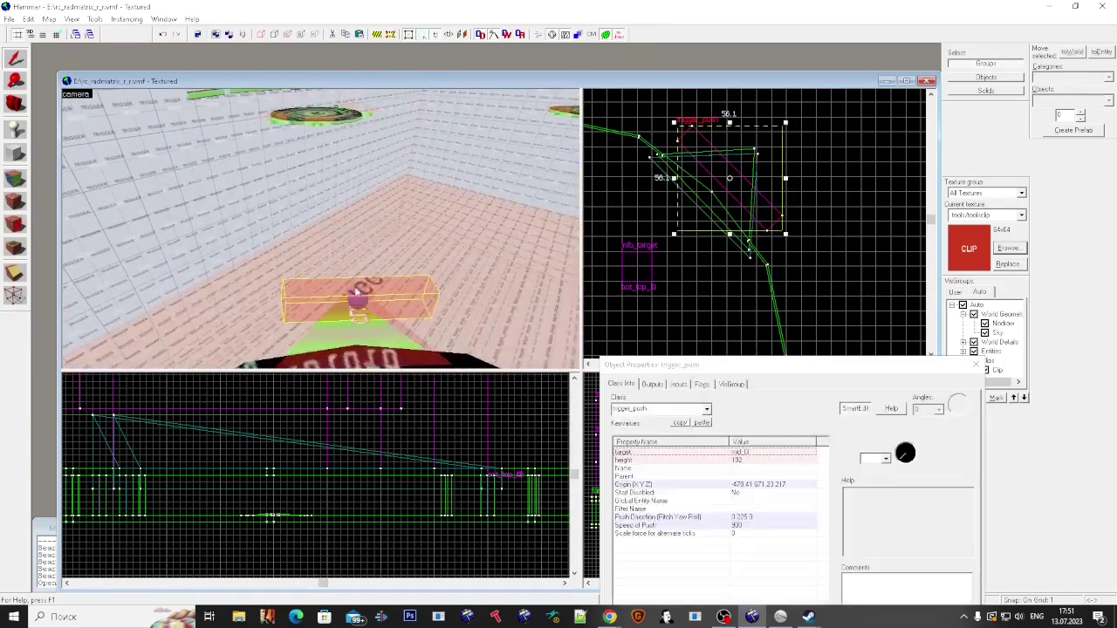
{"action": "left_click_drag", "start_coordinate": [760, 366], "coordinate": [822, 279]}
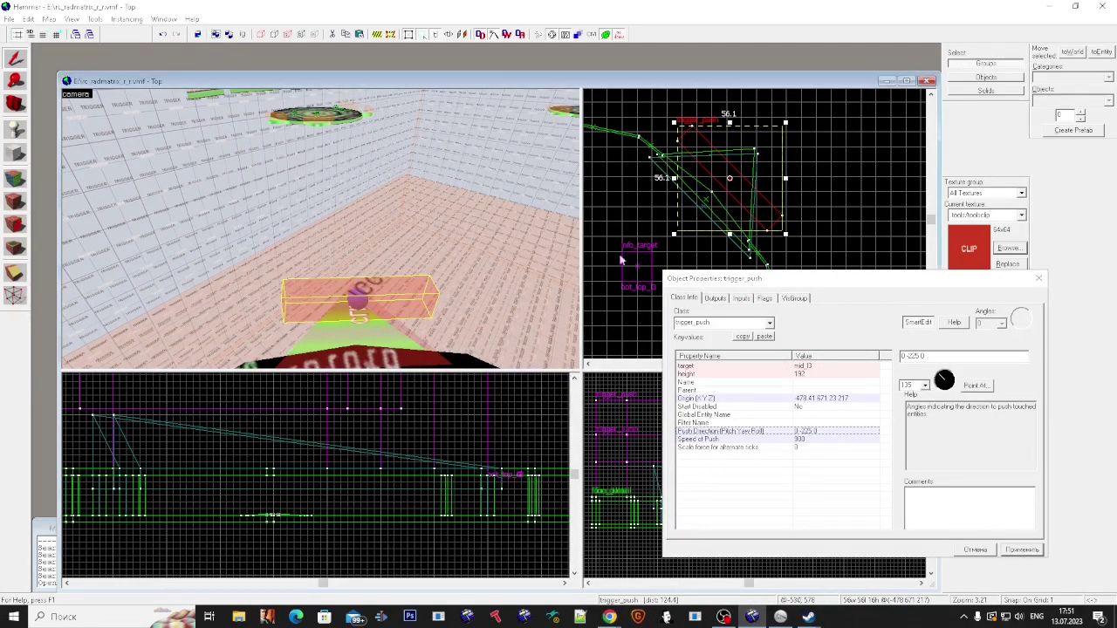
{"action": "left_click", "coordinate": [978, 388]}
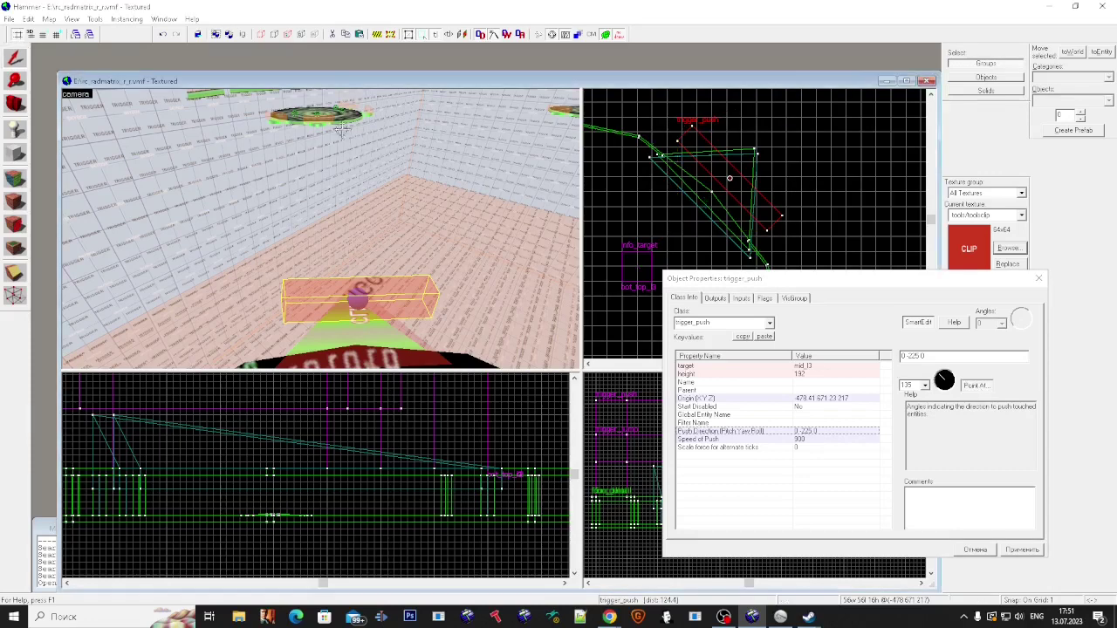
{"action": "left_click", "coordinate": [758, 150]}
{"action": "left_click", "coordinate": [819, 386]}
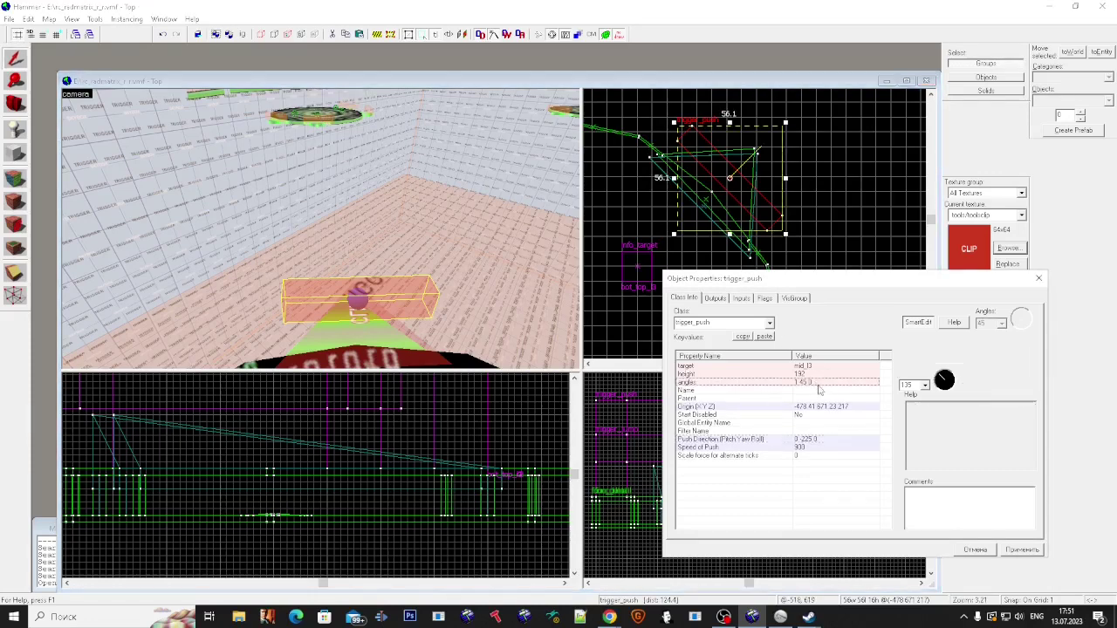
{"action": "left_click", "coordinate": [918, 323]}
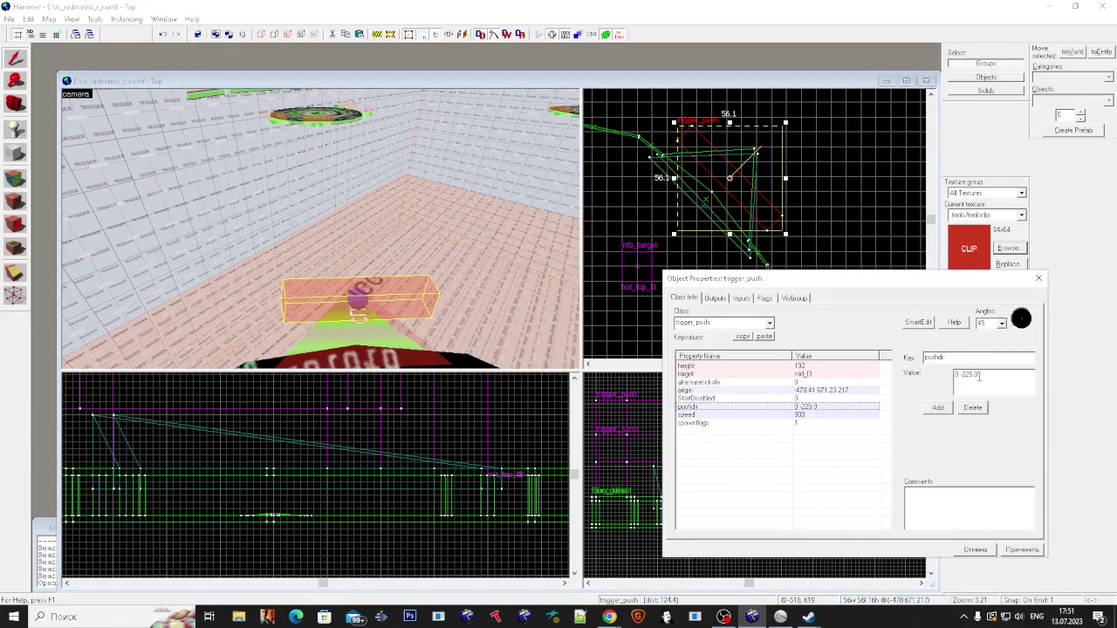
{"action": "left_click", "coordinate": [918, 322]}
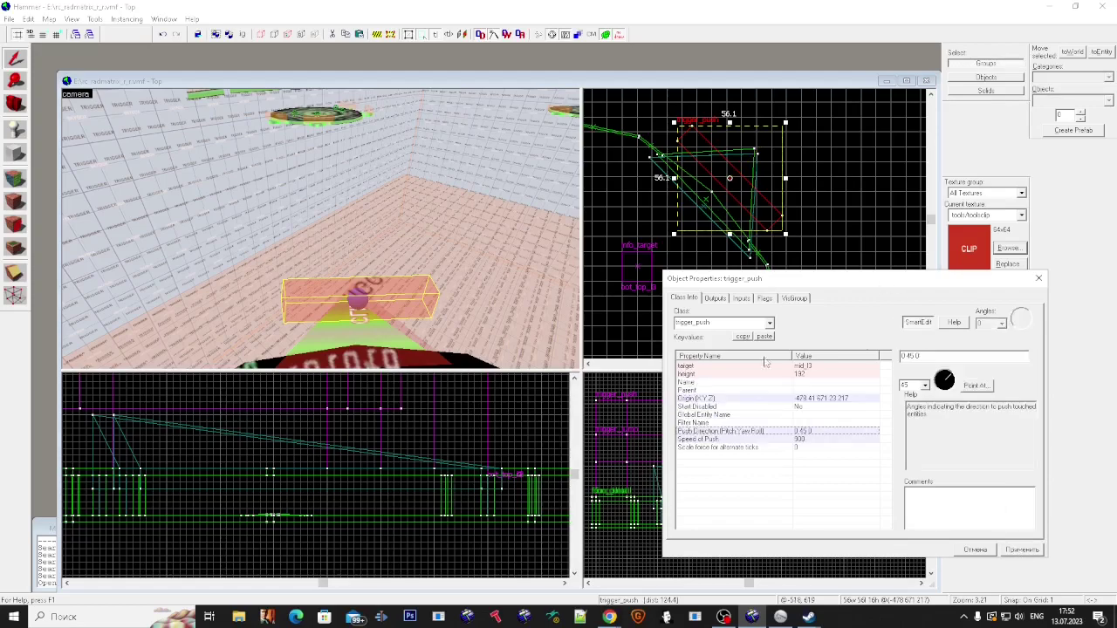
Step: Group the clip brushes and push triggers around the disc
{"action": "key", "text": "w"}
{"action": "left_click", "coordinate": [321, 228]}
{"action": "left_click", "coordinate": [320, 229]}
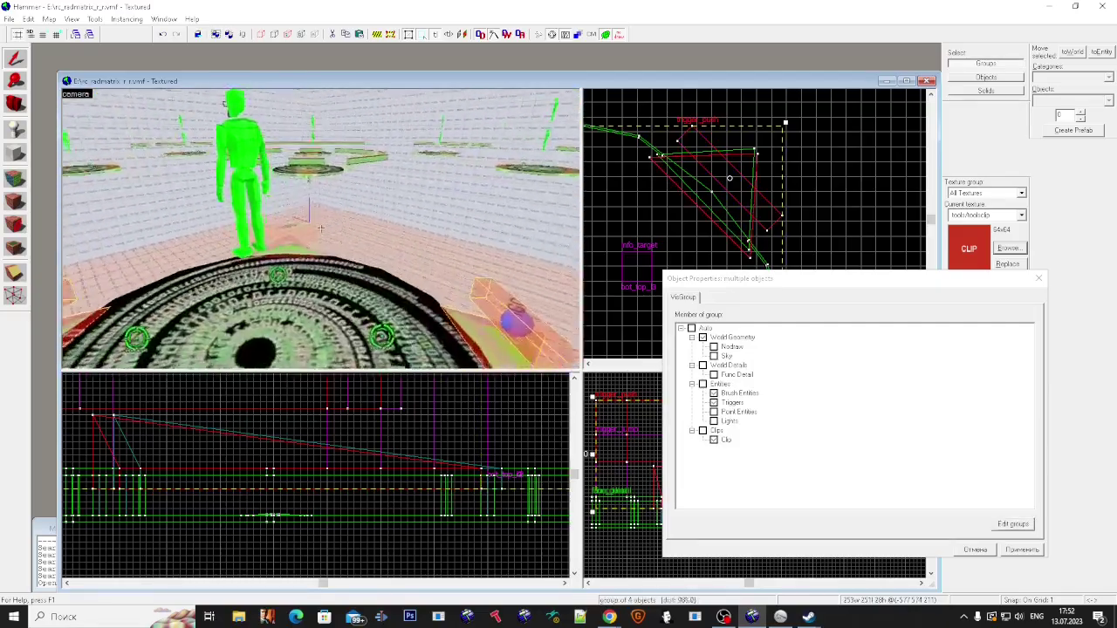
{"action": "left_click", "coordinate": [320, 229]}
{"action": "left_click", "coordinate": [320, 229]}
{"action": "key", "text": "Escape"}
Step: Examine the trigger_jump brushes and their target values on the surrounding disc platforms
{"action": "key", "text": "w"}
{"action": "left_click", "coordinate": [320, 229]}
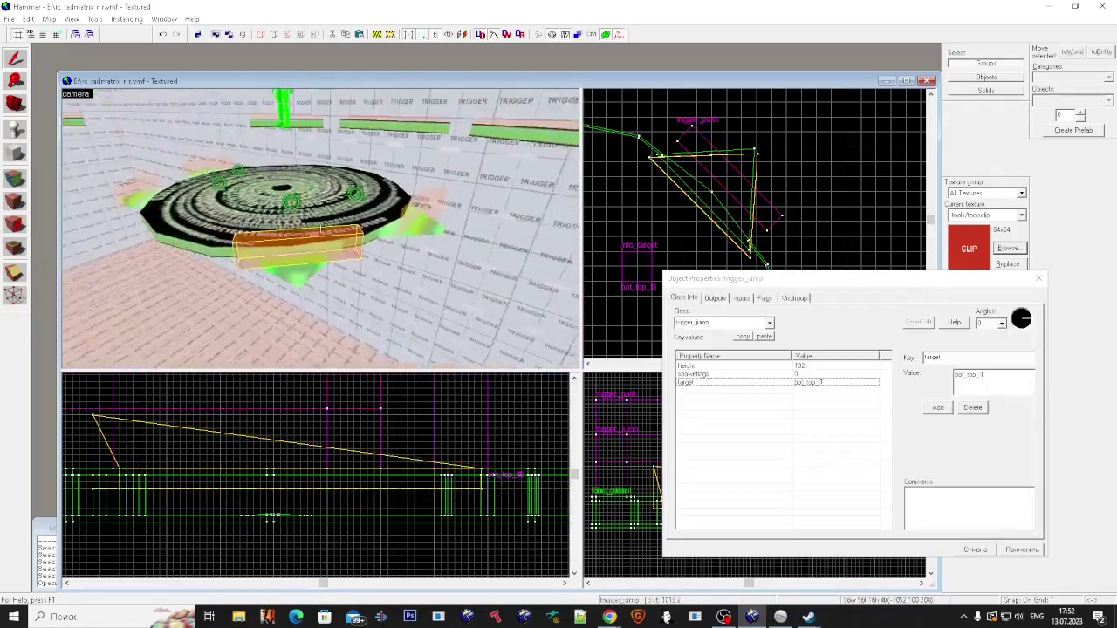
{"action": "key", "text": "Escape"}
{"action": "key", "text": "w"}
{"action": "left_click", "coordinate": [320, 228]}
{"action": "key", "text": "Escape"}
{"action": "left_click", "coordinate": [320, 228]}
{"action": "left_click", "coordinate": [321, 229]}
{"action": "key", "text": "Escape"}
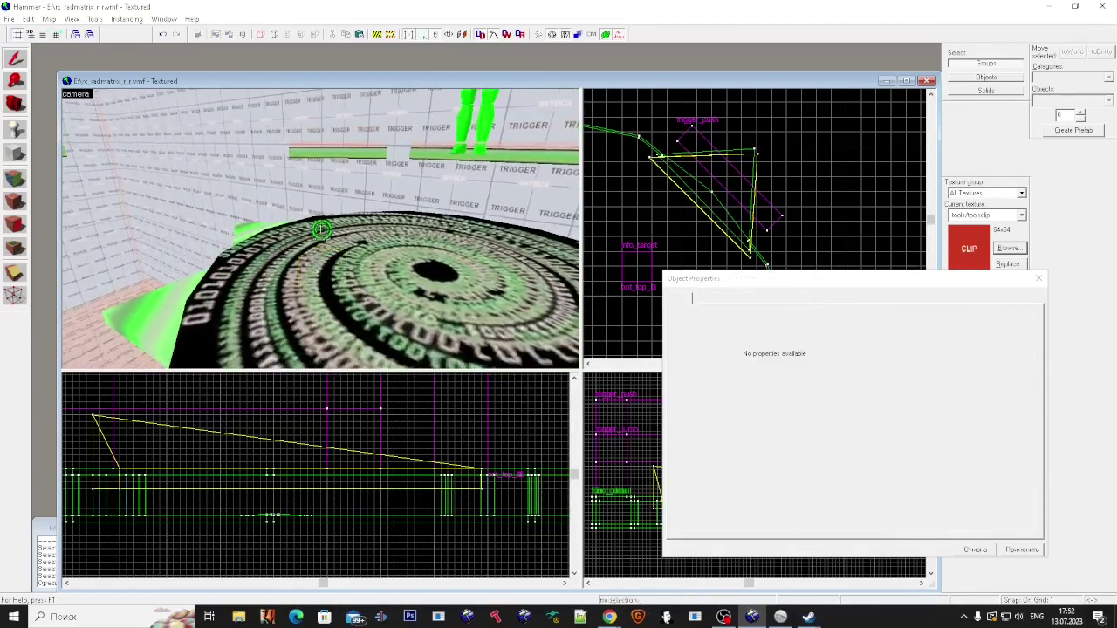
{"action": "left_click", "coordinate": [320, 229]}
{"action": "left_click", "coordinate": [320, 228]}
{"action": "left_click", "coordinate": [320, 228]}
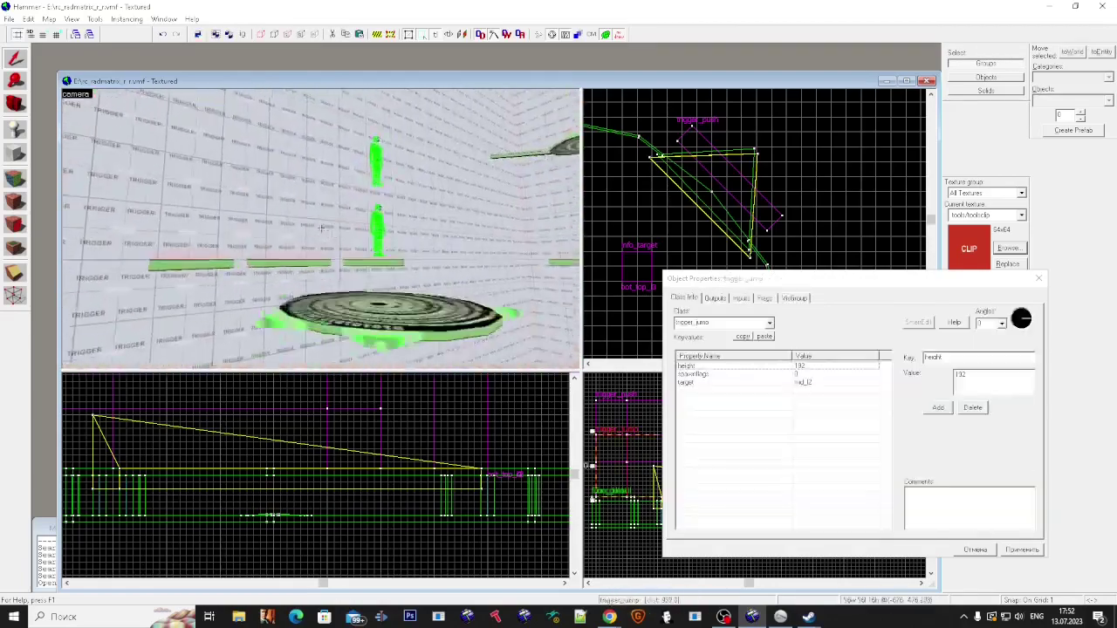
{"action": "left_click", "coordinate": [320, 228]}
{"action": "left_click", "coordinate": [320, 228]}
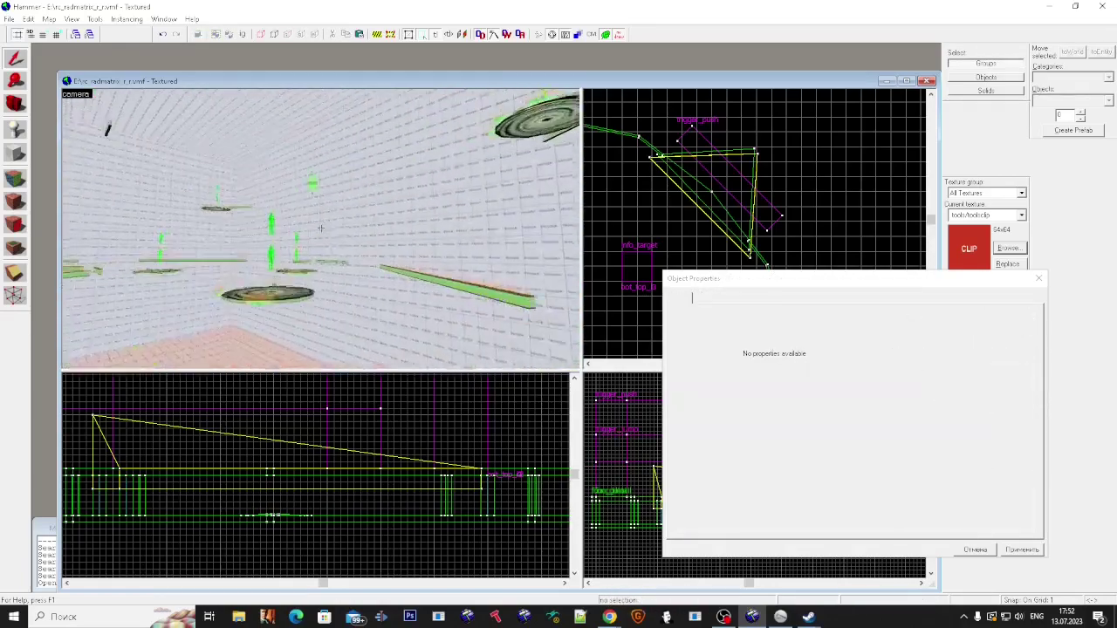
Step: Delete the trigger_jump brushes and info_target entities on the first two neighbouring disc platforms
{"action": "left_click", "coordinate": [320, 228]}
{"action": "key", "text": "super"}
{"action": "key", "text": "super"}
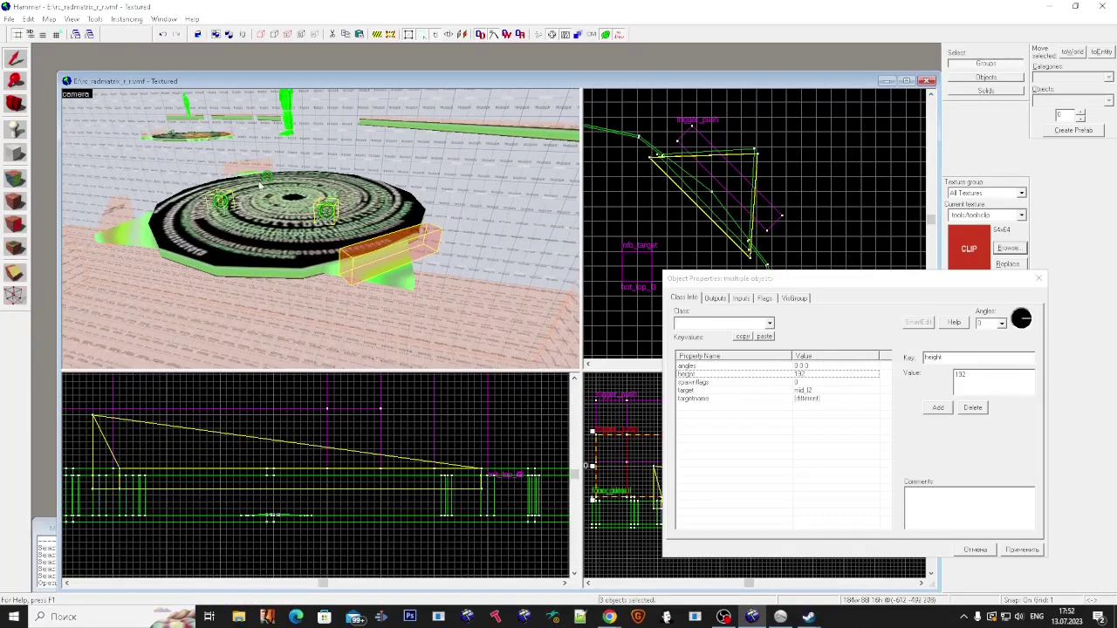
{"action": "left_click", "coordinate": [264, 180], "text": "ctrl"}
{"action": "left_click", "coordinate": [196, 224], "text": "ctrl"}
{"action": "key", "text": "Delete"}
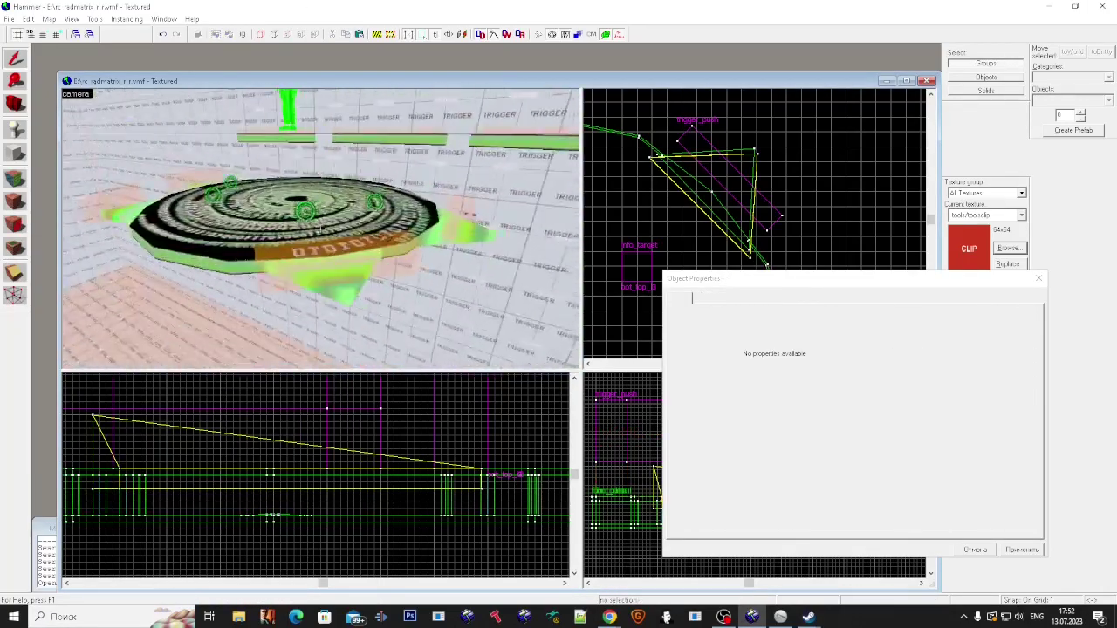
{"action": "left_click", "coordinate": [320, 228]}
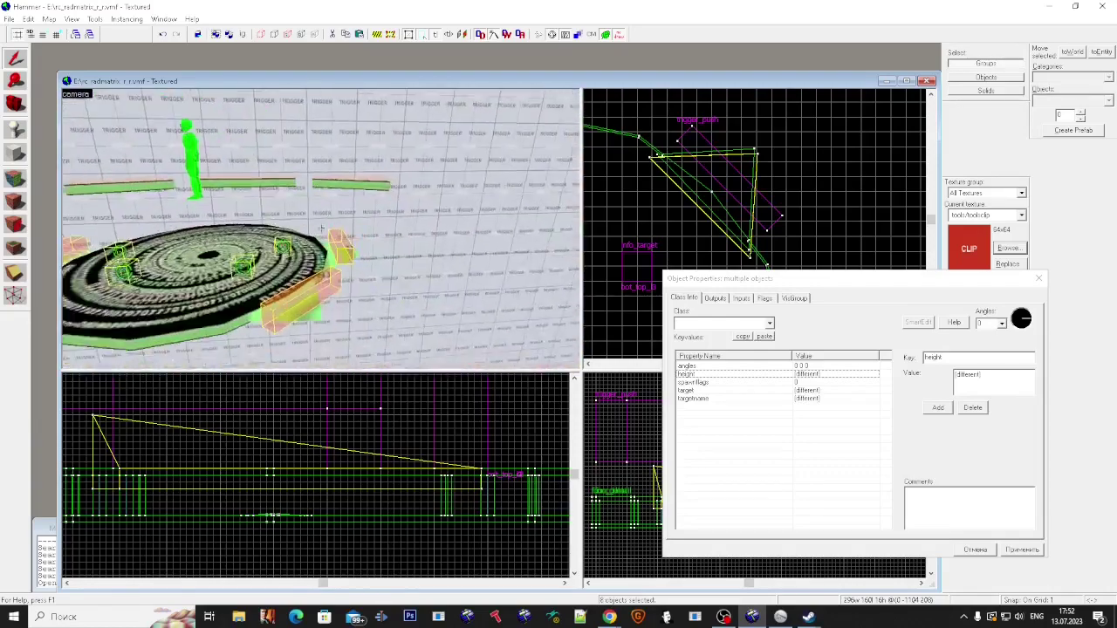
{"action": "left_click", "coordinate": [320, 228]}
{"action": "key", "text": "z"}
{"action": "key", "text": "super"}
Step: Select the trigger_jump brushes and info_target entities across the remaining disc platforms and delete them together
{"action": "left_click", "coordinate": [512, 290]}
{"action": "left_click", "coordinate": [384, 221], "text": "ctrl"}
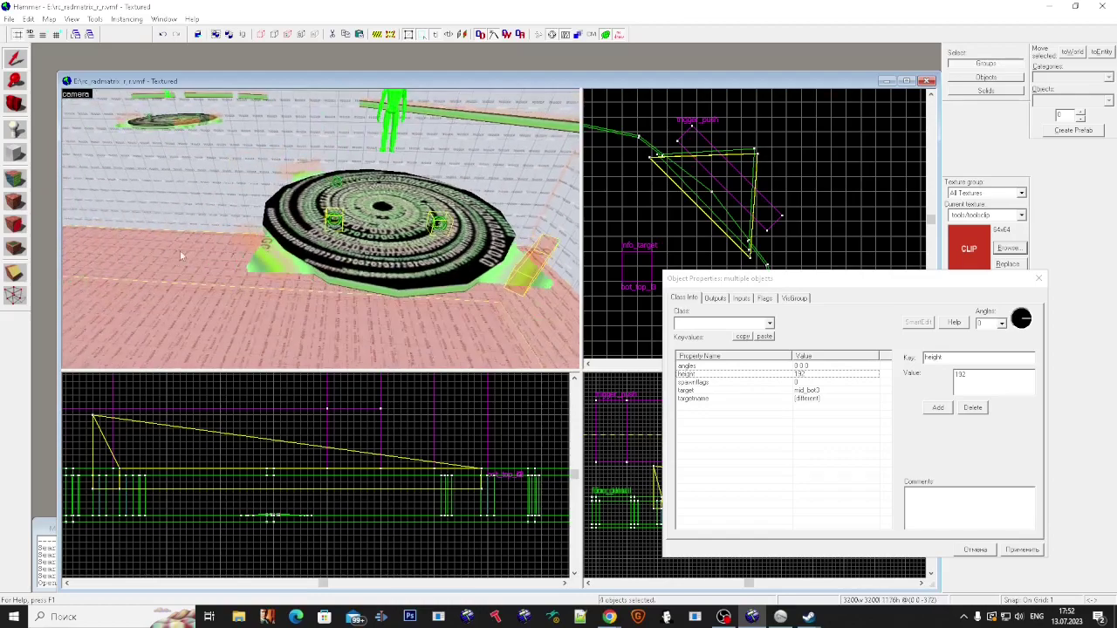
{"action": "key", "text": "z"}
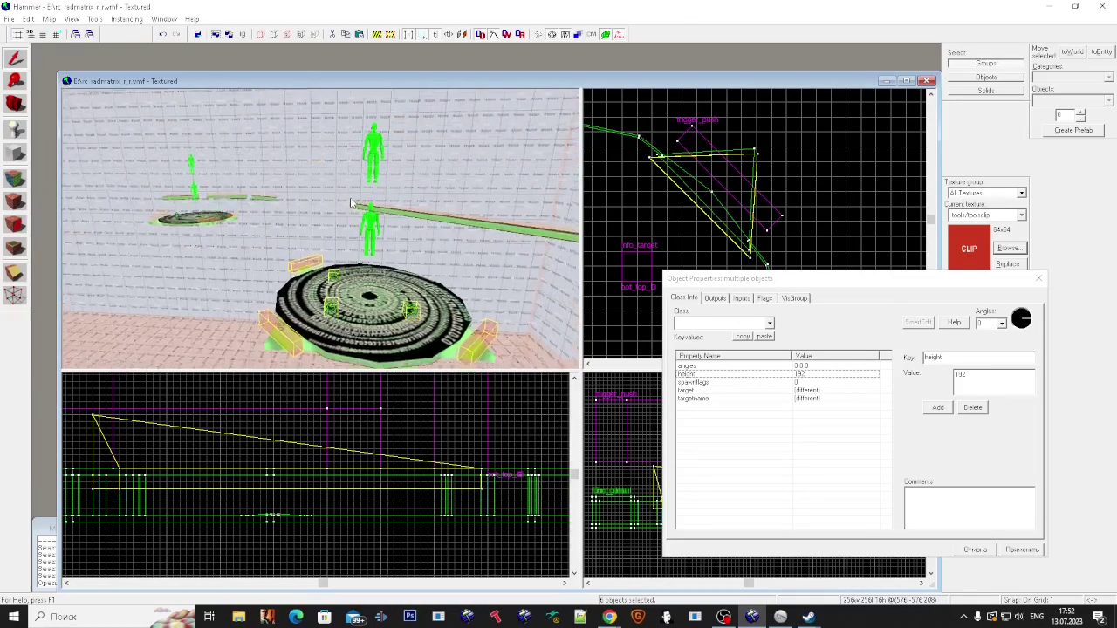
{"action": "key", "text": "w"}
{"action": "key", "text": "w"}
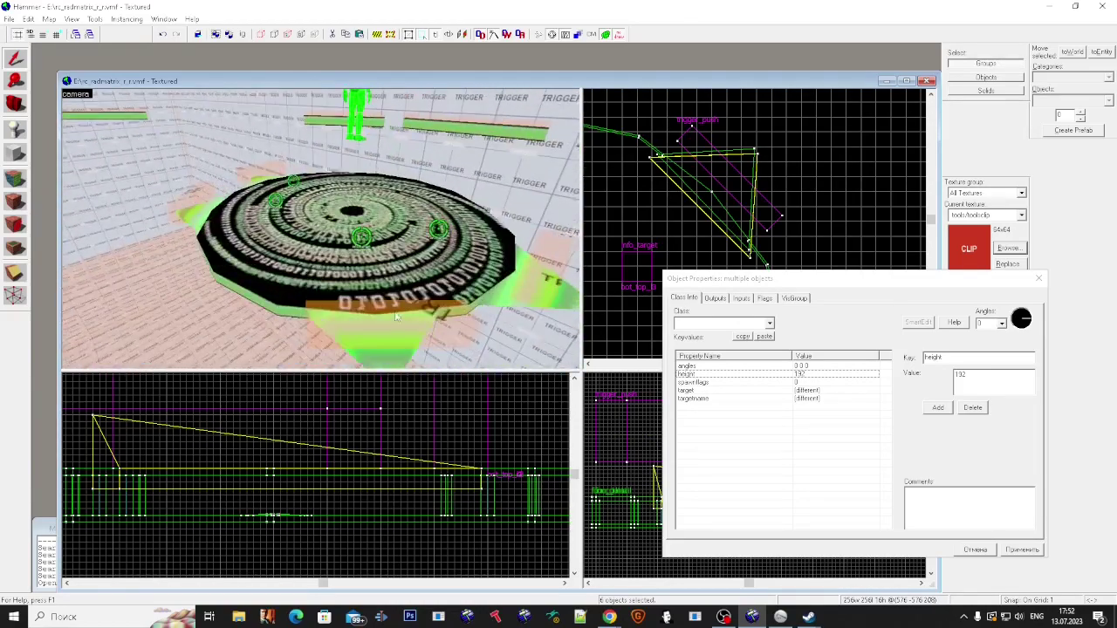
{"action": "left_click", "coordinate": [205, 196], "text": "ctrl"}
{"action": "key", "text": "z"}
{"action": "key", "text": "s"}
{"action": "key", "text": "w"}
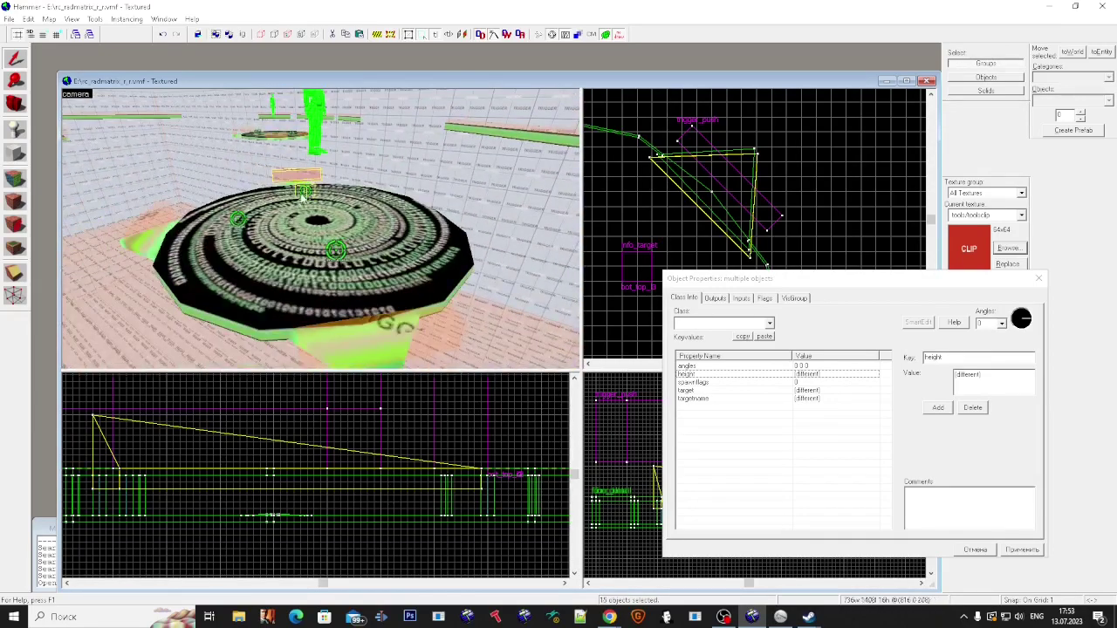
{"action": "left_click", "coordinate": [336, 254], "text": "ctrl"}
{"action": "key", "text": "z"}
{"action": "key", "text": "s"}
{"action": "key", "text": "w"}
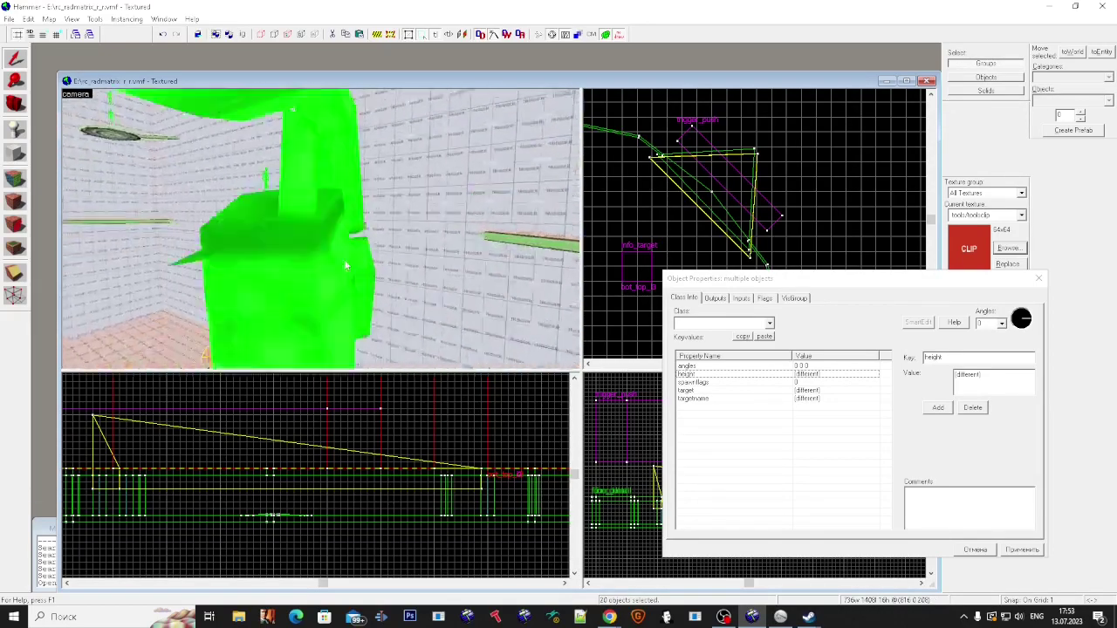
{"action": "key", "text": "z"}
{"action": "left_click", "coordinate": [294, 278], "text": "ctrl"}
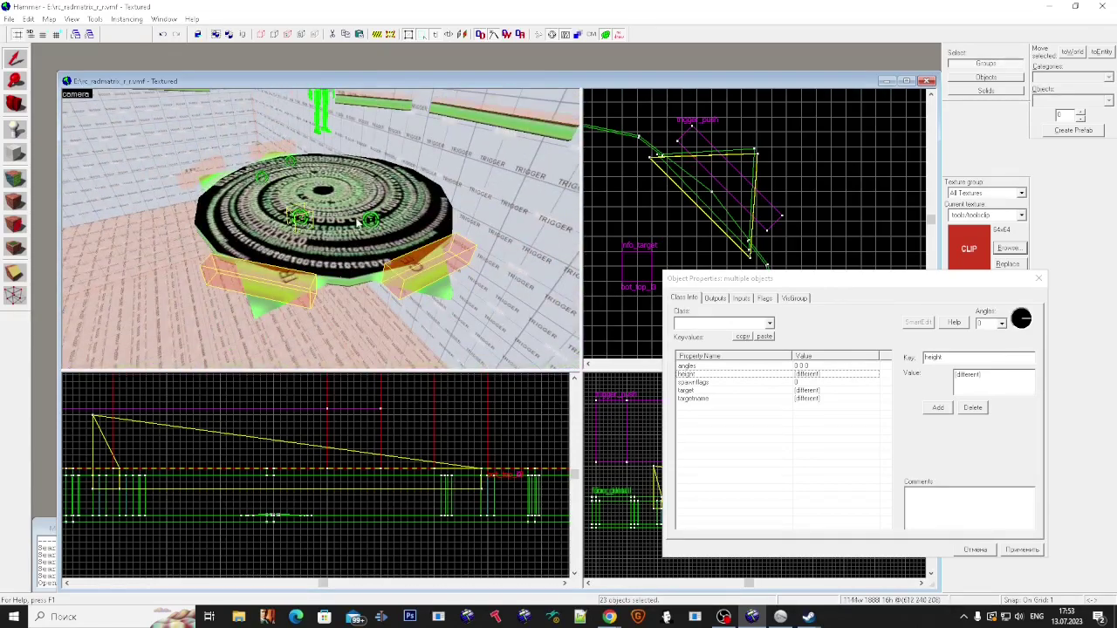
{"action": "left_click", "coordinate": [214, 171], "text": "ctrl"}
{"action": "key", "text": "z"}
{"action": "key", "text": "s"}
{"action": "key", "text": "w"}
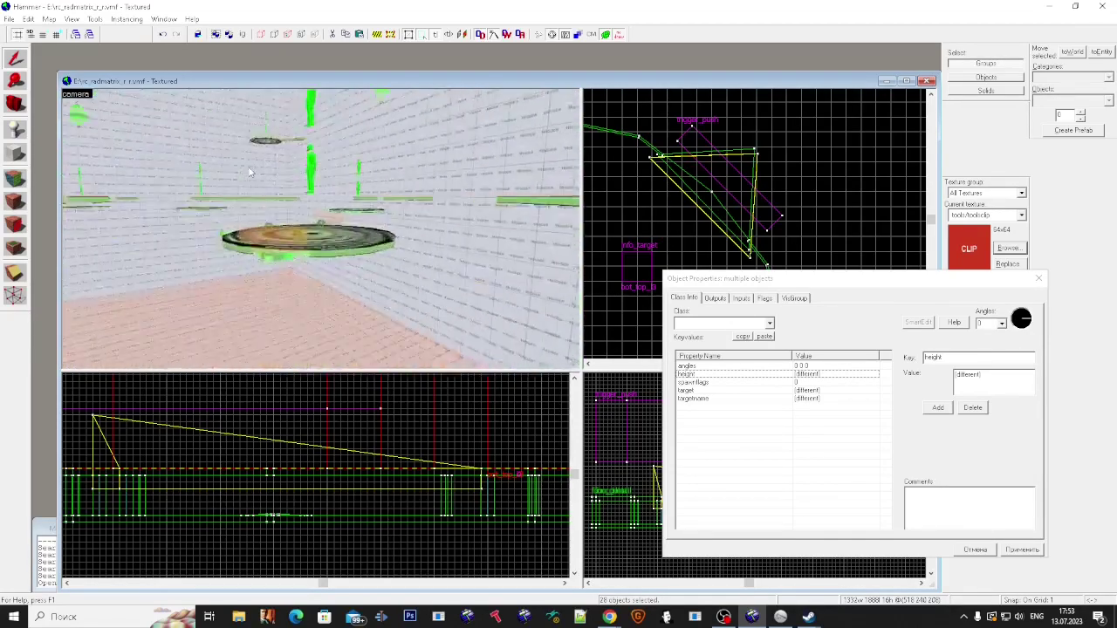
{"action": "key", "text": "z"}
{"action": "left_click", "coordinate": [362, 336], "text": "ctrl"}
{"action": "left_click", "coordinate": [362, 336], "text": "ctrl"}
{"action": "key", "text": "z"}
{"action": "key", "text": "s"}
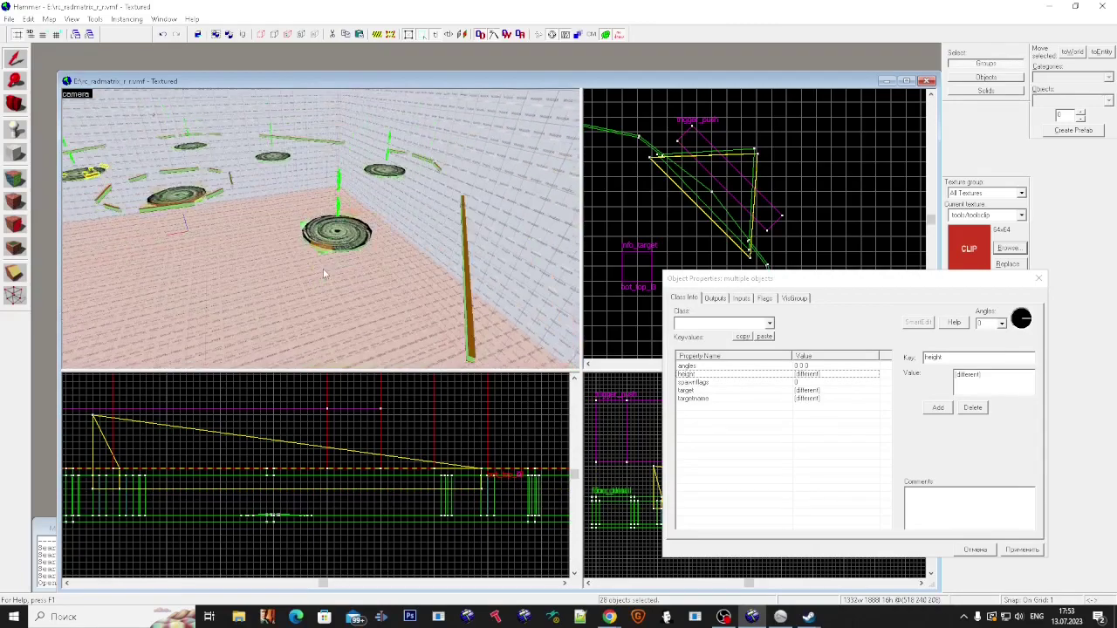
{"action": "key", "text": "w"}
{"action": "key", "text": "Delete"}
Step: Delete the info_player_start standing directly on the disc platform below another player start
{"action": "key", "text": "w"}
{"action": "left_click", "coordinate": [321, 229]}
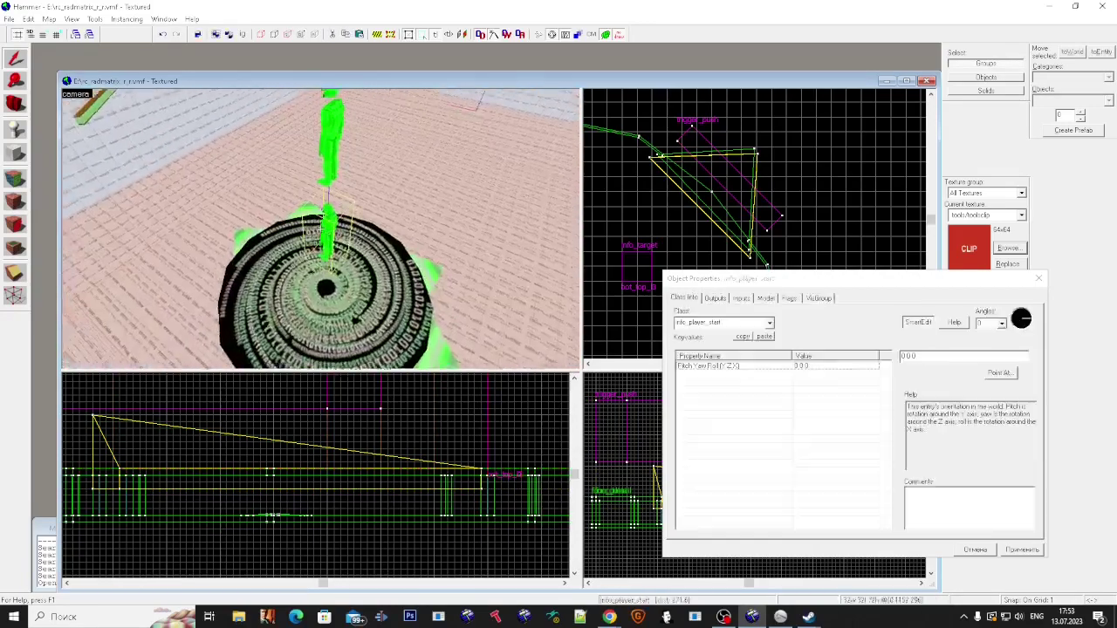
{"action": "key", "text": "Delete"}
{"action": "left_click", "coordinate": [321, 228]}
{"action": "key", "text": "Escape"}
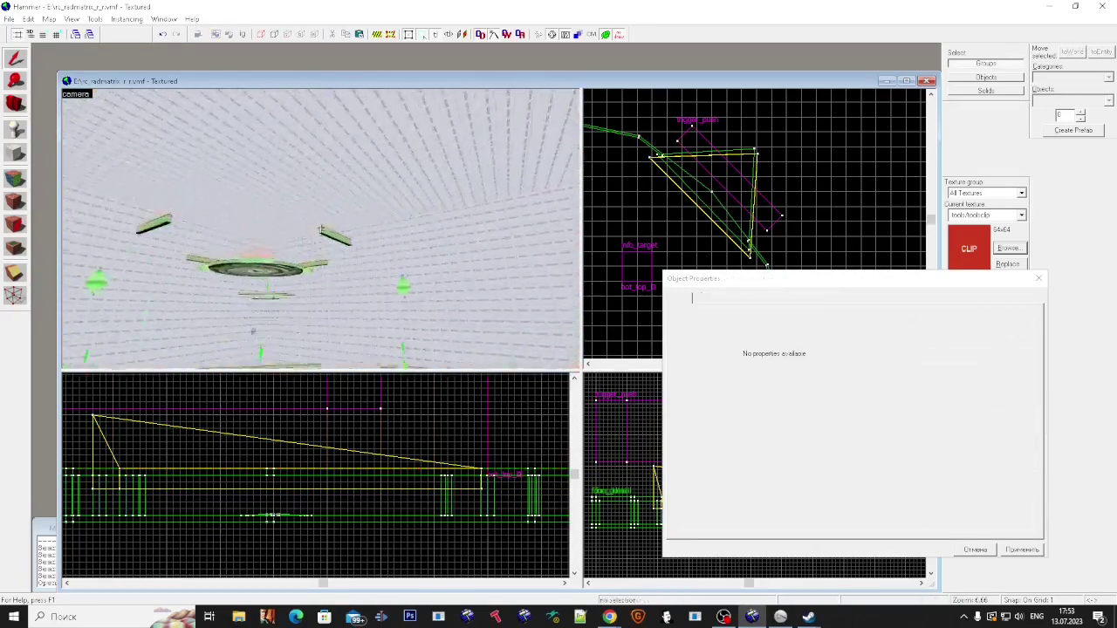
Step: Copy the four-object group of clip ramps and trigger_push brushes onto the disc platform at the diagonally opposite corner of the map
{"action": "key", "text": "w"}
{"action": "left_click", "coordinate": [321, 228]}
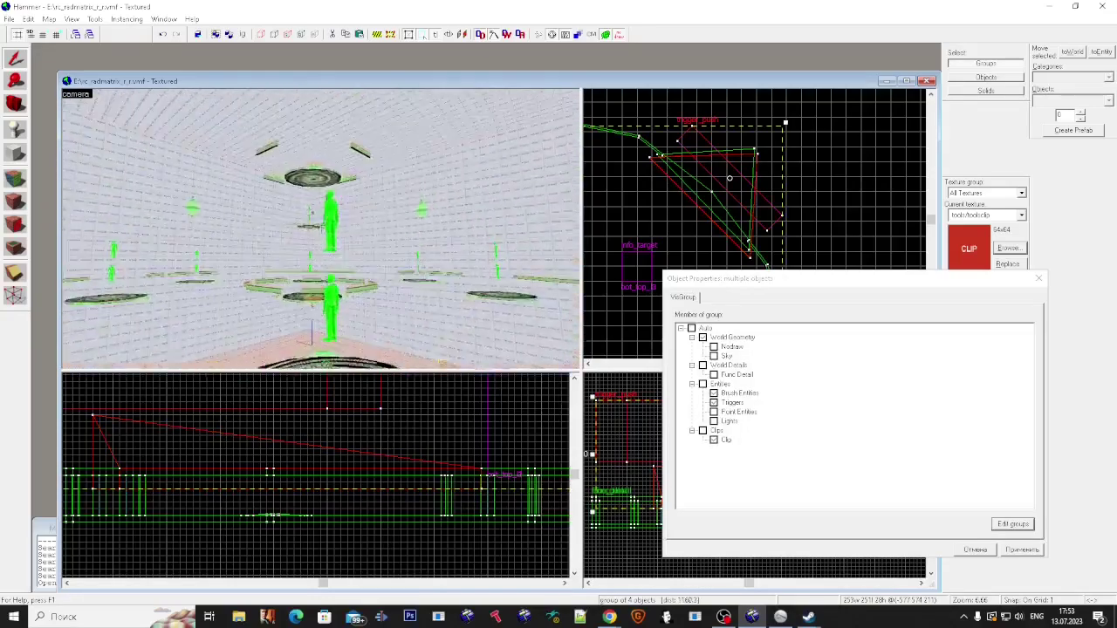
{"action": "key", "text": "w"}
{"action": "key", "text": "super"}
{"action": "key", "text": "super"}
{"action": "key", "text": "w"}
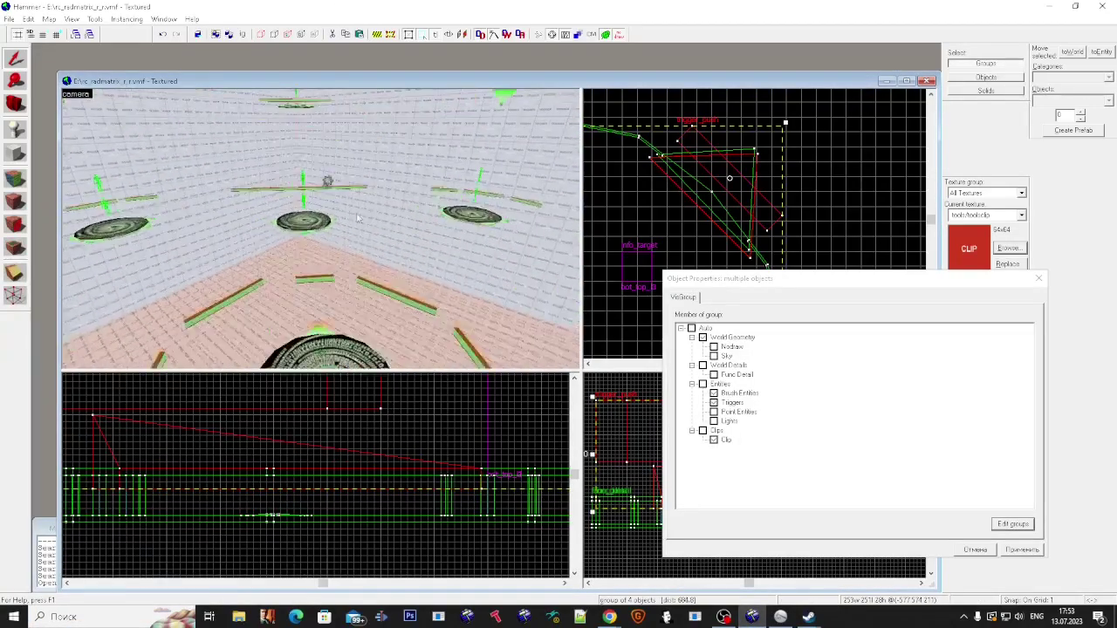
{"action": "scroll", "coordinate": [693, 175], "scroll_direction": "down", "scroll_amount": 5}
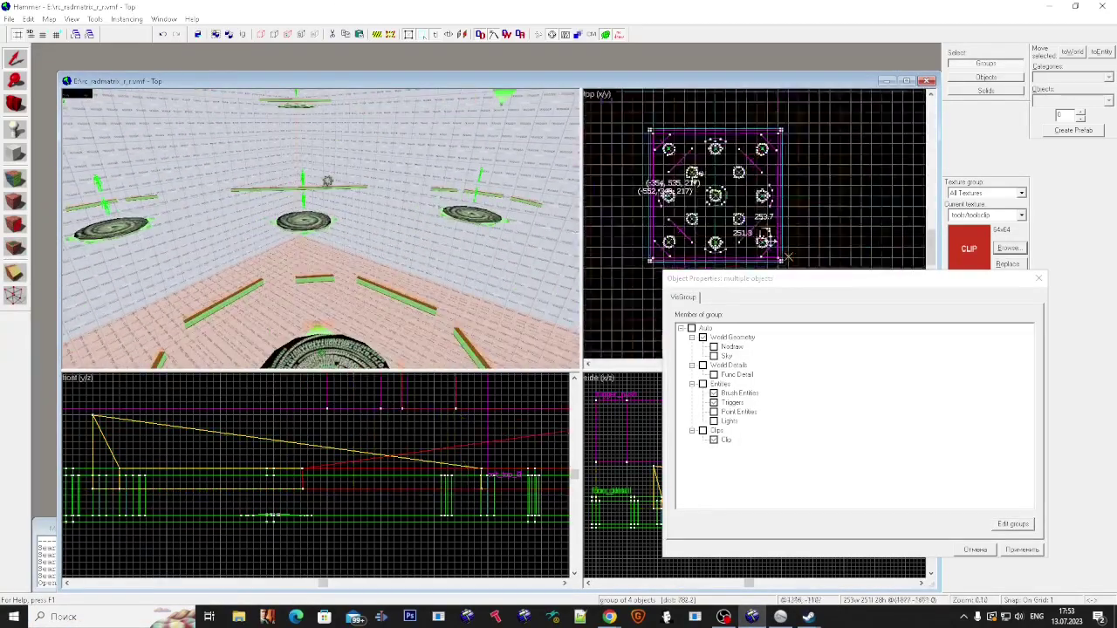
{"action": "scroll", "coordinate": [692, 173], "scroll_direction": "up", "scroll_amount": 10}
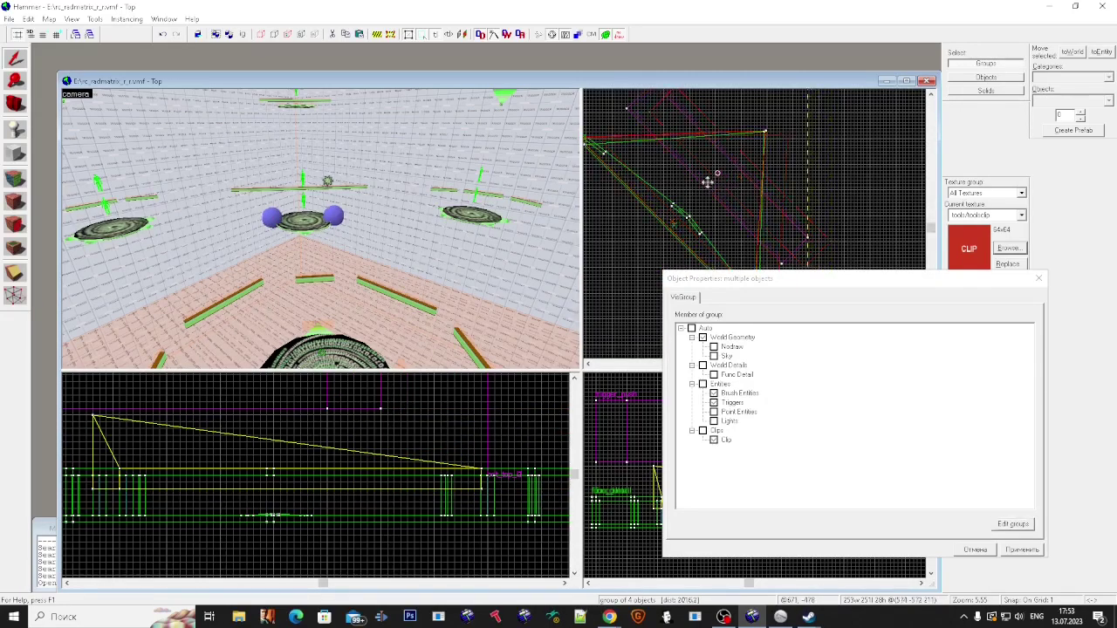
Step: Examine how the copied ramp group fits the disc platform compared with the platform geometry
{"action": "key", "text": "z"}
{"action": "key", "text": "w"}
{"action": "left_click", "coordinate": [320, 229]}
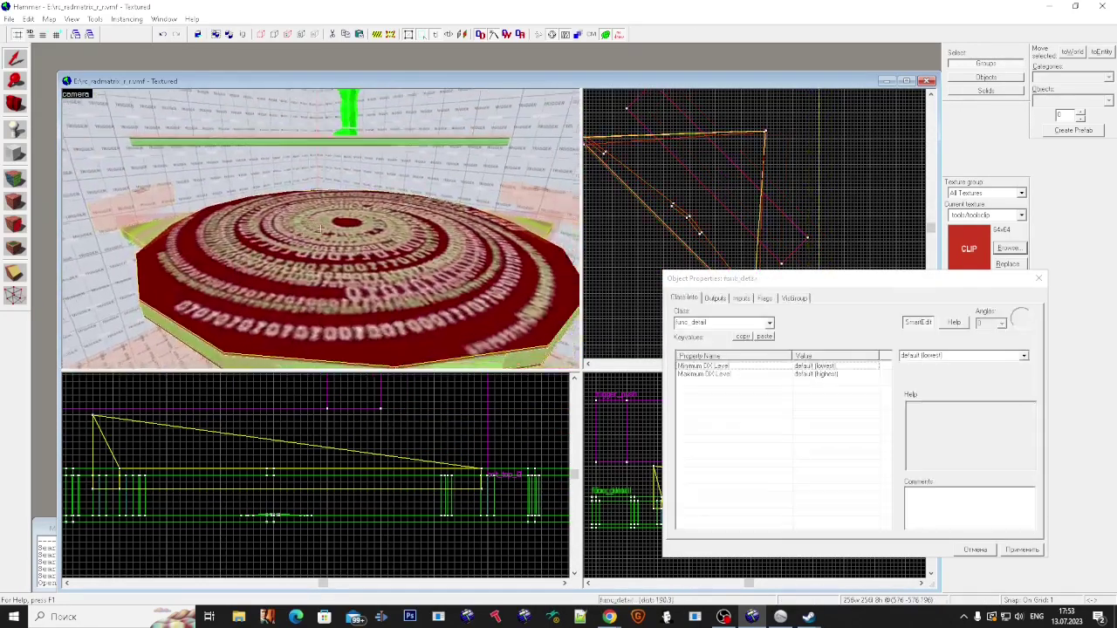
{"action": "key", "text": "Escape"}
{"action": "key", "text": "s"}
{"action": "key", "text": "w"}
{"action": "key", "text": "s"}
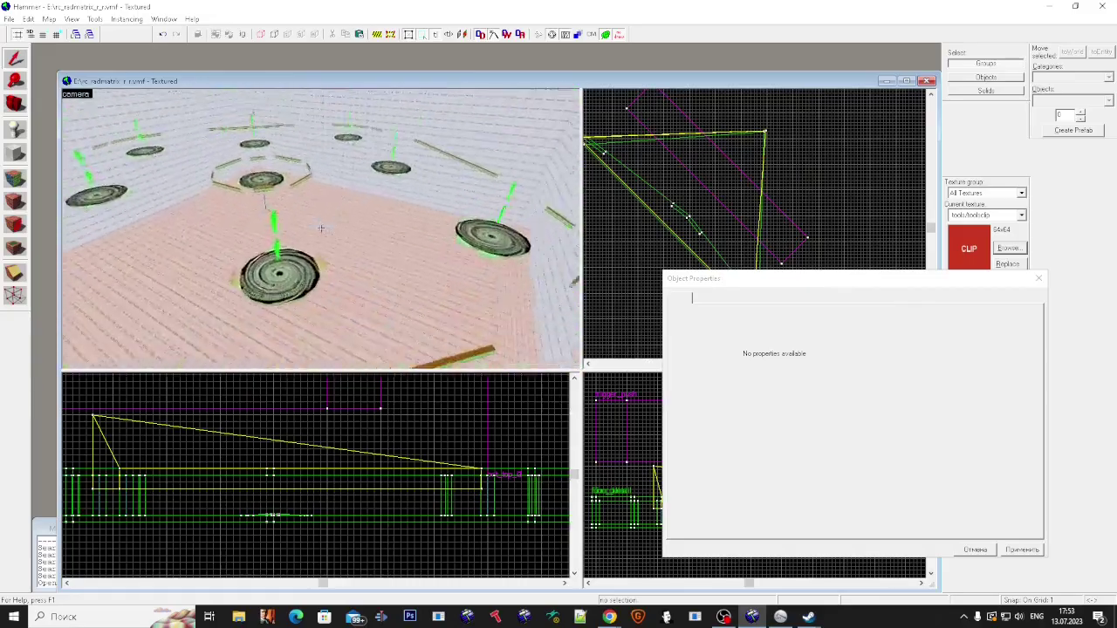
{"action": "left_click", "coordinate": [320, 228]}
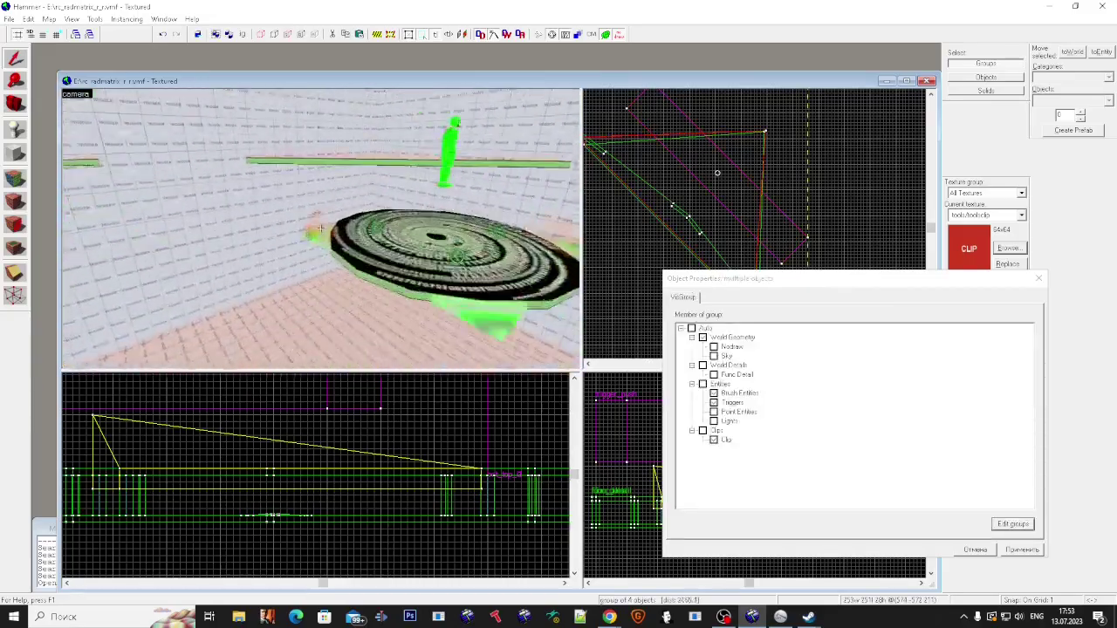
{"action": "key", "text": "Escape"}
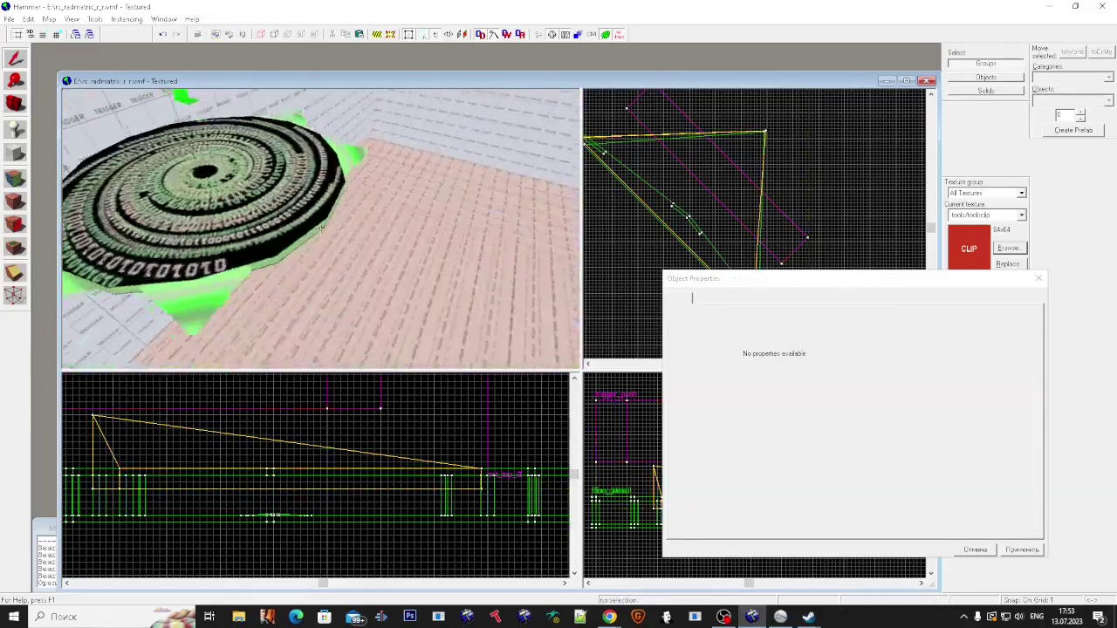
Step: Place a copy of the ramp group on the neighbouring disc platform, mirrored and aligned with the disc's other diagonal corners
{"action": "left_click", "coordinate": [321, 229]}
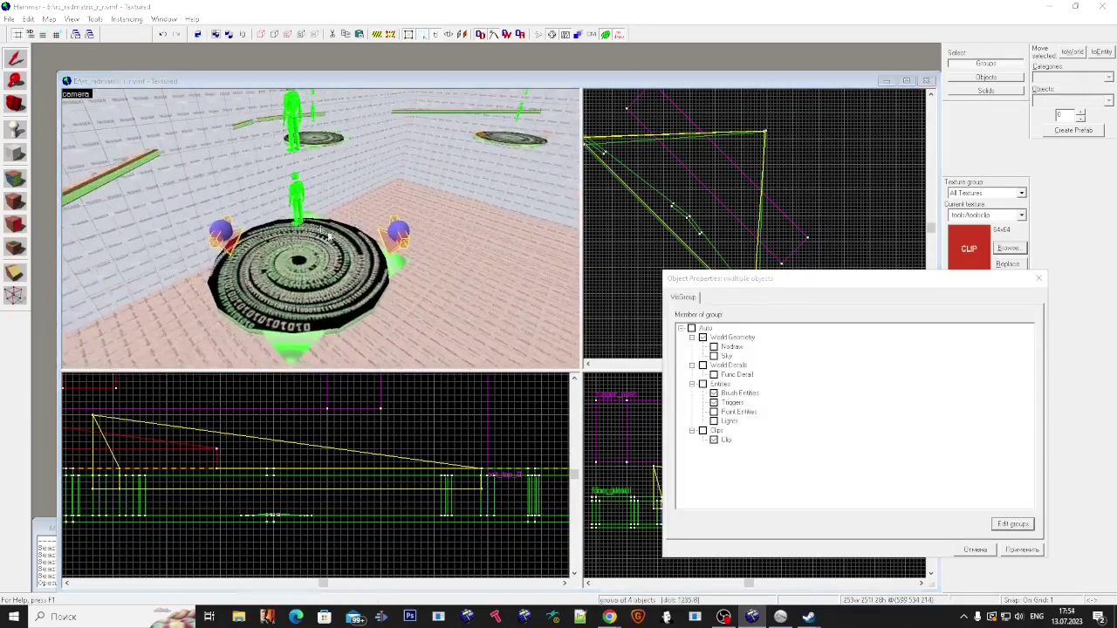
{"action": "key", "text": "z"}
{"action": "scroll", "coordinate": [689, 190], "scroll_direction": "down", "scroll_amount": 12}
{"action": "scroll", "coordinate": [735, 152], "scroll_direction": "up", "scroll_amount": 9}
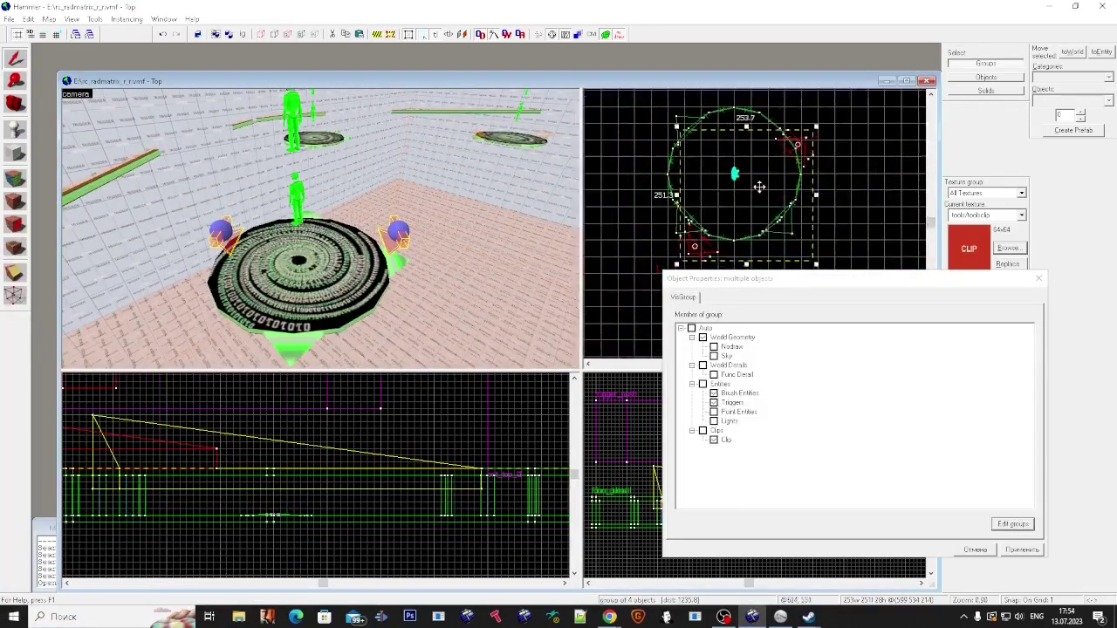
{"action": "scroll", "coordinate": [801, 147], "scroll_direction": "up", "scroll_amount": 2}
{"action": "right_click", "coordinate": [750, 175]}
{"action": "left_click", "coordinate": [914, 408]}
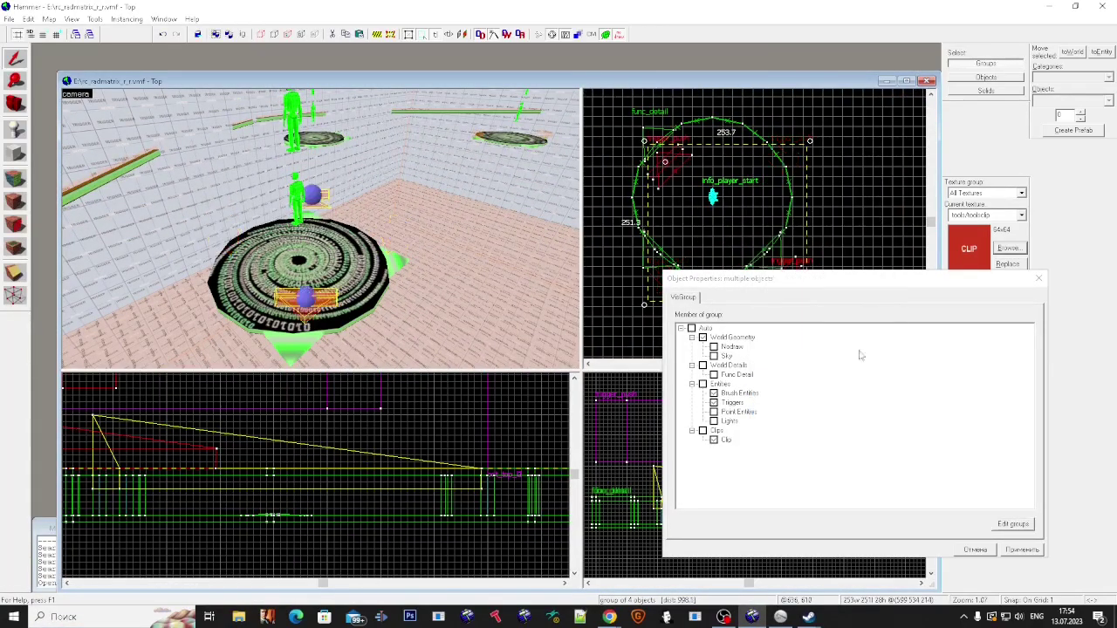
{"action": "left_click_drag", "start_coordinate": [792, 283], "coordinate": [797, 392]}
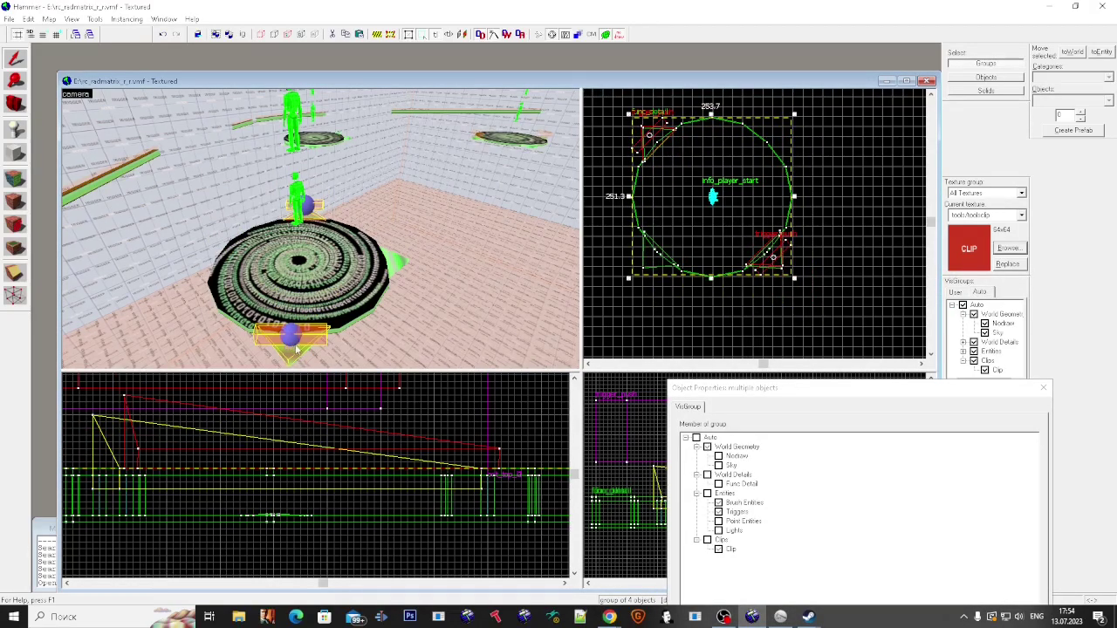
Step: Copy one clip ramp and trigger_push pair from the ungrouped set to an empty corner of the same disc, turned to fit its edge
{"action": "key", "text": "d"}
{"action": "key", "text": "Escape"}
{"action": "left_click", "coordinate": [268, 339]}
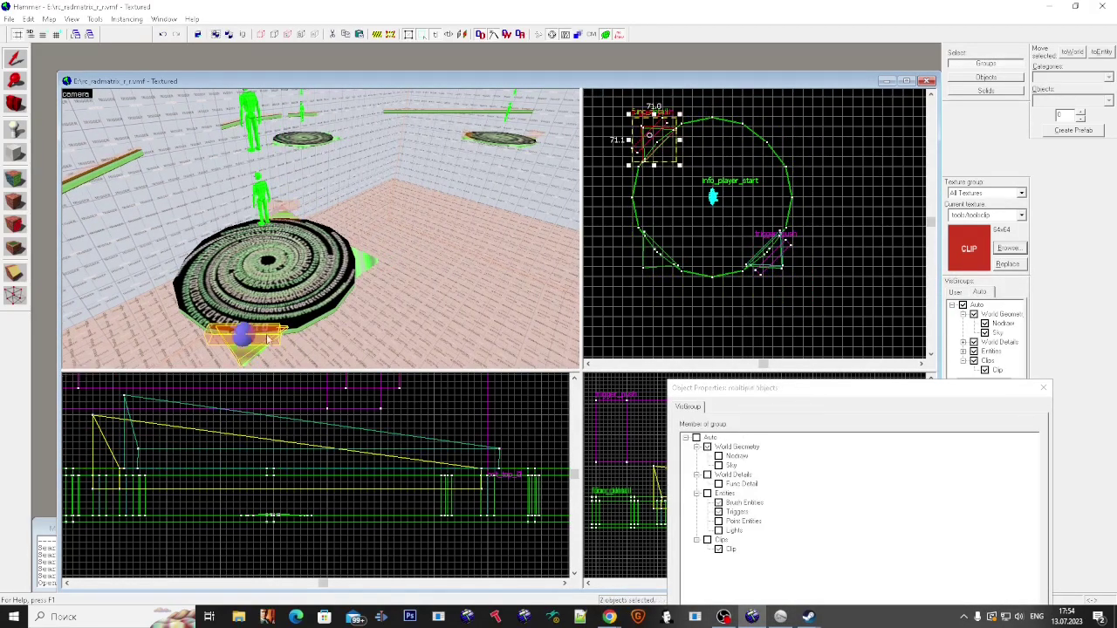
{"action": "scroll", "coordinate": [690, 228], "scroll_direction": "up", "scroll_amount": 2}
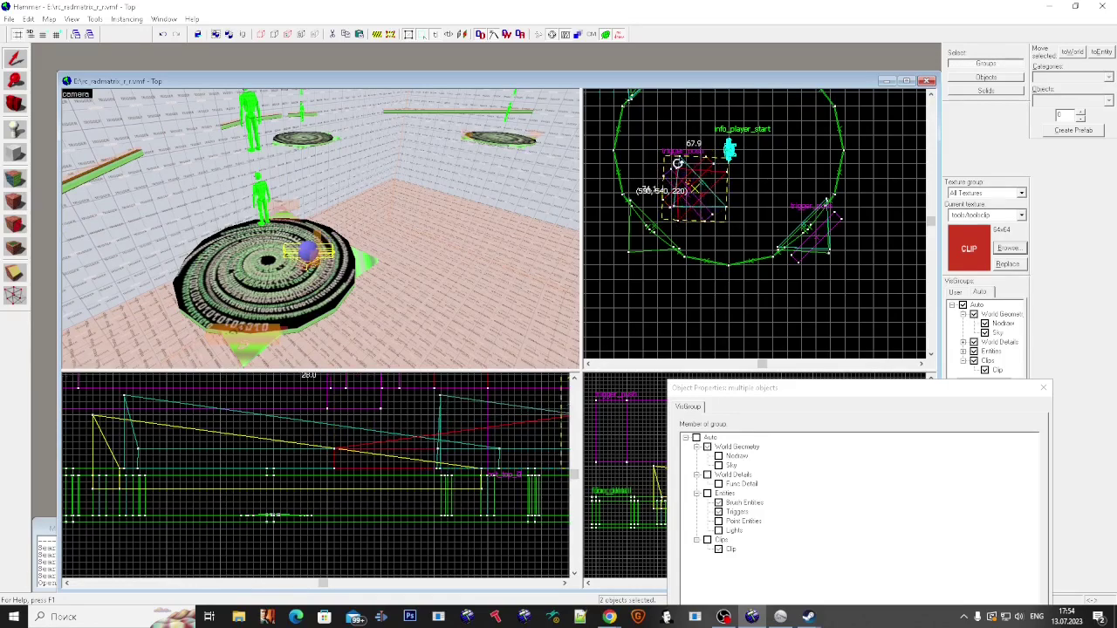
{"action": "left_click_drag", "start_coordinate": [648, 234], "coordinate": [650, 237]}
{"action": "scroll", "coordinate": [664, 252], "scroll_direction": "up", "scroll_amount": 4}
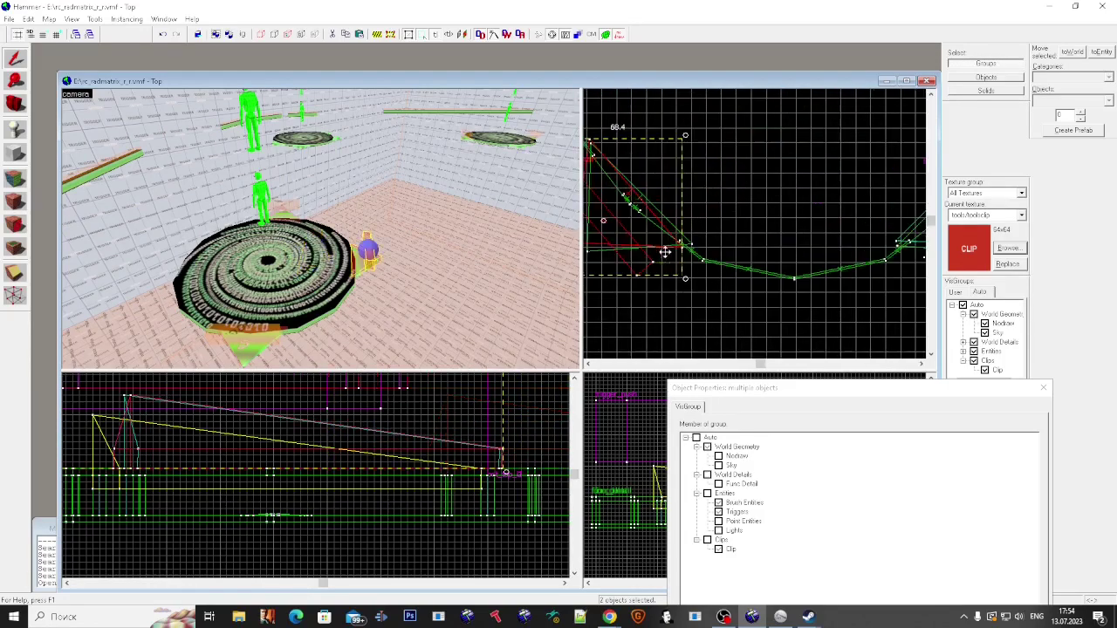
Step: Try to aim the copied trigger_push's Push Direction with Point At
{"action": "left_click", "coordinate": [337, 262]}
{"action": "scroll", "coordinate": [327, 270], "scroll_direction": "up", "scroll_amount": 2}
{"action": "left_click", "coordinate": [831, 551]}
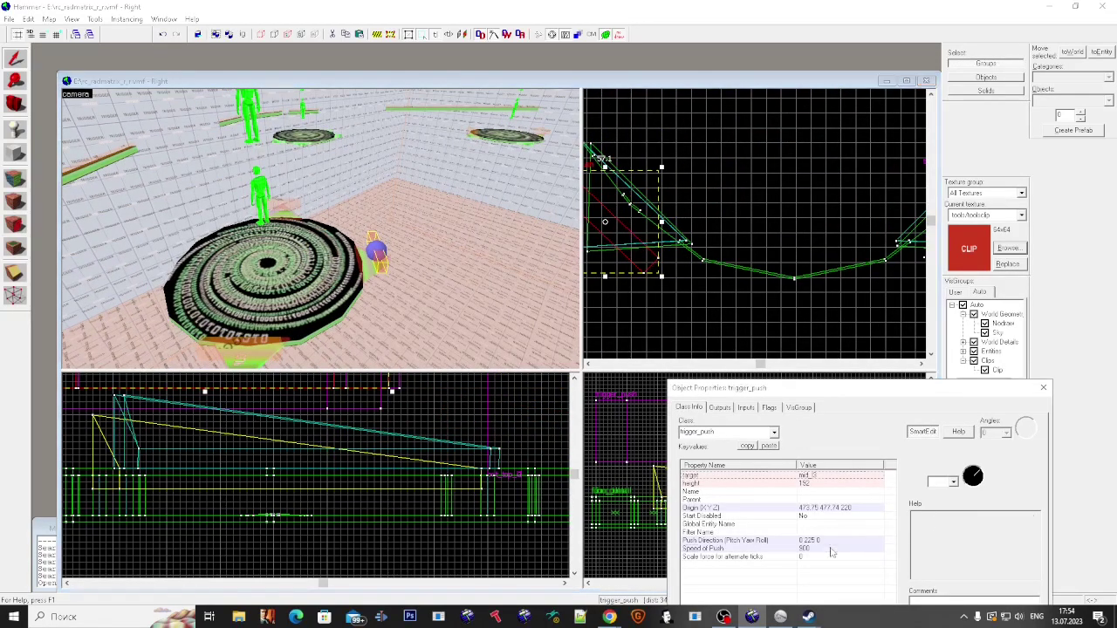
{"action": "left_click", "coordinate": [998, 494]}
{"action": "key", "text": "z"}
{"action": "key", "text": "super"}
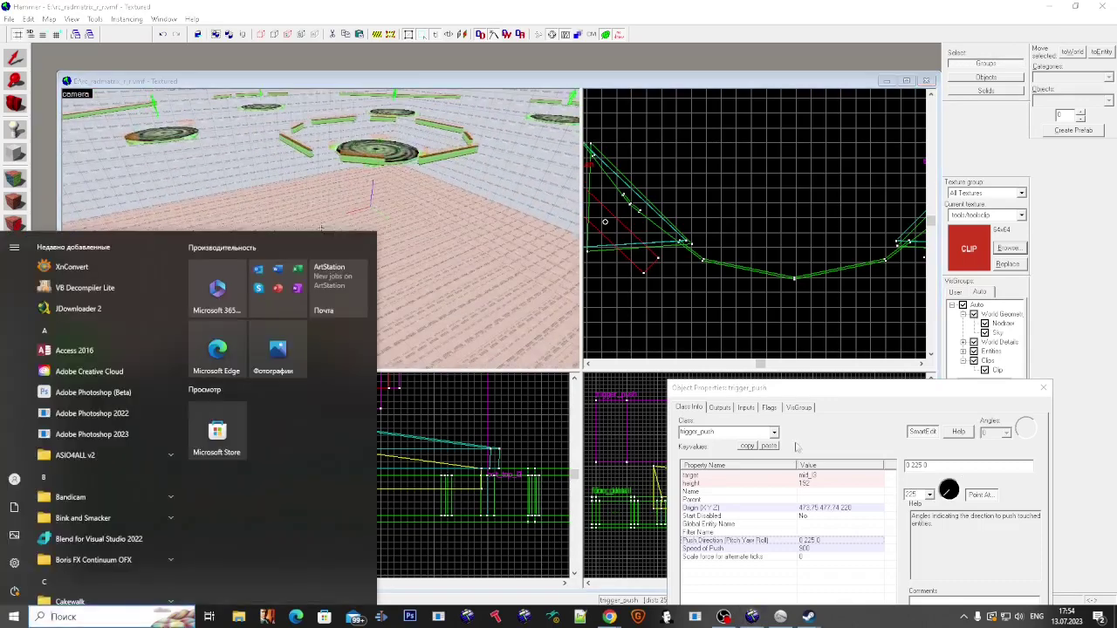
{"action": "left_click", "coordinate": [364, 163]}
{"action": "left_click", "coordinate": [303, 311]}
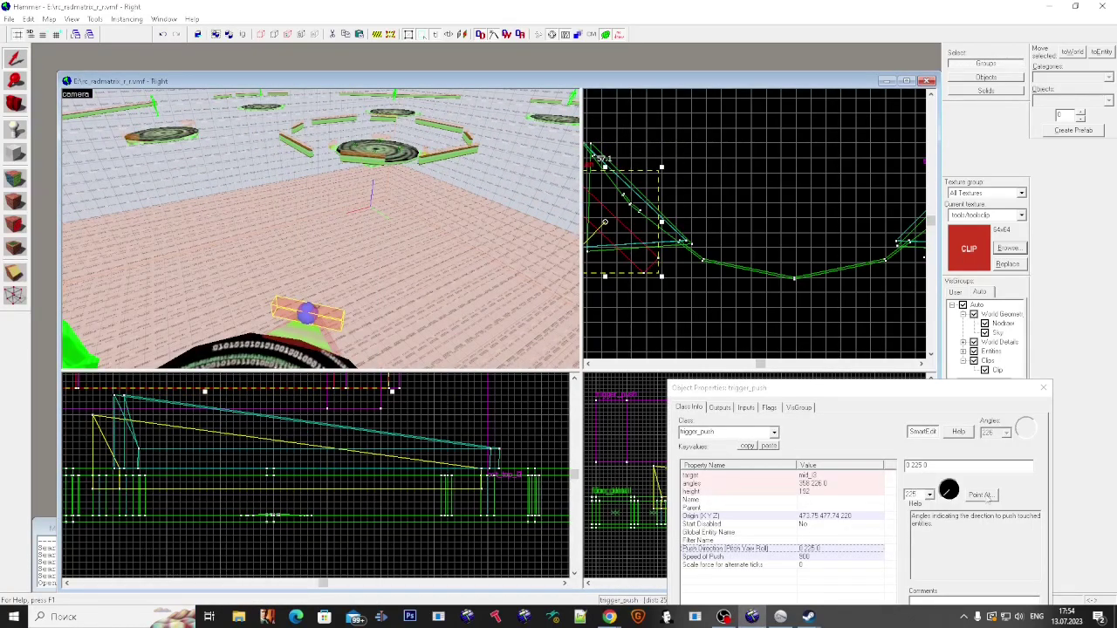
Step: Delete the angles key from the copied trigger_push's raw keyvalues and apply the change
{"action": "scroll", "coordinate": [766, 211], "scroll_direction": "down", "scroll_amount": 3}
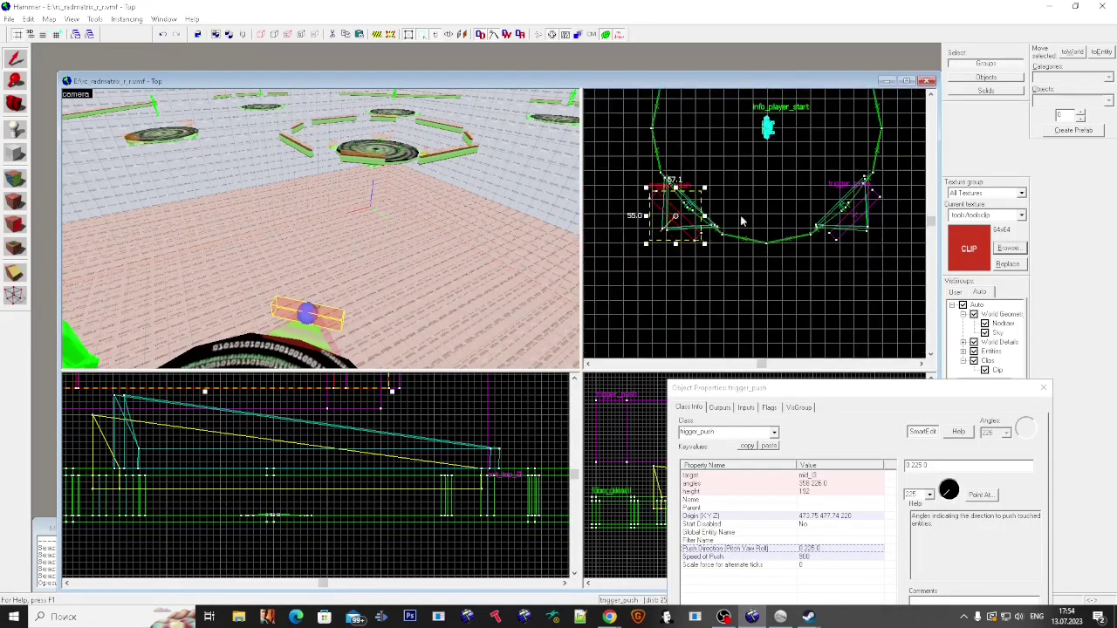
{"action": "scroll", "coordinate": [670, 236], "scroll_direction": "up", "scroll_amount": 3}
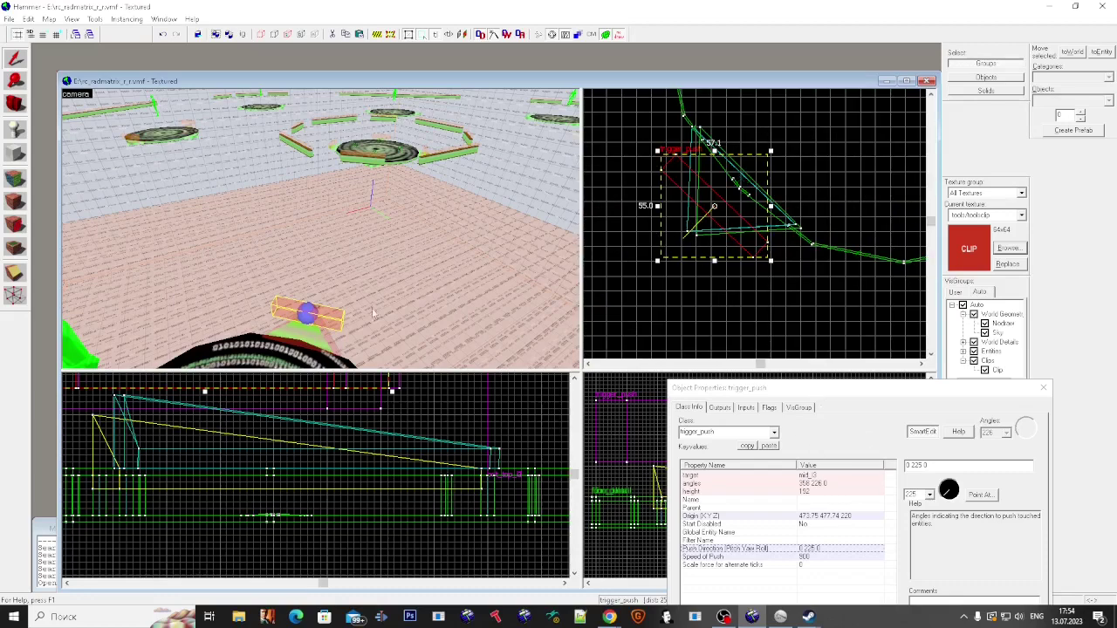
{"action": "key", "text": "super"}
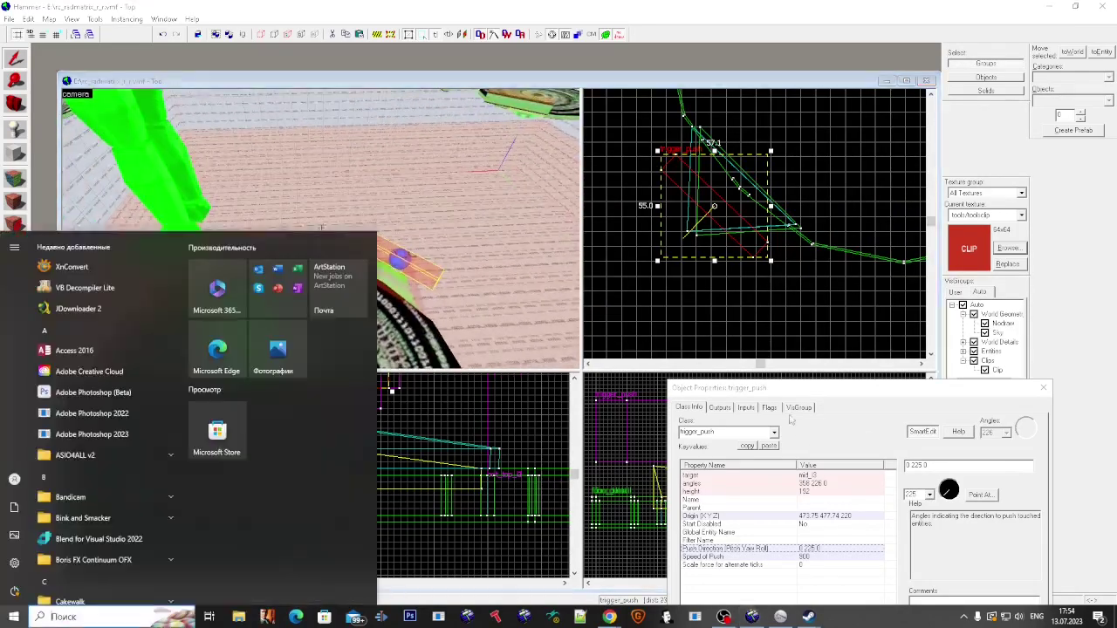
{"action": "key", "text": "super"}
{"action": "left_click", "coordinate": [920, 433]}
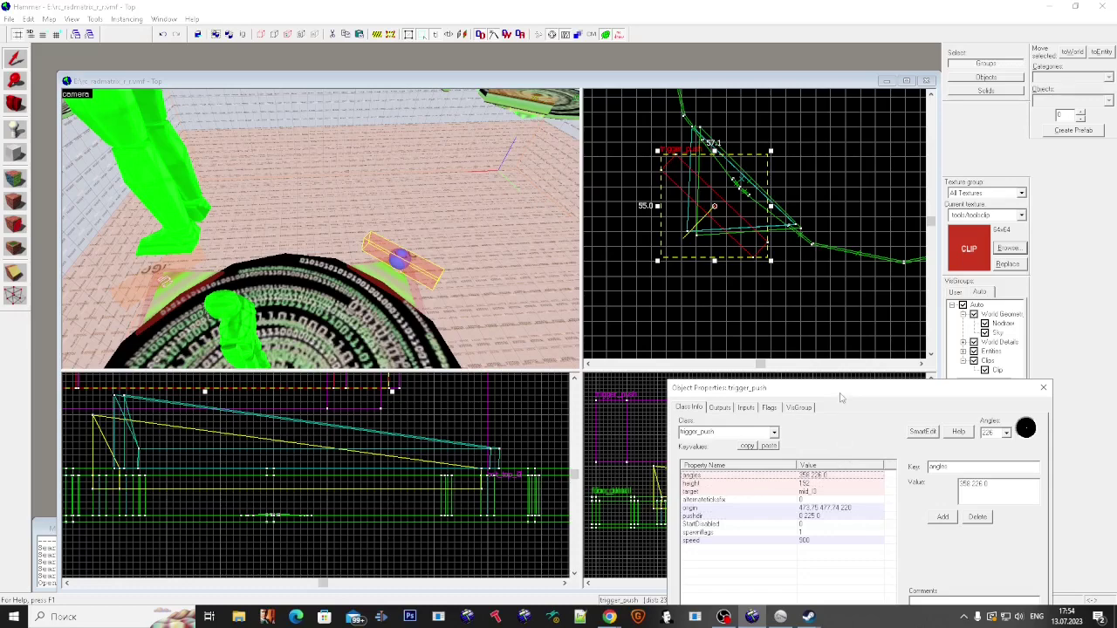
{"action": "left_click_drag", "start_coordinate": [840, 398], "coordinate": [878, 334]}
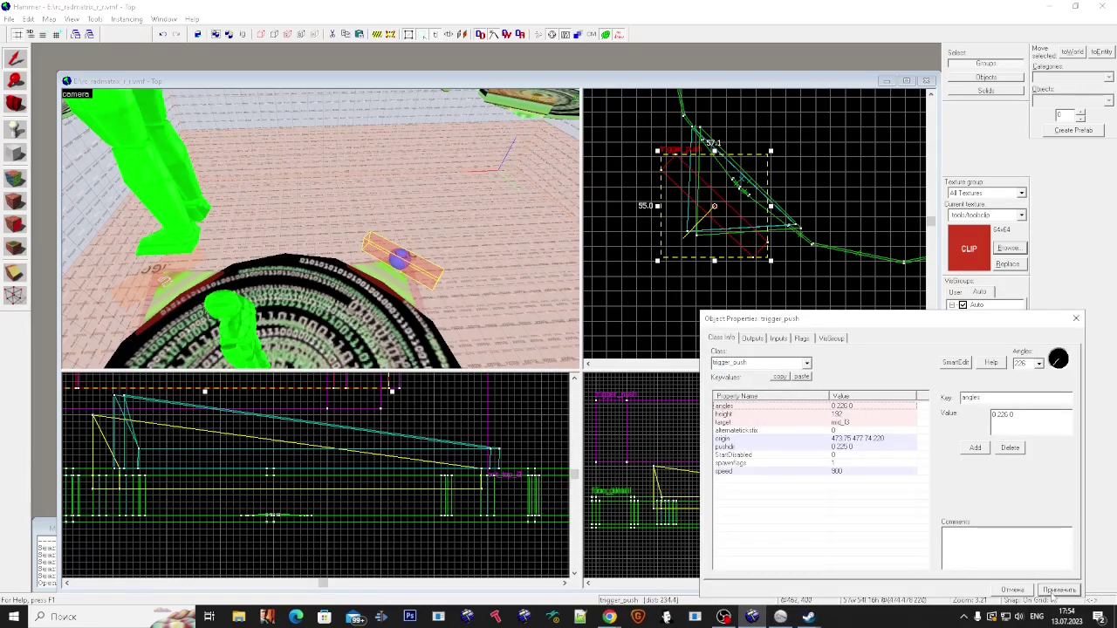
{"action": "left_click", "coordinate": [1066, 596]}
{"action": "key", "text": "z"}
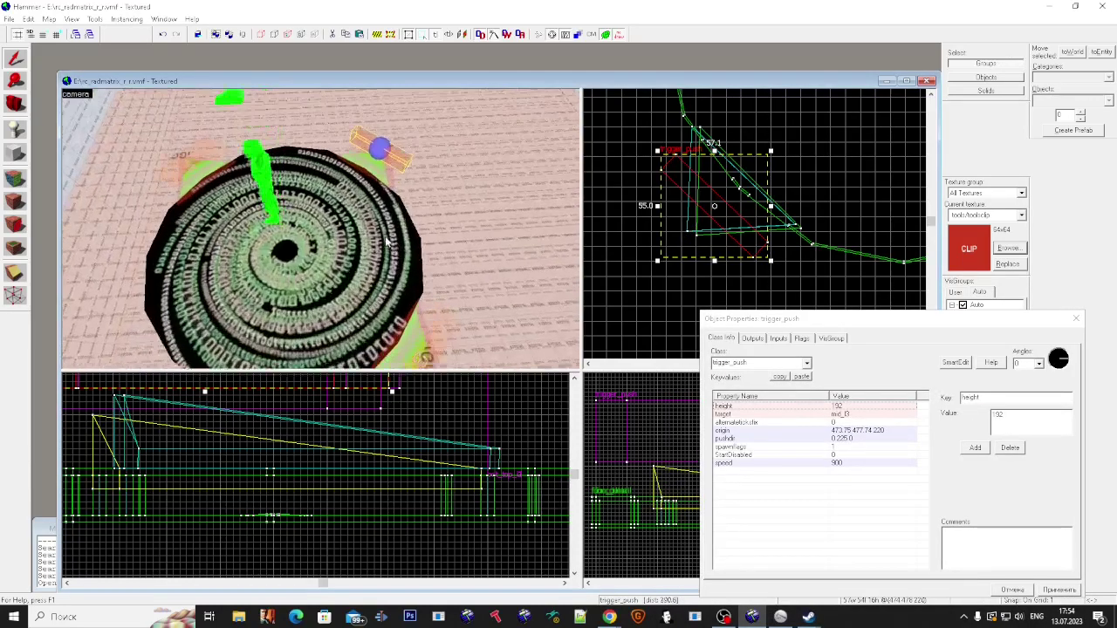
Step: Select the trigger_push at the disc's adjacent corner with SmartEdit enabled and use Point At towards the neighbouring disc platform
{"action": "key", "text": "w"}
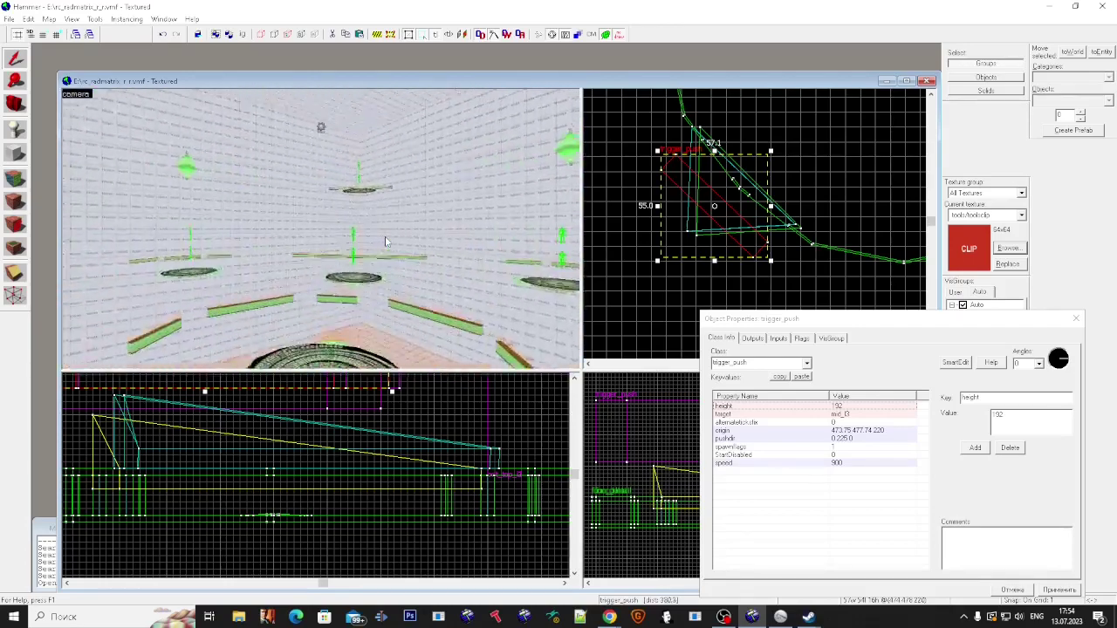
{"action": "key", "text": "w"}
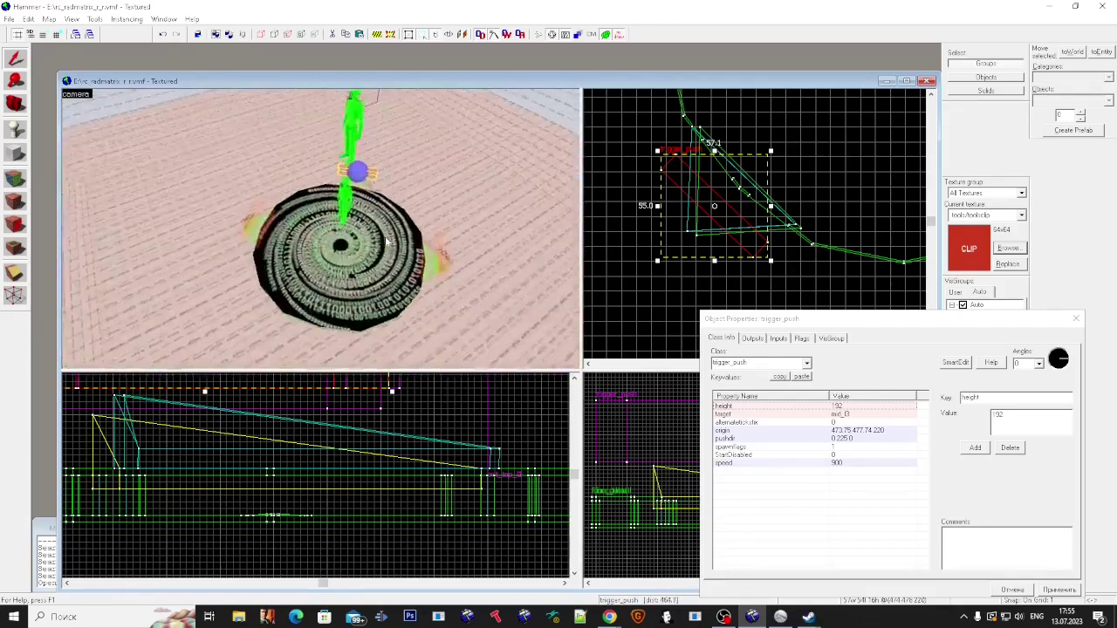
{"action": "left_click", "coordinate": [955, 363]}
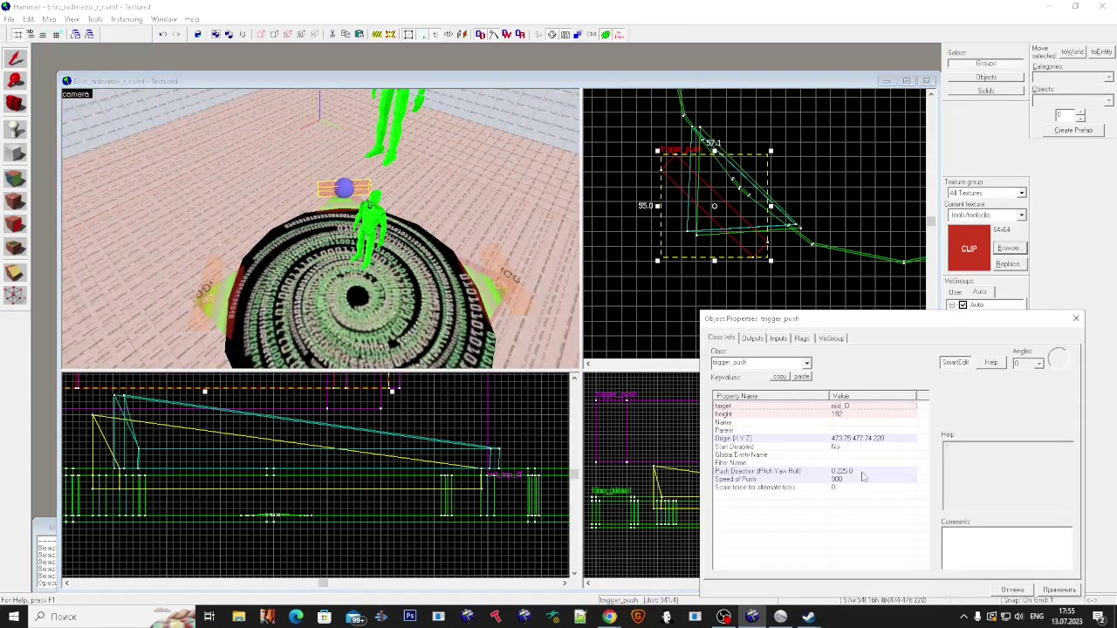
{"action": "left_click", "coordinate": [224, 286]}
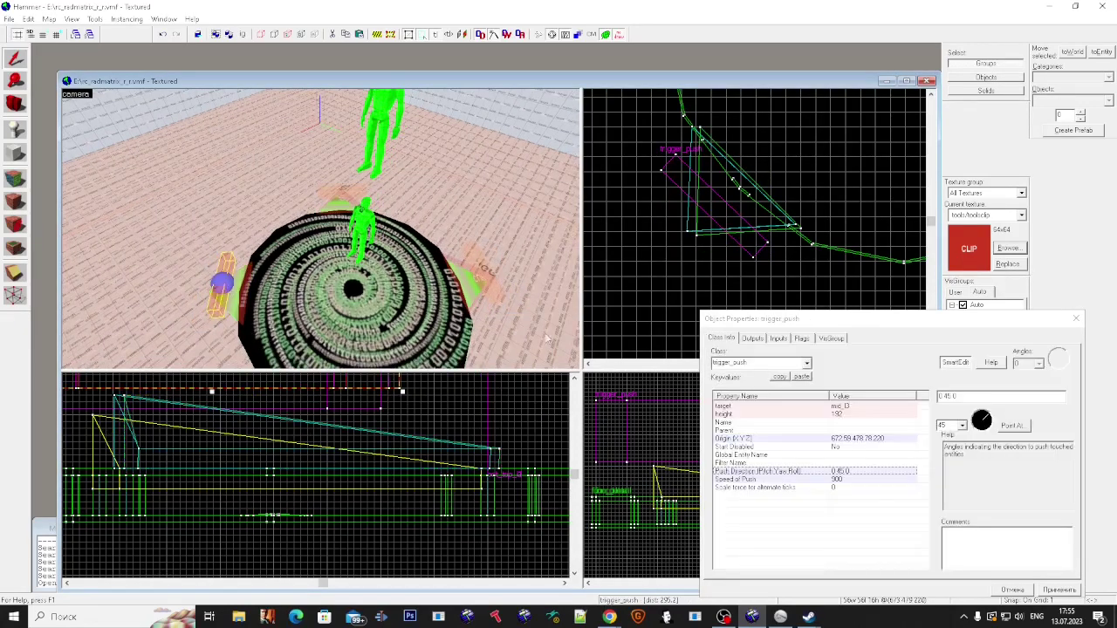
{"action": "key", "text": "w"}
{"action": "key", "text": "z"}
{"action": "key", "text": "w"}
{"action": "left_click", "coordinate": [1022, 427]}
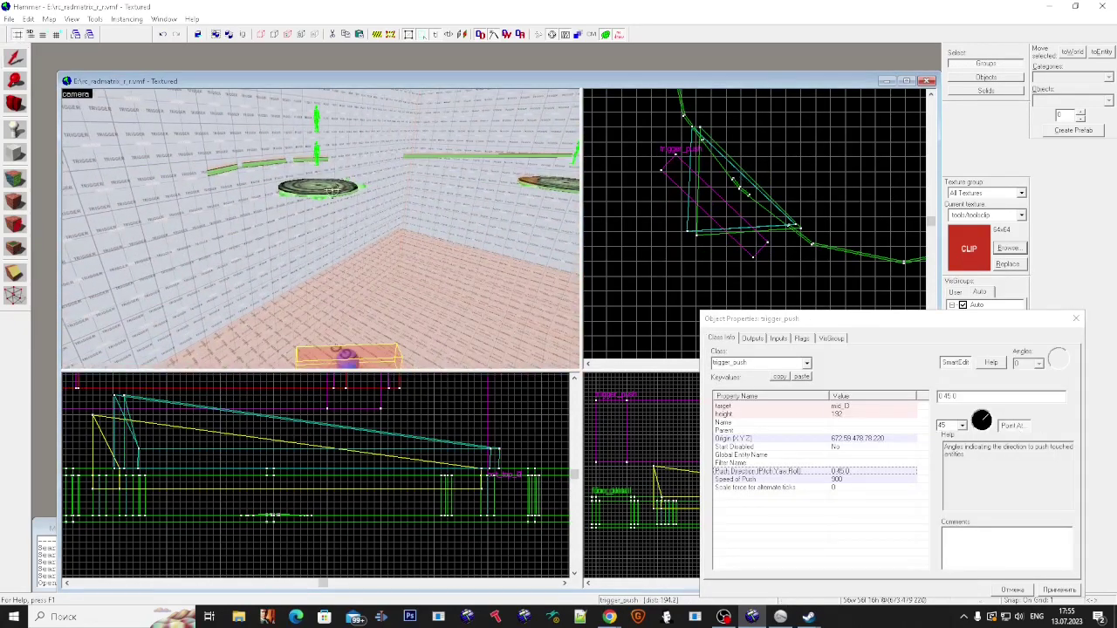
Step: Set the adjacent corner trigger_push's Push Direction to 0 315 0 and apply it
{"action": "scroll", "coordinate": [787, 235], "scroll_direction": "down", "scroll_amount": 7}
{"action": "scroll", "coordinate": [903, 226], "scroll_direction": "up", "scroll_amount": 4}
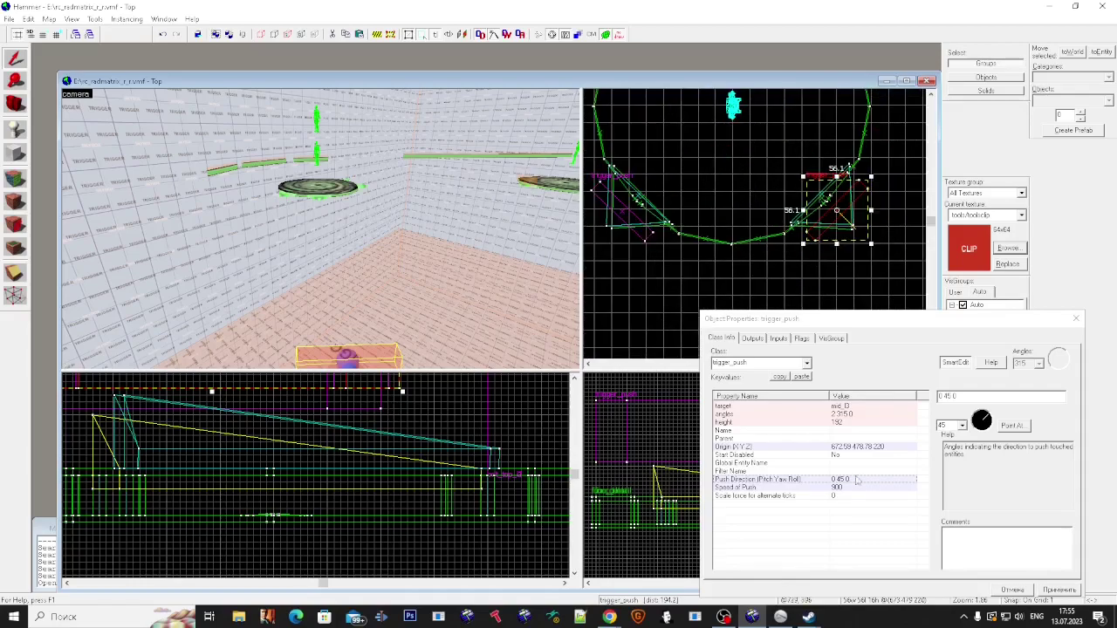
{"action": "left_click", "coordinate": [949, 396]}
{"action": "key", "text": "BackSpace"}
{"action": "type", "text": "31"}
{"action": "left_click", "coordinate": [1061, 594]}
{"action": "key", "text": "z"}
{"action": "key", "text": "s"}
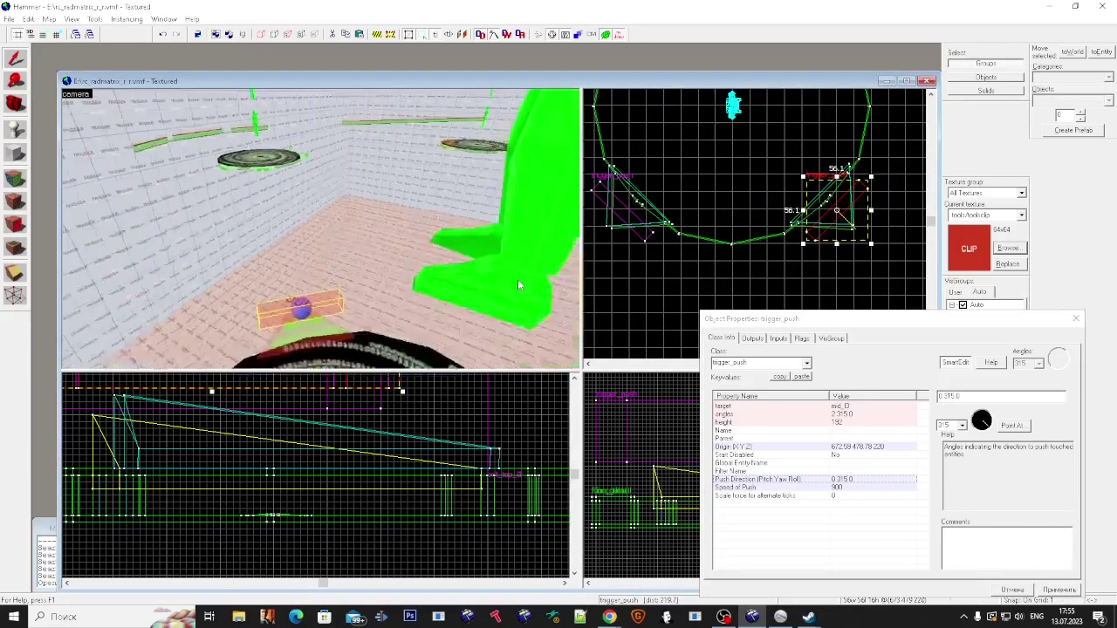
{"action": "key", "text": "z"}
{"action": "left_click", "coordinate": [377, 242]}
{"action": "key", "text": "z"}
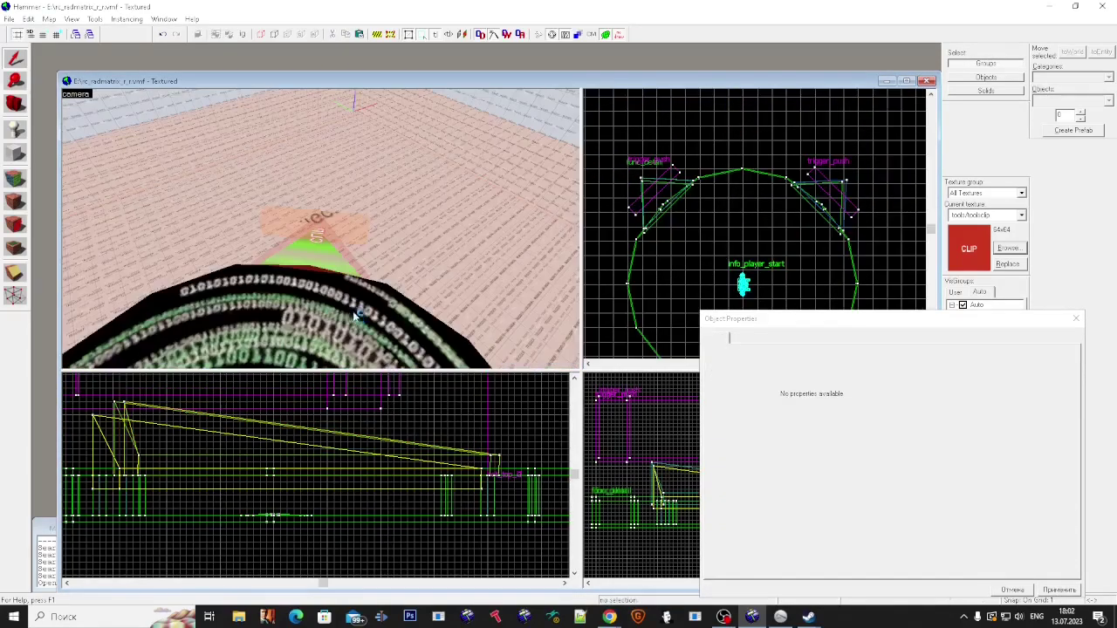
Step: Inspect the clip ramp and trigger_push pair at the disc's corner and the trigger_jump on the upper disc
{"action": "left_click", "coordinate": [320, 228]}
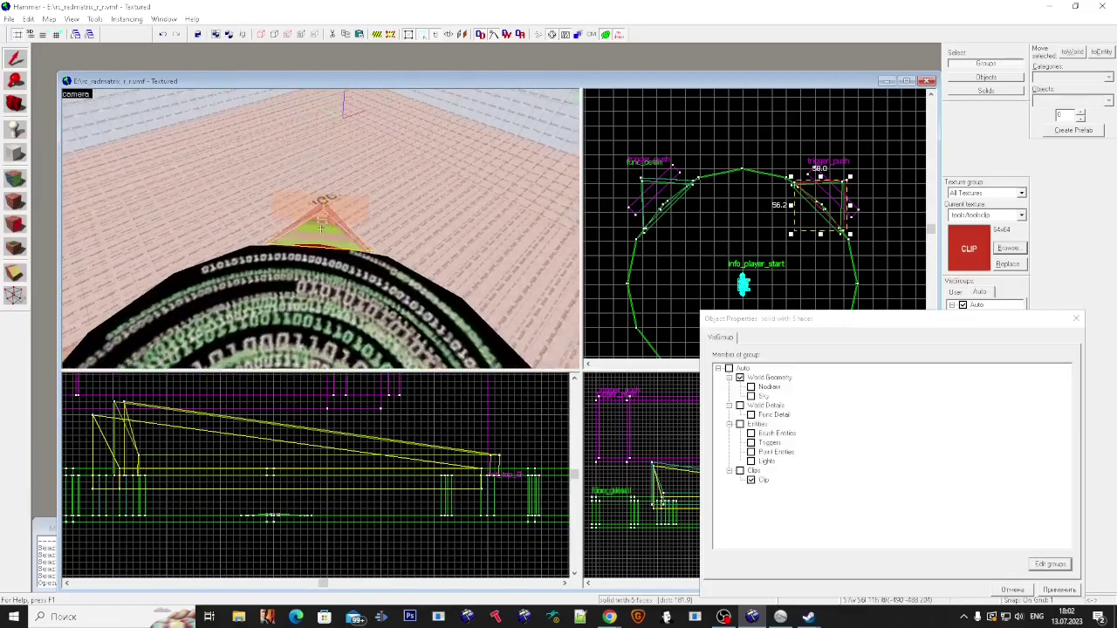
{"action": "key", "text": "s"}
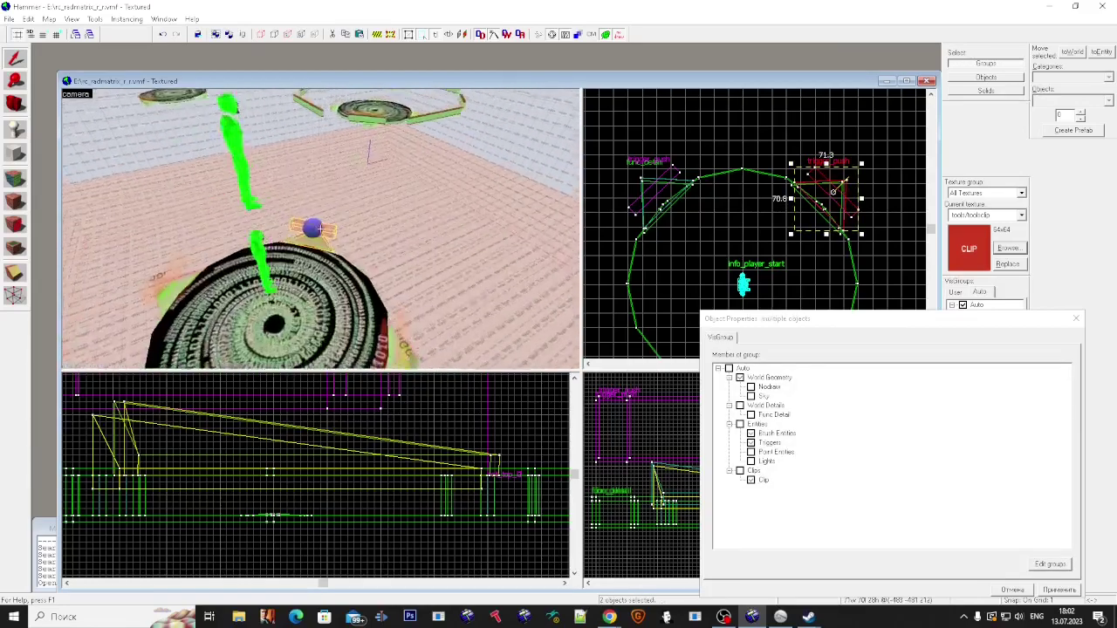
{"action": "key", "text": "w"}
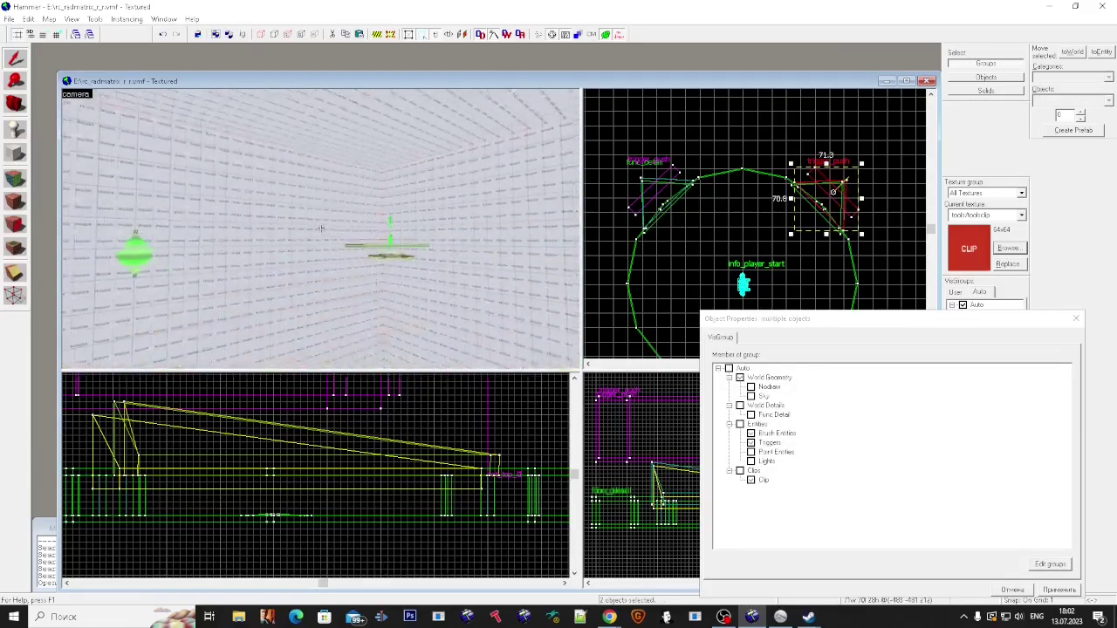
{"action": "left_click", "coordinate": [321, 227]}
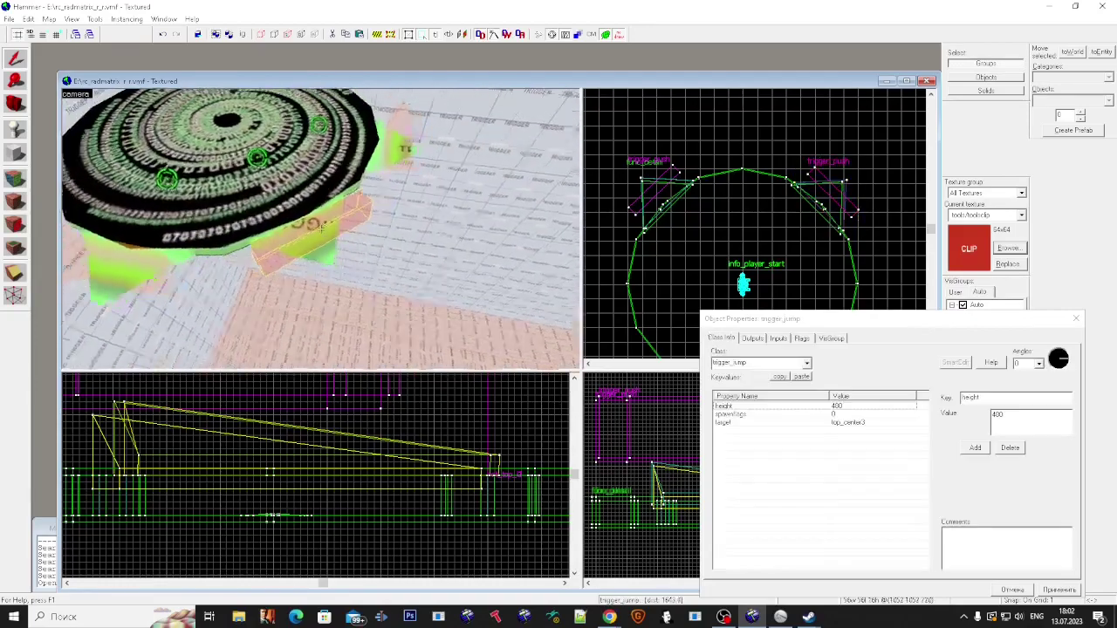
{"action": "key", "text": "w"}
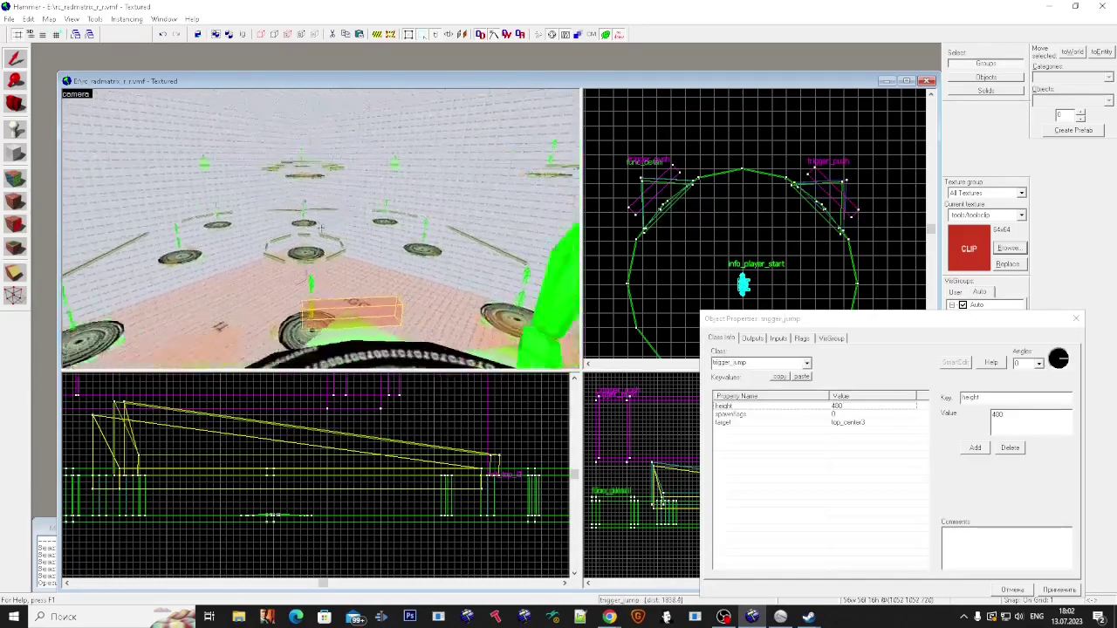
{"action": "key", "text": "w"}
Step: Copy the keyvalues of the trigger_push with Push Direction 0 225 0 onto the upper disc's diagonal trigger_jump and apply
{"action": "left_click", "coordinate": [320, 226]}
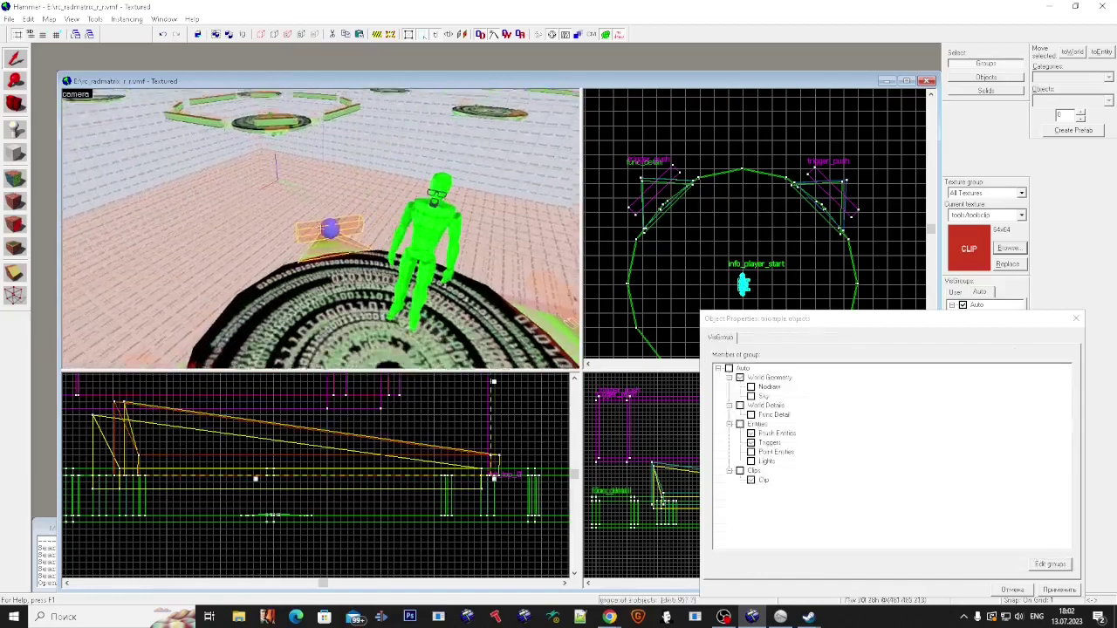
{"action": "key", "text": "w"}
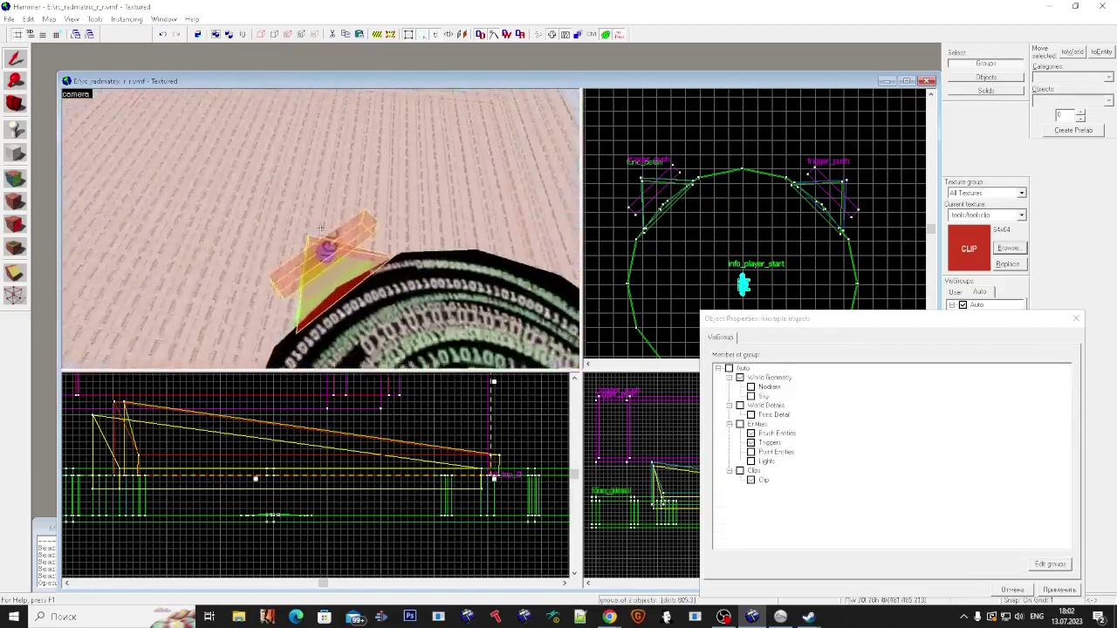
{"action": "left_click", "coordinate": [321, 227]}
{"action": "key", "text": "s"}
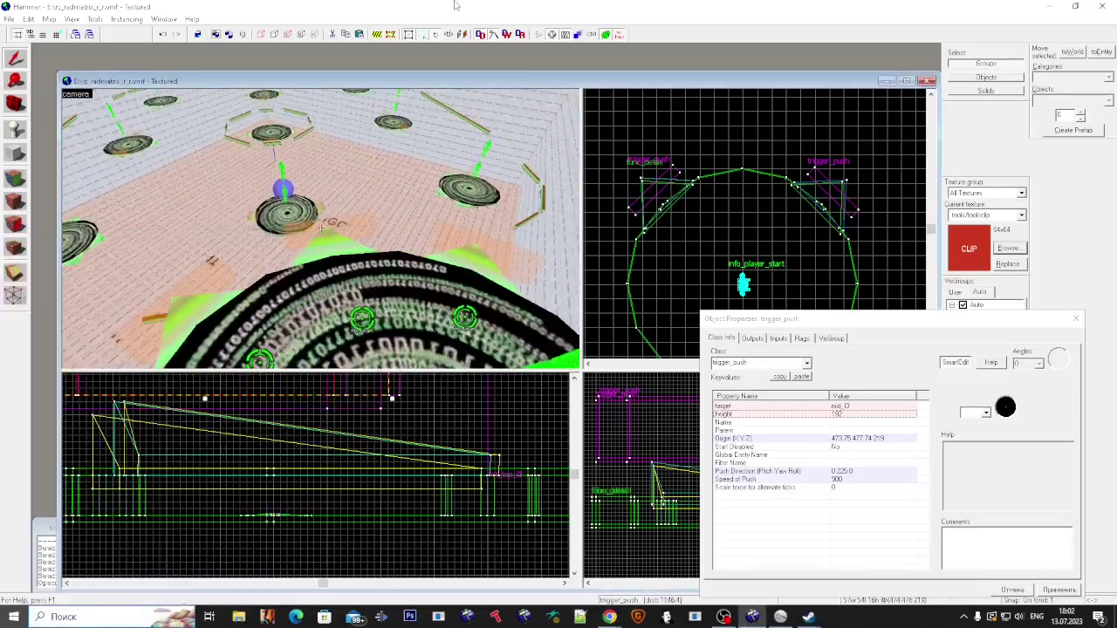
{"action": "left_click", "coordinate": [340, 230]}
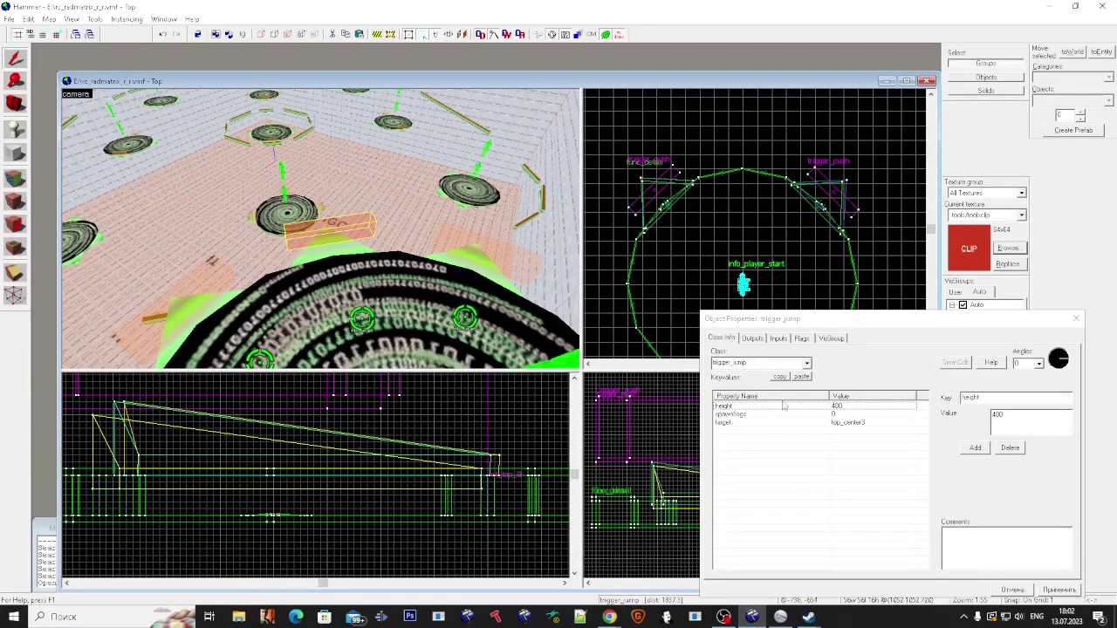
{"action": "left_click", "coordinate": [801, 378]}
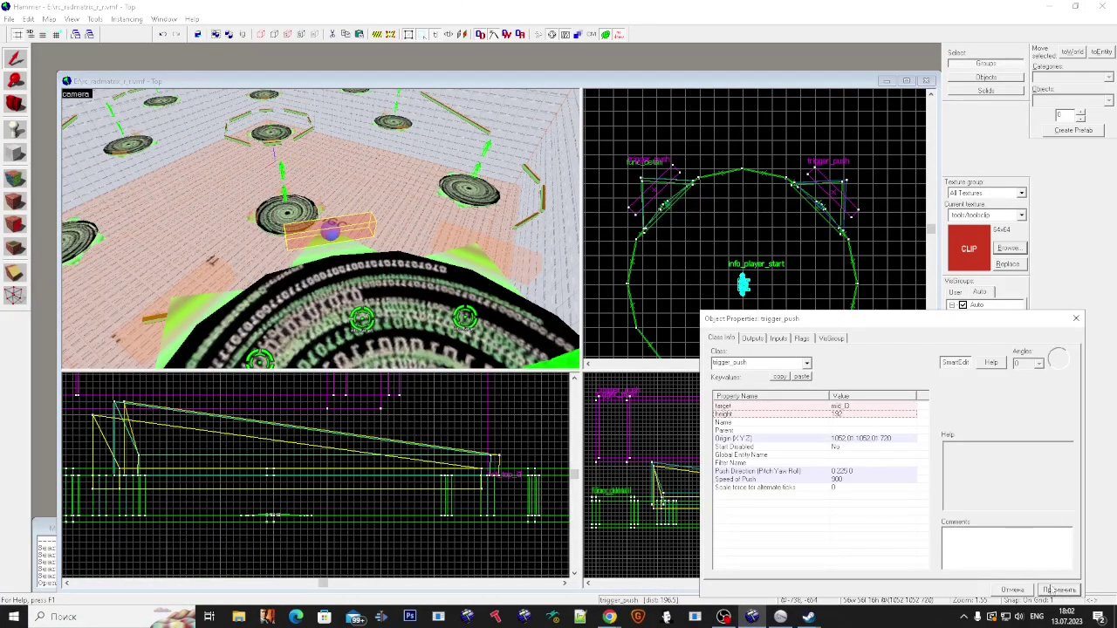
Step: Use Point At on the upper disc's diagonal trigger_push to aim it at the central disc platform
{"action": "key", "text": "w"}
{"action": "scroll", "coordinate": [703, 207], "scroll_direction": "down", "scroll_amount": 8}
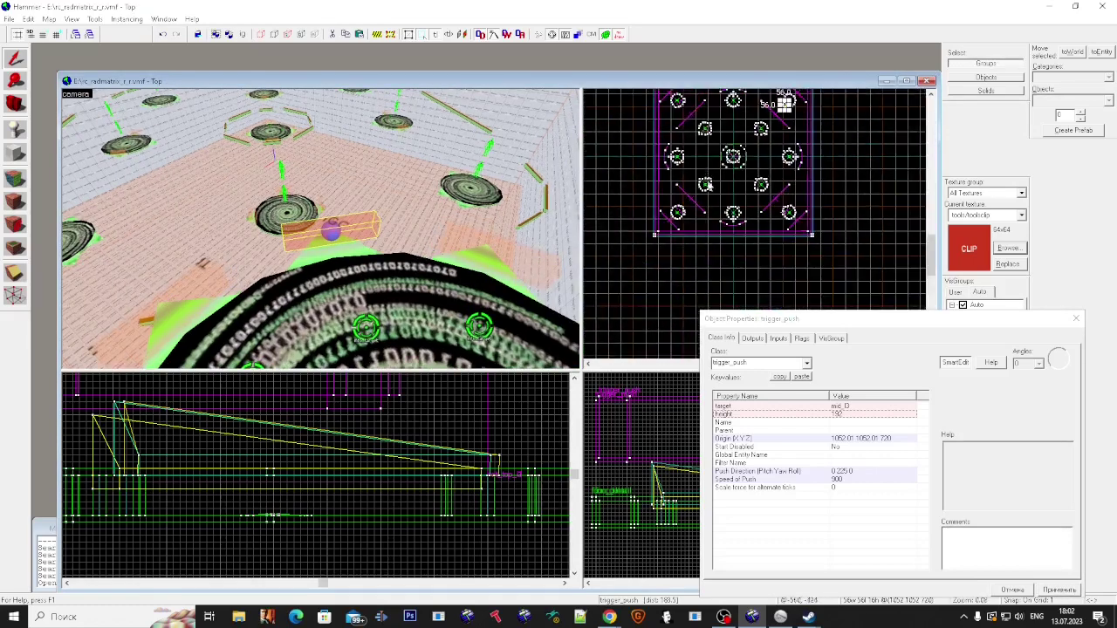
{"action": "scroll", "coordinate": [705, 185], "scroll_direction": "down", "scroll_amount": 2}
{"action": "scroll", "coordinate": [790, 146], "scroll_direction": "up", "scroll_amount": 5}
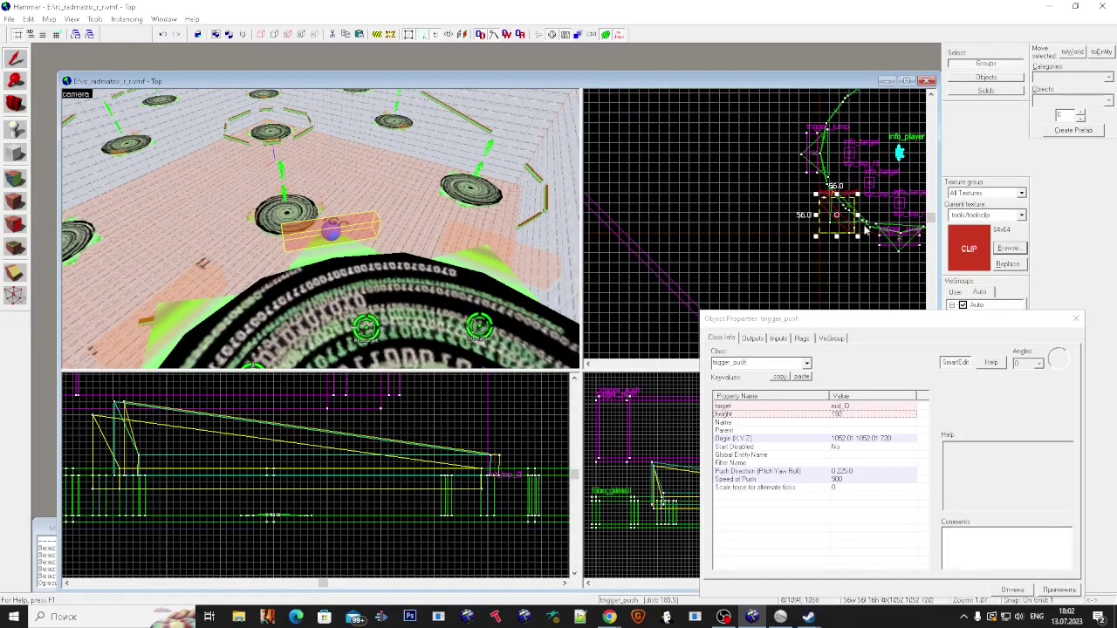
{"action": "scroll", "coordinate": [865, 228], "scroll_direction": "up", "scroll_amount": 2}
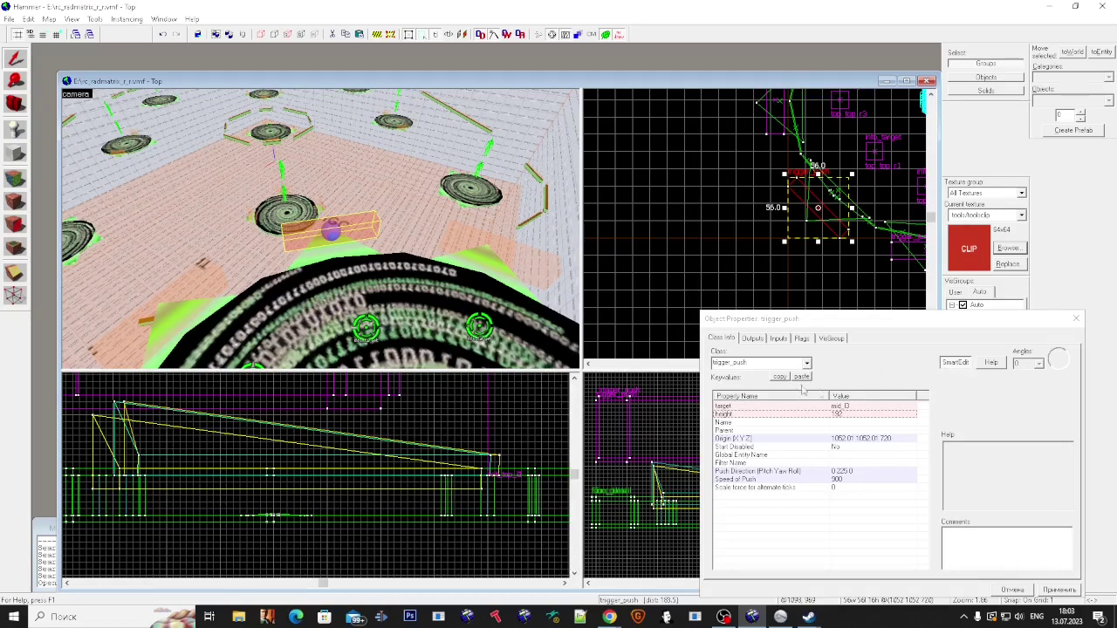
{"action": "left_click", "coordinate": [871, 471]}
{"action": "left_click", "coordinate": [1013, 426]}
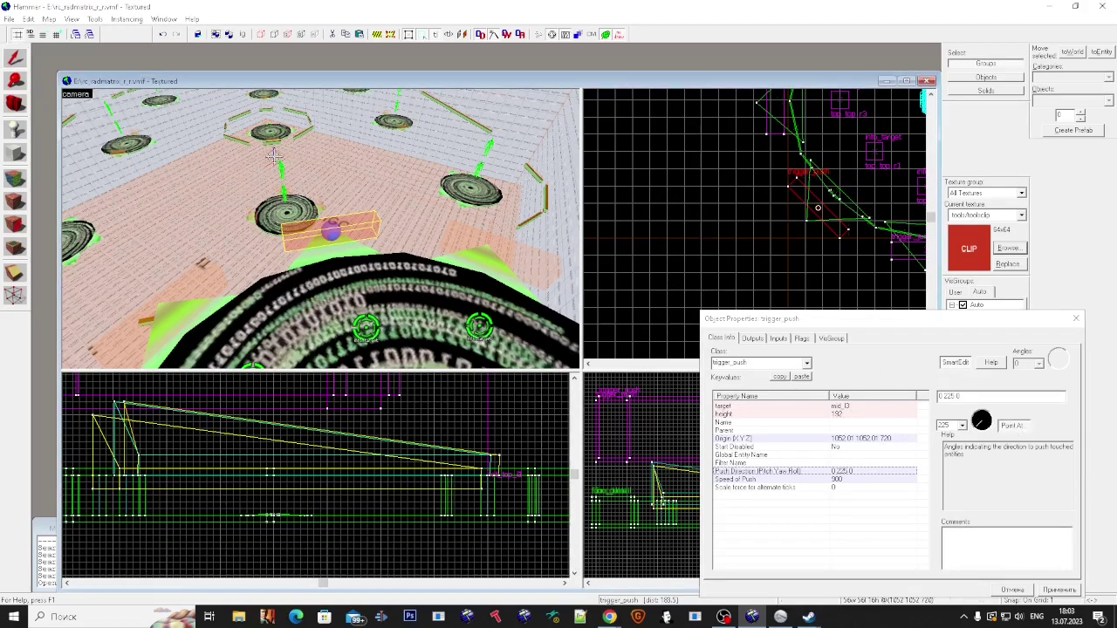
{"action": "left_click", "coordinate": [273, 143]}
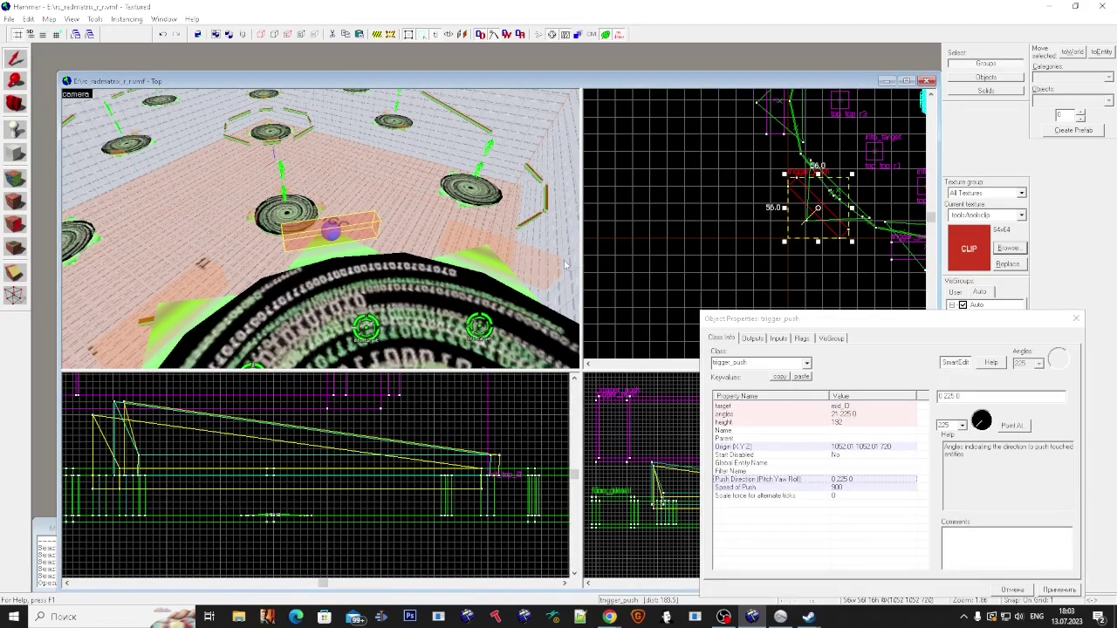
Step: Set the diagonal trigger_push's Speed of Push to 1500 and apply the change
{"action": "scroll", "coordinate": [259, 248], "scroll_direction": "down", "scroll_amount": 3}
{"action": "scroll", "coordinate": [327, 251], "scroll_direction": "up", "scroll_amount": 4}
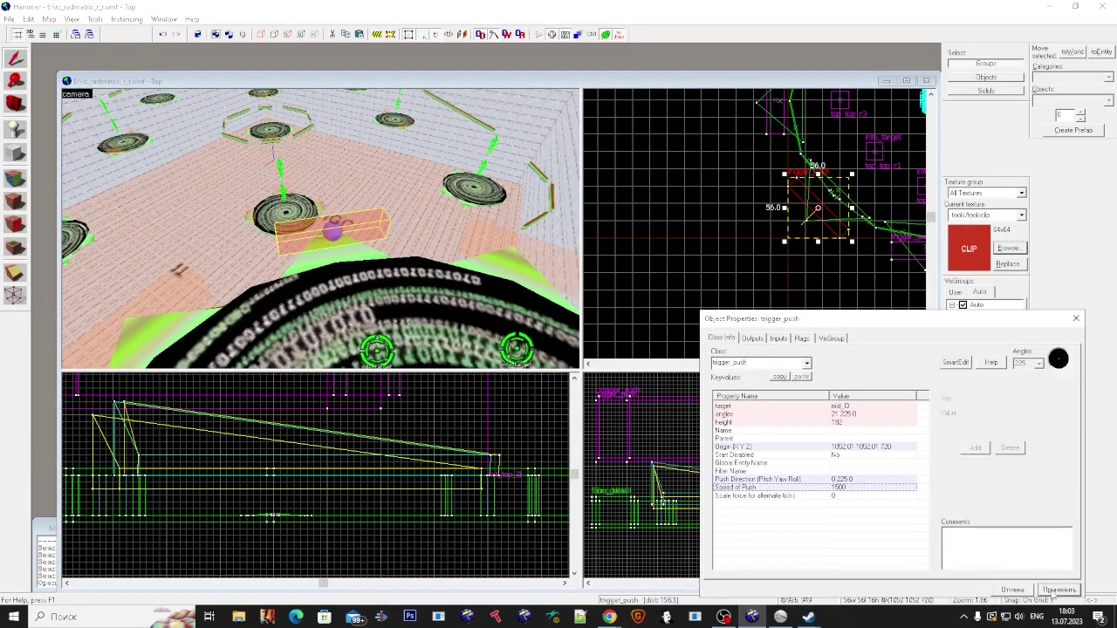
{"action": "scroll", "coordinate": [238, 271], "scroll_direction": "down", "scroll_amount": 4}
{"action": "scroll", "coordinate": [238, 271], "scroll_direction": "up", "scroll_amount": 3}
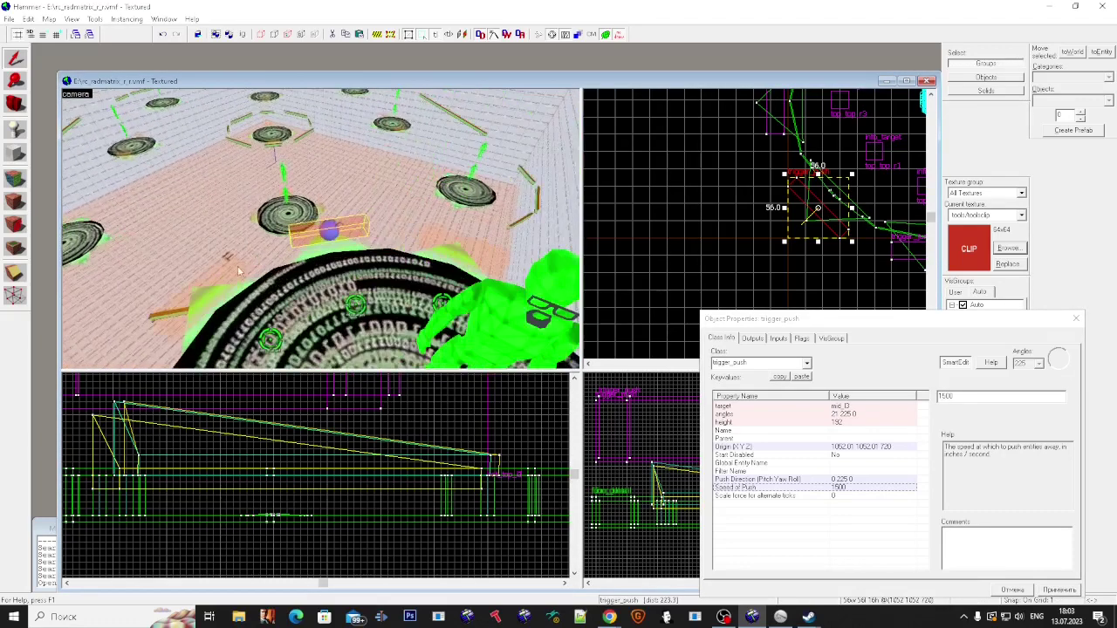
Step: Copy the diagonal trigger_push's keyvalues onto the two adjacent trigger brushes on the same upper disc, applying them to each
{"action": "left_click", "coordinate": [783, 376]}
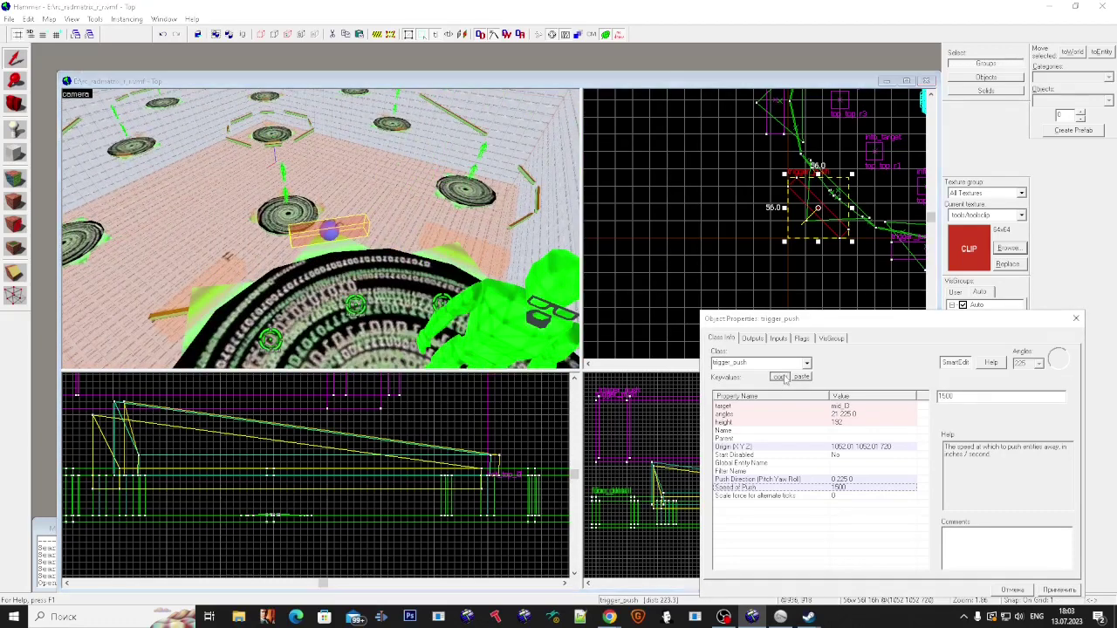
{"action": "key", "text": "a"}
{"action": "left_click", "coordinate": [244, 296]}
{"action": "scroll", "coordinate": [386, 286], "scroll_direction": "down", "scroll_amount": 1}
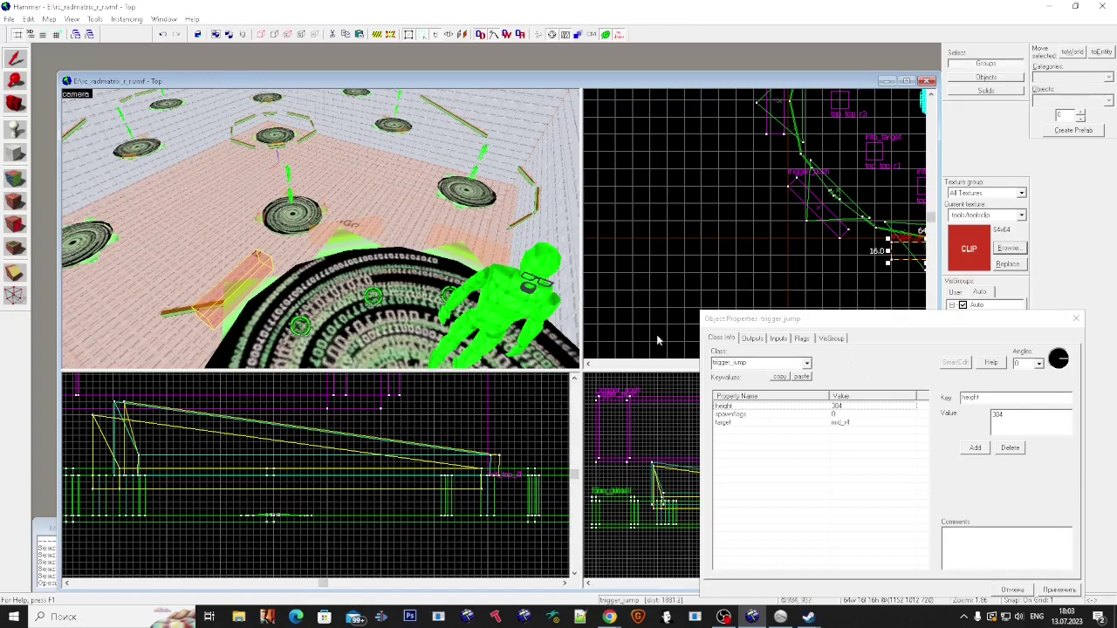
{"action": "left_click", "coordinate": [806, 378]}
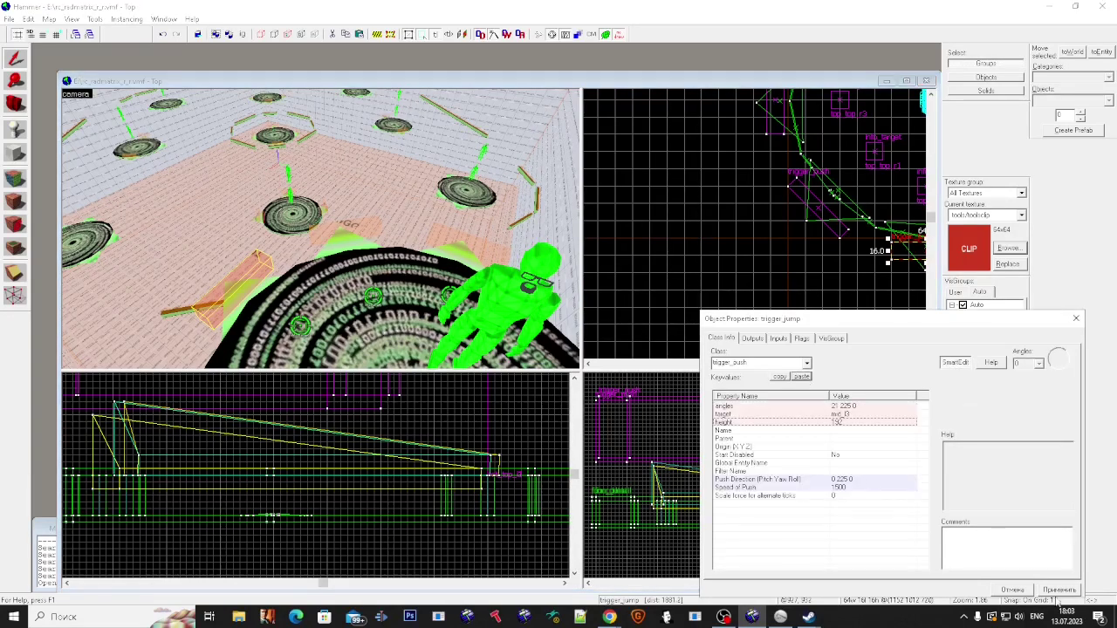
{"action": "left_click", "coordinate": [513, 277]}
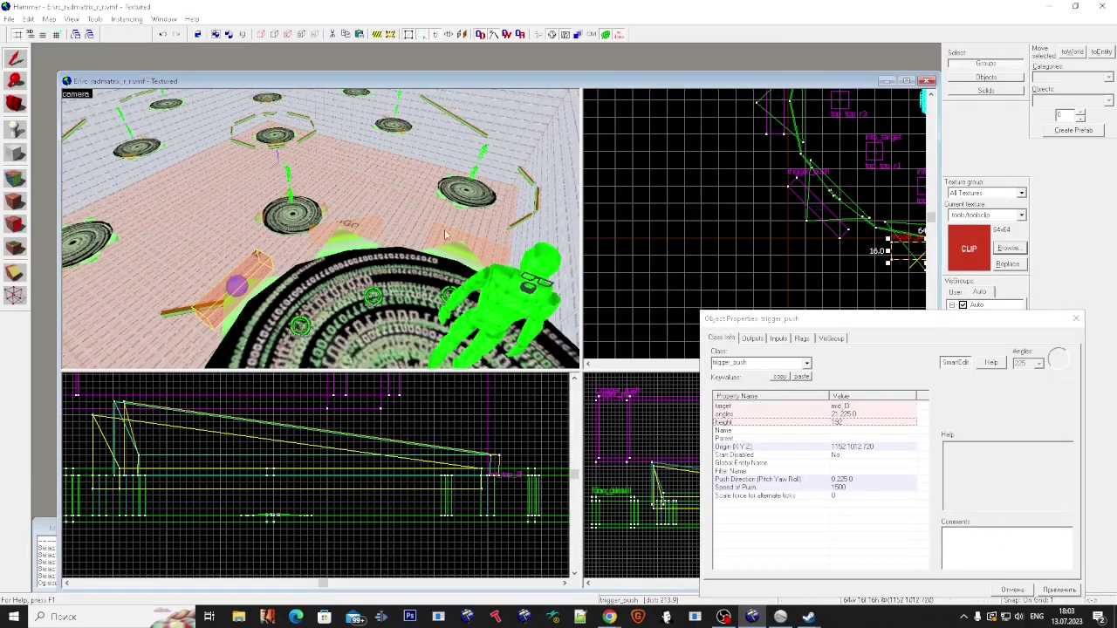
{"action": "left_click", "coordinate": [809, 379]}
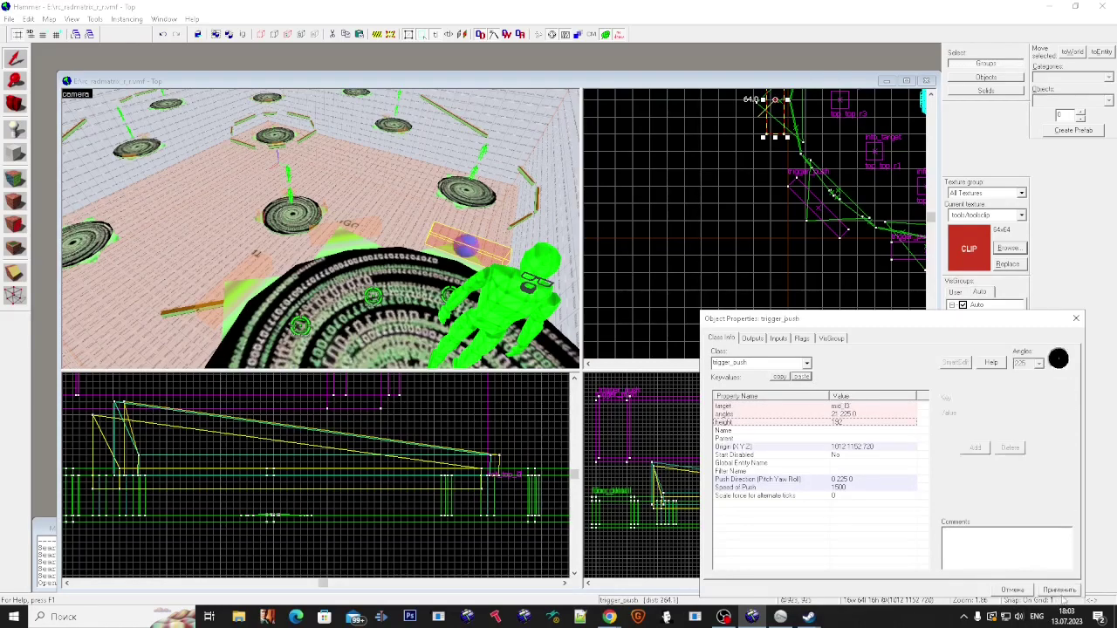
{"action": "key", "text": "z"}
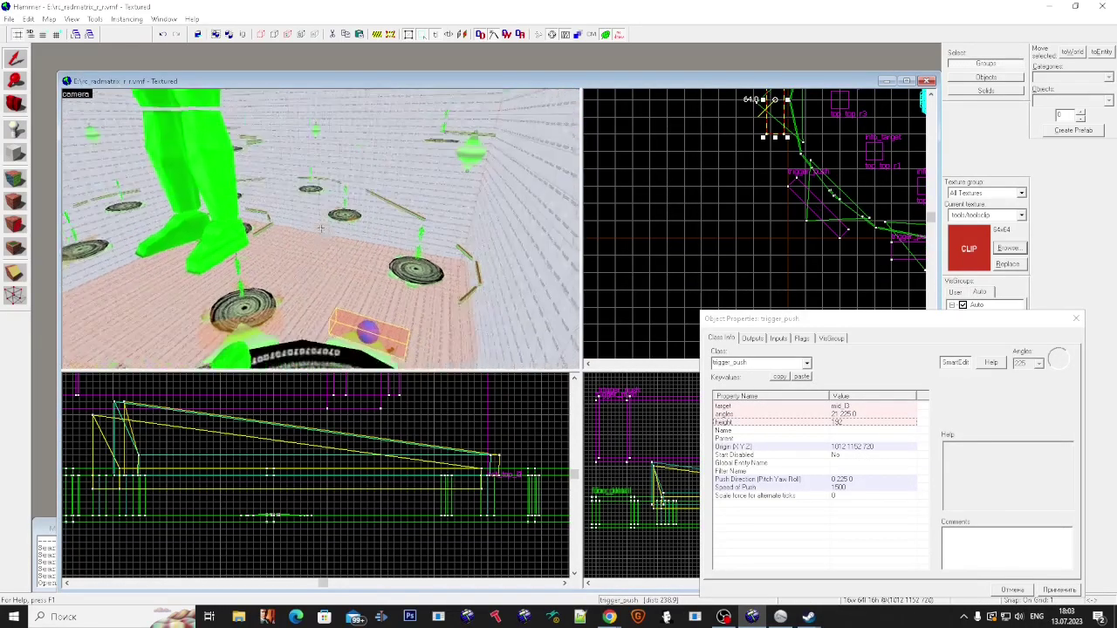
{"action": "key", "text": "super"}
{"action": "key", "text": "super"}
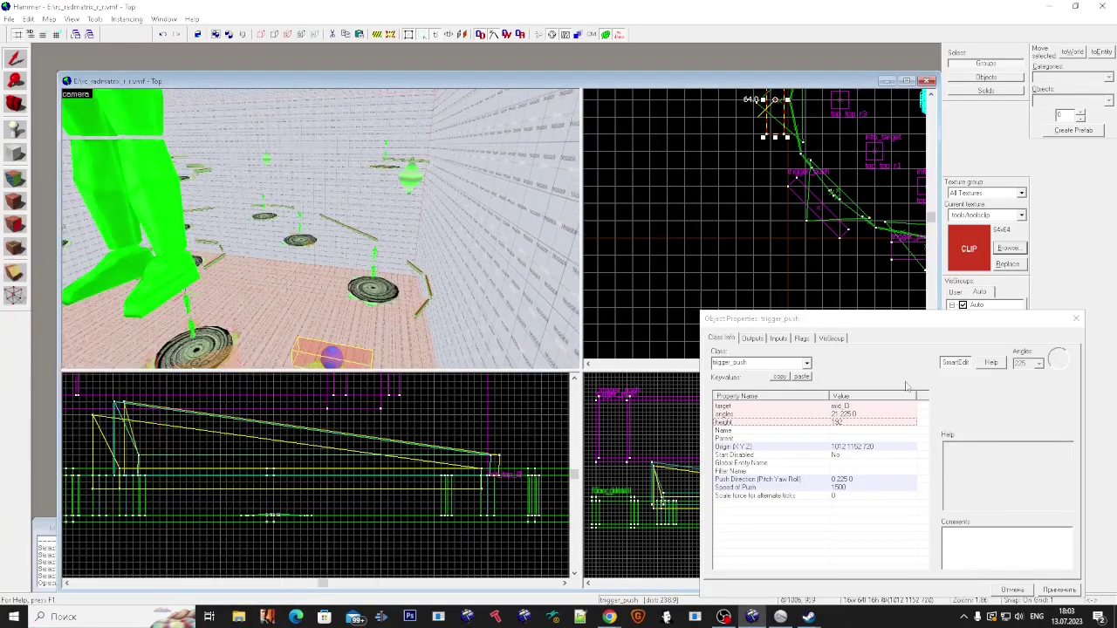
{"action": "left_click", "coordinate": [874, 487]}
{"action": "left_click", "coordinate": [1013, 427]}
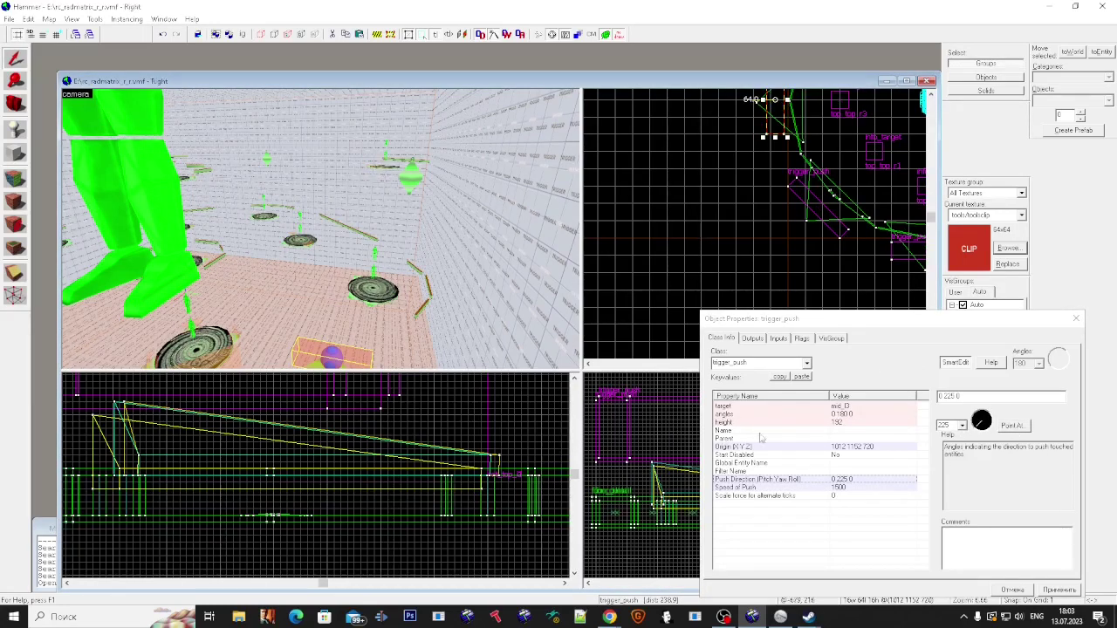
{"action": "left_click", "coordinate": [949, 396]}
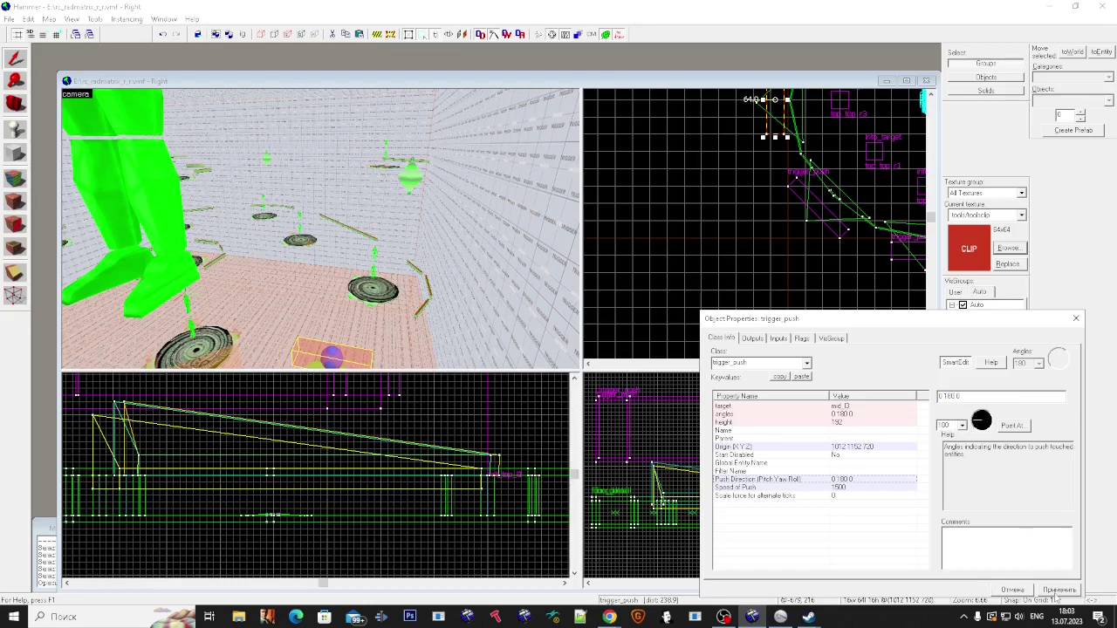
{"action": "scroll", "coordinate": [747, 183], "scroll_direction": "down", "scroll_amount": 6}
{"action": "scroll", "coordinate": [767, 158], "scroll_direction": "up", "scroll_amount": 9}
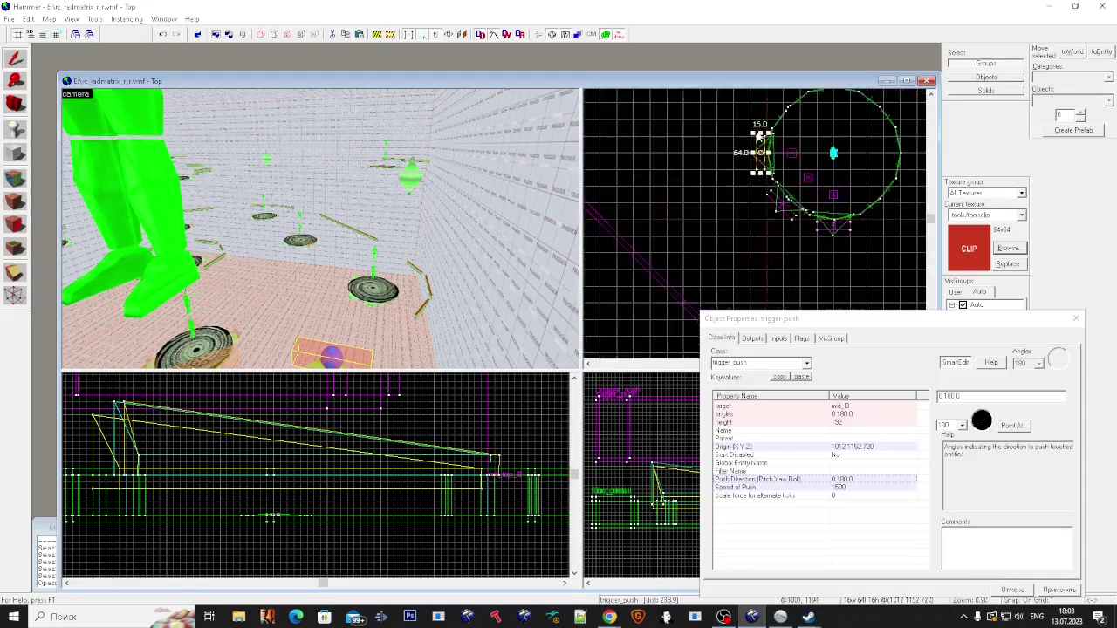
{"action": "scroll", "coordinate": [751, 156], "scroll_direction": "down", "scroll_amount": 5}
{"action": "key", "text": "z"}
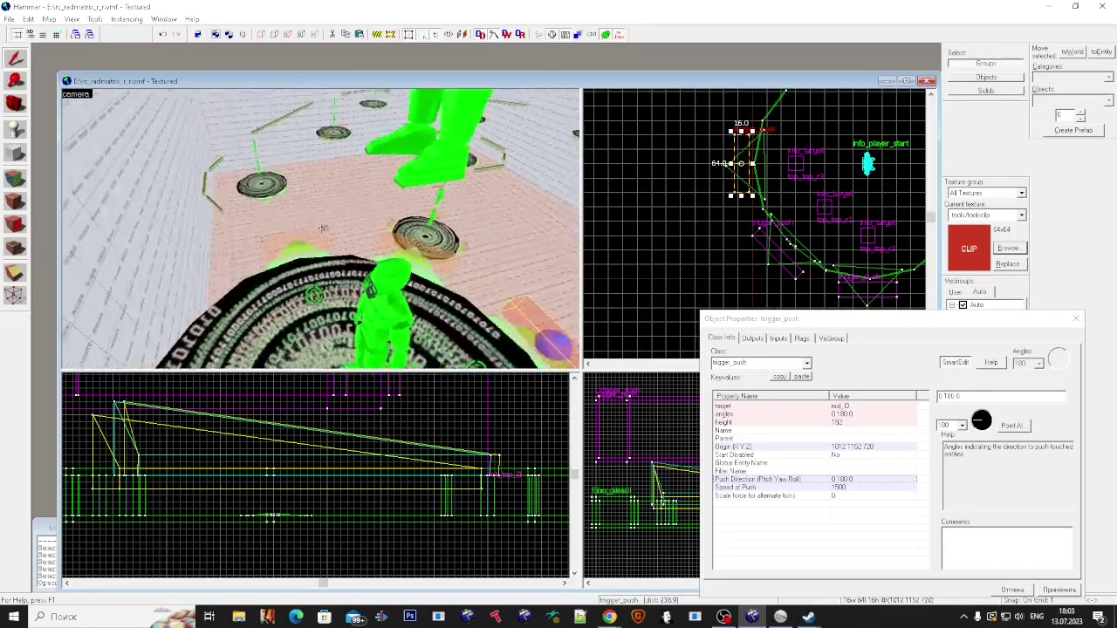
{"action": "key", "text": "super"}
{"action": "left_click", "coordinate": [398, 248]}
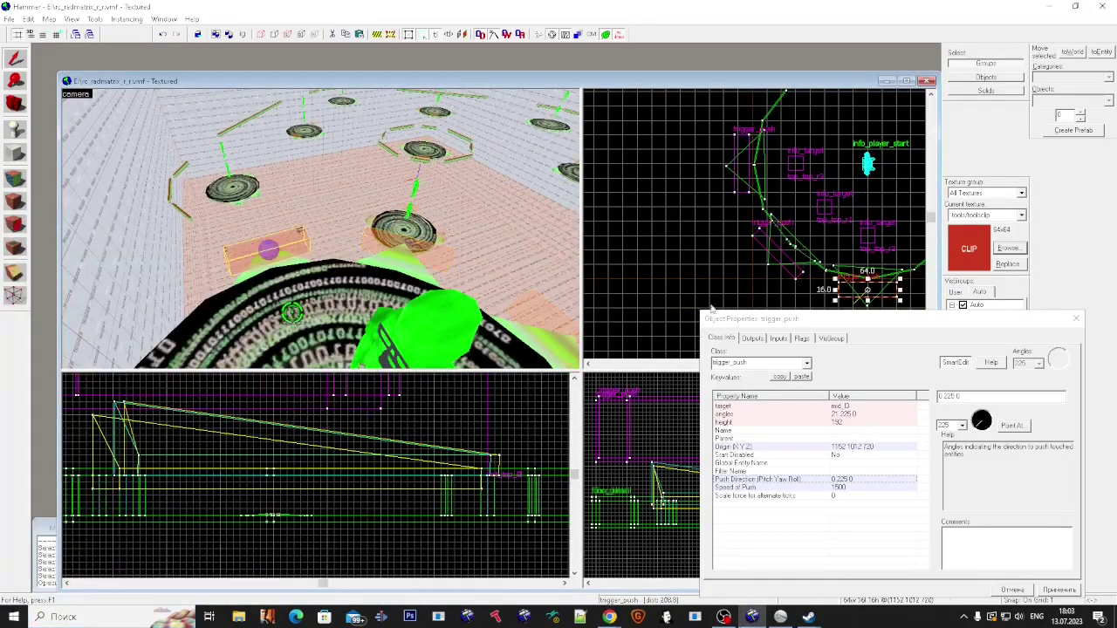
{"action": "left_click", "coordinate": [866, 415]}
{"action": "left_click", "coordinate": [960, 363]}
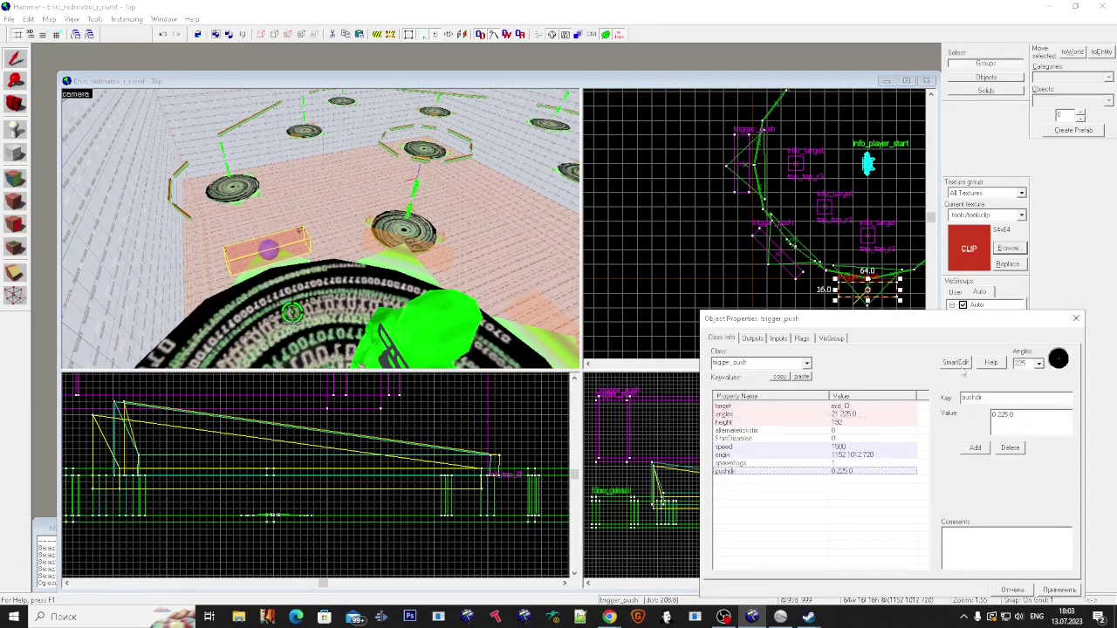
{"action": "left_click", "coordinate": [955, 363]}
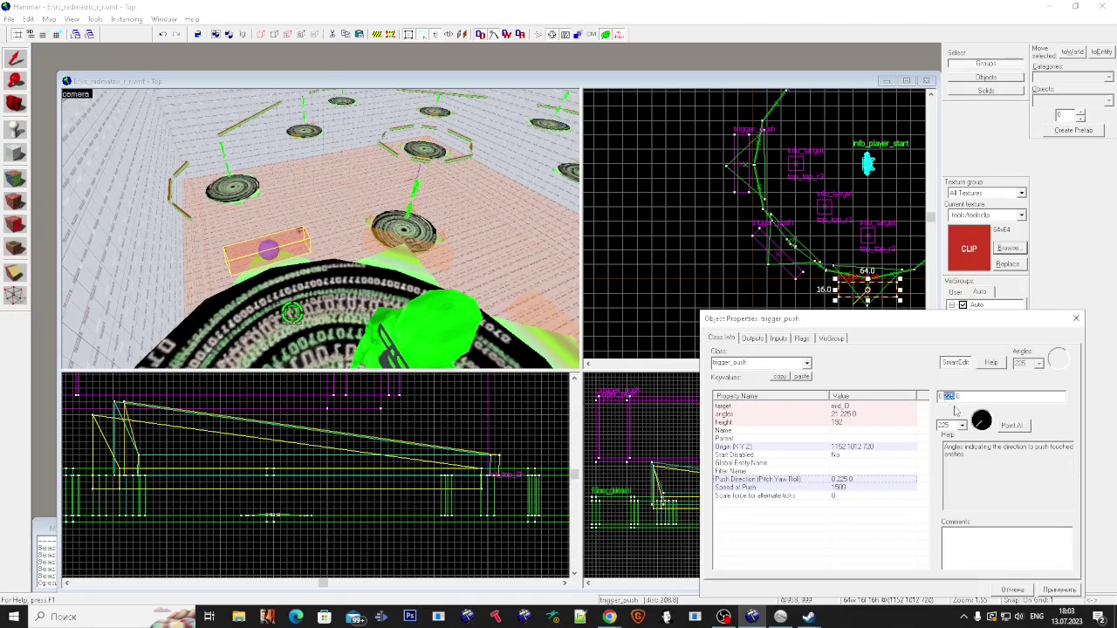
{"action": "left_click", "coordinate": [1060, 590]}
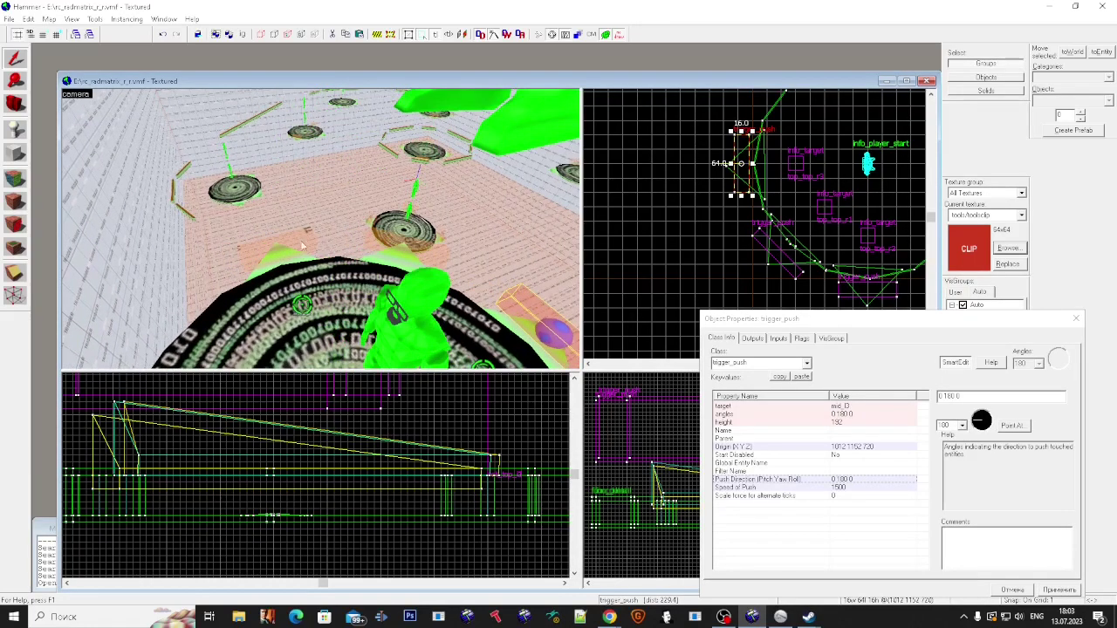
{"action": "key", "text": "ctrl+z"}
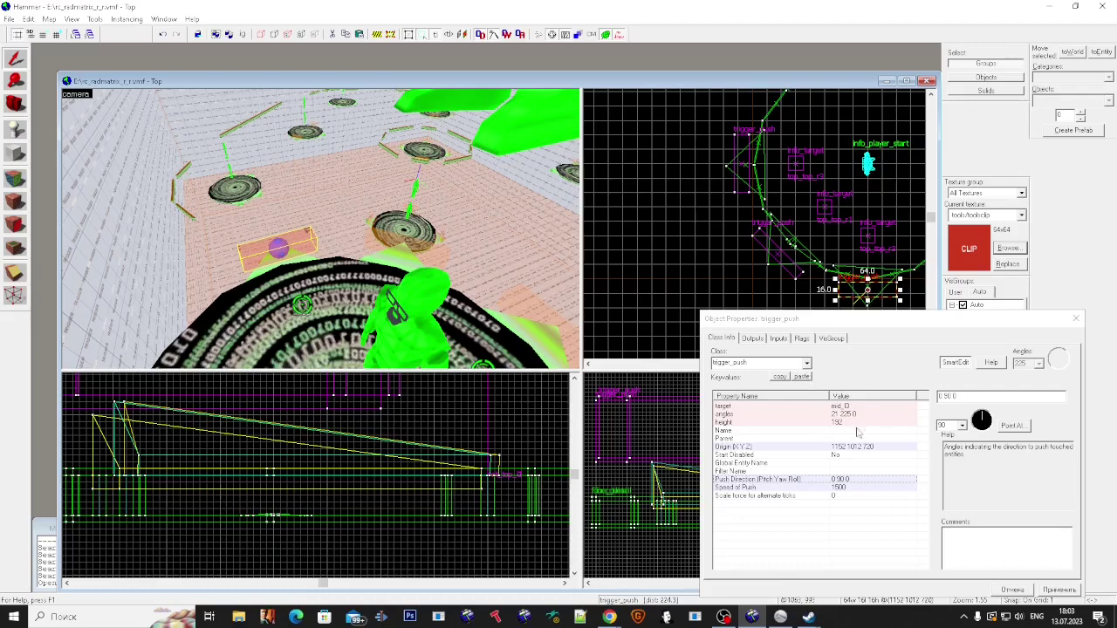
{"action": "left_click", "coordinate": [860, 417]}
{"action": "left_click", "coordinate": [825, 480]}
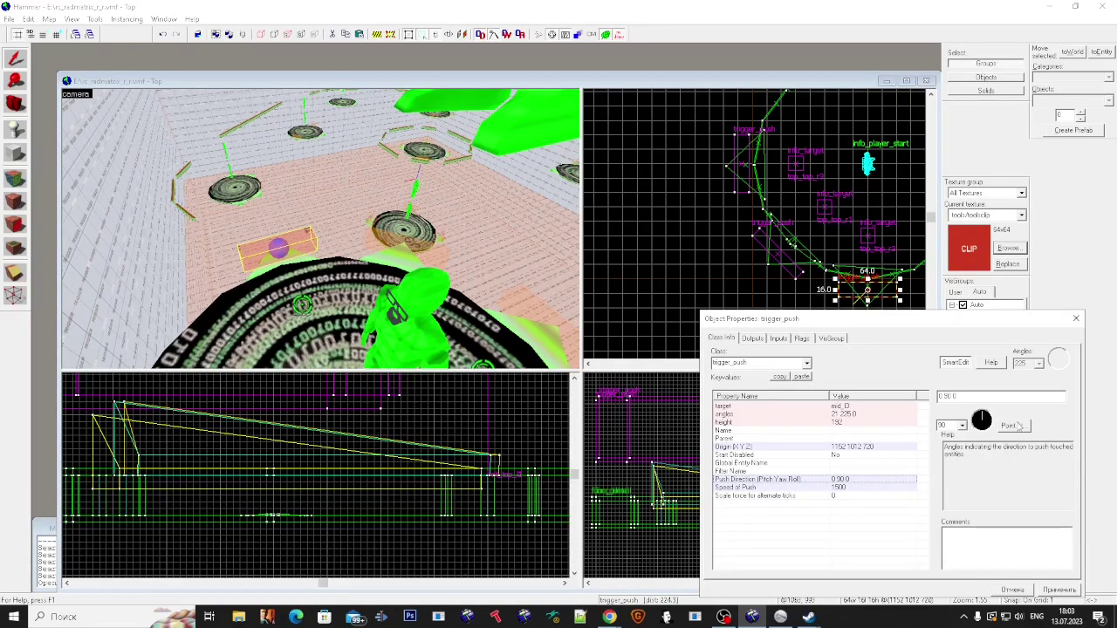
{"action": "left_click", "coordinate": [1011, 424]}
{"action": "left_click", "coordinate": [237, 189]}
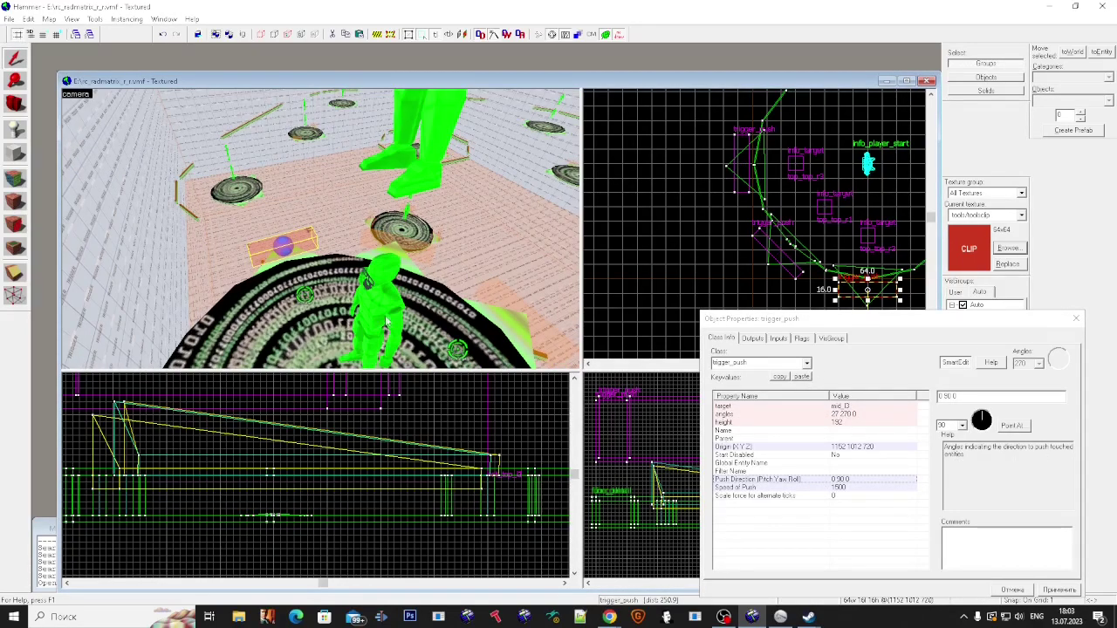
{"action": "scroll", "coordinate": [385, 321], "scroll_direction": "up", "scroll_amount": 2}
{"action": "left_click", "coordinate": [943, 398]}
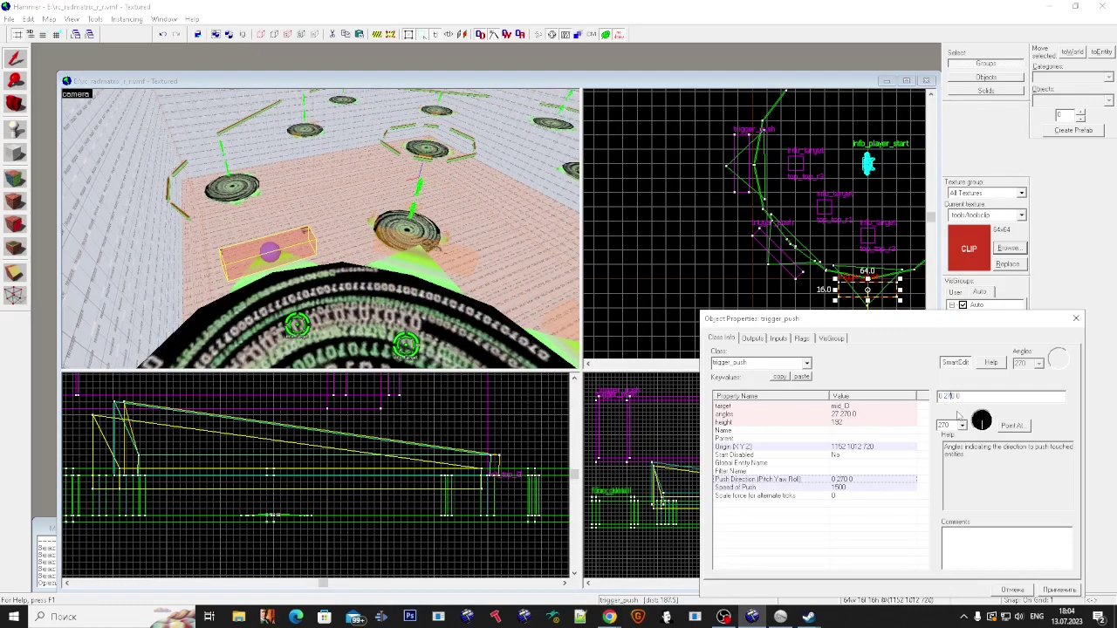
{"action": "left_click", "coordinate": [1053, 594]}
{"action": "scroll", "coordinate": [327, 298], "scroll_direction": "up", "scroll_amount": 2}
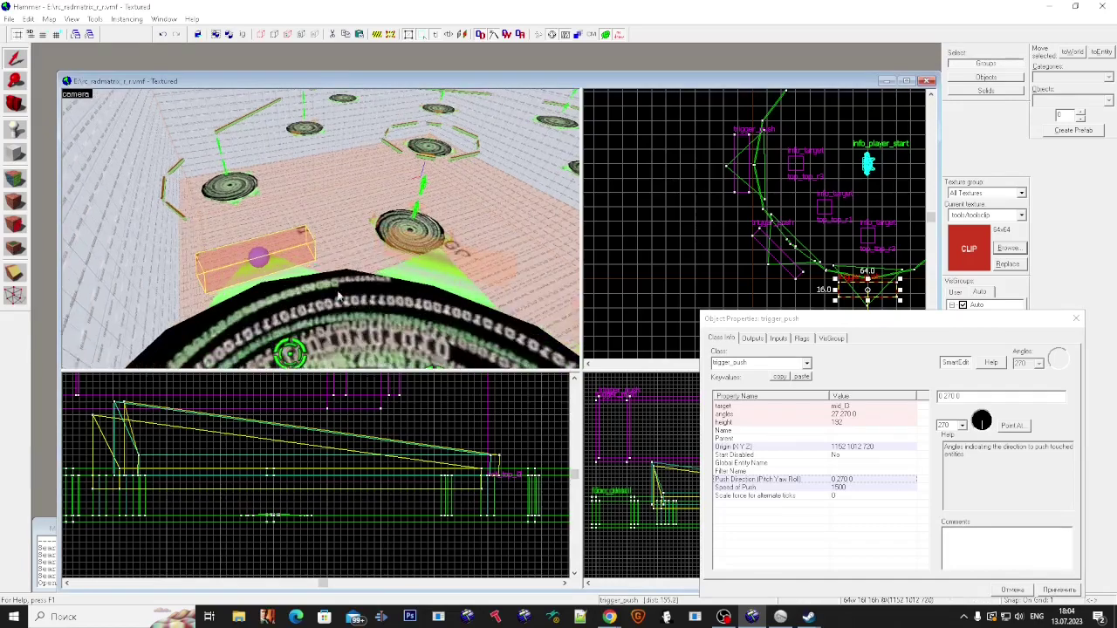
{"action": "left_click", "coordinate": [326, 297]}
{"action": "key", "text": "Escape"}
{"action": "key", "text": "s"}
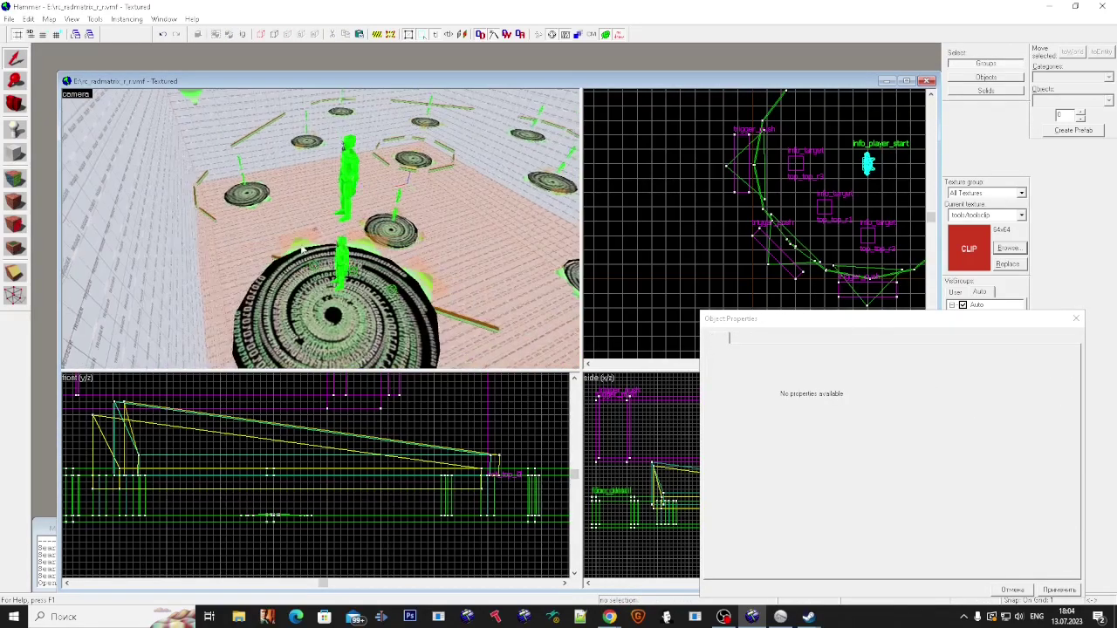
{"action": "key", "text": "a"}
{"action": "left_click", "coordinate": [322, 244]}
{"action": "key", "text": "z"}
{"action": "key", "text": "w"}
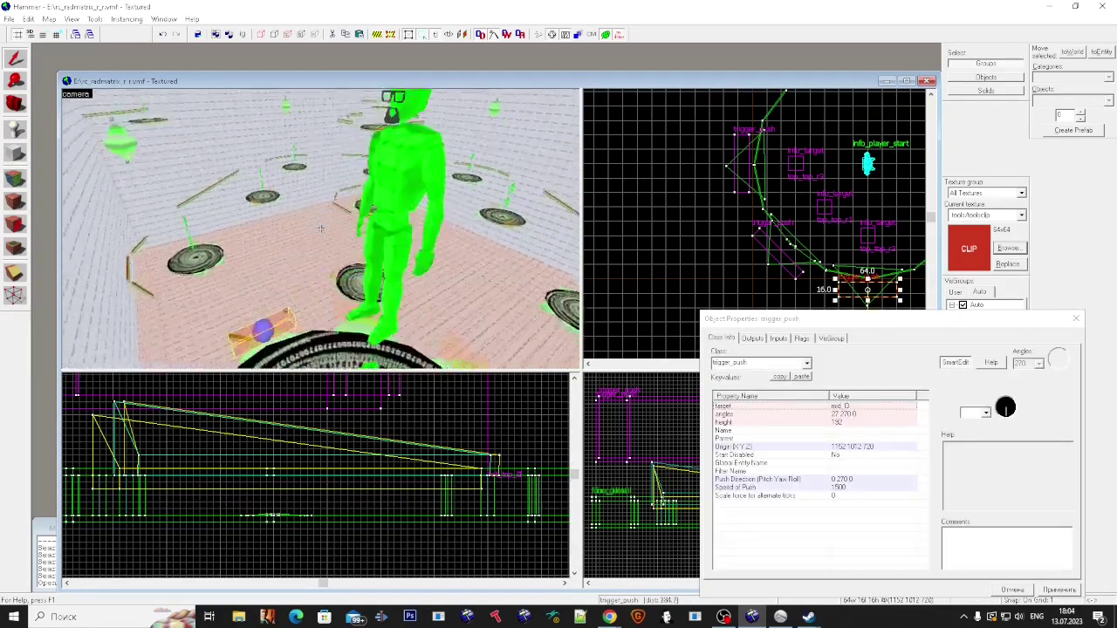
{"action": "key", "text": "super"}
{"action": "left_click", "coordinate": [801, 338]}
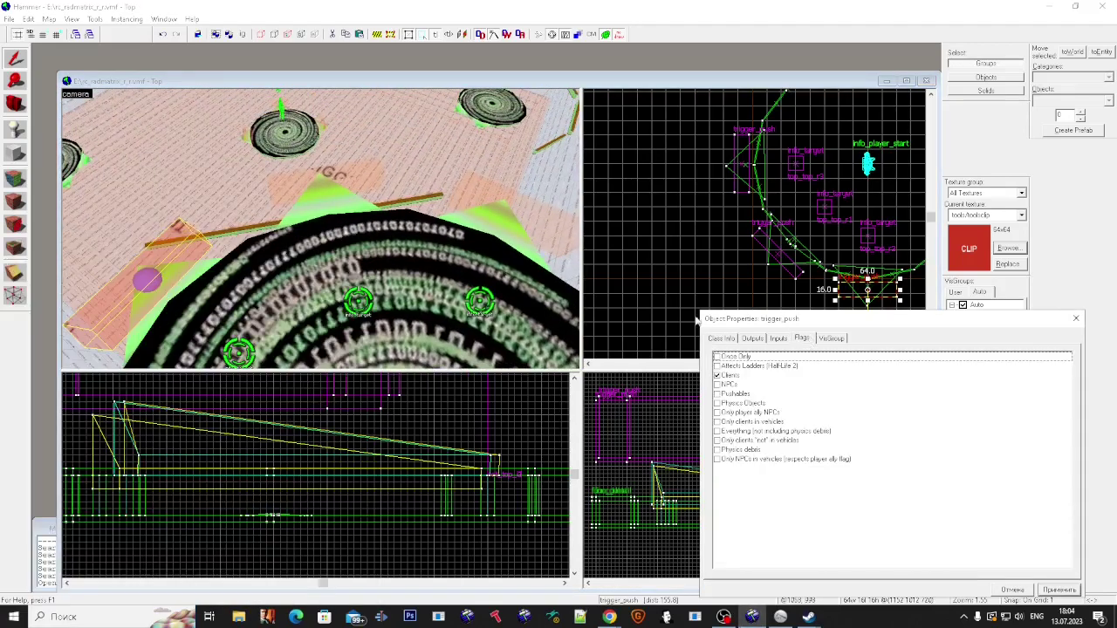
{"action": "key", "text": "s"}
Step: Select all three trigger_push brushes on the corner upper disc together
{"action": "left_click", "coordinate": [319, 191]}
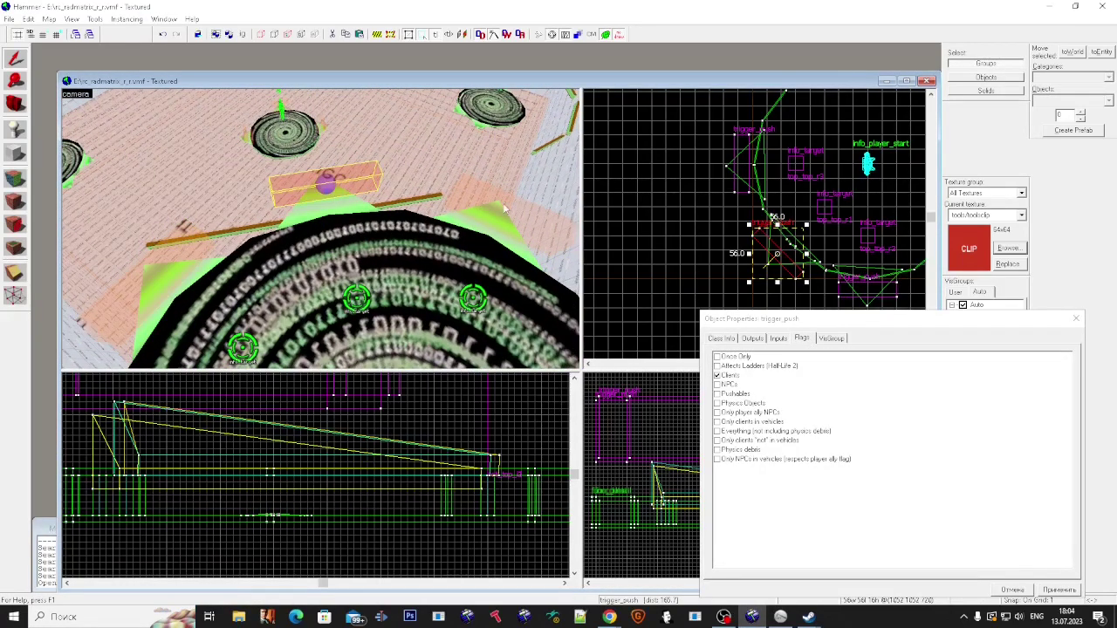
{"action": "left_click", "coordinate": [504, 207], "text": "ctrl"}
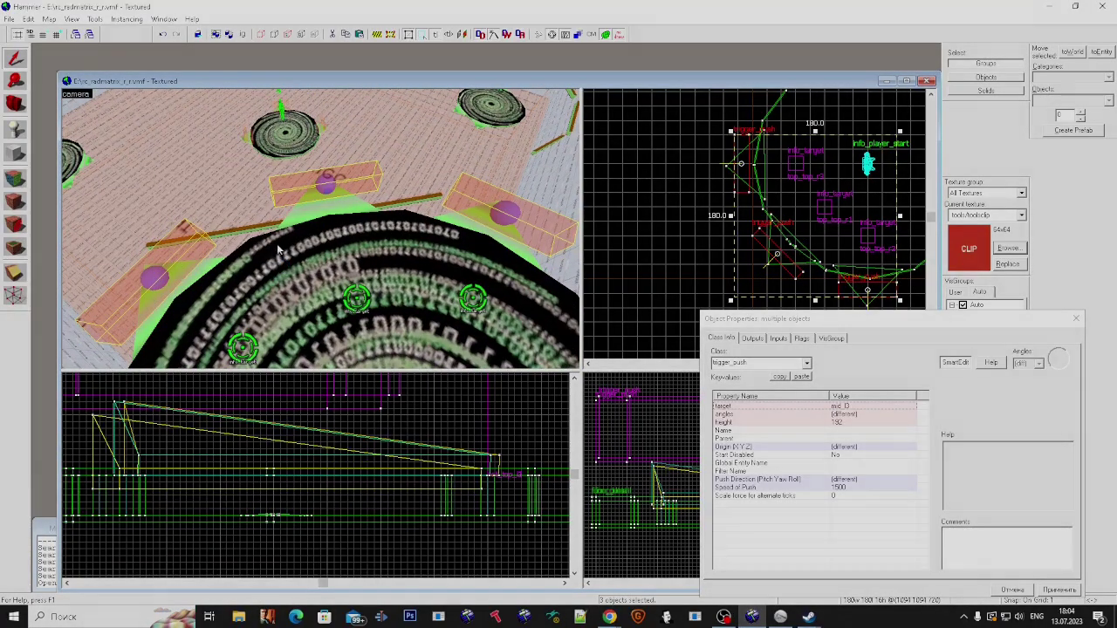
{"action": "key", "text": "z"}
{"action": "key", "text": "s"}
{"action": "key", "text": "s"}
{"action": "key", "text": "w"}
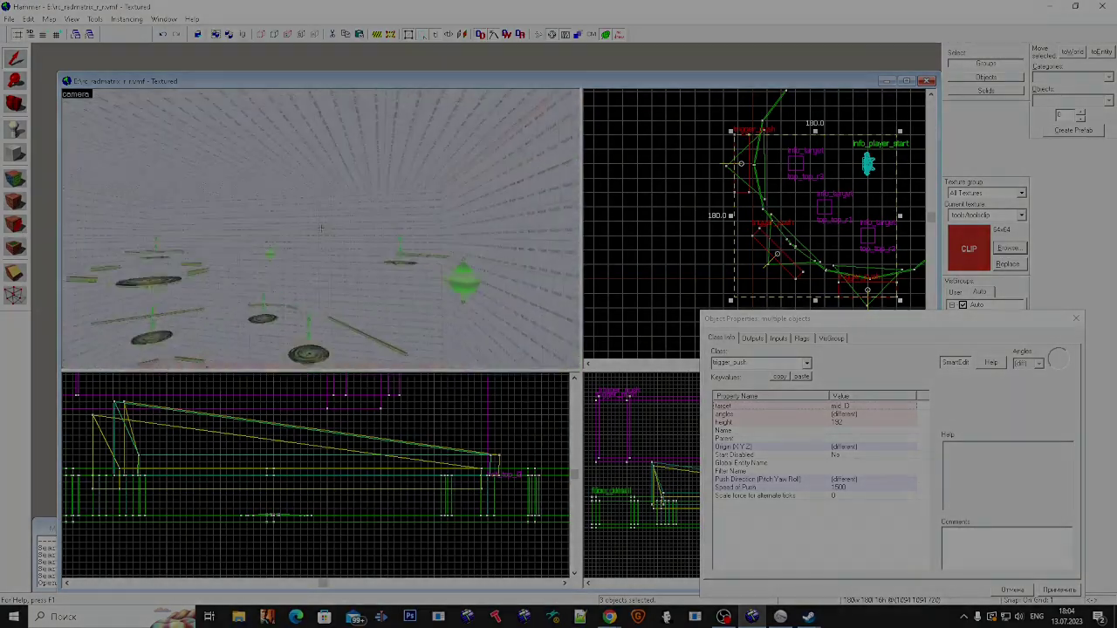
{"action": "key", "text": "w"}
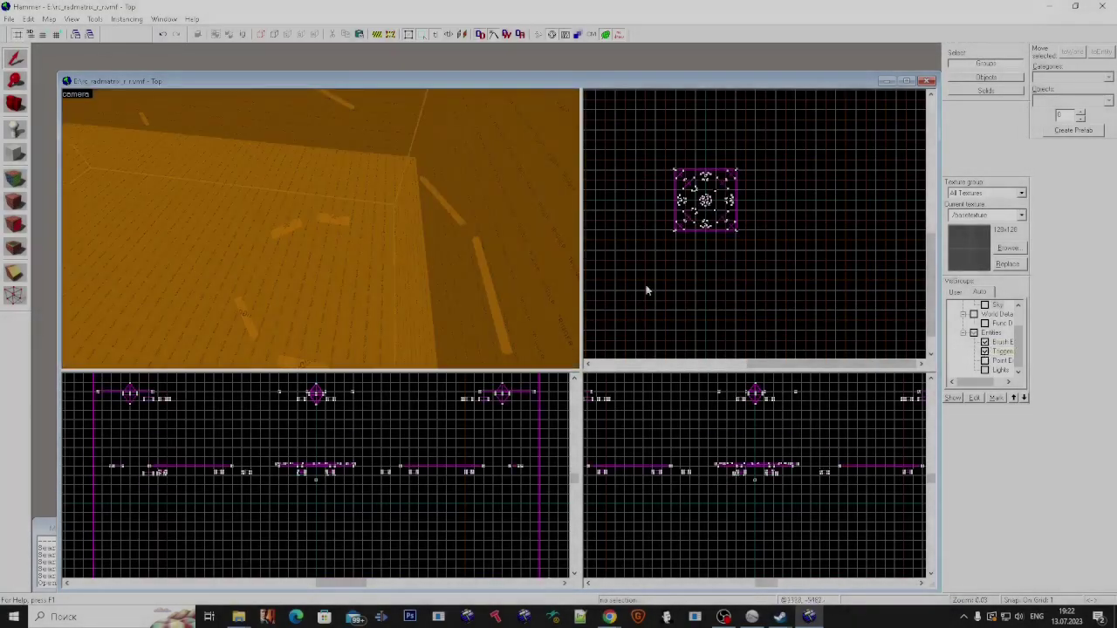
Step: Box-select all visible brush entities and triggers across the whole map in the top view
{"action": "left_click", "coordinate": [465, 172]}
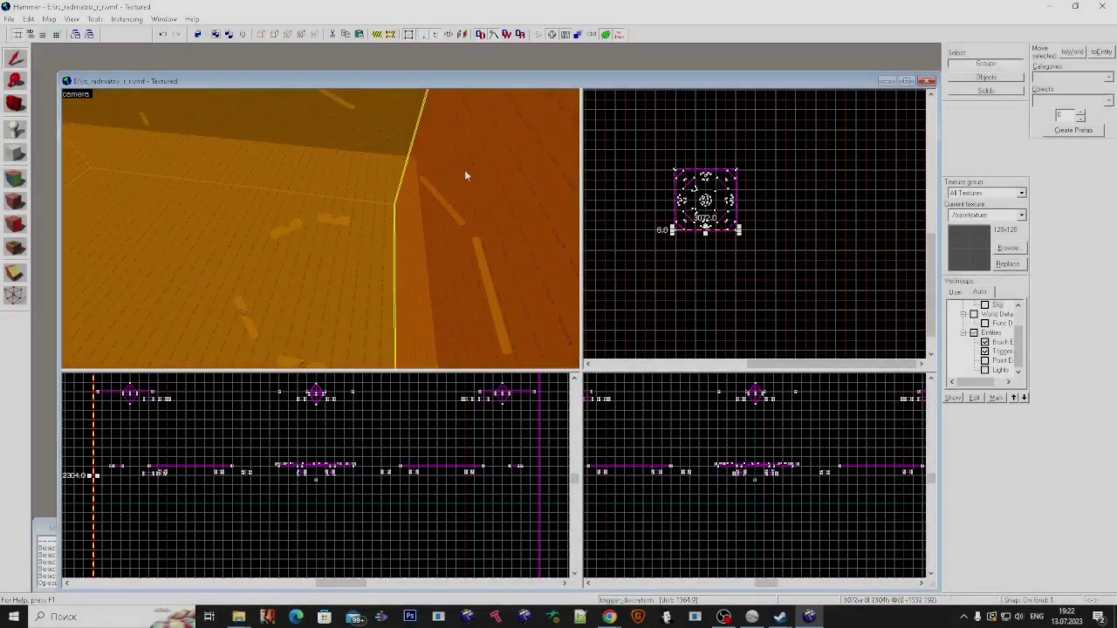
{"action": "left_click_drag", "start_coordinate": [635, 146], "coordinate": [798, 275]}
{"action": "key", "text": "z"}
{"action": "key", "text": "w"}
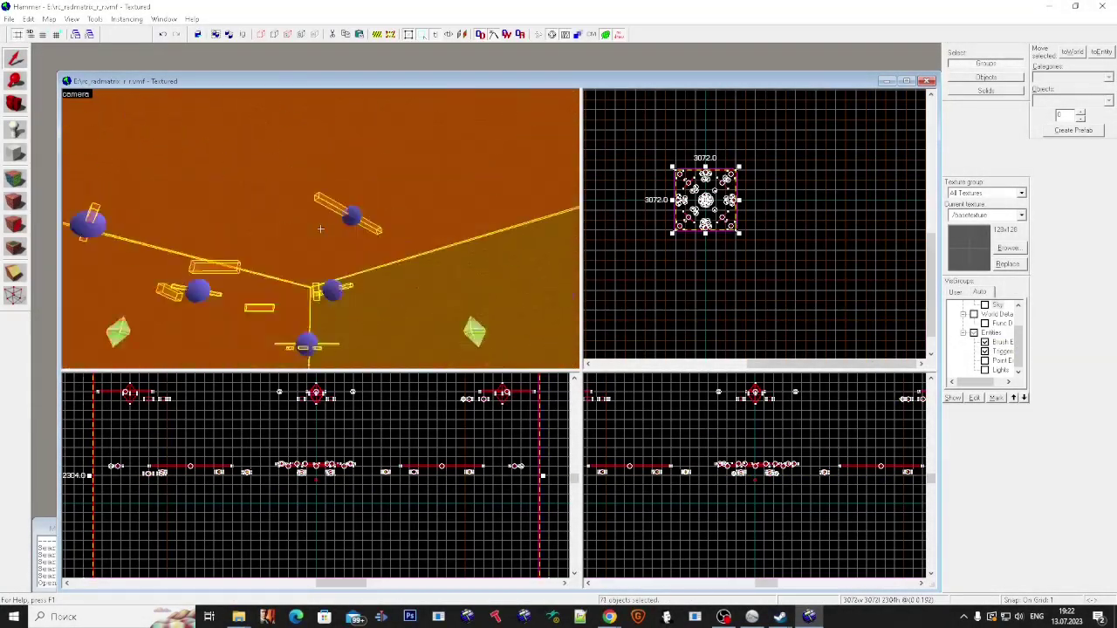
Step: Remove the large outer wall and floor trigger brushes from the selection
{"action": "left_click", "coordinate": [320, 228], "text": "ctrl"}
{"action": "left_click", "coordinate": [321, 228], "text": "ctrl"}
{"action": "left_click", "coordinate": [320, 228], "text": "ctrl"}
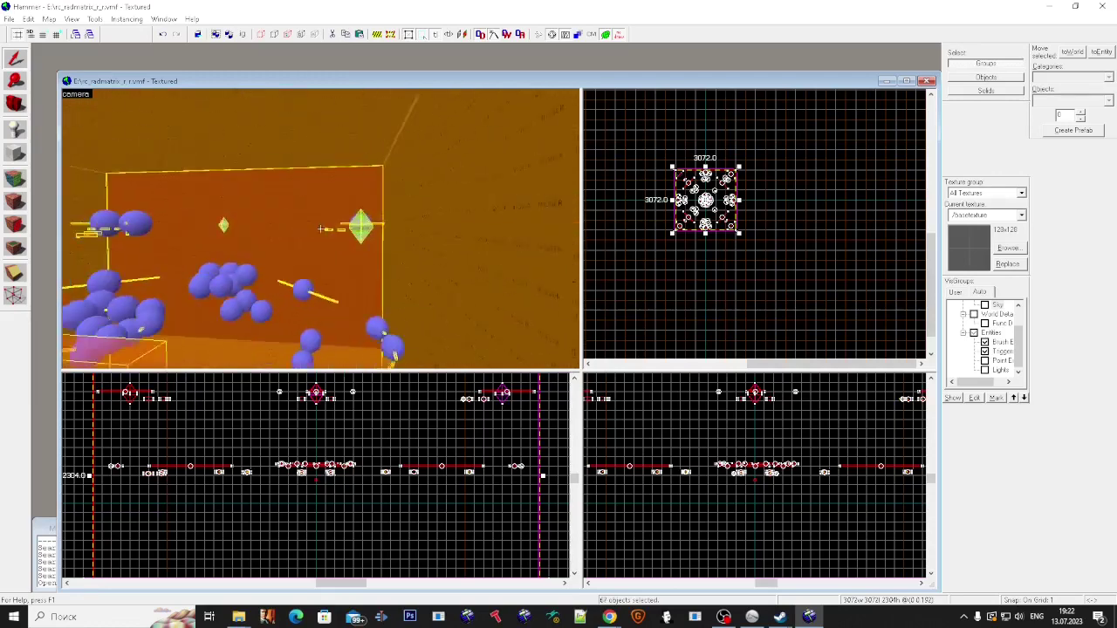
{"action": "left_click", "coordinate": [320, 228], "text": "ctrl"}
{"action": "left_click", "coordinate": [320, 229], "text": "ctrl"}
{"action": "left_click", "coordinate": [320, 229], "text": "ctrl"}
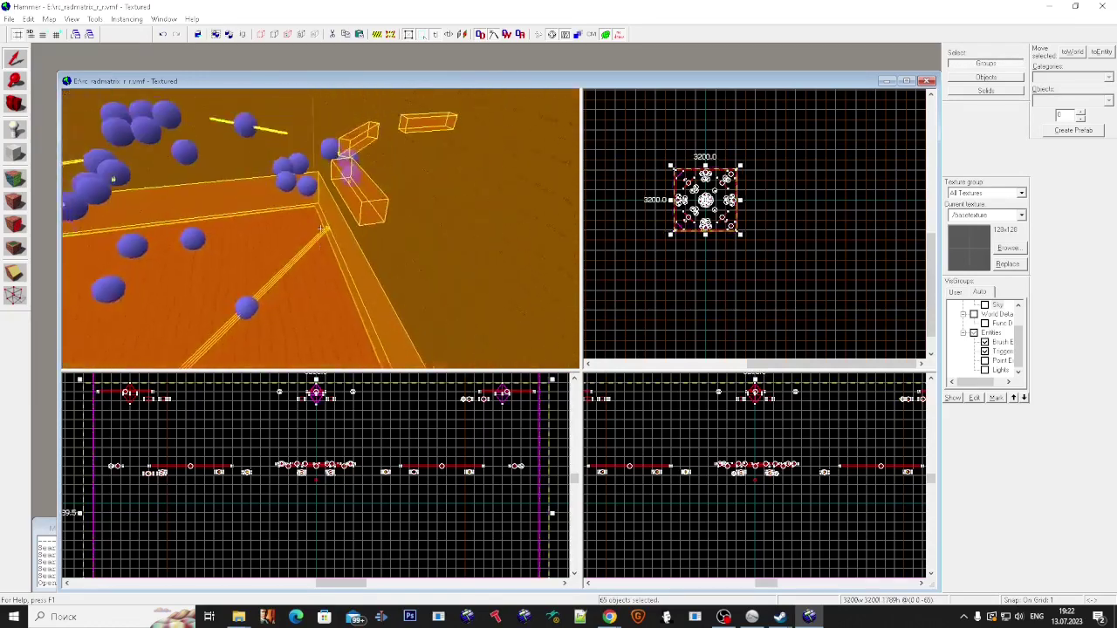
{"action": "key", "text": "w"}
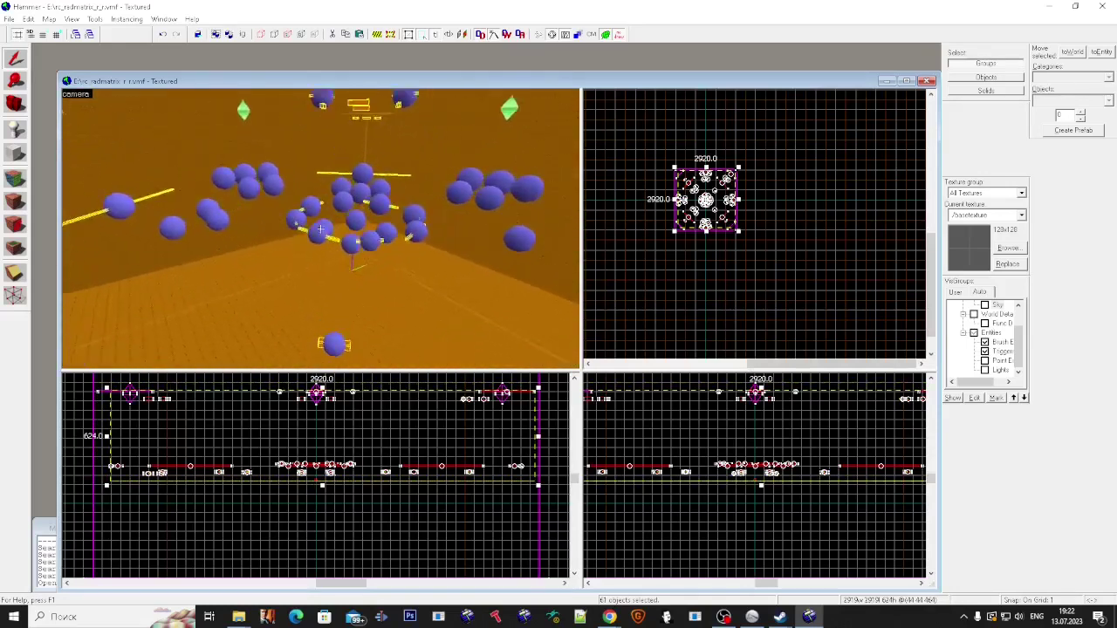
Step: Deselect one more unwanted brush and open the object properties for the remaining selection
{"action": "key", "text": "super"}
{"action": "left_click", "coordinate": [241, 175], "text": "ctrl"}
{"action": "key", "text": "alt+Return"}
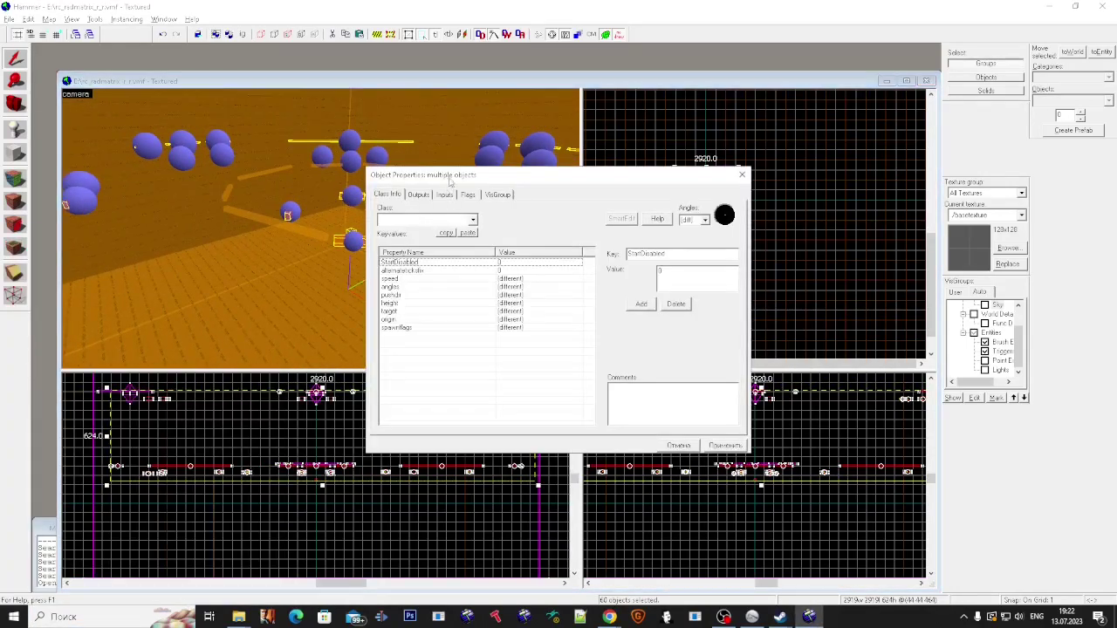
{"action": "left_click_drag", "start_coordinate": [450, 178], "coordinate": [751, 229]}
Step: Deselect the long brushes around the discs and the other unwanted brushes, keeping only the short trigger brushes at the disc edges
{"action": "key", "text": "z"}
{"action": "key", "text": "w"}
{"action": "left_click", "coordinate": [320, 228], "text": "ctrl"}
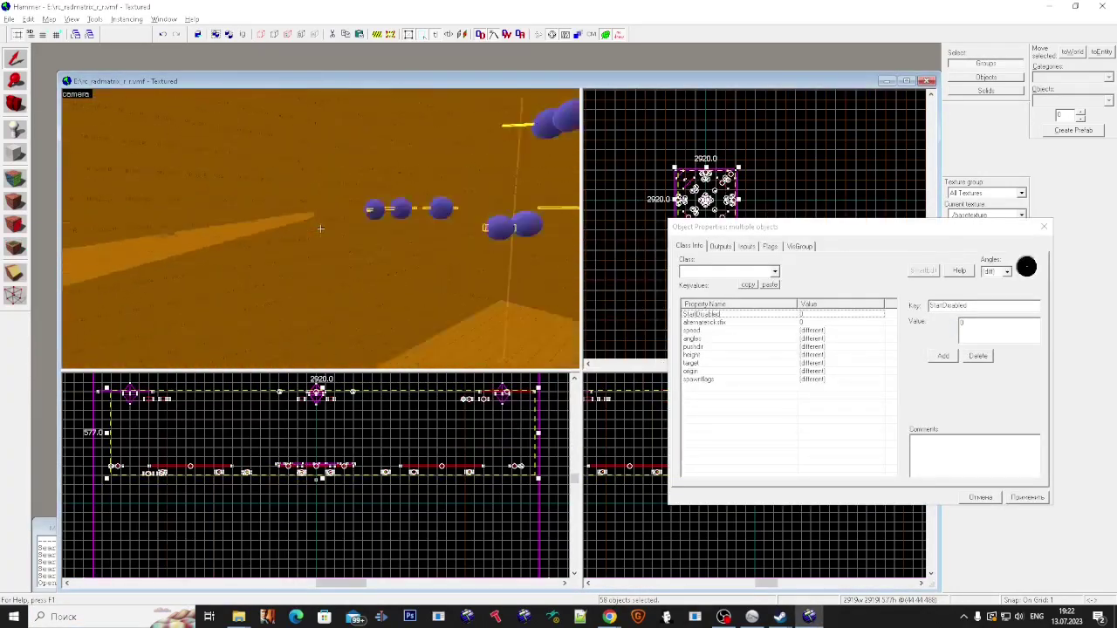
{"action": "key", "text": "w"}
{"action": "left_click", "coordinate": [320, 229], "text": "ctrl"}
{"action": "left_click", "coordinate": [321, 229], "text": "ctrl"}
{"action": "left_click", "coordinate": [320, 228], "text": "ctrl"}
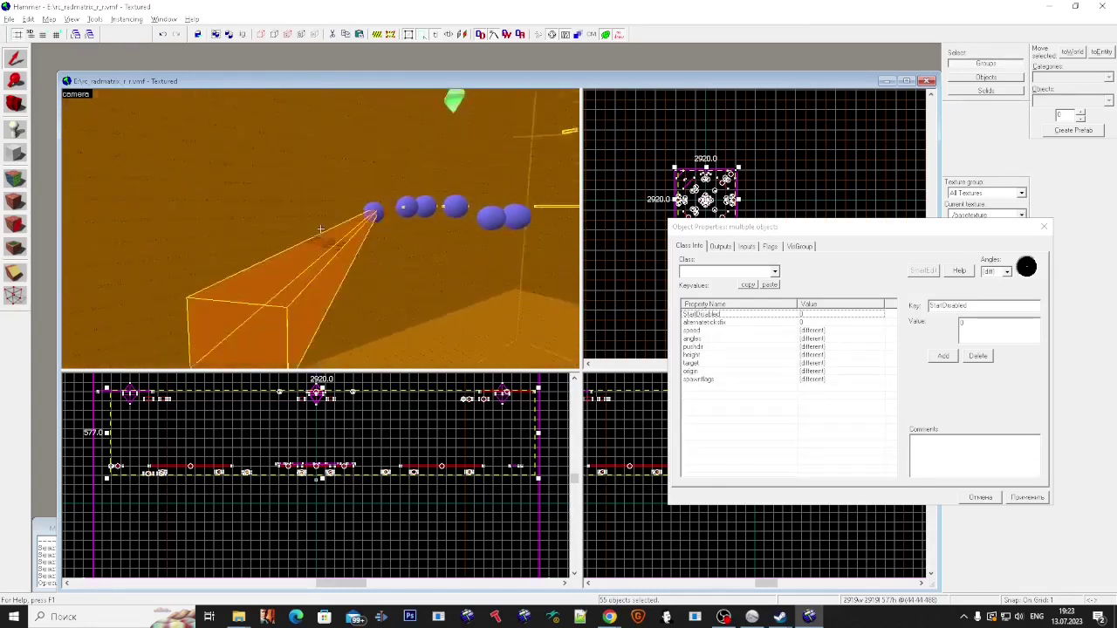
{"action": "key", "text": "w"}
{"action": "left_click", "coordinate": [321, 228], "text": "ctrl"}
{"action": "left_click", "coordinate": [320, 228], "text": "ctrl"}
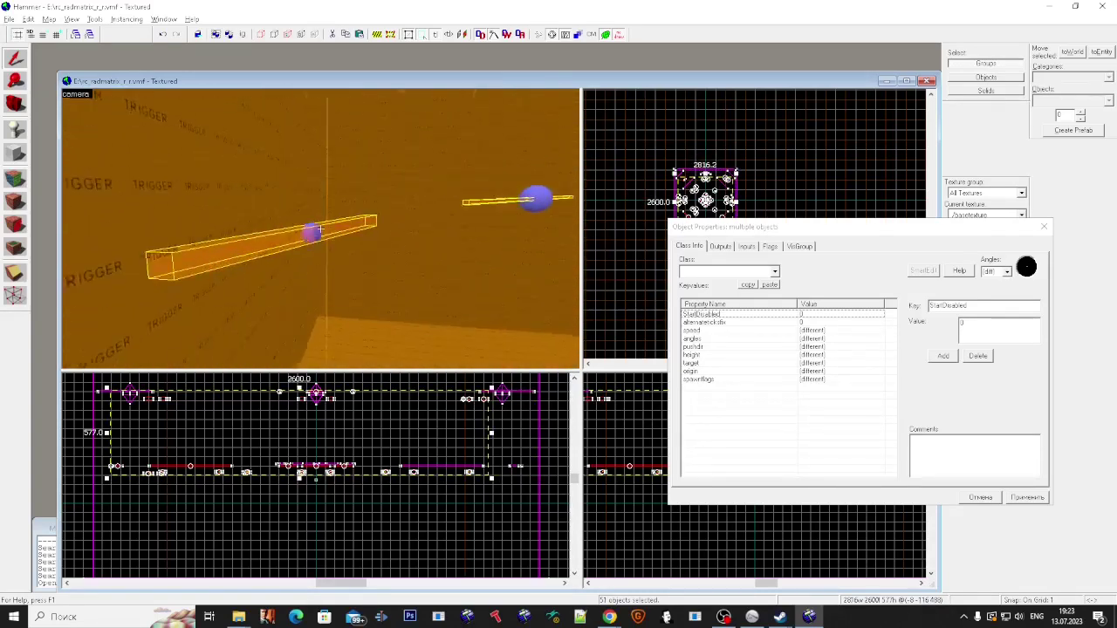
{"action": "left_click", "coordinate": [320, 229], "text": "ctrl"}
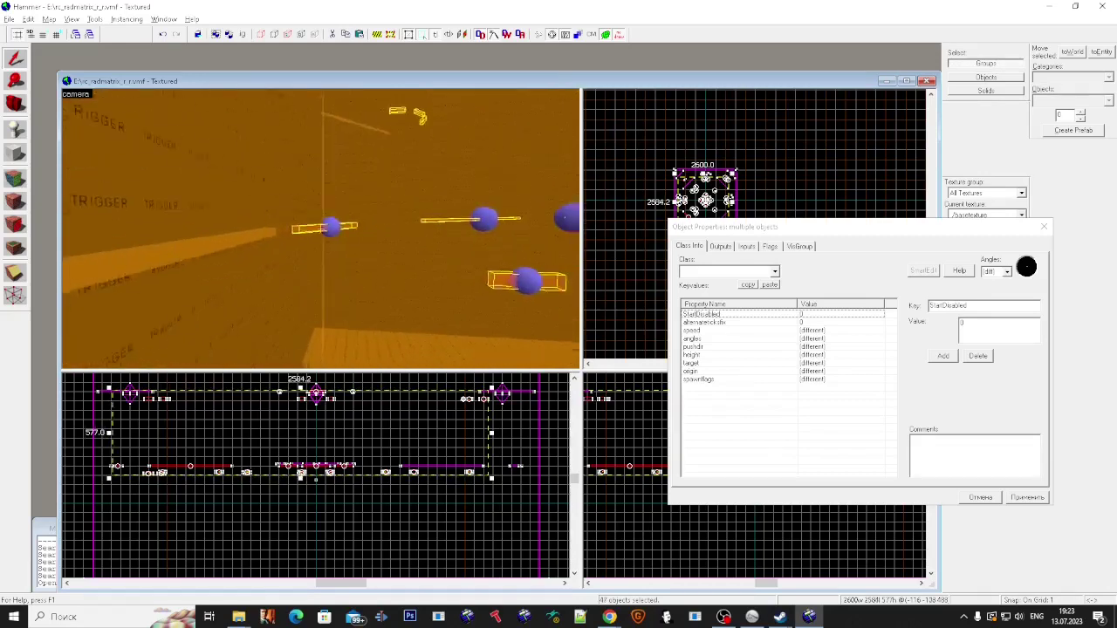
{"action": "left_click", "coordinate": [321, 229], "text": "ctrl"}
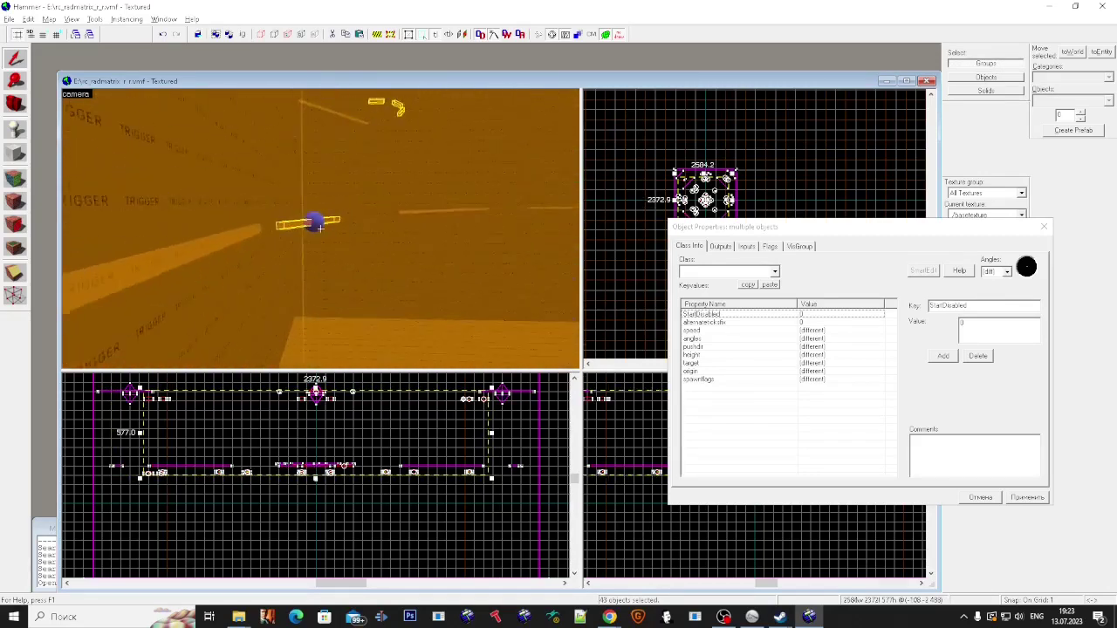
{"action": "left_click", "coordinate": [321, 229], "text": "ctrl"}
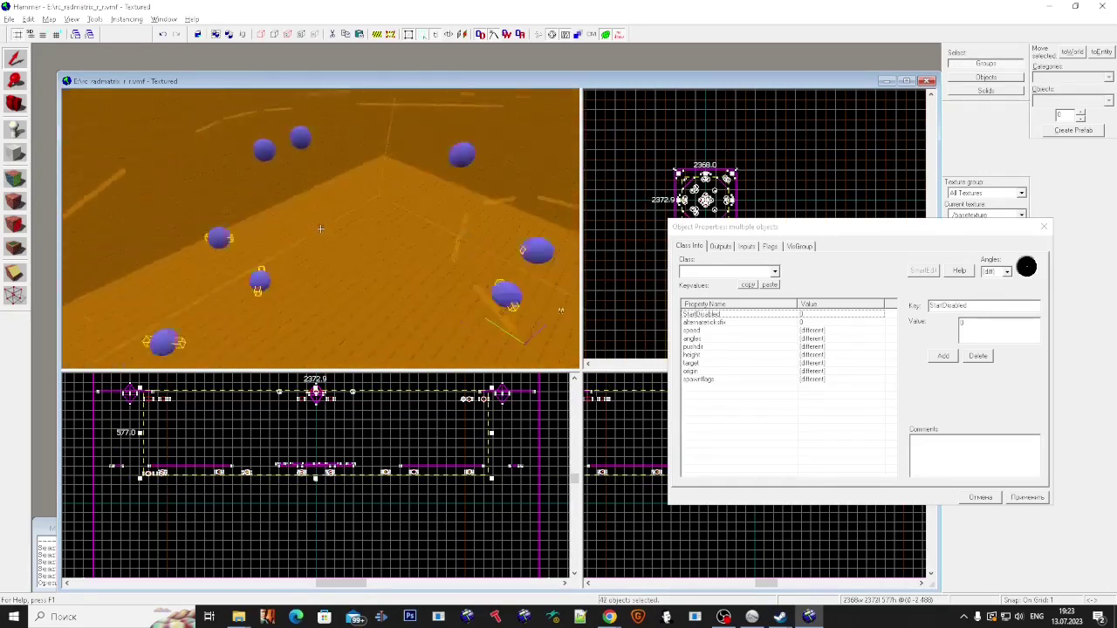
{"action": "left_click", "coordinate": [320, 229], "text": "ctrl"}
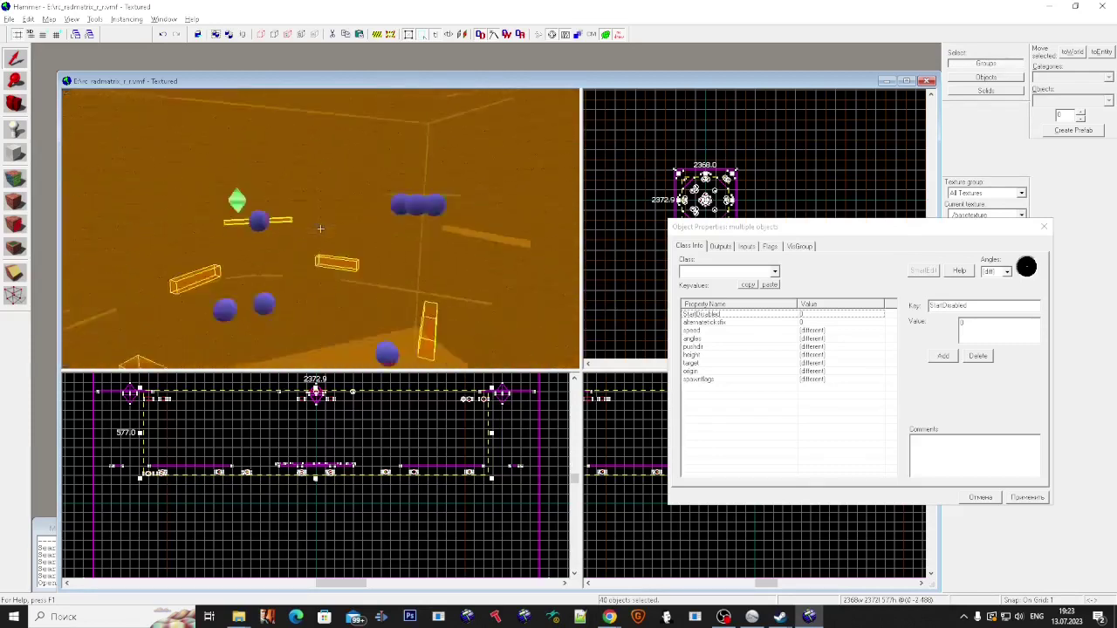
{"action": "left_click", "coordinate": [320, 229], "text": "ctrl"}
{"action": "left_click", "coordinate": [320, 229], "text": "ctrl"}
{"action": "left_click", "coordinate": [320, 229], "text": "ctrl"}
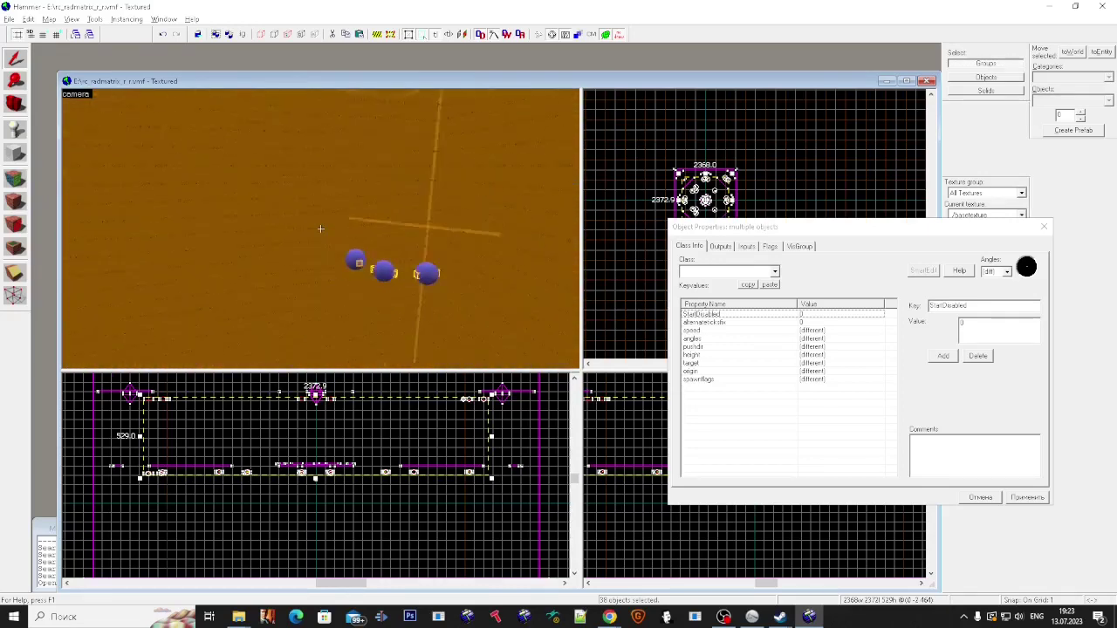
Step: Change the class of all selected trigger brushes to trigger_multiple, apply it, and close the properties
{"action": "key", "text": "z"}
{"action": "left_click", "coordinate": [774, 273]}
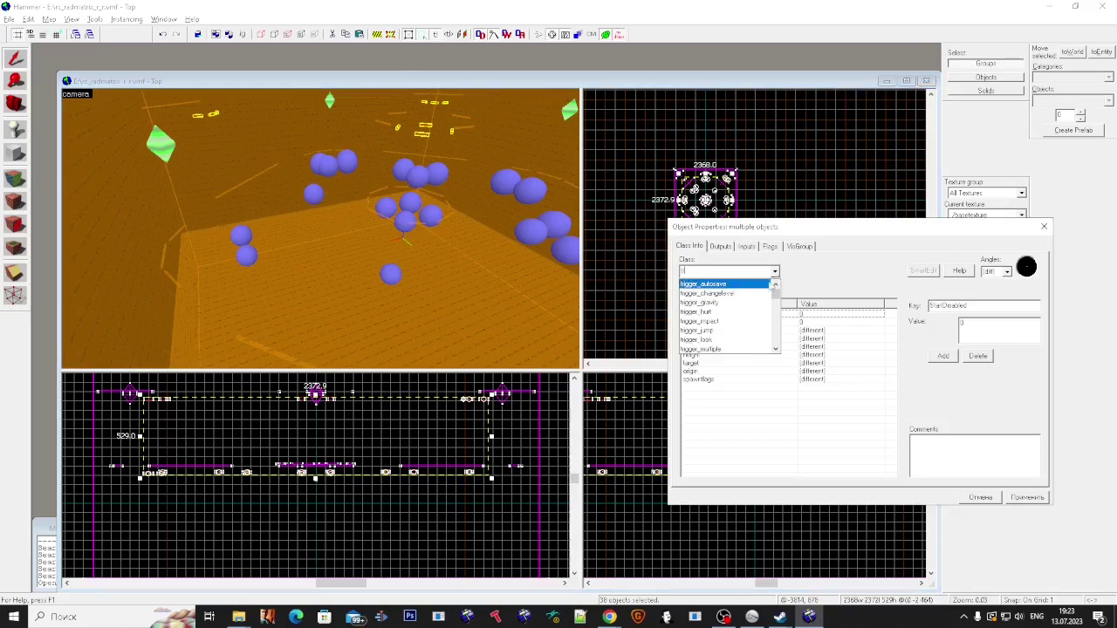
{"action": "left_click", "coordinate": [738, 285]}
{"action": "left_click", "coordinate": [1027, 497]}
{"action": "left_click", "coordinate": [1044, 227]}
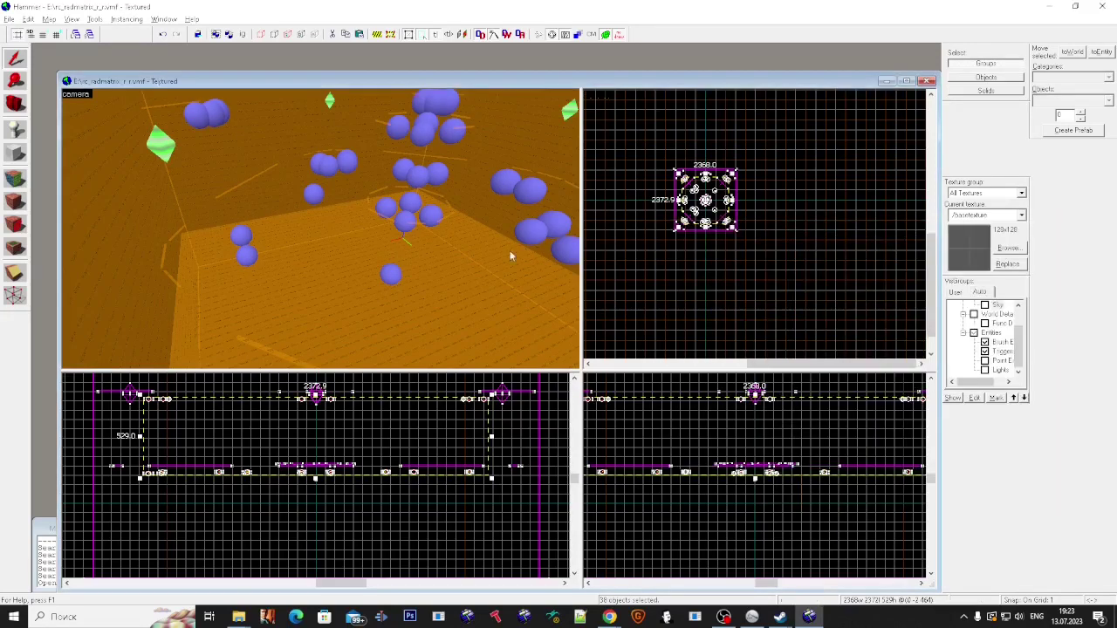
Step: Select the group of three trigger_multiple brushes on the corner upper disc and set its Name to 1
{"action": "key", "text": "z"}
{"action": "key", "text": "z"}
{"action": "left_click", "coordinate": [347, 229]}
{"action": "key", "text": "super"}
{"action": "left_click", "coordinate": [349, 229]}
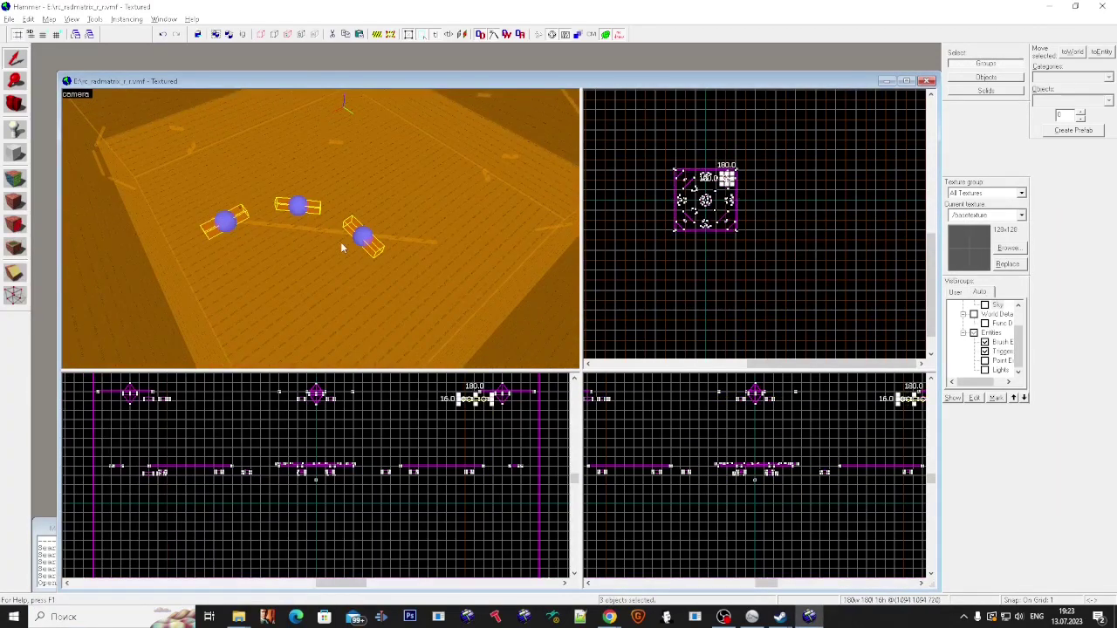
{"action": "key", "text": "alt+Return"}
{"action": "left_click", "coordinate": [822, 362]}
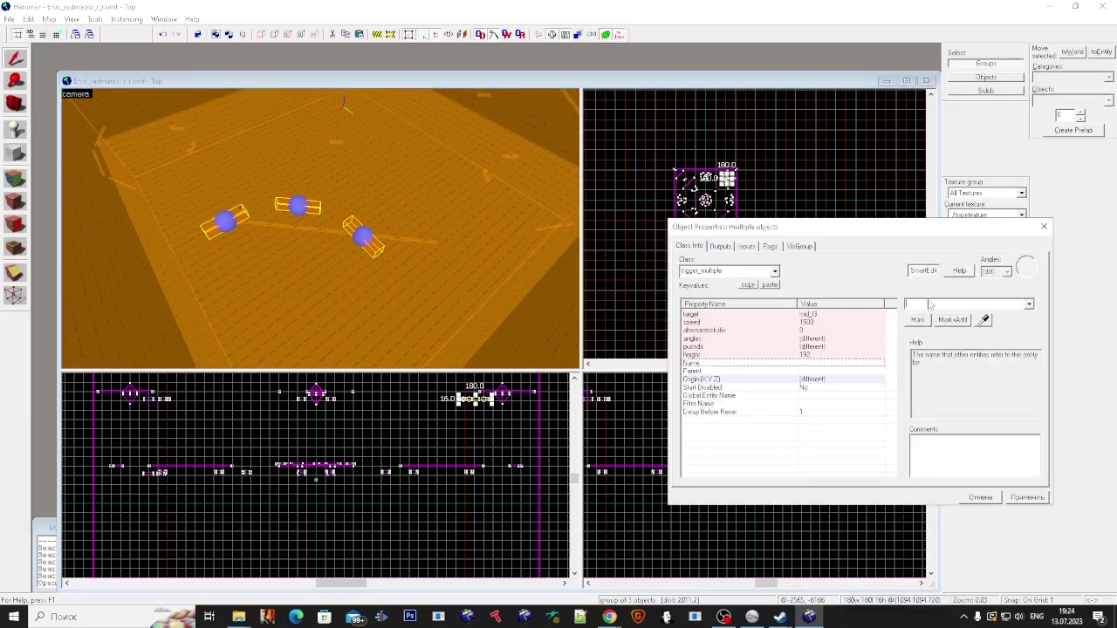
{"action": "left_click", "coordinate": [930, 303]}
{"action": "type", "text": "1"}
{"action": "left_click", "coordinate": [1035, 501]}
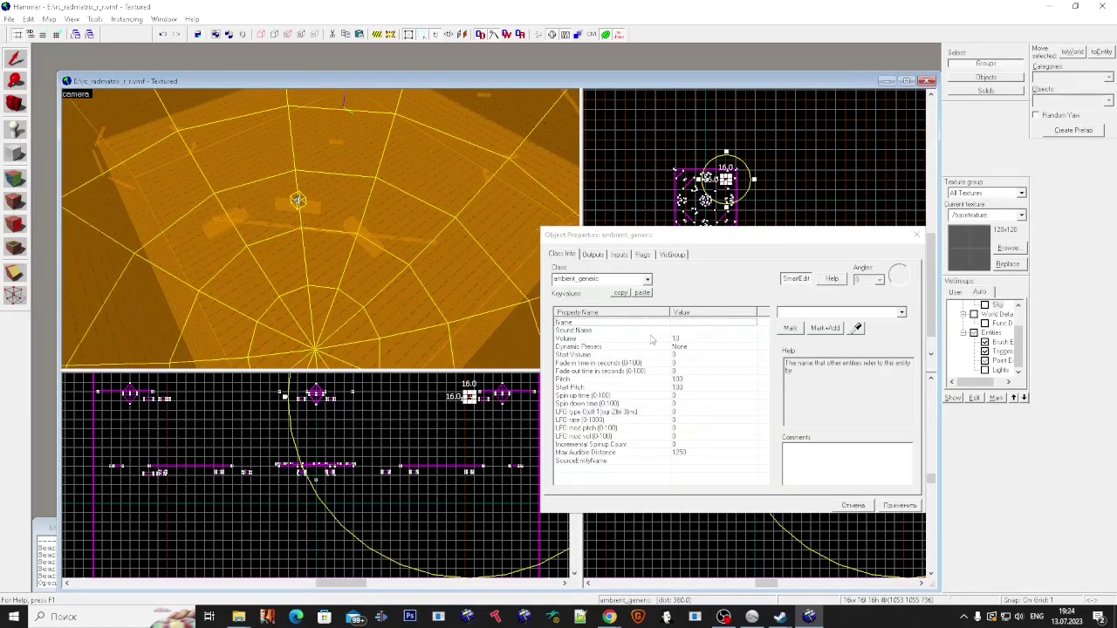
Step: Assign the triggerjump sound to the ambient_generic above the triggers, name the entity 1aa, and apply
{"action": "left_click", "coordinate": [783, 330]}
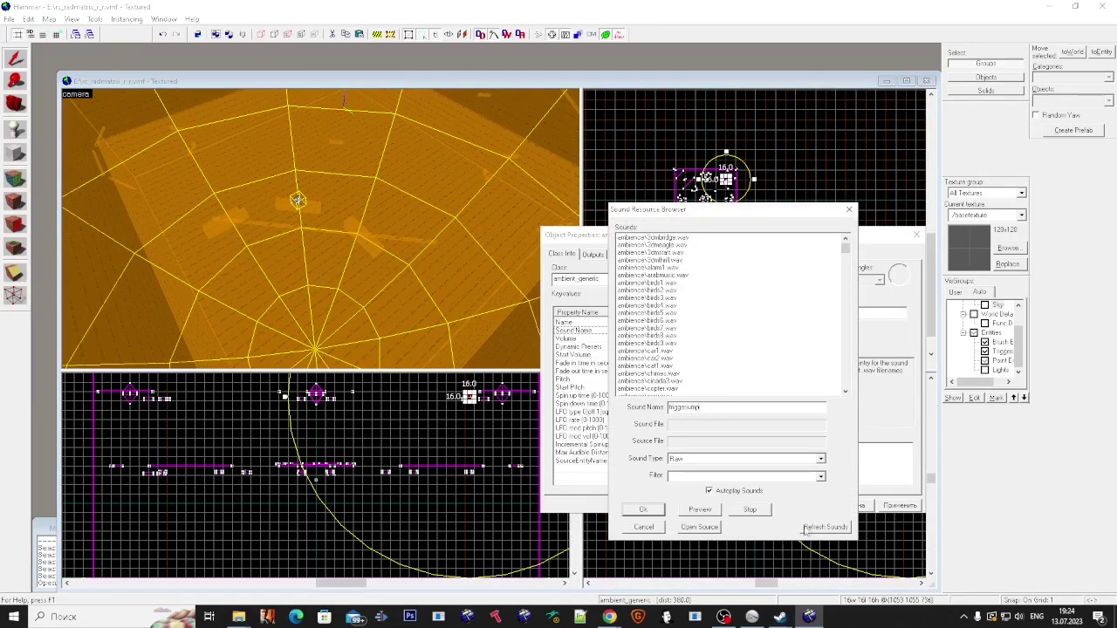
{"action": "type", "text": "rjump"}
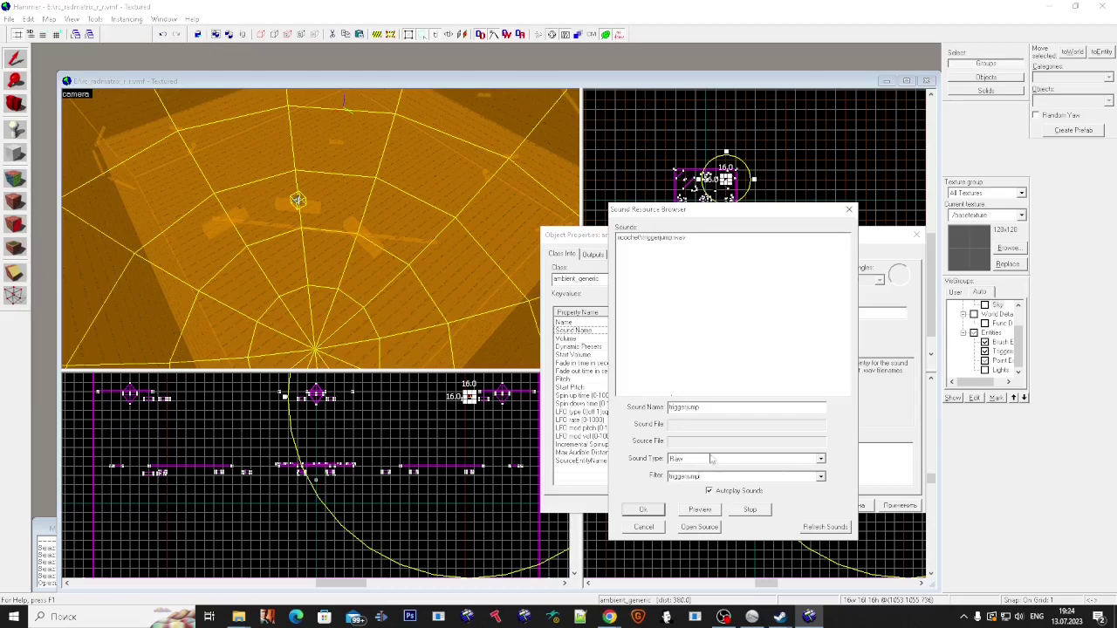
{"action": "left_click", "coordinate": [642, 509]}
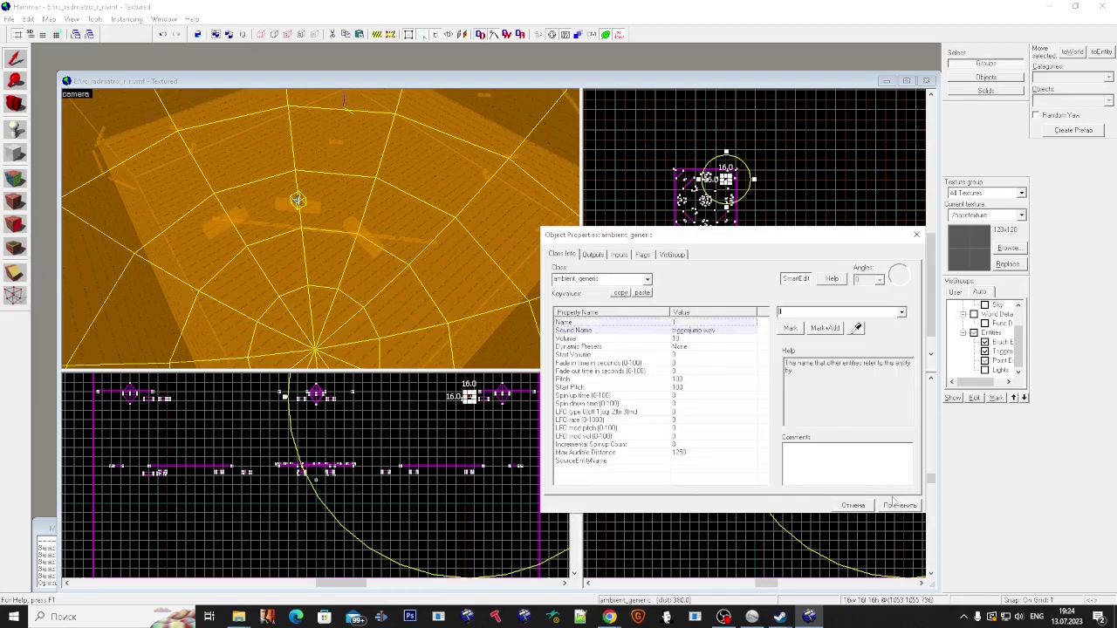
{"action": "left_click", "coordinate": [895, 505]}
{"action": "left_click", "coordinate": [903, 505]}
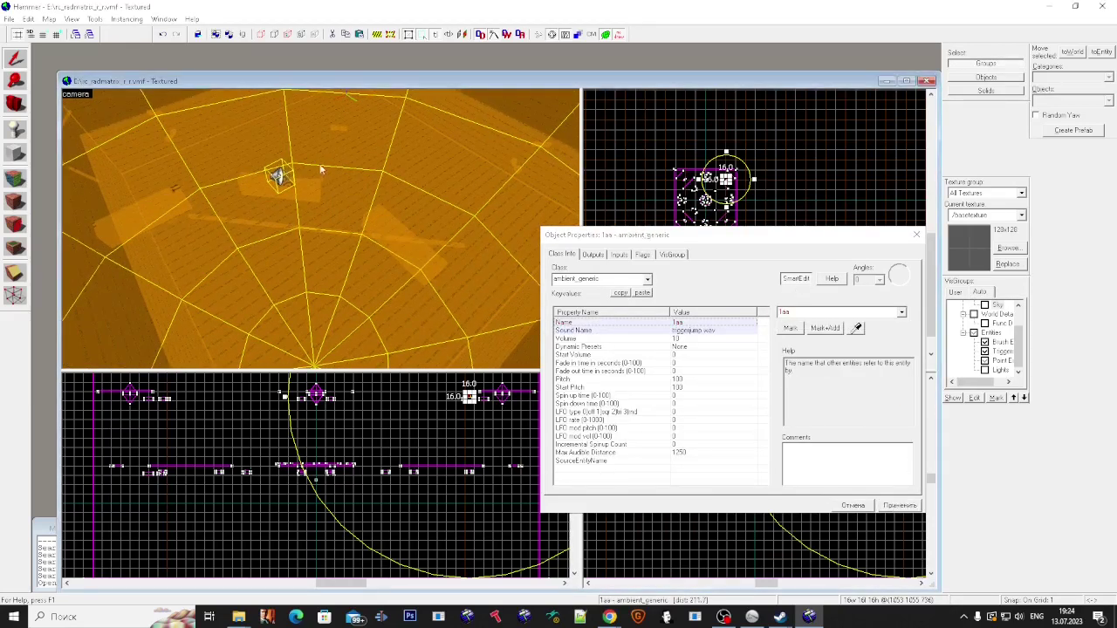
Step: Add an OnTrigger output to the three grouped triggers that sends ToggleSound to 1aa
{"action": "key", "text": "a"}
{"action": "key", "text": "s"}
{"action": "left_click", "coordinate": [392, 228]}
{"action": "left_click", "coordinate": [592, 256]}
{"action": "left_click", "coordinate": [626, 478]}
{"action": "left_click", "coordinate": [766, 402]}
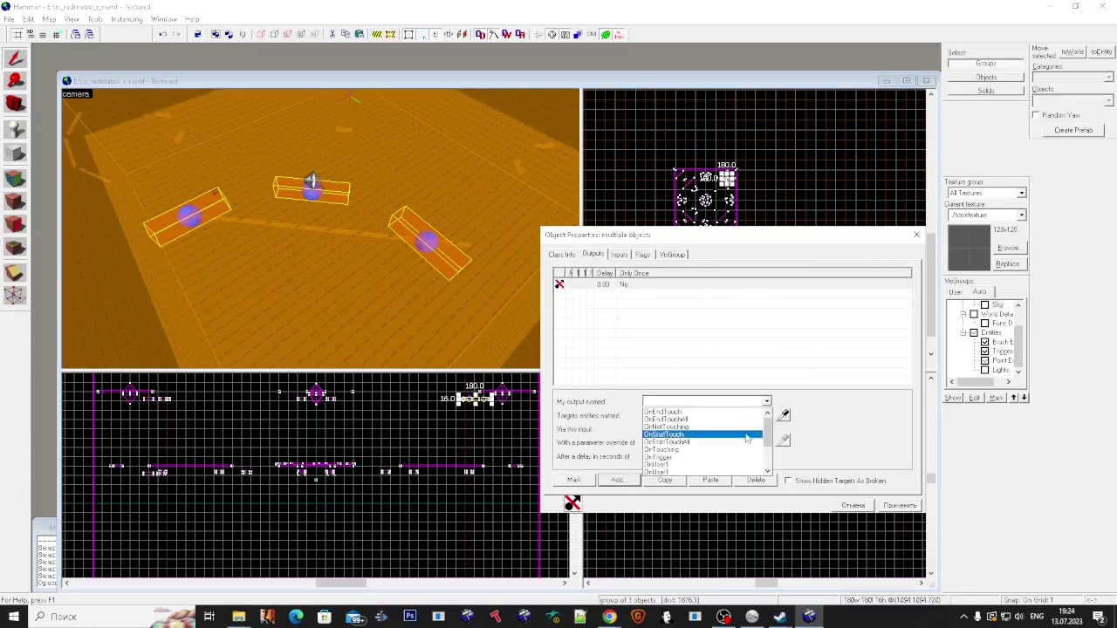
{"action": "left_click", "coordinate": [698, 461]}
{"action": "left_click", "coordinate": [767, 428]}
{"action": "left_click", "coordinate": [680, 447]}
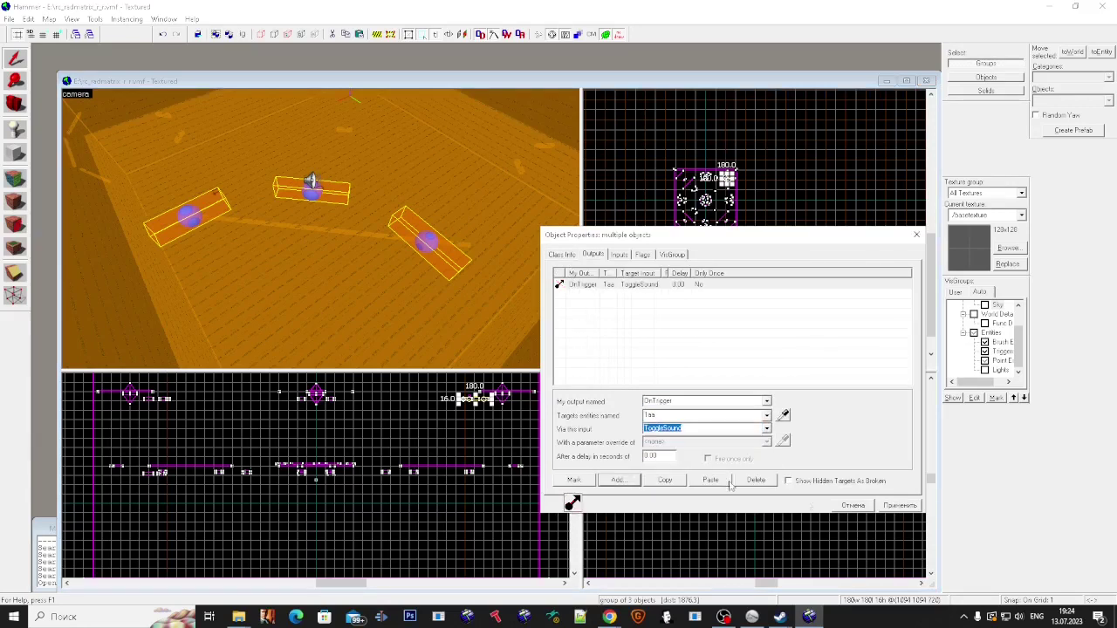
Step: Add an OnTrigger output sending ToggleSound to 2aa on the three grouped triggers of the next upper corner disc, and apply it
{"action": "left_click", "coordinate": [318, 184]}
{"action": "left_click", "coordinate": [569, 256]}
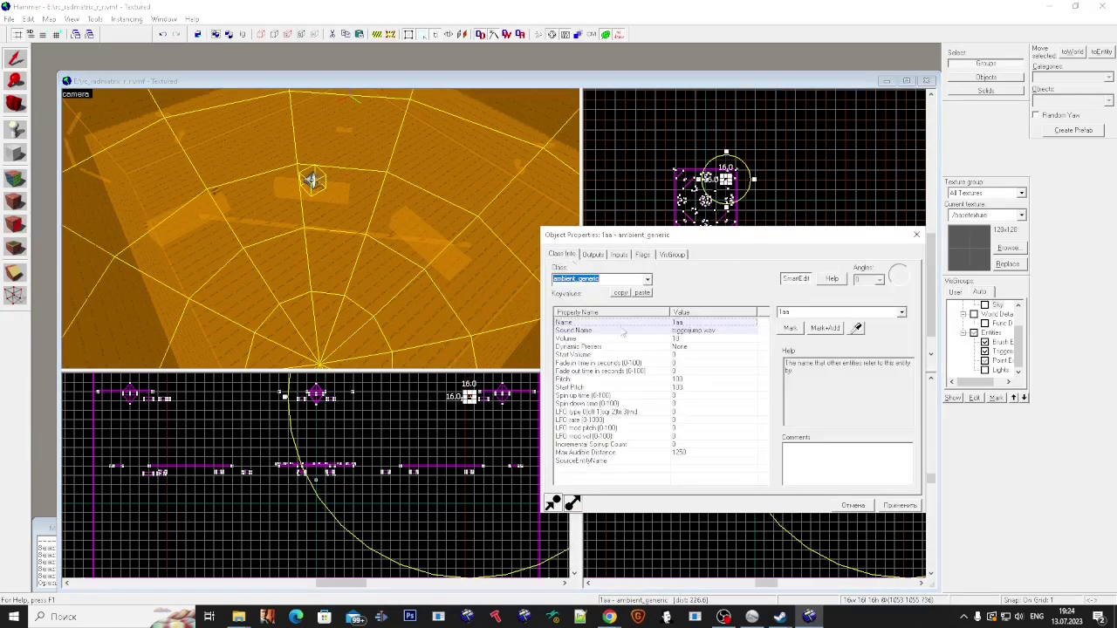
{"action": "key", "text": "w"}
{"action": "left_click", "coordinate": [352, 187]}
{"action": "left_click", "coordinate": [310, 162]}
{"action": "key", "text": "s"}
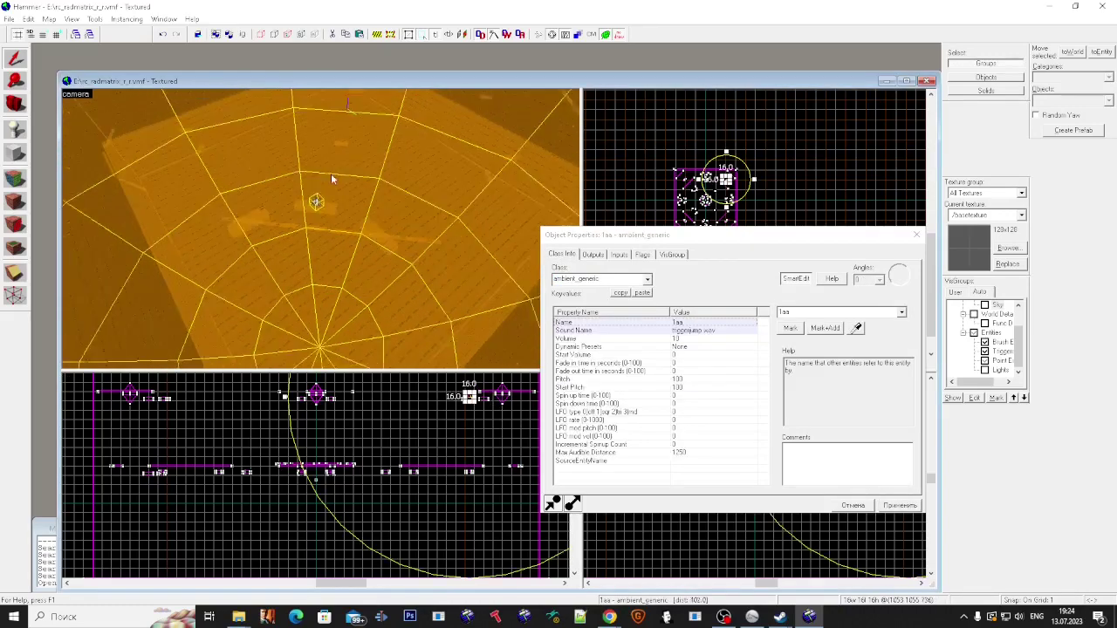
{"action": "key", "text": "z"}
{"action": "key", "text": "w"}
{"action": "left_click", "coordinate": [320, 228]}
{"action": "key", "text": "super"}
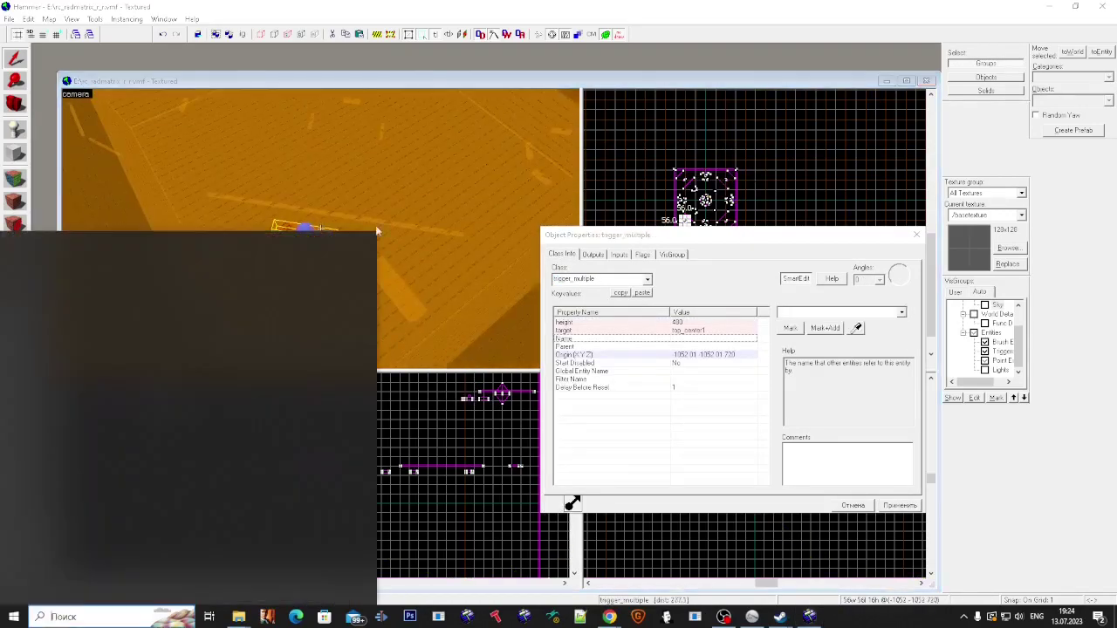
{"action": "left_click", "coordinate": [306, 231]}
{"action": "left_click", "coordinate": [303, 229]}
{"action": "left_click", "coordinate": [592, 254]}
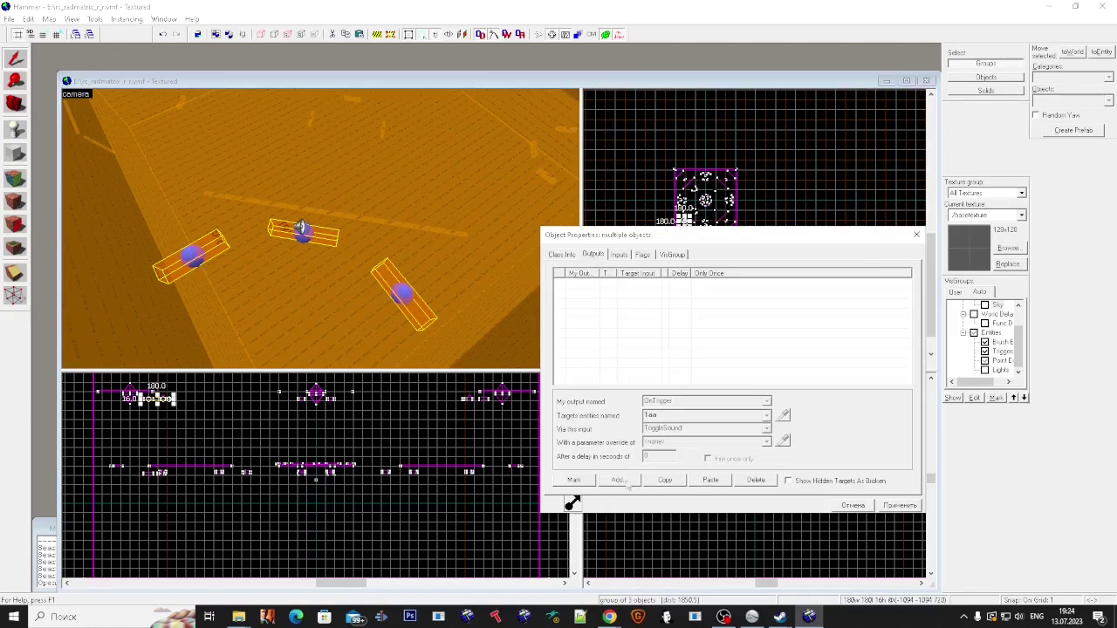
{"action": "left_click", "coordinate": [618, 480]}
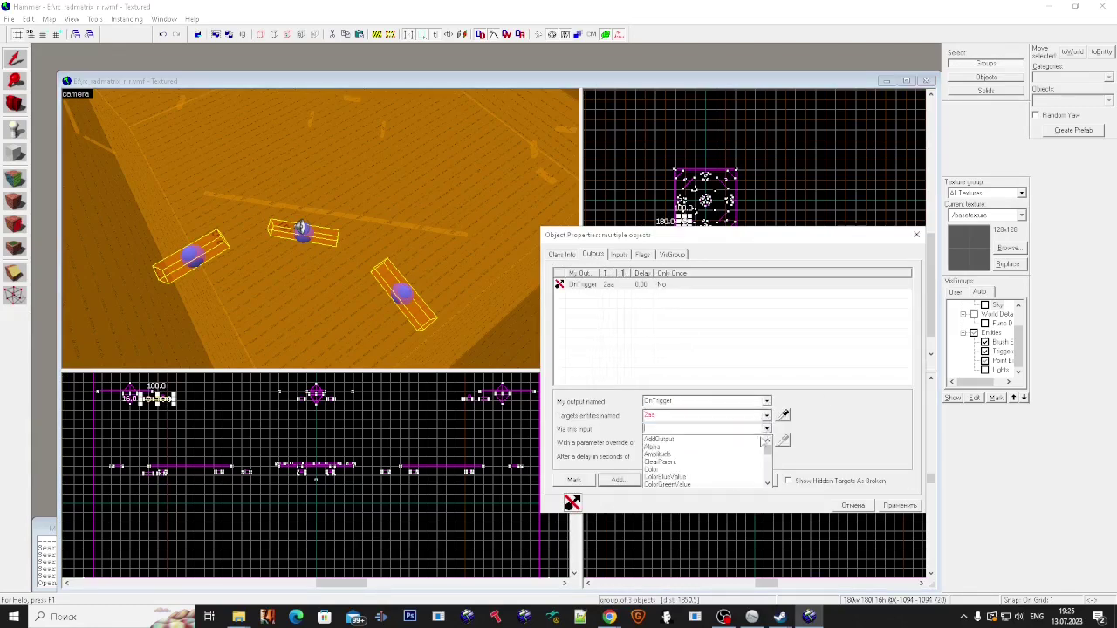
{"action": "left_click", "coordinate": [745, 448]}
{"action": "left_click", "coordinate": [900, 505]}
Step: Rename the ambient_generic above these triggers 2aa and apply the change
{"action": "left_click", "coordinate": [303, 228]}
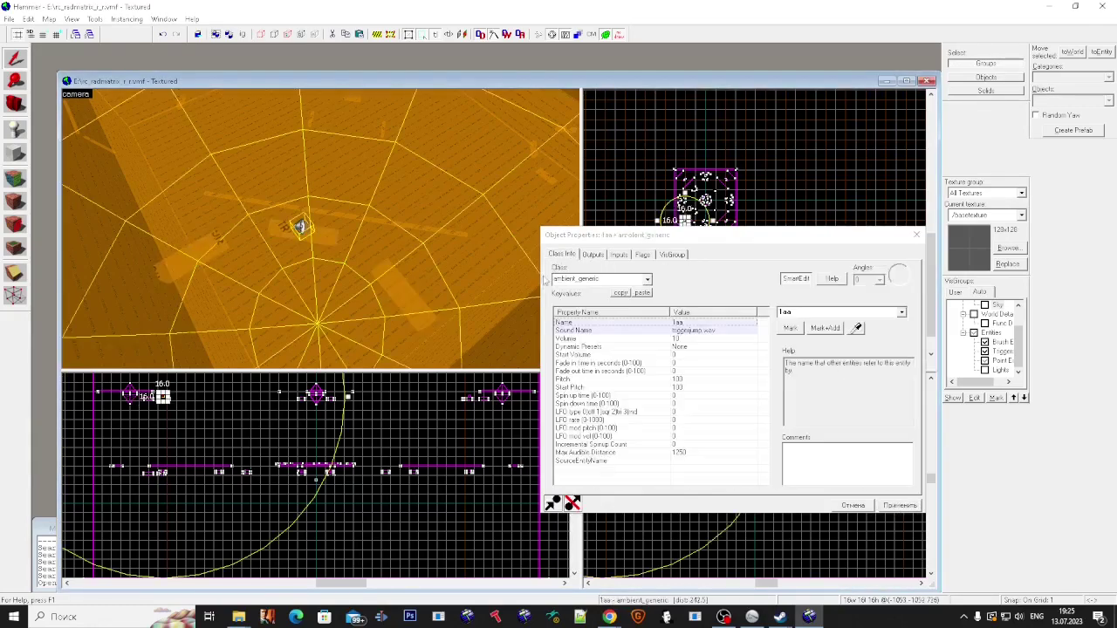
{"action": "left_click", "coordinate": [779, 314]}
{"action": "key", "text": "Delete"}
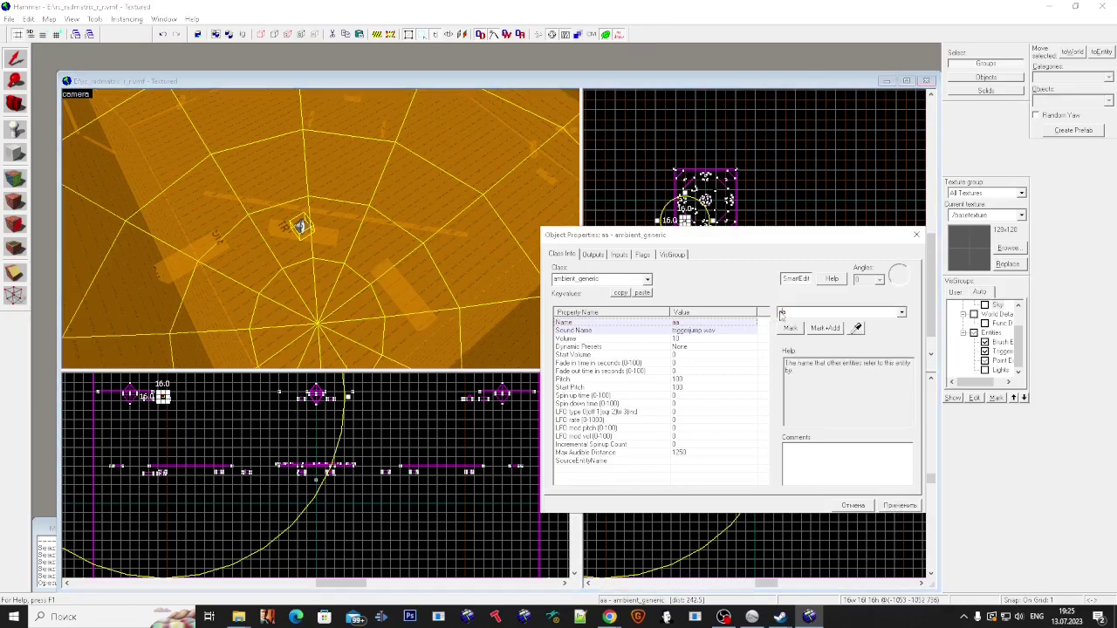
{"action": "left_click", "coordinate": [894, 506]}
Step: Rename the ambient_generic above the third upper corner disc's triggers 3aa and apply
{"action": "key", "text": "z"}
{"action": "key", "text": "w"}
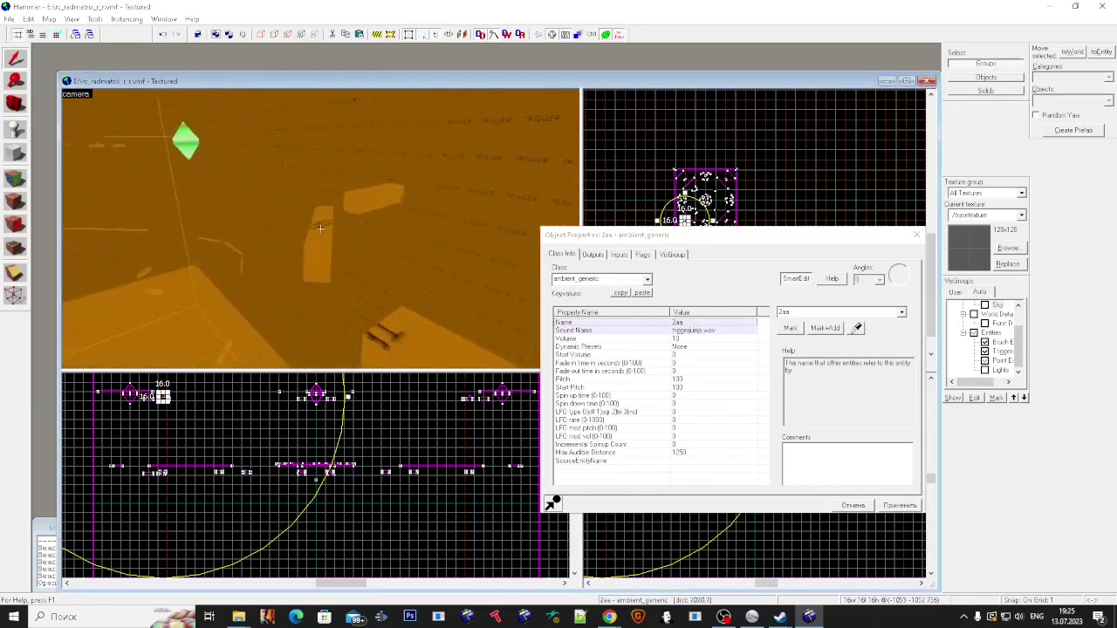
{"action": "left_click", "coordinate": [319, 229]}
{"action": "key", "text": "super"}
{"action": "key", "text": "Escape"}
{"action": "left_click", "coordinate": [897, 506]}
Step: Select the ambient_generic above the last upper corner disc's triggers and rename it 4aa
{"action": "key", "text": "z"}
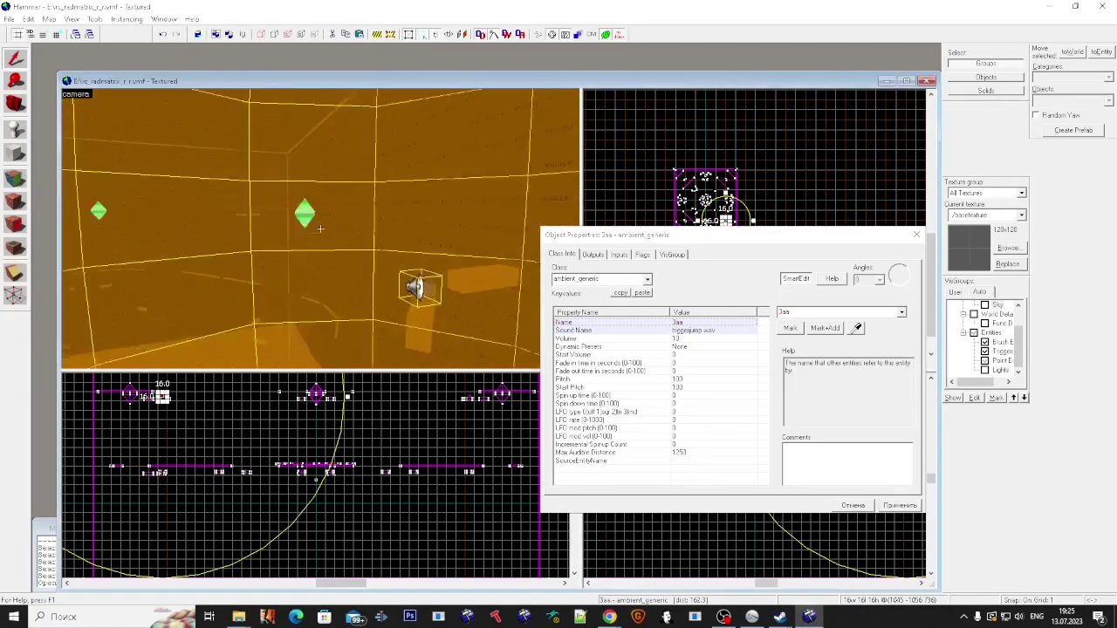
{"action": "key", "text": "w"}
{"action": "left_click", "coordinate": [319, 229]}
{"action": "left_click", "coordinate": [779, 313]}
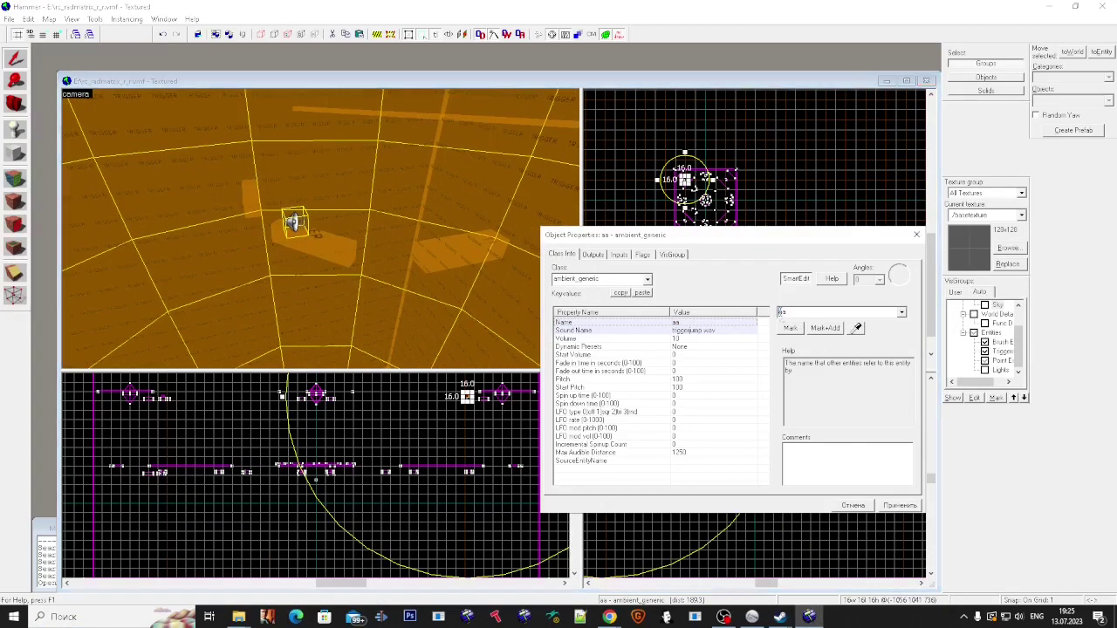
Step: Add an OnTrigger output to the three triggers beside that sound entity, sending ToggleSound to 4aa
{"action": "left_click", "coordinate": [461, 252]}
{"action": "key", "text": "w"}
{"action": "left_click", "coordinate": [596, 255]}
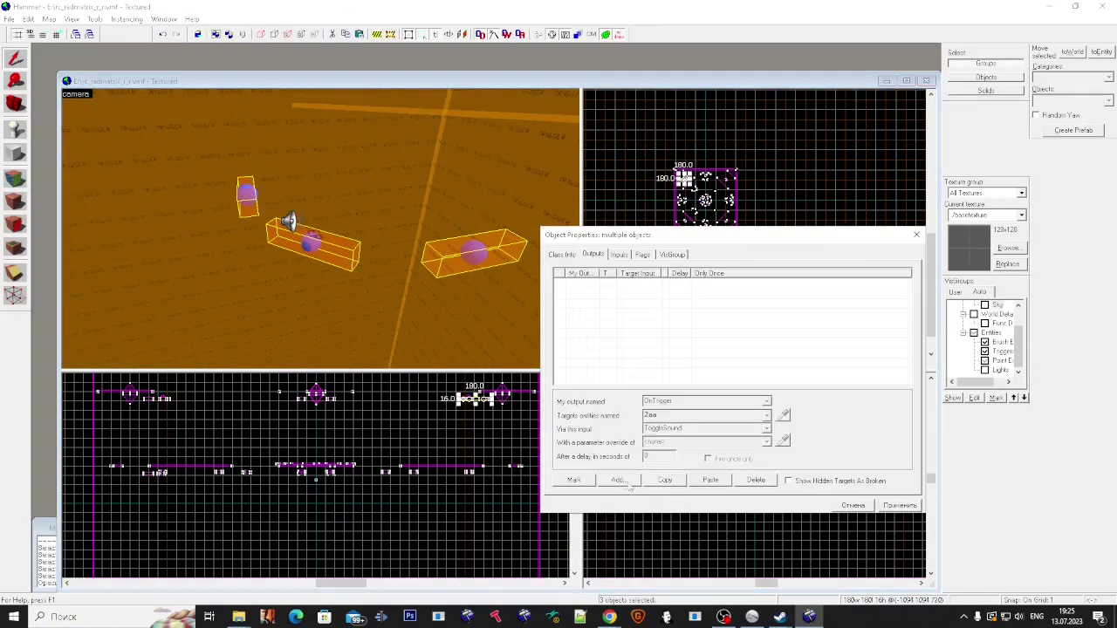
{"action": "left_click", "coordinate": [619, 479]}
{"action": "left_click", "coordinate": [765, 403]}
{"action": "left_click", "coordinate": [755, 456]}
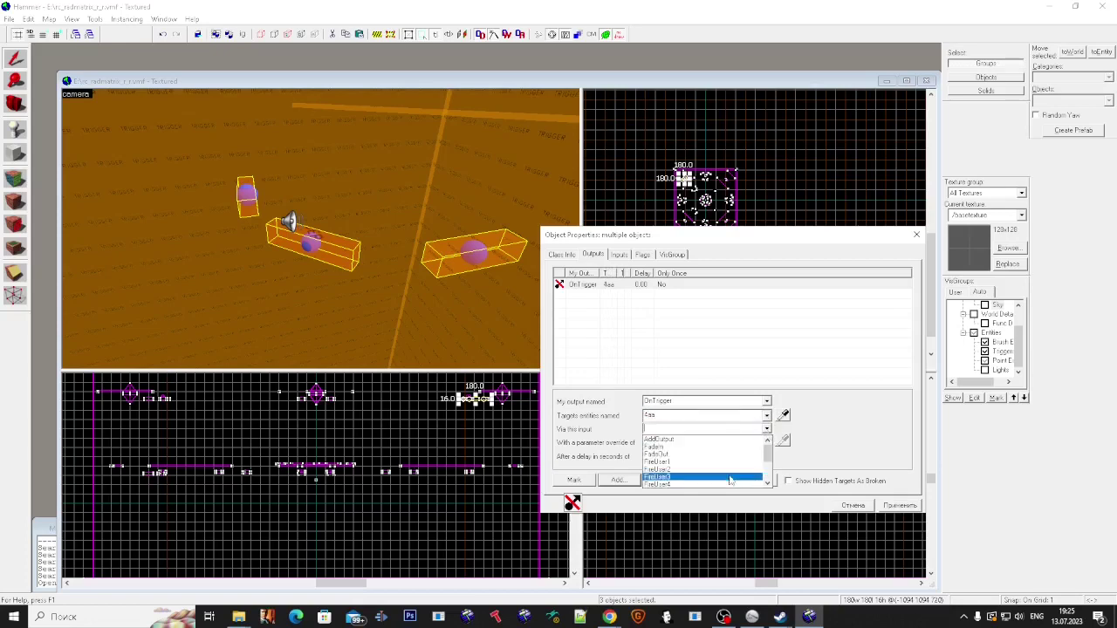
Step: Give the three triggers on the third upper corner disc an OnTrigger output that sends ToggleSound to 3aa, and apply
{"action": "key", "text": "z"}
{"action": "key", "text": "s"}
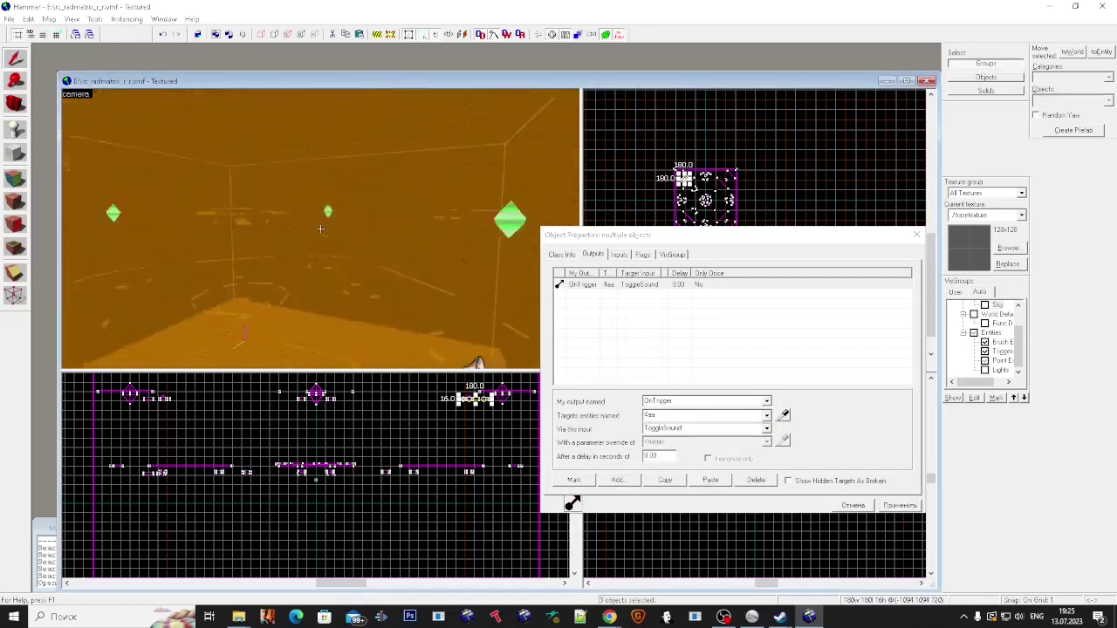
{"action": "key", "text": "w"}
{"action": "key", "text": "z"}
{"action": "left_click", "coordinate": [323, 225]}
{"action": "key", "text": "super"}
{"action": "key", "text": "super"}
{"action": "left_click", "coordinate": [337, 248]}
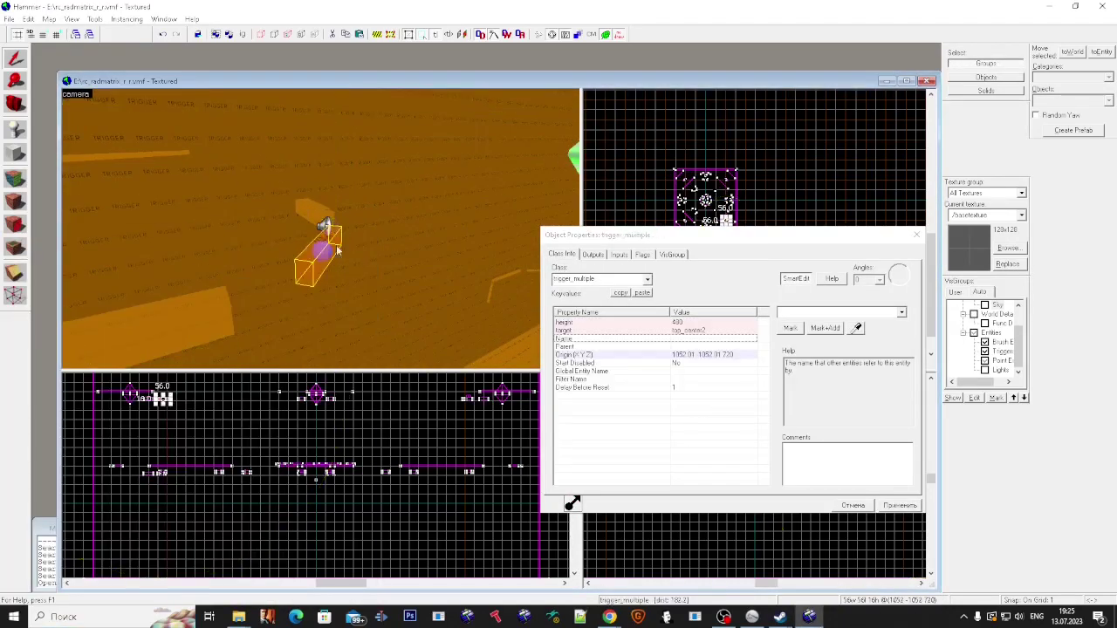
{"action": "left_click", "coordinate": [594, 254]}
{"action": "left_click", "coordinate": [751, 401]}
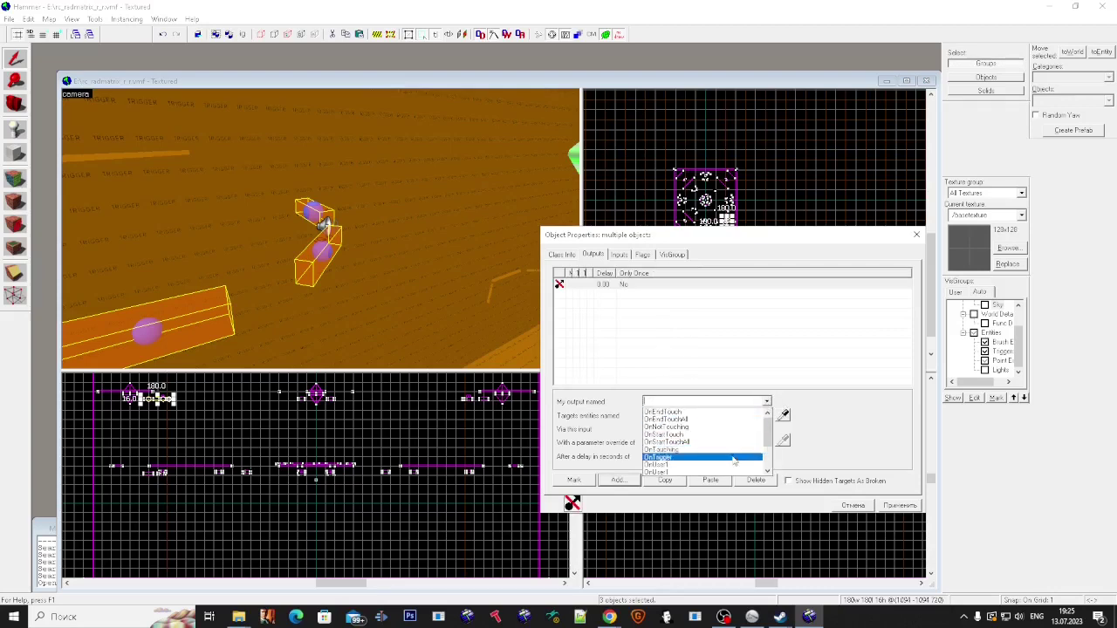
{"action": "left_click", "coordinate": [733, 460]}
{"action": "key", "text": "Tab"}
{"action": "type", "text": "3"}
{"action": "left_click", "coordinate": [739, 479]}
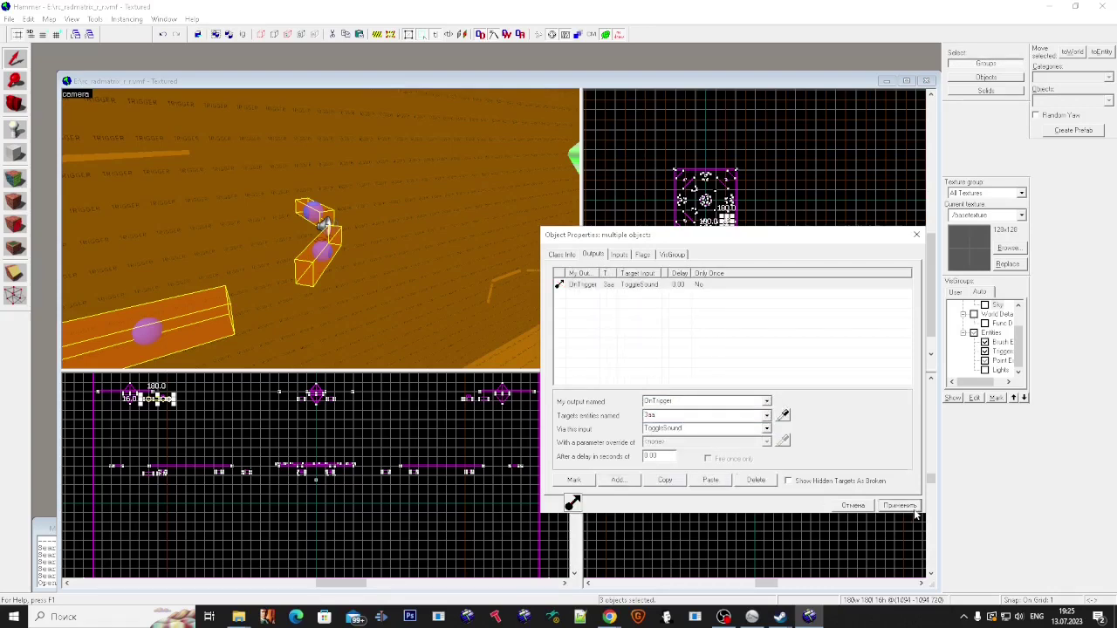
{"action": "left_click", "coordinate": [912, 509]}
Step: Select the ambient_generic in the middle of the four central lower triggers and rename it 5aa
{"action": "left_click", "coordinate": [335, 253]}
{"action": "left_click", "coordinate": [324, 225]}
{"action": "key", "text": "z"}
{"action": "key", "text": "w"}
{"action": "key", "text": "Escape"}
{"action": "key", "text": "w"}
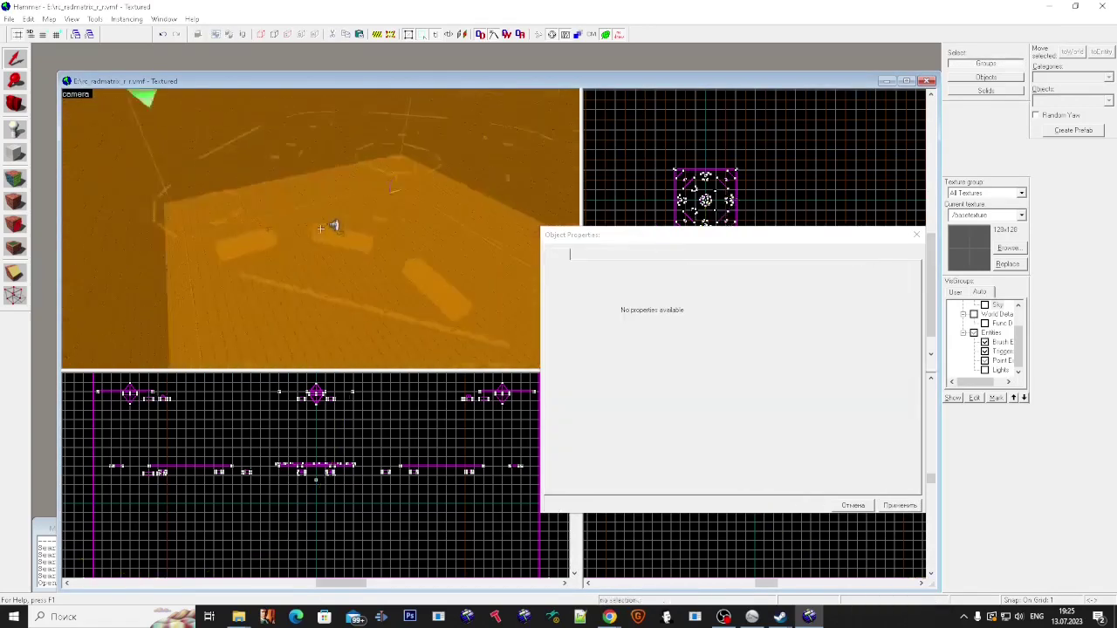
{"action": "left_click", "coordinate": [321, 229]}
{"action": "key", "text": "s"}
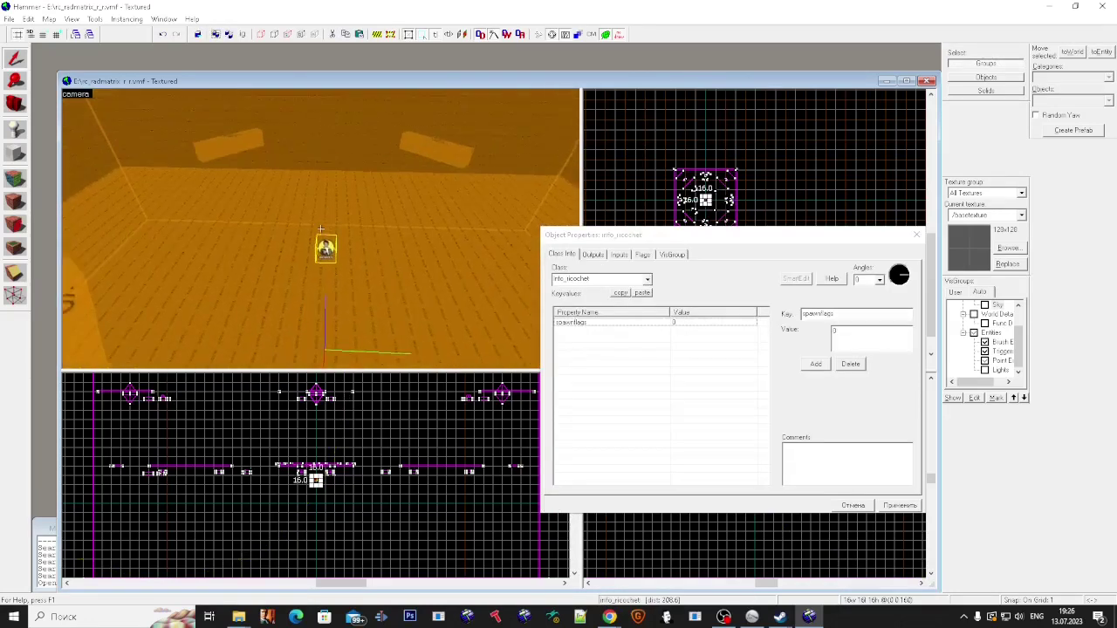
{"action": "left_click", "coordinate": [320, 229]}
{"action": "left_click", "coordinate": [320, 229]}
{"action": "left_click", "coordinate": [320, 229]}
{"action": "key", "text": "alt+Tab"}
{"action": "left_click", "coordinate": [781, 314]}
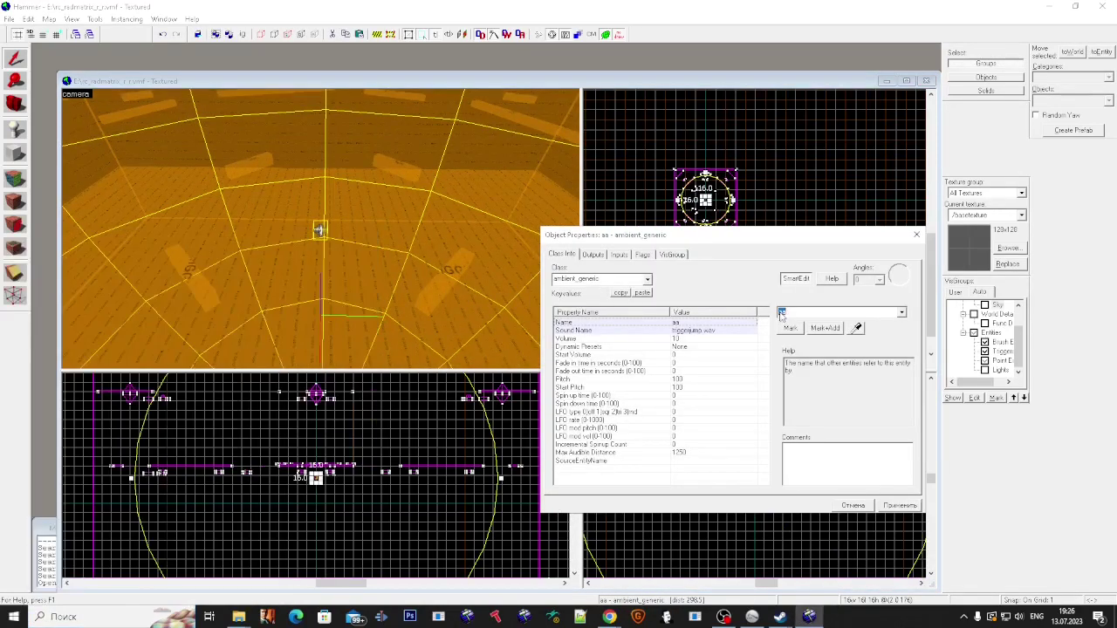
Step: Add an OnTrigger output sending ToggleSound to 5aa on the four central triggers, and apply it
{"action": "left_click", "coordinate": [236, 264]}
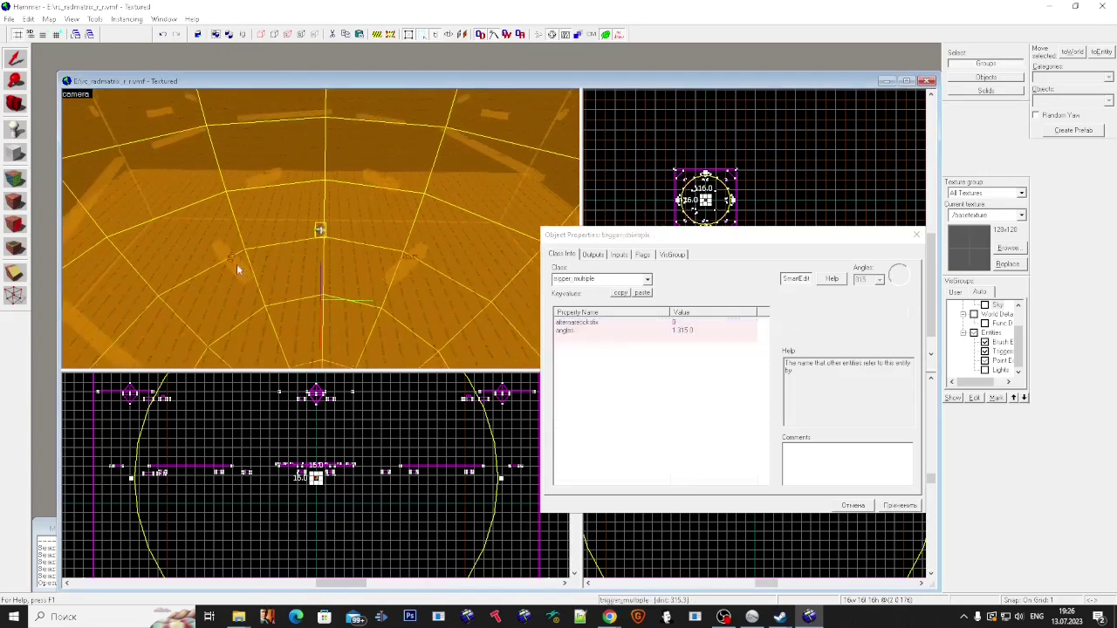
{"action": "left_click", "coordinate": [593, 256]}
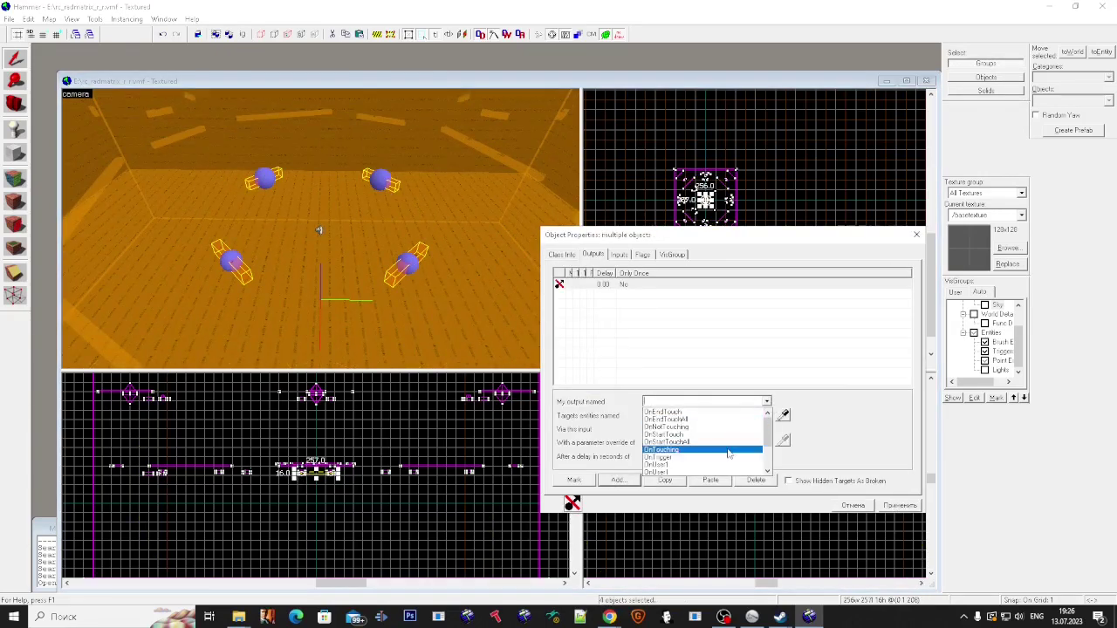
{"action": "scroll", "coordinate": [728, 457], "scroll_direction": "down", "scroll_amount": 4}
{"action": "left_click", "coordinate": [720, 471]}
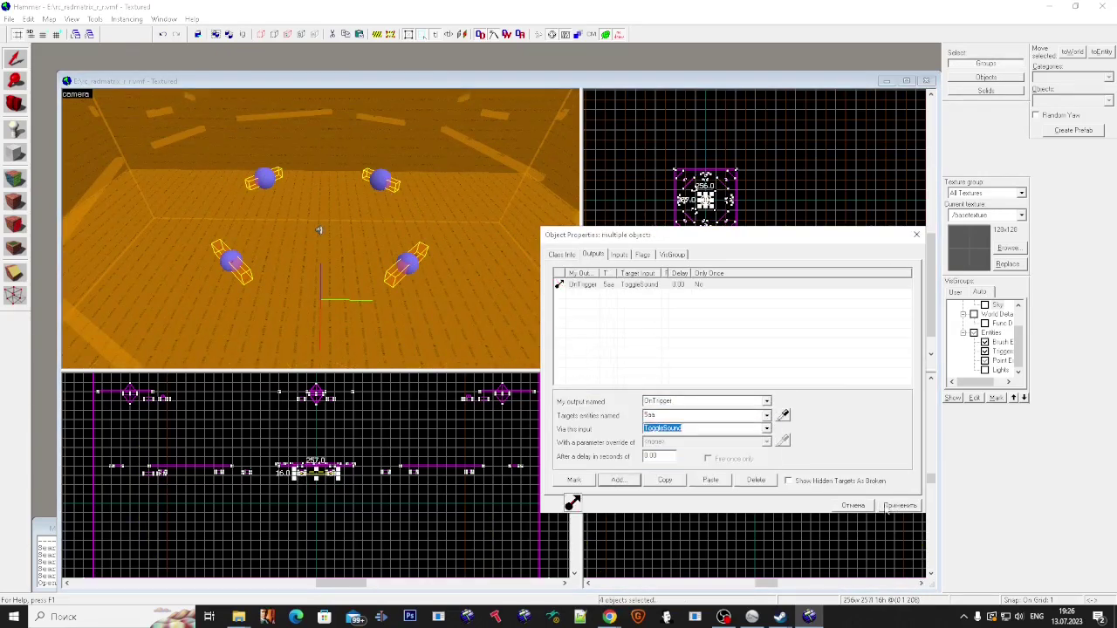
{"action": "left_click", "coordinate": [899, 506]}
Step: Close the object properties and turn all Auto VisGroups back on to show the whole map
{"action": "key", "text": "z"}
{"action": "key", "text": "s"}
{"action": "key", "text": "w"}
{"action": "key", "text": "s"}
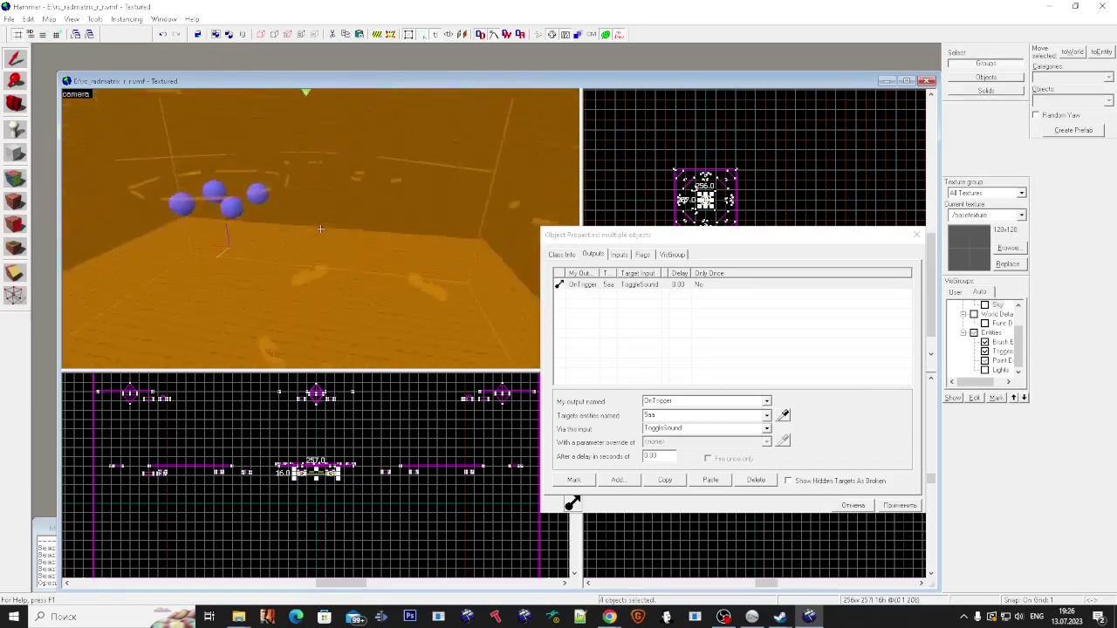
{"action": "key", "text": "z"}
{"action": "left_click", "coordinate": [916, 235]}
{"action": "key", "text": "w"}
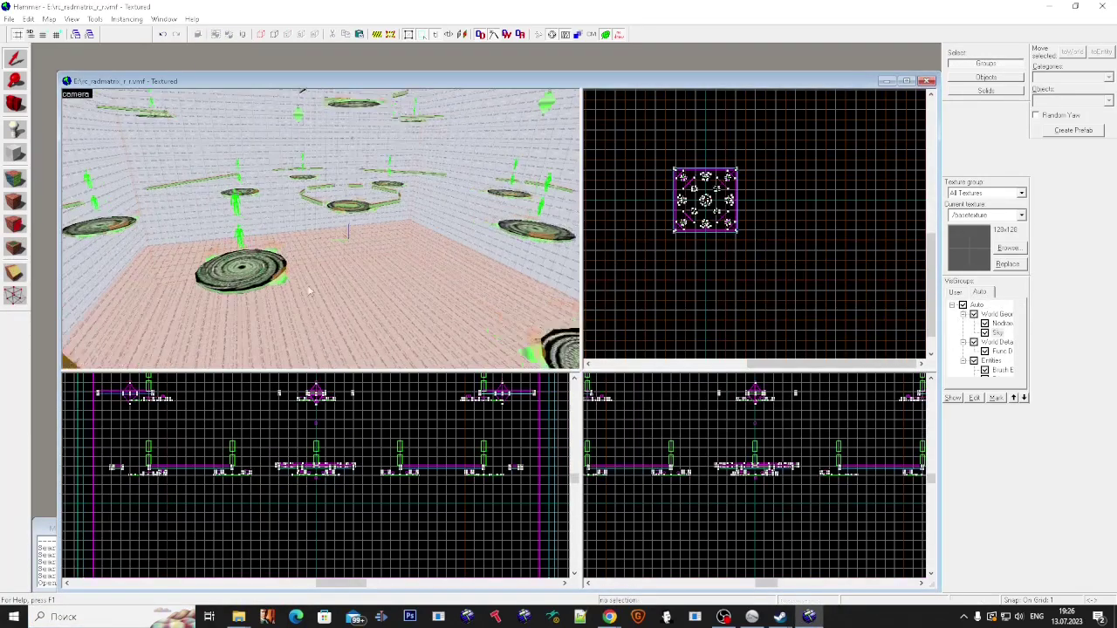
Step: Hide every Auto VisGroup except Point Entities and Lights
{"action": "left_click", "coordinate": [963, 306]}
{"action": "scroll", "coordinate": [984, 351], "scroll_direction": "down", "scroll_amount": 1}
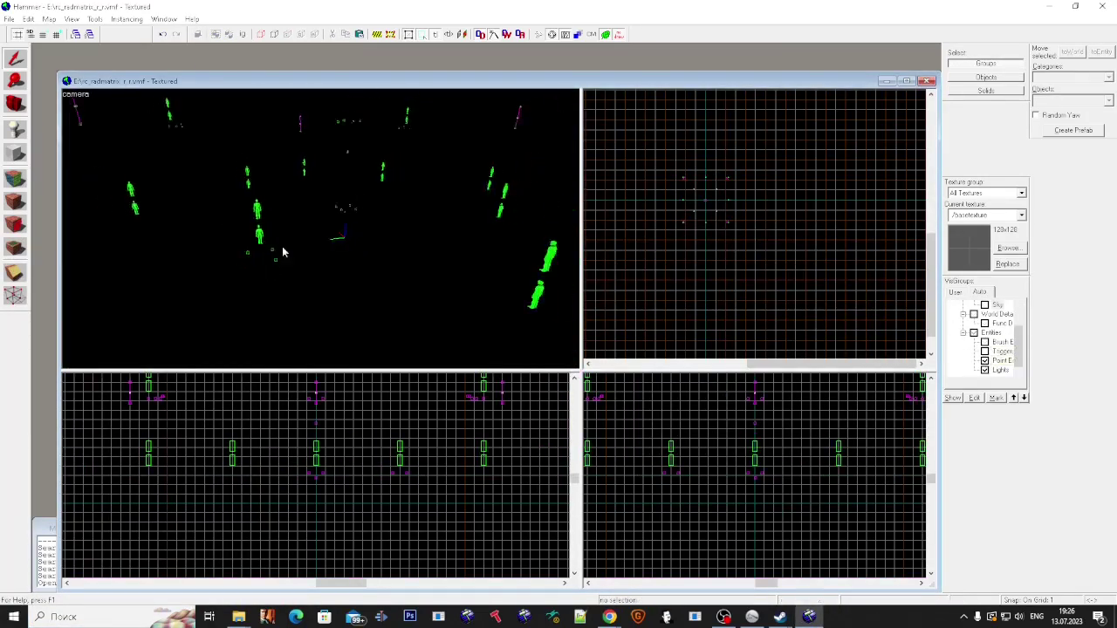
{"action": "scroll", "coordinate": [739, 253], "scroll_direction": "up", "scroll_amount": 10}
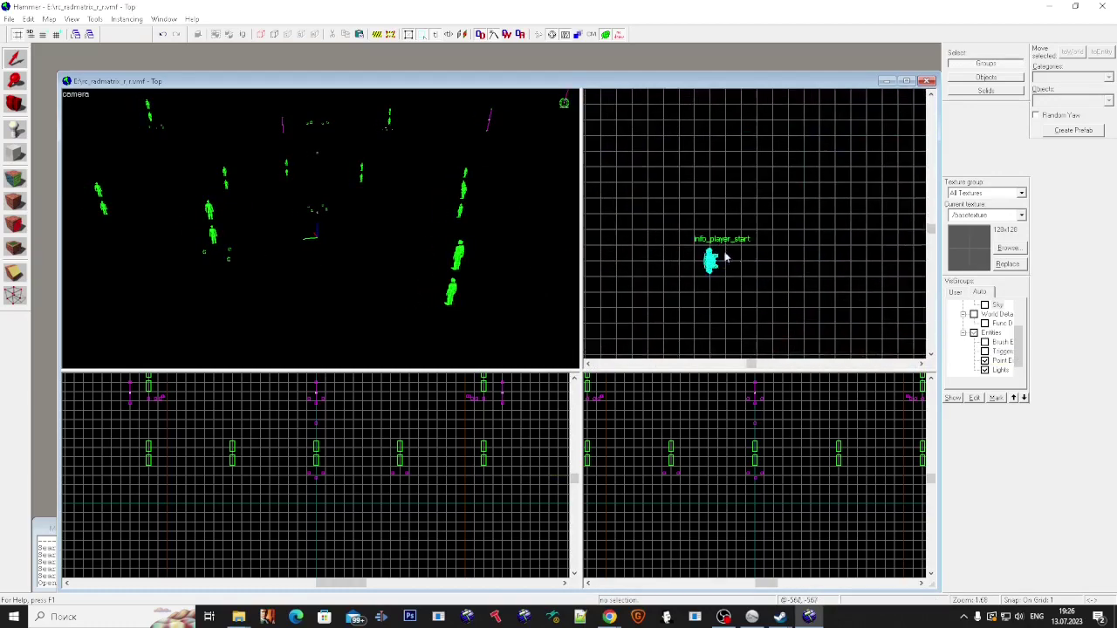
{"action": "scroll", "coordinate": [681, 310], "scroll_direction": "up", "scroll_amount": 5}
{"action": "scroll", "coordinate": [681, 313], "scroll_direction": "down", "scroll_amount": 5}
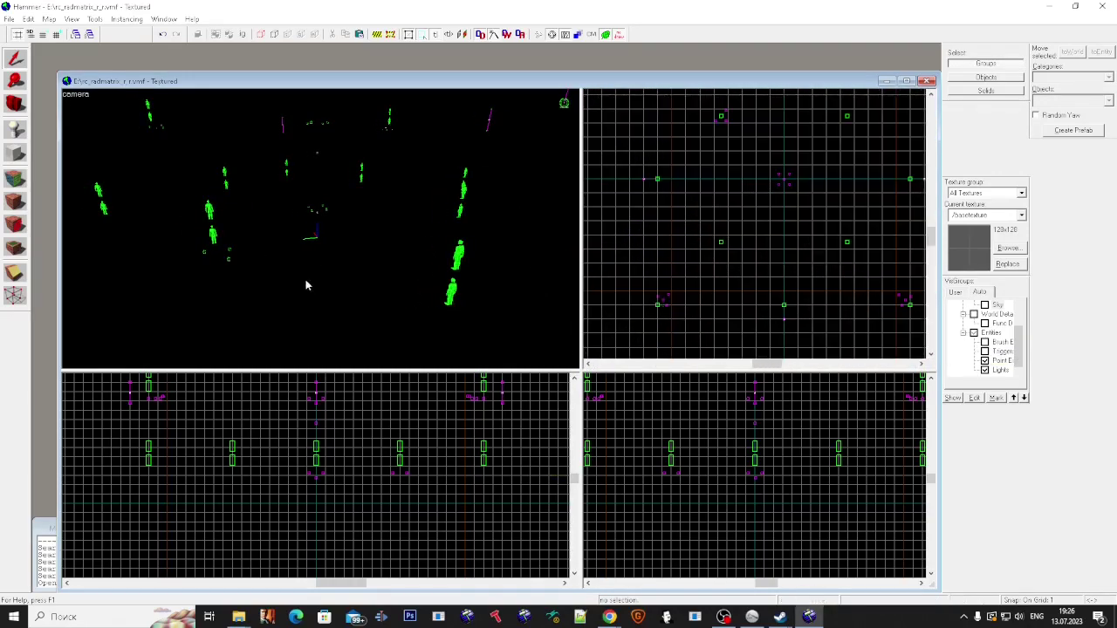
{"action": "scroll", "coordinate": [668, 480], "scroll_direction": "up", "scroll_amount": 5}
Step: Select the leftover info_target entities by the lower disc and around the map's centre and delete them
{"action": "left_click", "coordinate": [641, 469]}
{"action": "key", "text": "alt+Return"}
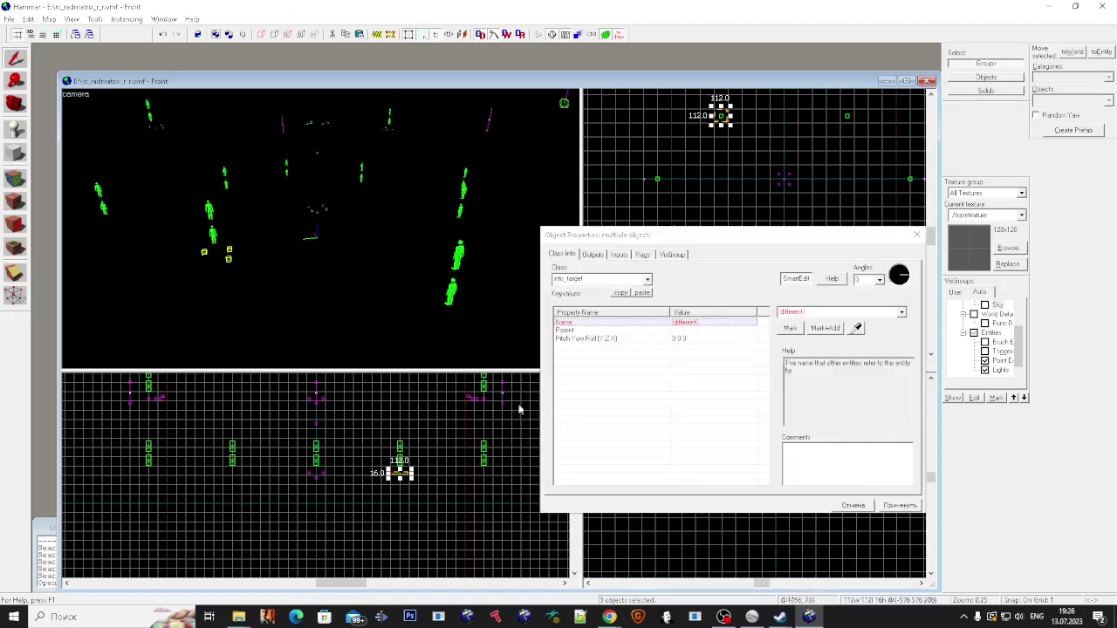
{"action": "scroll", "coordinate": [311, 476], "scroll_direction": "up", "scroll_amount": 3}
{"action": "left_click_drag", "start_coordinate": [291, 486], "coordinate": [413, 423]}
{"action": "left_click", "coordinate": [297, 496]}
{"action": "scroll", "coordinate": [306, 485], "scroll_direction": "up", "scroll_amount": 3}
{"action": "left_click", "coordinate": [329, 472]}
{"action": "left_click", "coordinate": [350, 458]}
{"action": "left_click", "coordinate": [378, 464]}
{"action": "scroll", "coordinate": [363, 499], "scroll_direction": "down", "scroll_amount": 8}
{"action": "scroll", "coordinate": [353, 452], "scroll_direction": "up", "scroll_amount": 10}
{"action": "left_click", "coordinate": [411, 454]}
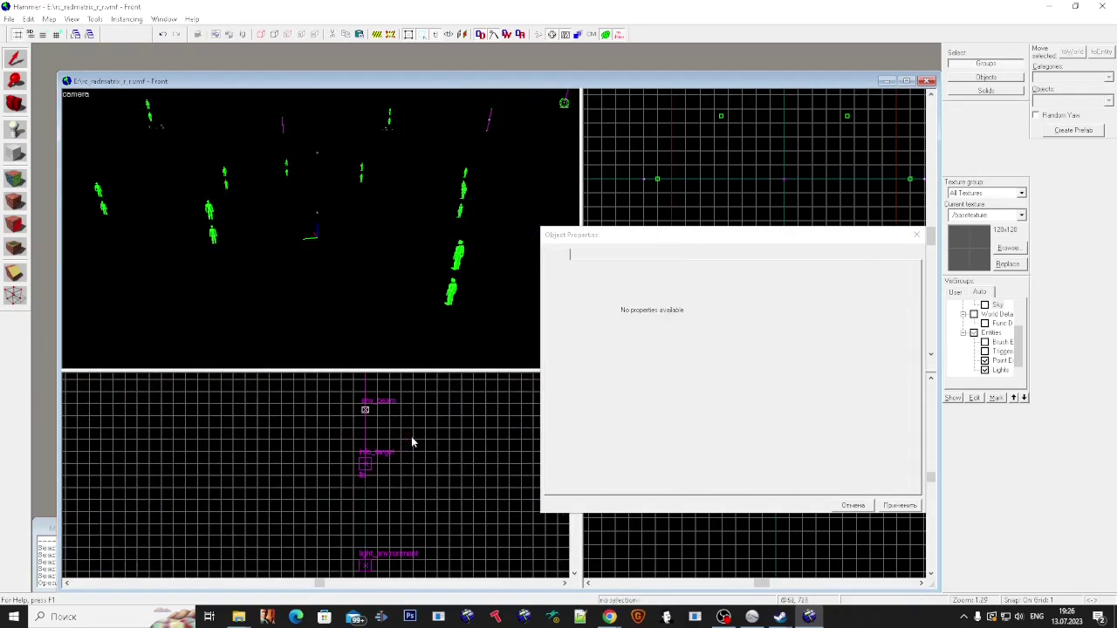
Step: Select the info_target entities beside all four upper corner discs together and delete them
{"action": "scroll", "coordinate": [413, 442], "scroll_direction": "down", "scroll_amount": 4}
{"action": "scroll", "coordinate": [393, 447], "scroll_direction": "up", "scroll_amount": 7}
{"action": "scroll", "coordinate": [392, 448], "scroll_direction": "down", "scroll_amount": 4}
{"action": "key", "text": "z"}
{"action": "key", "text": "s"}
{"action": "left_click", "coordinate": [320, 228]}
{"action": "left_click", "coordinate": [320, 229], "text": "ctrl"}
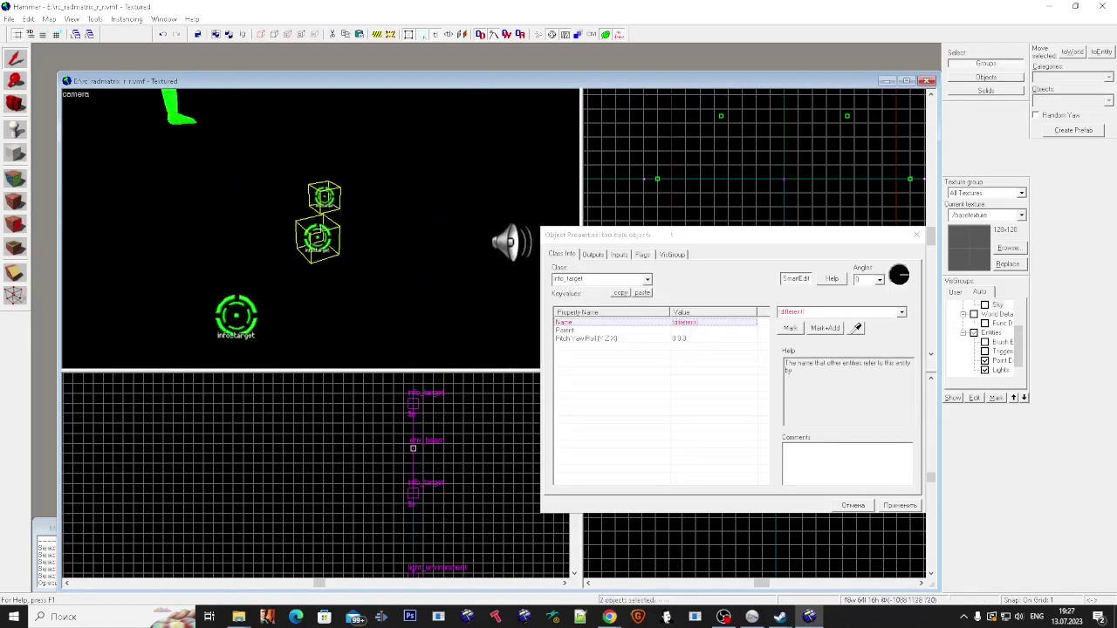
{"action": "left_click", "coordinate": [320, 229], "text": "ctrl"}
{"action": "key", "text": "w"}
{"action": "left_click", "coordinate": [320, 229], "text": "ctrl"}
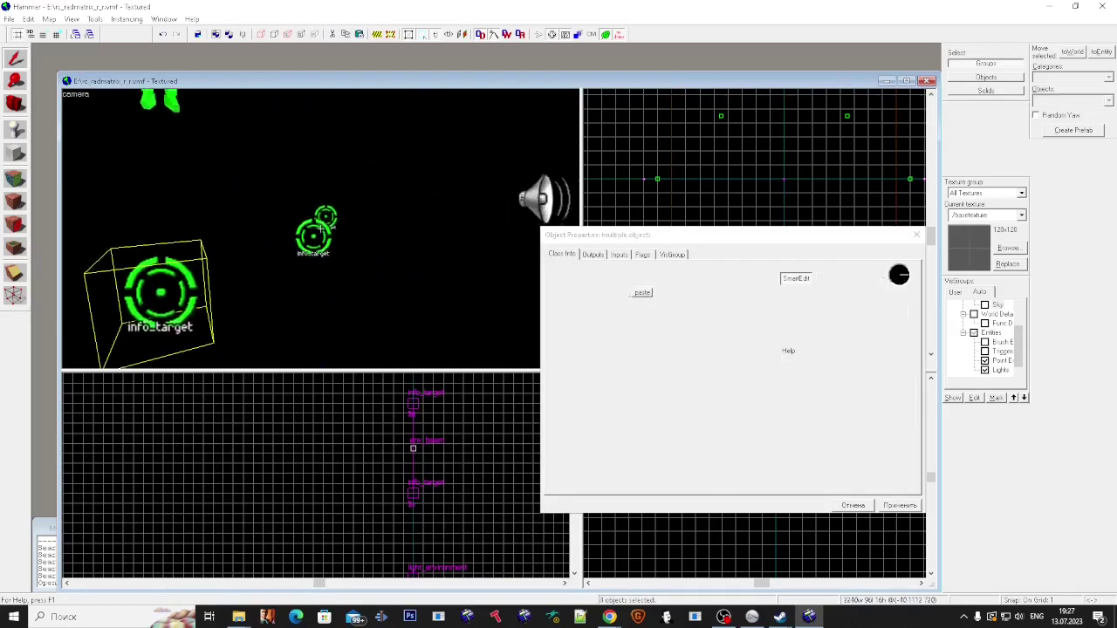
{"action": "left_click", "coordinate": [320, 228], "text": "ctrl"}
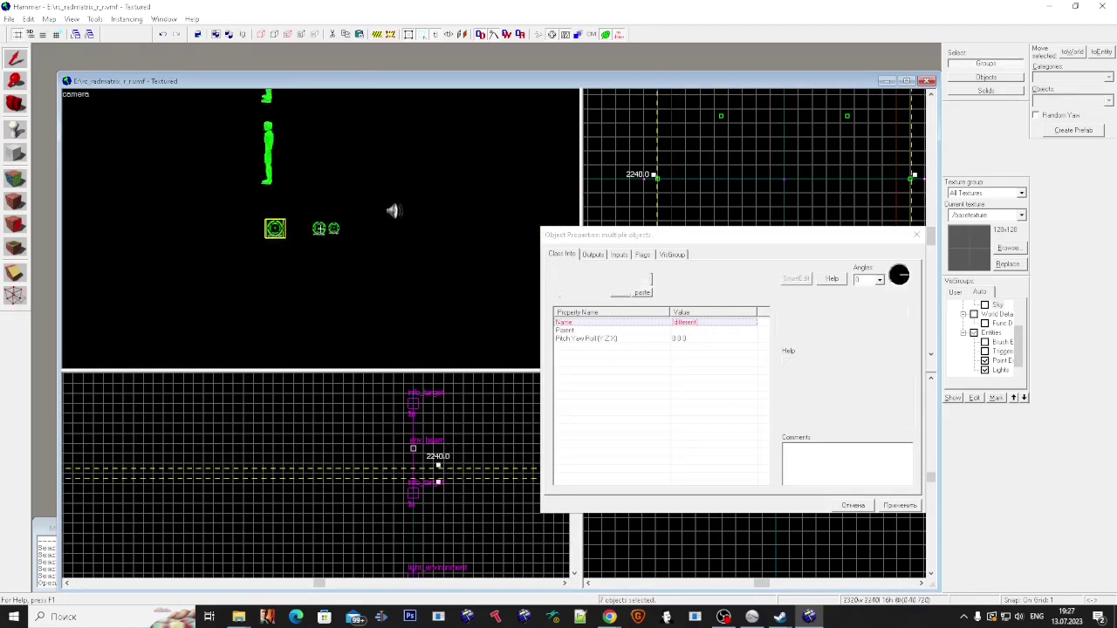
{"action": "left_click", "coordinate": [321, 228], "text": "ctrl"}
{"action": "scroll", "coordinate": [320, 229], "scroll_direction": "down", "scroll_amount": 5}
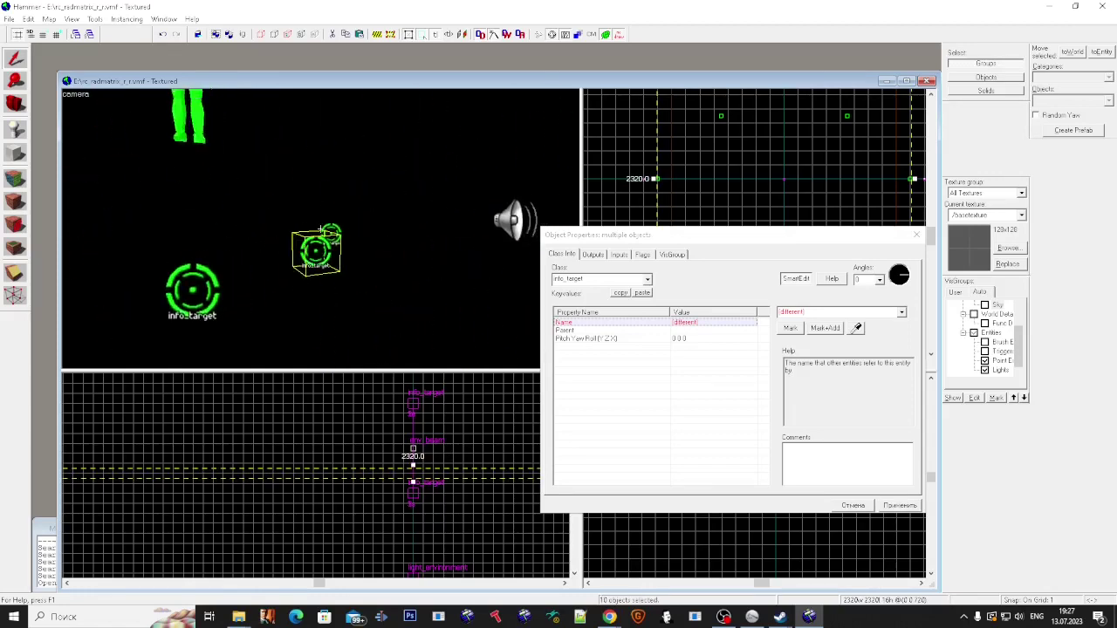
{"action": "left_click", "coordinate": [321, 229], "text": "ctrl"}
{"action": "scroll", "coordinate": [320, 229], "scroll_direction": "down", "scroll_amount": 5}
{"action": "key", "text": "Delete"}
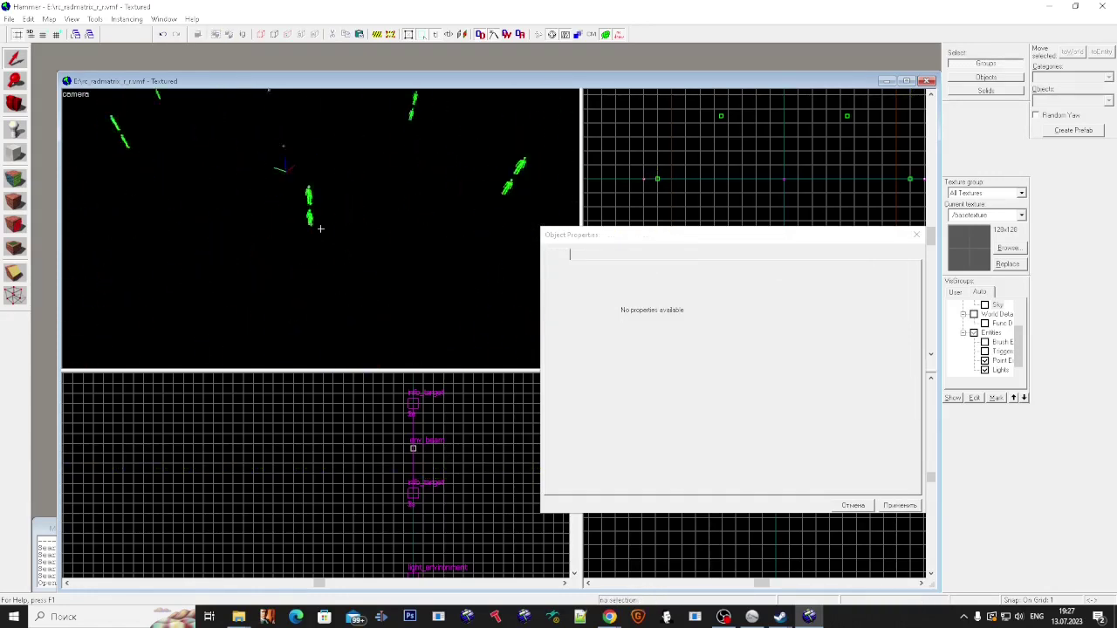
Step: Close the empty properties window and make all Auto VisGroups visible again
{"action": "key", "text": "super"}
{"action": "left_click", "coordinate": [916, 234]}
{"action": "left_click", "coordinate": [963, 306]}
{"action": "key", "text": "z"}
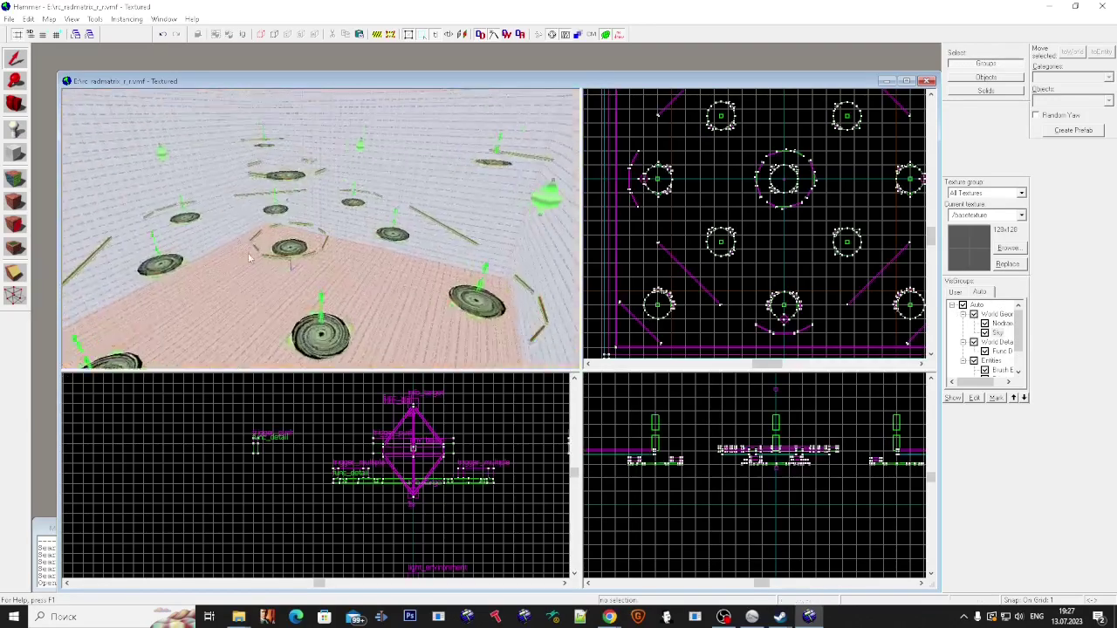
Step: Rename the ambient_generic on the lower-left inner disc as 6aa
{"action": "key", "text": "w"}
{"action": "left_click", "coordinate": [320, 228]}
{"action": "key", "text": "s"}
{"action": "key", "text": "alt+Return"}
{"action": "key", "text": "z"}
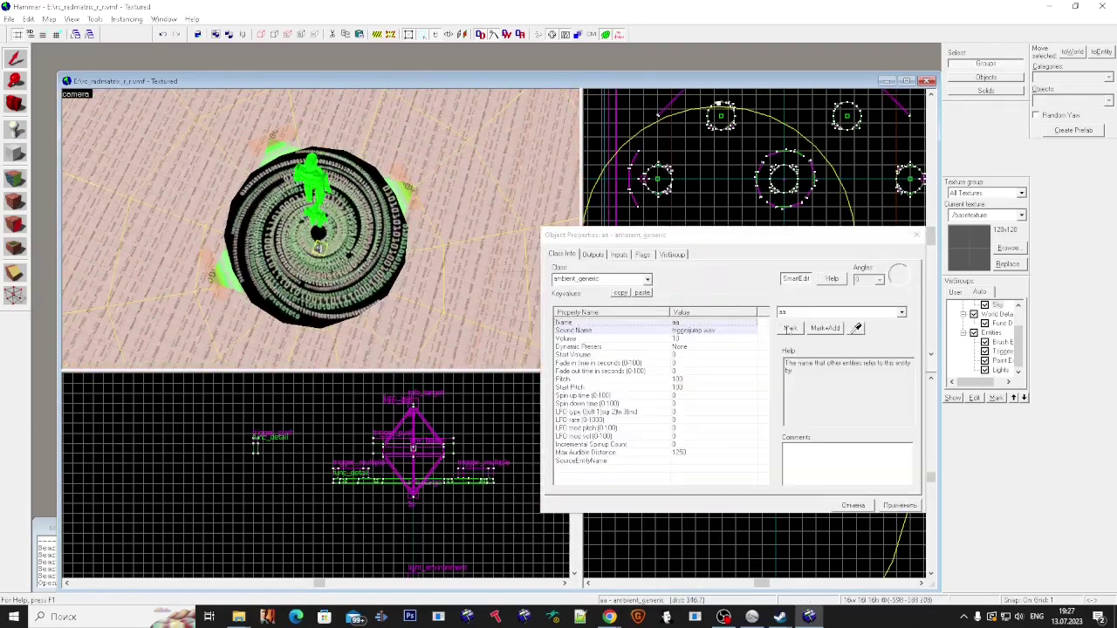
{"action": "left_click", "coordinate": [782, 313]}
Step: Rename the ambient_generic on the lower centre disc as 7aa
{"action": "key", "text": "z"}
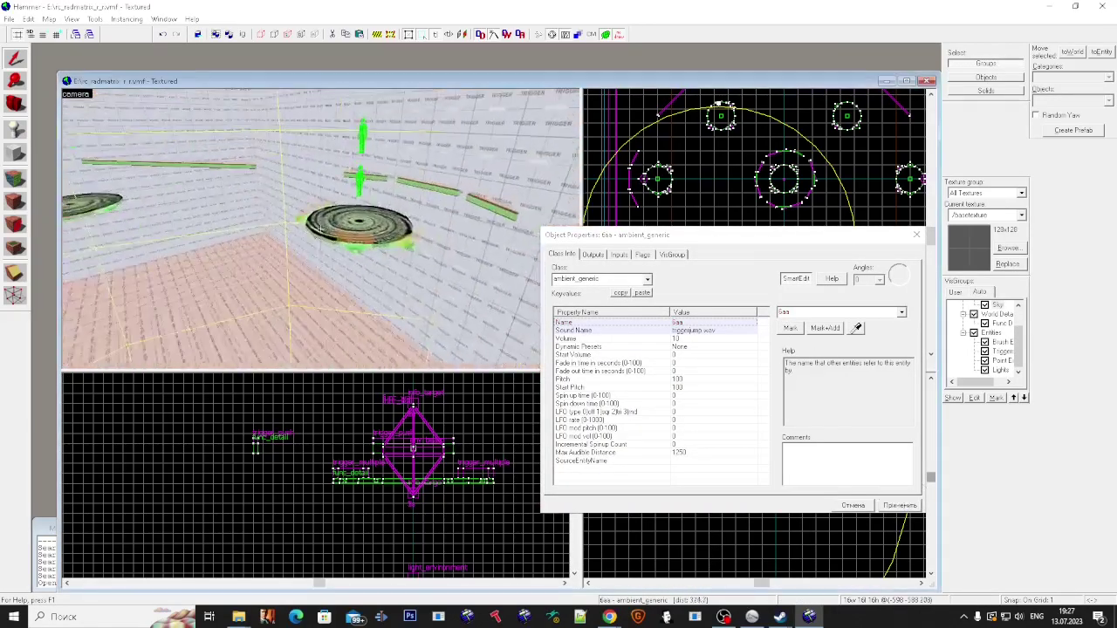
{"action": "key", "text": "w"}
{"action": "left_click", "coordinate": [320, 229]}
{"action": "key", "text": "z"}
{"action": "left_click", "coordinate": [779, 314]}
{"action": "left_click", "coordinate": [893, 509]}
Step: Rename the ambient_generic on the lower-right inner disc as 8aa
{"action": "key", "text": "z"}
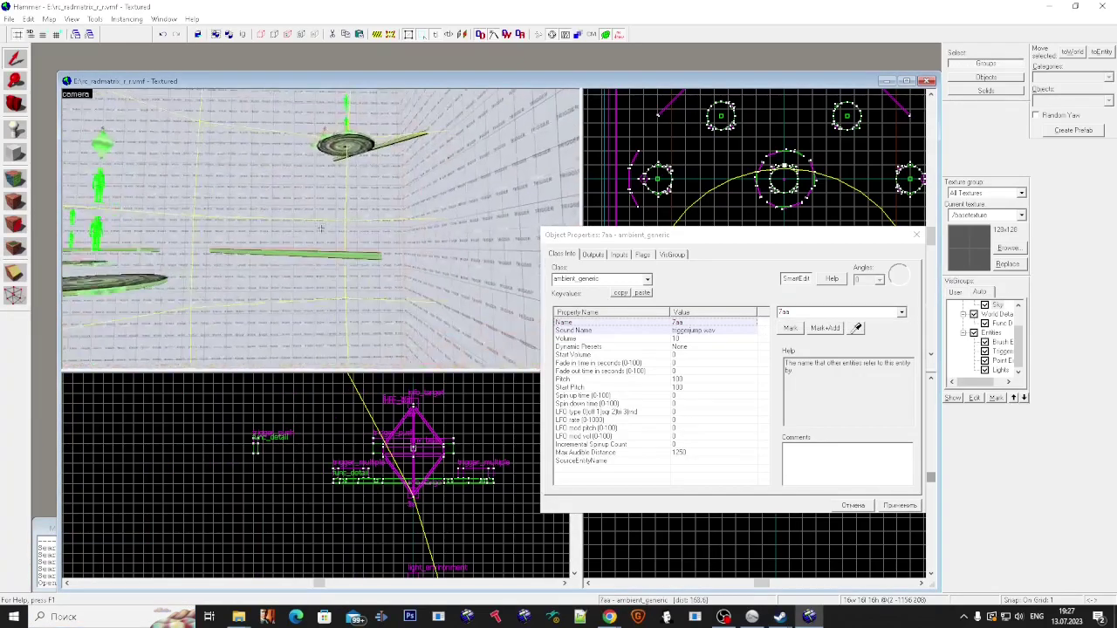
{"action": "key", "text": "w"}
{"action": "left_click", "coordinate": [320, 229]}
{"action": "key", "text": "z"}
{"action": "key", "text": "super"}
{"action": "left_click", "coordinate": [779, 312]}
{"action": "type", "text": "8"}
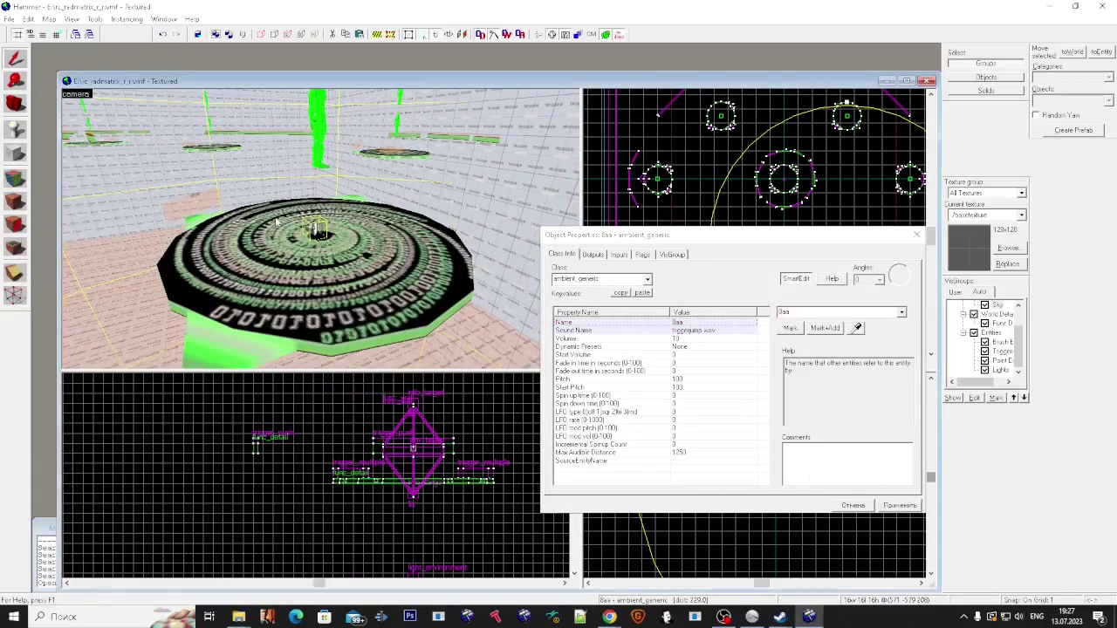
Step: Give the right-hand disc's ambient_generic its own numbered name, and rename the one on the upper-right inner disc as 10aa
{"action": "key", "text": "super"}
{"action": "key", "text": "super"}
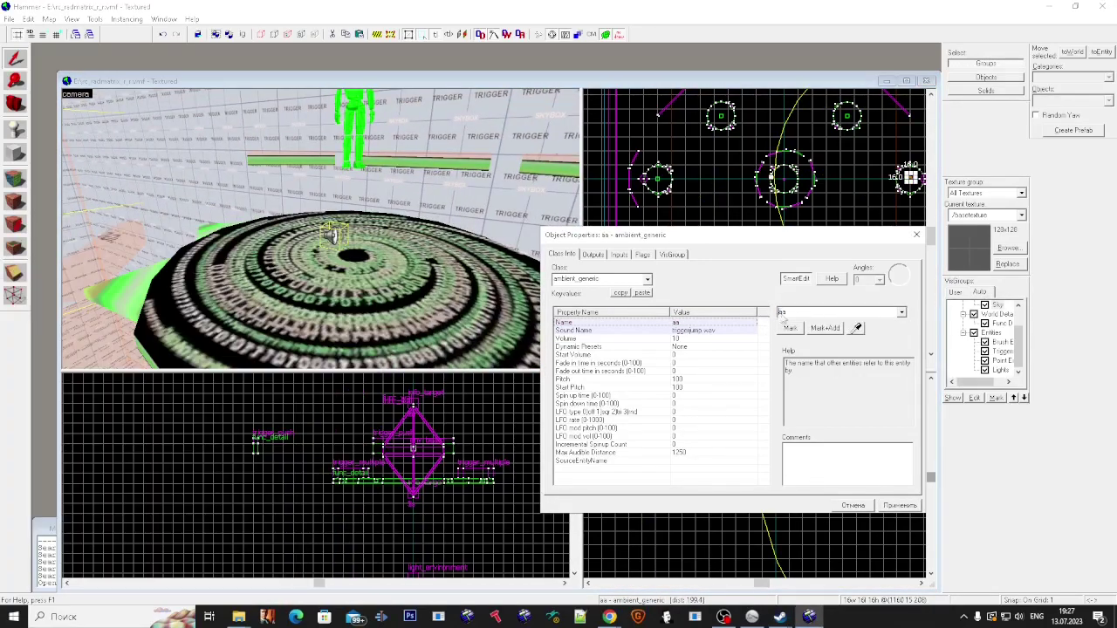
{"action": "left_click", "coordinate": [894, 509]}
{"action": "key", "text": "z"}
{"action": "key", "text": "w"}
{"action": "left_click", "coordinate": [320, 228]}
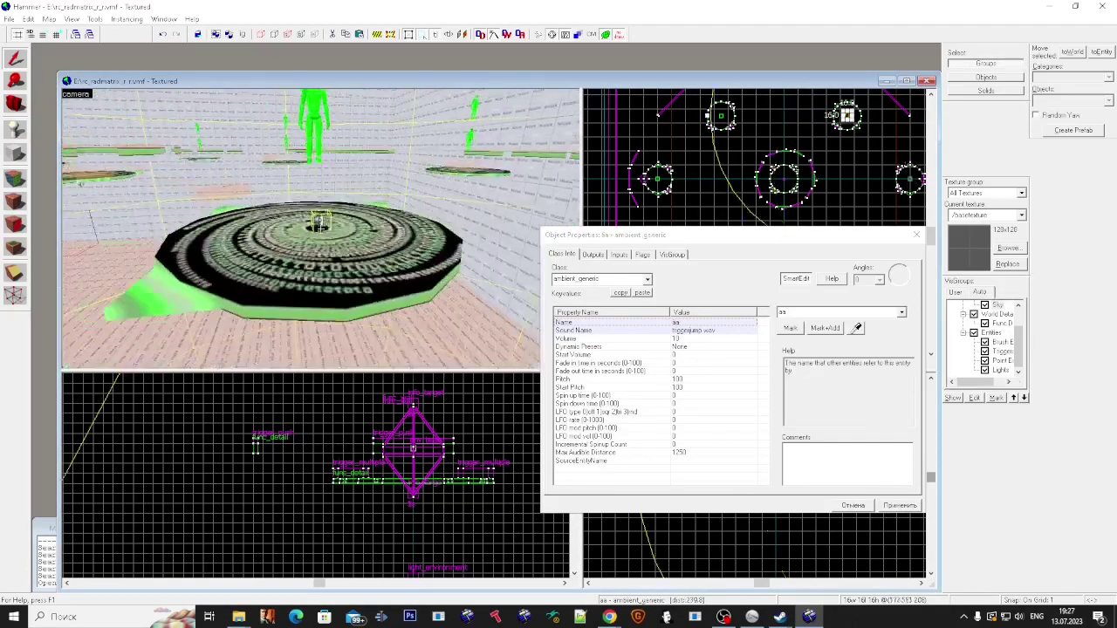
{"action": "key", "text": "super"}
{"action": "key", "text": "super"}
Step: Rename the ambient_generic on the upper centre disc as 11aa
{"action": "key", "text": "z"}
{"action": "key", "text": "w"}
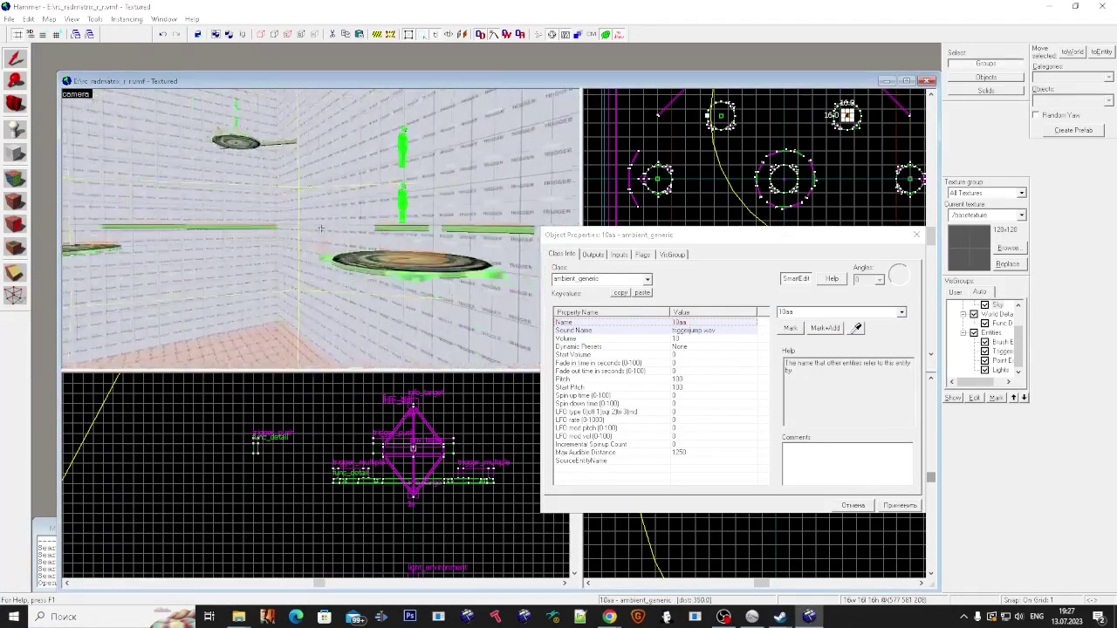
{"action": "left_click", "coordinate": [320, 229]}
{"action": "key", "text": "super"}
{"action": "key", "text": "super"}
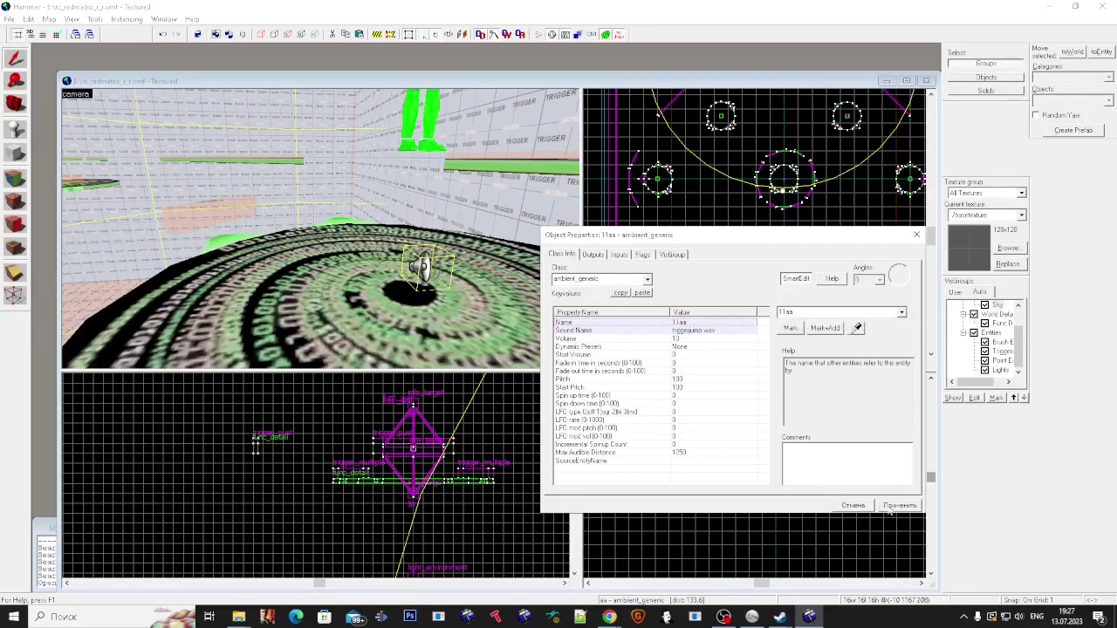
{"action": "left_click", "coordinate": [889, 508]}
Step: Rename the ambient_generic on the upper-left inner disc as 12aa
{"action": "key", "text": "z"}
{"action": "key", "text": "w"}
{"action": "left_click", "coordinate": [320, 228]}
{"action": "key", "text": "super"}
{"action": "key", "text": "super"}
{"action": "double_click", "coordinate": [782, 314]}
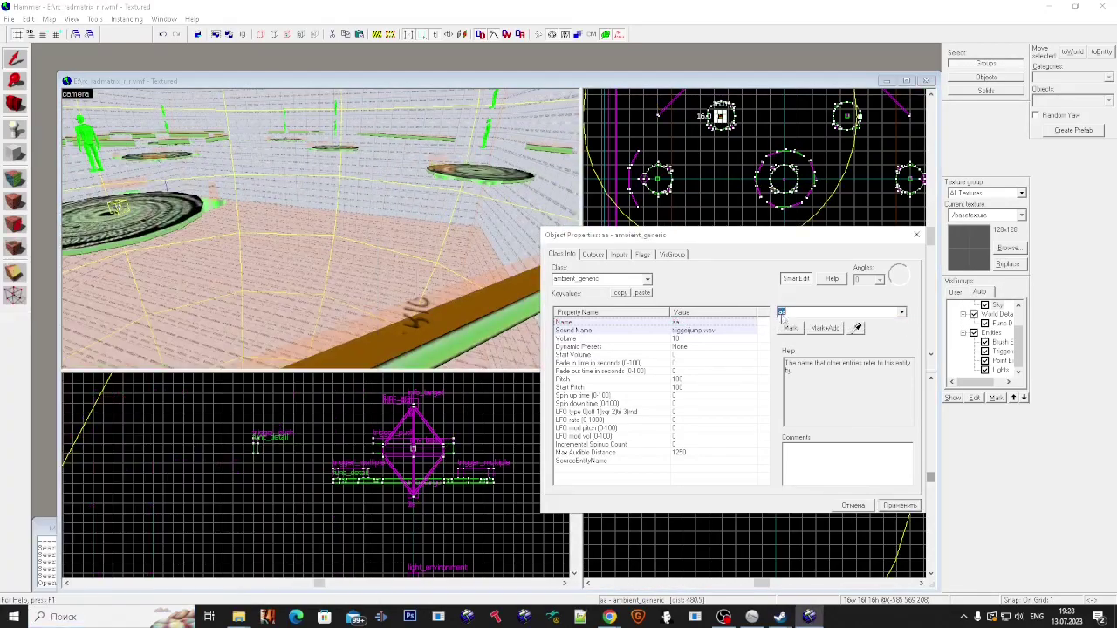
{"action": "left_click", "coordinate": [897, 509]}
Step: Number the name of the next disc's ambient_generic with the prefix 13
{"action": "key", "text": "z"}
{"action": "key", "text": "w"}
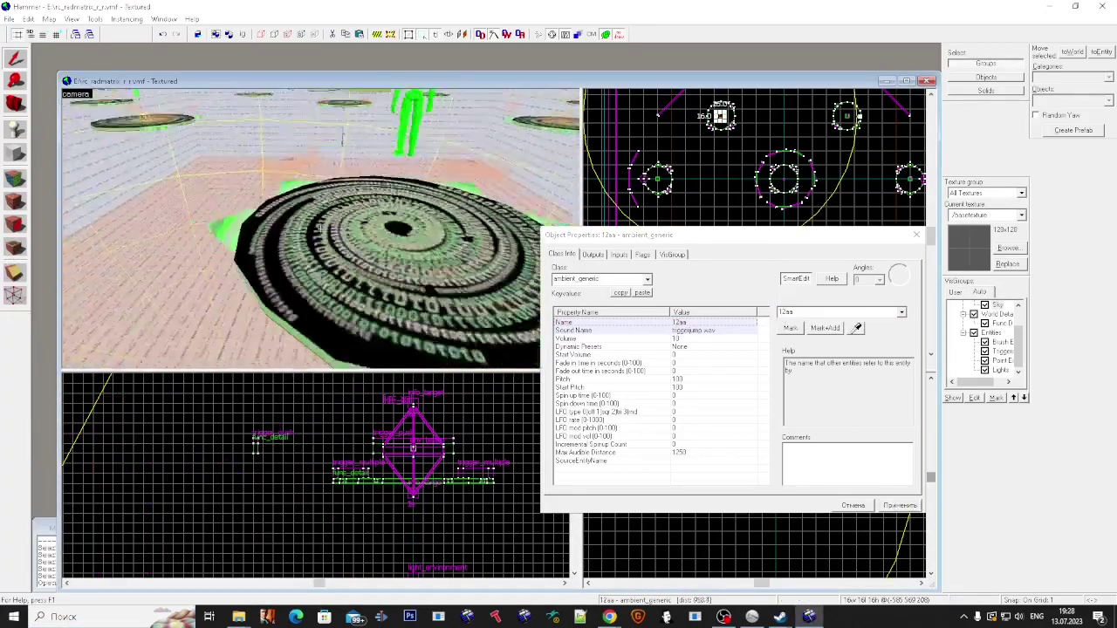
{"action": "left_click", "coordinate": [320, 228]}
{"action": "key", "text": "super"}
{"action": "key", "text": "super"}
{"action": "type", "text": "13"}
Step: Change the class of the trigger_discreturn brush covering the map's floor to trigger_hurt
{"action": "type", "text": "zw"}
{"action": "left_click", "coordinate": [320, 229]}
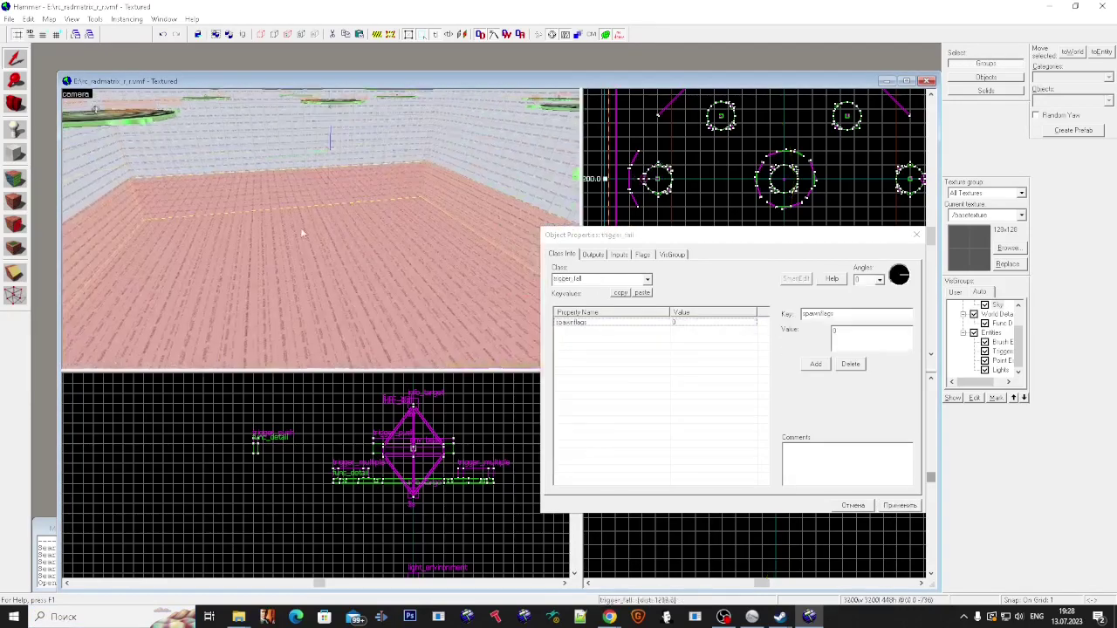
{"action": "left_click", "coordinate": [321, 229]}
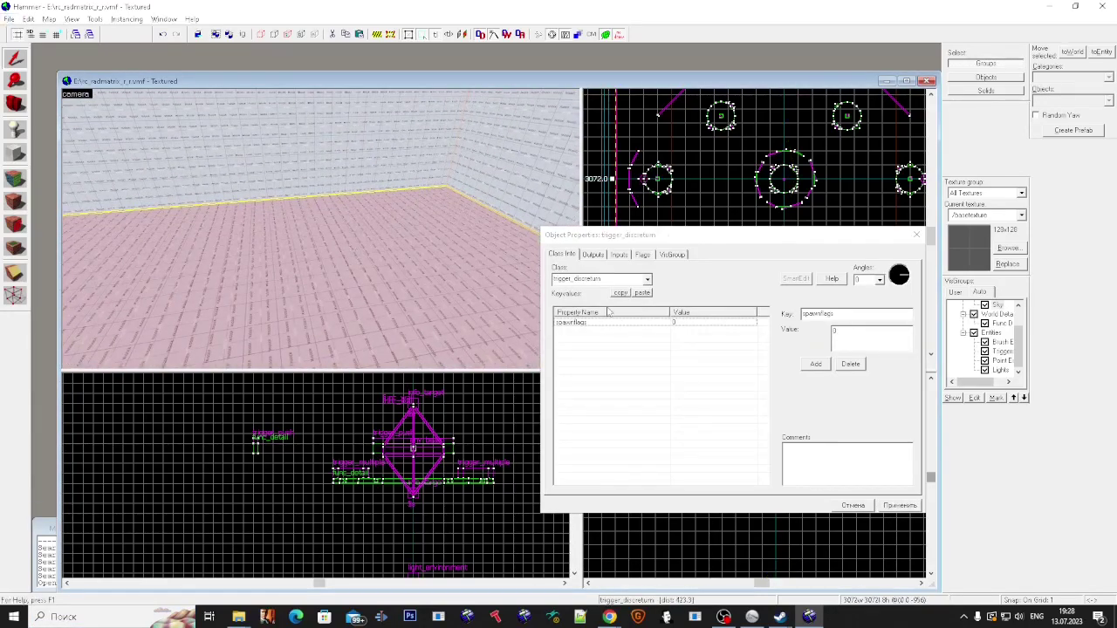
{"action": "key", "text": "s"}
{"action": "left_click", "coordinate": [646, 280]}
{"action": "type", "text": "hurt"}
{"action": "left_click", "coordinate": [602, 302]}
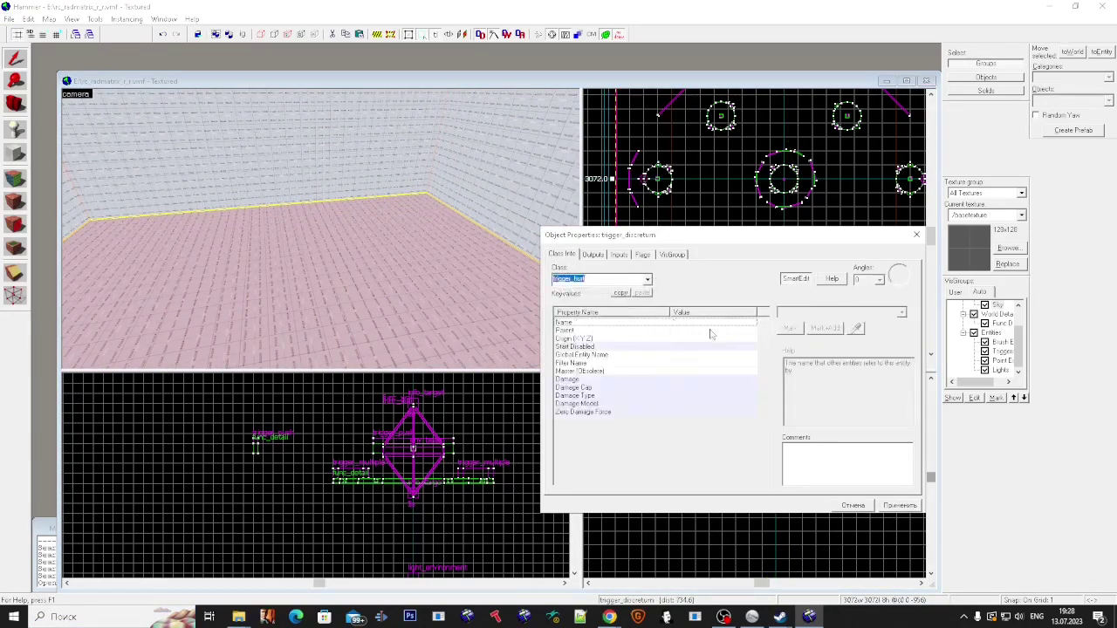
{"action": "left_click", "coordinate": [899, 505]}
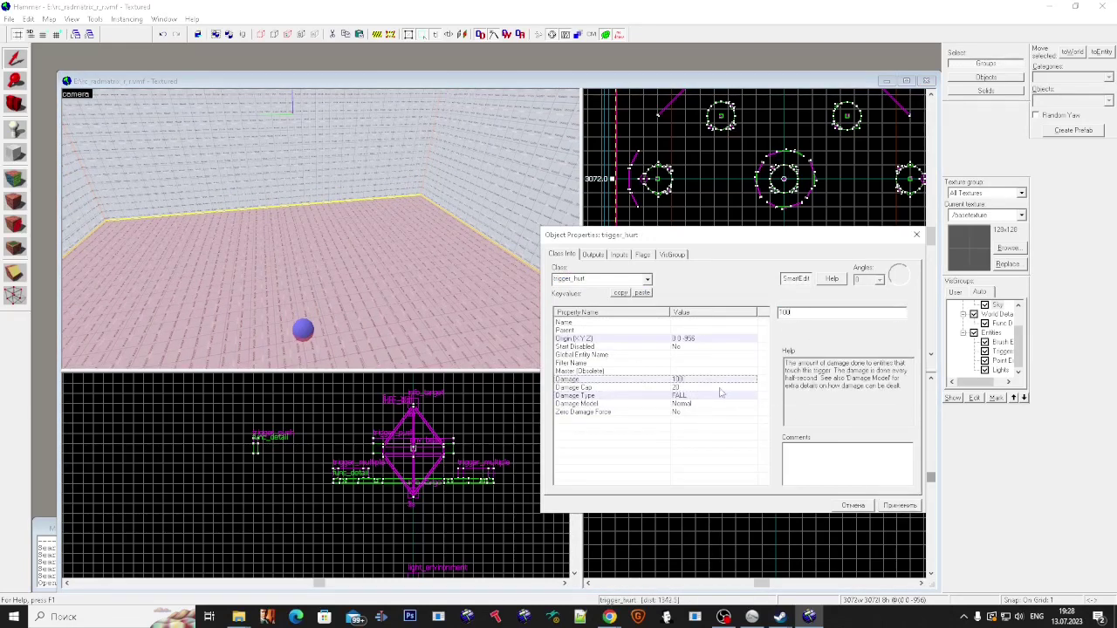
{"action": "left_click", "coordinate": [642, 254]}
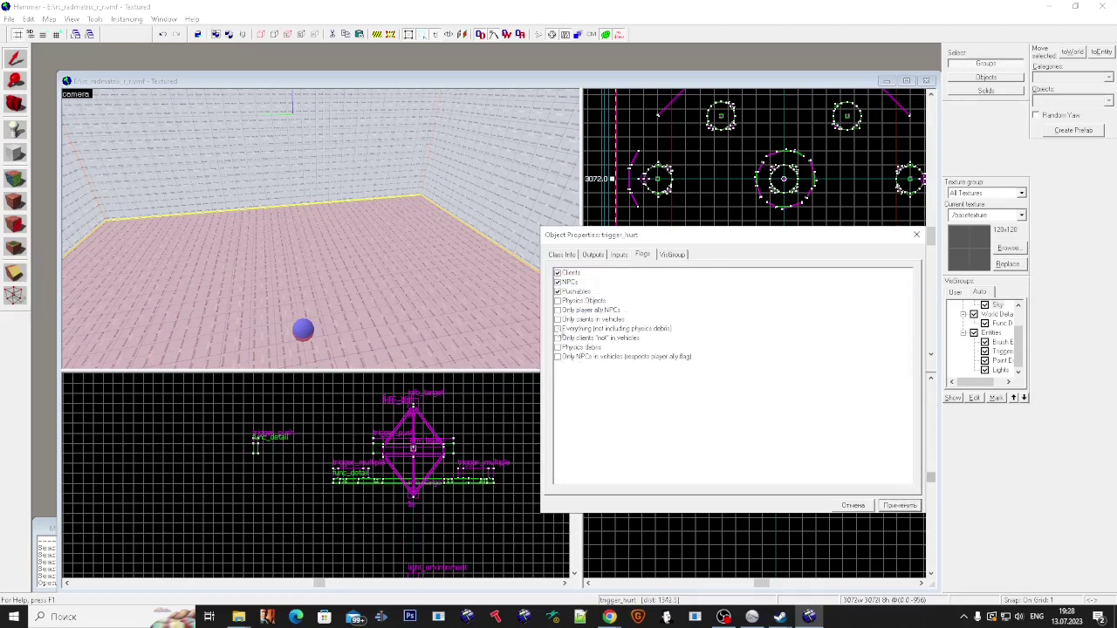
{"action": "left_click", "coordinate": [900, 508]}
{"action": "key", "text": "s"}
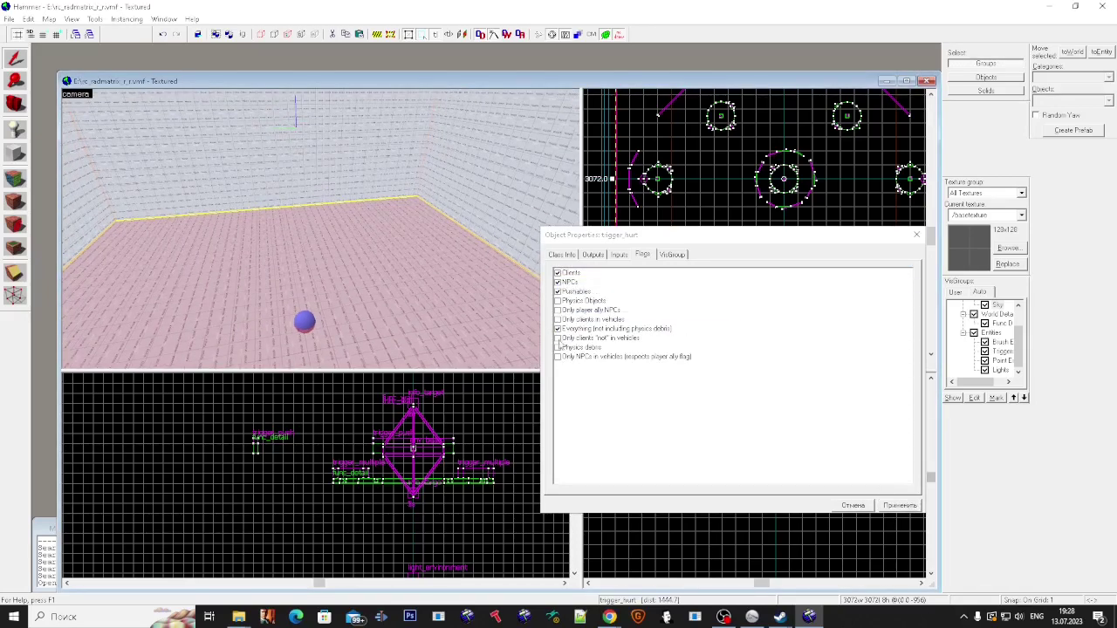
{"action": "left_click", "coordinate": [558, 346]}
{"action": "left_click", "coordinate": [902, 507]}
Step: Add an OnHurtPlayer output to the trigger_hurt brush and close its properties
{"action": "left_click", "coordinate": [593, 254]}
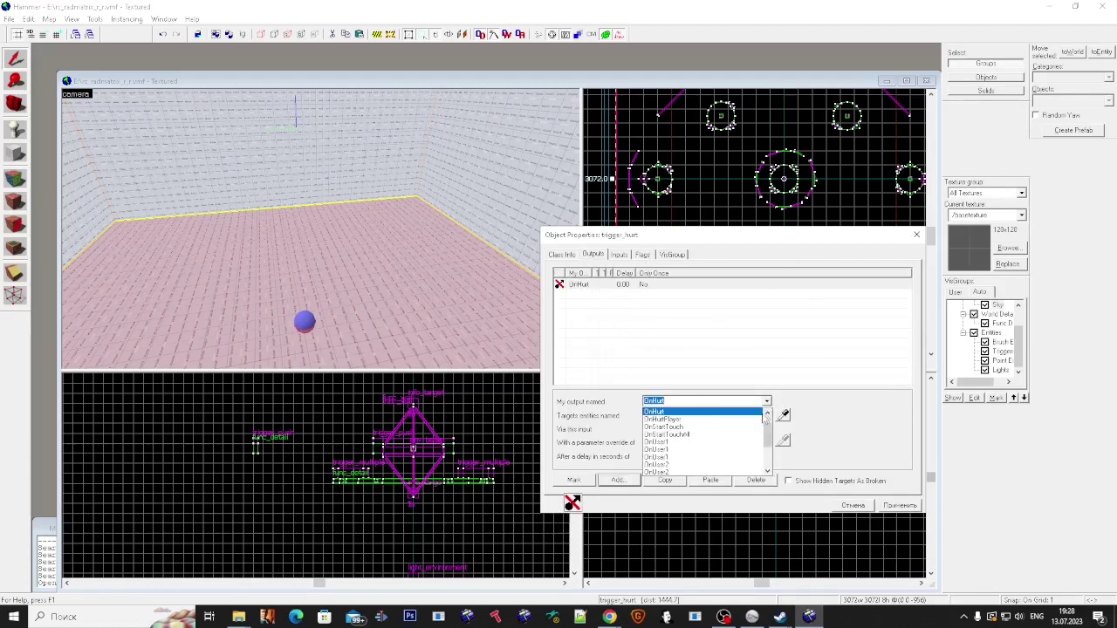
{"action": "key", "text": "Escape"}
{"action": "key", "text": "Escape"}
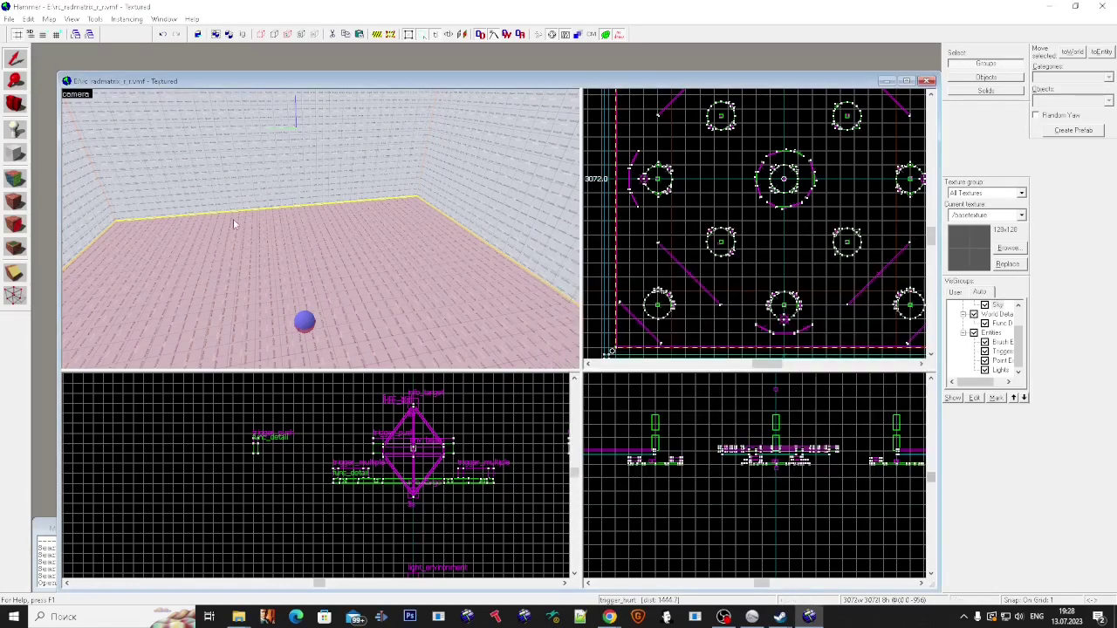
Step: Copy the floor-covering trigger_hurt brush upward to a height of -200, beneath the disc platforms
{"action": "scroll", "coordinate": [233, 224], "scroll_direction": "down", "scroll_amount": 2}
{"action": "scroll", "coordinate": [361, 476], "scroll_direction": "down", "scroll_amount": 8}
{"action": "scroll", "coordinate": [369, 515], "scroll_direction": "up", "scroll_amount": 20}
{"action": "scroll", "coordinate": [300, 544], "scroll_direction": "down", "scroll_amount": 7}
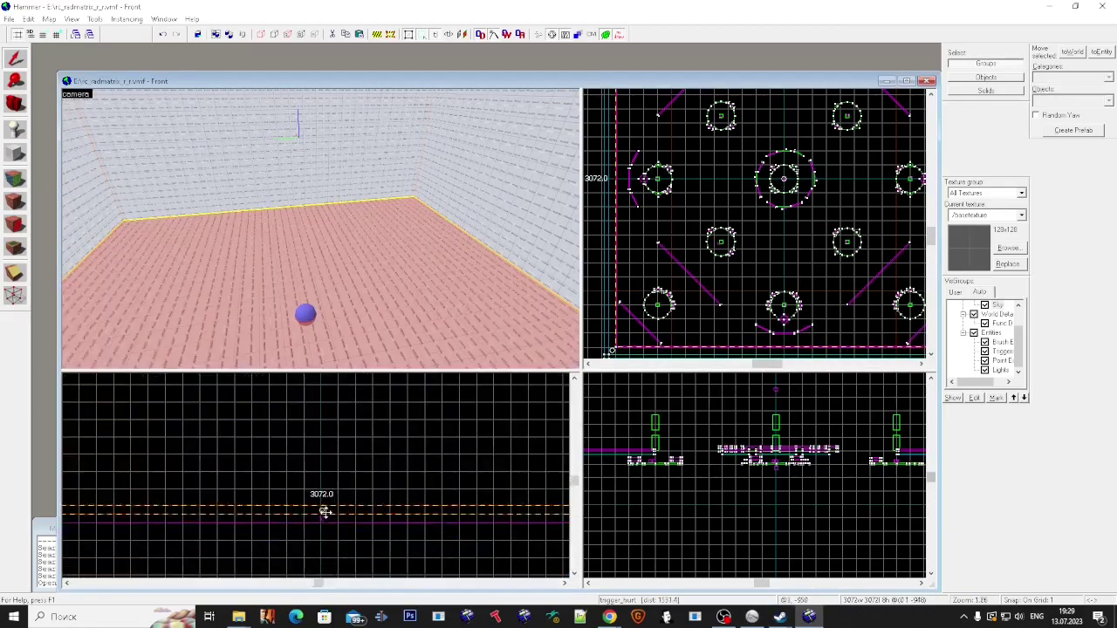
{"action": "left_click_drag", "start_coordinate": [324, 511], "coordinate": [338, 402]}
{"action": "scroll", "coordinate": [335, 436], "scroll_direction": "down", "scroll_amount": 14}
{"action": "scroll", "coordinate": [333, 452], "scroll_direction": "up", "scroll_amount": 8}
{"action": "left_click_drag", "start_coordinate": [353, 510], "coordinate": [358, 376]}
{"action": "scroll", "coordinate": [352, 419], "scroll_direction": "down", "scroll_amount": 5}
{"action": "scroll", "coordinate": [436, 222], "scroll_direction": "down", "scroll_amount": 4}
Step: Turn the raised copy into a trigger_multiple named scream whose OnTrigger output sends ToggleSound to screamers
{"action": "double_click", "coordinate": [438, 227]}
{"action": "left_click", "coordinate": [647, 280]}
{"action": "type", "text": "t_mul"}
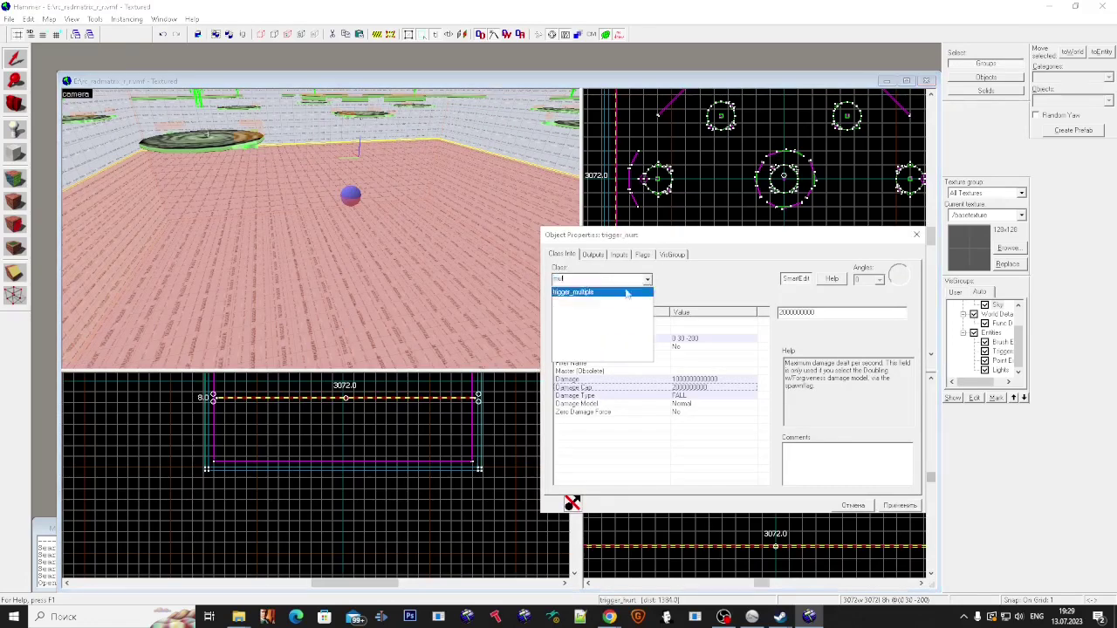
{"action": "left_click", "coordinate": [628, 292]}
{"action": "left_click", "coordinate": [900, 505]}
{"action": "left_click", "coordinate": [593, 254]}
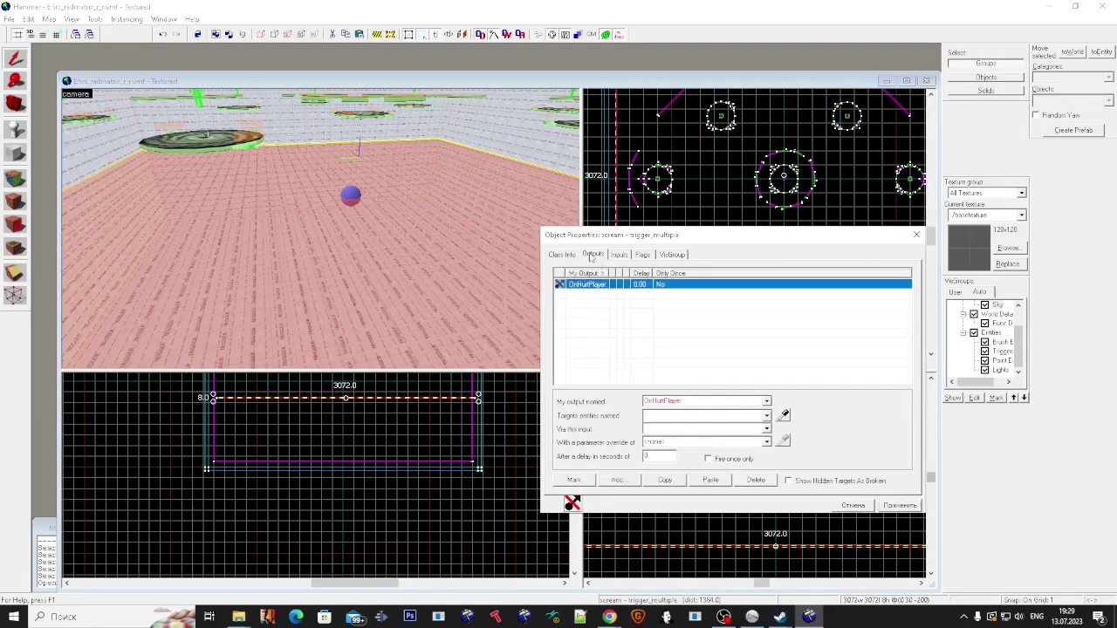
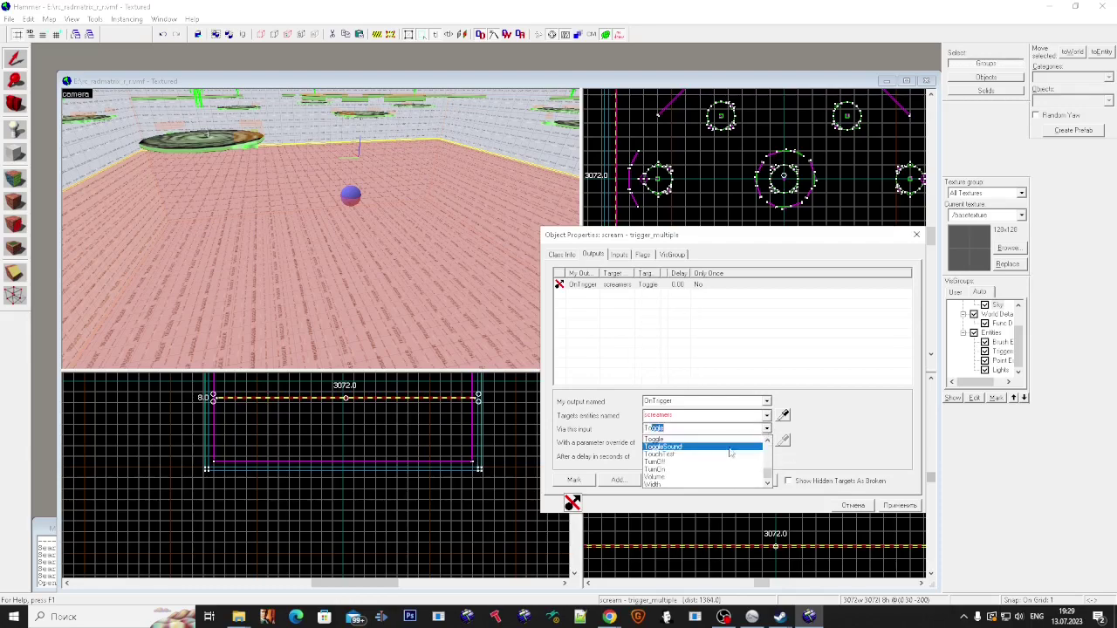
Step: Paste an ambient_generic just above the scream trigger near the map's centre and extend its maximum audible distance to 2905
{"action": "left_click", "coordinate": [488, 283]}
{"action": "key", "text": "ctrl+v"}
{"action": "scroll", "coordinate": [760, 140], "scroll_direction": "down", "scroll_amount": 6}
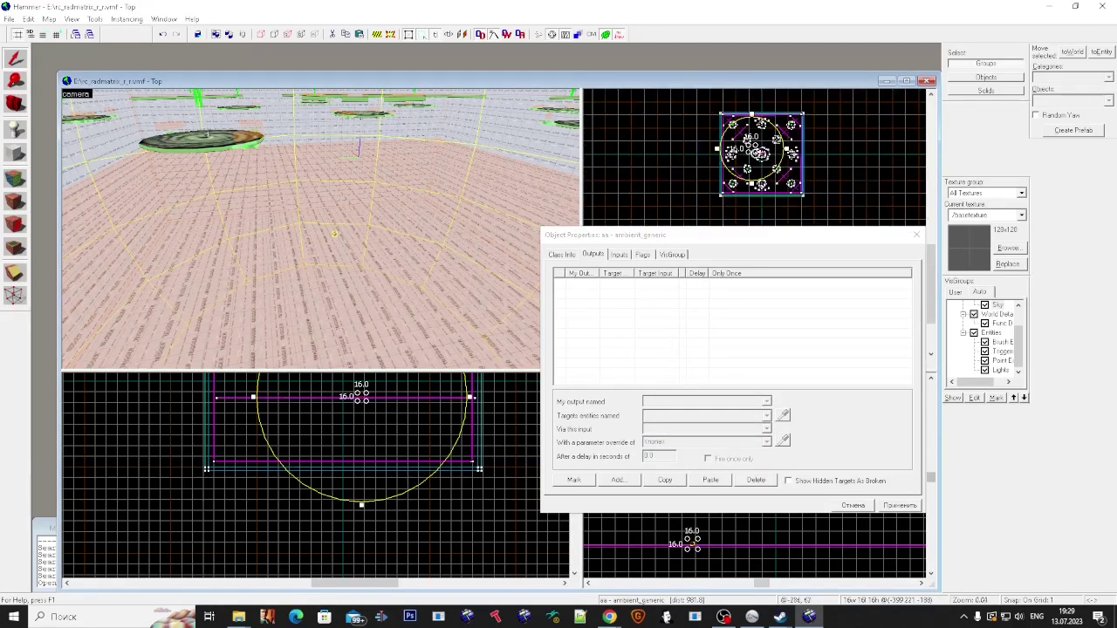
{"action": "key", "text": "ctrl+x"}
{"action": "key", "text": "ctrl+v"}
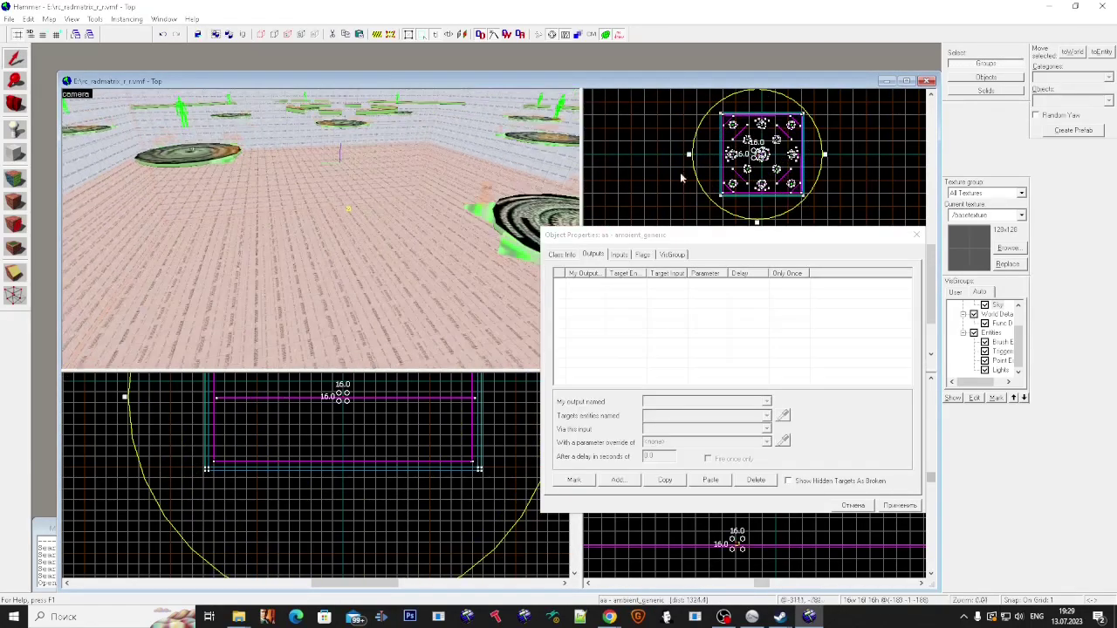
{"action": "left_click", "coordinate": [646, 256]}
{"action": "left_click", "coordinate": [601, 256]}
{"action": "left_click", "coordinate": [642, 255]}
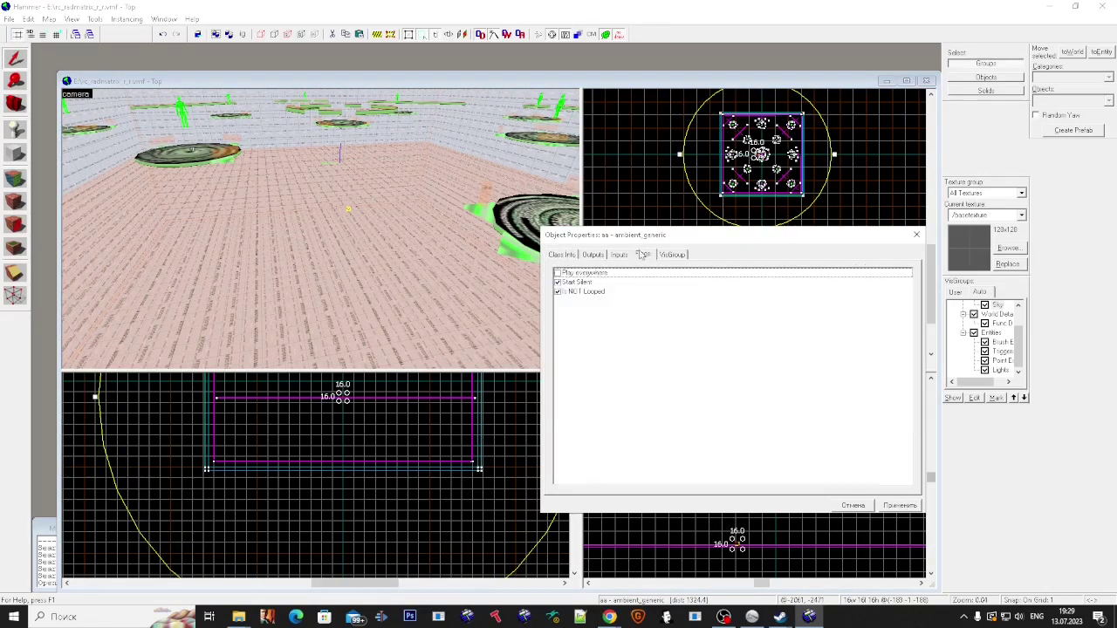
Step: Name the pasted ambient_generic screamers and assign it a sound found with the scream filter
{"action": "left_click", "coordinate": [575, 256]}
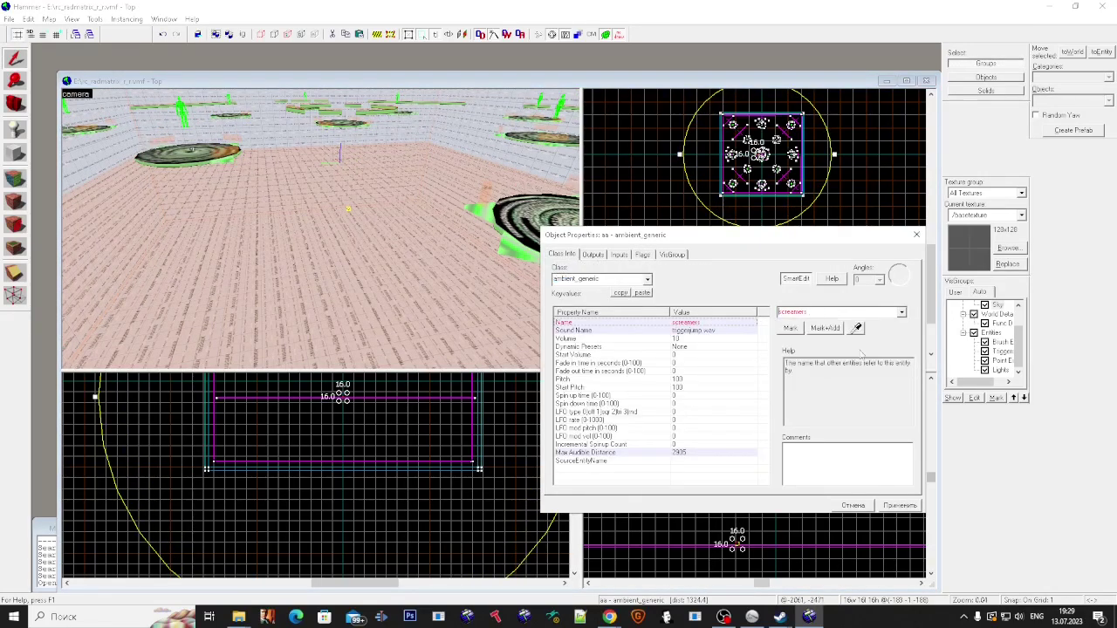
{"action": "left_click", "coordinate": [650, 331]}
{"action": "left_click", "coordinate": [801, 330]}
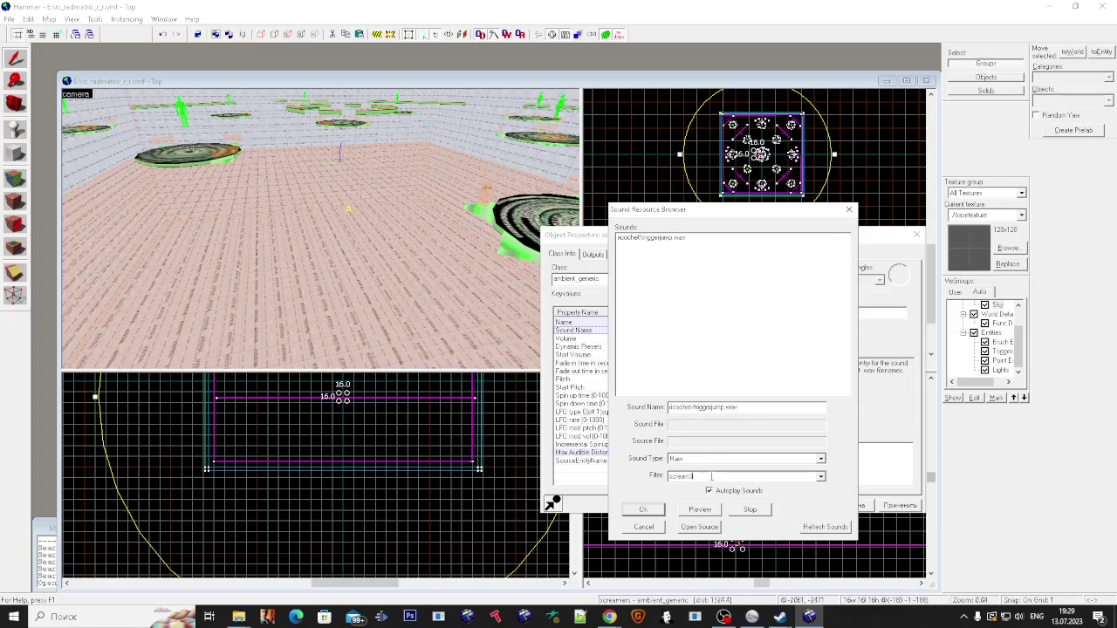
{"action": "left_click", "coordinate": [648, 512]}
{"action": "left_click", "coordinate": [899, 506]}
Step: Review the scream trigger's flags and the lower trigger_hurt's outputs, and close the properties window
{"action": "left_click", "coordinate": [409, 232]}
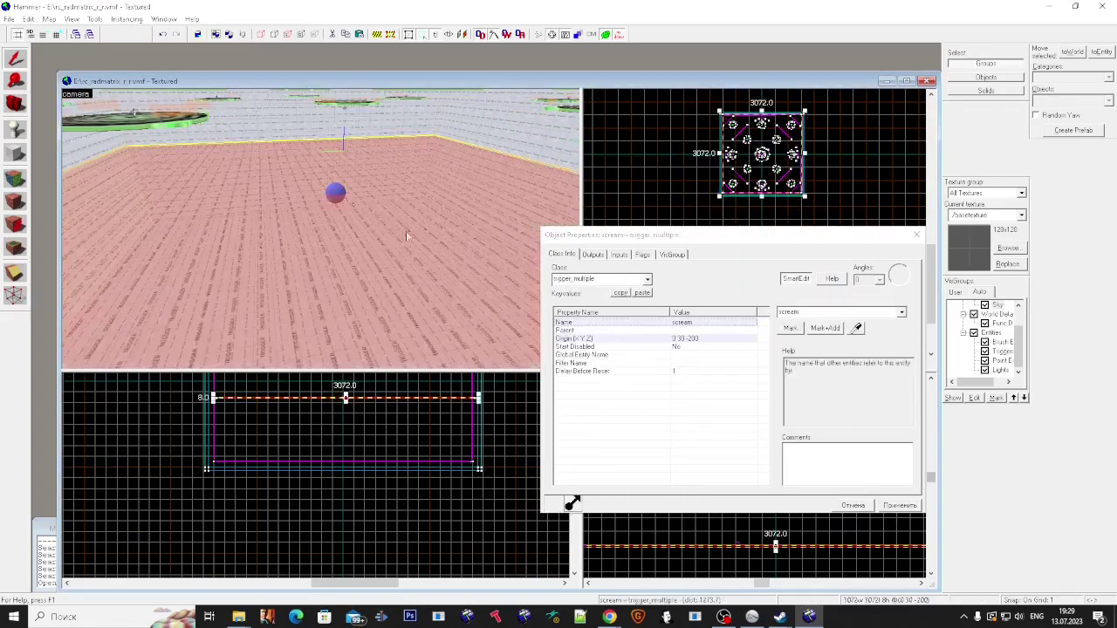
{"action": "left_click", "coordinate": [642, 255]}
{"action": "scroll", "coordinate": [371, 262], "scroll_direction": "up", "scroll_amount": 4}
{"action": "scroll", "coordinate": [370, 265], "scroll_direction": "up", "scroll_amount": 3}
{"action": "left_click", "coordinate": [370, 265]}
{"action": "left_click", "coordinate": [591, 255]}
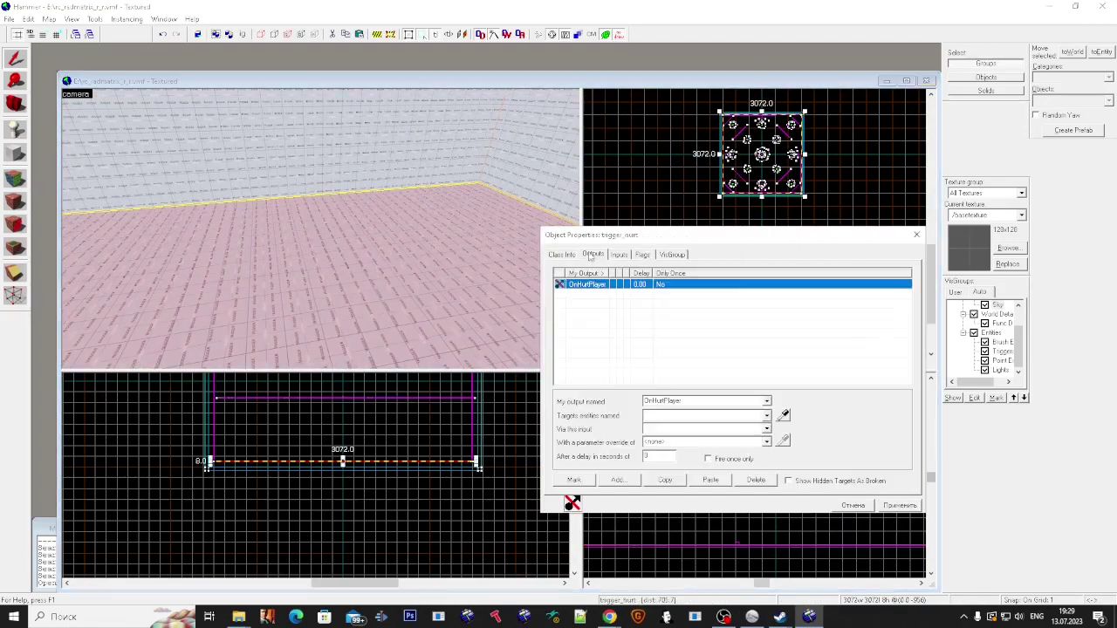
{"action": "left_click", "coordinate": [897, 510]}
{"action": "left_click", "coordinate": [562, 256]}
{"action": "scroll", "coordinate": [370, 235], "scroll_direction": "down", "scroll_amount": 6}
{"action": "left_click", "coordinate": [373, 229]}
{"action": "key", "text": "Escape"}
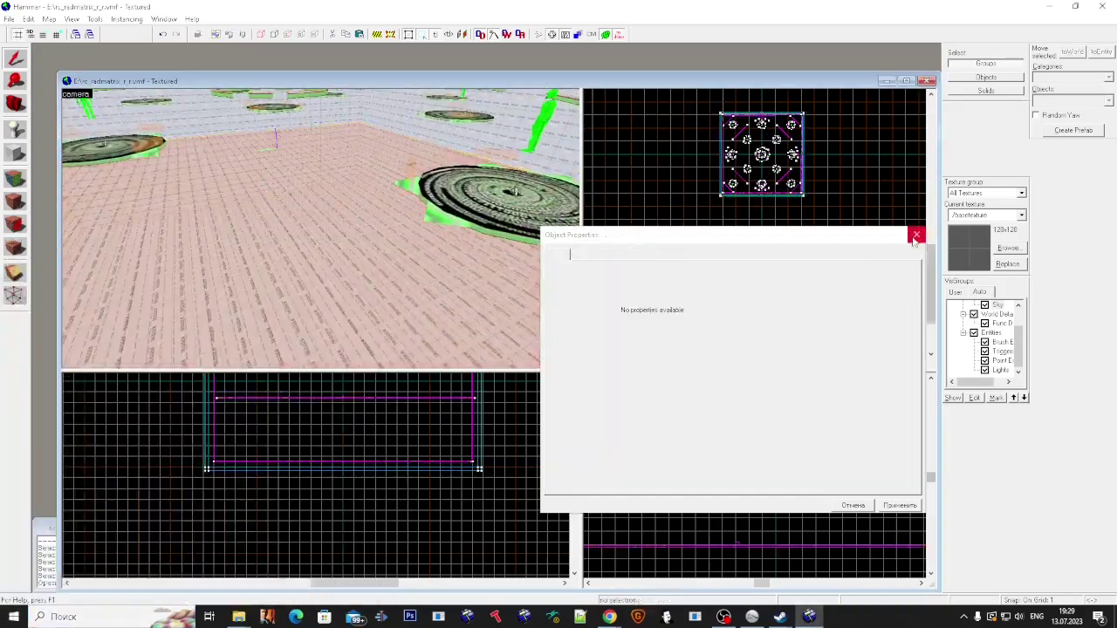
{"action": "left_click", "coordinate": [913, 240]}
Step: Rotate the trigger_multiple brush at the upper edge of the left-hand disc to align it with the arrow there
{"action": "key", "text": "z"}
{"action": "key", "text": "w"}
{"action": "left_click", "coordinate": [320, 228]}
{"action": "left_click", "coordinate": [321, 228]}
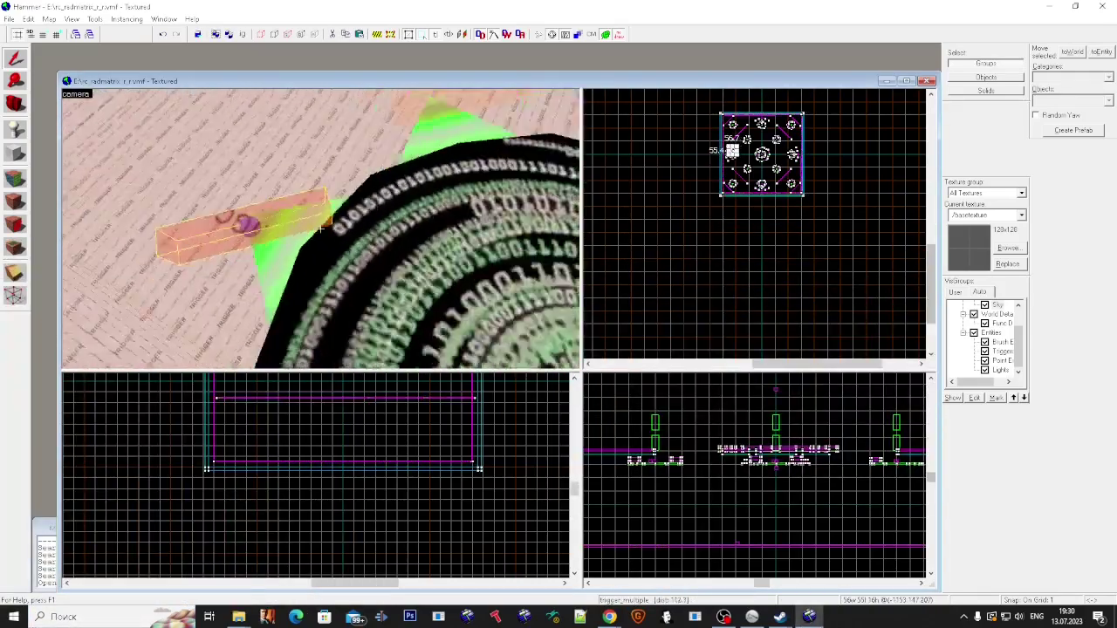
{"action": "key", "text": "z"}
{"action": "scroll", "coordinate": [740, 153], "scroll_direction": "up", "scroll_amount": 15}
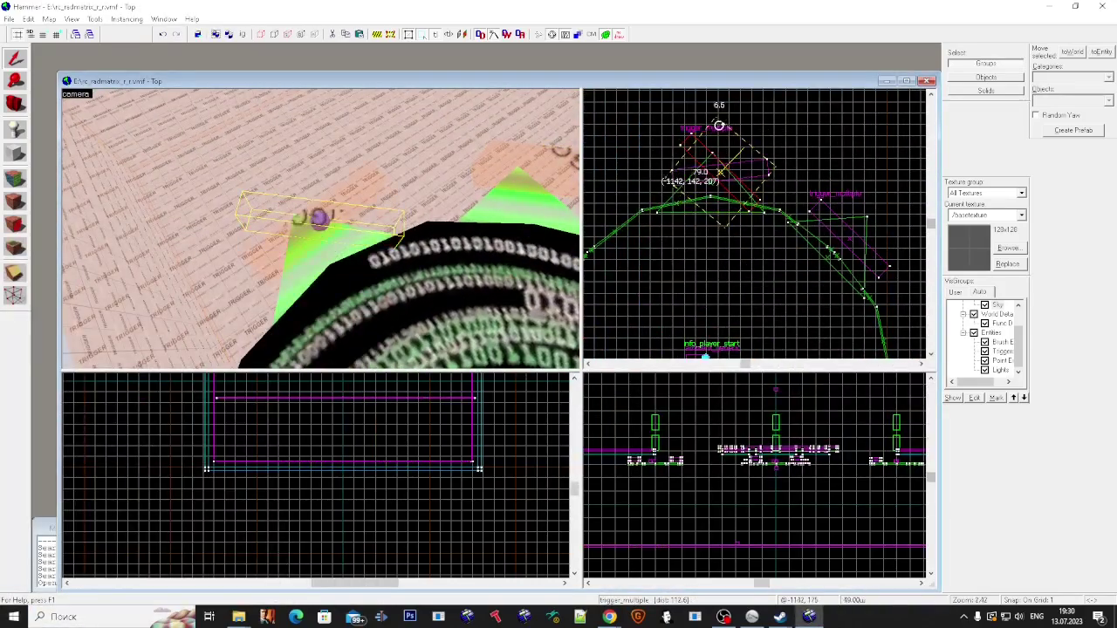
{"action": "left_click_drag", "start_coordinate": [719, 126], "coordinate": [718, 124]}
Step: Check the trigger_multiple brushes around the discs for alignment with their arrows
{"action": "key", "text": "z"}
{"action": "key", "text": "s"}
{"action": "key", "text": "w"}
{"action": "left_click", "coordinate": [320, 229], "text": "ctrl"}
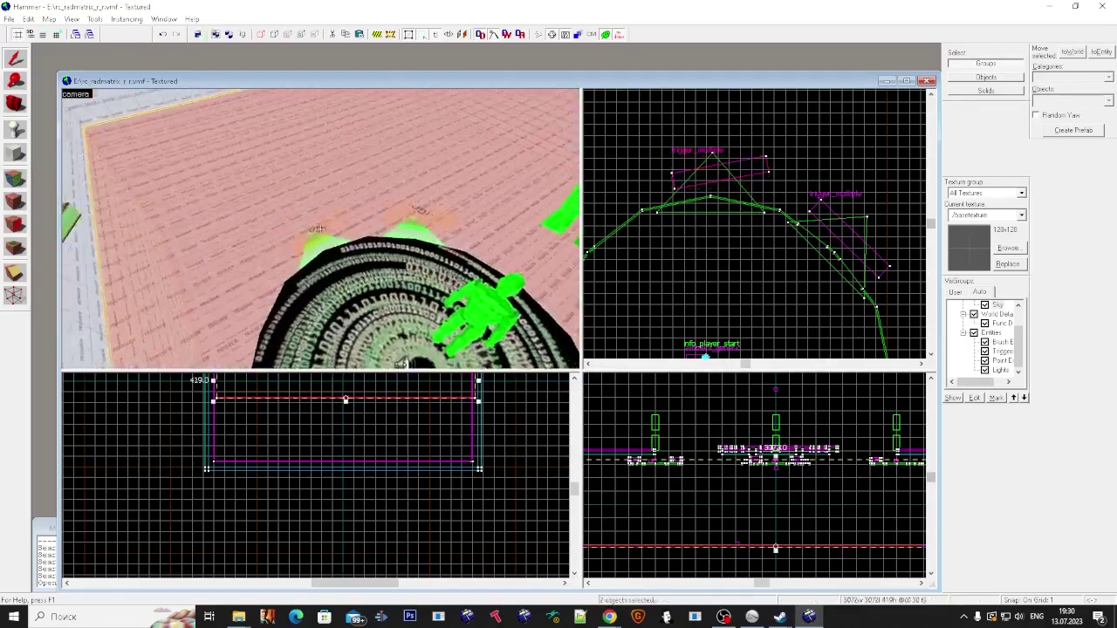
{"action": "left_click", "coordinate": [320, 228], "text": "ctrl"}
{"action": "key", "text": "s"}
{"action": "key", "text": "w"}
{"action": "left_click", "coordinate": [321, 229], "text": "ctrl"}
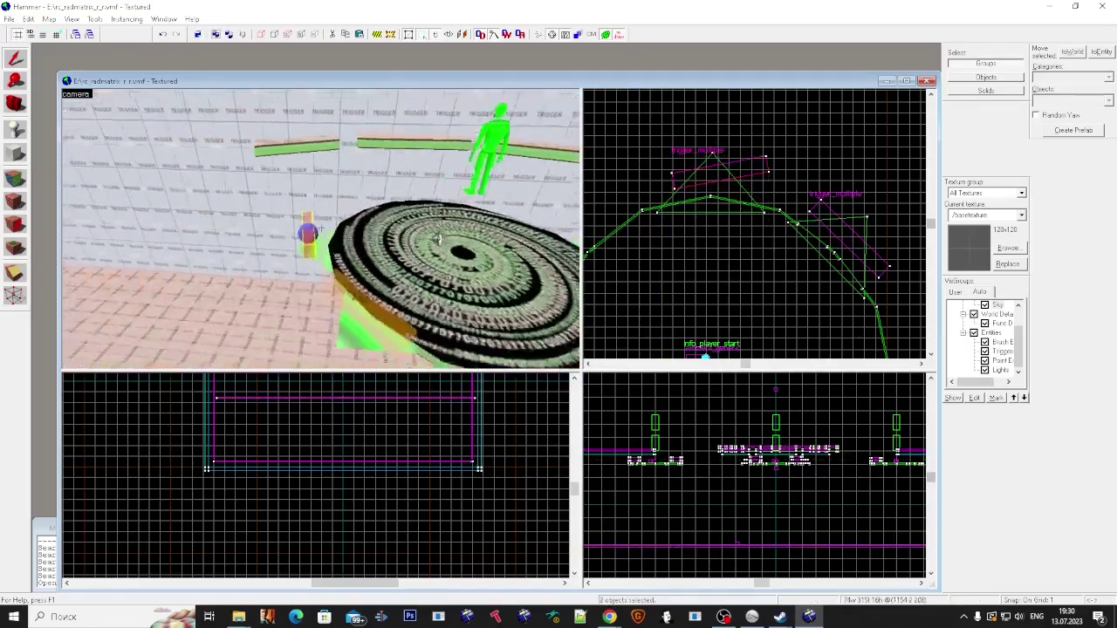
{"action": "left_click", "coordinate": [320, 228], "text": "ctrl"}
{"action": "key", "text": "s"}
{"action": "key", "text": "w"}
{"action": "key", "text": "s"}
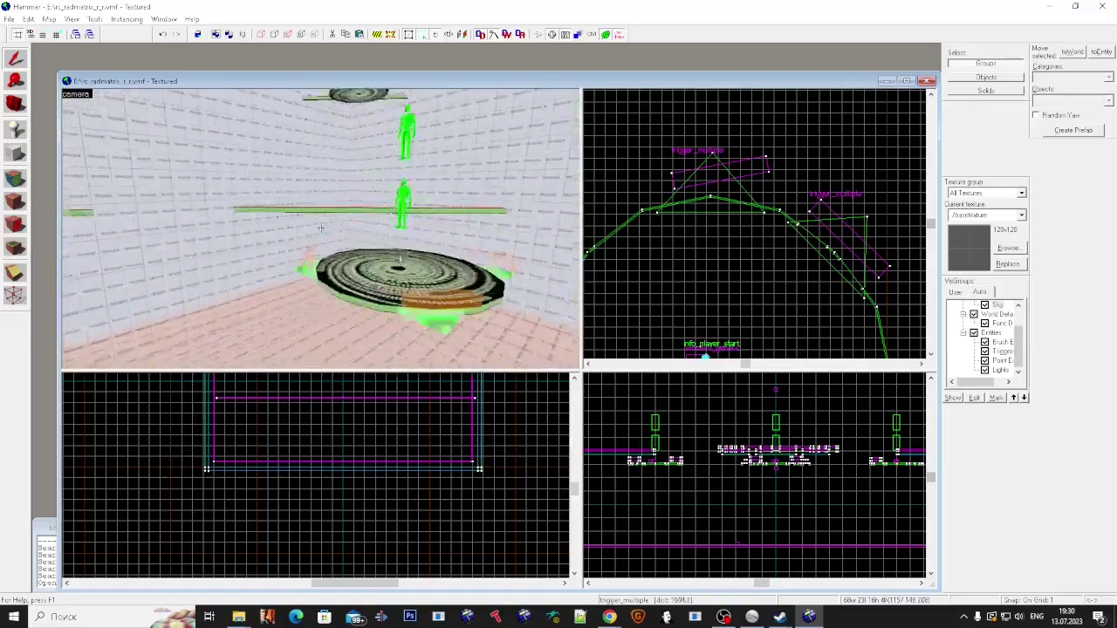
{"action": "key", "text": "w"}
{"action": "left_click", "coordinate": [320, 228], "text": "ctrl"}
{"action": "key", "text": "s"}
{"action": "key", "text": "w"}
{"action": "left_click", "coordinate": [320, 229], "text": "ctrl"}
{"action": "key", "text": "s"}
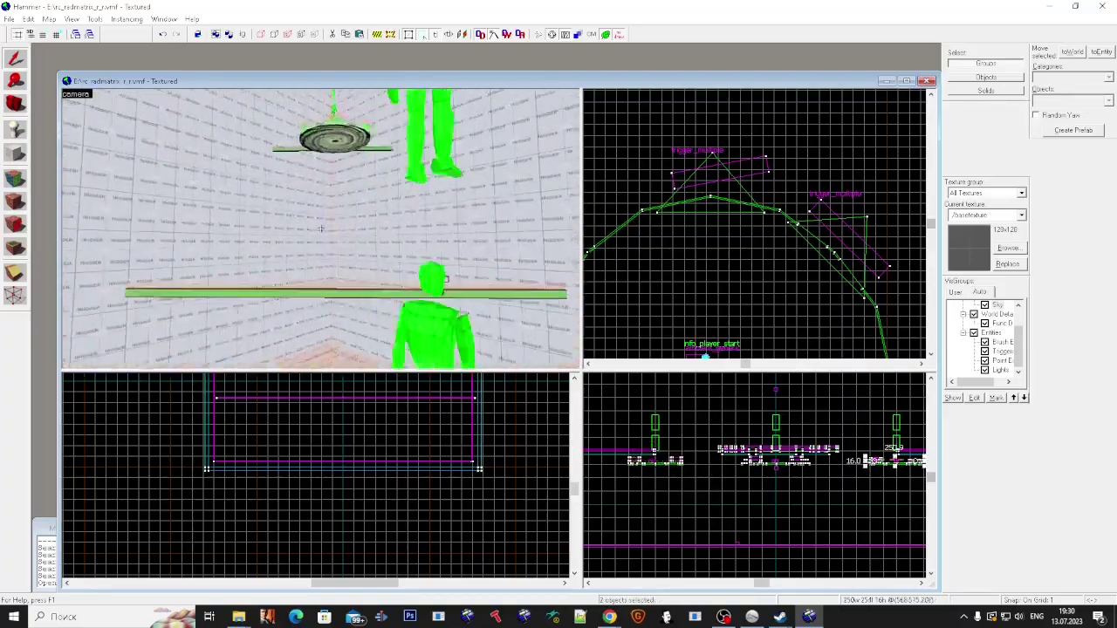
{"action": "key", "text": "w"}
Step: Rotate the trigger_multiple brush at the right edge of the map's uppermost disc to align it with the arrow there
{"action": "left_click", "coordinate": [320, 229]}
{"action": "left_click", "coordinate": [320, 229]}
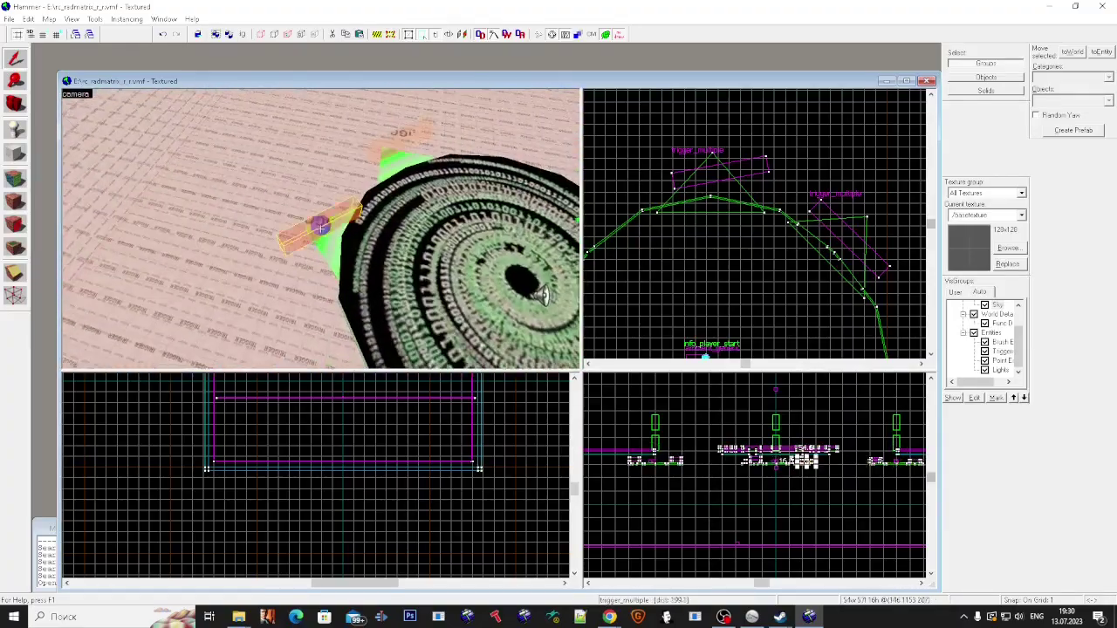
{"action": "key", "text": "w"}
{"action": "key", "text": "z"}
{"action": "scroll", "coordinate": [750, 189], "scroll_direction": "down", "scroll_amount": 16}
{"action": "scroll", "coordinate": [807, 155], "scroll_direction": "up", "scroll_amount": 15}
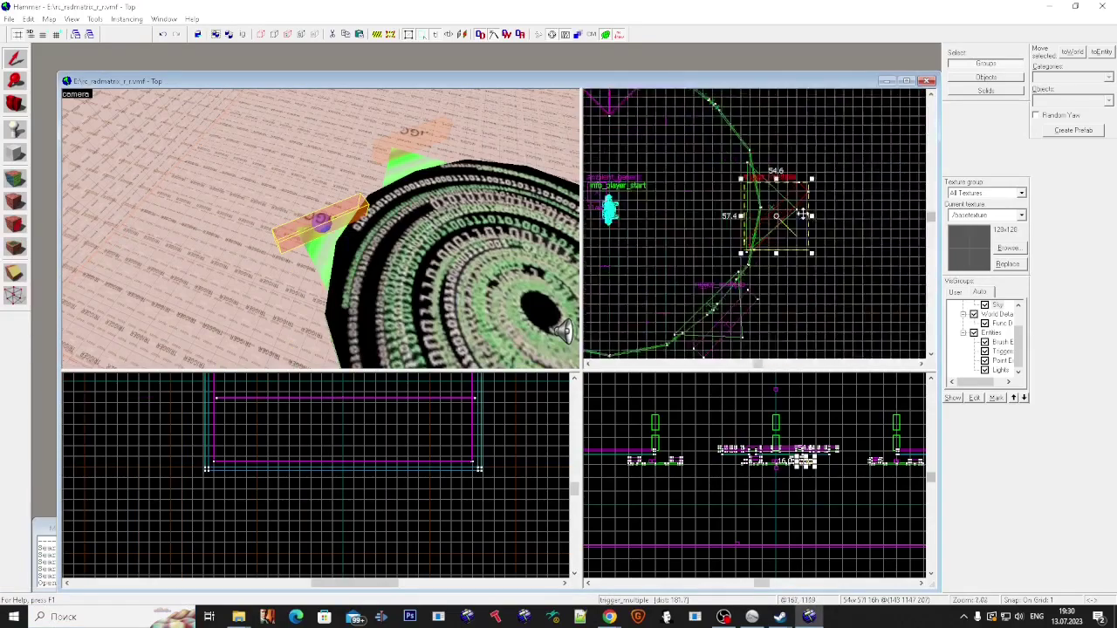
{"action": "scroll", "coordinate": [803, 213], "scroll_direction": "up", "scroll_amount": 2}
{"action": "left_click", "coordinate": [802, 212]}
{"action": "left_click_drag", "start_coordinate": [814, 165], "coordinate": [793, 158]}
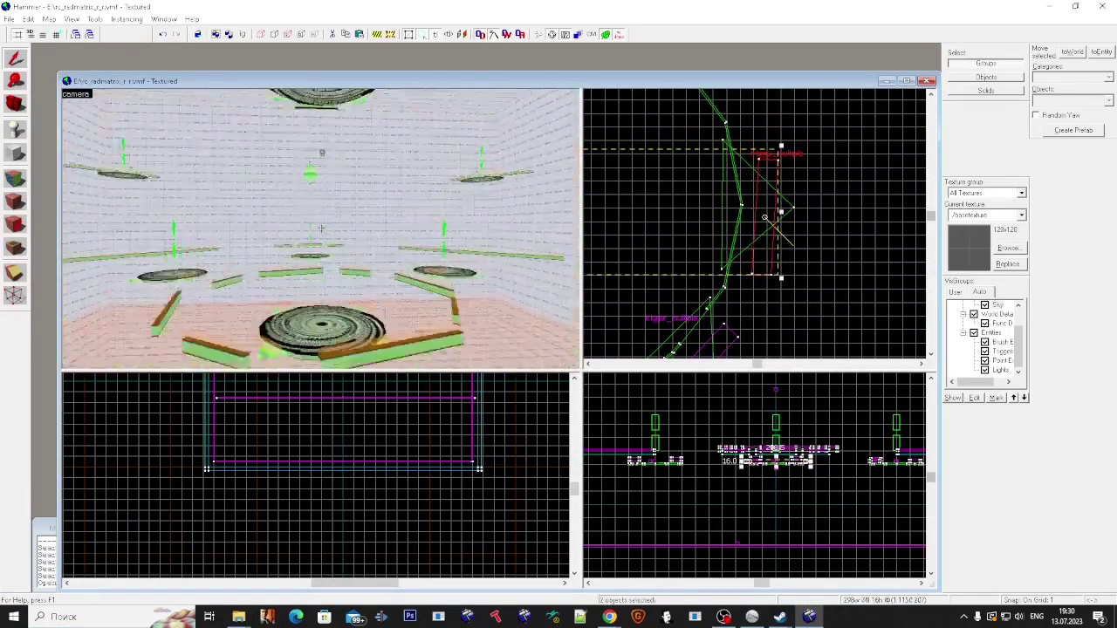
Step: Add an OnTrigger output to the four trigger_multiple brushes around the map's lowermost disc
{"action": "key", "text": "s"}
{"action": "key", "text": "super"}
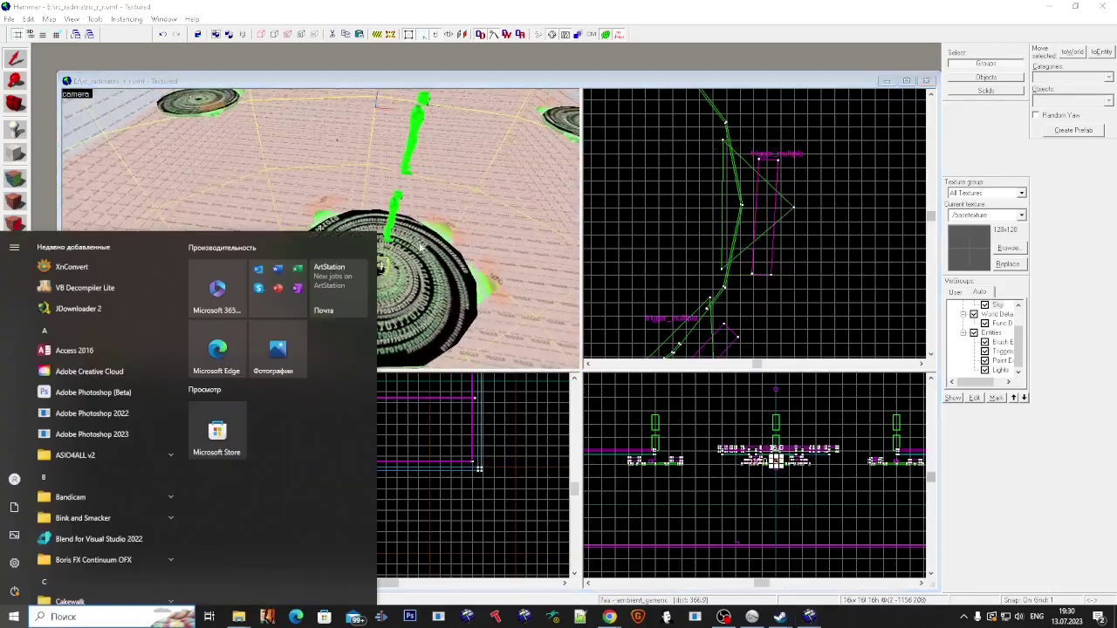
{"action": "key", "text": "super"}
{"action": "left_click", "coordinate": [320, 229]}
{"action": "left_click", "coordinate": [320, 229], "text": "ctrl"}
{"action": "key", "text": "alt+Return"}
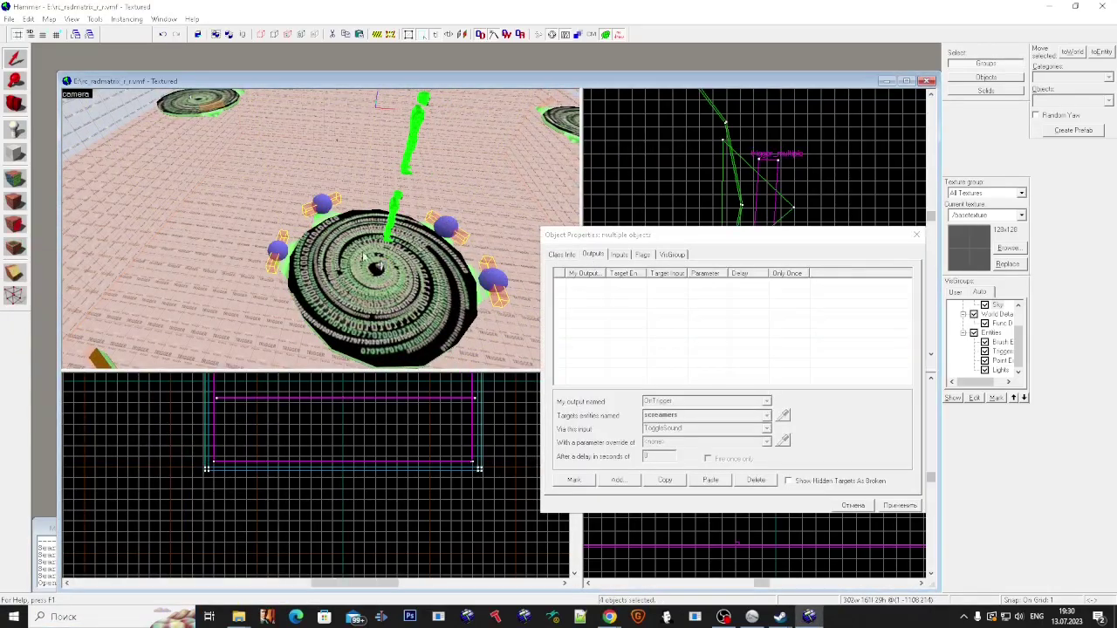
{"action": "left_click", "coordinate": [644, 254]}
{"action": "left_click", "coordinate": [595, 254]}
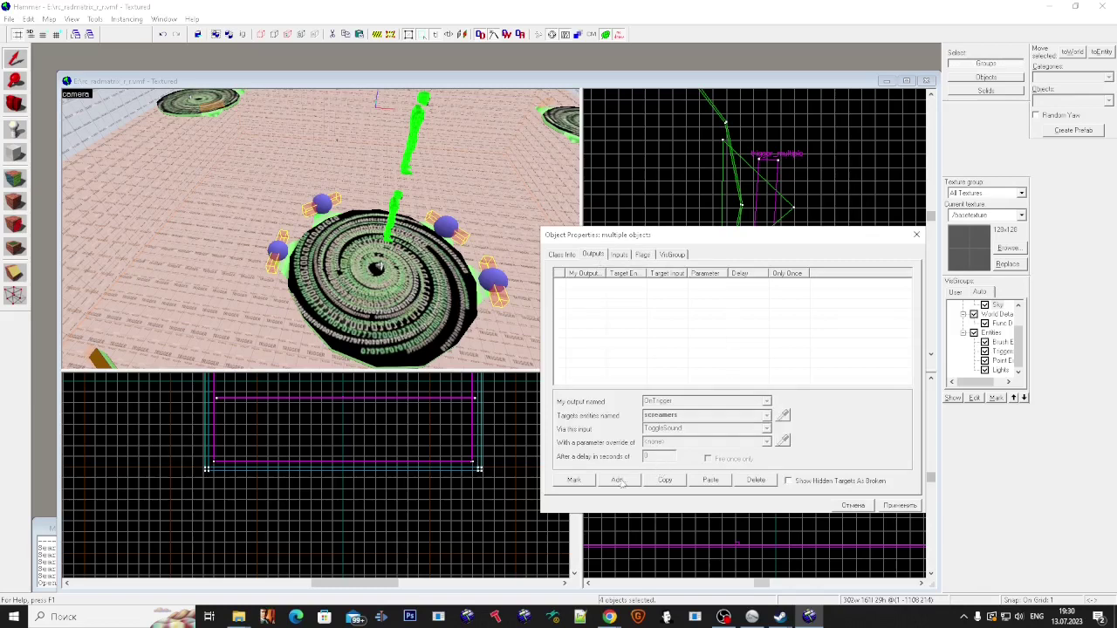
Step: Make the lowermost disc's four trigger_multiple brushes send ToggleSound to 7aa on OnTrigger
{"action": "left_click", "coordinate": [379, 267]}
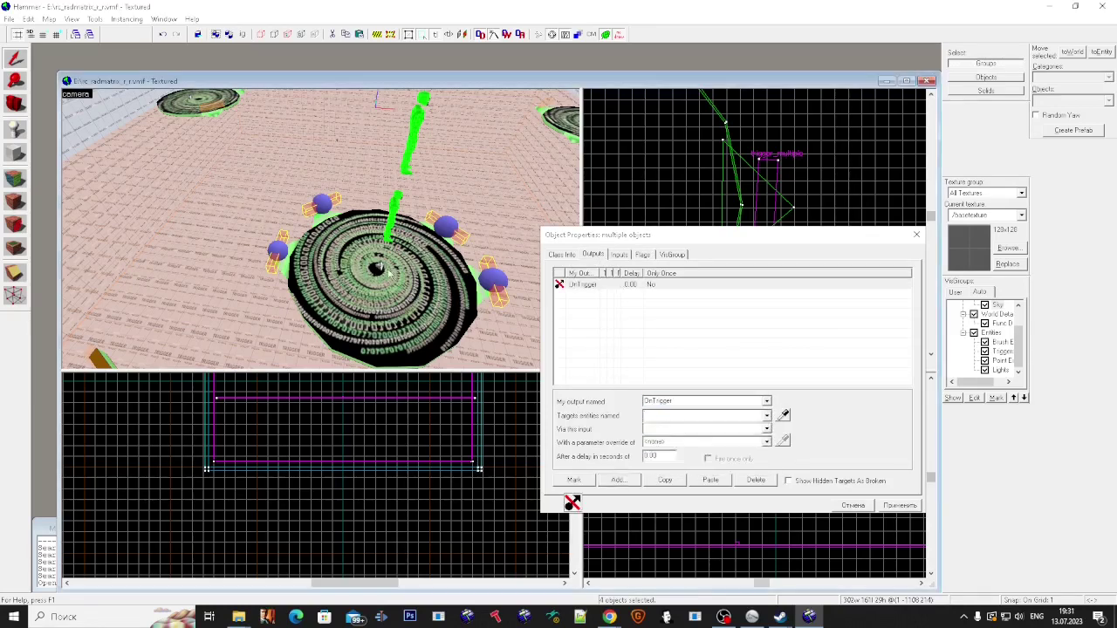
{"action": "key", "text": "w"}
{"action": "left_click", "coordinate": [511, 290]}
{"action": "left_click", "coordinate": [457, 228], "text": "ctrl"}
{"action": "left_click", "coordinate": [321, 207], "text": "ctrl"}
{"action": "left_click", "coordinate": [274, 254], "text": "ctrl"}
{"action": "left_click", "coordinate": [592, 254]}
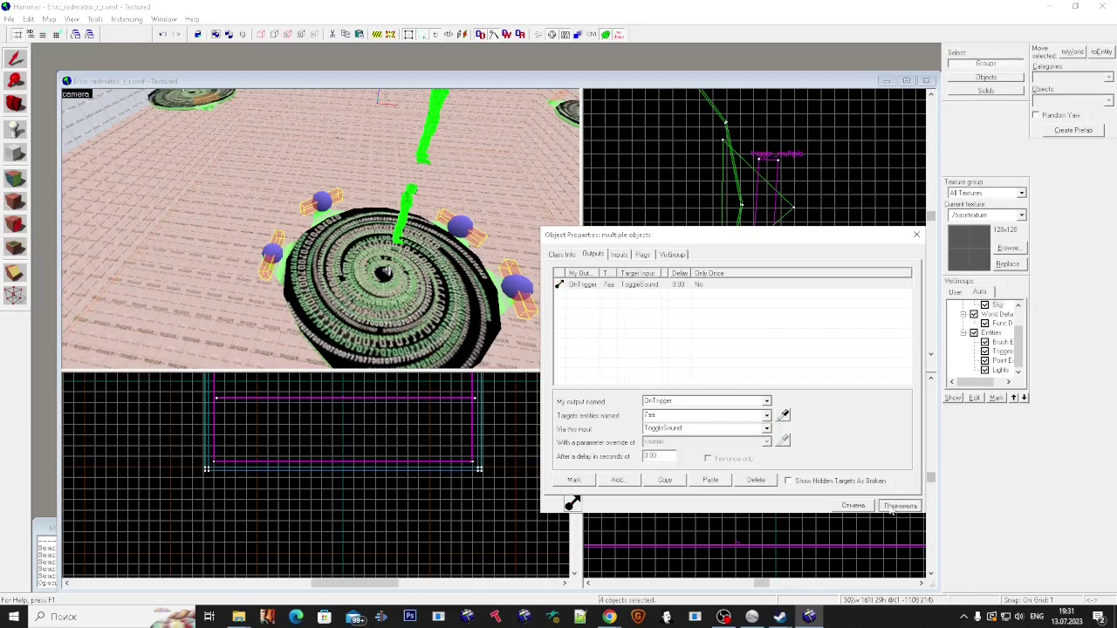
Step: Give the trigger_multiple brushes around the lower-left disc an OnTrigger output that sends ToggleSound to 6aa
{"action": "key", "text": "z"}
{"action": "key", "text": "w"}
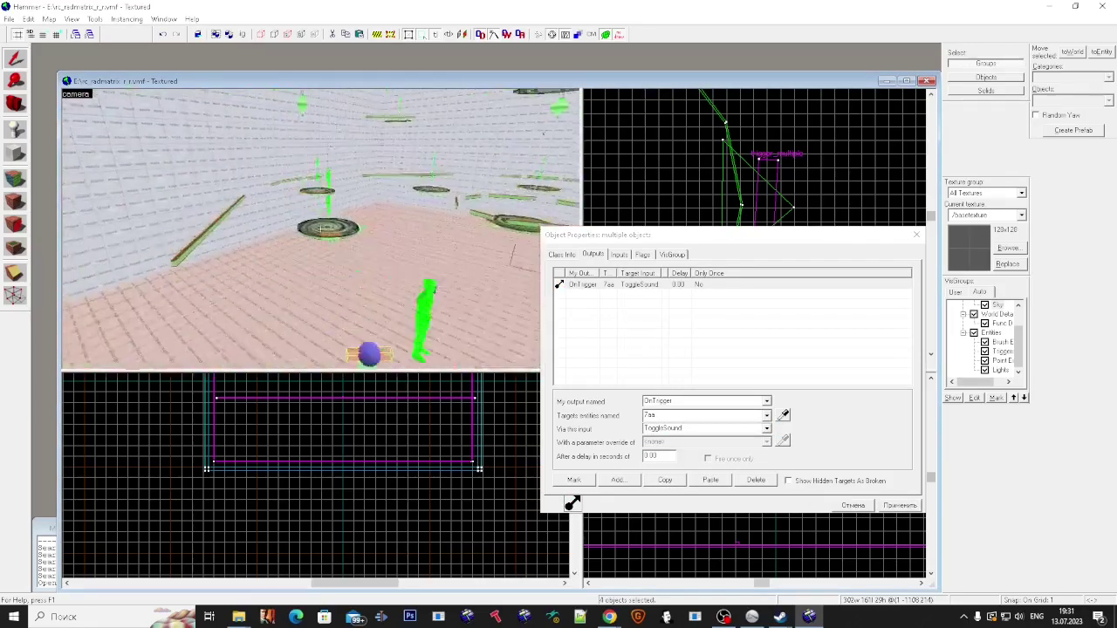
{"action": "left_click", "coordinate": [321, 228]}
{"action": "key", "text": "z"}
{"action": "left_click", "coordinate": [432, 235]}
{"action": "key", "text": "super"}
{"action": "left_click", "coordinate": [318, 161], "text": "ctrl"}
{"action": "left_click", "coordinate": [160, 201], "text": "ctrl"}
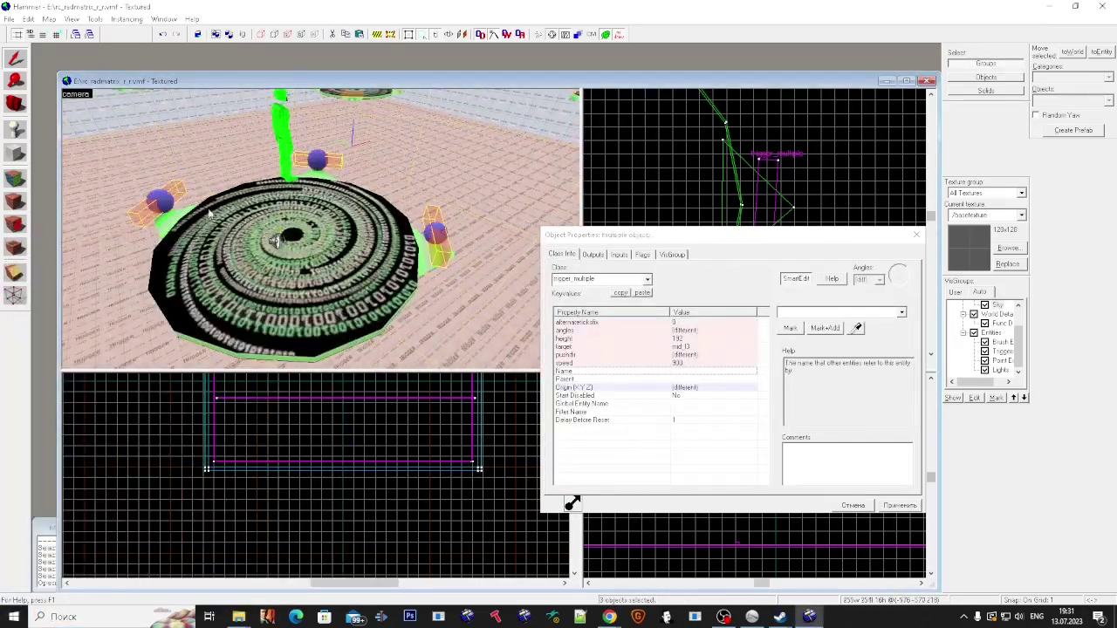
{"action": "left_click", "coordinate": [592, 254]}
{"action": "left_click", "coordinate": [742, 432]}
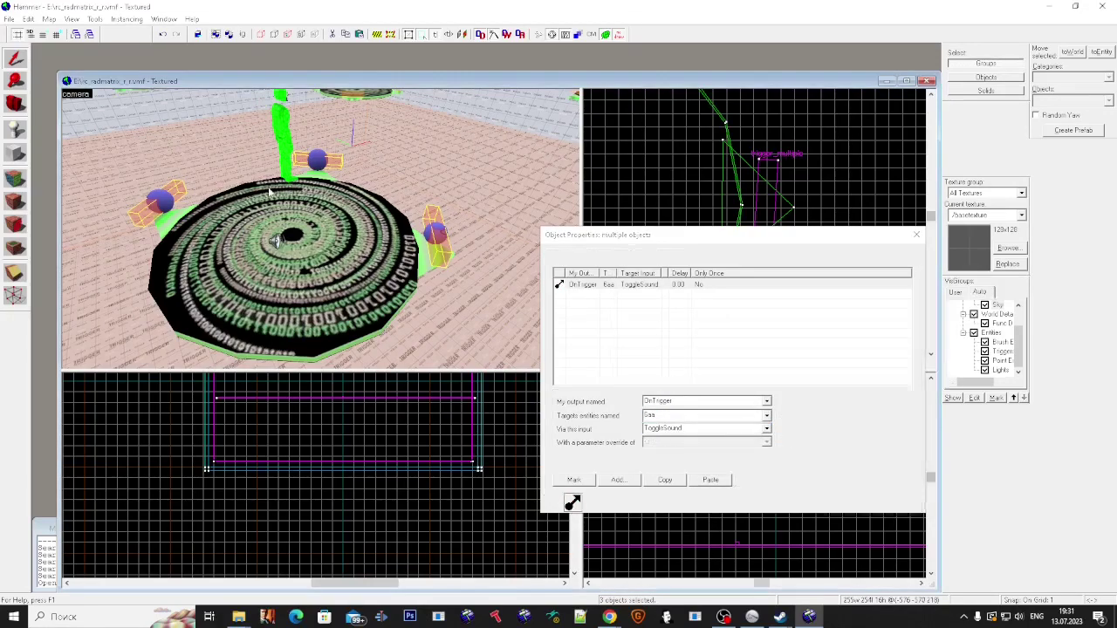
Step: Give the four trigger_multiple brushes around the left-hand disc an OnTrigger output that sends ToggleSound to 13aa
{"action": "key", "text": "z"}
{"action": "key", "text": "w"}
{"action": "key", "text": "z"}
{"action": "left_click", "coordinate": [305, 174]}
{"action": "left_click", "coordinate": [224, 148]}
{"action": "left_click", "coordinate": [237, 153]}
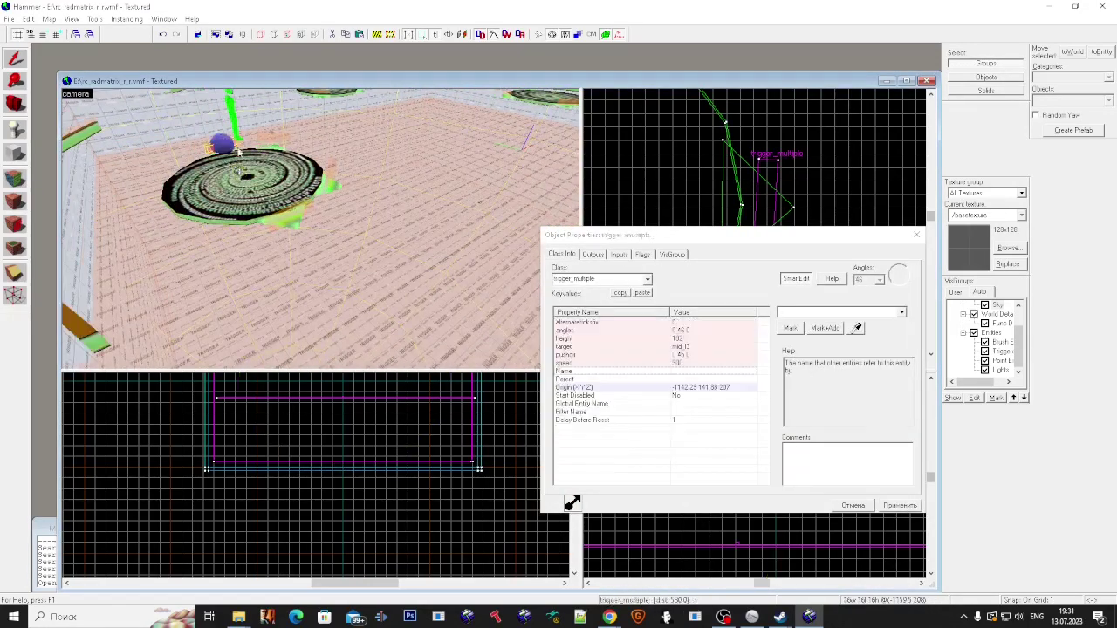
{"action": "left_click", "coordinate": [292, 216], "text": "ctrl"}
{"action": "left_click", "coordinate": [593, 255]}
{"action": "left_click", "coordinate": [722, 483]}
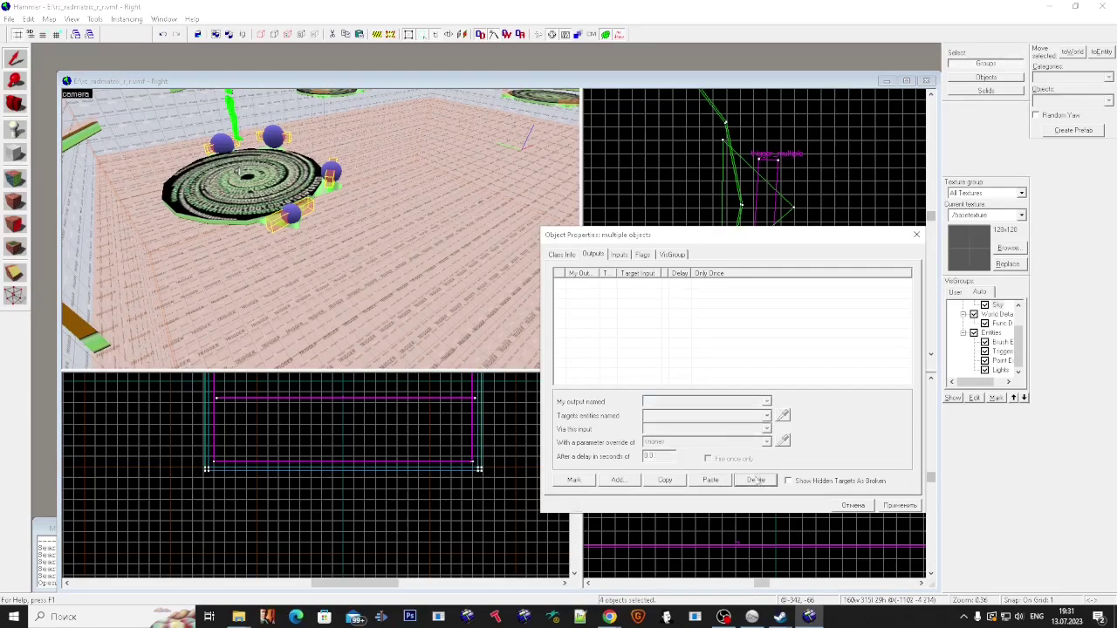
{"action": "left_click", "coordinate": [899, 505]}
Step: Give the trigger_multiple brushes around the upper-left disc an OnTrigger output that sends ToggleSound to 12aa
{"action": "key", "text": "z"}
{"action": "key", "text": "w"}
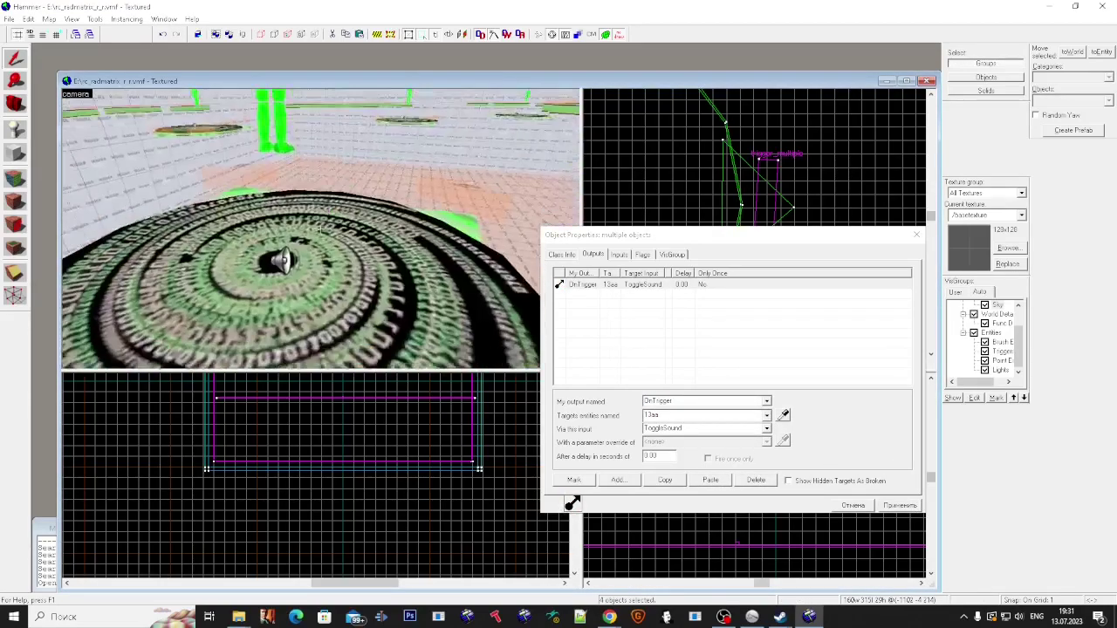
{"action": "key", "text": "z"}
{"action": "left_click", "coordinate": [335, 233]}
{"action": "left_click", "coordinate": [361, 180]}
{"action": "left_click", "coordinate": [593, 254]}
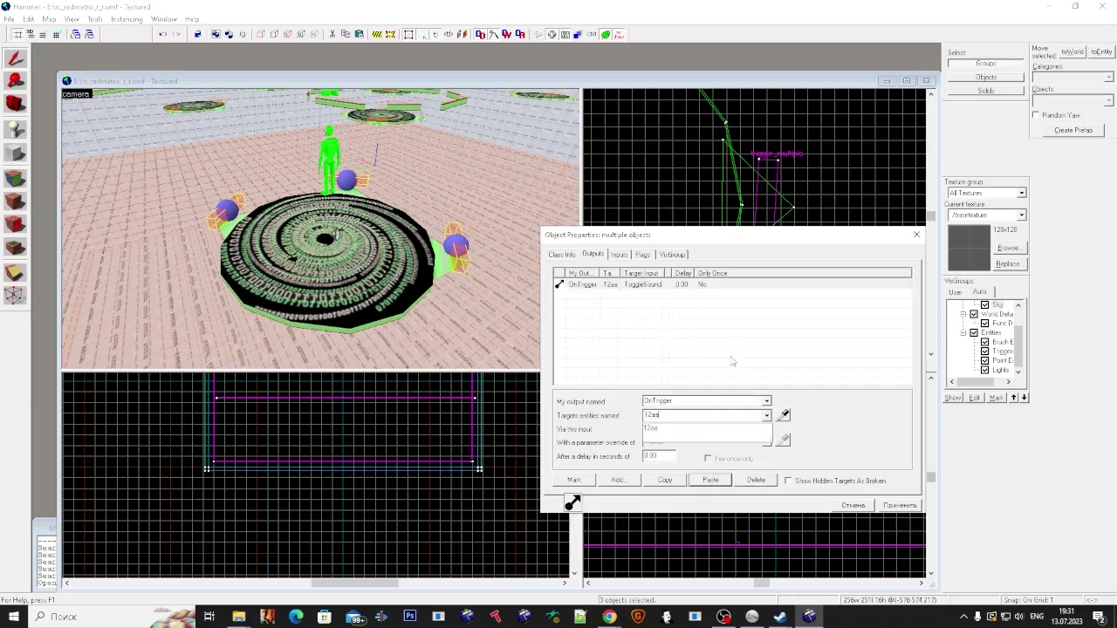
Step: Give the four trigger_multiple brushes around the uppermost disc an OnTrigger output that sends ToggleSound to 11aa
{"action": "key", "text": "z"}
{"action": "key", "text": "w"}
{"action": "key", "text": "z"}
{"action": "left_click", "coordinate": [304, 206]}
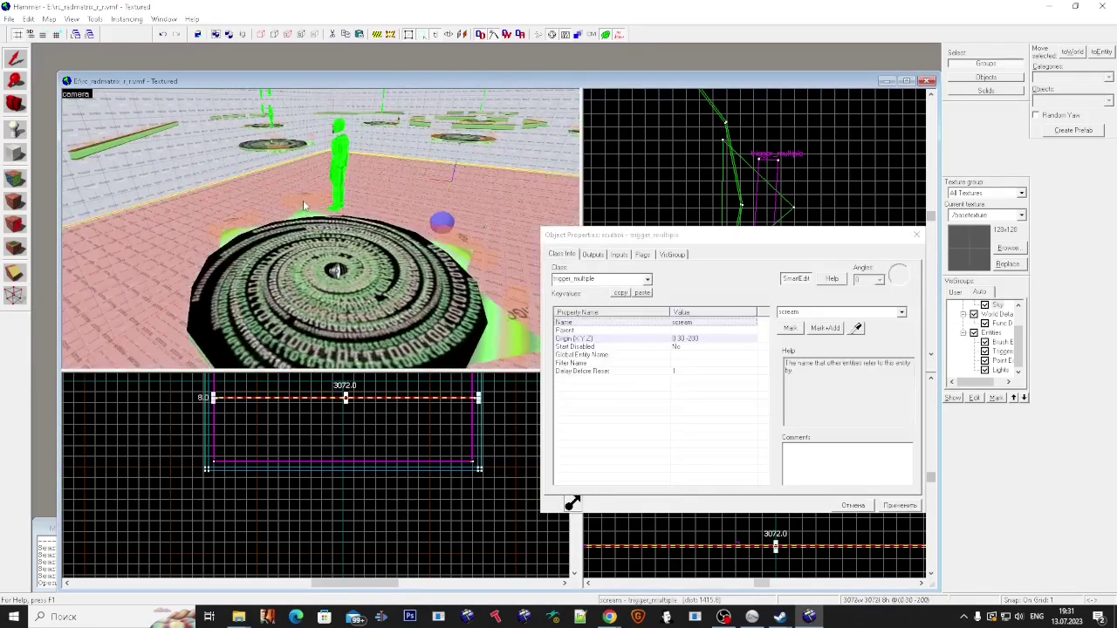
{"action": "left_click", "coordinate": [335, 270]}
{"action": "key", "text": "s"}
{"action": "left_click", "coordinate": [473, 304]}
{"action": "left_click", "coordinate": [593, 254]}
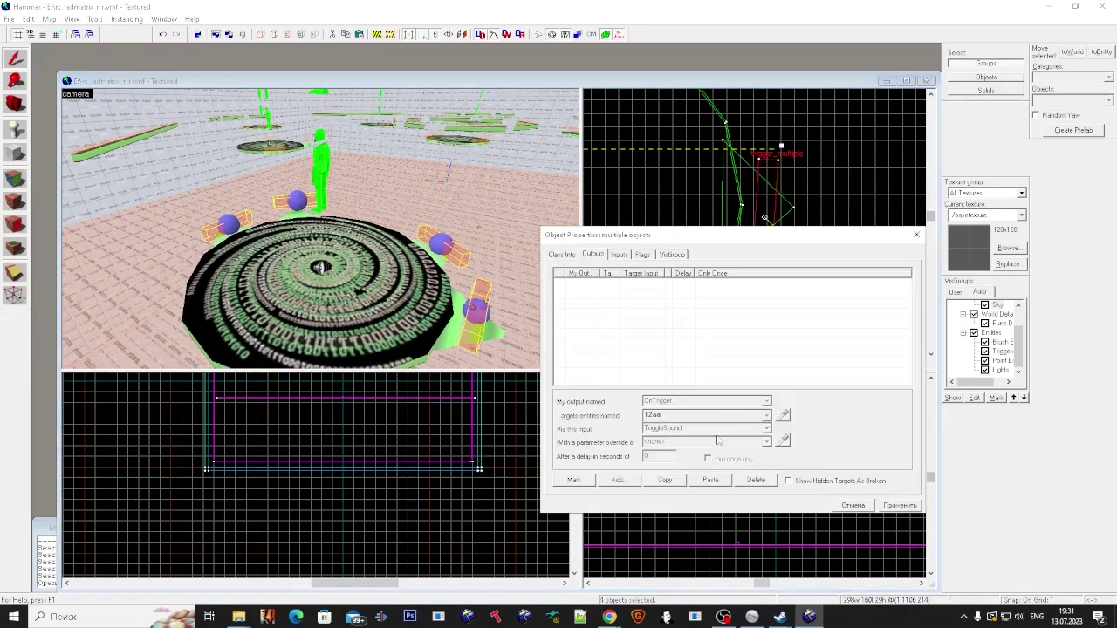
{"action": "left_click", "coordinate": [746, 430]}
{"action": "left_click", "coordinate": [901, 506]}
Step: Give the trigger_multiple brushes around the upper-right disc an OnTrigger output that sends ToggleSound to 10aa
{"action": "key", "text": "z"}
{"action": "key", "text": "w"}
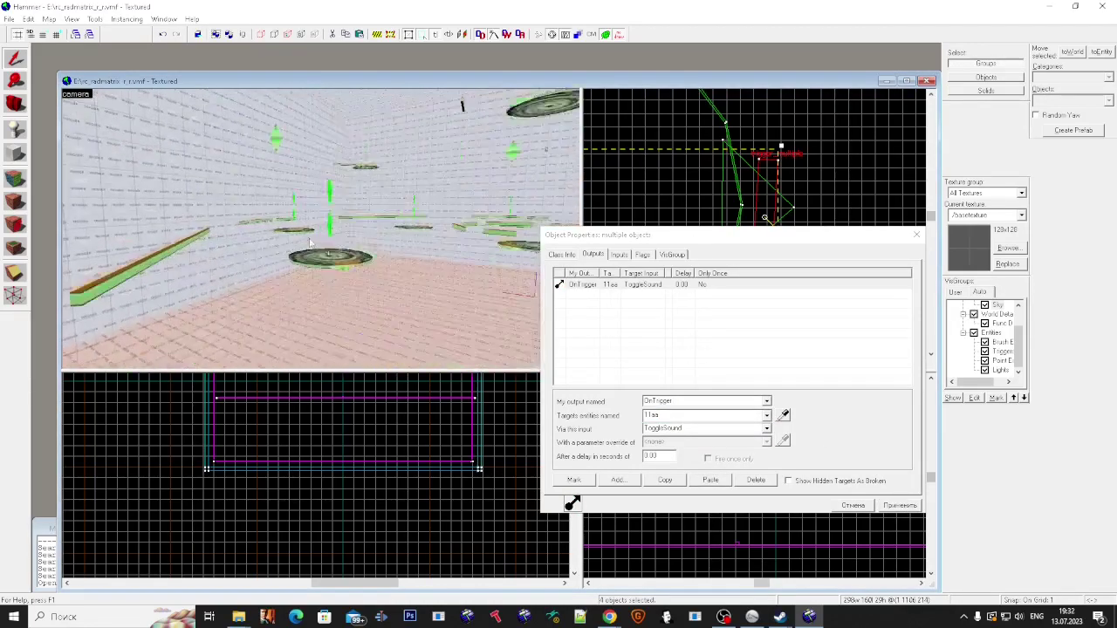
{"action": "key", "text": "s"}
{"action": "key", "text": "z"}
{"action": "left_click", "coordinate": [299, 253]}
{"action": "left_click", "coordinate": [396, 291]}
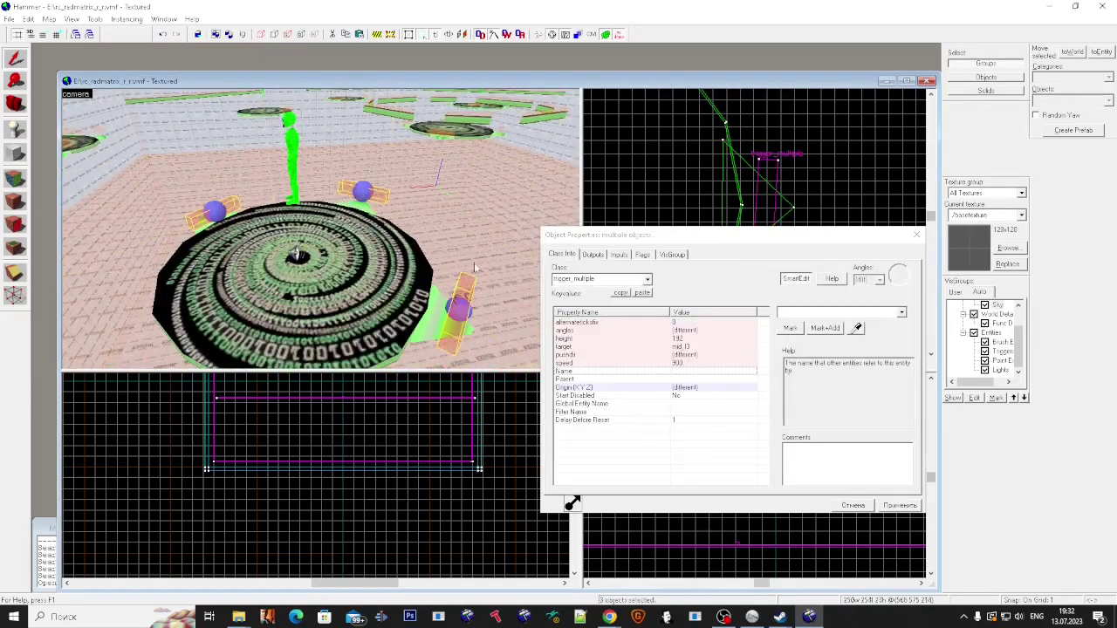
{"action": "left_click", "coordinate": [593, 254]}
{"action": "left_click", "coordinate": [676, 437]}
{"action": "left_click", "coordinate": [900, 505]}
Step: Give the four trigger_multiple brushes around the right-hand disc an OnTrigger output that sends ToggleSound to 9aa
{"action": "key", "text": "z"}
{"action": "key", "text": "s"}
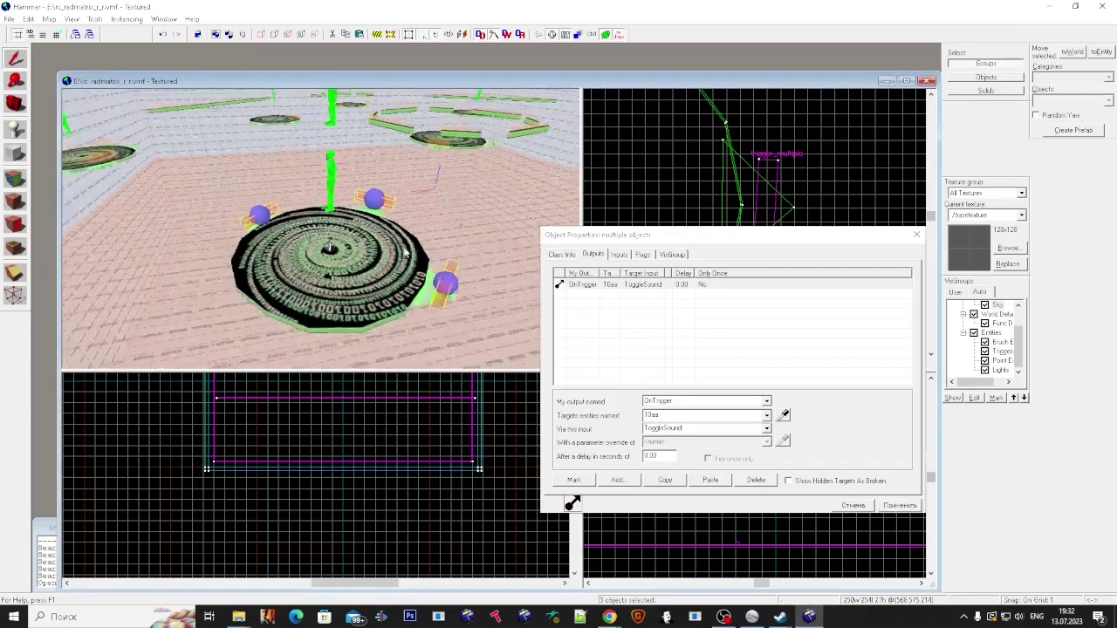
{"action": "key", "text": "z"}
{"action": "left_click", "coordinate": [357, 227]}
{"action": "left_click", "coordinate": [311, 159]}
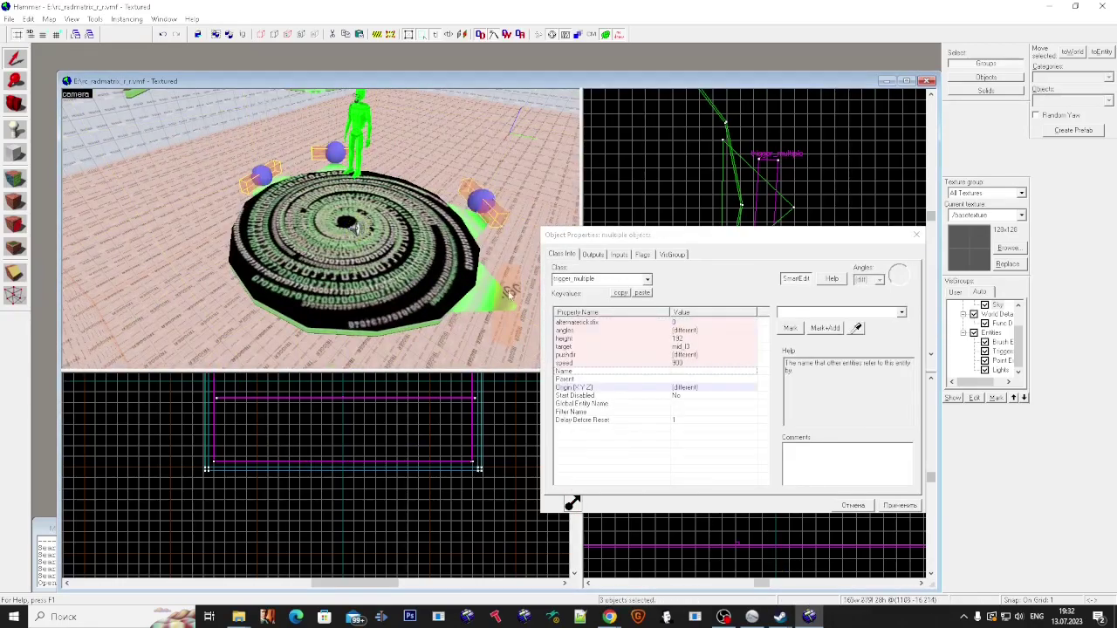
{"action": "left_click", "coordinate": [510, 295], "text": "ctrl"}
{"action": "left_click", "coordinate": [899, 505]}
Step: Give the trigger_multiple at the lower-right disc an OnTrigger output that sends ToggleSound to 8aa, and close the properties
{"action": "key", "text": "z"}
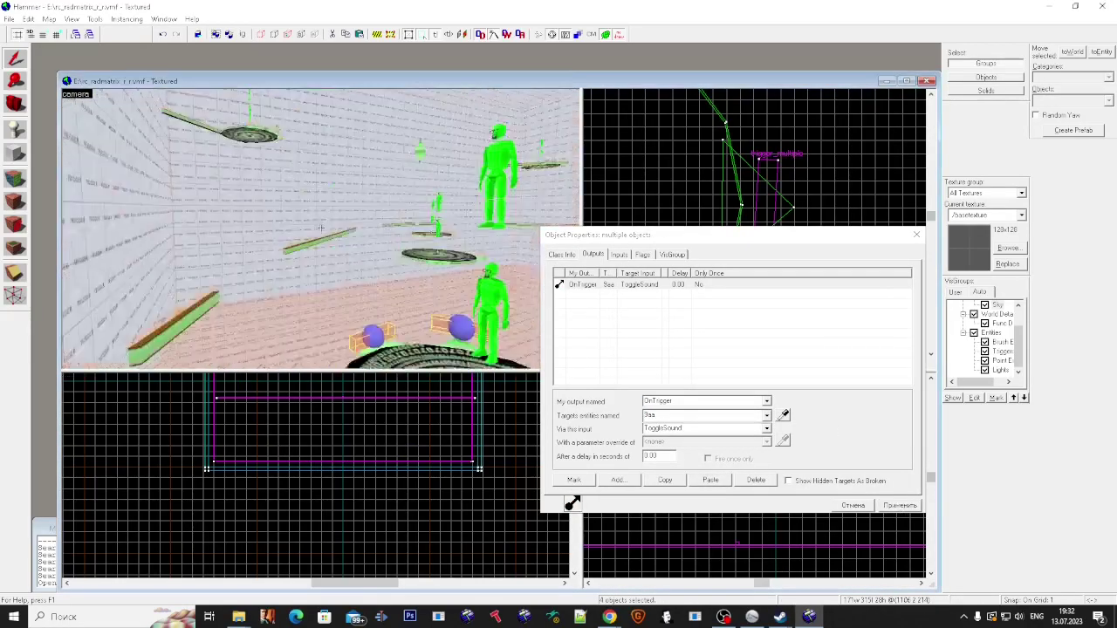
{"action": "key", "text": "w"}
{"action": "left_click", "coordinate": [320, 229]}
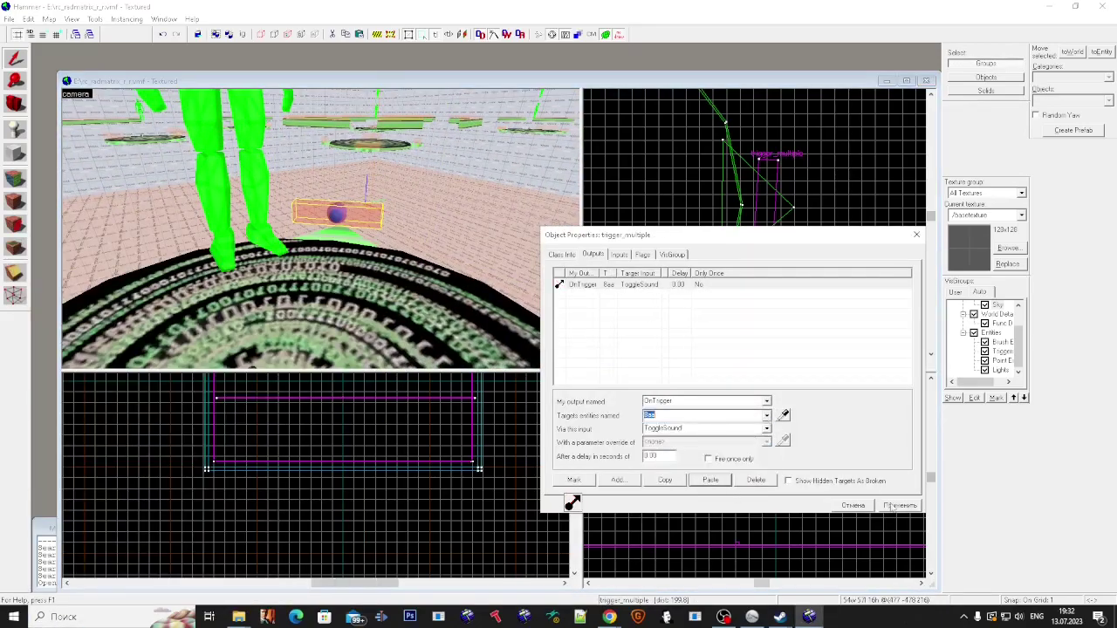
{"action": "left_click", "coordinate": [891, 506]}
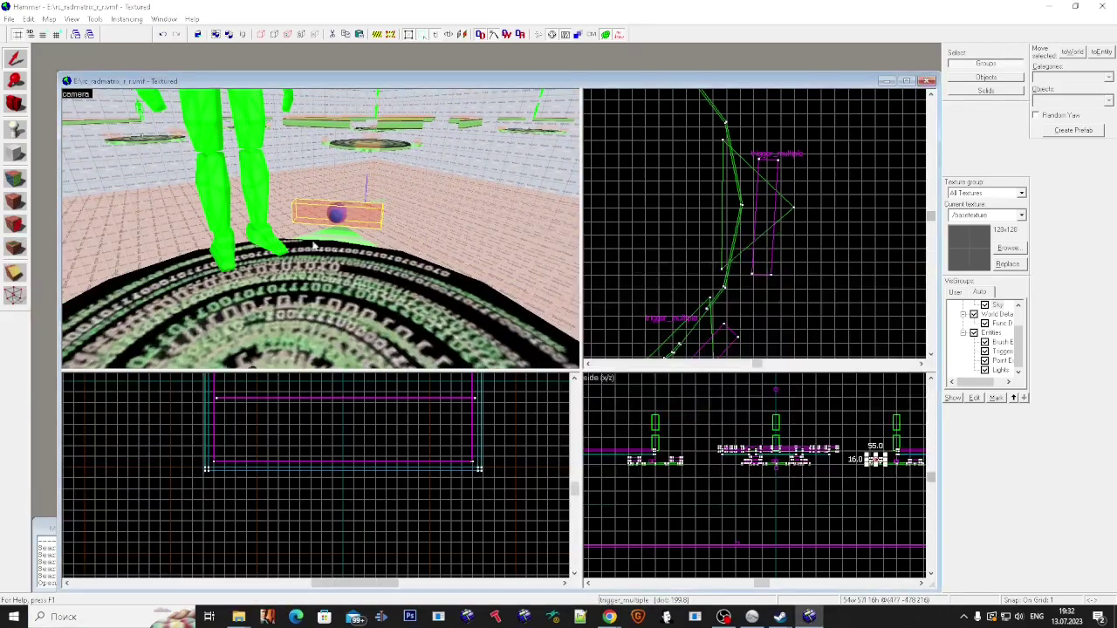
Step: Rotate the trigger_multiple brush at the lower-left edge of the lower-right disc to align it with its arrow, and deselect it
{"action": "scroll", "coordinate": [351, 214], "scroll_direction": "down", "scroll_amount": 3}
{"action": "left_click", "coordinate": [160, 279]}
{"action": "scroll", "coordinate": [767, 240], "scroll_direction": "down", "scroll_amount": 9}
{"action": "scroll", "coordinate": [785, 260], "scroll_direction": "up", "scroll_amount": 4}
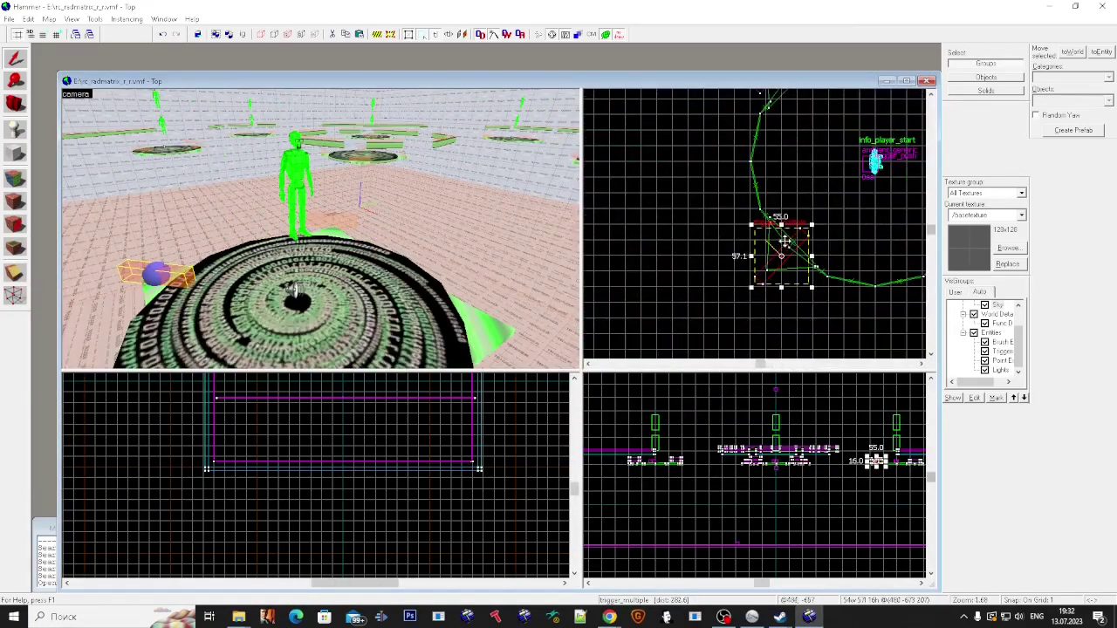
{"action": "left_click_drag", "start_coordinate": [758, 214], "coordinate": [762, 212]}
{"action": "scroll", "coordinate": [262, 262], "scroll_direction": "down", "scroll_amount": 2}
{"action": "left_click", "coordinate": [414, 297]}
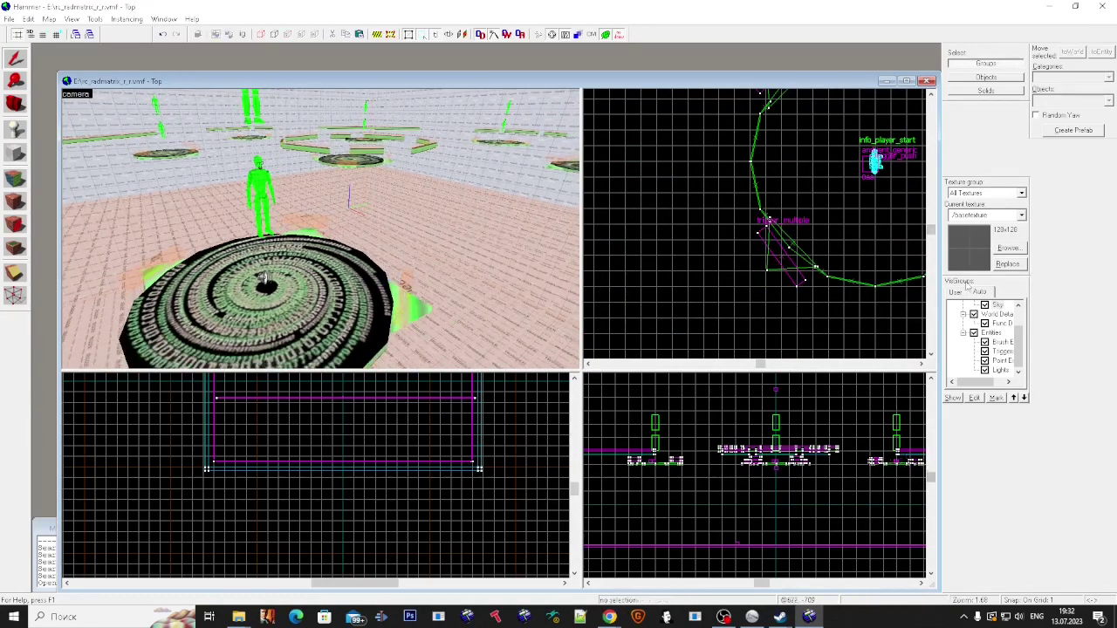
Step: Show only the trigger entities, select them all and open their flags
{"action": "left_click", "coordinate": [985, 342]}
{"action": "left_click", "coordinate": [985, 351]}
{"action": "scroll", "coordinate": [697, 193], "scroll_direction": "down", "scroll_amount": 15}
{"action": "key", "text": "ctrl+a"}
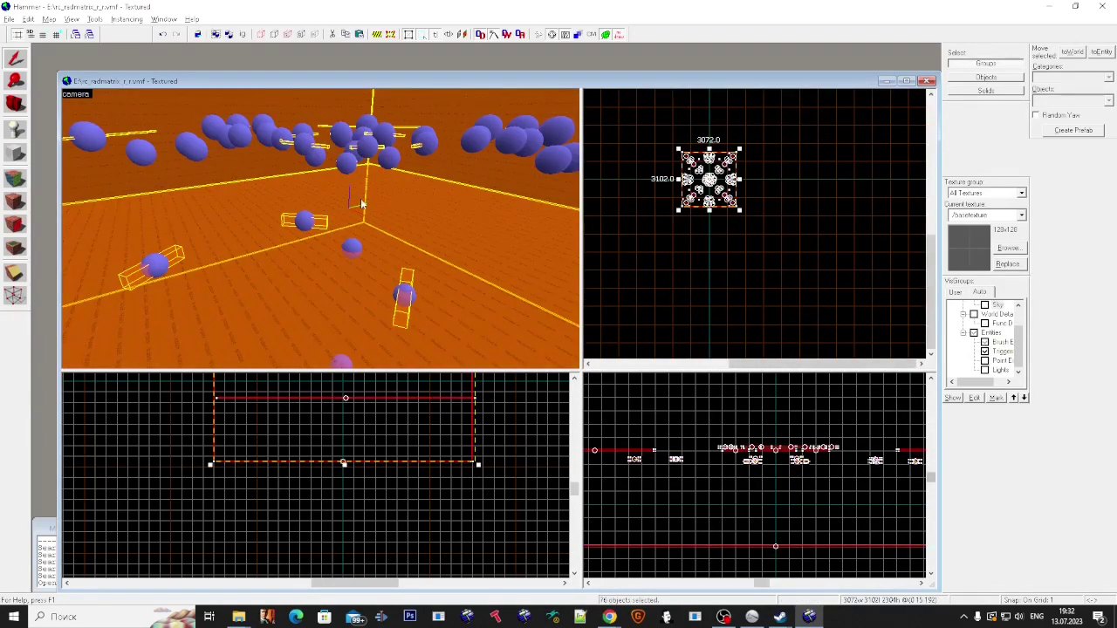
{"action": "key", "text": "alt+Return"}
{"action": "left_click", "coordinate": [642, 253]}
{"action": "left_click", "coordinate": [660, 131]}
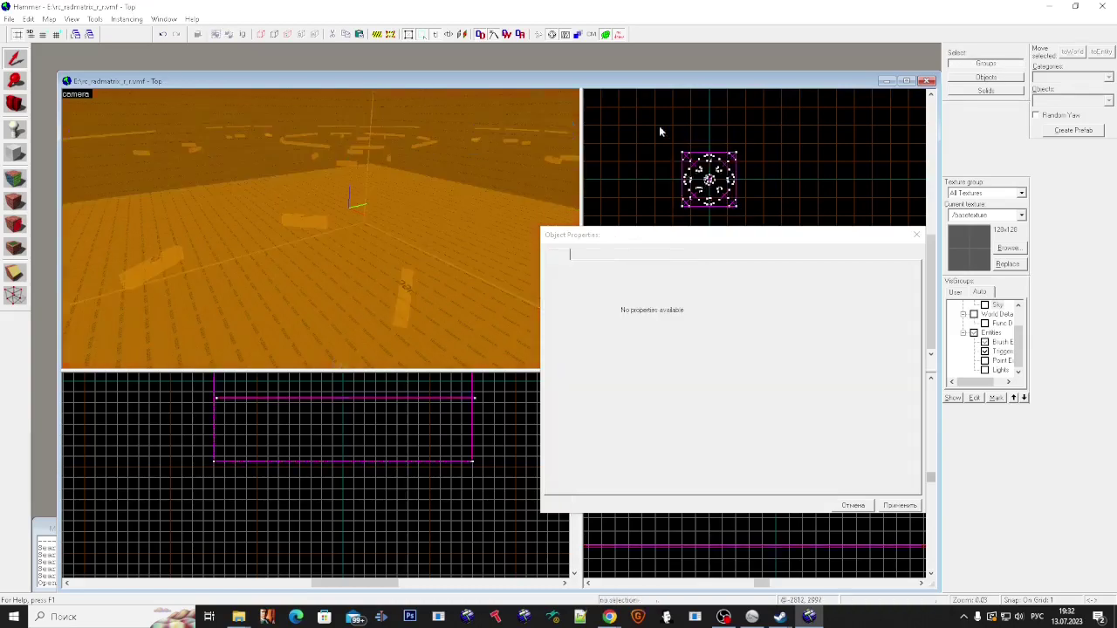
{"action": "key", "text": "ctrl+z"}
Step: Remove the large floor and wall triggers from the selection, keeping only the small jump trigger brushes around the discs selected
{"action": "left_click", "coordinate": [217, 105], "text": "ctrl"}
{"action": "key", "text": "z"}
{"action": "left_click", "coordinate": [320, 229], "text": "ctrl"}
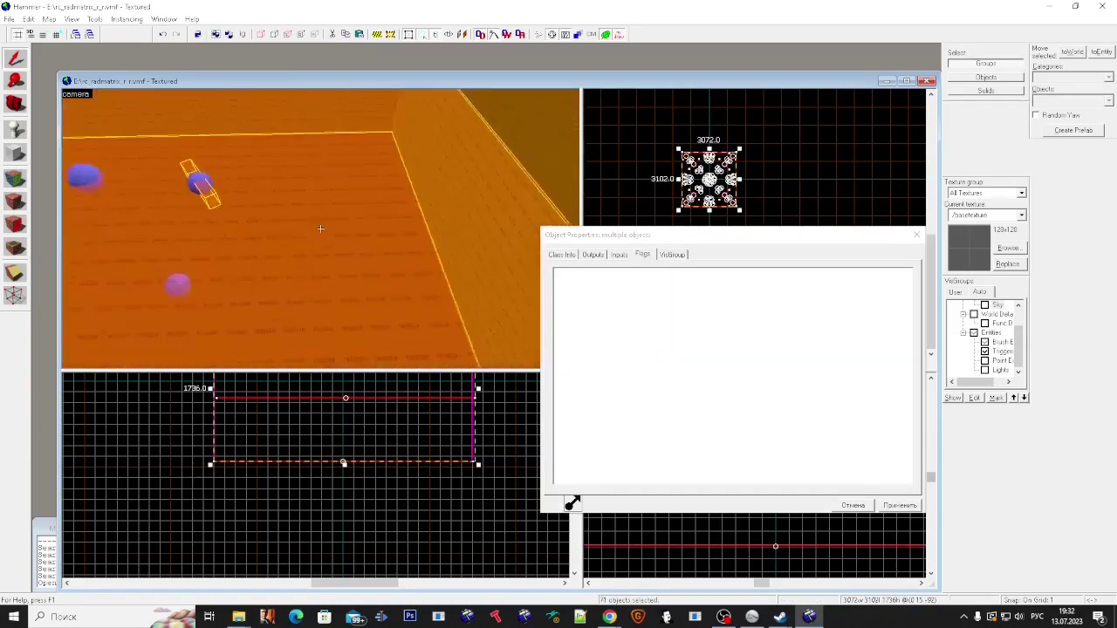
{"action": "left_click", "coordinate": [320, 229], "text": "ctrl"}
{"action": "left_click", "coordinate": [320, 229], "text": "ctrl"}
{"action": "left_click", "coordinate": [320, 229], "text": "ctrl"}
{"action": "key", "text": "a"}
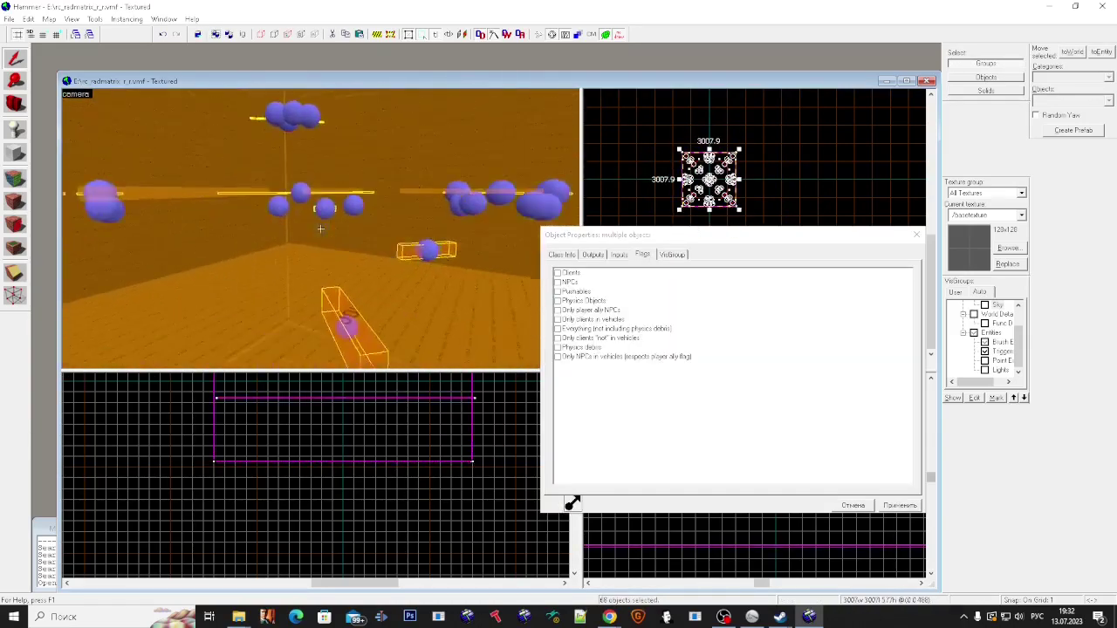
{"action": "key", "text": "s"}
{"action": "key", "text": "z"}
Step: Enable the Clients, NPCs, Pushables, Everything and Physics debris flags on the selected jump triggers, apply them, and deselect the triggers
{"action": "left_click", "coordinate": [557, 273]}
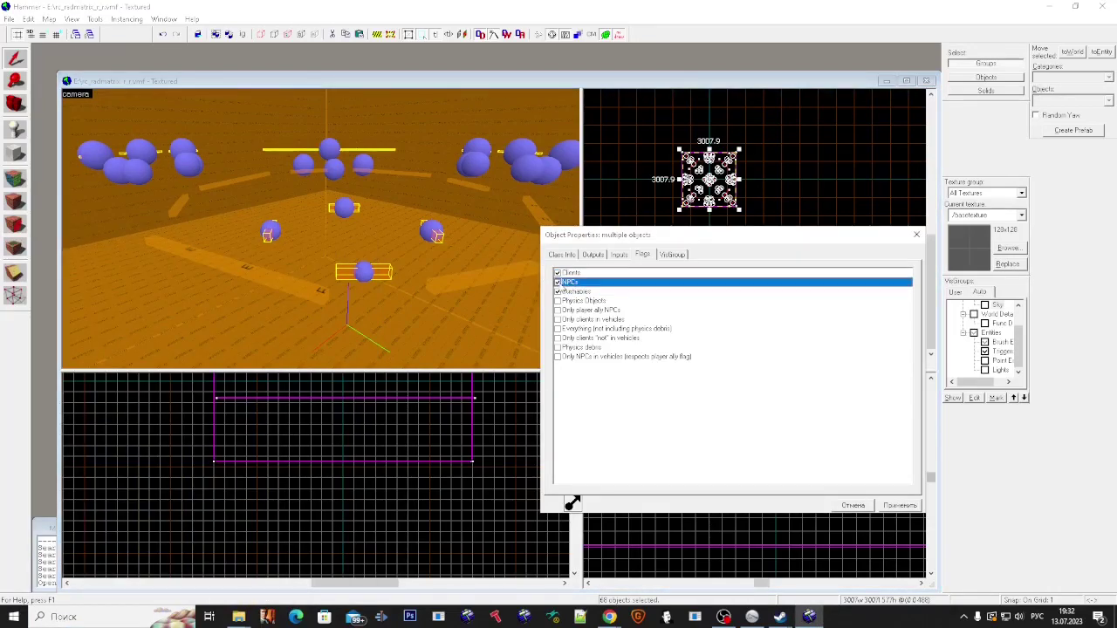
{"action": "left_click", "coordinate": [908, 509]}
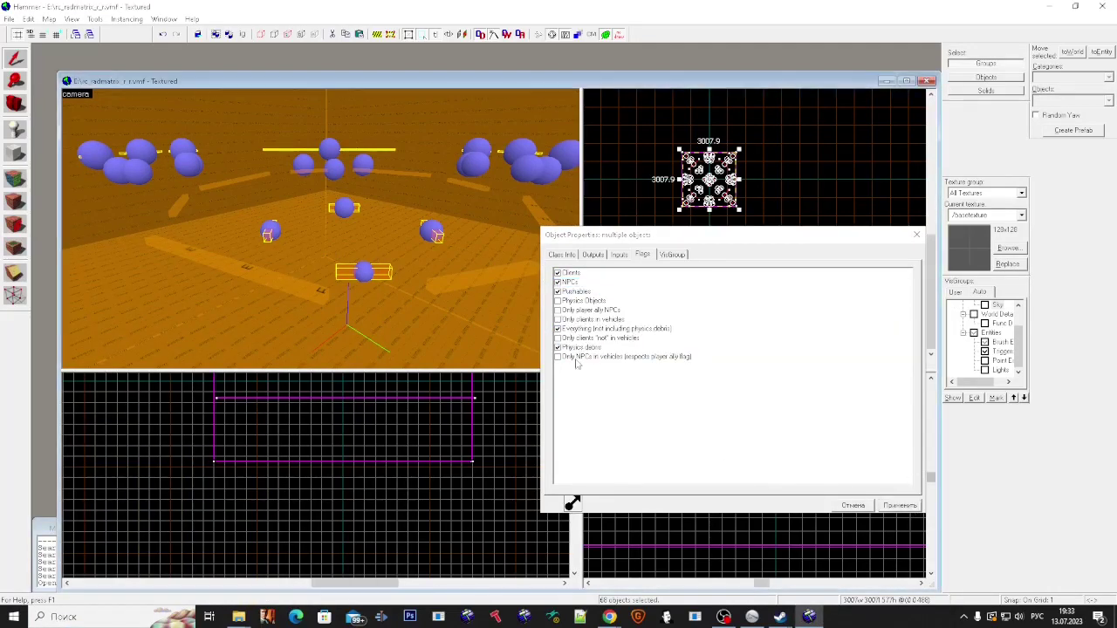
{"action": "left_click", "coordinate": [919, 238]}
{"action": "left_click", "coordinate": [450, 247]}
{"action": "key", "text": "Escape"}
Step: Delete the four tall wall trigger brushes that enclose the arena
{"action": "key", "text": "z"}
{"action": "left_click", "coordinate": [321, 228]}
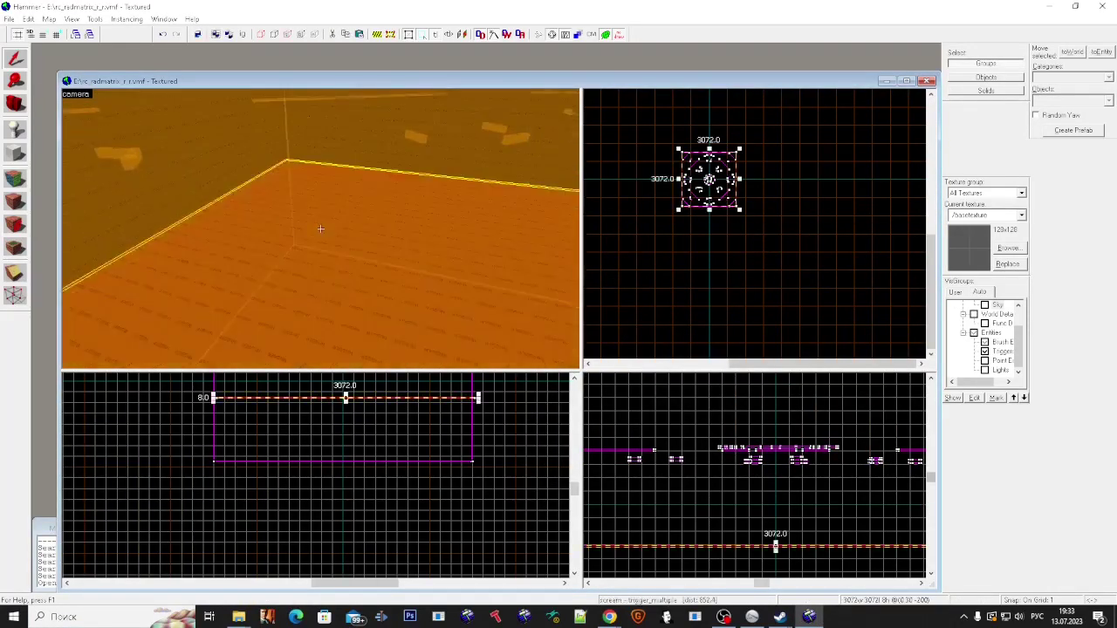
{"action": "left_click", "coordinate": [321, 228]}
{"action": "key", "text": "Delete"}
{"action": "left_click", "coordinate": [320, 229]}
{"action": "key", "text": "Delete"}
{"action": "left_click", "coordinate": [320, 229]}
{"action": "key", "text": "Delete"}
{"action": "left_click", "coordinate": [320, 228]}
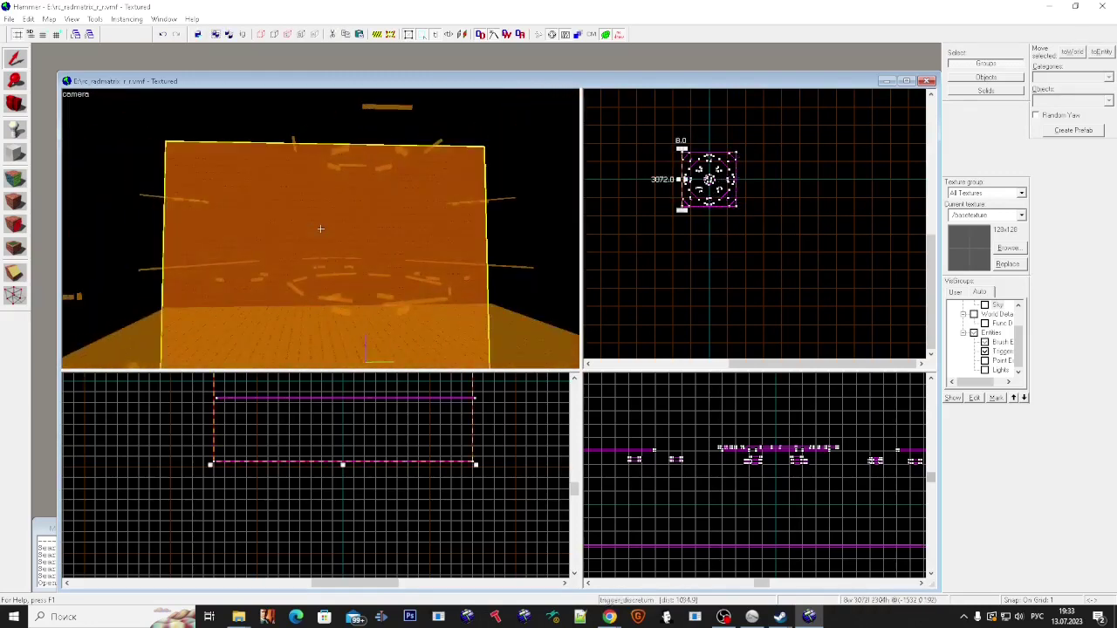
{"action": "key", "text": "Delete"}
Step: Clear the selection of the large bottom trigger and make all automatic visgroups visible again
{"action": "left_click", "coordinate": [320, 228]}
{"action": "left_click", "coordinate": [320, 228]}
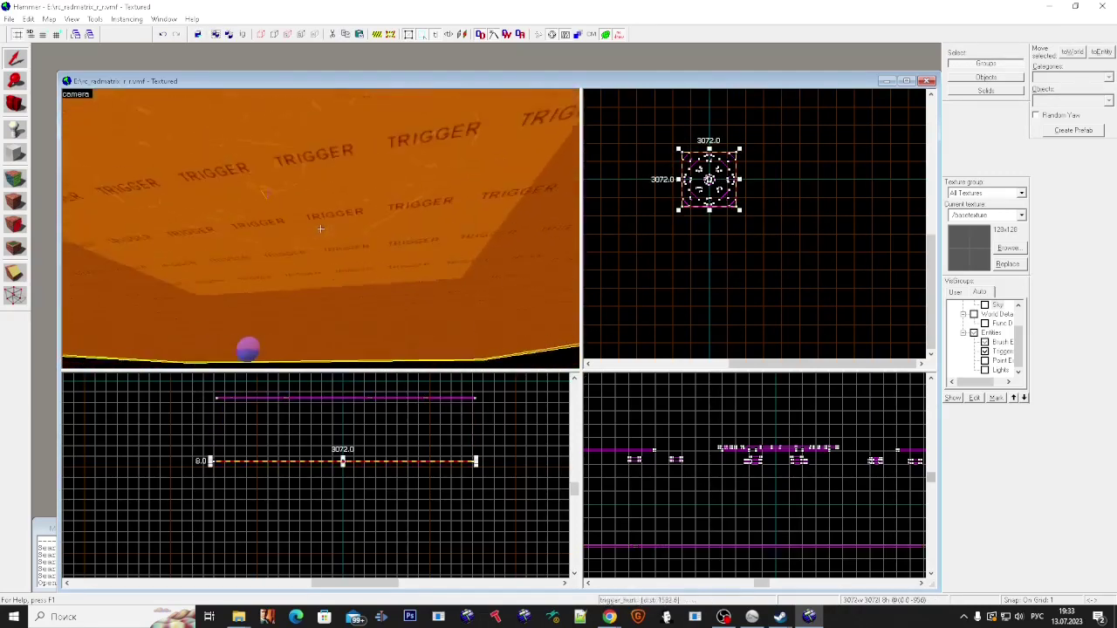
{"action": "left_click", "coordinate": [320, 228]}
{"action": "key", "text": "z"}
{"action": "key", "text": "super"}
{"action": "key", "text": "super"}
{"action": "scroll", "coordinate": [984, 331], "scroll_direction": "up", "scroll_amount": 3}
{"action": "left_click", "coordinate": [962, 305]}
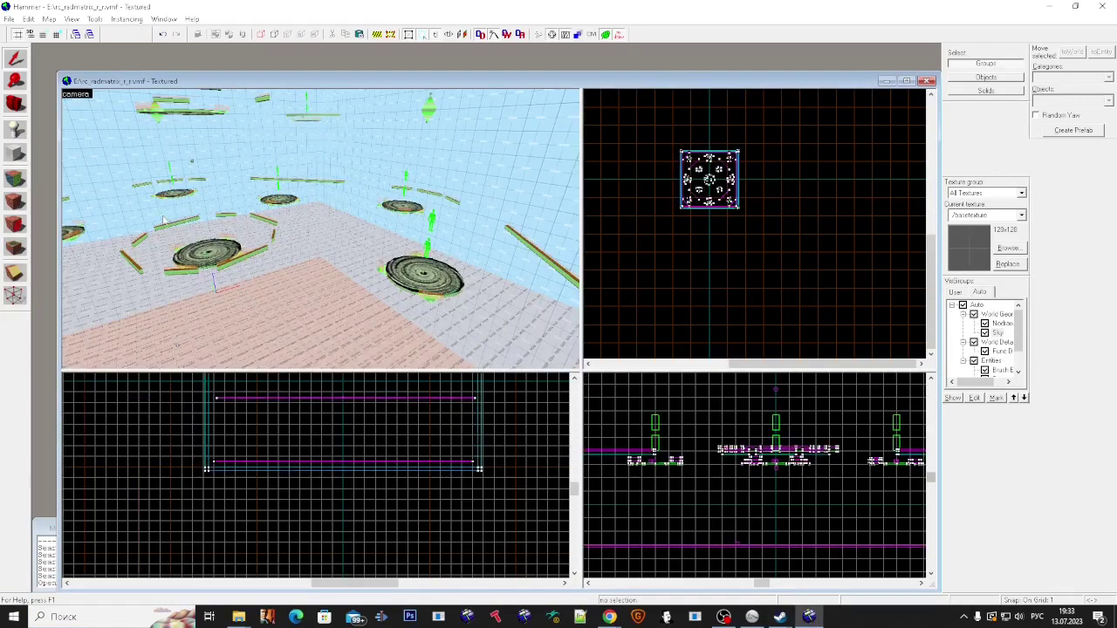
Step: Check the map for problems and go to the trigger_multiple near the upper-left disc
{"action": "key", "text": "alt+p"}
{"action": "left_click_drag", "start_coordinate": [150, 61], "coordinate": [193, 306]}
{"action": "left_click", "coordinate": [188, 296]}
{"action": "left_click", "coordinate": [188, 317]}
{"action": "key", "text": "alt+p"}
{"action": "key", "text": "Return"}
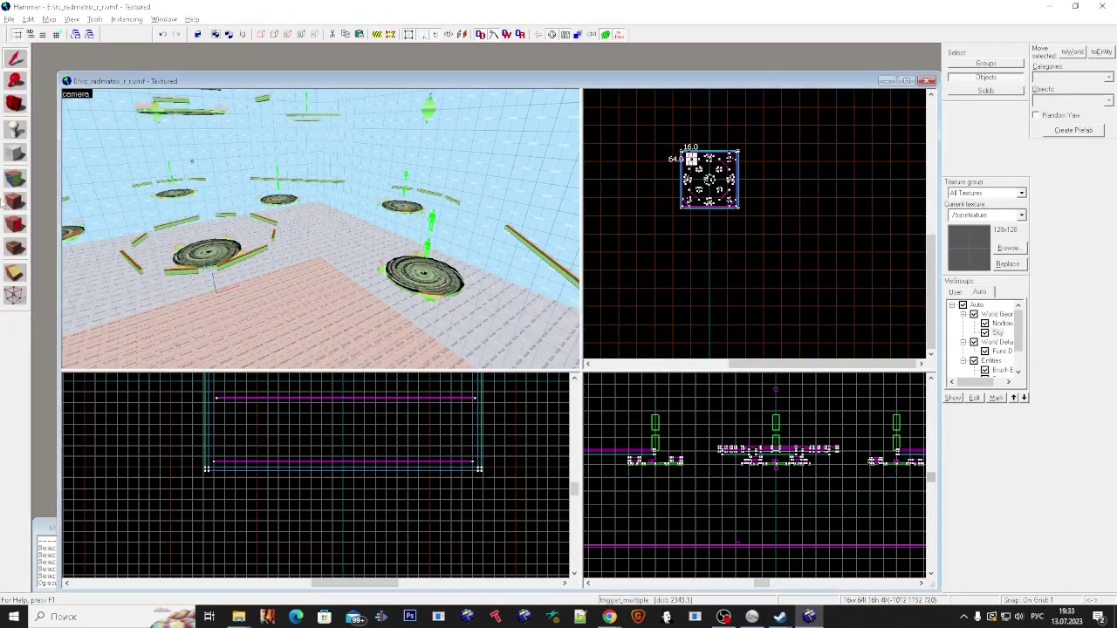
Step: Examine the outputs of a trigger_multiple at the central disc and one at the neighbouring lower-right disc
{"action": "key", "text": "z"}
{"action": "key", "text": "w"}
{"action": "key", "text": "w"}
{"action": "double_click", "coordinate": [273, 266]}
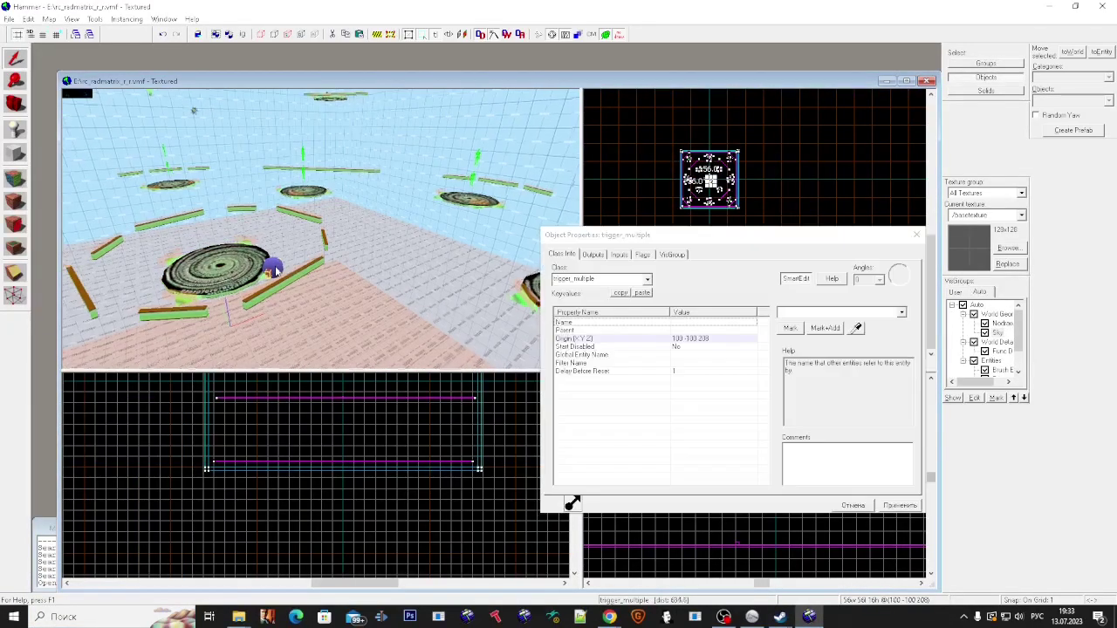
{"action": "key", "text": "d"}
{"action": "left_click", "coordinate": [593, 254]}
{"action": "left_click", "coordinate": [352, 277]}
{"action": "left_click", "coordinate": [353, 279]}
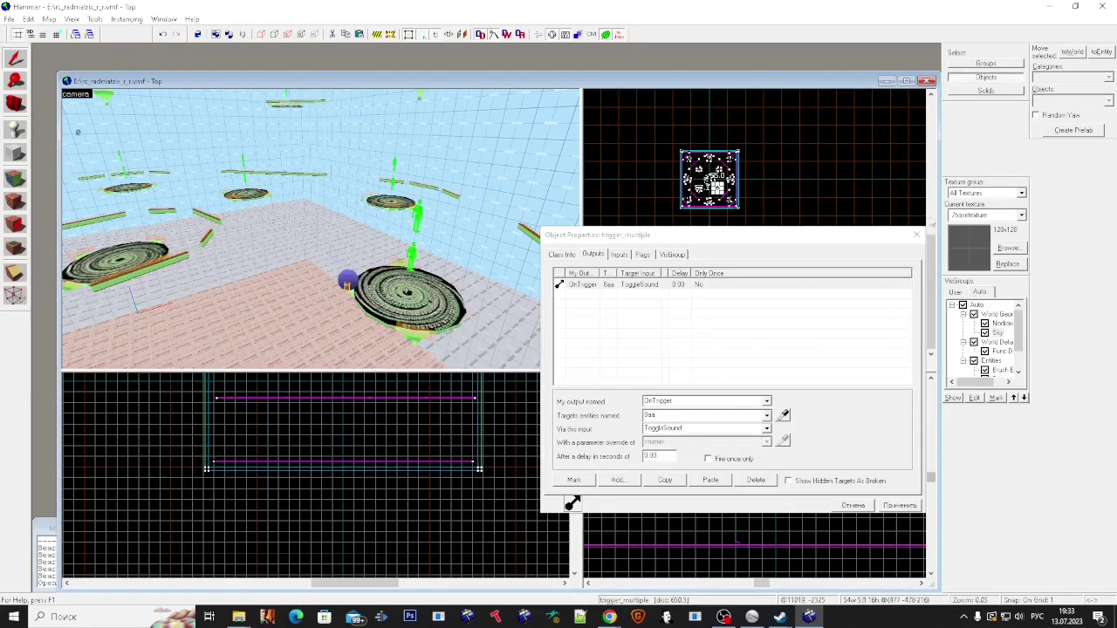
{"action": "left_click", "coordinate": [916, 235]}
Step: Place an env_cubemap on the lower-right disc and raise it to about the info_player_start's height
{"action": "left_click", "coordinate": [337, 257]}
{"action": "key", "text": "shift+e"}
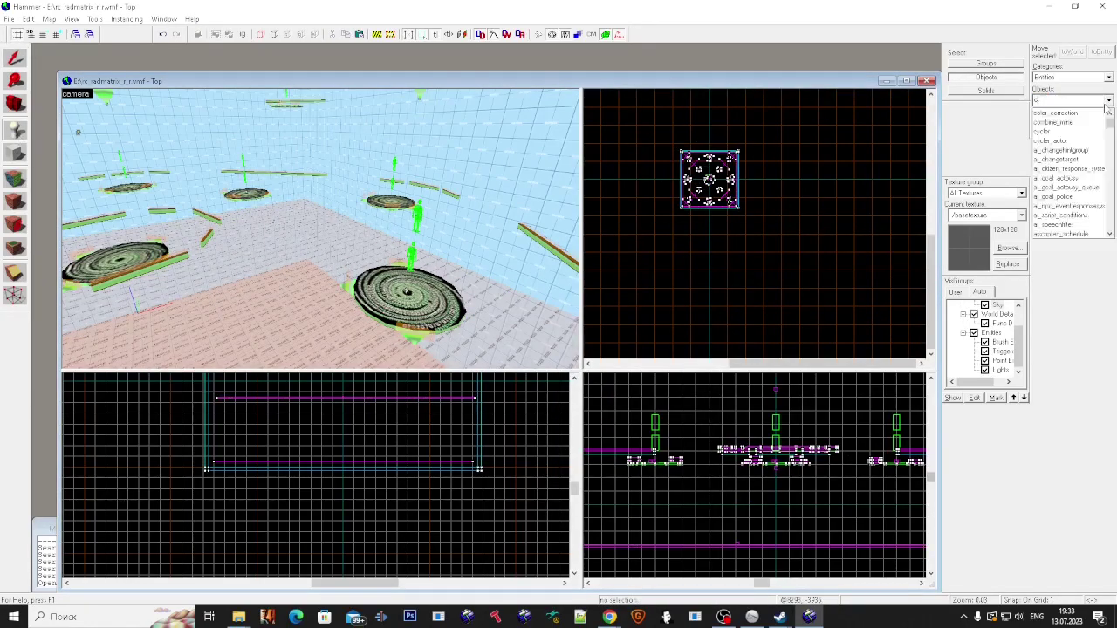
{"action": "scroll", "coordinate": [223, 408], "scroll_direction": "down", "scroll_amount": 7}
{"action": "scroll", "coordinate": [243, 422], "scroll_direction": "up", "scroll_amount": 18}
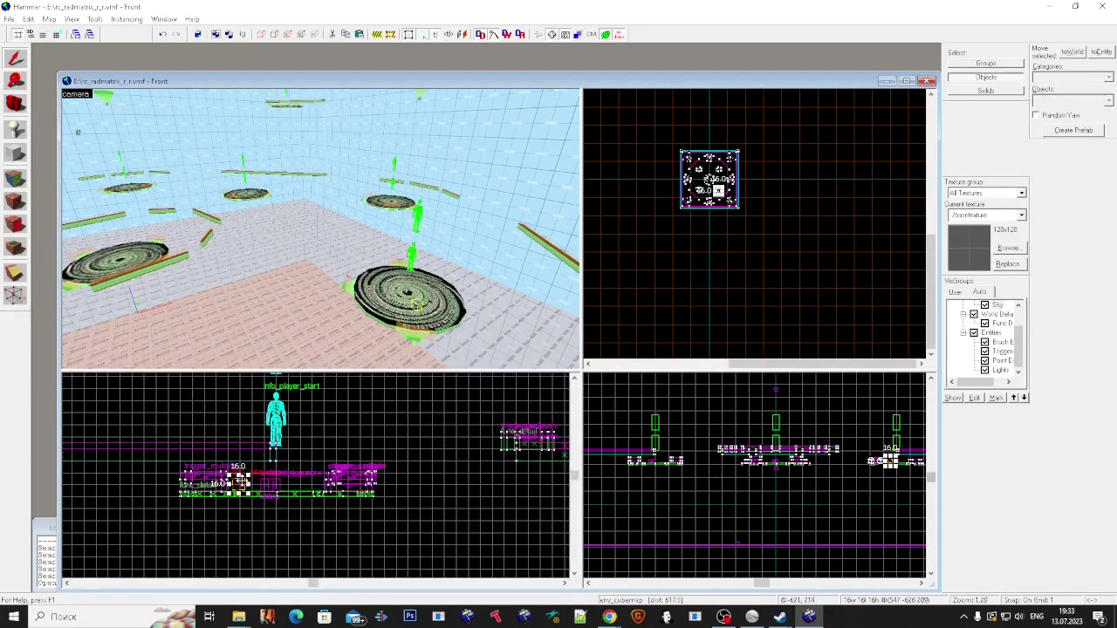
{"action": "left_click_drag", "start_coordinate": [238, 485], "coordinate": [238, 411], "text": "shift"}
{"action": "key", "text": "w"}
{"action": "key", "text": "d"}
{"action": "left_click", "coordinate": [410, 321], "text": "ctrl"}
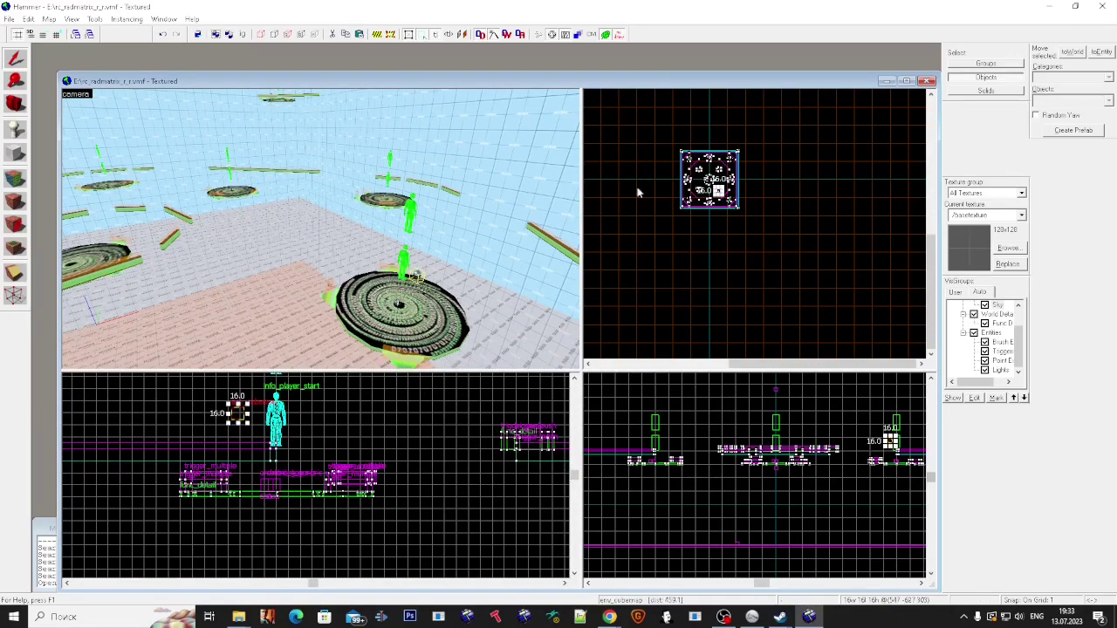
Step: Copy the env_cubemap to spots between the discs, spreading pairs of copies around the whole lower level
{"action": "scroll", "coordinate": [637, 192], "scroll_direction": "up", "scroll_amount": 2}
{"action": "scroll", "coordinate": [677, 276], "scroll_direction": "down", "scroll_amount": 2}
{"action": "scroll", "coordinate": [436, 262], "scroll_direction": "down", "scroll_amount": 2}
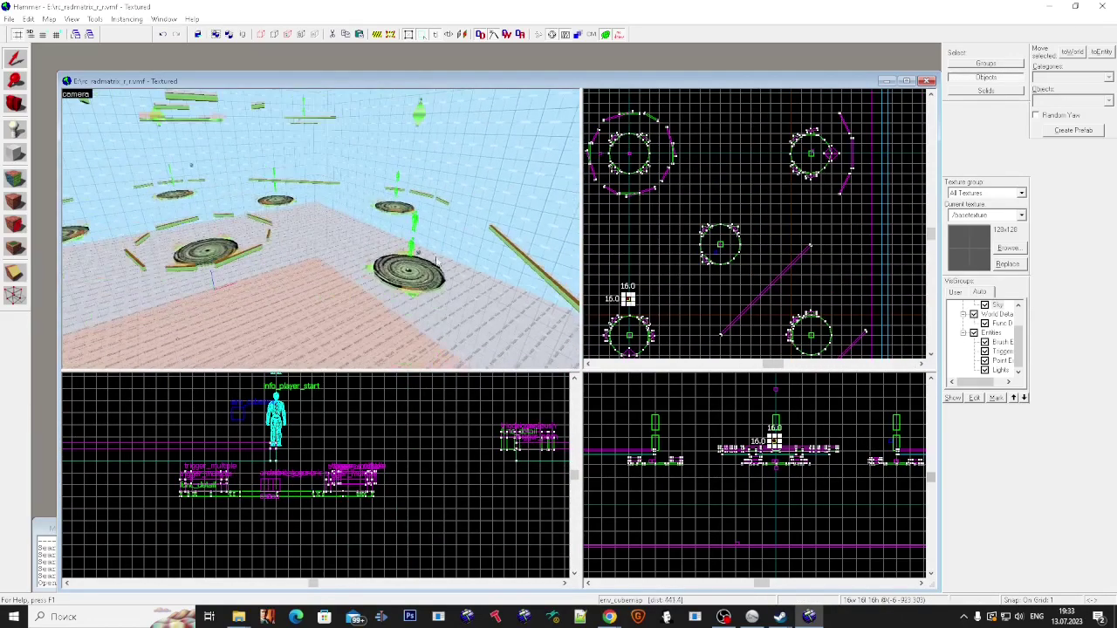
{"action": "scroll", "coordinate": [704, 169], "scroll_direction": "down", "scroll_amount": 2}
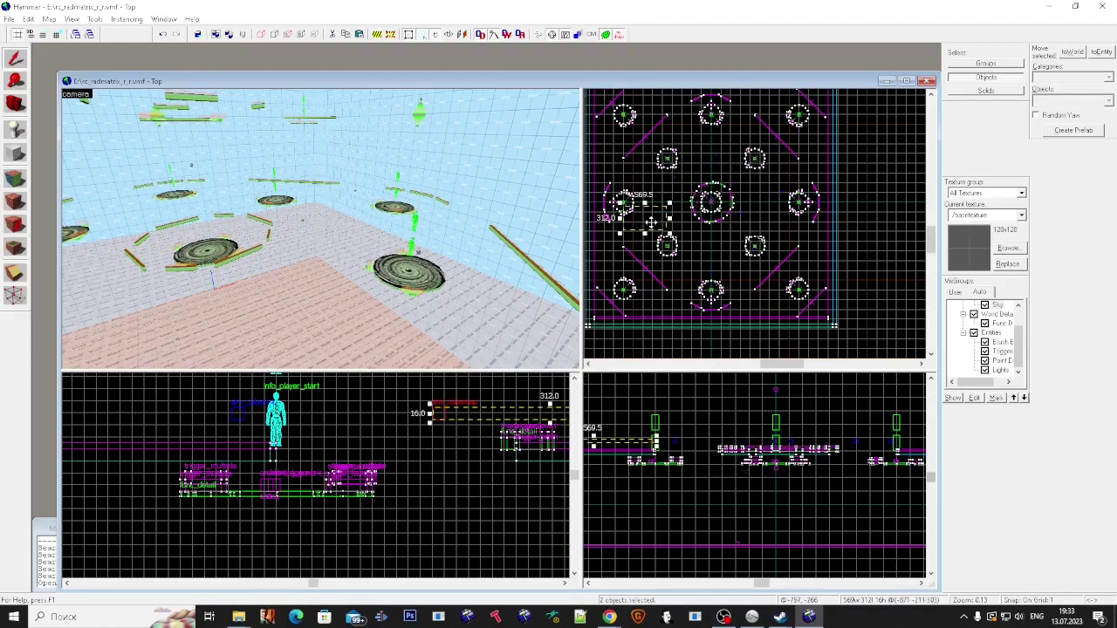
{"action": "scroll", "coordinate": [651, 224], "scroll_direction": "up", "scroll_amount": 2}
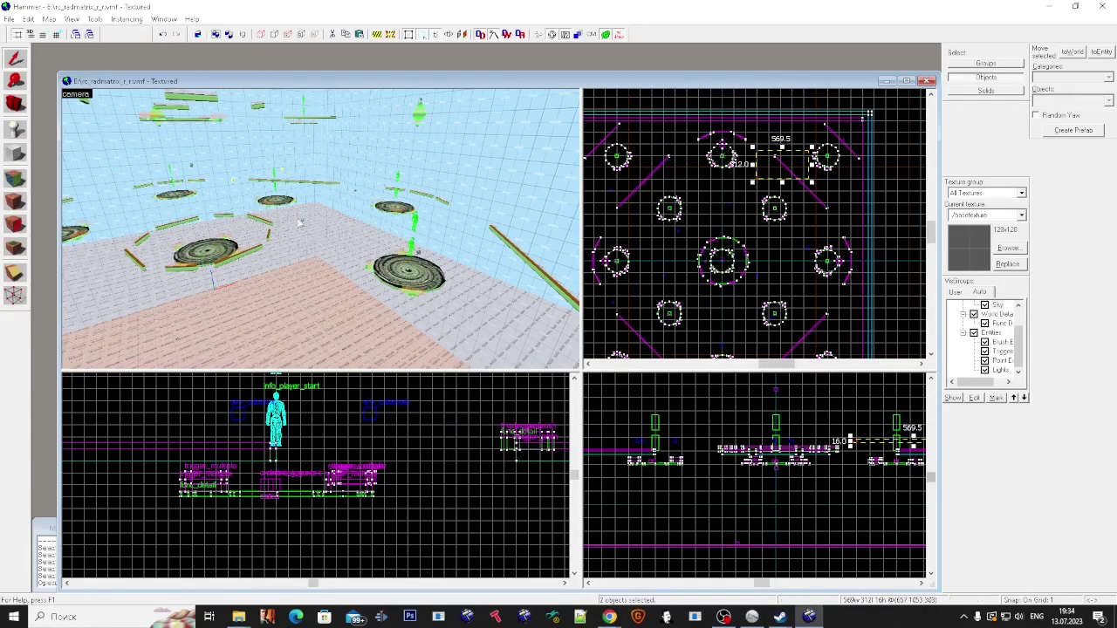
Step: Select all the env_cubemap entities spread around the lower level of discs
{"action": "key", "text": "z"}
{"action": "key", "text": "w"}
{"action": "left_click", "coordinate": [320, 229], "text": "ctrl"}
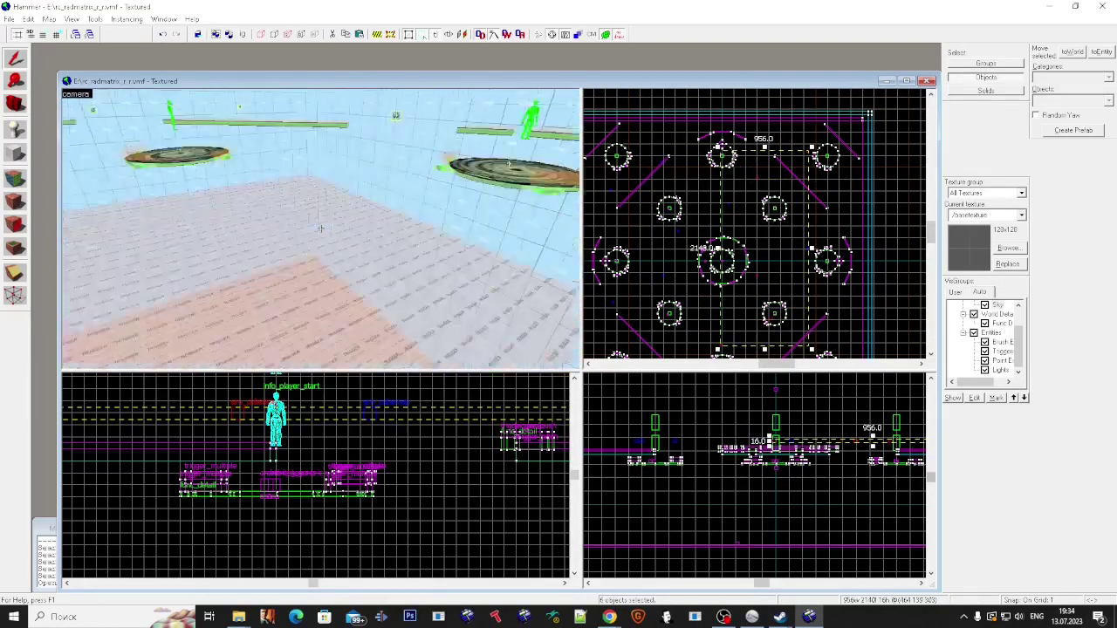
{"action": "key", "text": "w"}
{"action": "left_click", "coordinate": [320, 229], "text": "ctrl"}
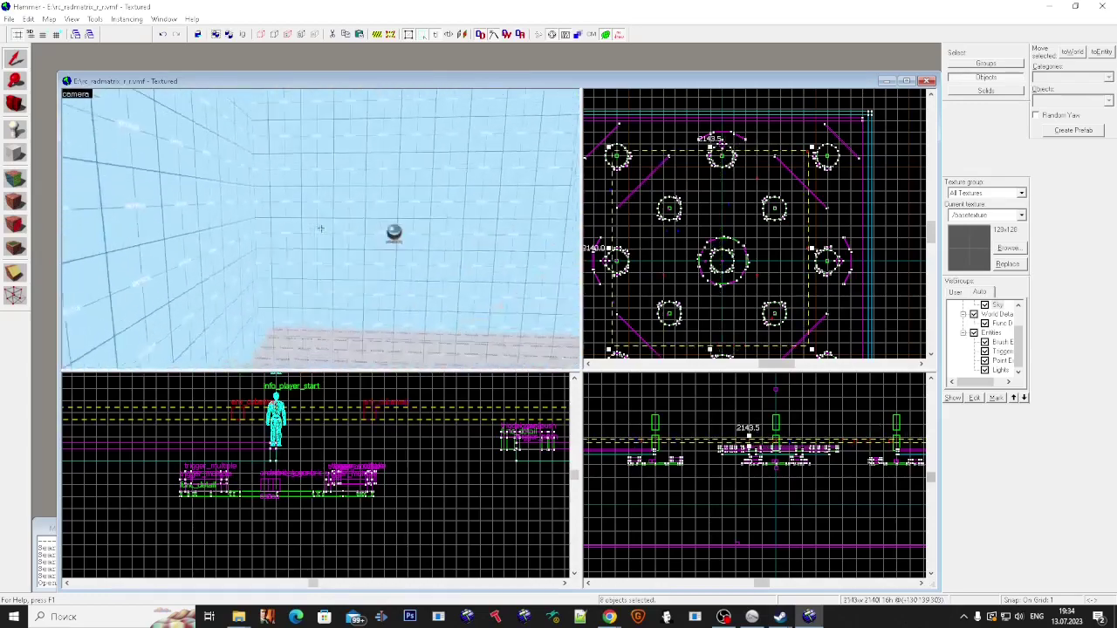
{"action": "key", "text": "w"}
{"action": "left_click", "coordinate": [320, 229], "text": "ctrl"}
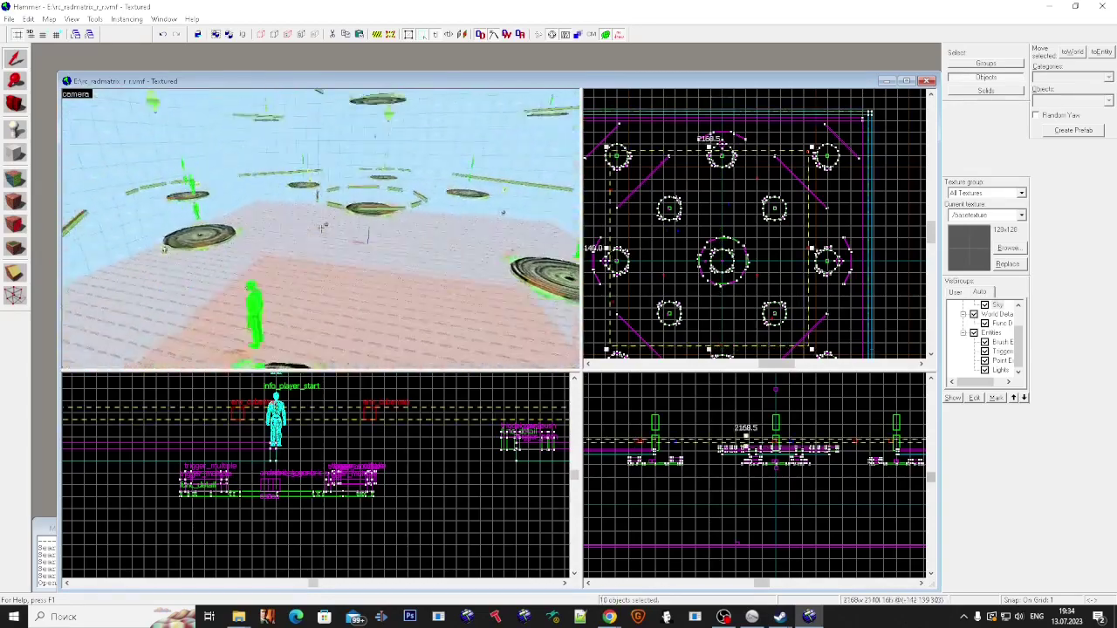
{"action": "key", "text": "z"}
{"action": "key", "text": "super+Down"}
{"action": "left_click", "coordinate": [786, 7]}
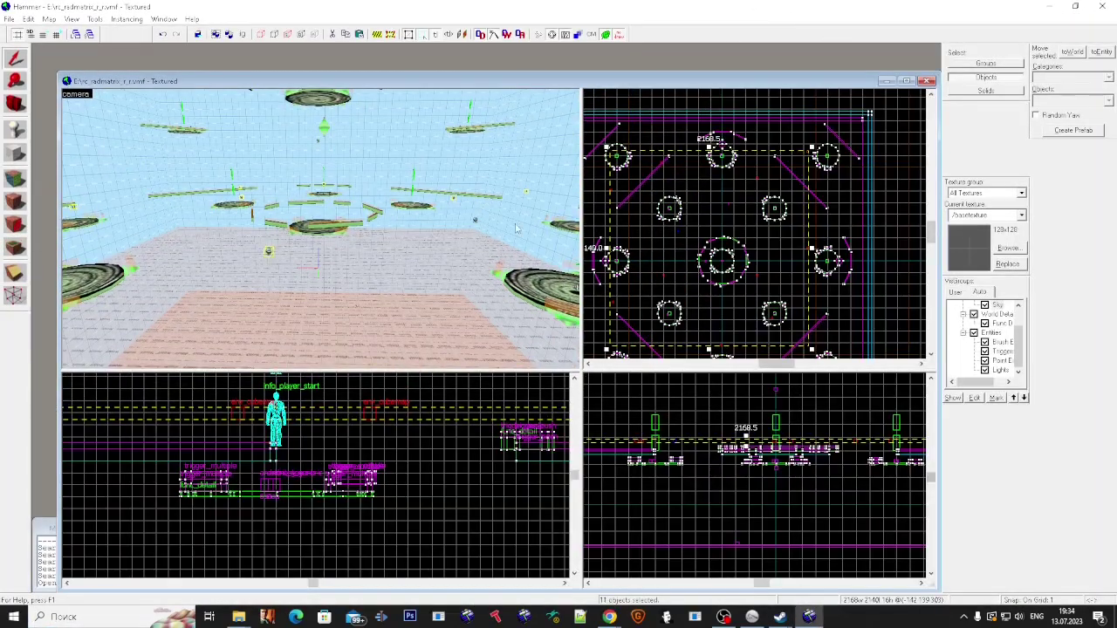
{"action": "left_click", "coordinate": [475, 221], "text": "ctrl"}
{"action": "left_click", "coordinate": [506, 213], "text": "ctrl"}
Step: Copy the selected env_cubemaps upward and adjust the copies' height to just above the upper discs
{"action": "scroll", "coordinate": [349, 483], "scroll_direction": "down", "scroll_amount": 11}
{"action": "left_click_drag", "start_coordinate": [357, 475], "coordinate": [366, 401], "text": "shift"}
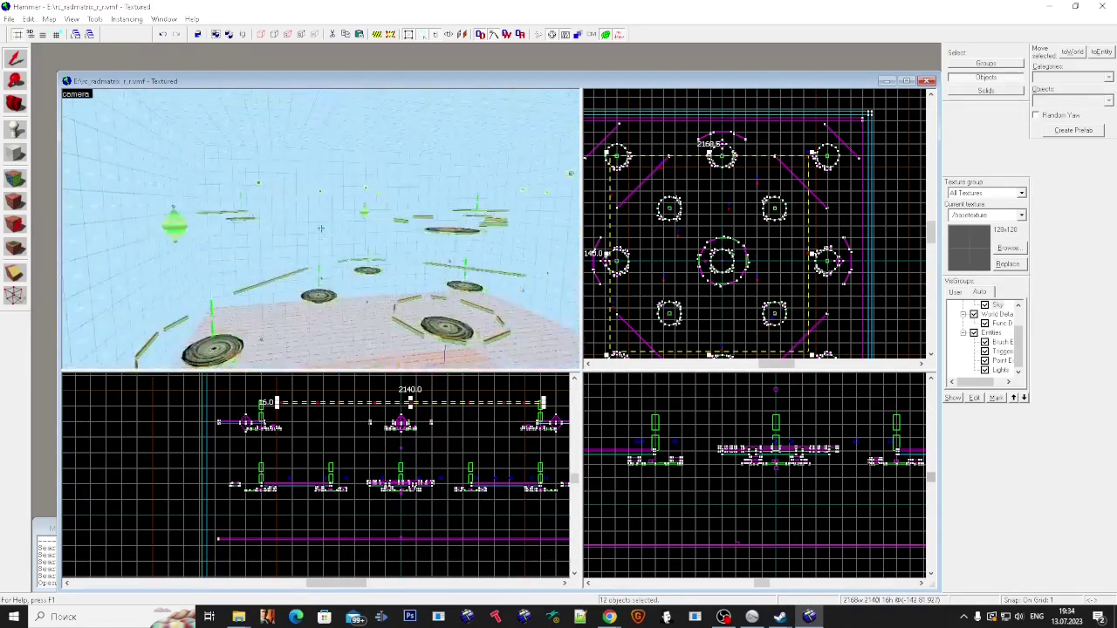
{"action": "scroll", "coordinate": [396, 418], "scroll_direction": "up", "scroll_amount": 3}
{"action": "left_click", "coordinate": [398, 397]}
{"action": "key", "text": "ctrl+z"}
{"action": "left_click_drag", "start_coordinate": [407, 389], "coordinate": [409, 406]}
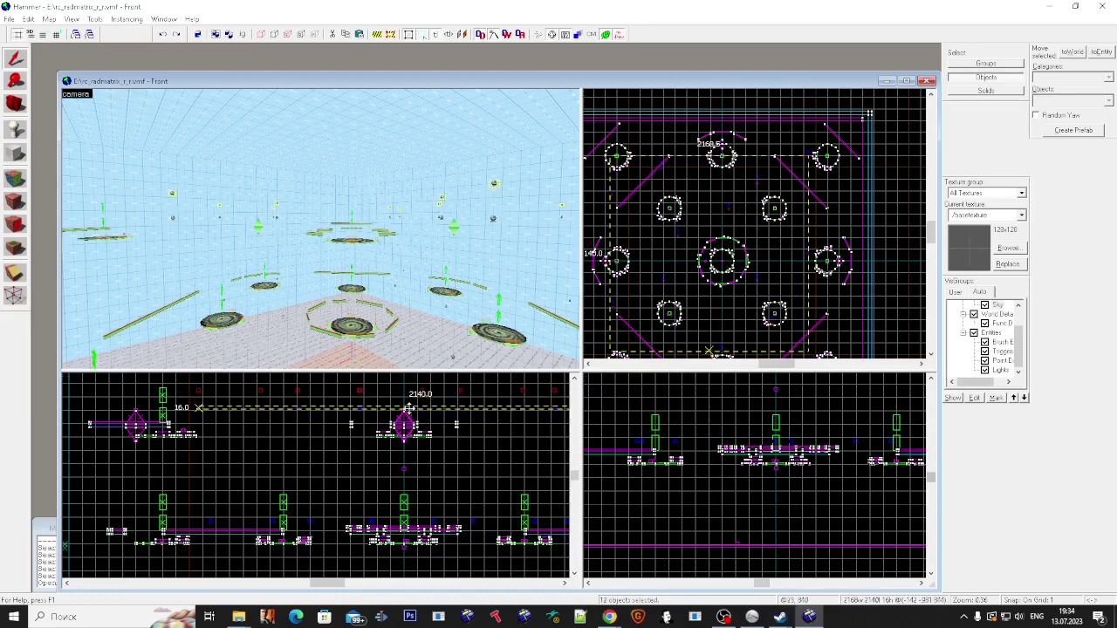
Step: Select the four green func_wall crystals on the upper level together and open their properties
{"action": "left_click", "coordinate": [387, 300]}
{"action": "key", "text": "s"}
{"action": "key", "text": "d"}
{"action": "key", "text": "z"}
{"action": "left_click", "coordinate": [321, 228]}
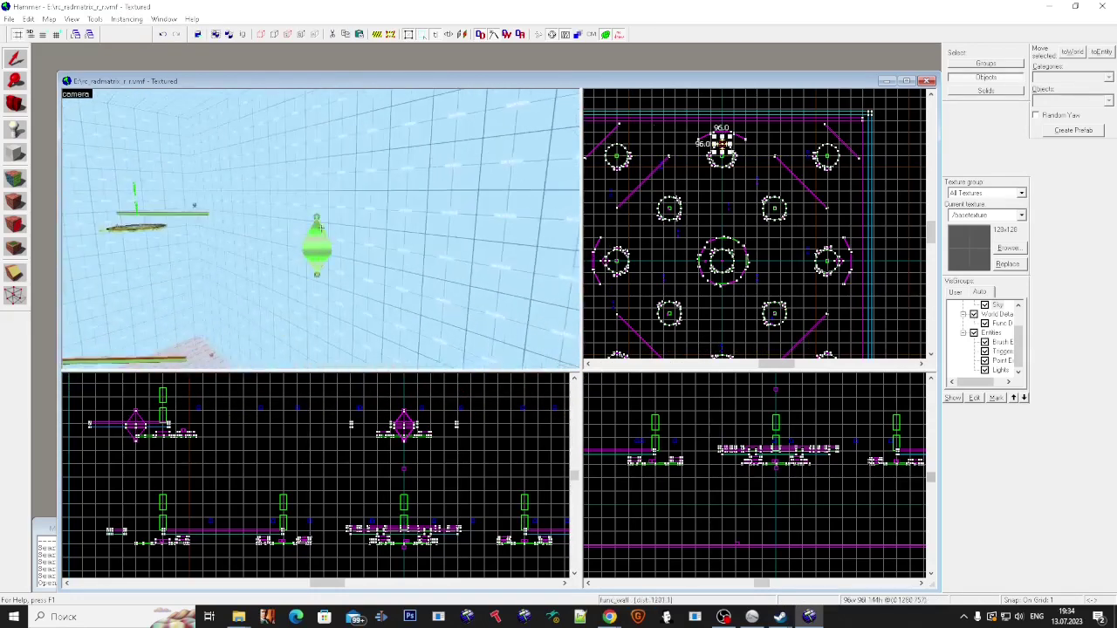
{"action": "left_click", "coordinate": [321, 228], "text": "ctrl"}
{"action": "left_click", "coordinate": [321, 229], "text": "ctrl"}
{"action": "left_click", "coordinate": [321, 228], "text": "ctrl"}
{"action": "left_click", "coordinate": [322, 229], "text": "ctrl"}
{"action": "key", "text": "z"}
{"action": "key", "text": "alt+Return"}
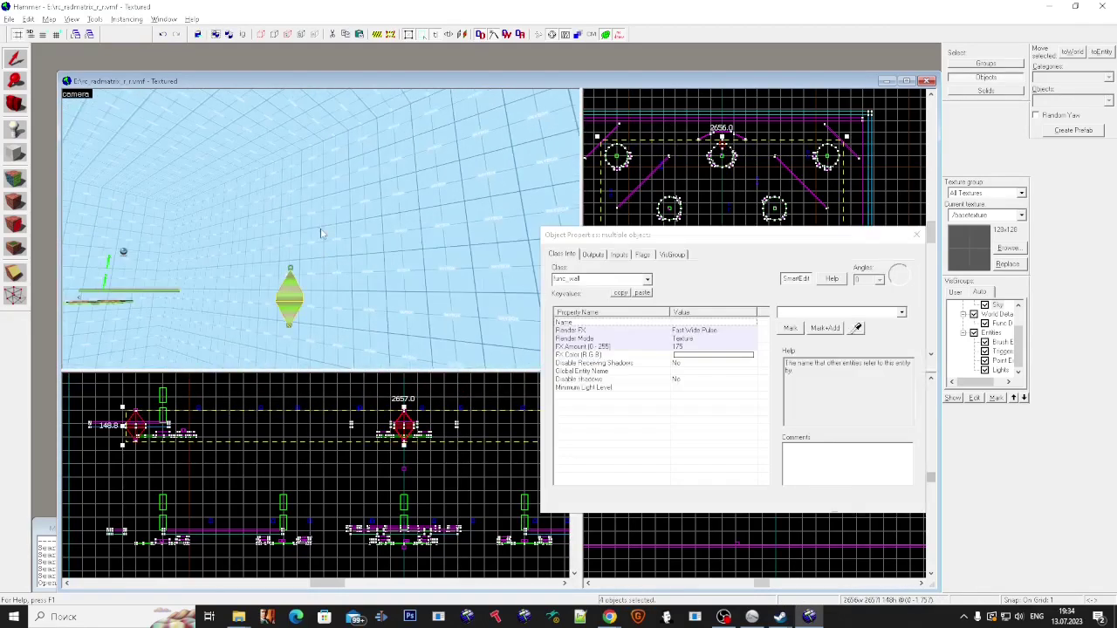
Step: Set the func_wall crystals' Render Mode to Additive and FX Amount to 215, apply the changes, and deselect them
{"action": "left_click", "coordinate": [693, 332]}
{"action": "left_click", "coordinate": [695, 339]}
{"action": "left_click", "coordinate": [900, 312]}
{"action": "left_click", "coordinate": [835, 364]}
{"action": "left_click", "coordinate": [704, 347]}
{"action": "type", "text": "25"}
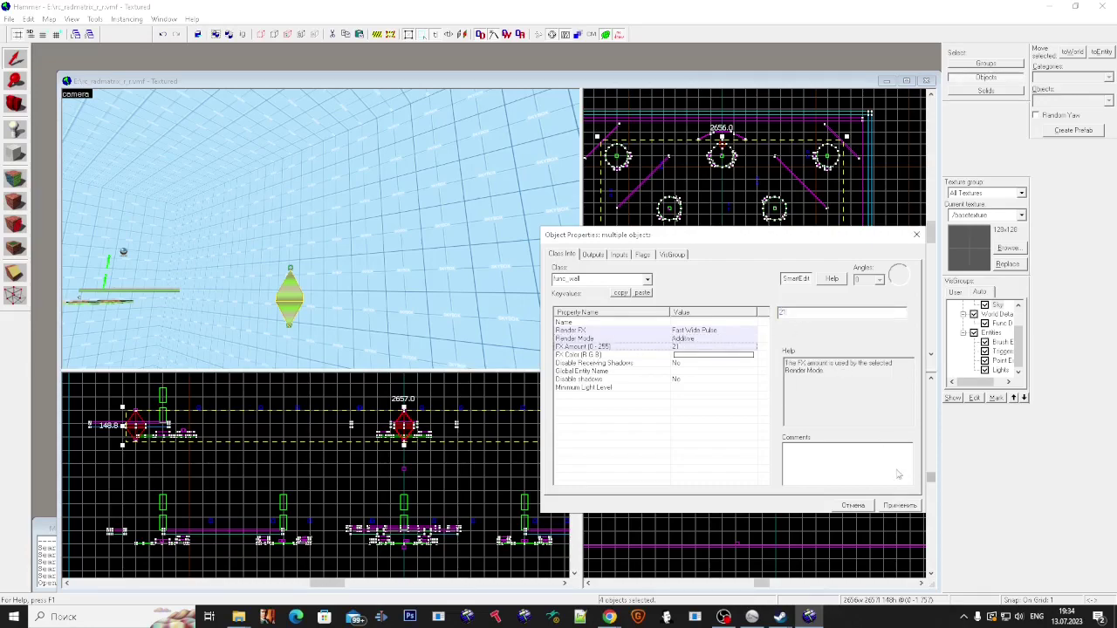
{"action": "left_click", "coordinate": [900, 505]}
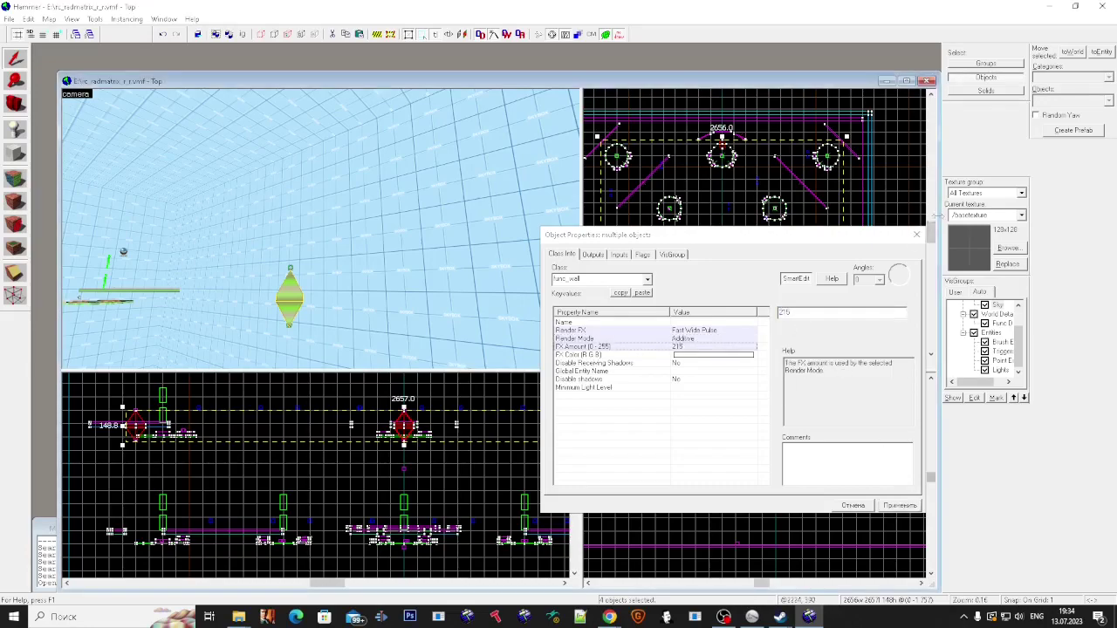
{"action": "left_click", "coordinate": [436, 262]}
{"action": "key", "text": "Escape"}
{"action": "key", "text": "z"}
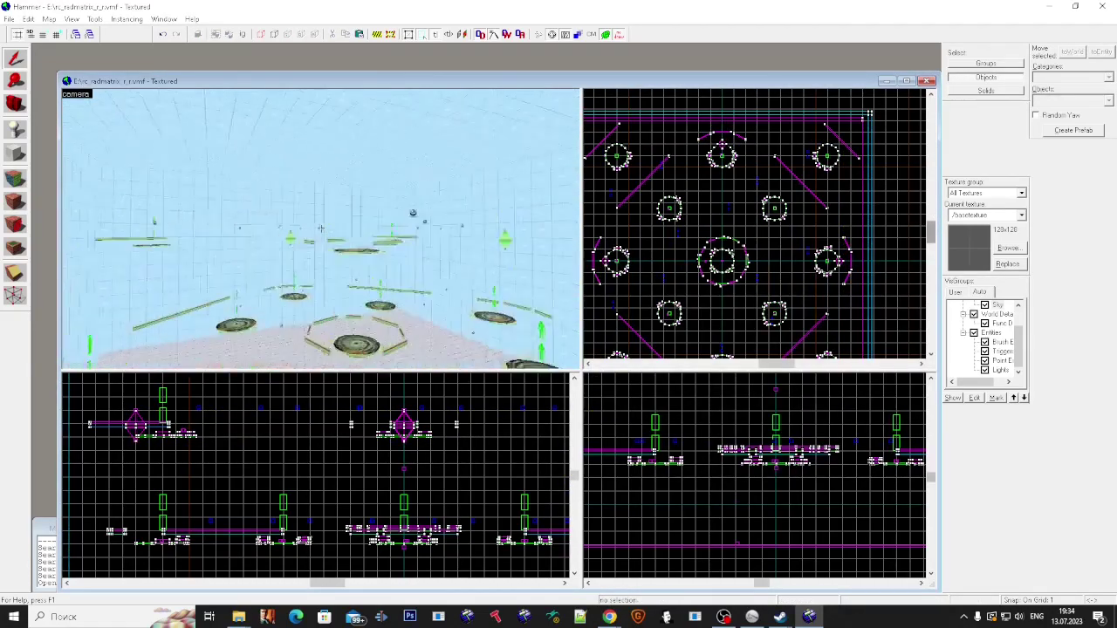
Step: Choose info_node_air as the entity type and place a first one at the central disc
{"action": "key", "text": "z"}
{"action": "key", "text": "shift+e"}
{"action": "key", "text": "super"}
{"action": "key", "text": "super"}
{"action": "left_click", "coordinate": [1108, 101]}
{"action": "type", "text": "info_node"}
{"action": "left_click", "coordinate": [1060, 121]}
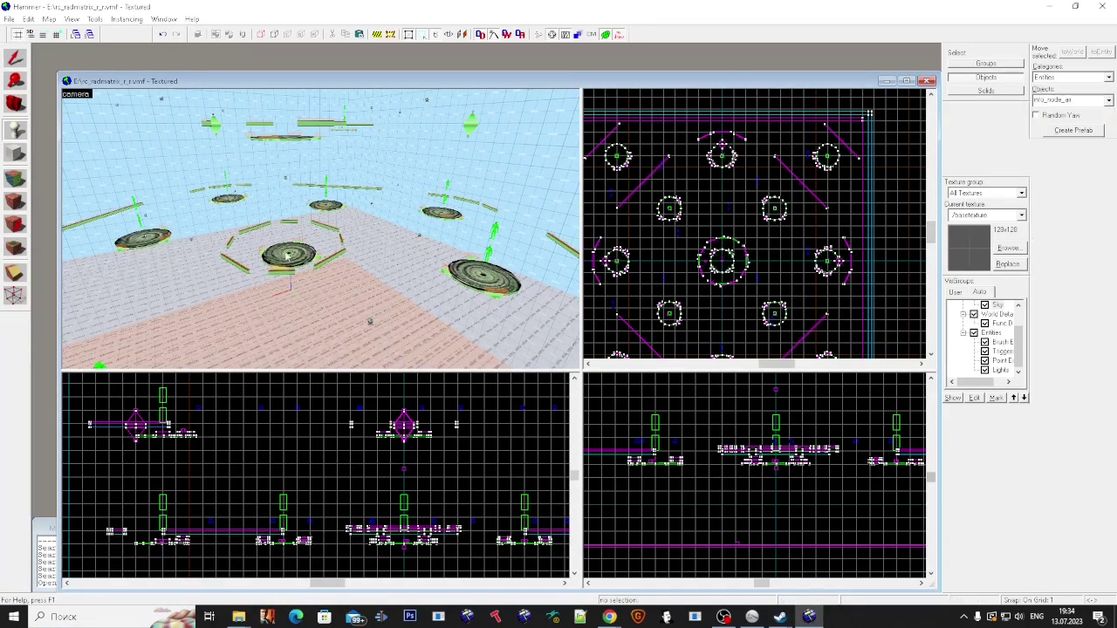
{"action": "left_click", "coordinate": [289, 256]}
{"action": "left_click", "coordinate": [15, 59]}
Step: Place more info_node_air entities in the open air around the discs on the lower and upper levels
{"action": "key", "text": "z"}
{"action": "key", "text": "s"}
{"action": "key", "text": "z"}
{"action": "left_click", "coordinate": [324, 186]}
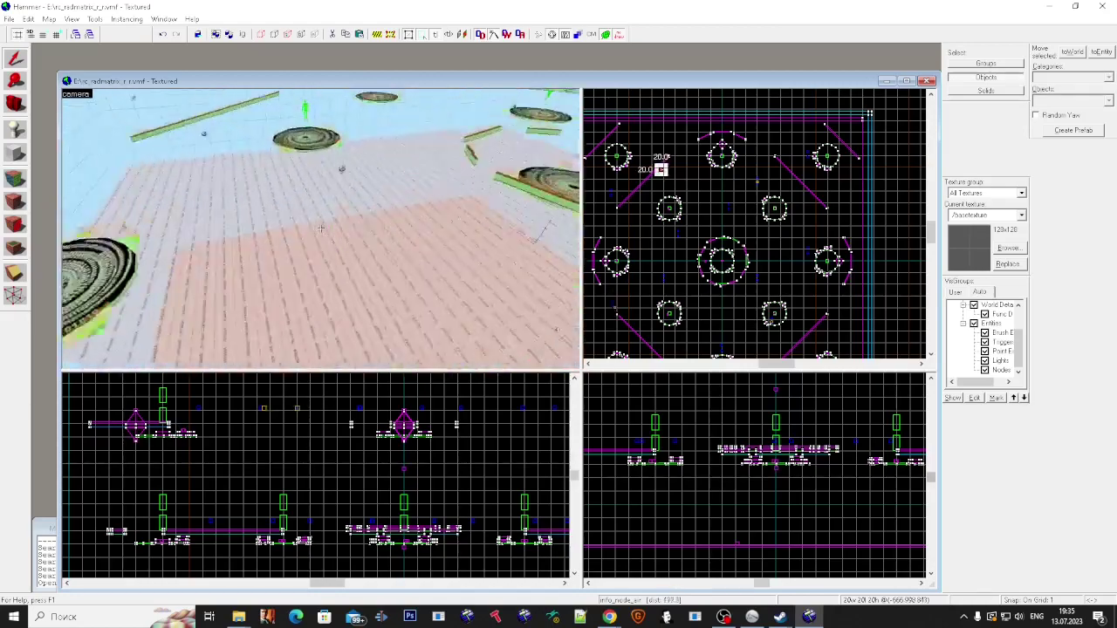
{"action": "left_click", "coordinate": [321, 228]}
{"action": "key", "text": "w"}
{"action": "left_click", "coordinate": [321, 229]}
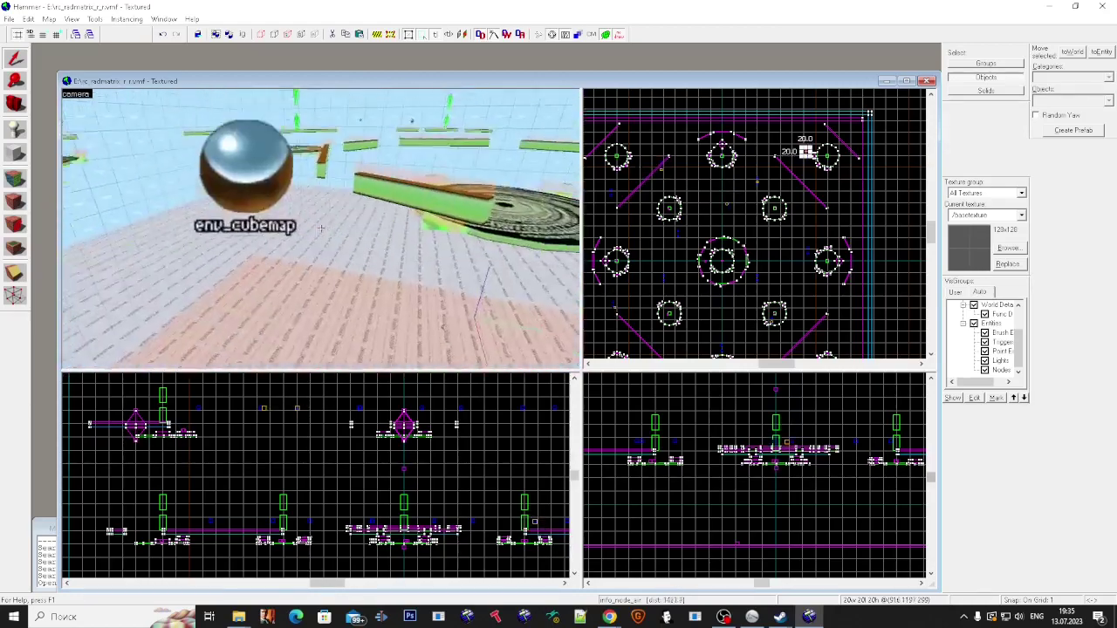
{"action": "left_click", "coordinate": [320, 228]}
{"action": "left_click", "coordinate": [320, 229]}
{"action": "left_click", "coordinate": [320, 228]}
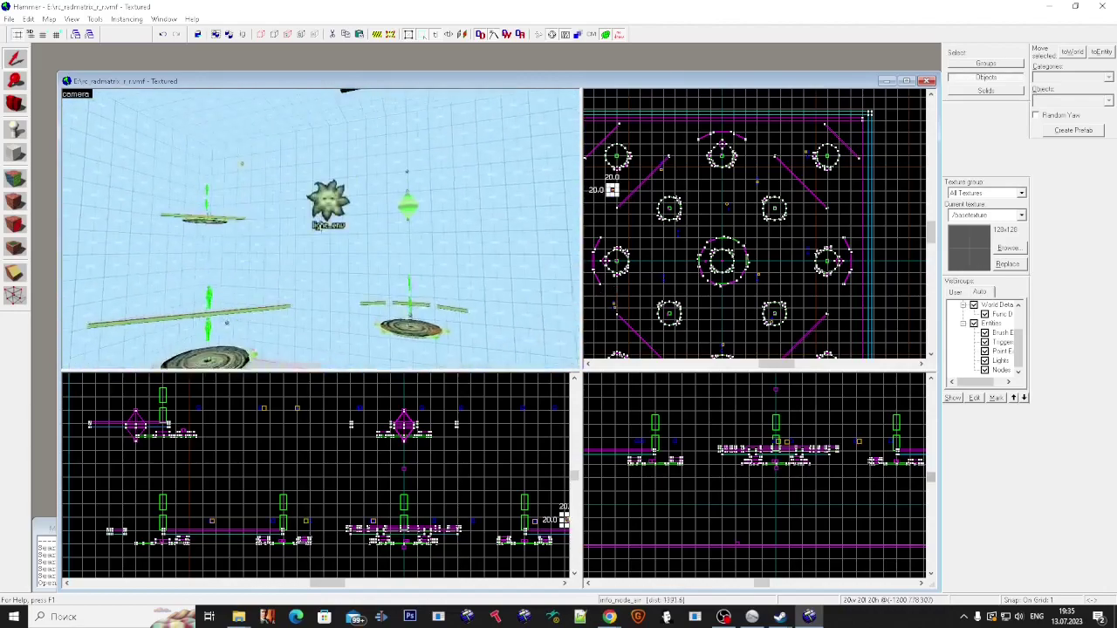
{"action": "key", "text": "shift+e"}
{"action": "left_click", "coordinate": [320, 228]}
{"action": "key", "text": "z"}
{"action": "key", "text": "shift+e"}
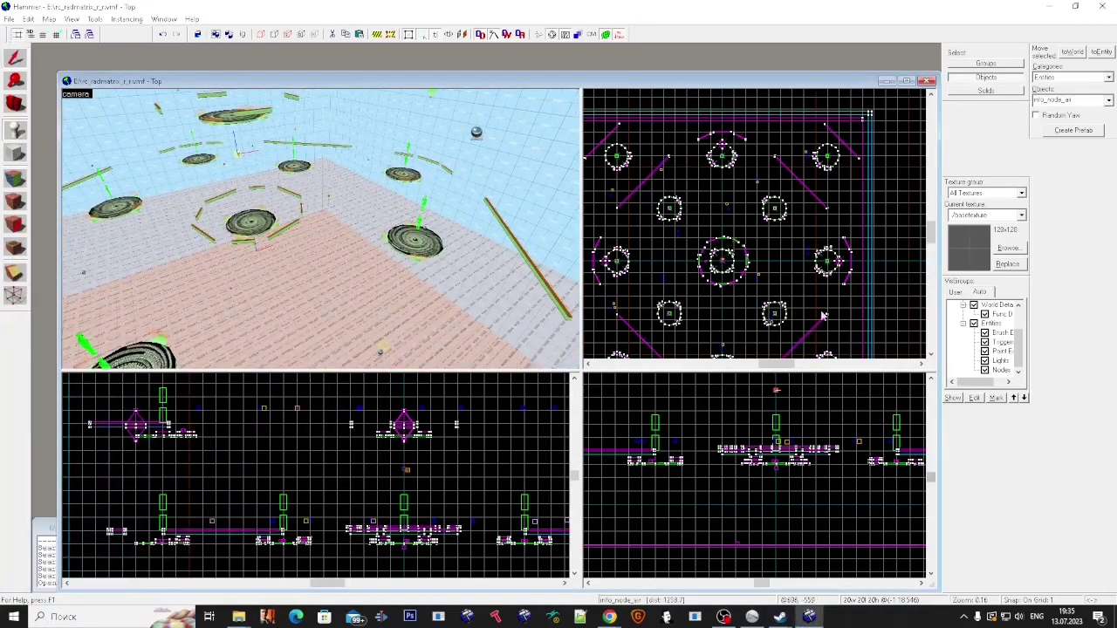
Step: Choose info_node as the entity type and start placing these ground nodes on the surfaces of the discs
{"action": "left_click", "coordinate": [1109, 102]}
{"action": "type", "text": "node"}
{"action": "left_click", "coordinate": [1082, 110]}
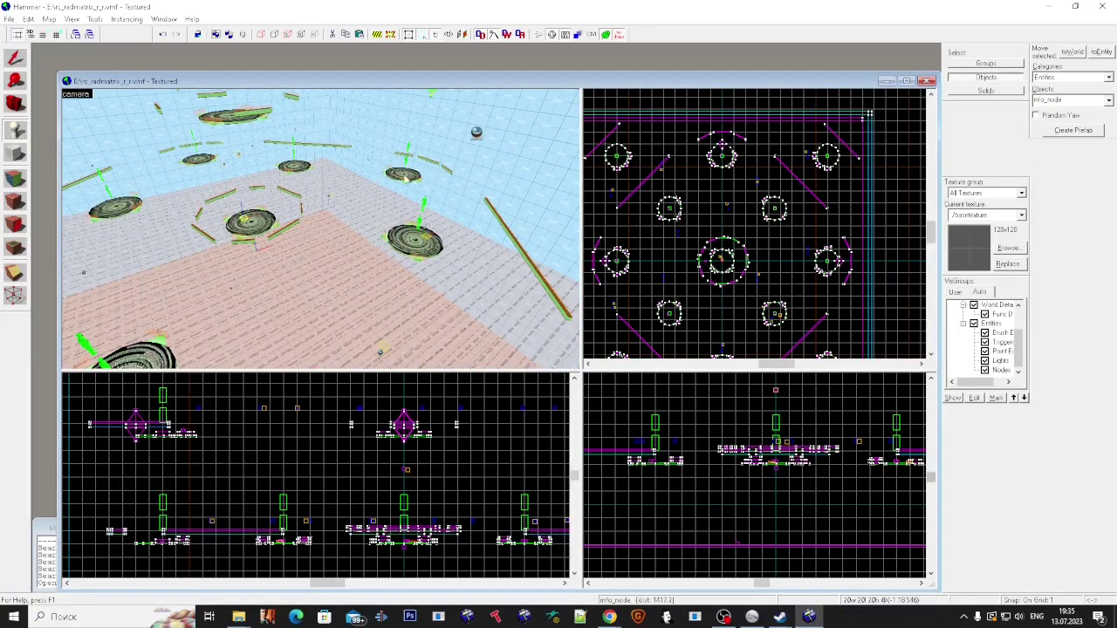
{"action": "key", "text": "z"}
{"action": "key", "text": "w"}
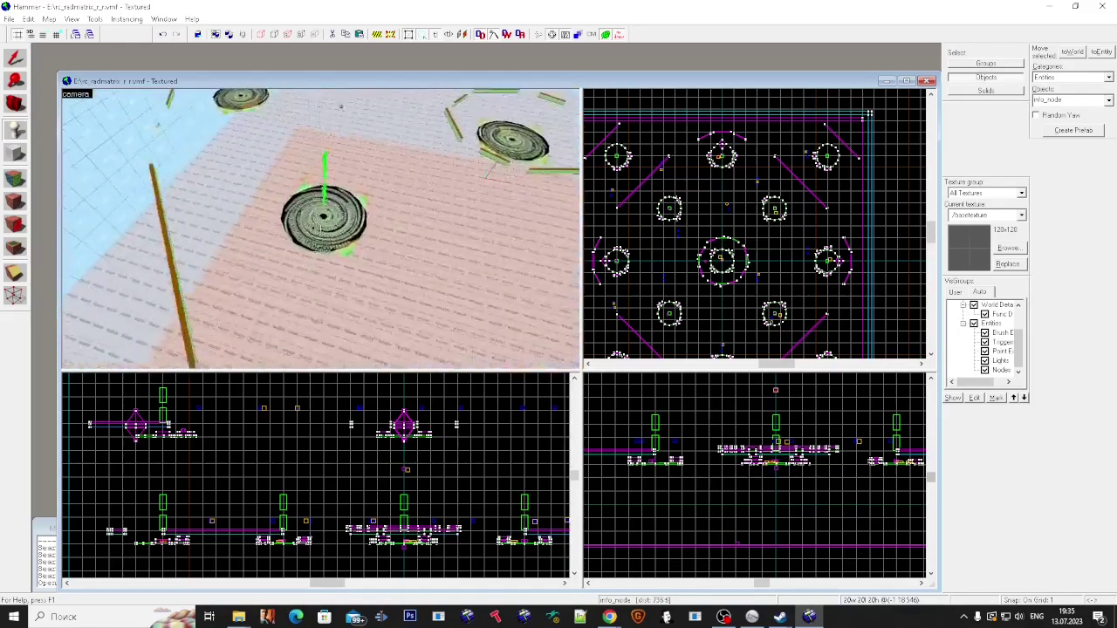
Step: Place more info_node entities on the remaining discs of the arena, including the ones higher up
{"action": "left_click", "coordinate": [320, 230]}
{"action": "key", "text": "w"}
{"action": "left_click", "coordinate": [320, 229]}
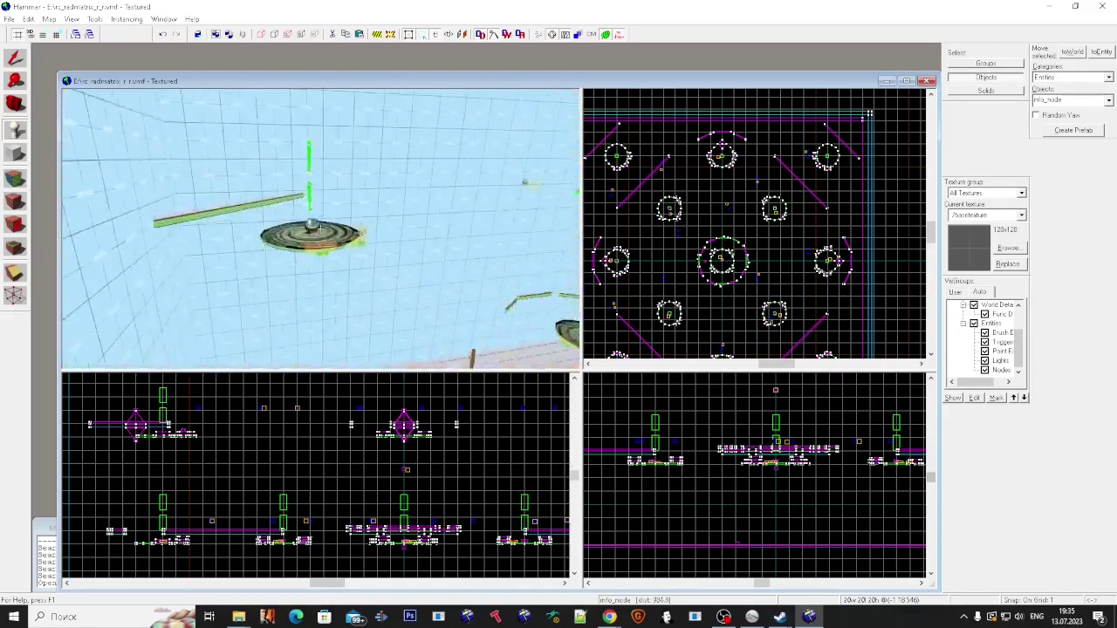
{"action": "key", "text": "s"}
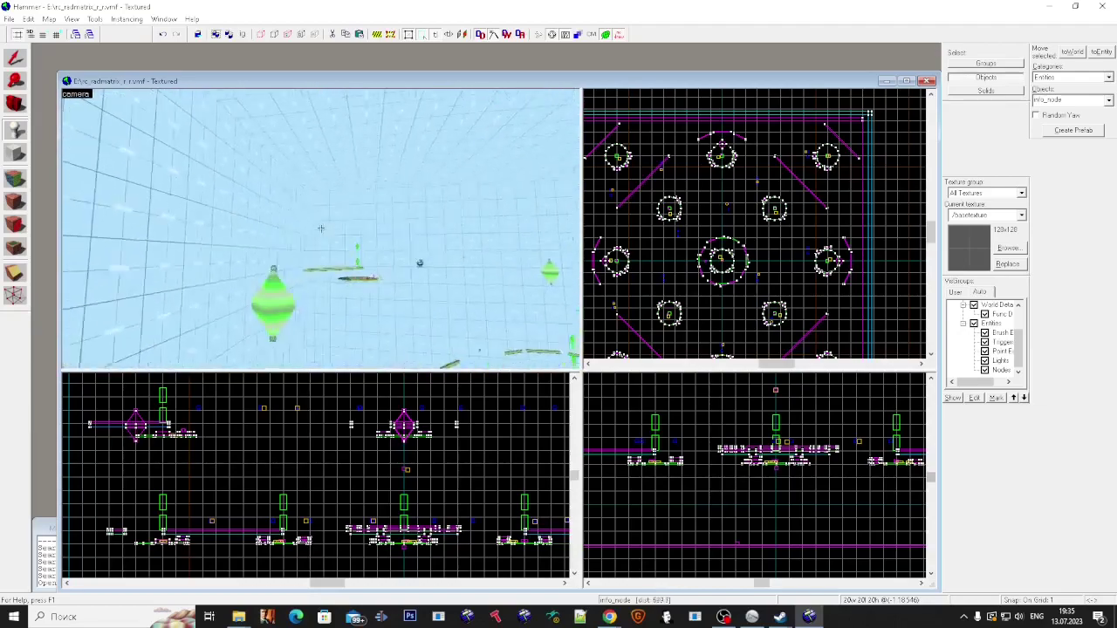
{"action": "key", "text": "w"}
{"action": "left_click", "coordinate": [321, 228]}
{"action": "key", "text": "s"}
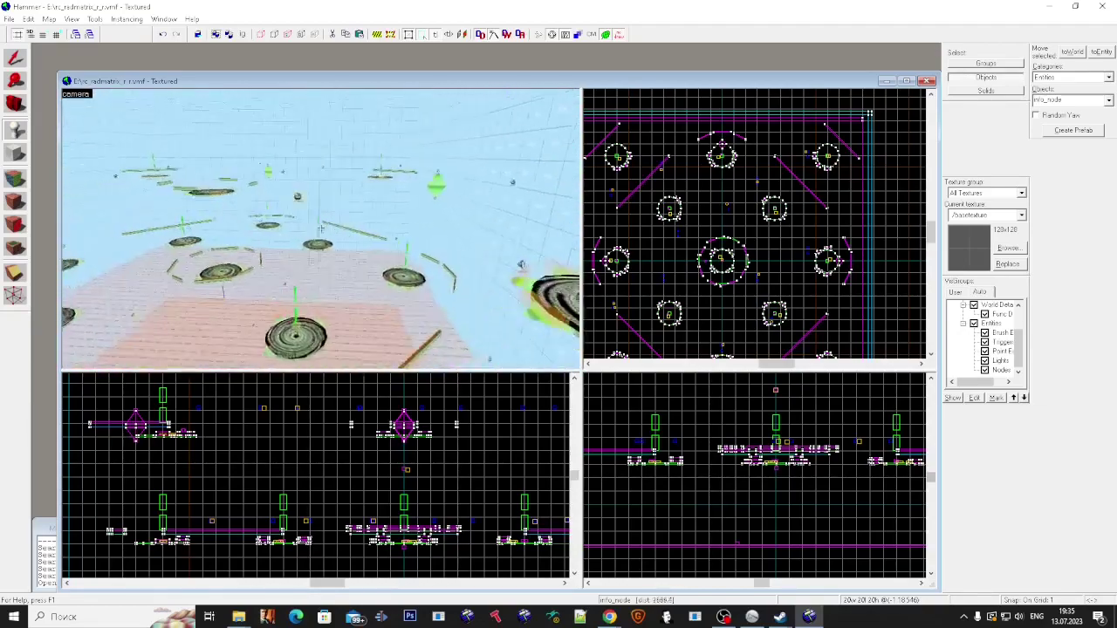
Step: Compile the map with the "Full Compile -final (slow)" configuration
{"action": "left_click", "coordinate": [9, 19]}
{"action": "left_click", "coordinate": [37, 143]}
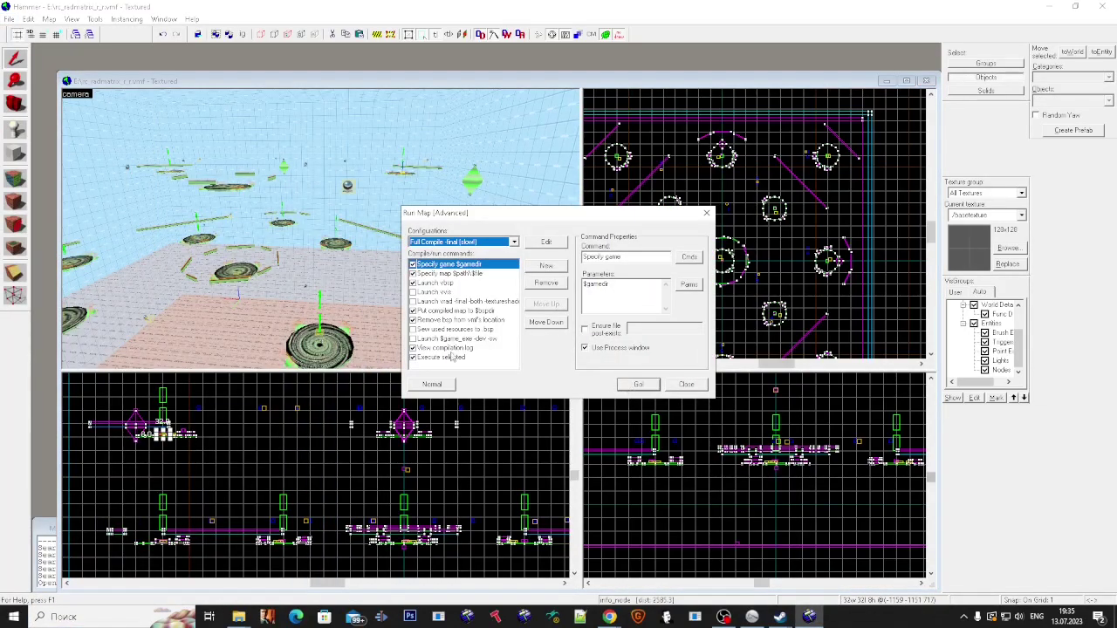
{"action": "left_click", "coordinate": [638, 384]}
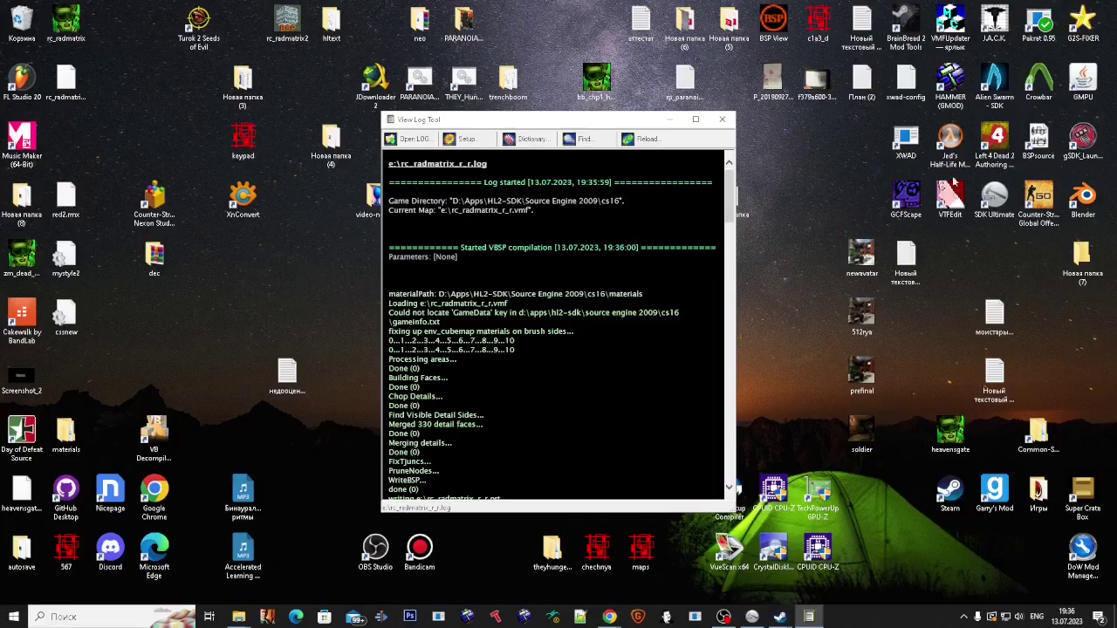
Step: Open the BSPsource 1.4.0 folder and, in a second Explorer window, the cs16 maps folder containing the compiled map
{"action": "double_click", "coordinate": [1037, 142]}
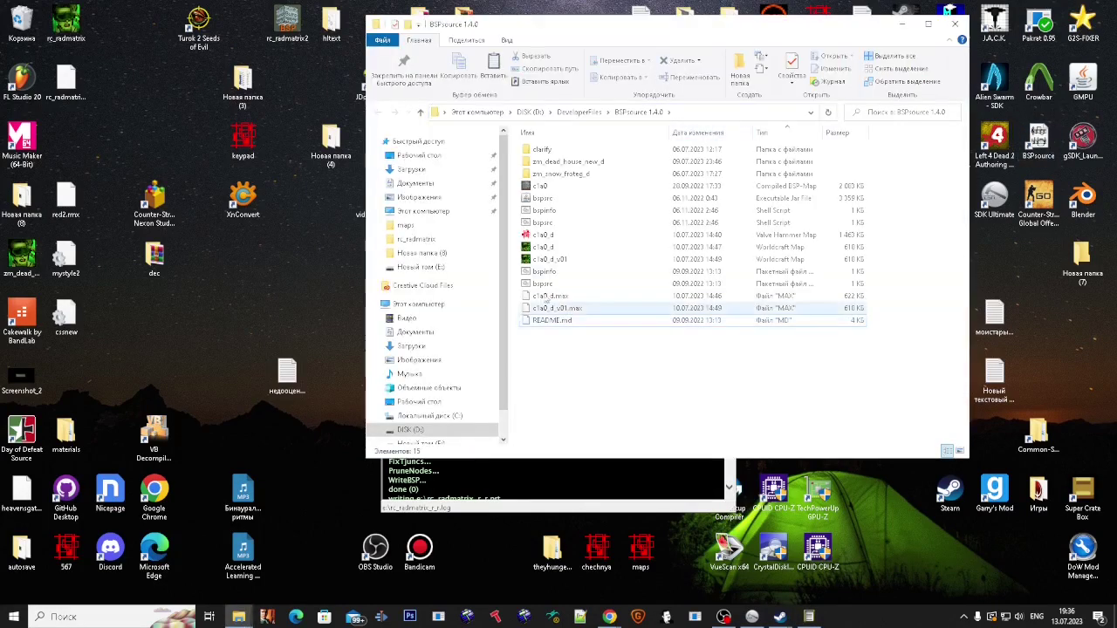
{"action": "scroll", "coordinate": [469, 324], "scroll_direction": "down", "scroll_amount": 2}
{"action": "left_click", "coordinate": [471, 406]}
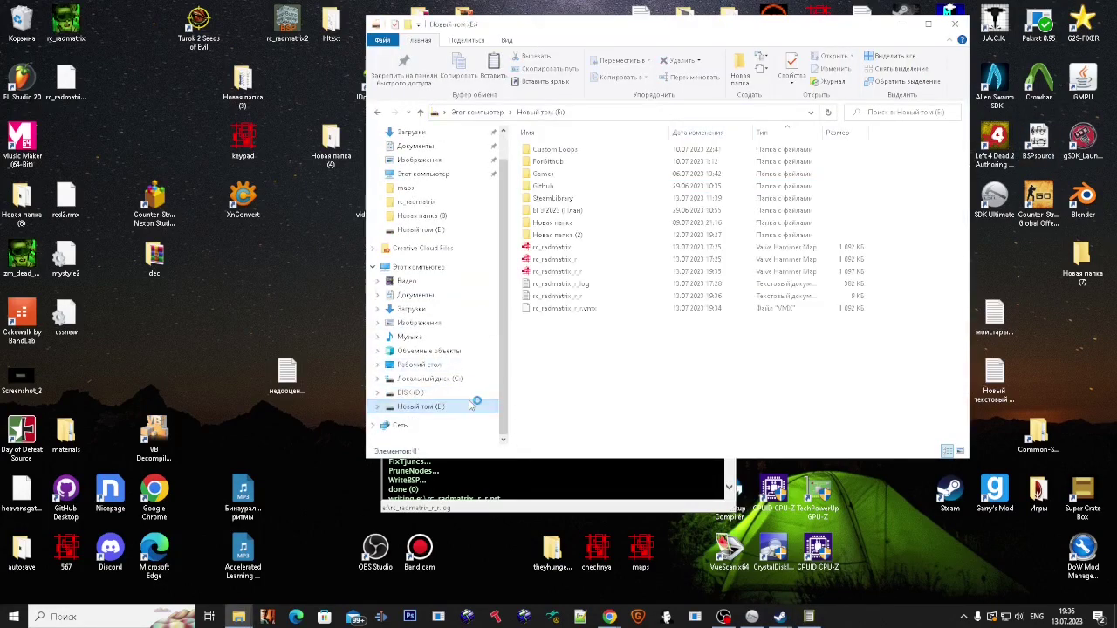
{"action": "key", "text": "alt+Left"}
{"action": "right_click", "coordinate": [993, 184]}
{"action": "left_click", "coordinate": [956, 217]}
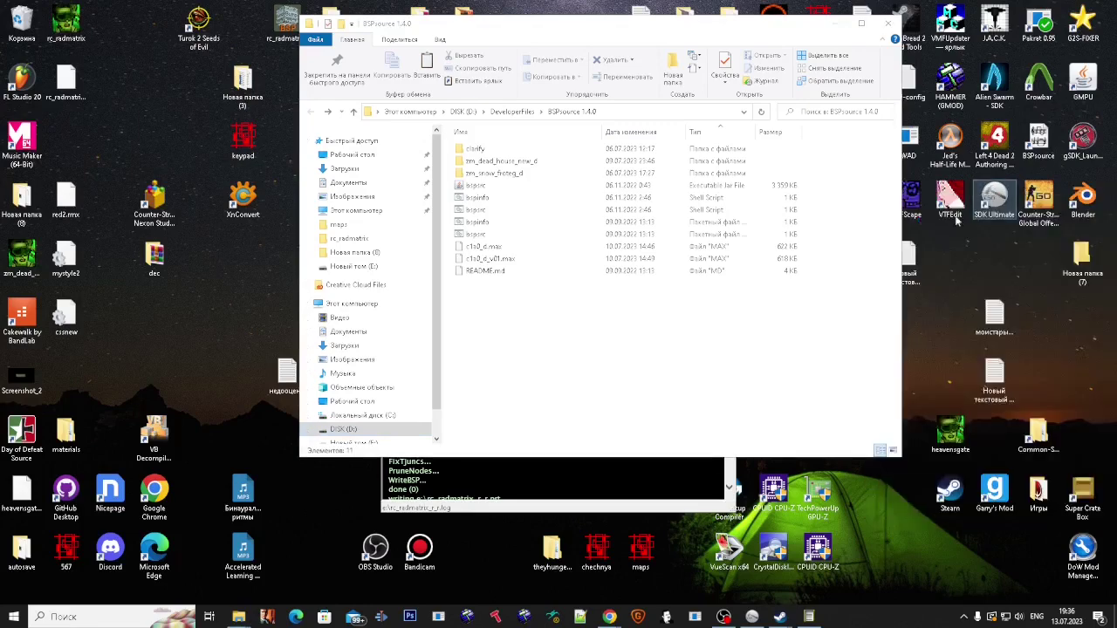
{"action": "double_click", "coordinate": [539, 202]}
{"action": "double_click", "coordinate": [517, 214]}
{"action": "double_click", "coordinate": [512, 202]}
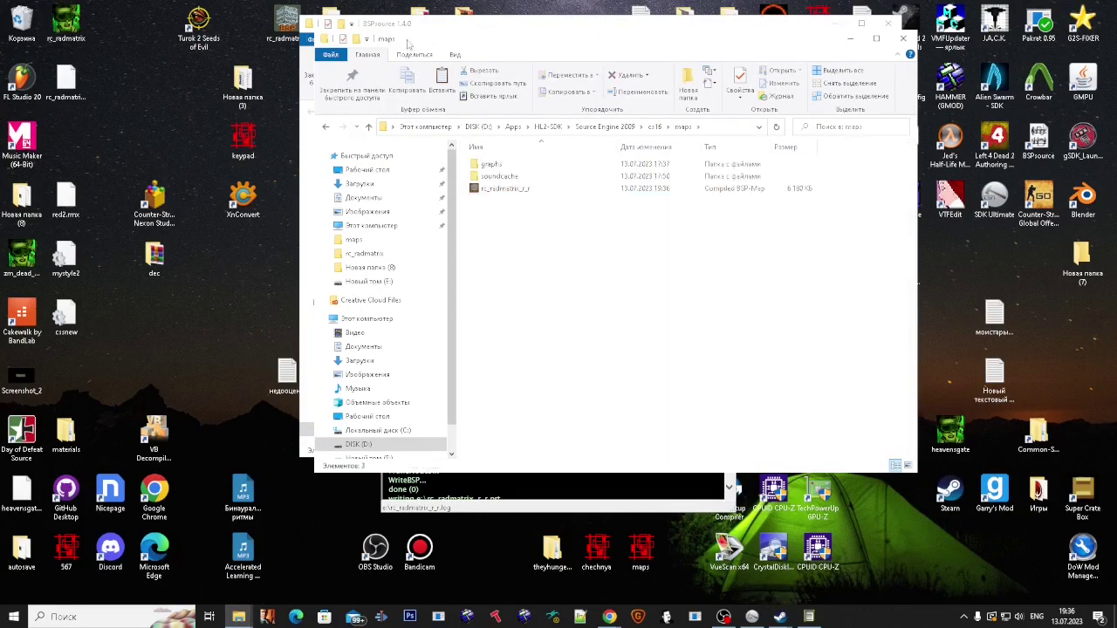
Step: Move the compiled rc_radmatrix_r_r BSP file from the maps folder into the BSPsource 1.4.0 folder
{"action": "left_click_drag", "start_coordinate": [407, 44], "coordinate": [277, 159]}
{"action": "left_click", "coordinate": [384, 304]}
{"action": "key", "text": "ctrl+x"}
{"action": "left_click", "coordinate": [827, 279]}
{"action": "key", "text": "ctrl+v"}
Step: Launch BSPSource, add the rc_radmatrix_r_r BSP, enable extracting embedded files, and decompile it
{"action": "double_click", "coordinate": [488, 201]}
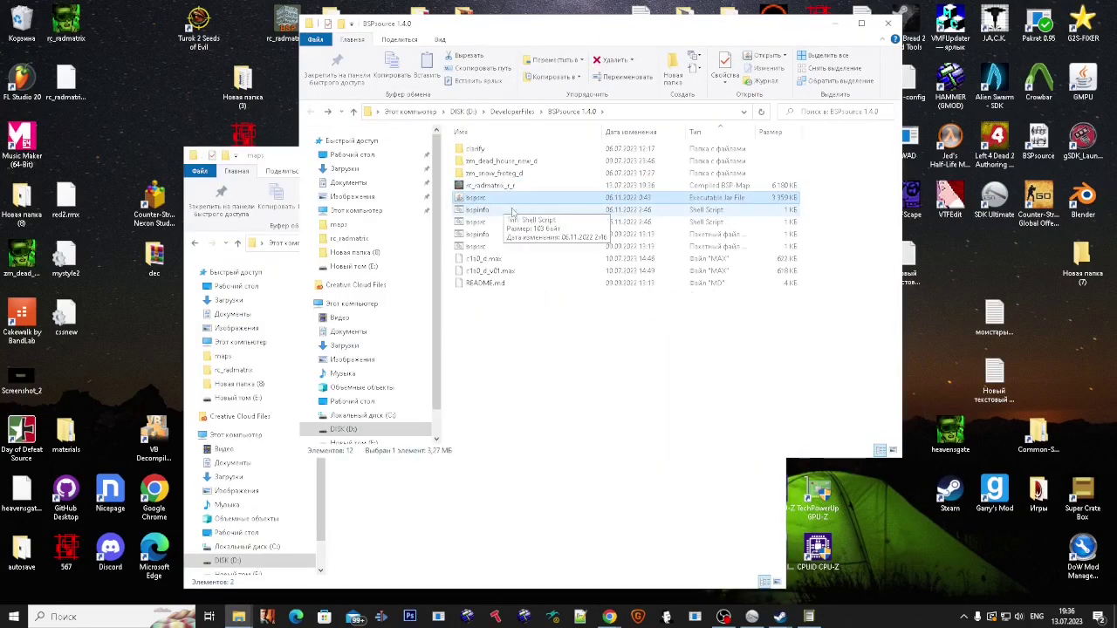
{"action": "left_click_drag", "start_coordinate": [501, 186], "coordinate": [123, 127]}
{"action": "left_click", "coordinate": [215, 77]}
{"action": "left_click", "coordinate": [117, 122]}
{"action": "left_click", "coordinate": [212, 212]}
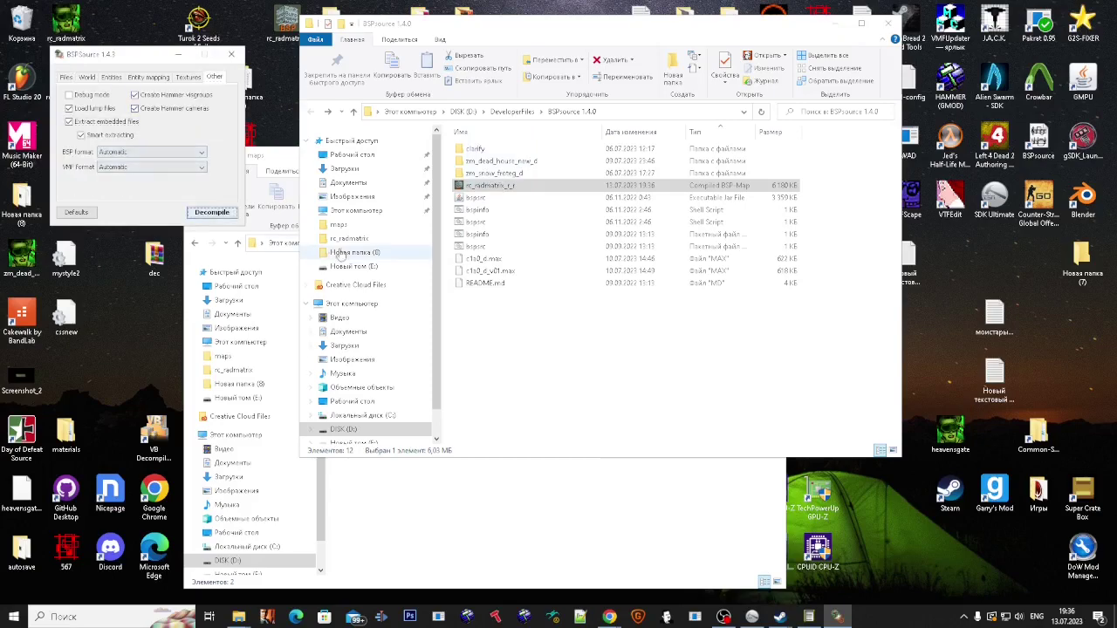
{"action": "left_click", "coordinate": [312, 233]}
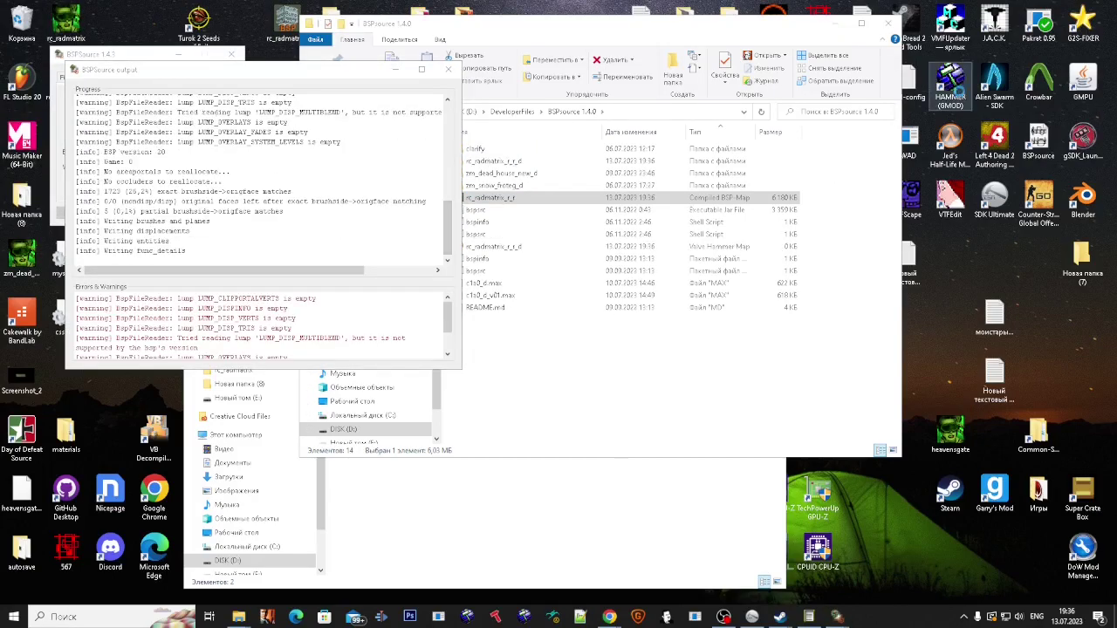
Step: Open the file location of Hammer (GMOD) and go to the garrysmod folder inside GarrysMod
{"action": "right_click", "coordinate": [973, 93]}
{"action": "right_click", "coordinate": [958, 83]}
{"action": "left_click", "coordinate": [962, 104]}
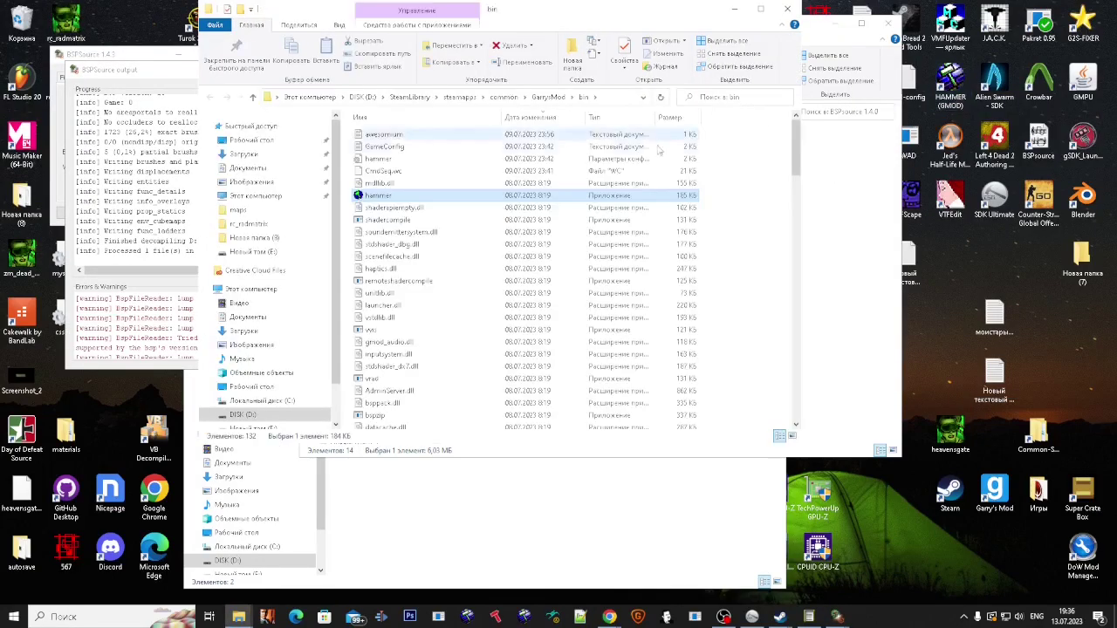
{"action": "left_click", "coordinate": [548, 97]}
{"action": "left_click_drag", "start_coordinate": [516, 12], "coordinate": [789, 242]}
{"action": "double_click", "coordinate": [663, 377]}
Step: Close the decompile output, open the materials folder in rc_radmatrix_r_r_d, and delete its maps subfolder
{"action": "left_click", "coordinate": [448, 70]}
{"action": "double_click", "coordinate": [489, 163]}
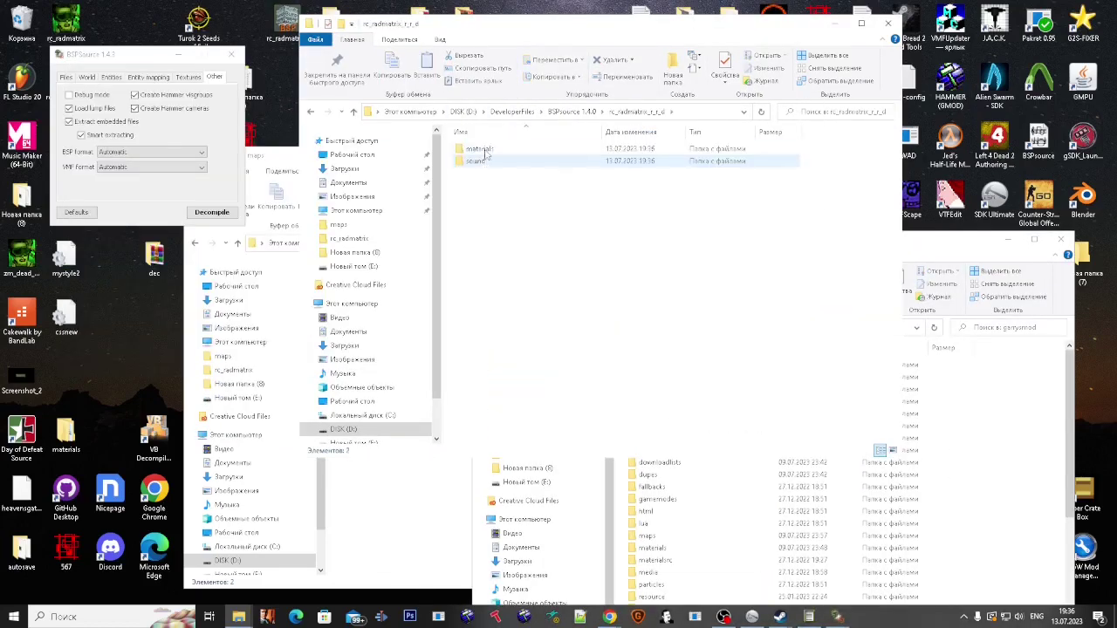
{"action": "double_click", "coordinate": [485, 150]}
{"action": "double_click", "coordinate": [507, 150]}
{"action": "key", "text": "alt+Left"}
{"action": "key", "text": "Delete"}
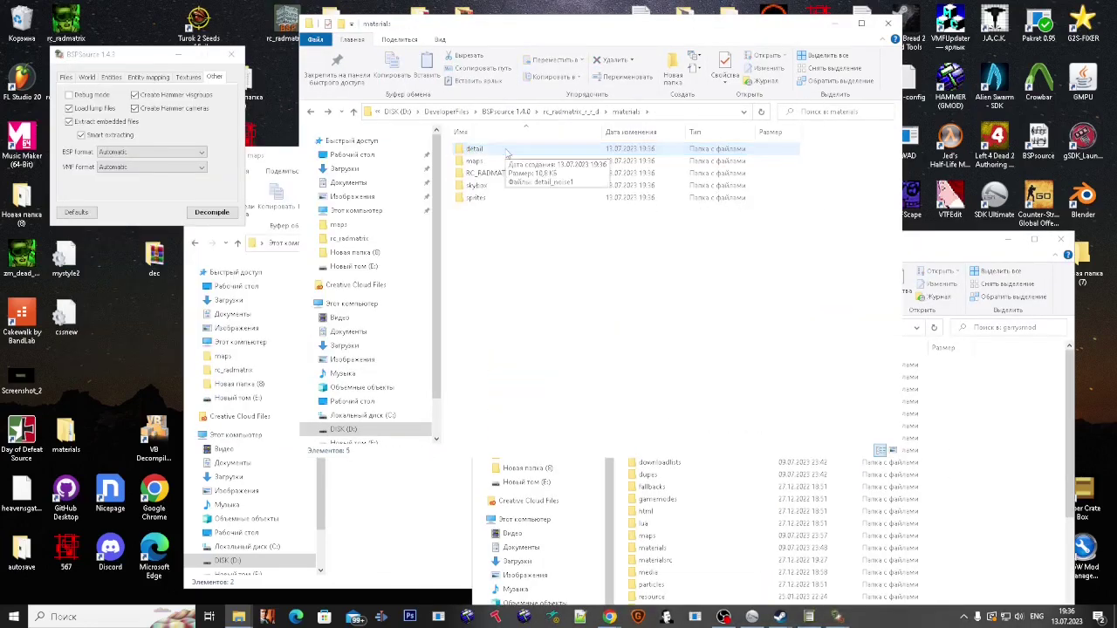
{"action": "double_click", "coordinate": [489, 162]}
{"action": "key", "text": "alt+Left"}
{"action": "key", "text": "Delete"}
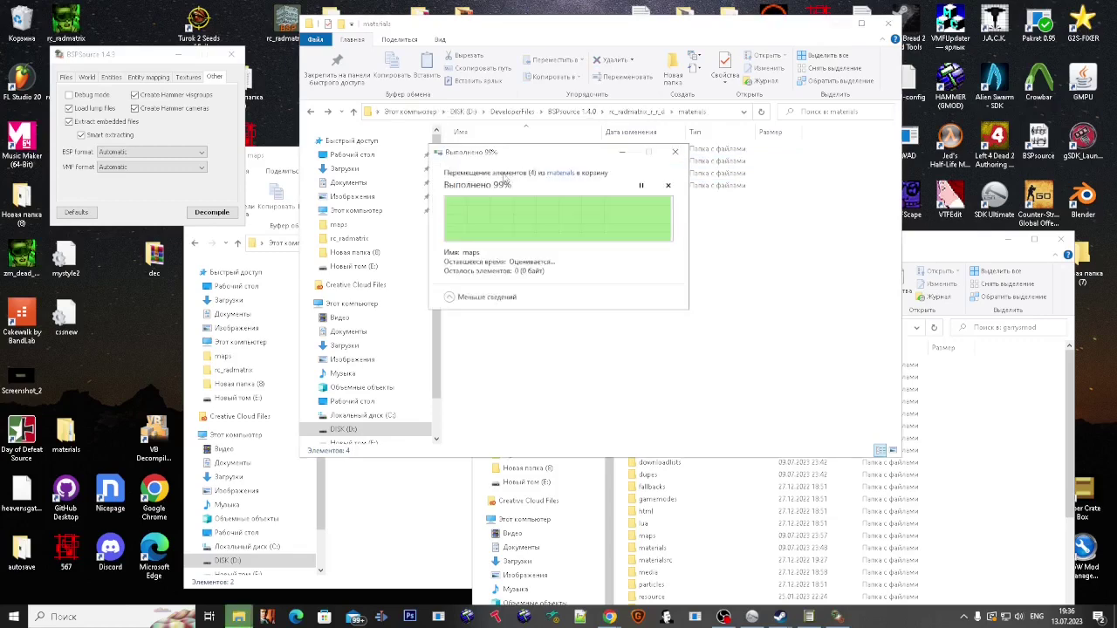
Step: Inspect the extracted sprites and RC_RADMATRIX material folders, including the laserbeam material file
{"action": "double_click", "coordinate": [541, 180]}
{"action": "double_click", "coordinate": [541, 148]}
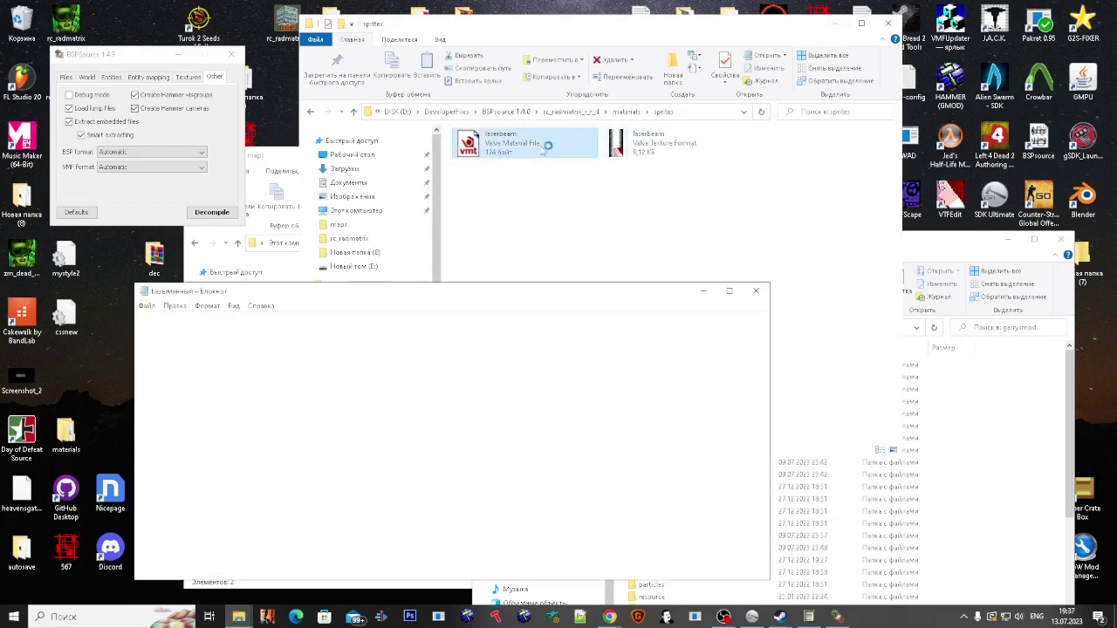
{"action": "key", "text": "alt+F4"}
{"action": "key", "text": "alt+Left"}
{"action": "double_click", "coordinate": [532, 166]}
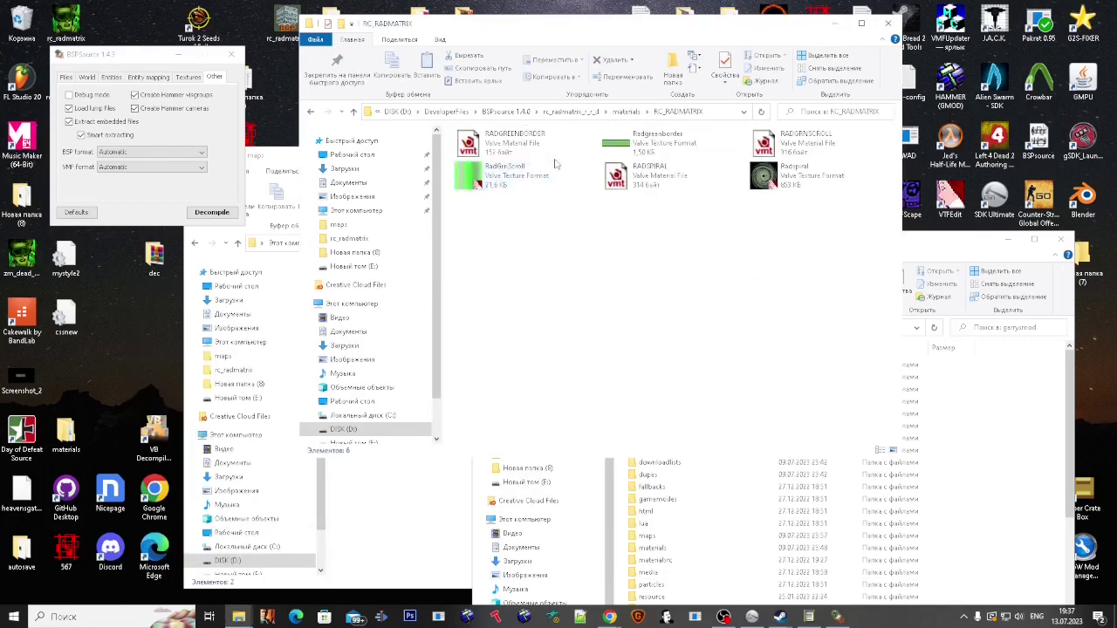
Step: Paste the extracted materials and sound folders from rc_radmatrix_r_r_d into the garrysmod folder
{"action": "key", "text": "alt+Up"}
{"action": "key", "text": "alt+Up"}
{"action": "key", "text": "ctrl+a"}
{"action": "left_click", "coordinate": [1017, 446]}
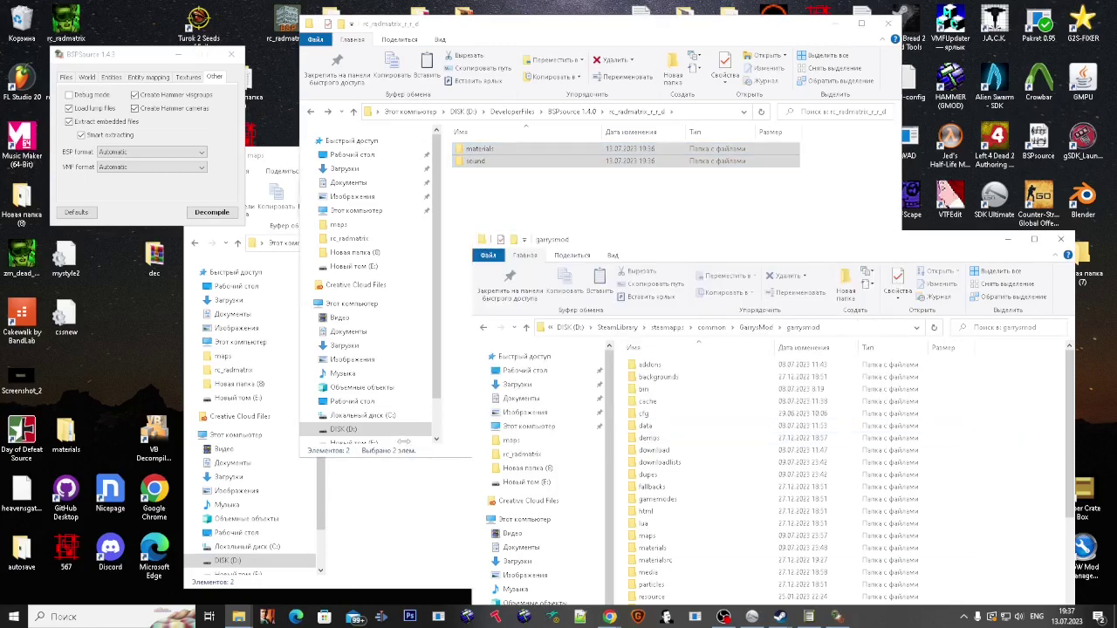
{"action": "key", "text": "ctrl+v"}
Step: Launch Hammer (GMOD) and open the map rc_radmatrix_r_r from drive E:
{"action": "left_click", "coordinate": [951, 82]}
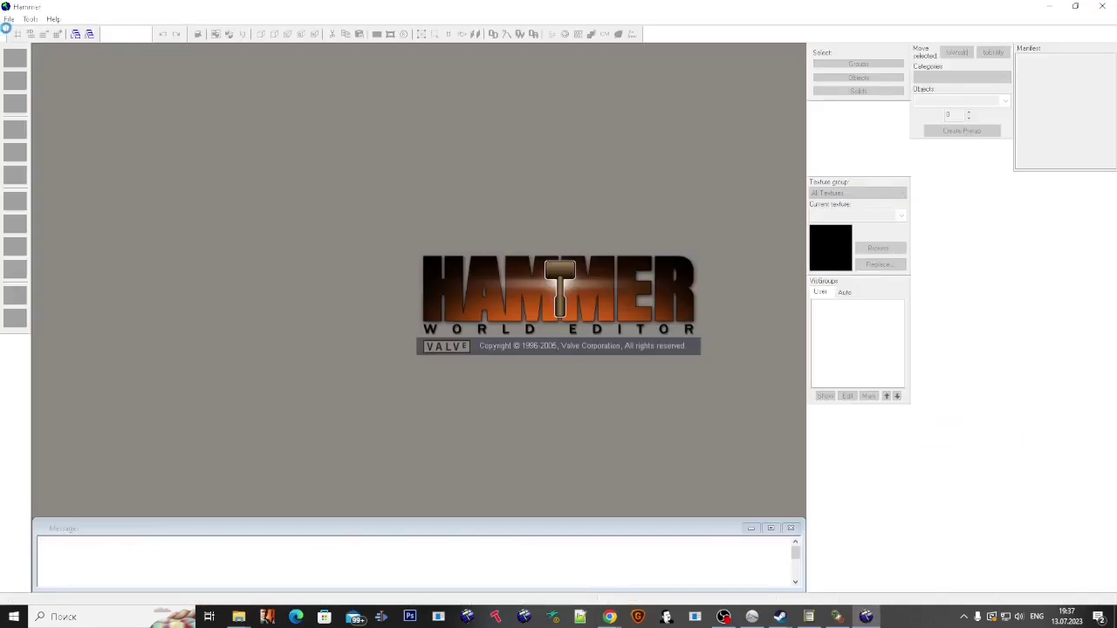
{"action": "left_click", "coordinate": [9, 18]}
{"action": "left_click", "coordinate": [28, 47]}
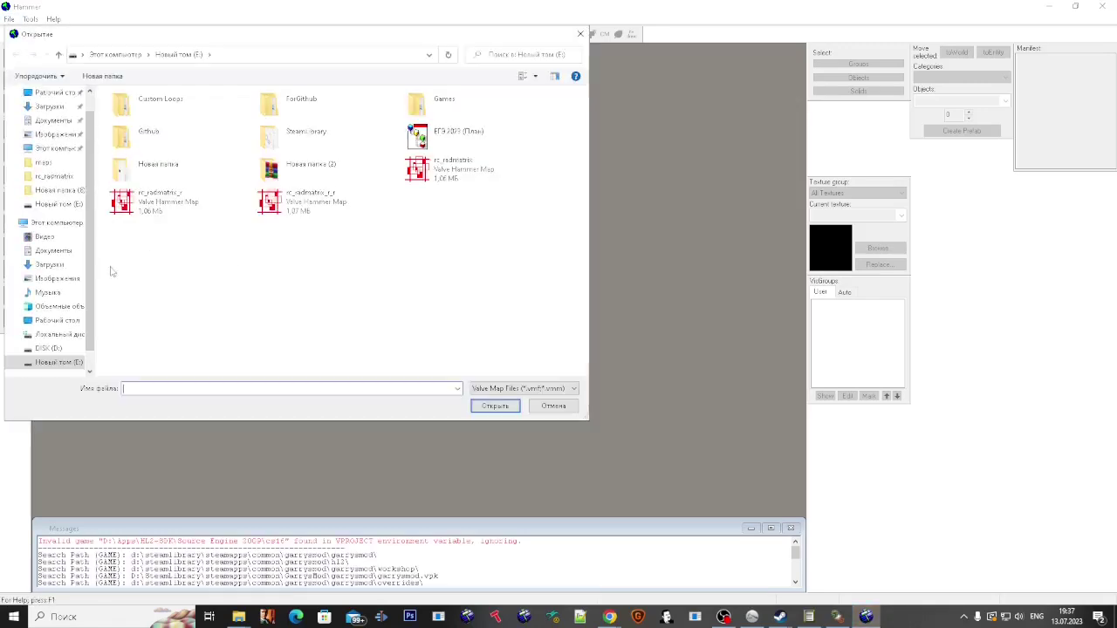
{"action": "double_click", "coordinate": [333, 210]}
Step: Select the black underside face of a green barrier beam for texture editing and open Replace Textures for it
{"action": "key", "text": "z"}
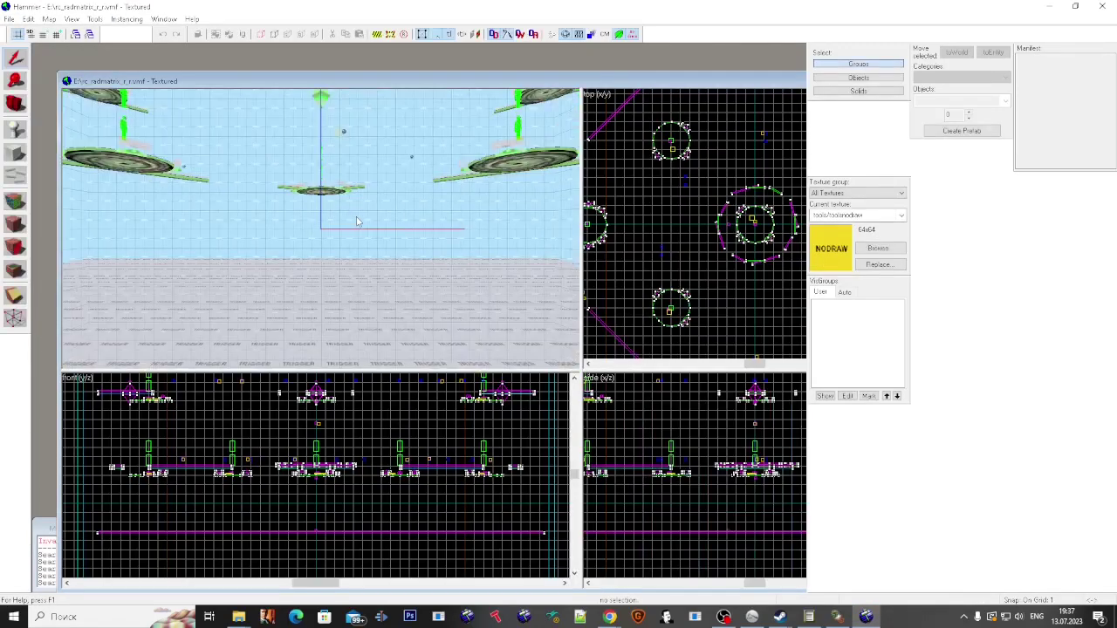
{"action": "key", "text": "w"}
{"action": "key", "text": "z"}
{"action": "left_click", "coordinate": [15, 202]}
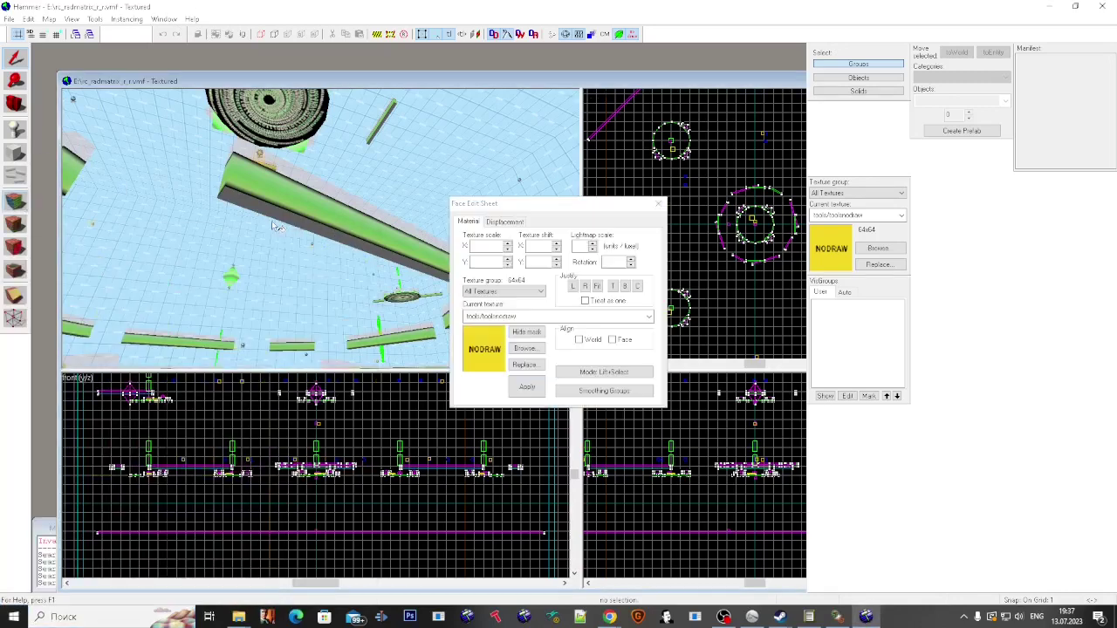
{"action": "left_click", "coordinate": [375, 247]}
{"action": "left_click", "coordinate": [534, 364]}
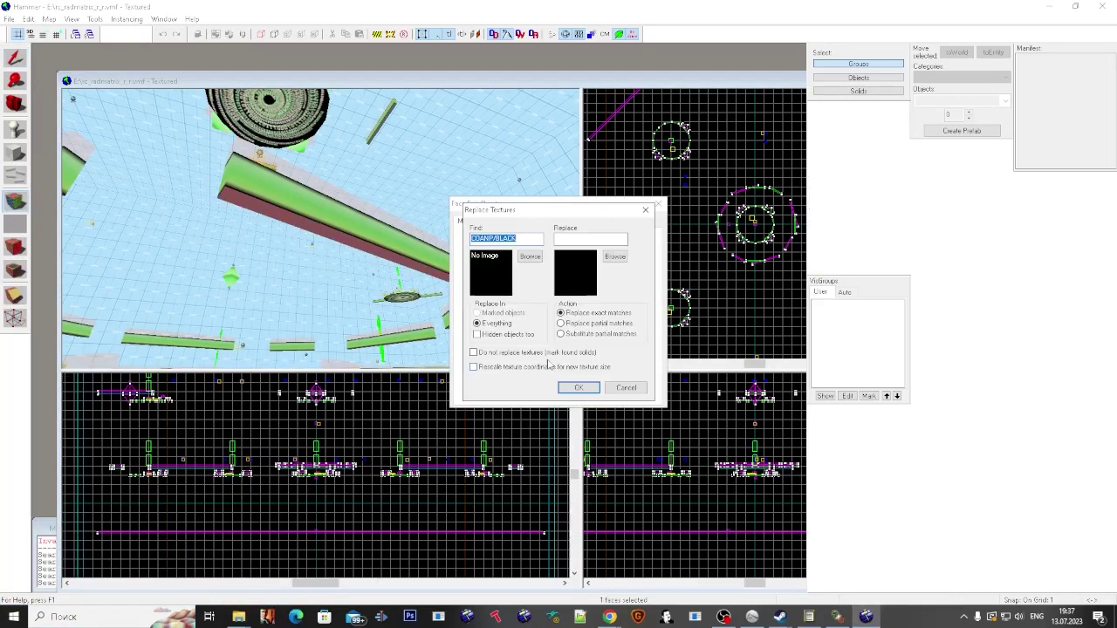
Step: Replace the missing black texture with tools/toolsblack on everything in the map, and close the Face Edit Sheet
{"action": "left_click", "coordinate": [614, 255]}
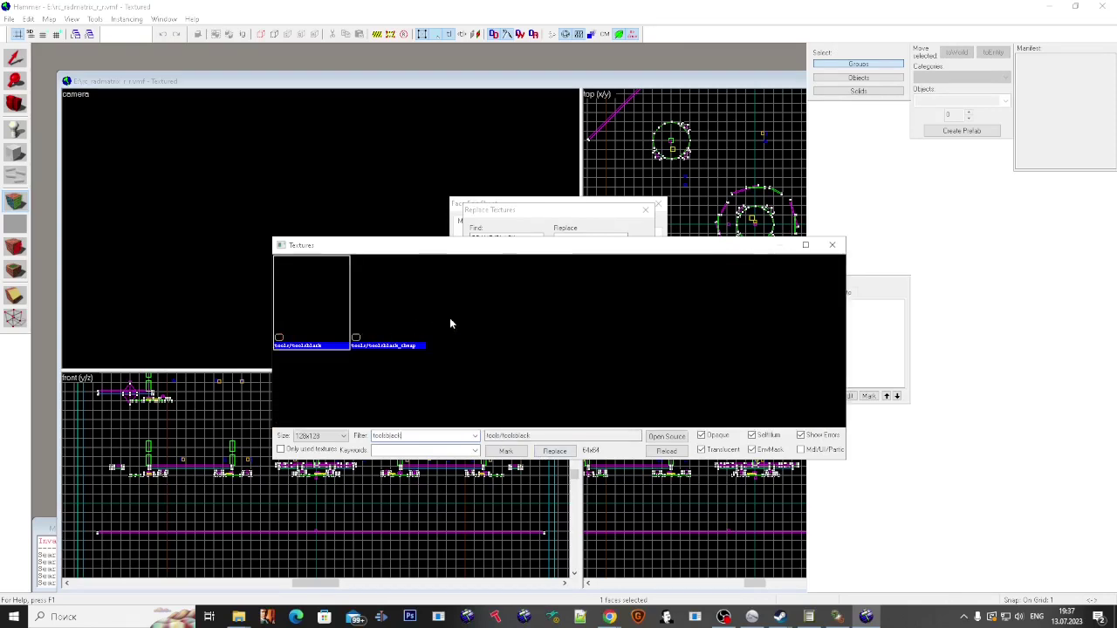
{"action": "double_click", "coordinate": [319, 321]}
{"action": "left_click_drag", "start_coordinate": [717, 247], "coordinate": [795, 376]}
{"action": "type", "text": "toolsb"}
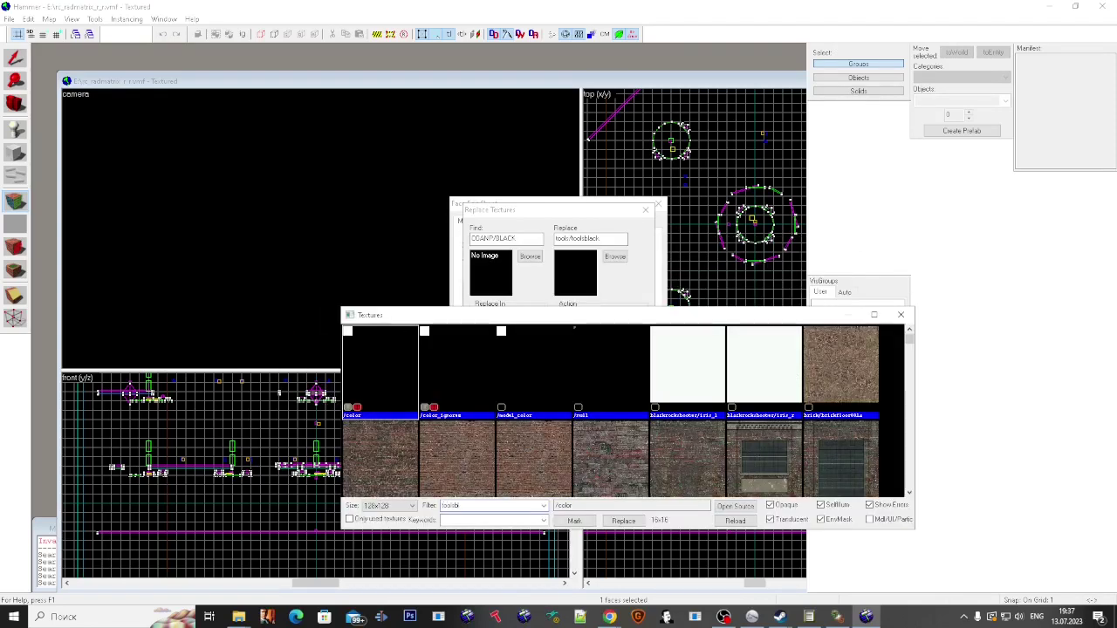
{"action": "type", "text": "lack"}
{"action": "double_click", "coordinate": [393, 404]}
{"action": "left_click", "coordinate": [830, 245]}
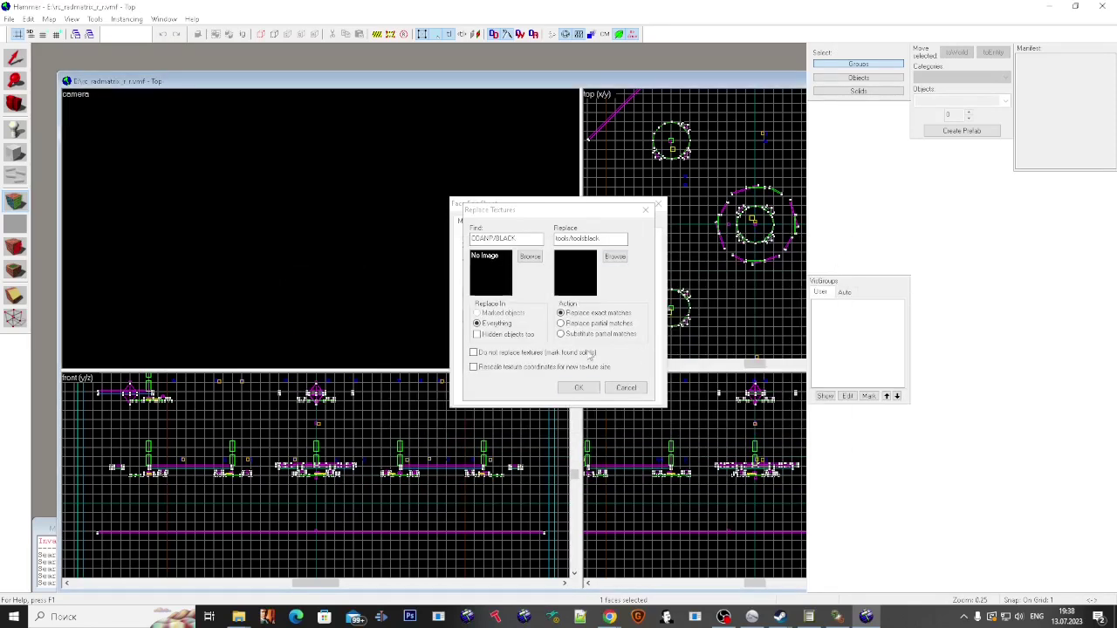
{"action": "left_click", "coordinate": [579, 387]}
{"action": "left_click", "coordinate": [591, 353]}
{"action": "left_click", "coordinate": [658, 203]}
Step: Check the map for problems and fix all info_node_air errors about the unused keyvalue "angles"
{"action": "scroll", "coordinate": [344, 260], "scroll_direction": "down", "scroll_amount": 5}
{"action": "key", "text": "alt+p"}
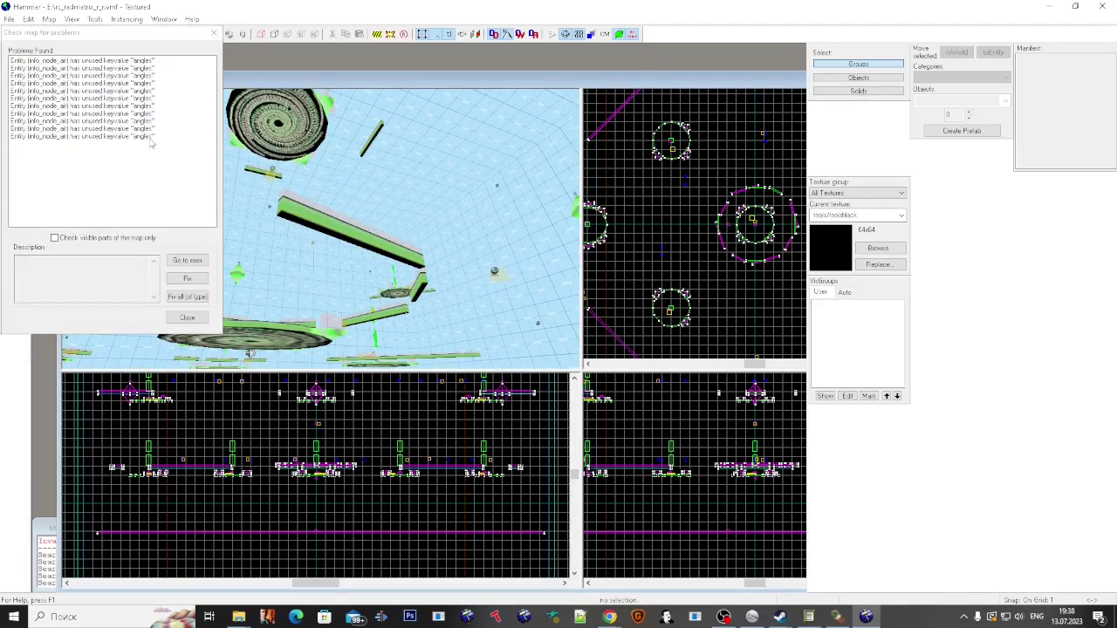
{"action": "left_click_drag", "start_coordinate": [150, 138], "coordinate": [150, 91]}
{"action": "left_click", "coordinate": [187, 297]}
{"action": "left_click", "coordinate": [187, 317]}
{"action": "key", "text": "alt+p"}
{"action": "key", "text": "Return"}
Step: Shrink the Hammer window, save the map under the new name gm_rc_radmatrix, and close it
{"action": "double_click", "coordinate": [303, 8]}
{"action": "left_click", "coordinate": [36, 109]}
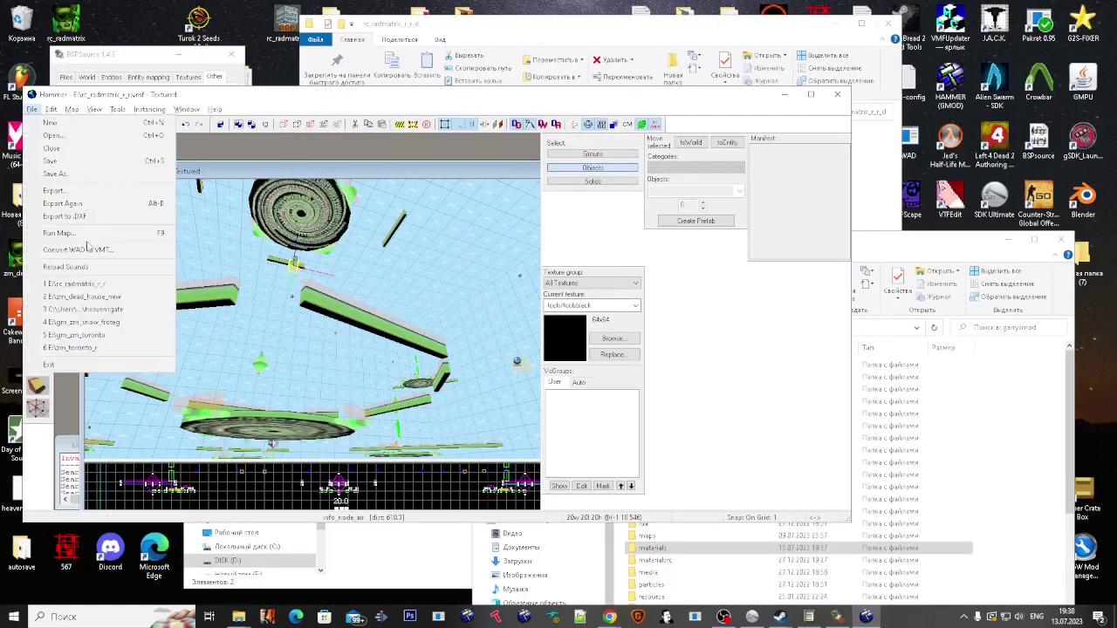
{"action": "left_click", "coordinate": [58, 174]}
{"action": "left_click_drag", "start_coordinate": [172, 453], "coordinate": [142, 450]}
{"action": "key", "text": "BackSpace"}
{"action": "key", "text": "Home"}
{"action": "type", "text": "gm"}
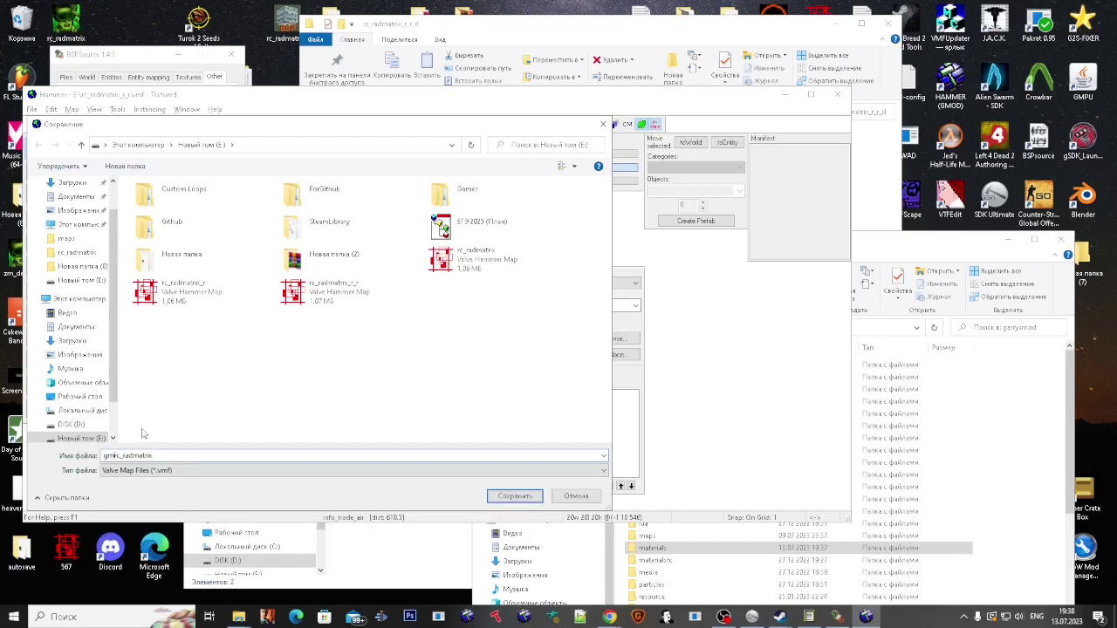
{"action": "left_click", "coordinate": [515, 495]}
{"action": "left_click", "coordinate": [32, 109]}
{"action": "left_click", "coordinate": [54, 149]}
Step: Open gm_rc_radmatrix.vmf from drive E: in Notepad++
{"action": "left_click", "coordinate": [1004, 476]}
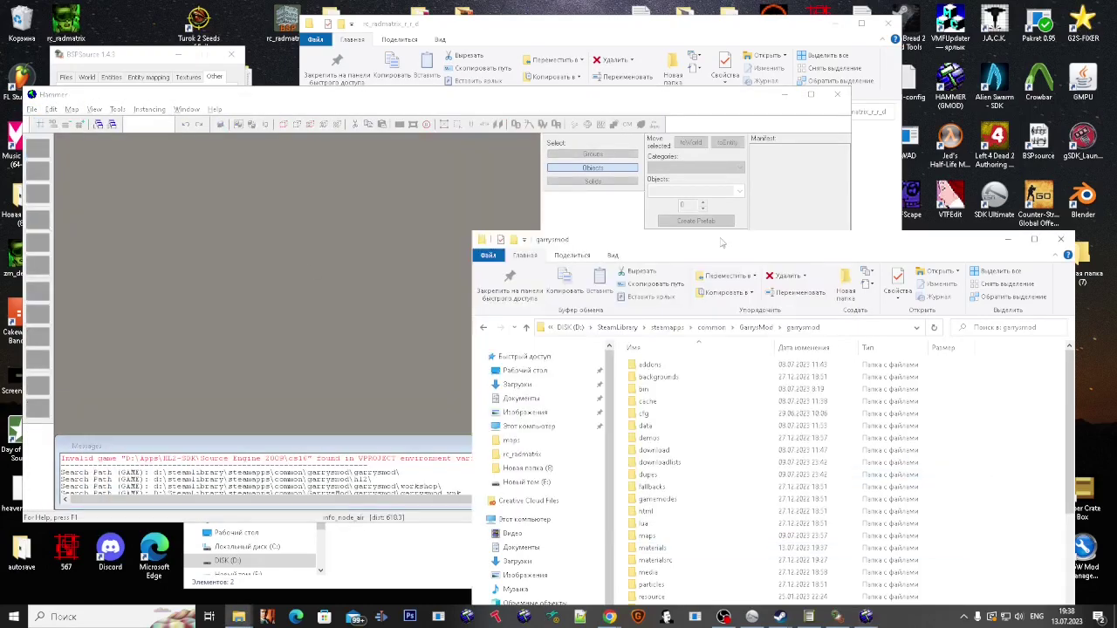
{"action": "left_click_drag", "start_coordinate": [723, 242], "coordinate": [730, 200]}
{"action": "scroll", "coordinate": [588, 547], "scroll_direction": "down", "scroll_amount": 1}
{"action": "left_click", "coordinate": [532, 593]}
{"action": "right_click", "coordinate": [684, 426]}
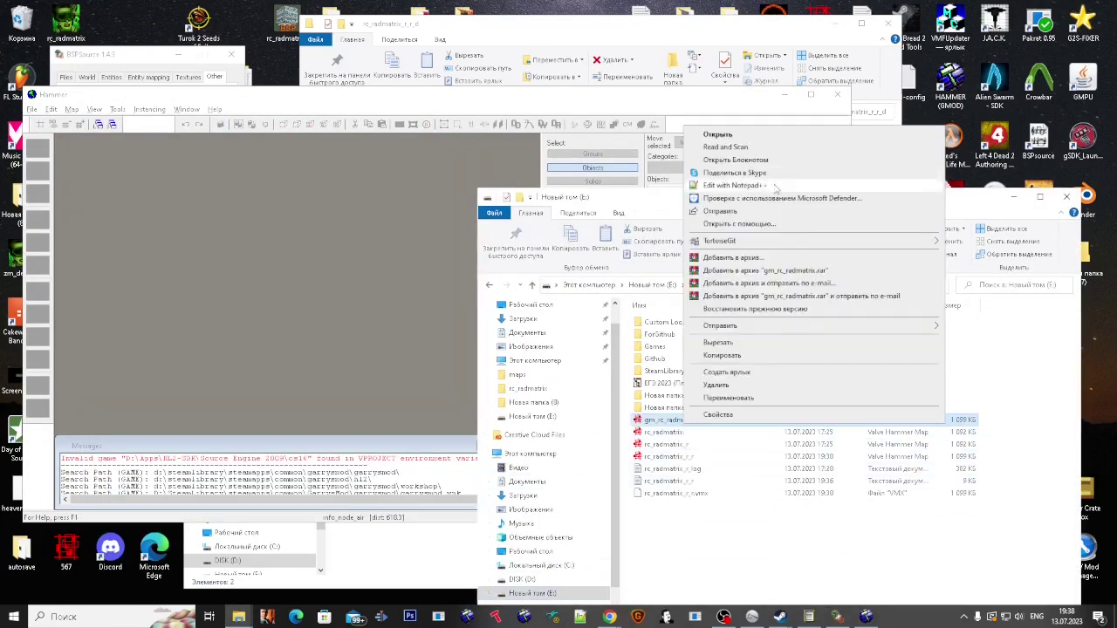
{"action": "left_click", "coordinate": [785, 199]}
Step: Search the map file for "gmod" and select the "gmod_allowphysgun" "1" entry of the env_beam
{"action": "key", "text": "ctrl+f"}
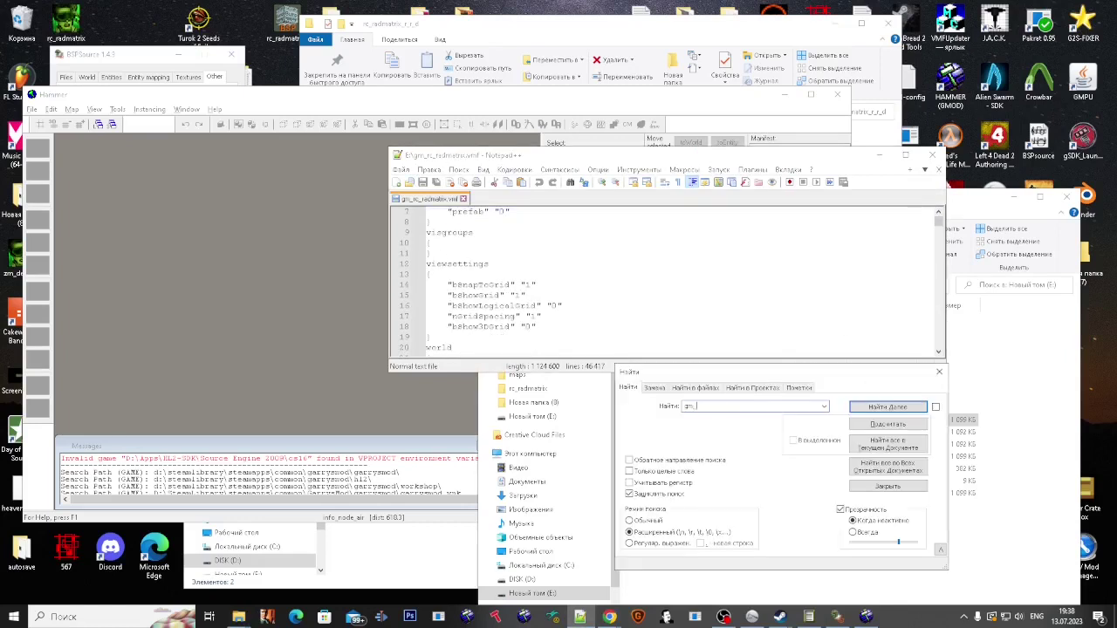
{"action": "type", "text": "gm_"}
{"action": "left_click", "coordinate": [887, 408]}
{"action": "type", "text": "gmod"}
{"action": "left_click", "coordinate": [888, 408]}
{"action": "left_click_drag", "start_coordinate": [579, 276], "coordinate": [458, 276]}
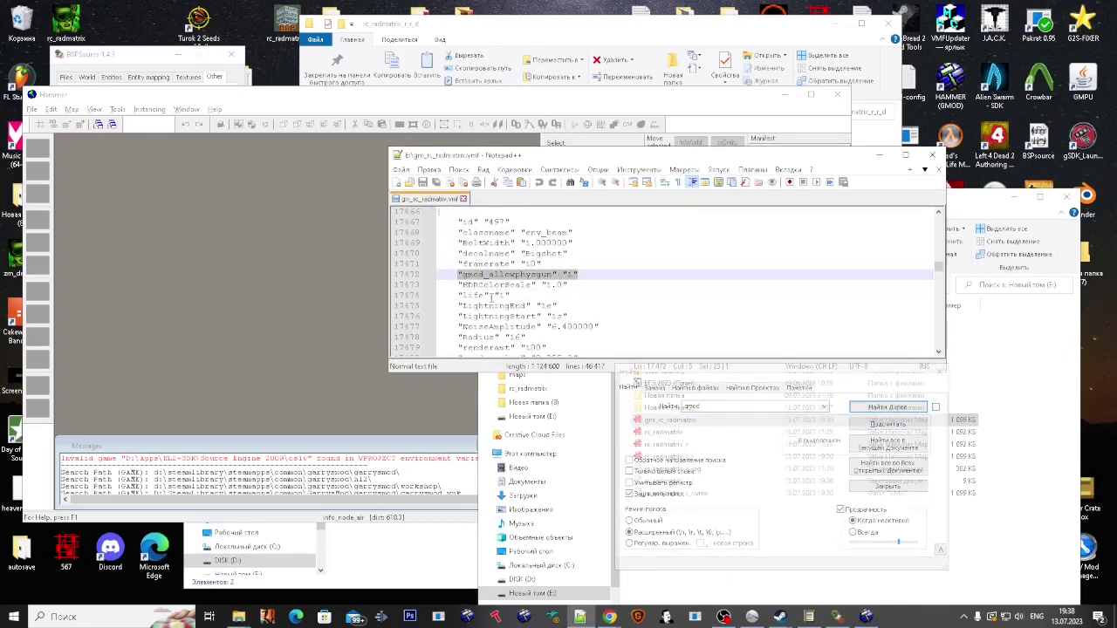
Step: Replace every "gmod_allowphysgun" "1" with "gmod_allowphysgun" "0" in the map file, save it, and close Notepad++
{"action": "key", "text": "ctrl+f"}
{"action": "left_click", "coordinate": [661, 389]}
{"action": "key", "text": "BackSpace"}
{"action": "type", "text": "0"}
{"action": "left_click", "coordinate": [887, 440]}
{"action": "left_click", "coordinate": [648, 315]}
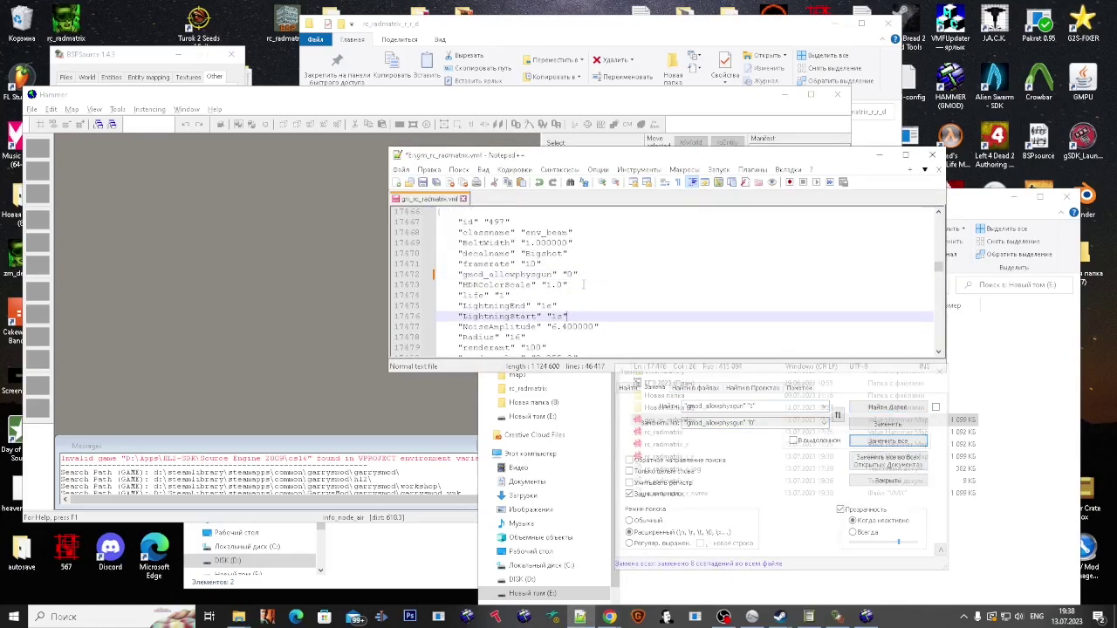
{"action": "key", "text": "ctrl+s"}
{"action": "left_click", "coordinate": [528, 211]}
{"action": "left_click", "coordinate": [463, 199]}
{"action": "left_click", "coordinate": [931, 155]}
Step: Reopen gm_rc_radmatrix.vmf in Hammer and check the map for problems
{"action": "left_click", "coordinate": [33, 109]}
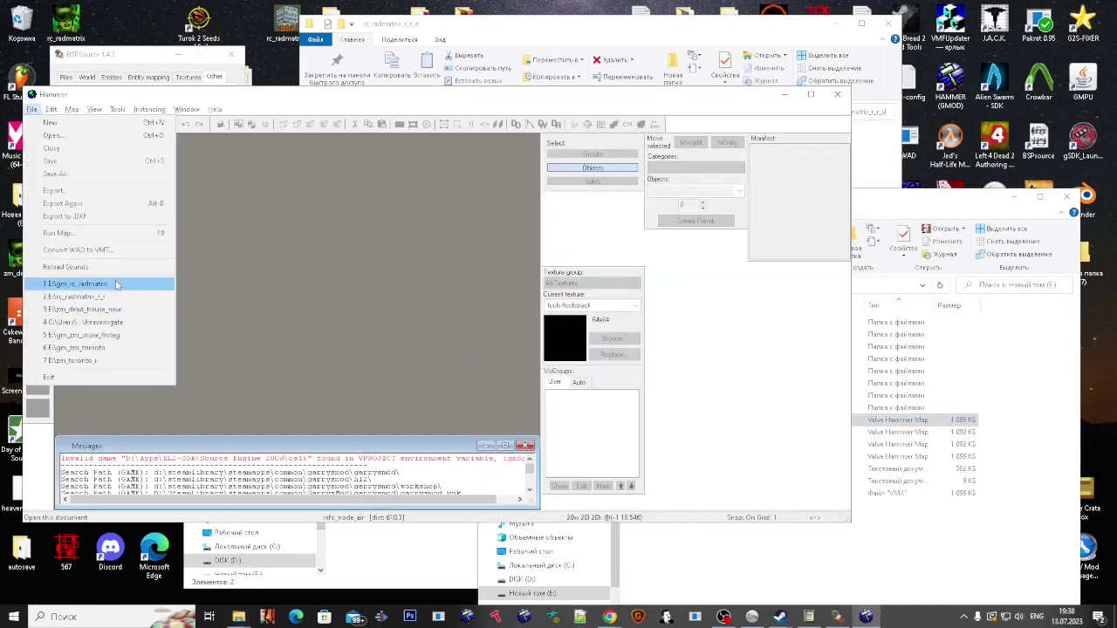
{"action": "left_click", "coordinate": [117, 284]}
{"action": "key", "text": "alt+p"}
{"action": "key", "text": "Return"}
{"action": "scroll", "coordinate": [278, 299], "scroll_direction": "down", "scroll_amount": 5}
Step: Compile gm_rc_radmatrix and run it in Garry's Mod
{"action": "left_click", "coordinate": [32, 109]}
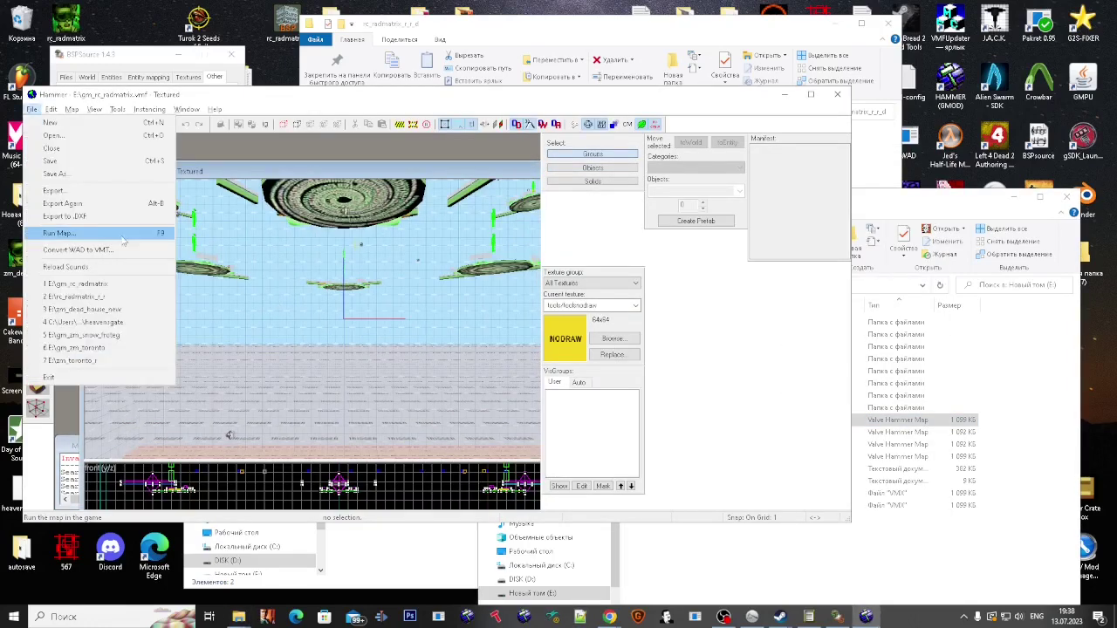
{"action": "left_click", "coordinate": [63, 233]}
{"action": "left_click", "coordinate": [499, 388]}
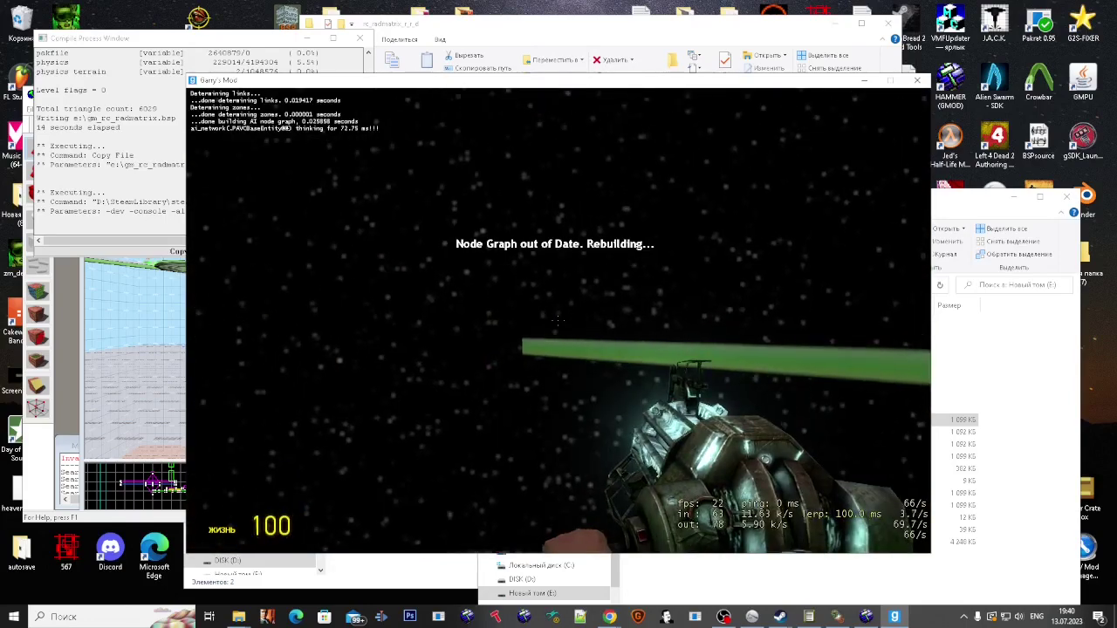
Step: Test the map in Garry's Mod by moving around and falling off, then quit the game and return to Hammer
{"action": "key", "text": "w"}
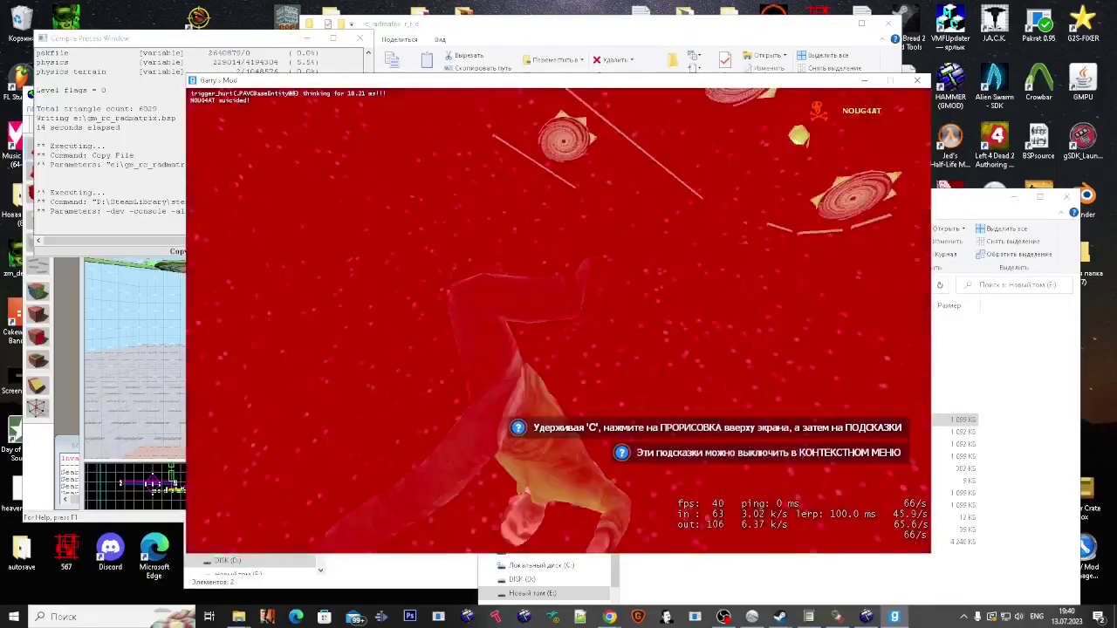
{"action": "key", "text": "space"}
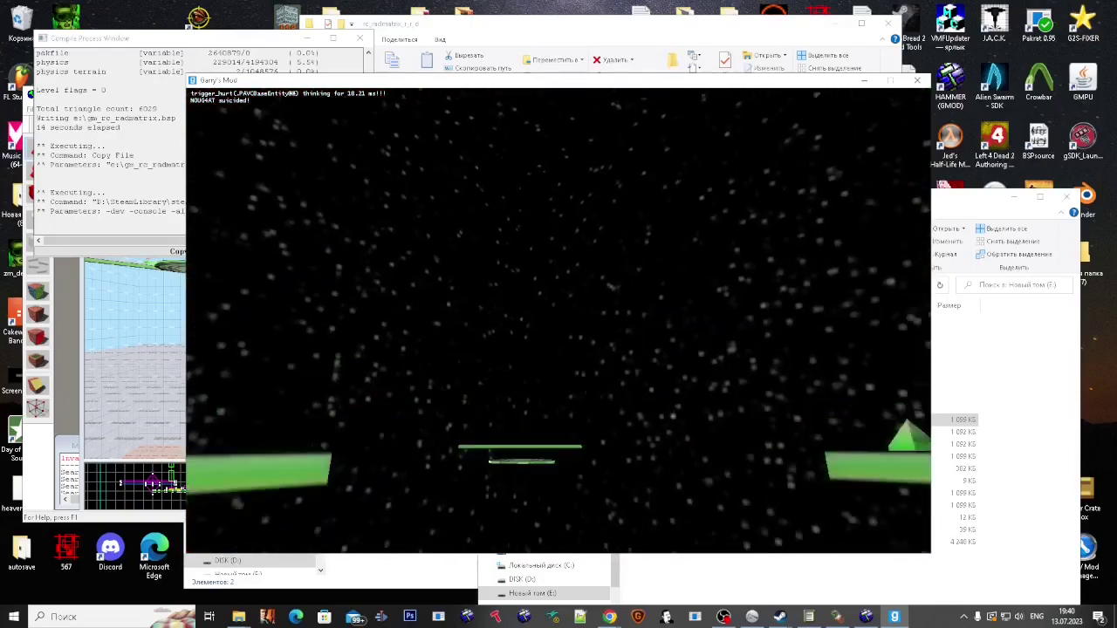
{"action": "key", "text": "Escape"}
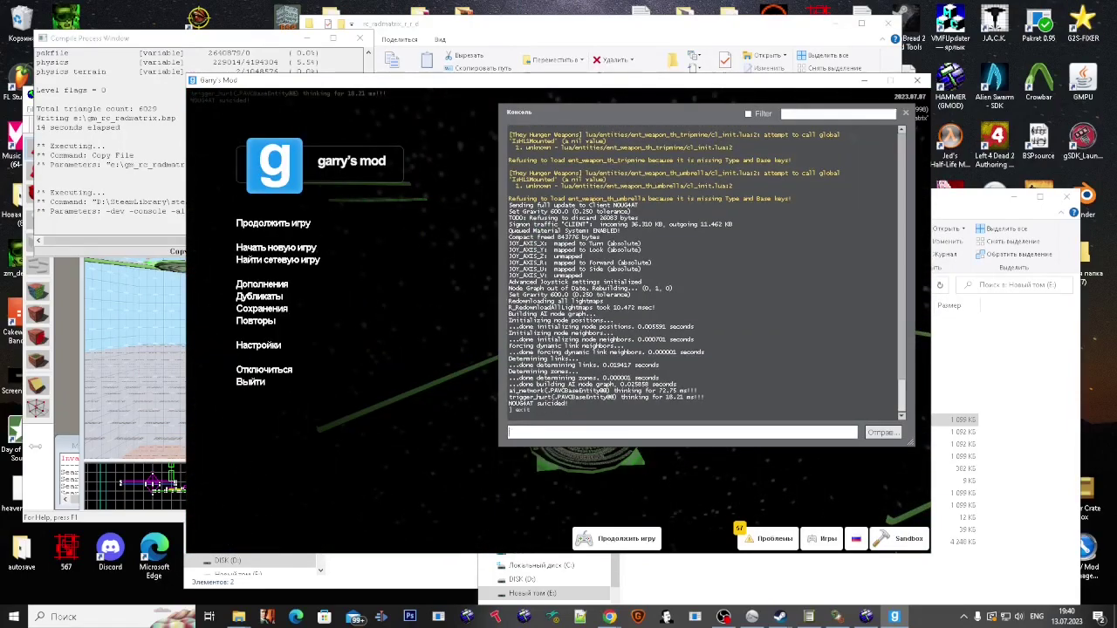
{"action": "key", "text": "alt+Tab"}
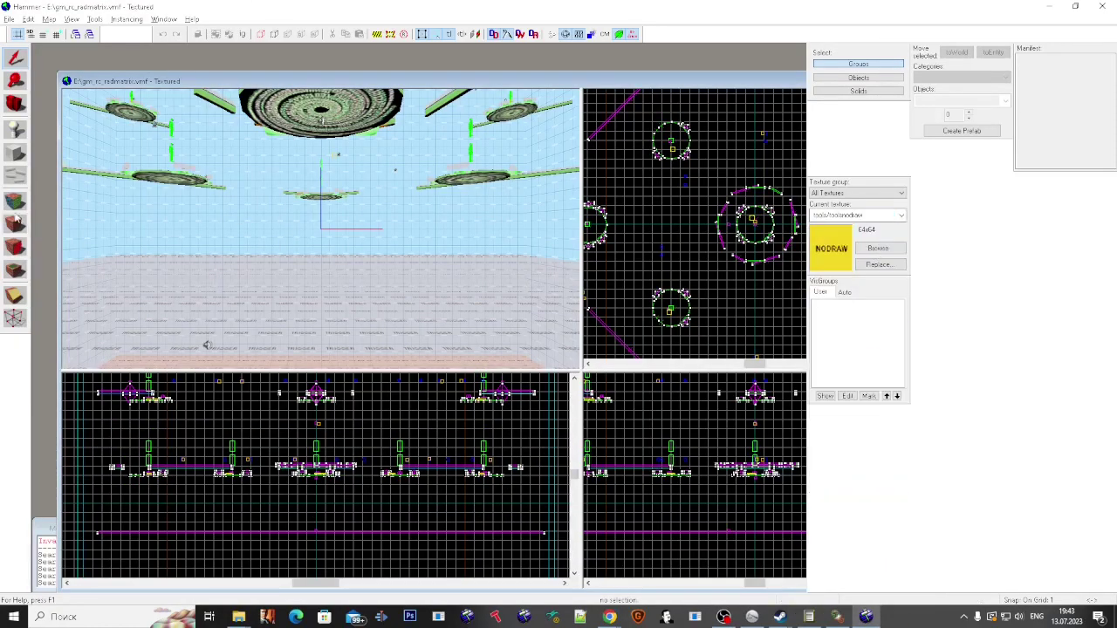
Step: Pick up the tools/toolstrigger texture from the existing trigger and outline a block about 3135 by 3155 units across the whole arena
{"action": "left_click", "coordinate": [15, 204]}
{"action": "left_click", "coordinate": [340, 301]}
{"action": "left_click", "coordinate": [659, 205]}
{"action": "left_click", "coordinate": [15, 153]}
{"action": "scroll", "coordinate": [703, 192], "scroll_direction": "down", "scroll_amount": 10}
{"action": "scroll", "coordinate": [680, 161], "scroll_direction": "up", "scroll_amount": 13}
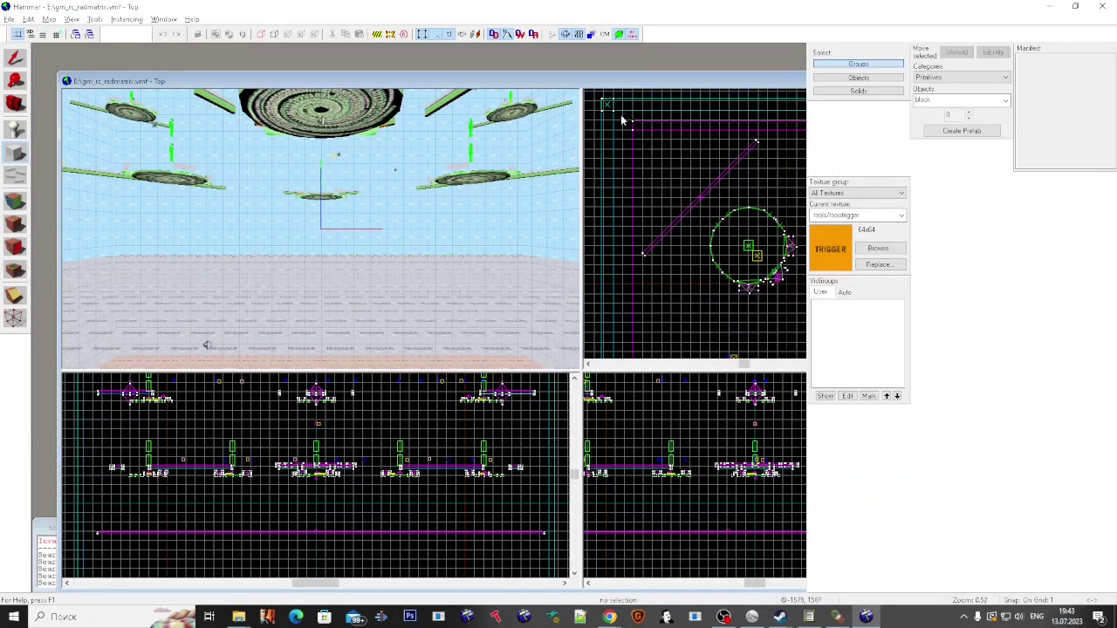
{"action": "scroll", "coordinate": [640, 126], "scroll_direction": "down", "scroll_amount": 9}
{"action": "mouse_move", "coordinate": [626, 124]}
{"action": "left_mouse_down"}
{"action": "mouse_move", "coordinate": [747, 224]}
{"action": "mouse_move", "coordinate": [757, 295]}
{"action": "left_mouse_up"}
Step: Stretch the trigger block's height to about 2390 units to span the arena, and create the brush
{"action": "scroll", "coordinate": [748, 225], "scroll_direction": "up", "scroll_amount": 8}
{"action": "scroll", "coordinate": [698, 513], "scroll_direction": "down", "scroll_amount": 5}
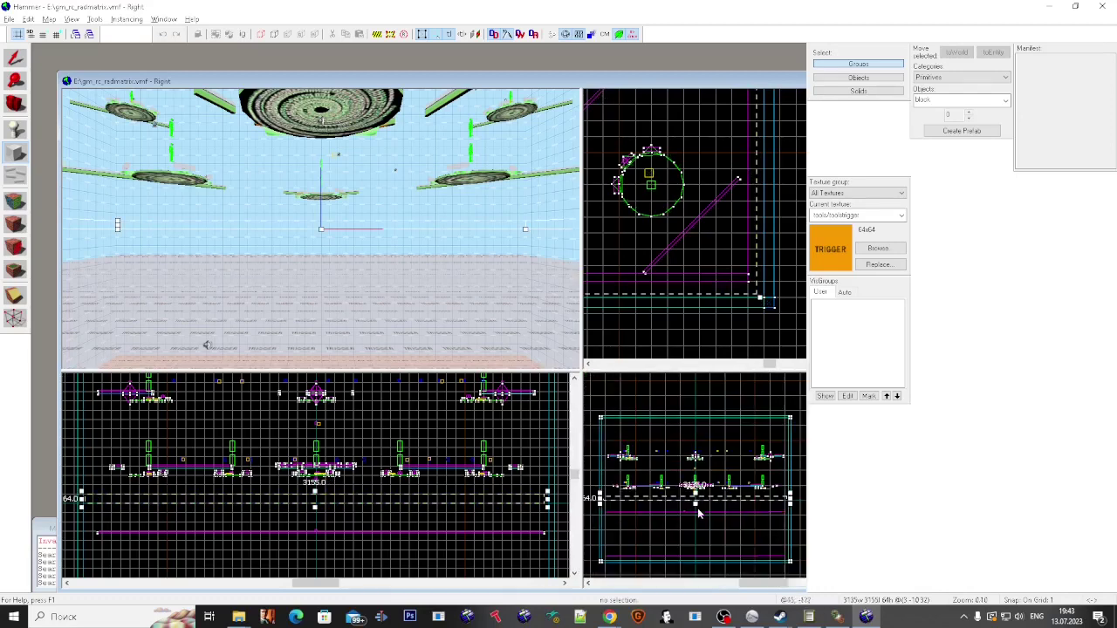
{"action": "scroll", "coordinate": [692, 556], "scroll_direction": "up", "scroll_amount": 2}
{"action": "mouse_move", "coordinate": [695, 504]}
{"action": "left_mouse_down"}
{"action": "mouse_move", "coordinate": [693, 569]}
{"action": "mouse_move", "coordinate": [686, 500]}
{"action": "left_mouse_up"}
{"action": "scroll", "coordinate": [693, 563], "scroll_direction": "up", "scroll_amount": 3}
{"action": "scroll", "coordinate": [691, 541], "scroll_direction": "down", "scroll_amount": 8}
{"action": "scroll", "coordinate": [687, 500], "scroll_direction": "up", "scroll_amount": 5}
{"action": "left_click_drag", "start_coordinate": [687, 500], "coordinate": [700, 475]}
{"action": "right_click", "coordinate": [708, 497]}
{"action": "left_click", "coordinate": [721, 505]}
Step: Tie the new trigger brush to a trigger_gravity entity and set its gravity to .2
{"action": "left_click", "coordinate": [15, 59]}
{"action": "key", "text": "ctrl+t"}
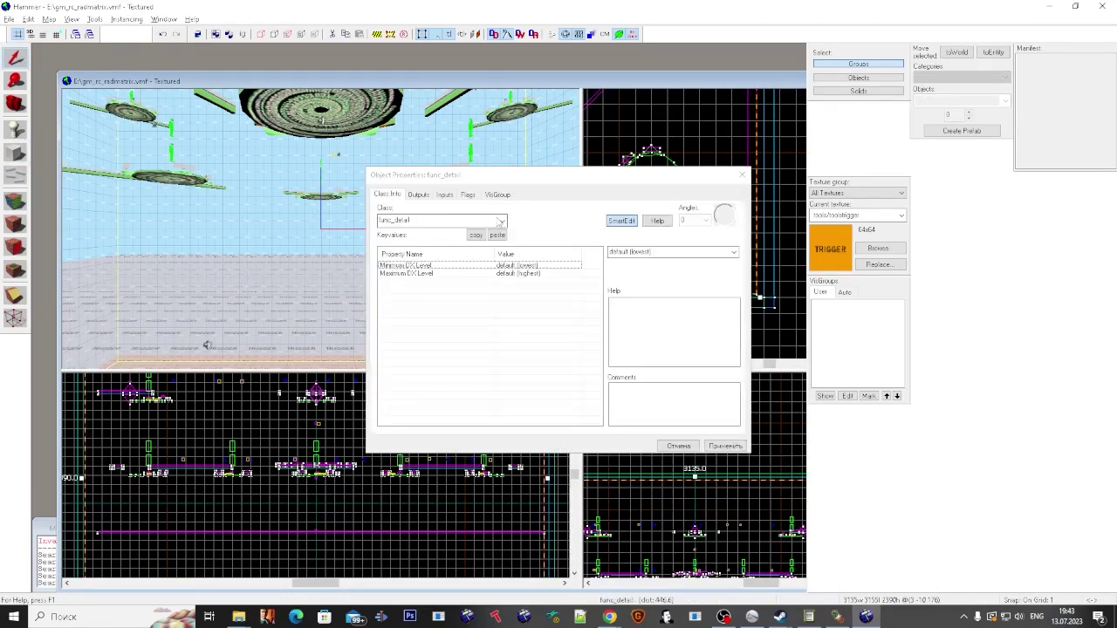
{"action": "left_click", "coordinate": [499, 222]}
{"action": "type", "text": "grav"}
{"action": "left_click", "coordinate": [476, 234]}
{"action": "left_click", "coordinate": [728, 446]}
{"action": "left_click", "coordinate": [481, 315]}
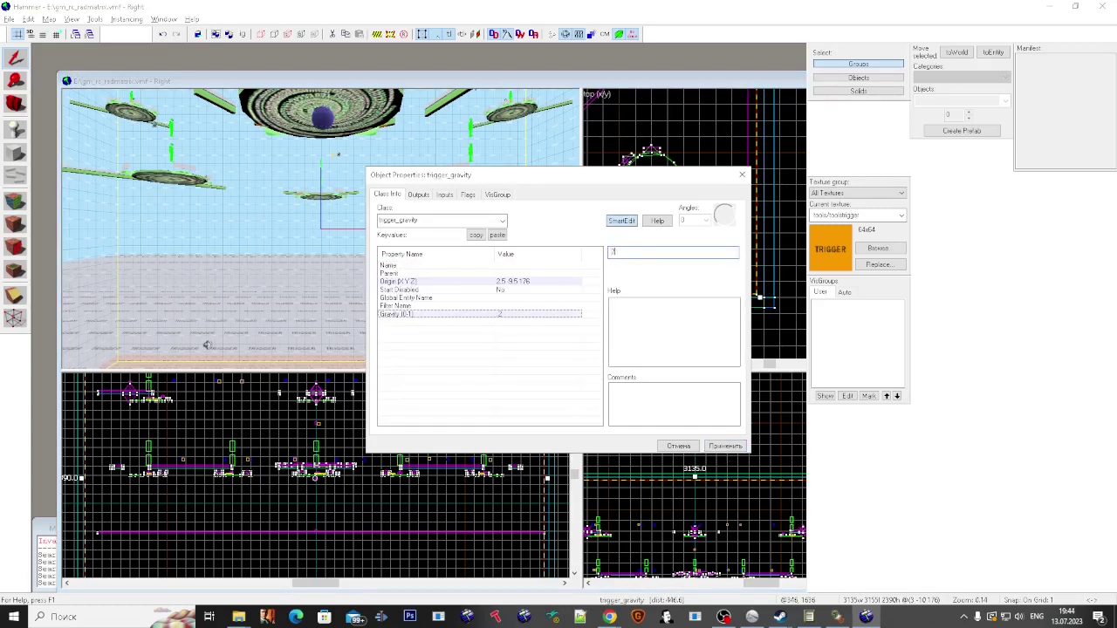
{"action": "left_click", "coordinate": [731, 446]}
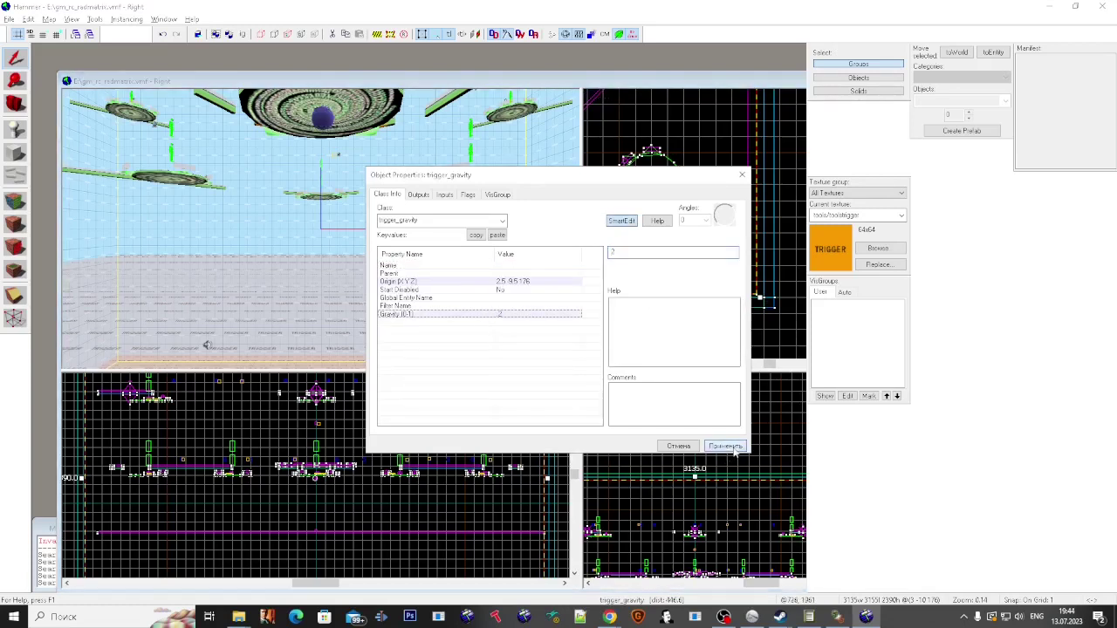
Step: Enable the NPCs, Pushables, Physics Objects, Everything and Physics debris flags on the trigger_gravity and close its properties
{"action": "left_click", "coordinate": [468, 194]}
{"action": "left_click", "coordinate": [383, 220]}
{"action": "left_click", "coordinate": [383, 228]}
{"action": "left_click", "coordinate": [383, 237]}
{"action": "left_click", "coordinate": [383, 261]}
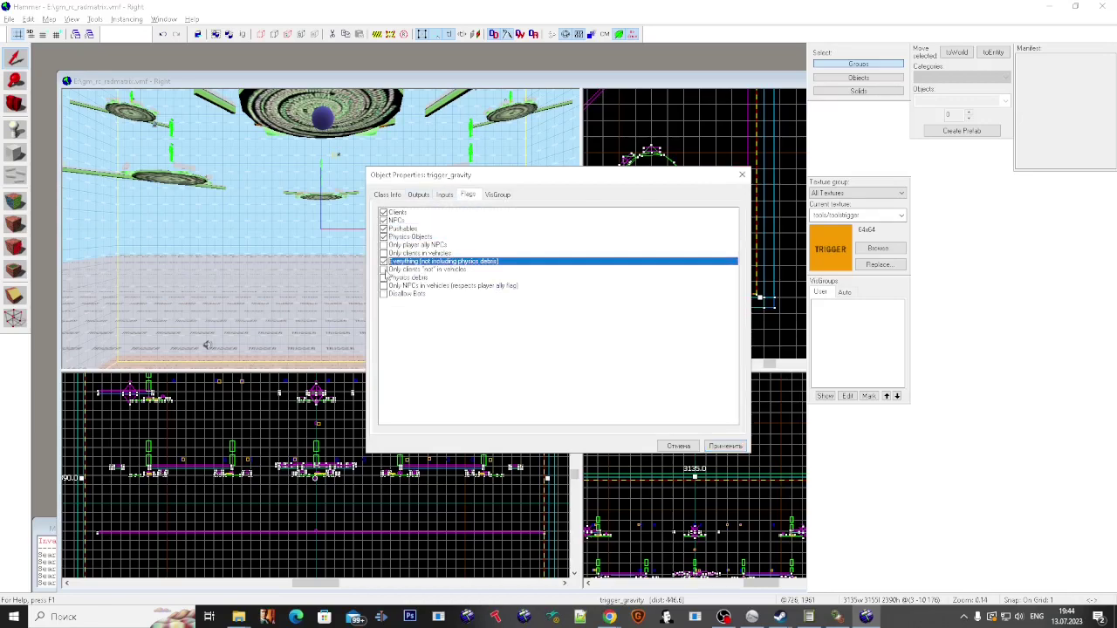
{"action": "left_click", "coordinate": [383, 278]}
{"action": "left_click", "coordinate": [725, 445]}
{"action": "left_click", "coordinate": [742, 175]}
Step: Check the sound radius of the screamers ambient_generic near the floor, then compile the map
{"action": "left_click", "coordinate": [357, 239]}
{"action": "key", "text": "Escape"}
{"action": "key", "text": "z"}
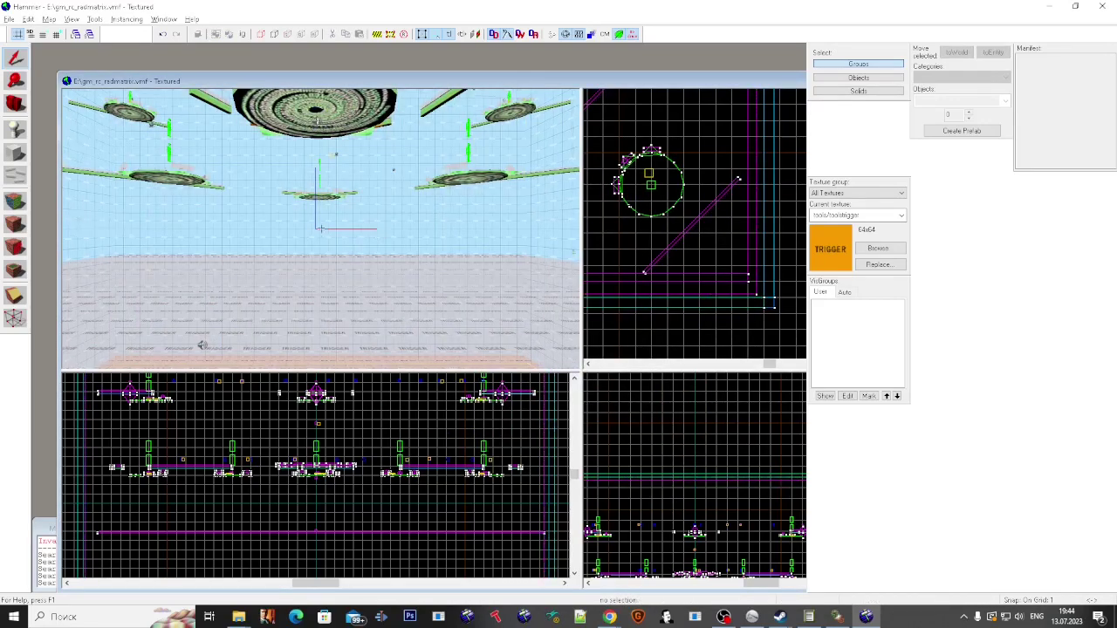
{"action": "key", "text": "w"}
{"action": "scroll", "coordinate": [674, 233], "scroll_direction": "up", "scroll_amount": 4}
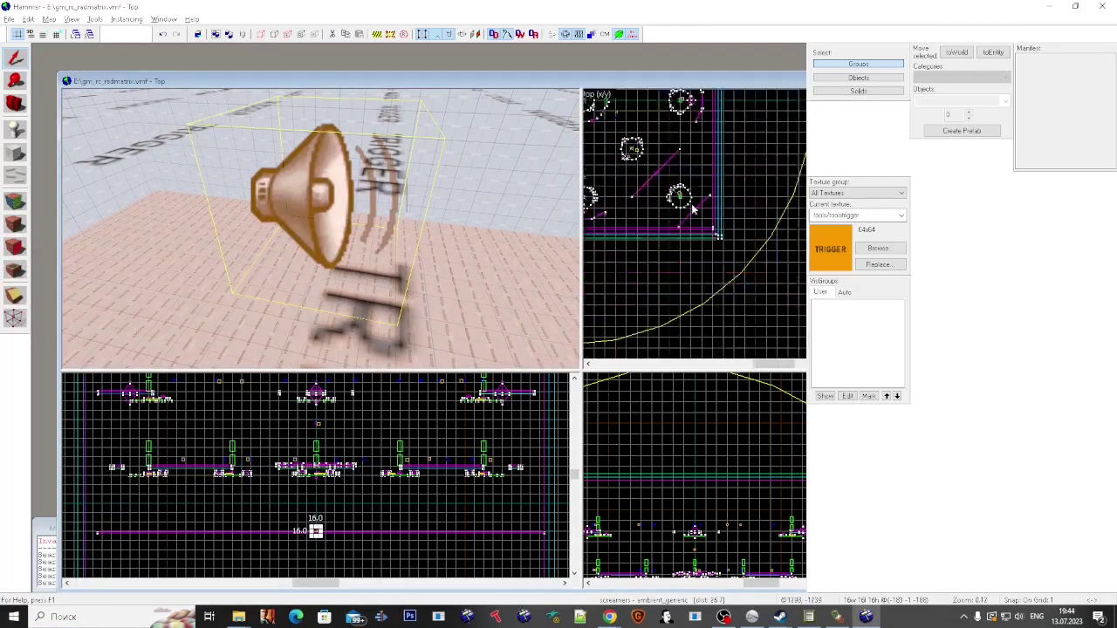
{"action": "key", "text": "Escape"}
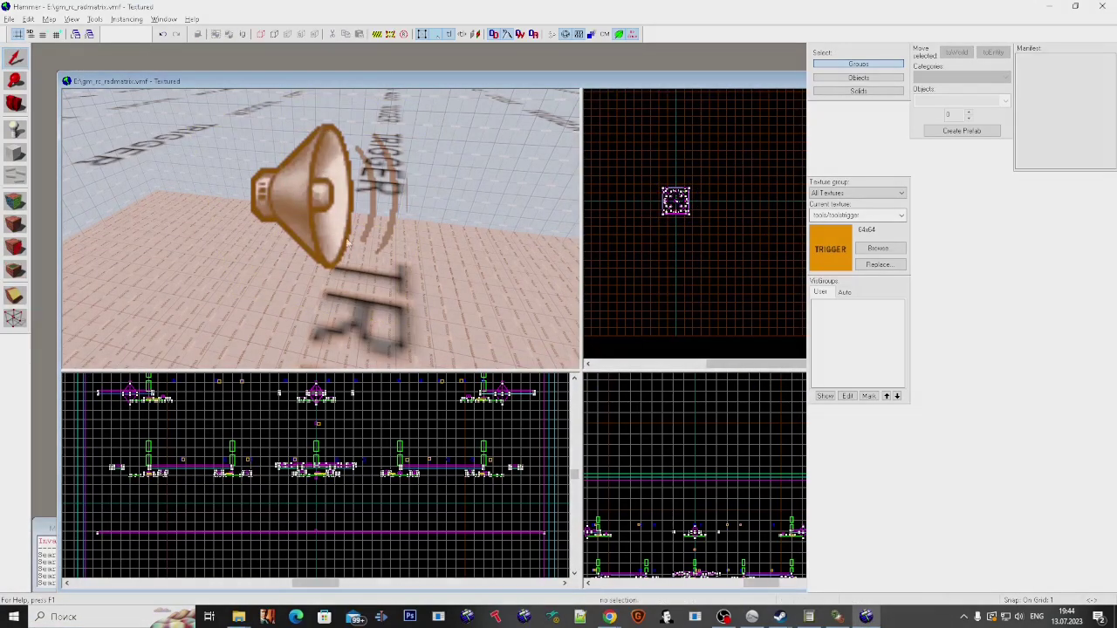
{"action": "left_click", "coordinate": [9, 20]}
{"action": "left_click", "coordinate": [44, 142]}
{"action": "left_click", "coordinate": [621, 384]}
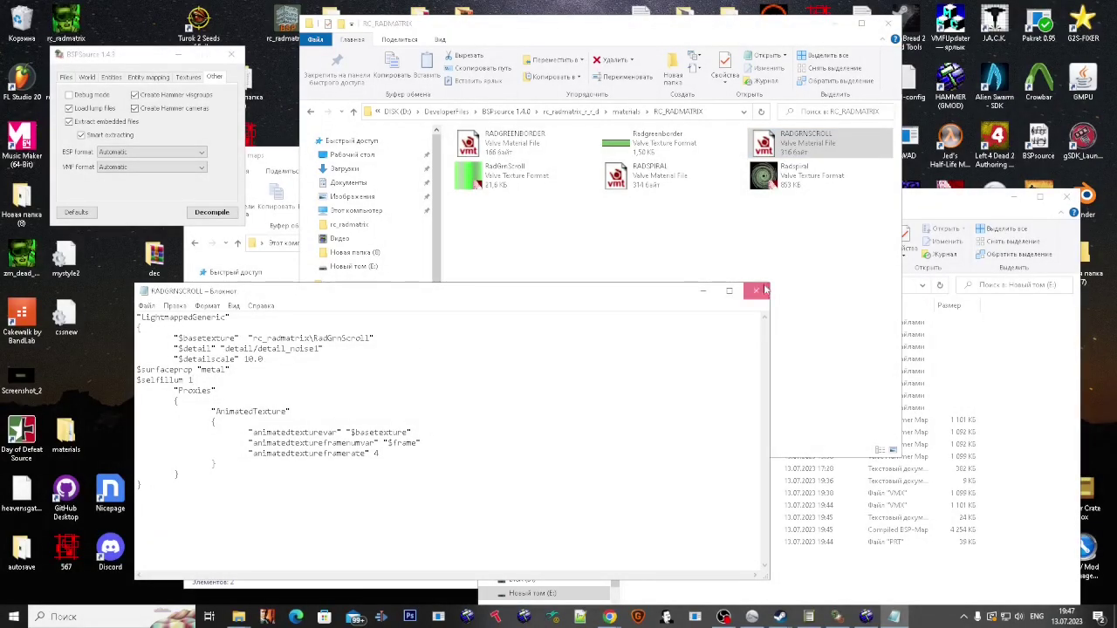
Step: Close the RADGRNSCROLL material file and move the compiled gm_rc_radmatrix.bsp from drive E: into the Pakrat 0.95 folder
{"action": "left_click", "coordinate": [755, 289]}
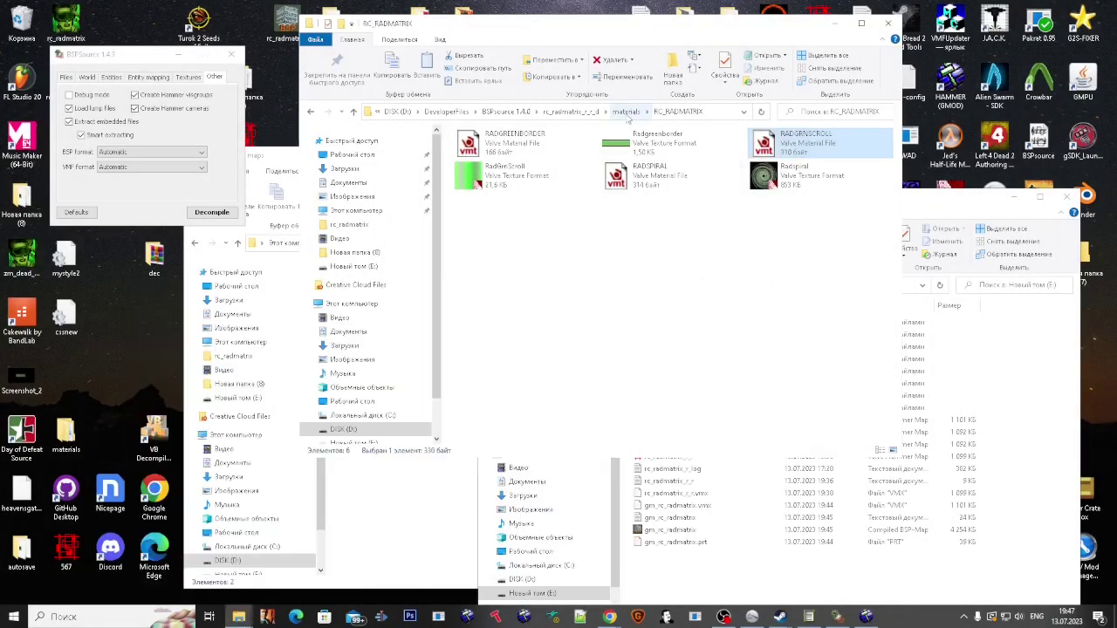
{"action": "left_click", "coordinate": [625, 113]}
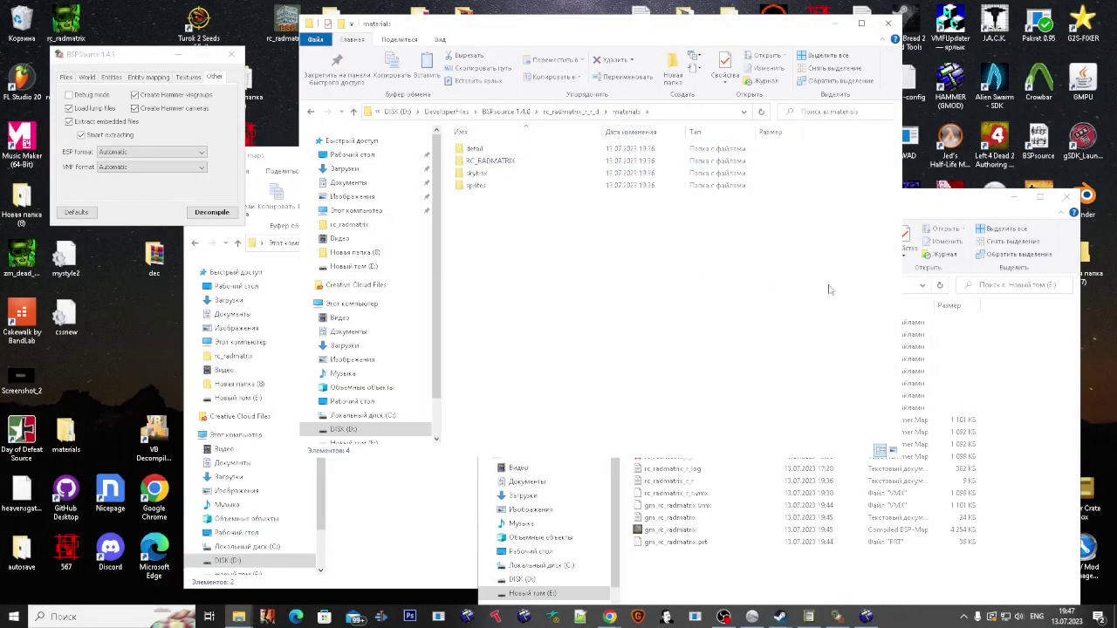
{"action": "double_click", "coordinate": [1040, 24]}
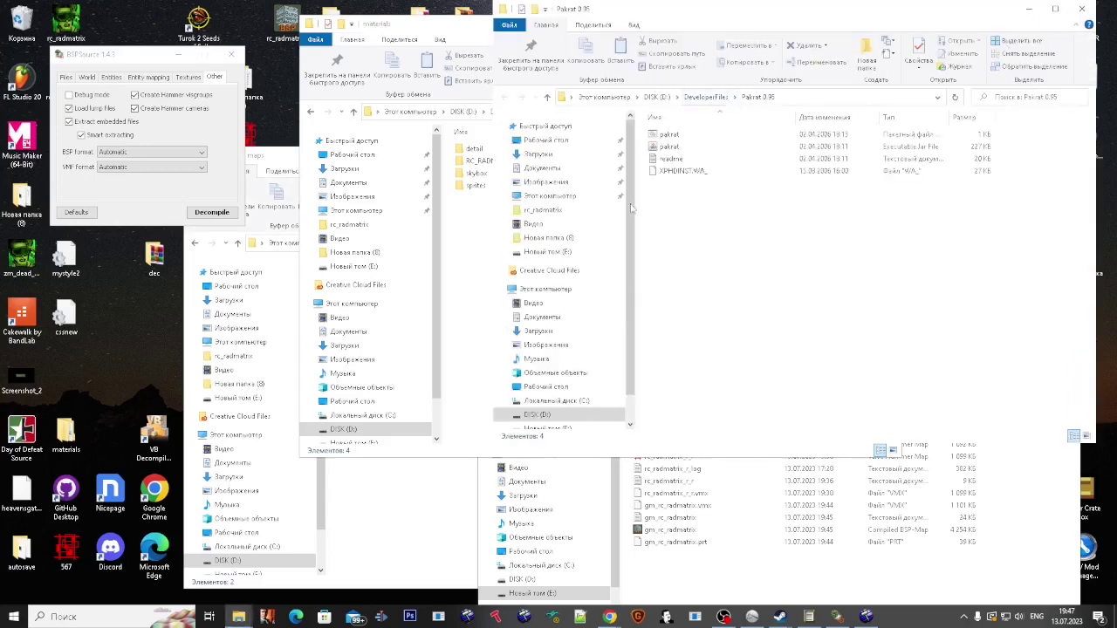
{"action": "left_click", "coordinate": [738, 533]}
{"action": "left_click", "coordinate": [1017, 178]}
{"action": "key", "text": "ctrl+v"}
Step: Move the materials and sound folders from rc_radmatrix_r_r_d into the Pakrat 0.95 folder
{"action": "left_click", "coordinate": [454, 225]}
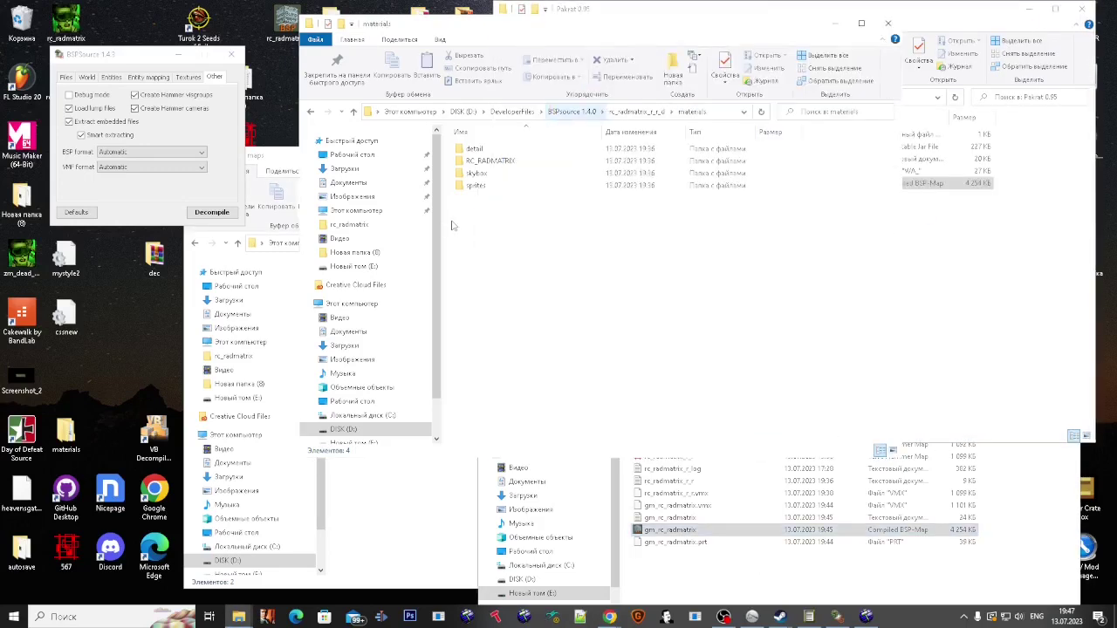
{"action": "left_click", "coordinate": [637, 111]}
{"action": "key", "text": "ctrl+a"}
{"action": "left_click", "coordinate": [965, 267]}
{"action": "key", "text": "ctrl+v"}
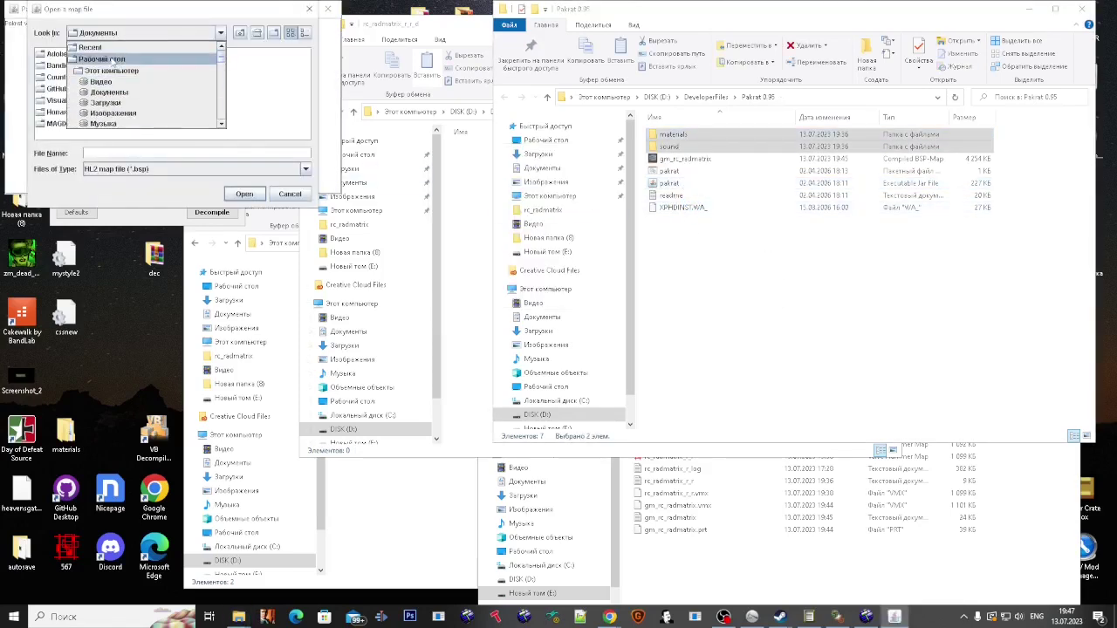
Step: Load gm_rc_radmatrix.bsp from the Pakrat 0.95 folder in Pakrat and add the materials and sound files to it
{"action": "key", "text": "p"}
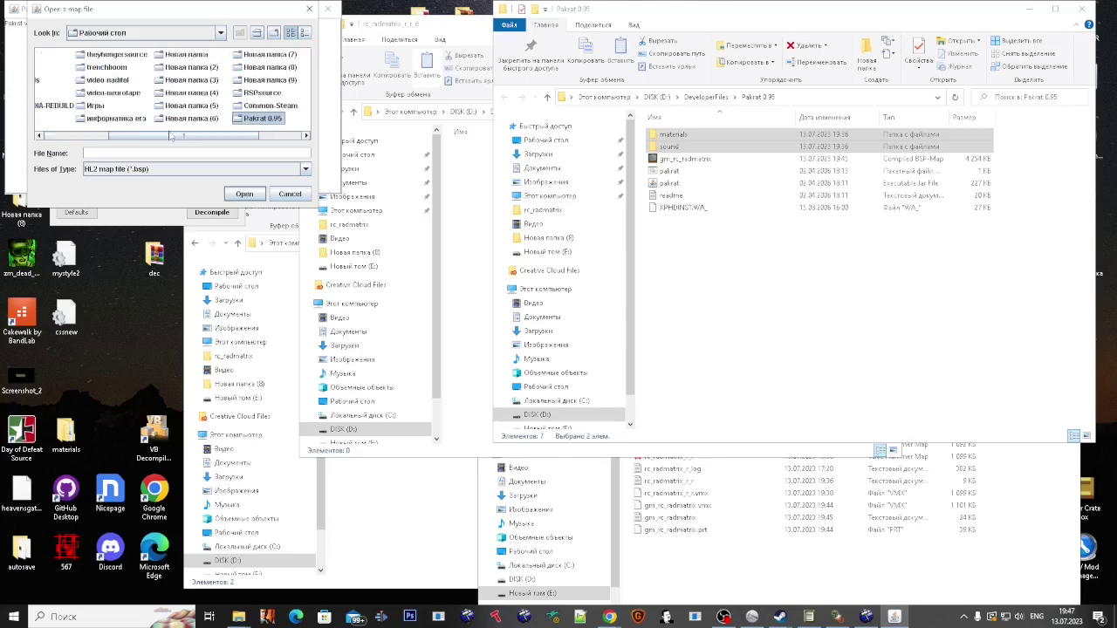
{"action": "double_click", "coordinate": [249, 121]}
{"action": "double_click", "coordinate": [101, 80]}
{"action": "left_click", "coordinate": [105, 267]}
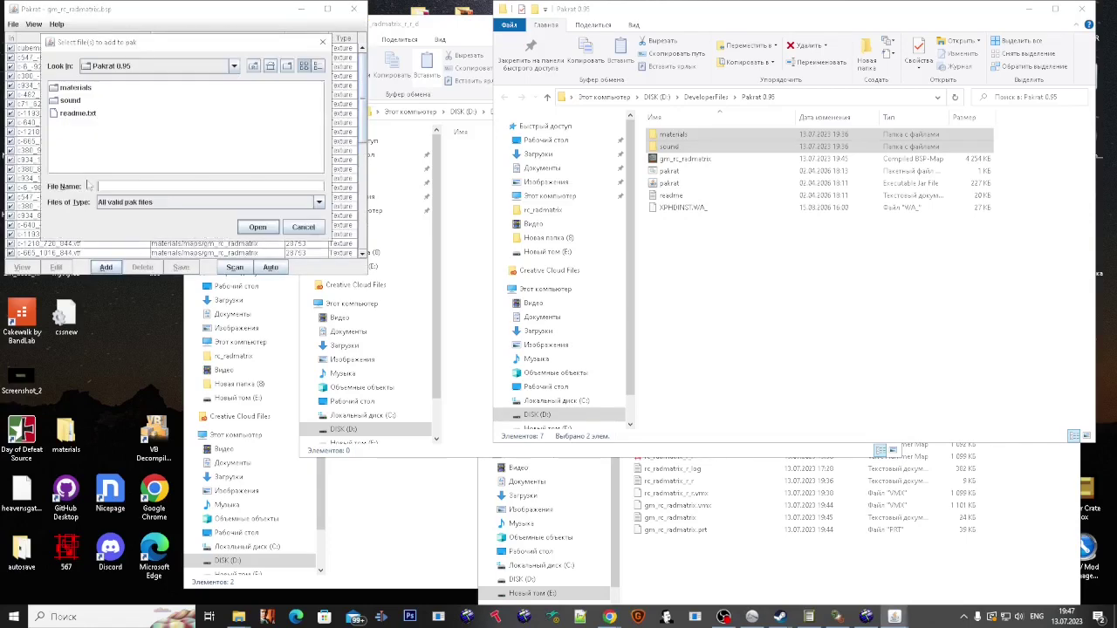
{"action": "left_click", "coordinate": [259, 226]}
{"action": "left_click", "coordinate": [142, 158]}
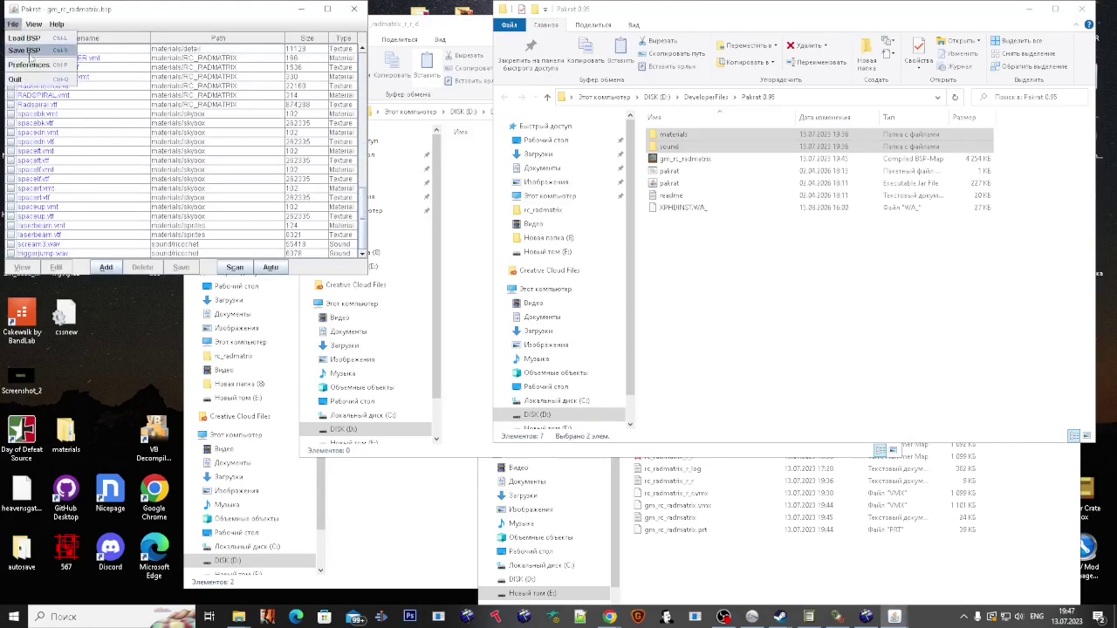
Step: Save the packed map over the existing gm_rc_radmatrix.bsp and close Pakrat
{"action": "left_click", "coordinate": [30, 51]}
{"action": "left_click", "coordinate": [255, 227]}
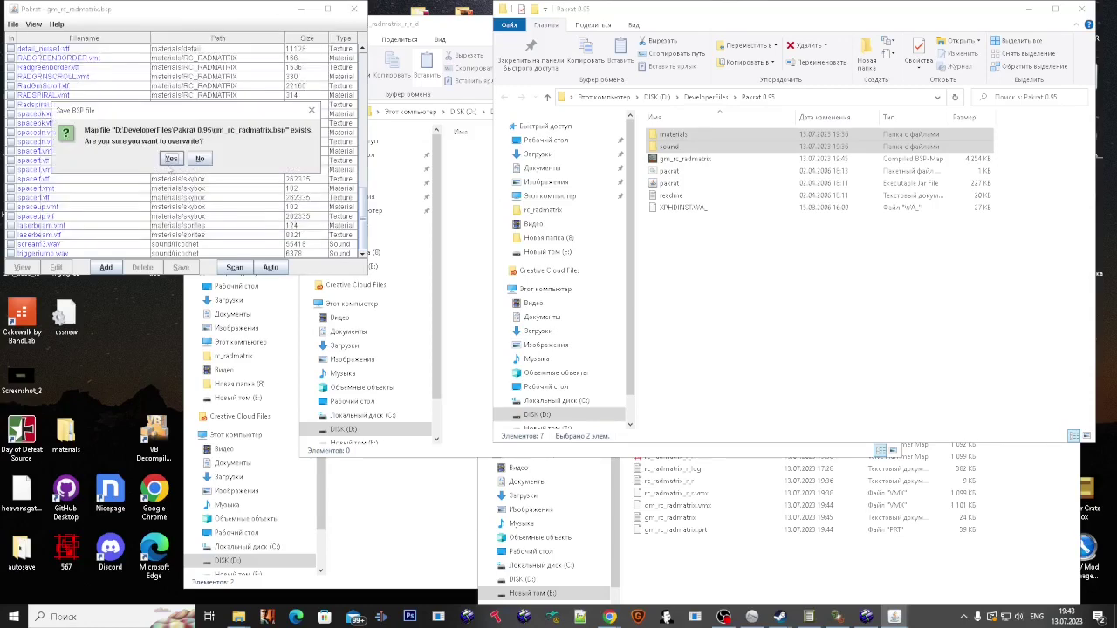
{"action": "left_click", "coordinate": [175, 172]}
{"action": "left_click", "coordinate": [362, 15]}
Step: Copy the packed gm_rc_radmatrix.bsp and clear the open folder windows off the desktop
{"action": "left_click", "coordinate": [678, 161]}
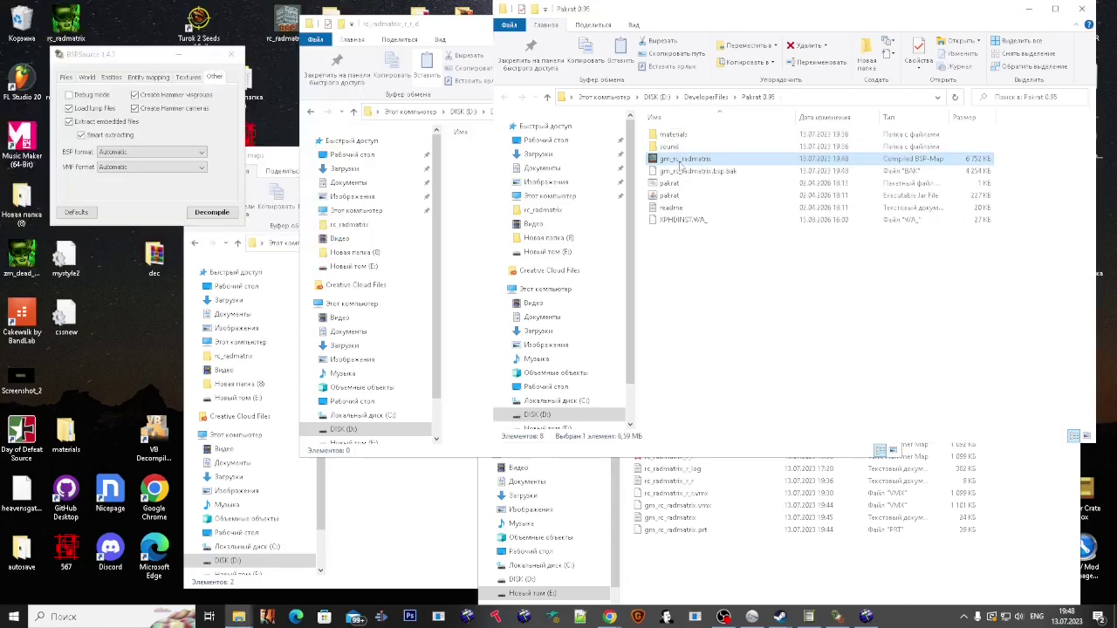
{"action": "key", "text": "ctrl+c"}
{"action": "left_click", "coordinate": [771, 585]}
{"action": "left_click", "coordinate": [454, 315]}
{"action": "left_click", "coordinate": [1013, 198]}
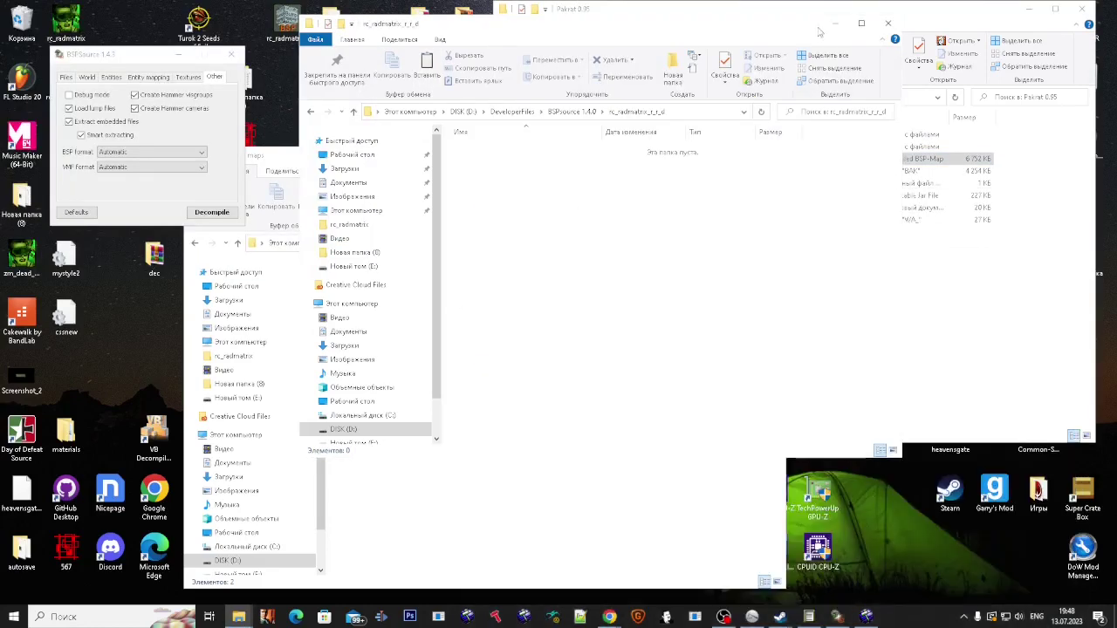
{"action": "left_click", "coordinate": [834, 24]}
{"action": "left_click", "coordinate": [582, 486]}
{"action": "left_click", "coordinate": [1029, 10]}
{"action": "left_click", "coordinate": [724, 155]}
{"action": "key", "text": "alt+F4"}
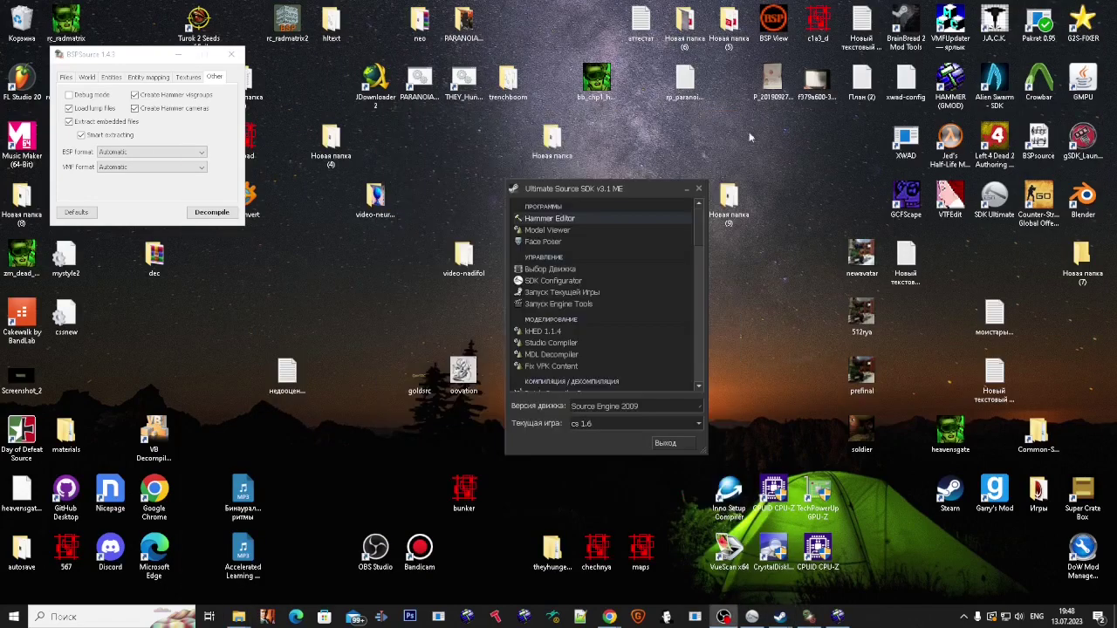
Step: Open the GarrysMod garrysmod folder and delete its loose materials and sound folders
{"action": "right_click", "coordinate": [954, 84]}
{"action": "left_click", "coordinate": [851, 119]}
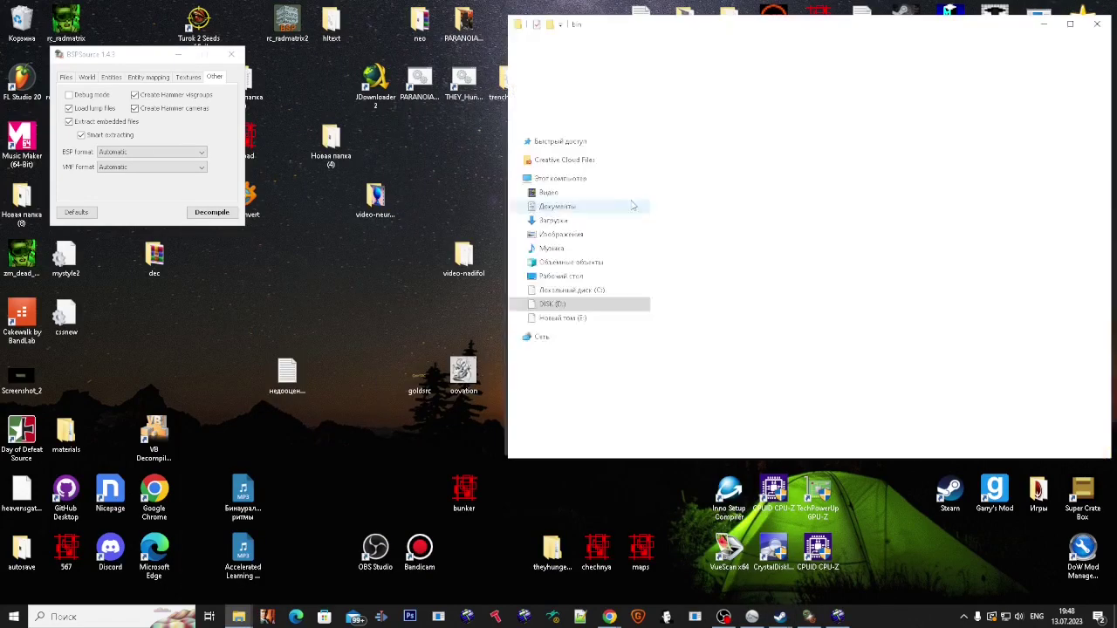
{"action": "left_click", "coordinate": [852, 117]}
{"action": "left_click_drag", "start_coordinate": [834, 26], "coordinate": [675, 80]}
{"action": "double_click", "coordinate": [550, 217]}
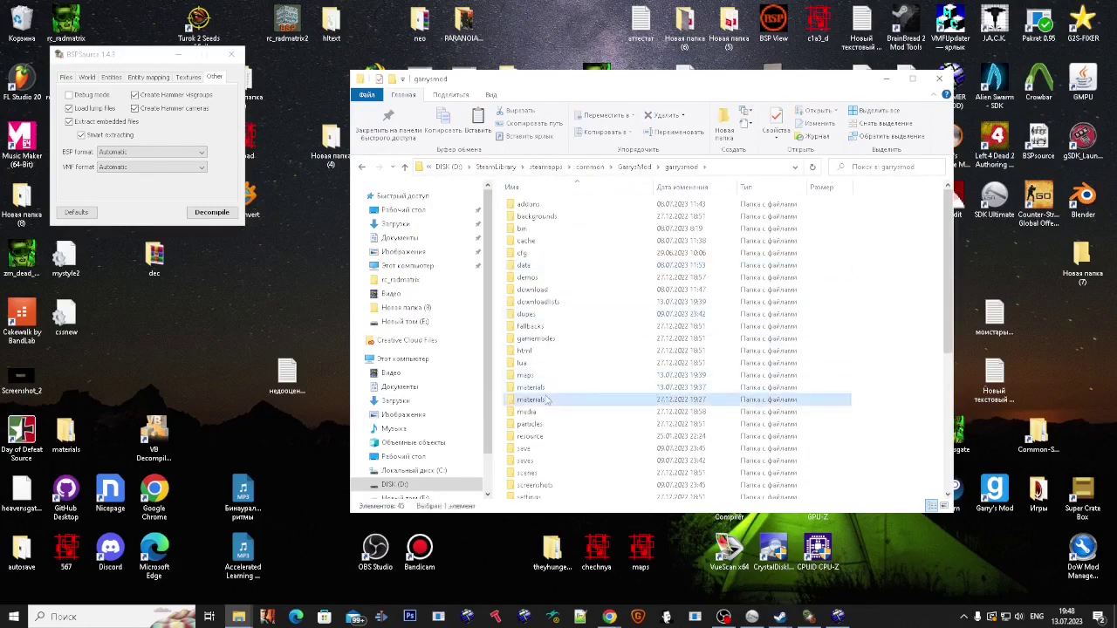
{"action": "left_click", "coordinate": [541, 389]}
{"action": "key", "text": "Delete"}
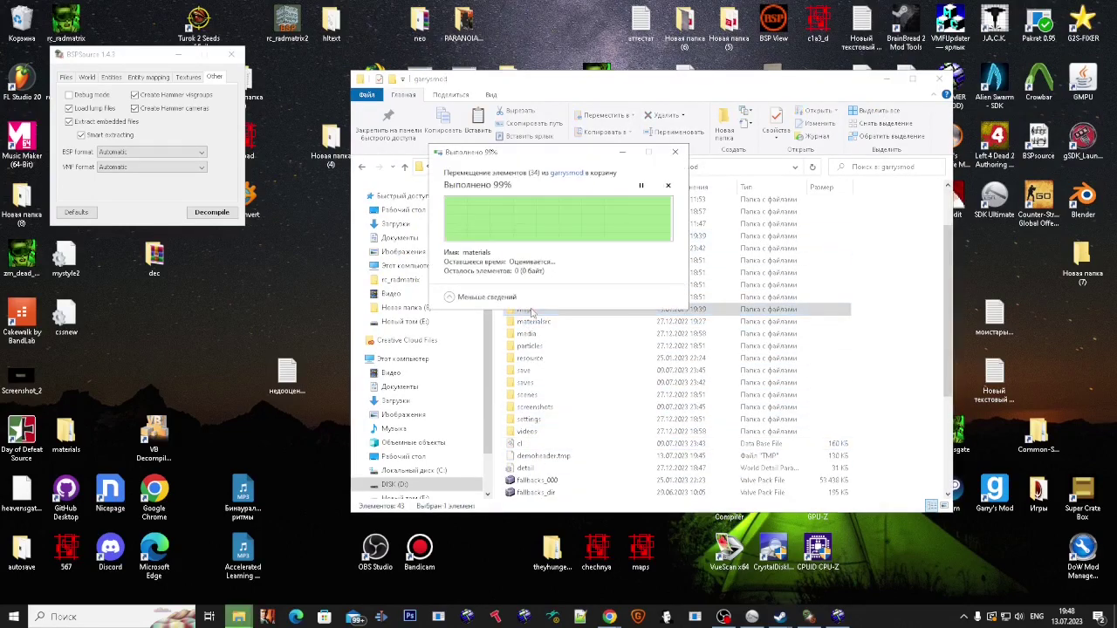
Step: Replace the old gm_rc_radmatrix map in the garrysmod maps folder with the copied packed version
{"action": "left_click", "coordinate": [598, 201]}
{"action": "key", "text": "Delete"}
{"action": "left_click", "coordinate": [585, 494]}
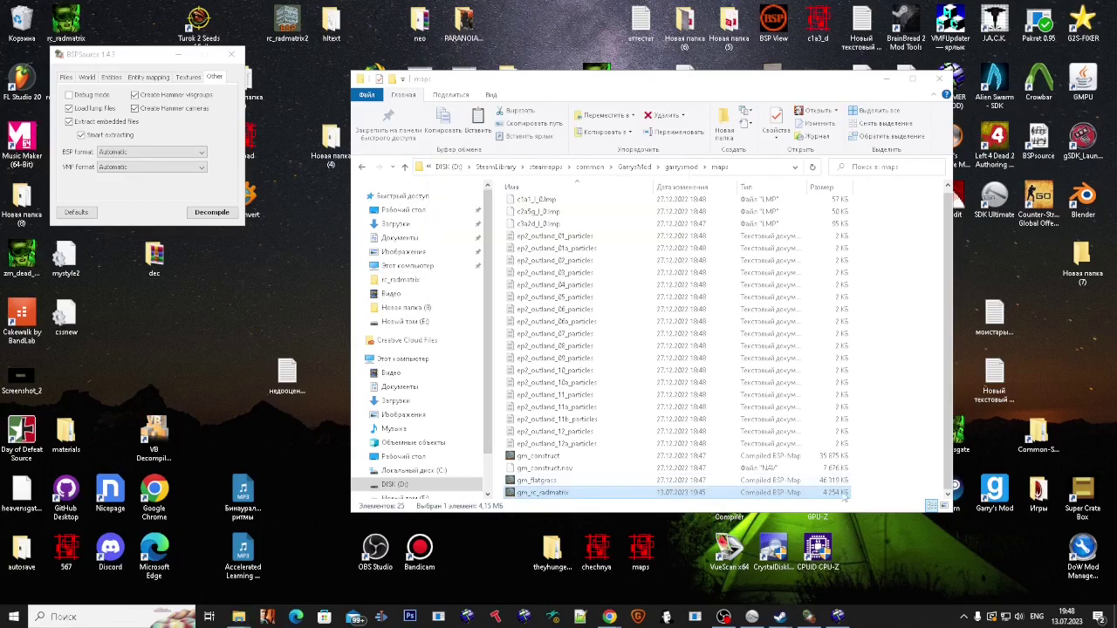
{"action": "right_click", "coordinate": [869, 465]}
{"action": "left_click", "coordinate": [871, 466]}
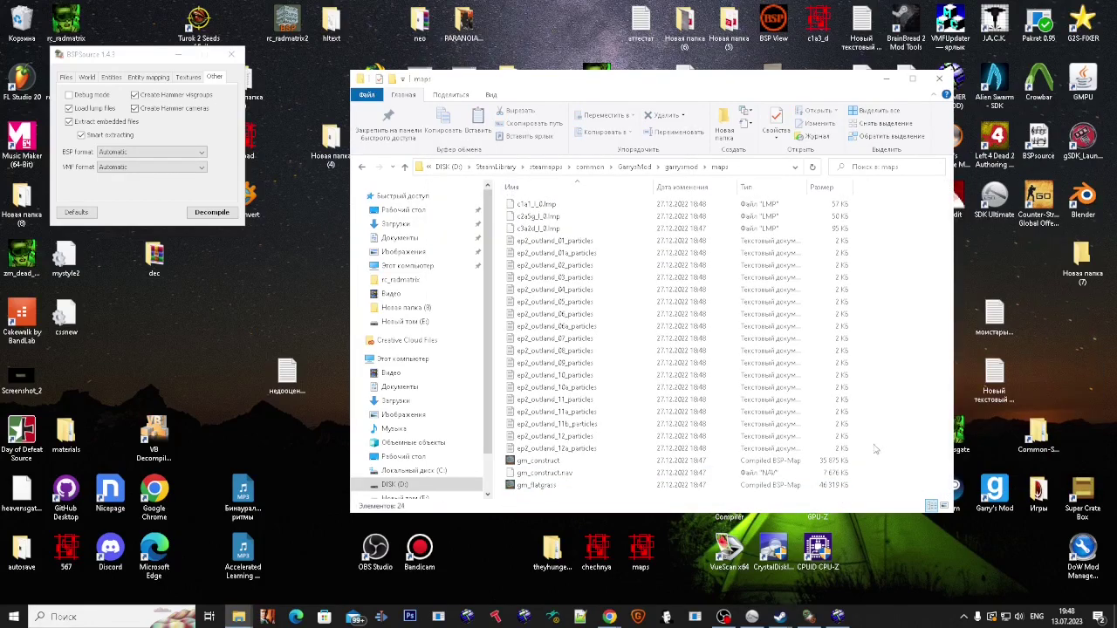
Step: Launch Garry's Mod and move around the disc arena in gm_rc_radmatrix to check its materials and jumps
{"action": "left_click", "coordinate": [994, 492]}
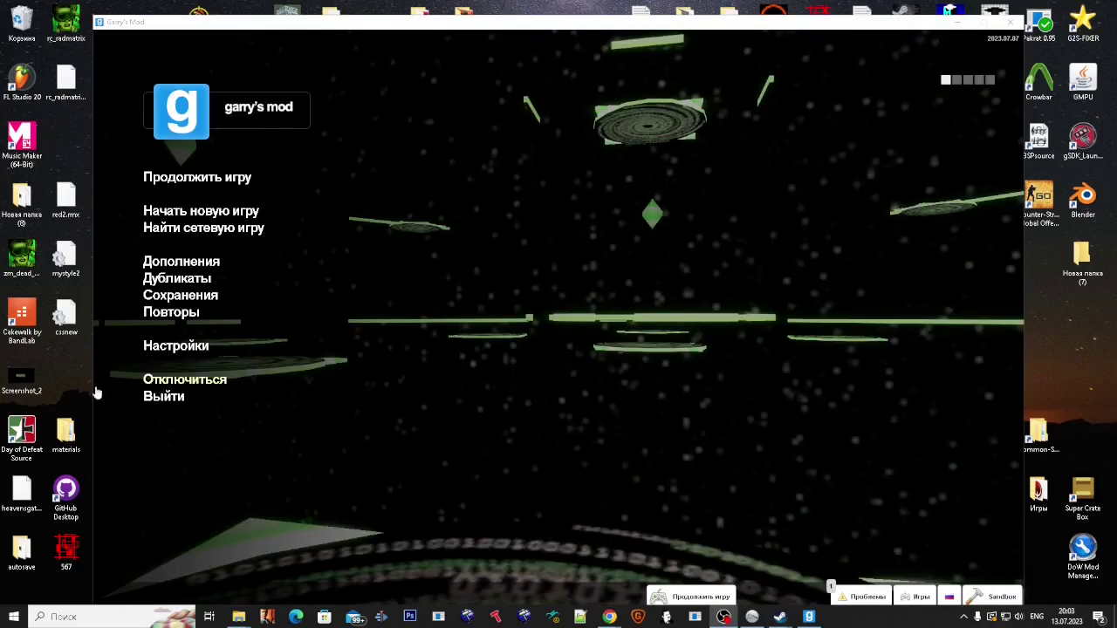
{"action": "key", "text": "Escape"}
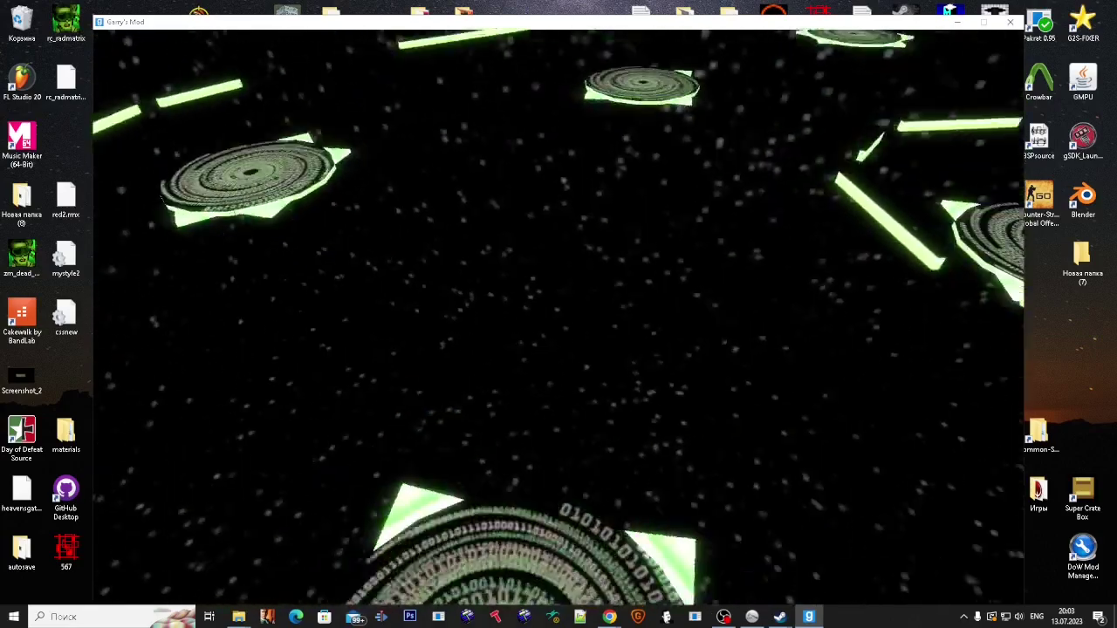
{"action": "key", "text": "w"}
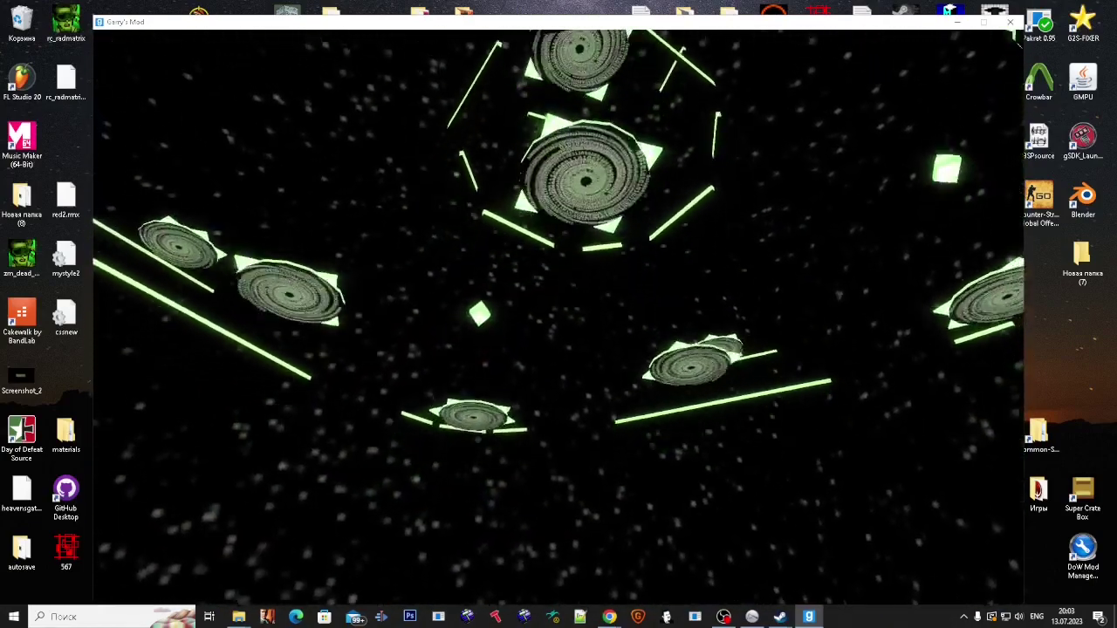
{"action": "key", "text": "space"}
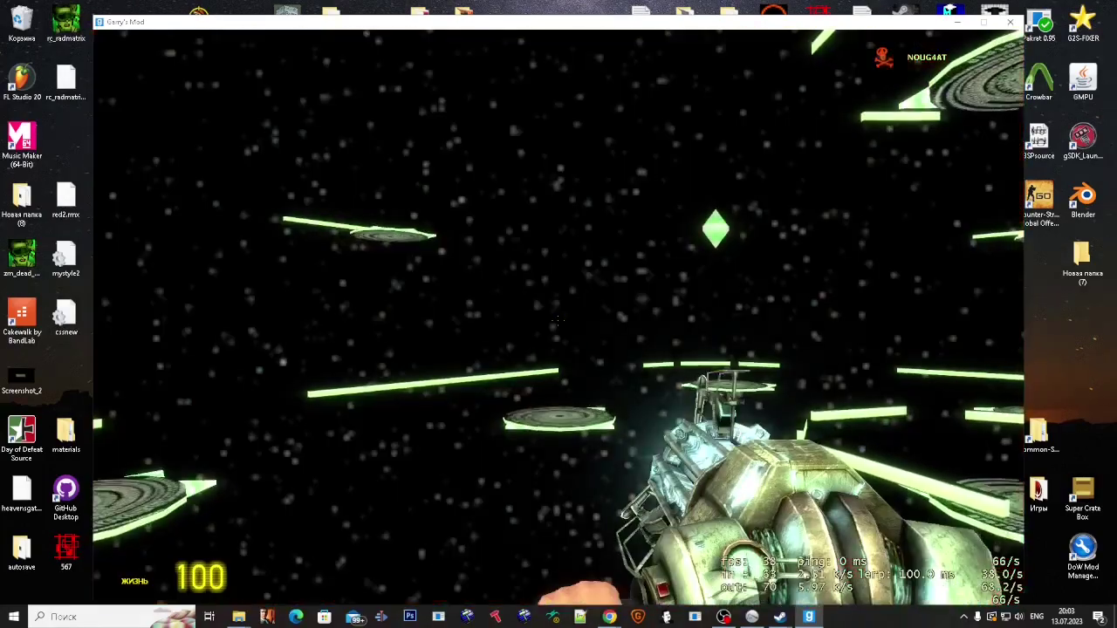
Step: Run mat_hdr_enabled and buildcubemaps in the Garry's Mod console
{"action": "key", "text": "grave"}
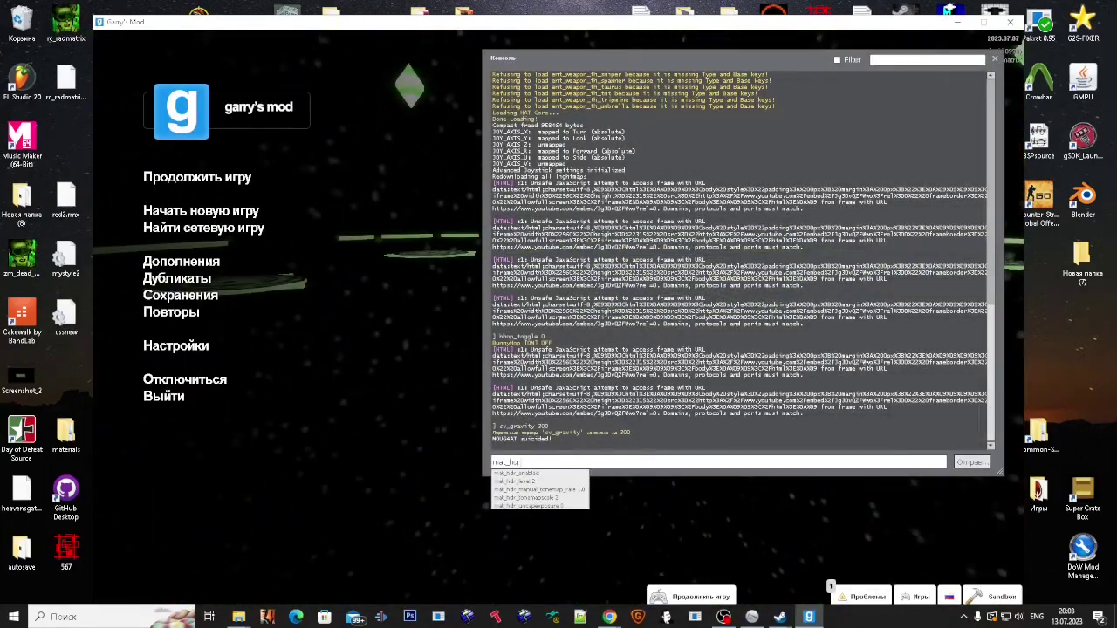
{"action": "type", "text": "mat_hdr"}
{"action": "key", "text": "Down"}
{"action": "key", "text": "Return"}
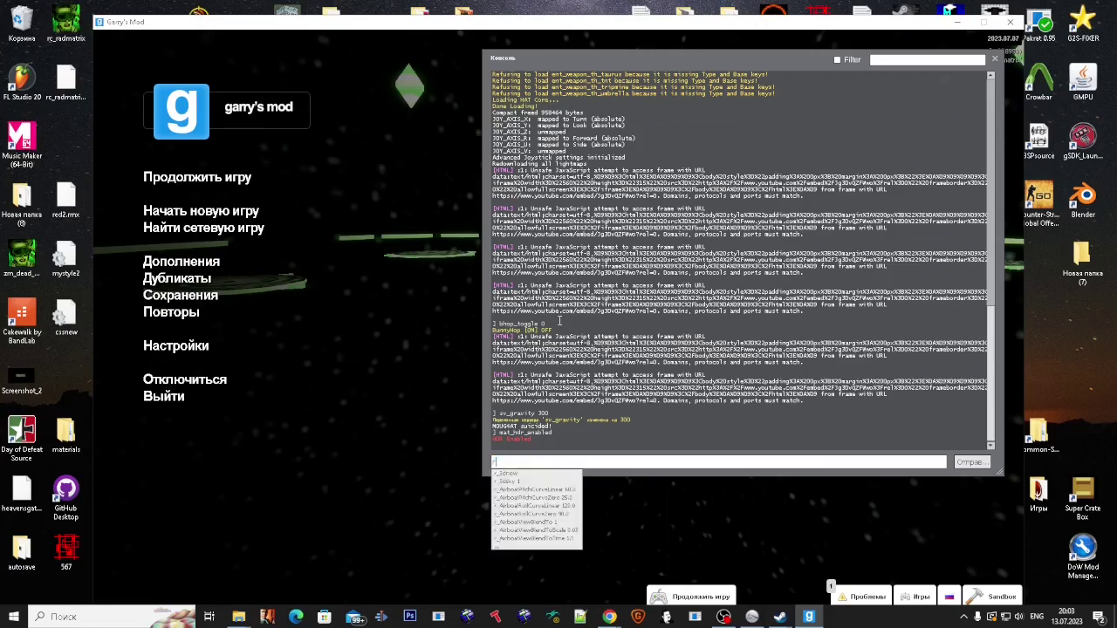
{"action": "type", "text": "bui"}
{"action": "key", "text": "Tab"}
{"action": "key", "text": "Return"}
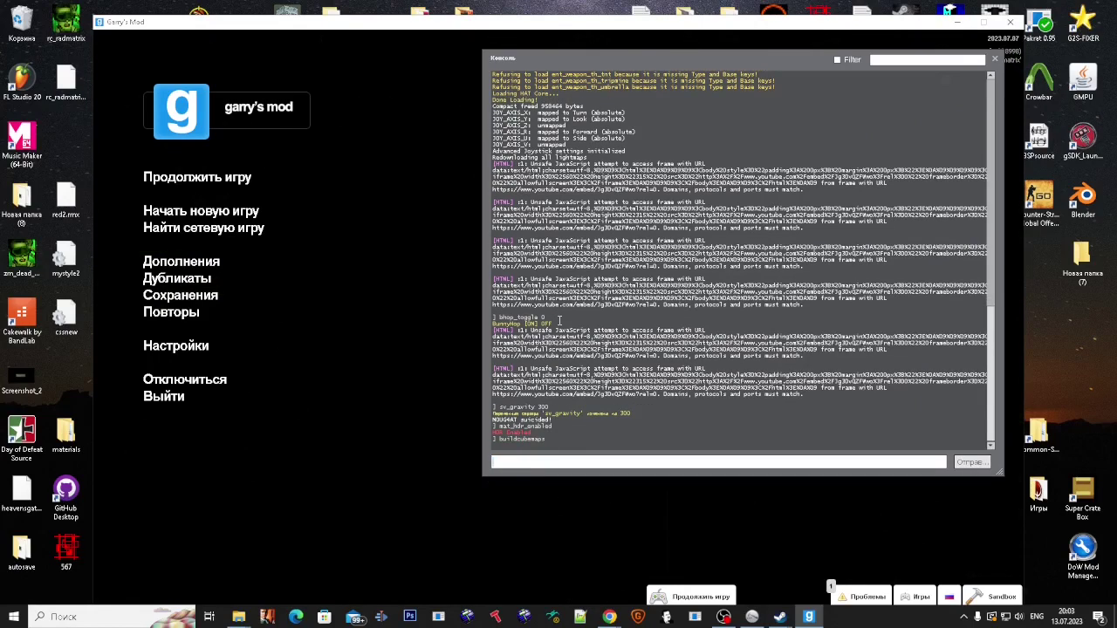